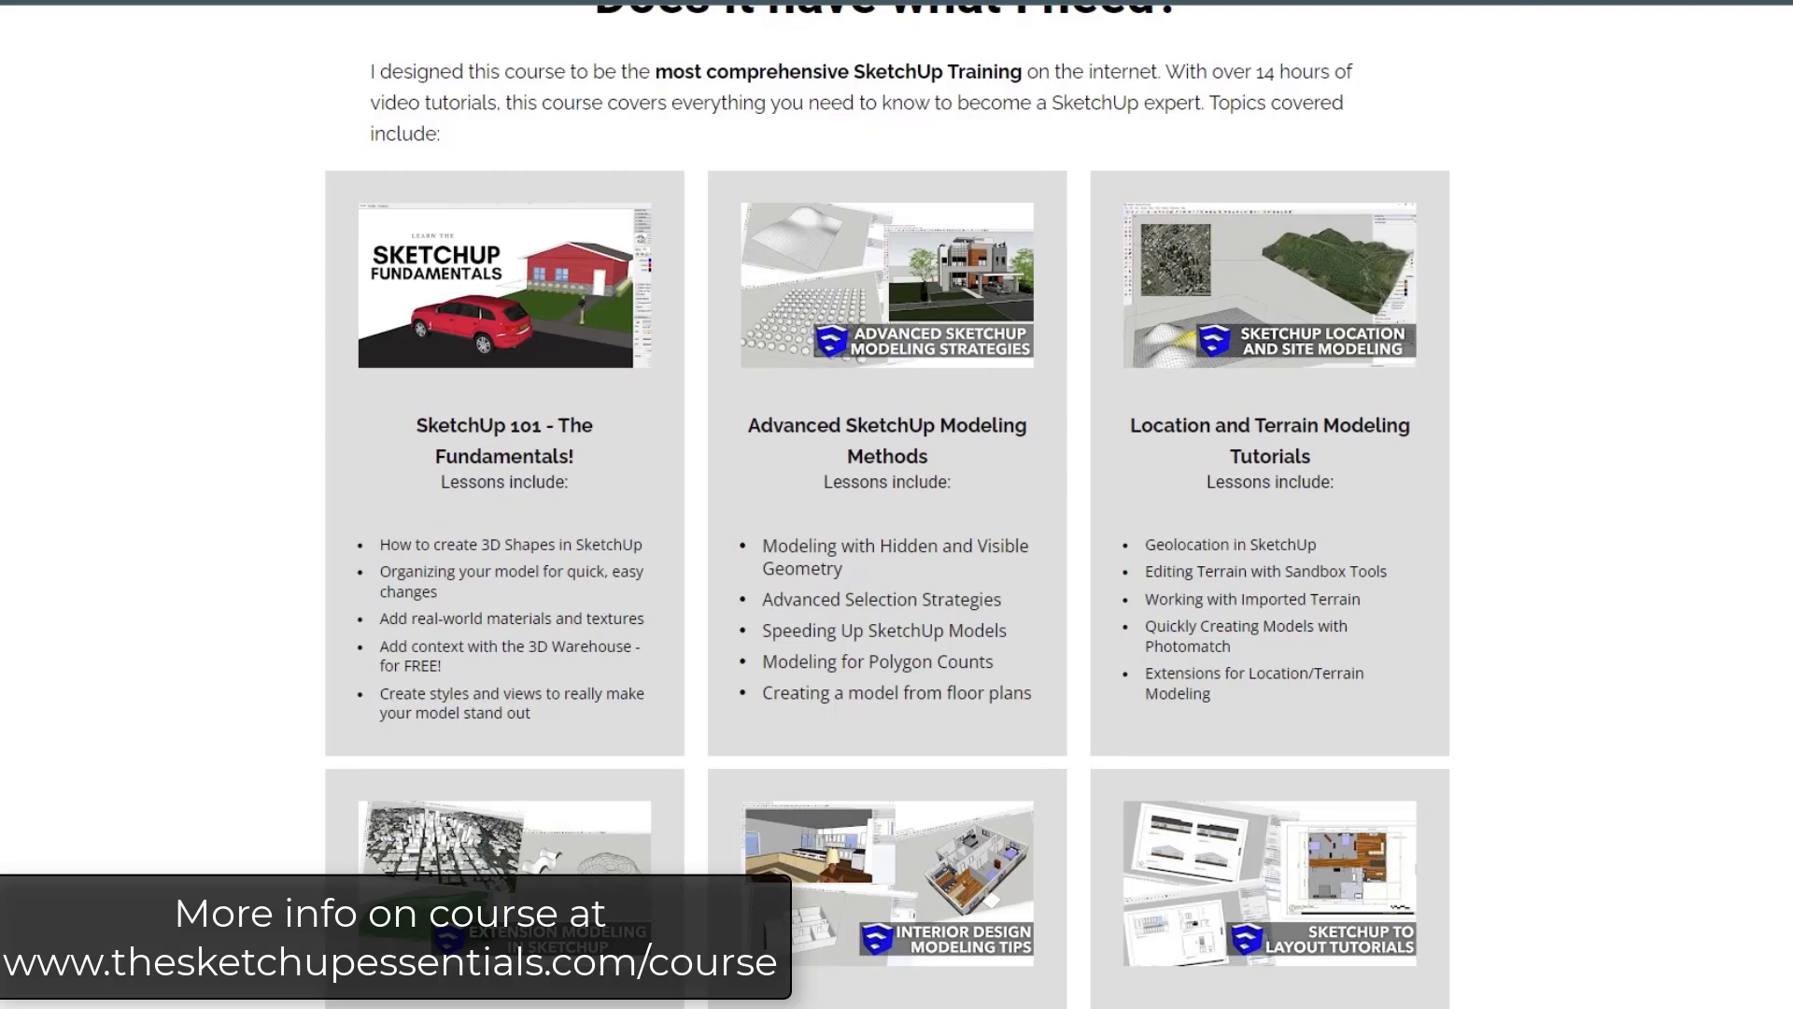
Step: Read through the course page's lesson topics, live calls, community forum and free bonus sections
scroll(888, 504, "down", 10)
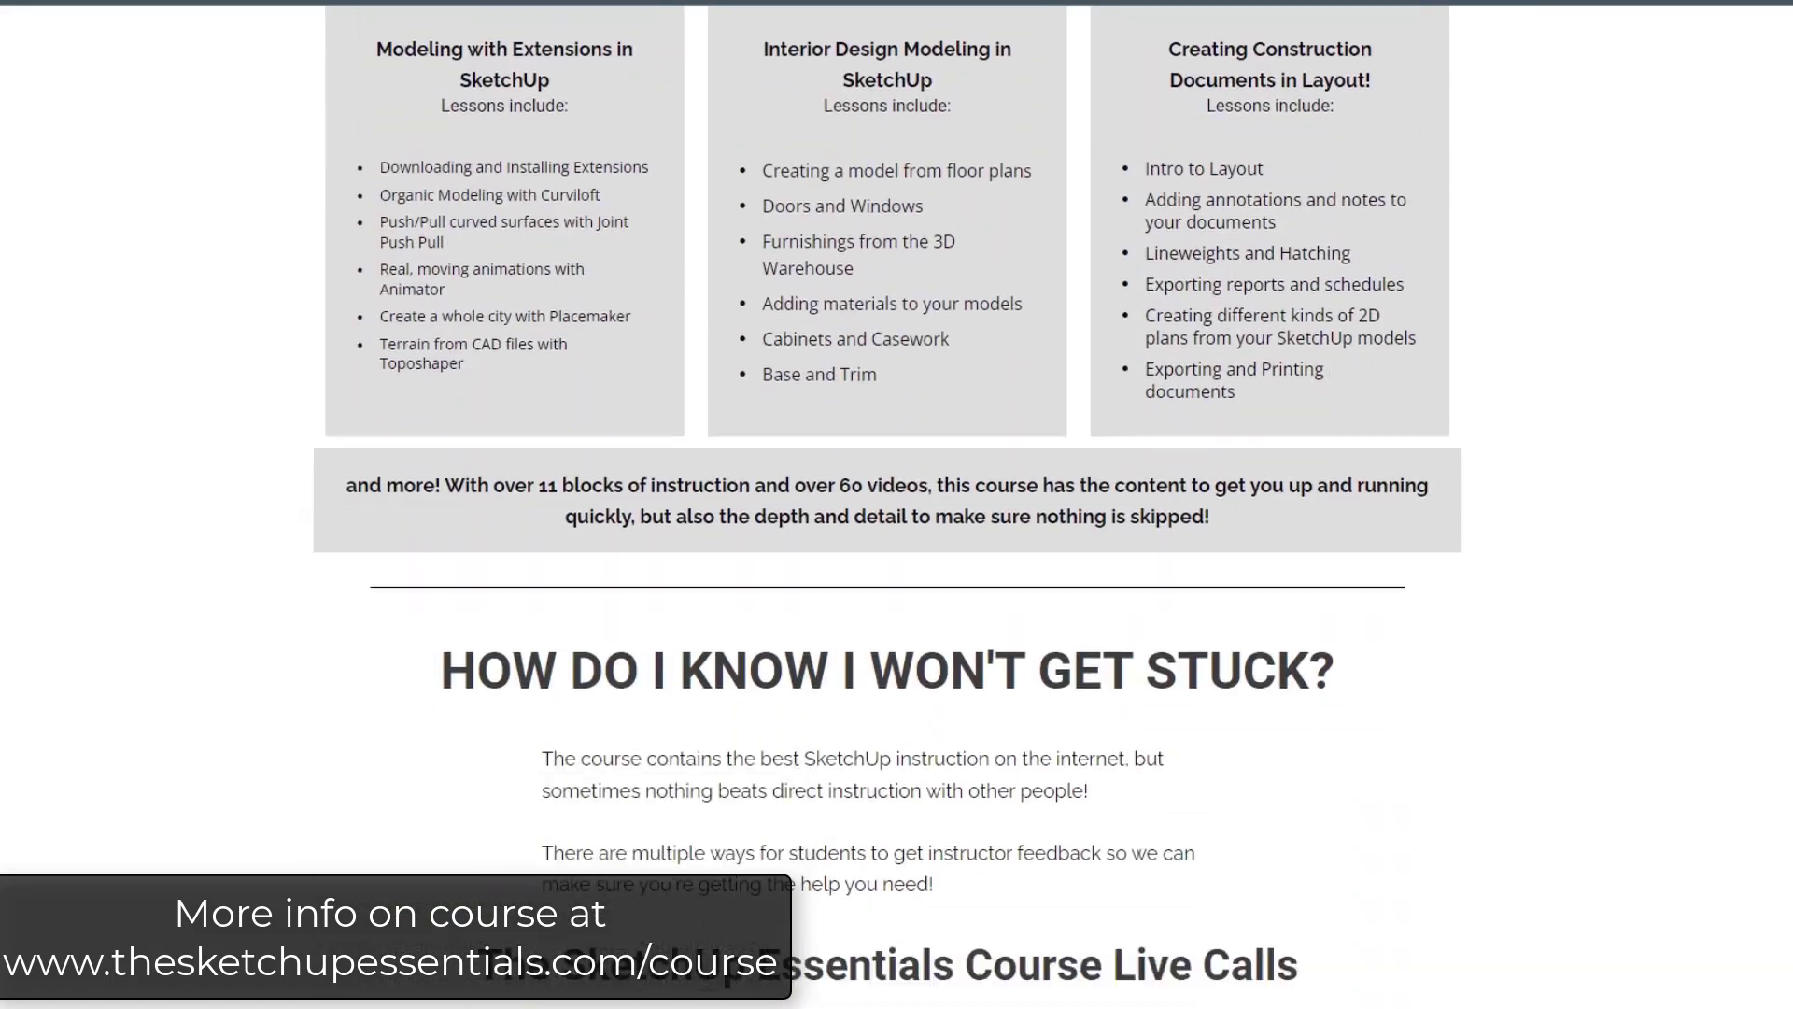
scroll(887, 505, "down", 7)
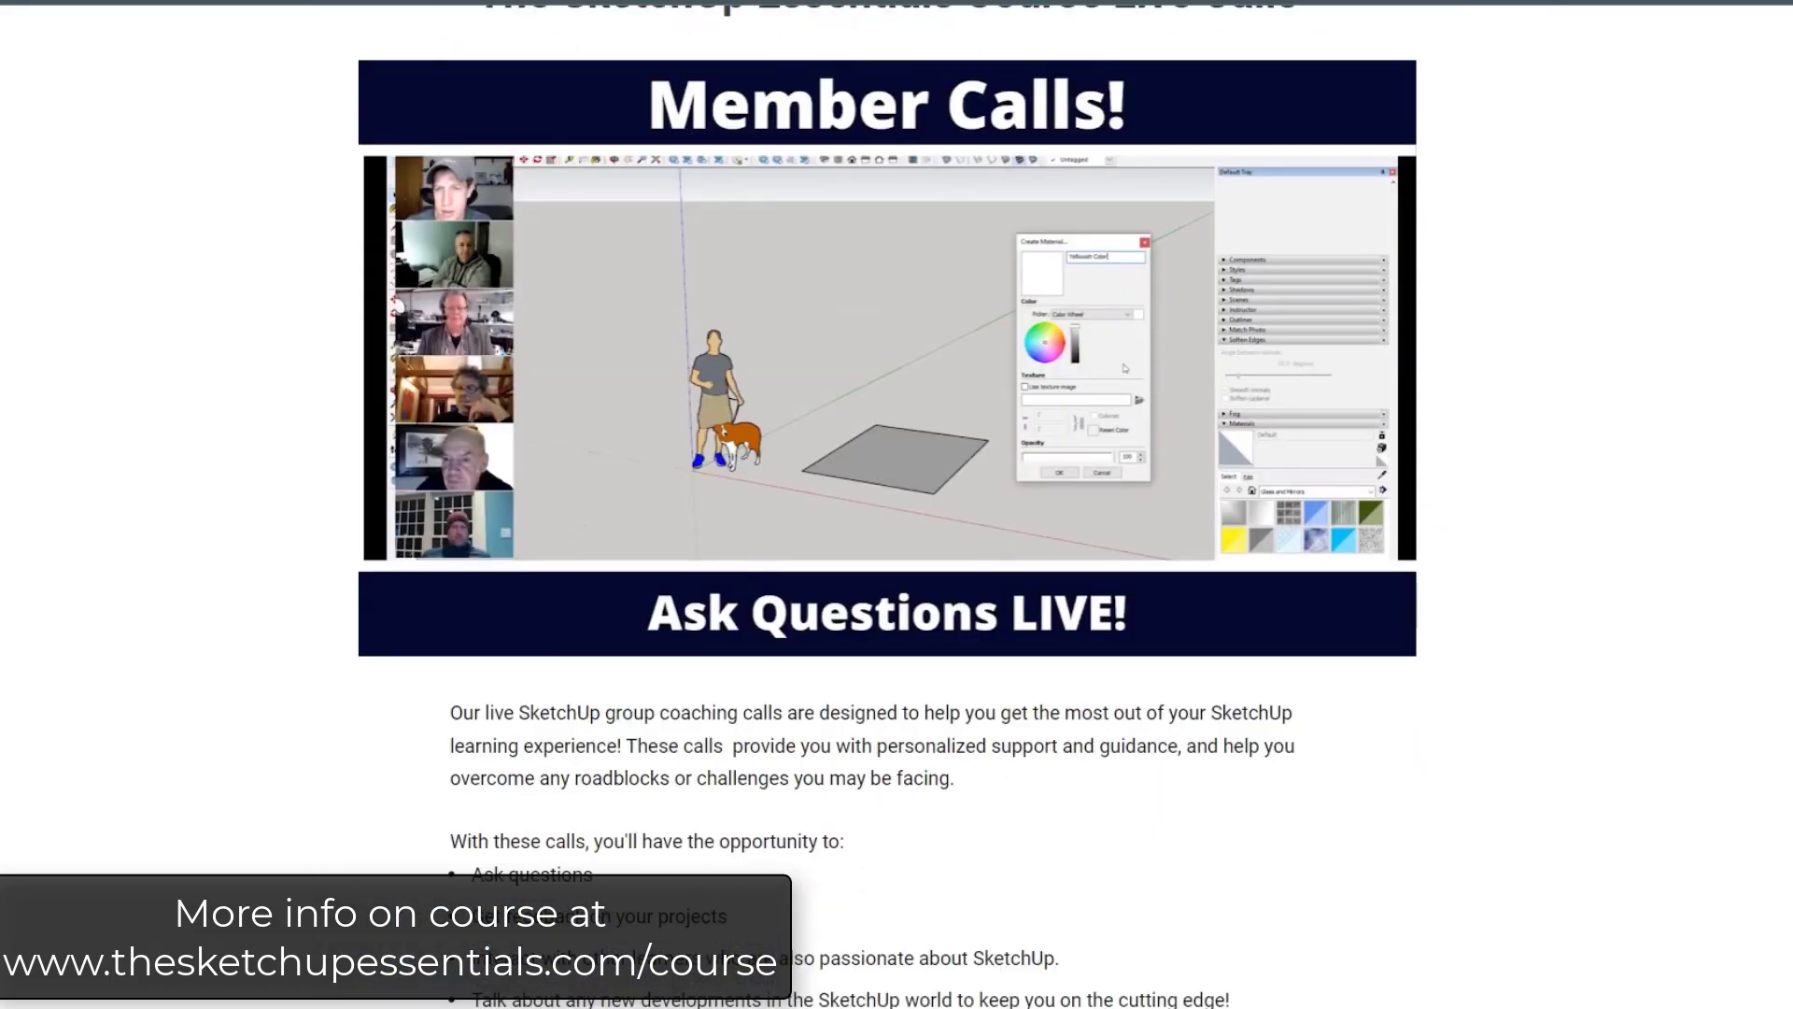
scroll(887, 504, "up", 2)
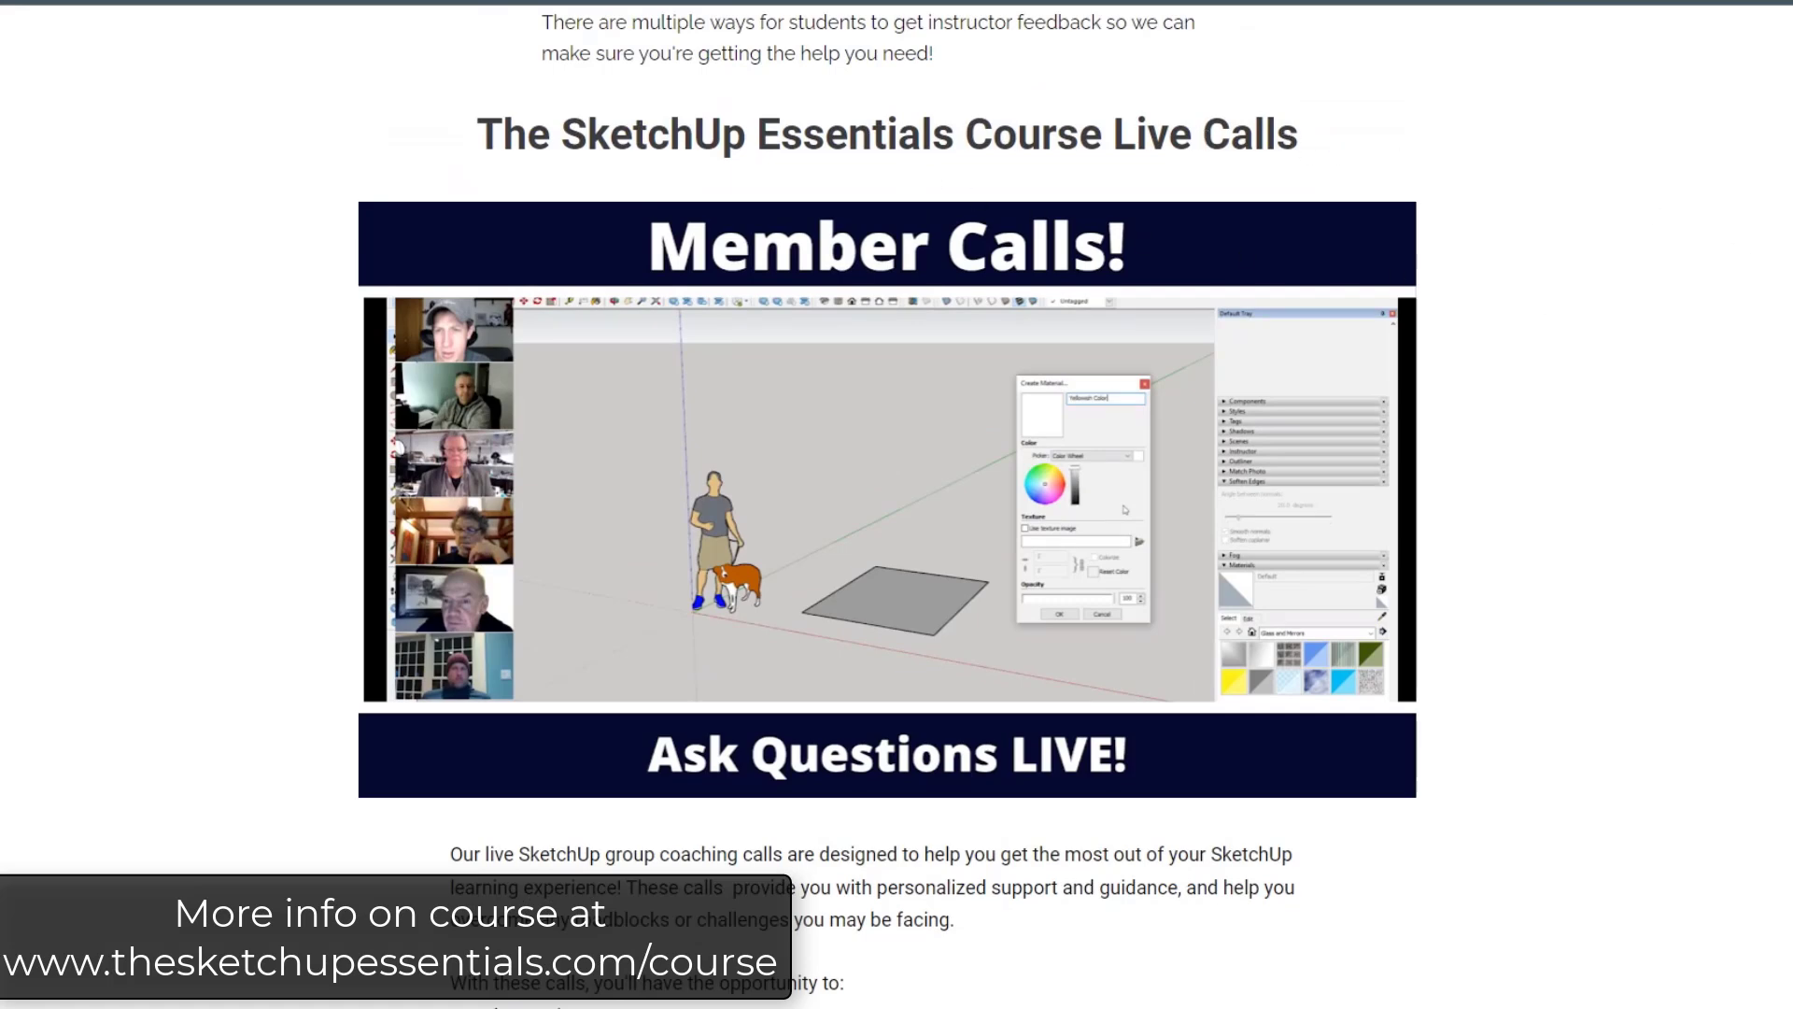
scroll(888, 505, "down", 12)
scroll(1710, 404, "up", 4)
scroll(1710, 403, "down", 2)
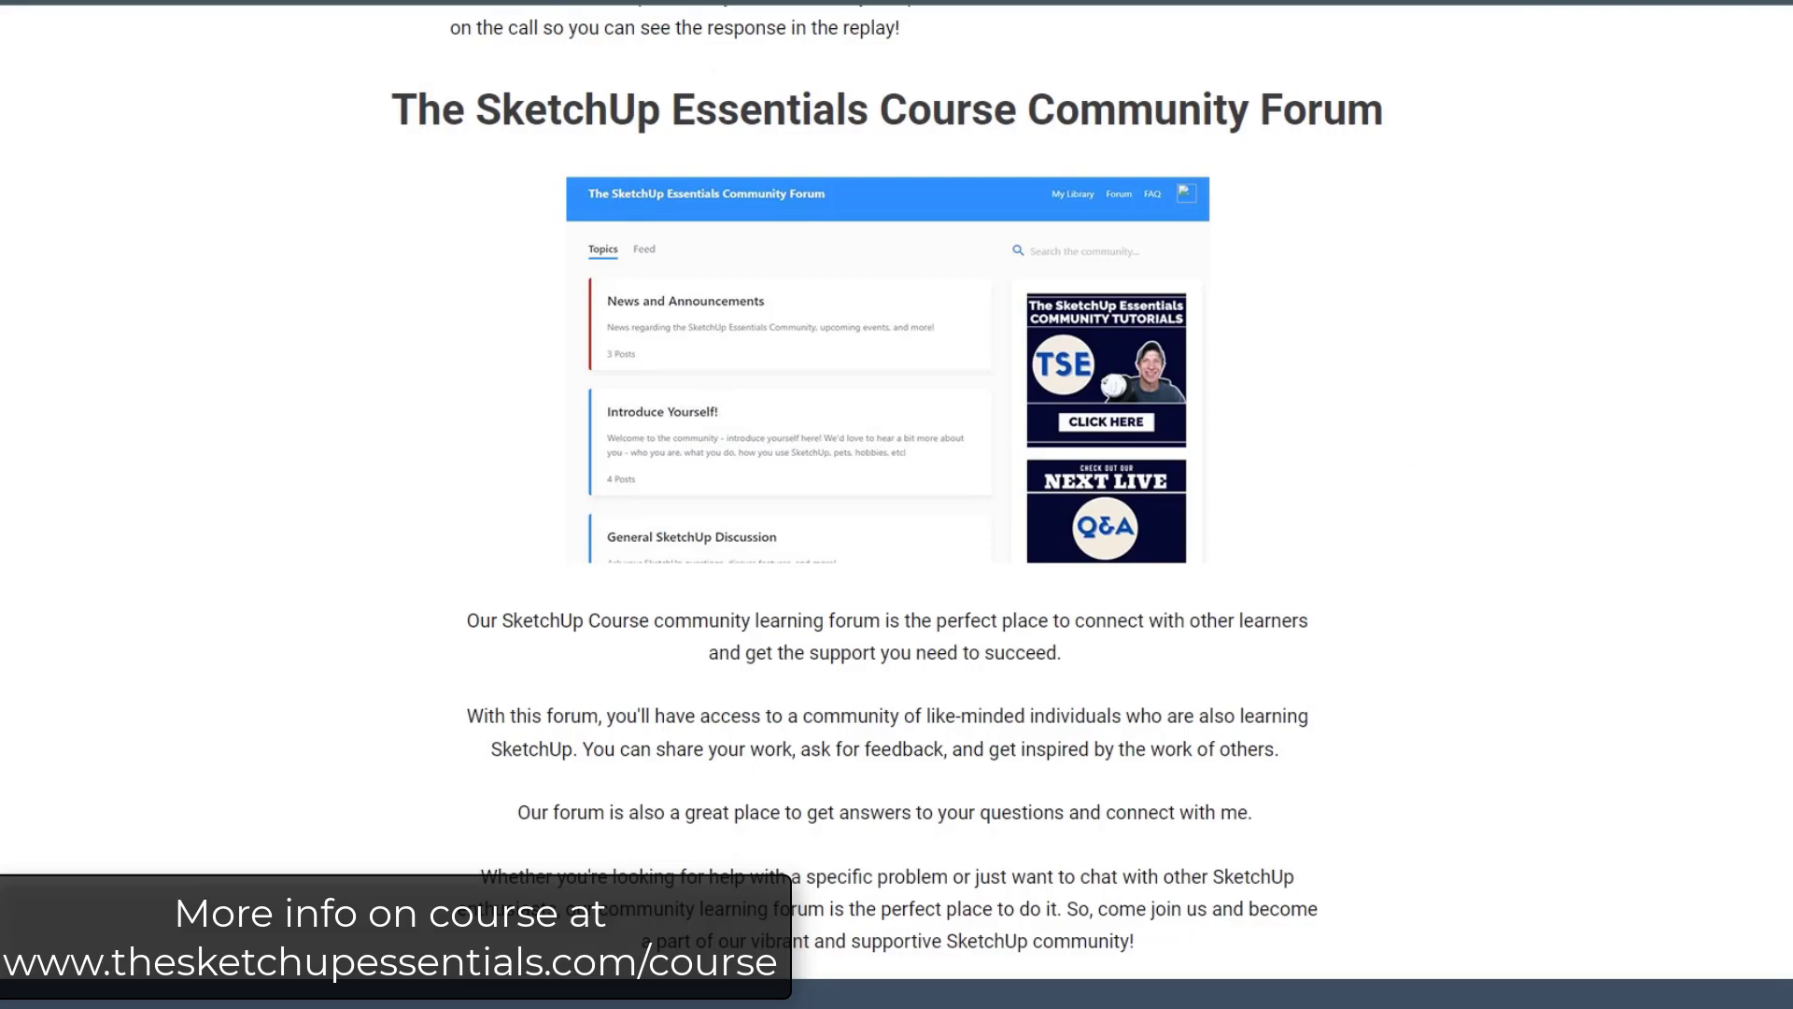
scroll(1748, 434, "down", 9)
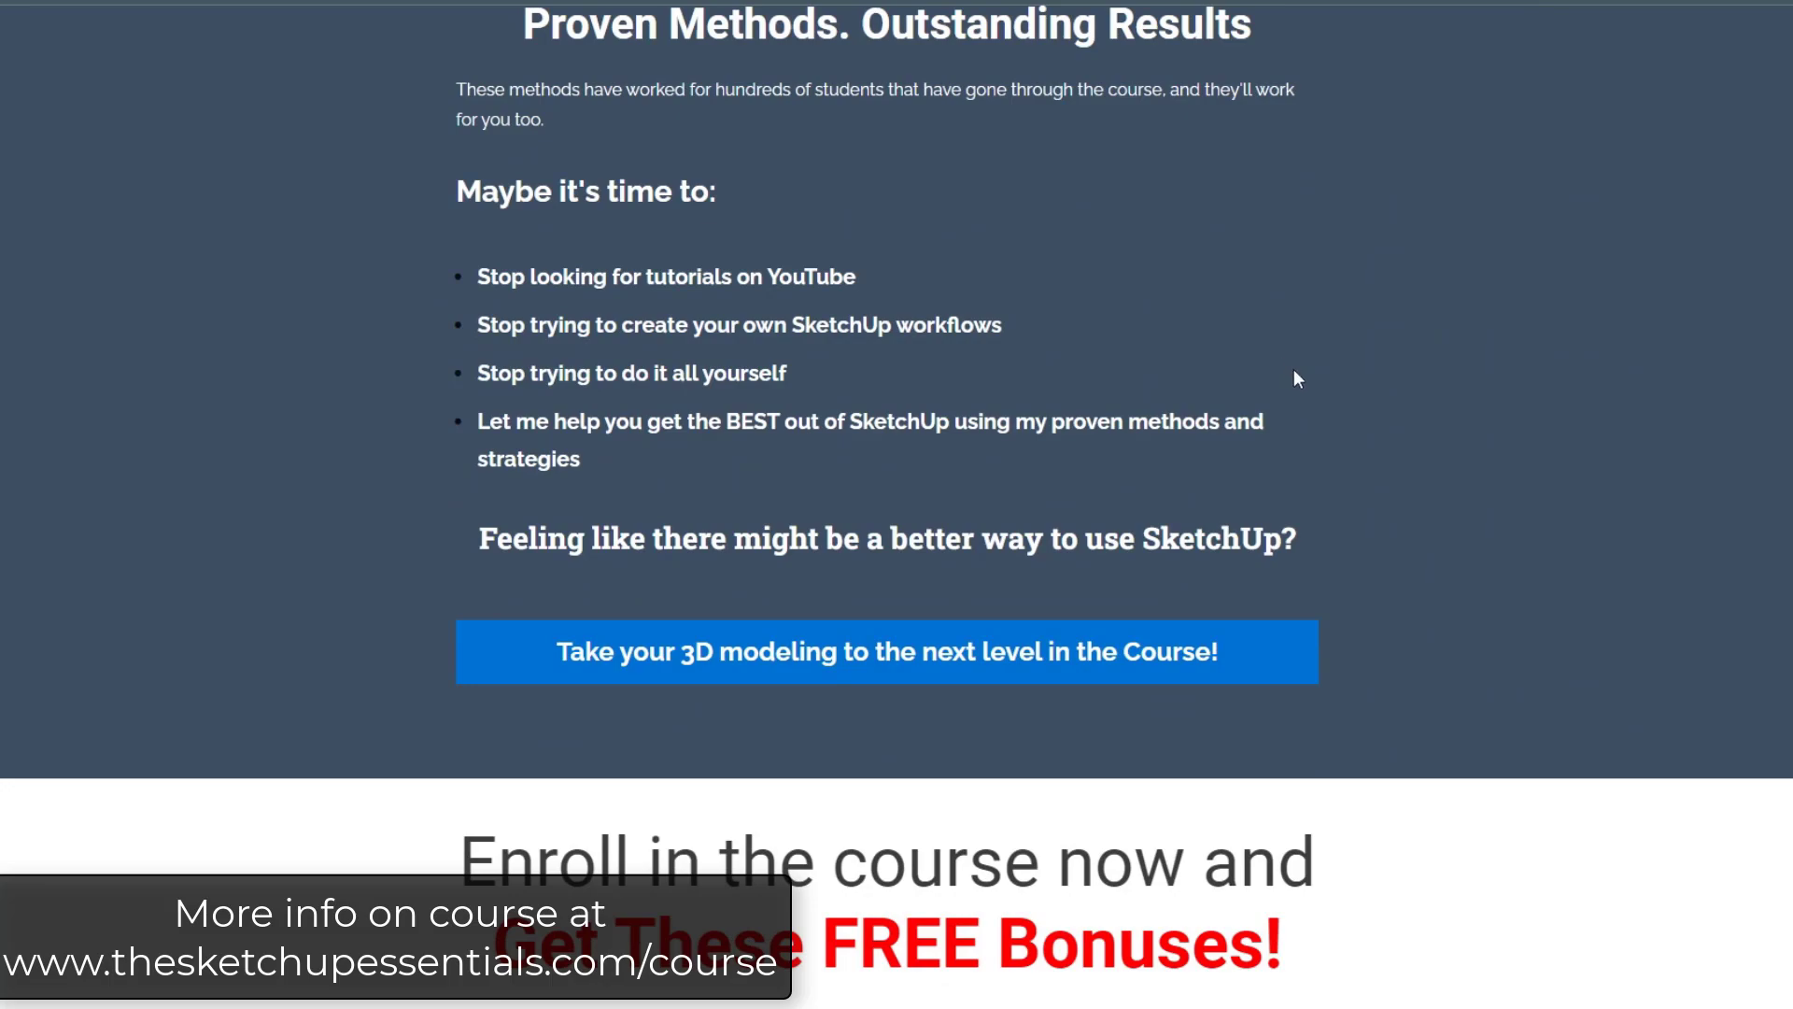
scroll(1339, 366, "down", 8)
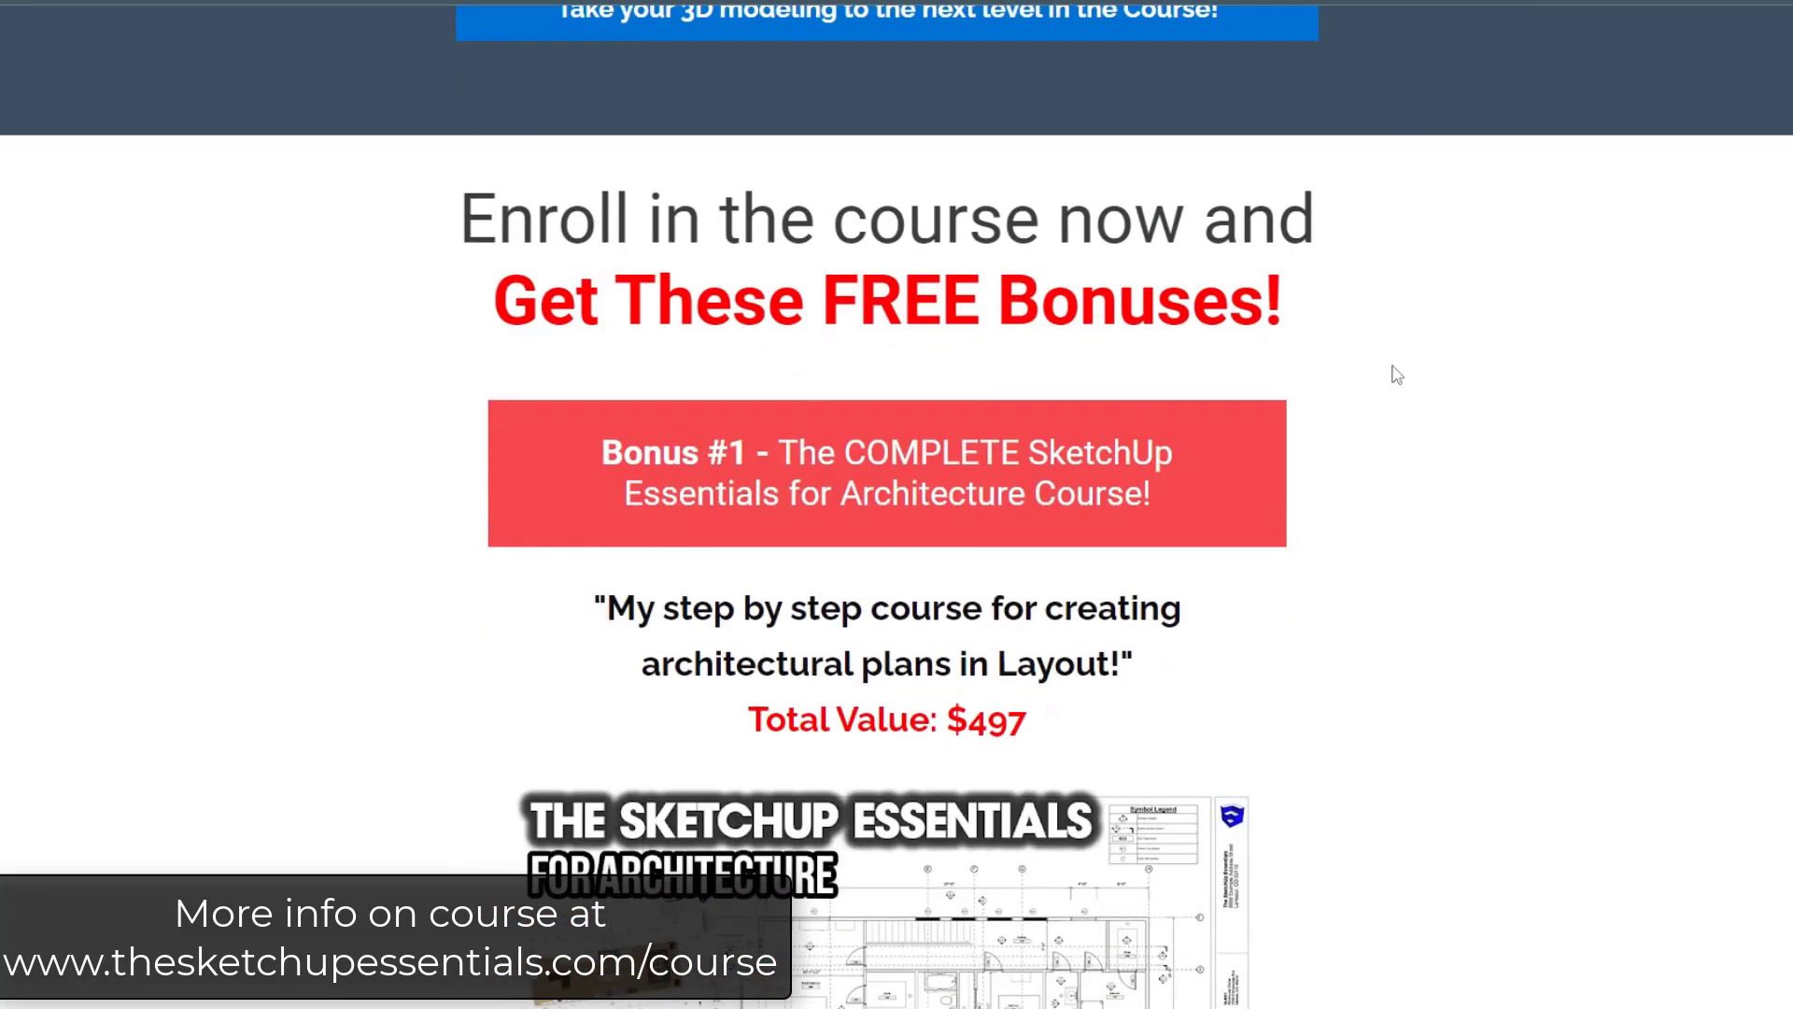
scroll(1398, 371, "down", 2)
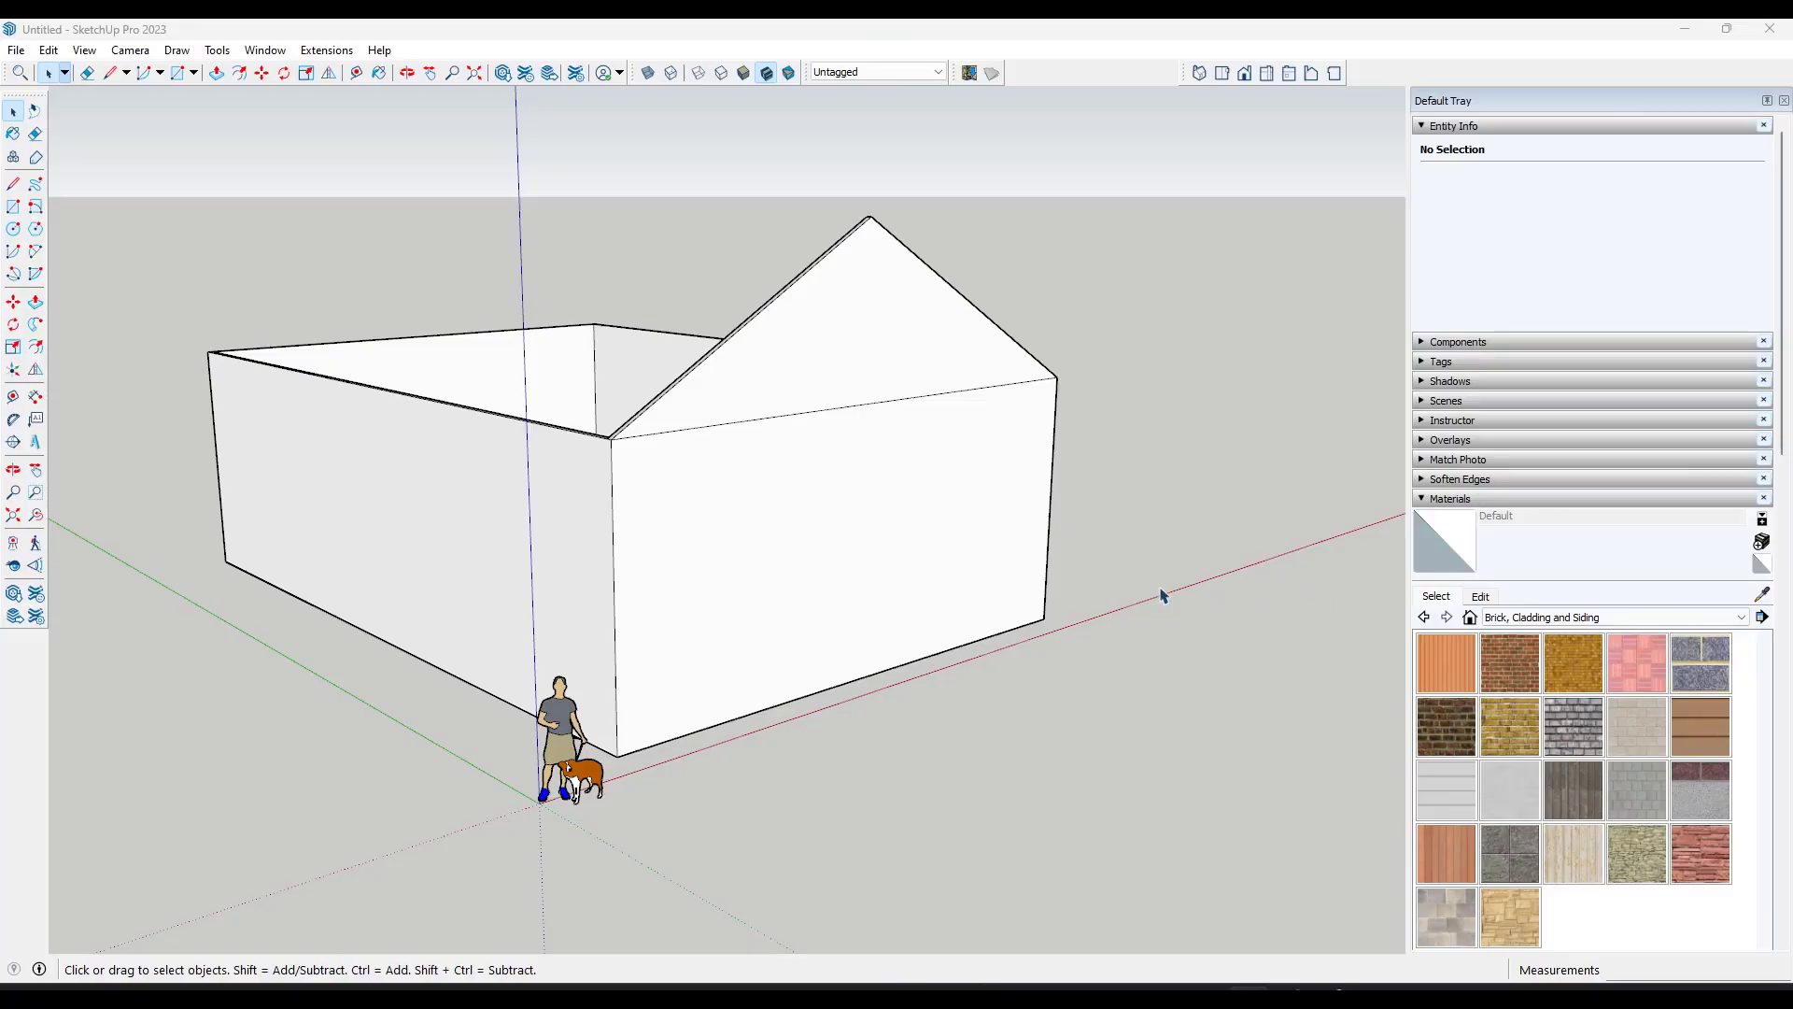
Step: Try to Push/Pull the front gable wall's inner triangular face toward the opposite end wall
middle_click_drag(924, 530, 928, 528)
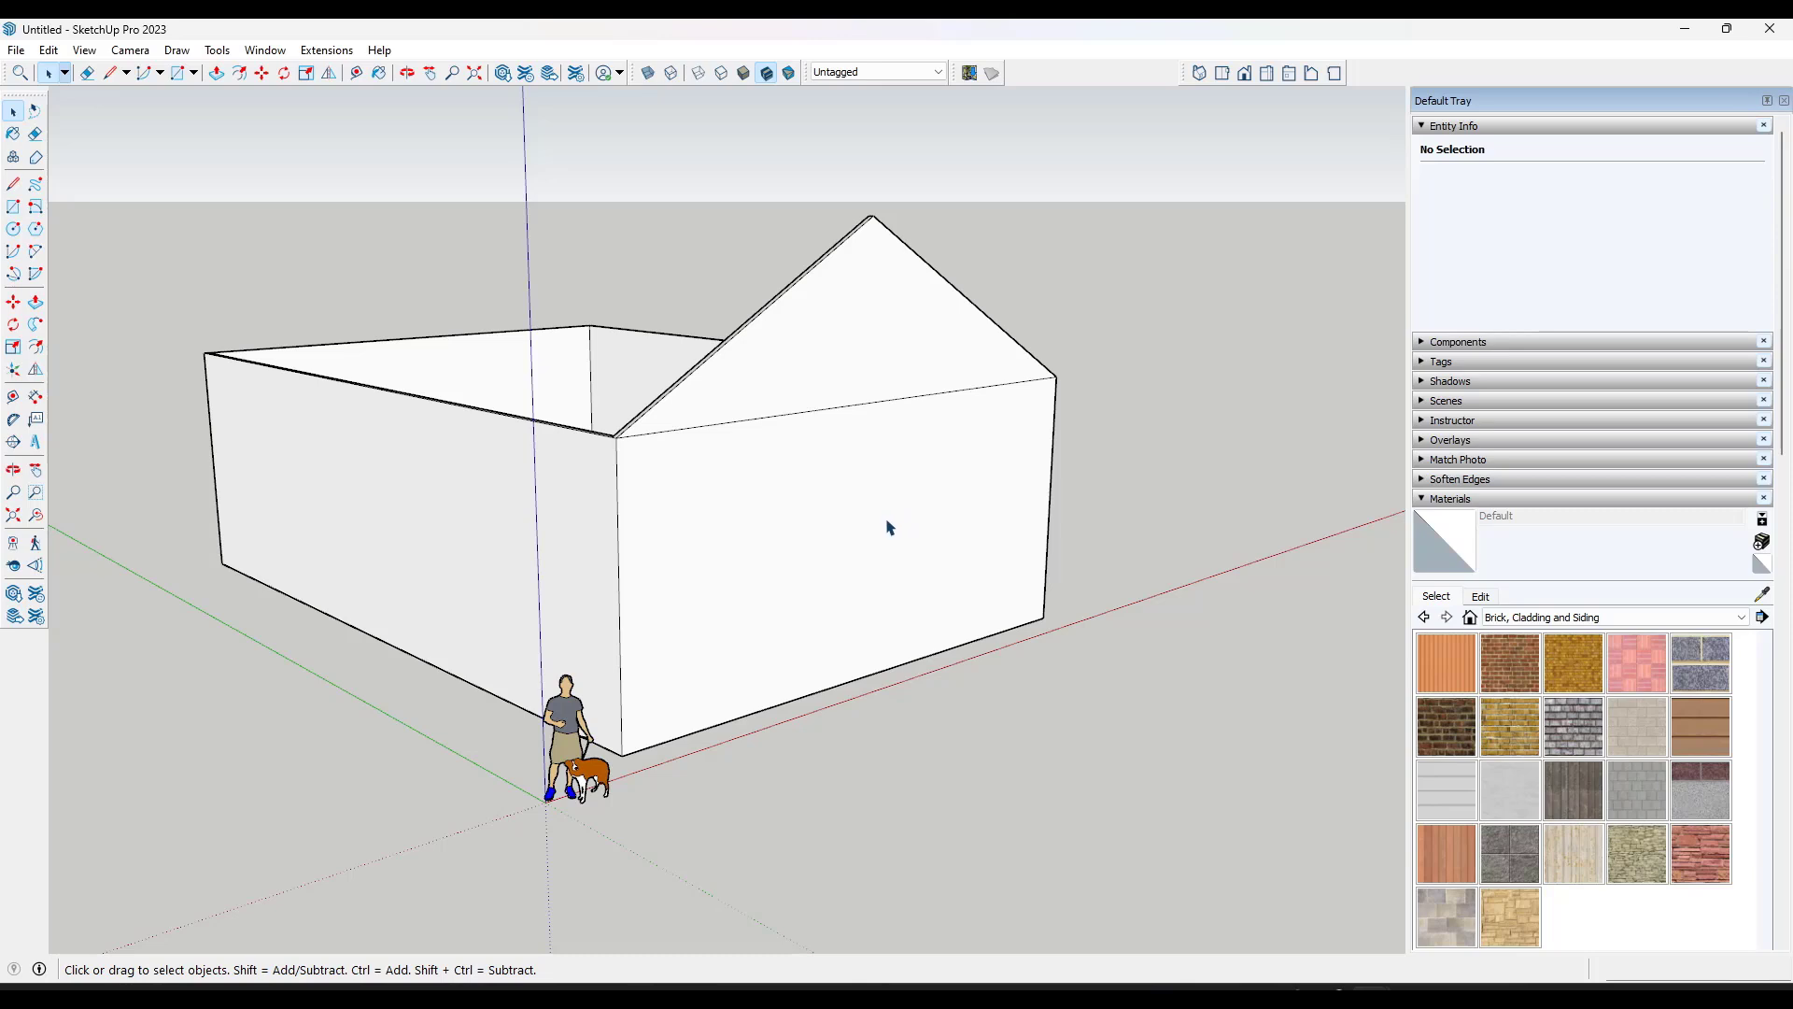
mouse_move(907, 519)
middle_mouse_down()
mouse_move(941, 505)
mouse_move(920, 502)
middle_mouse_up()
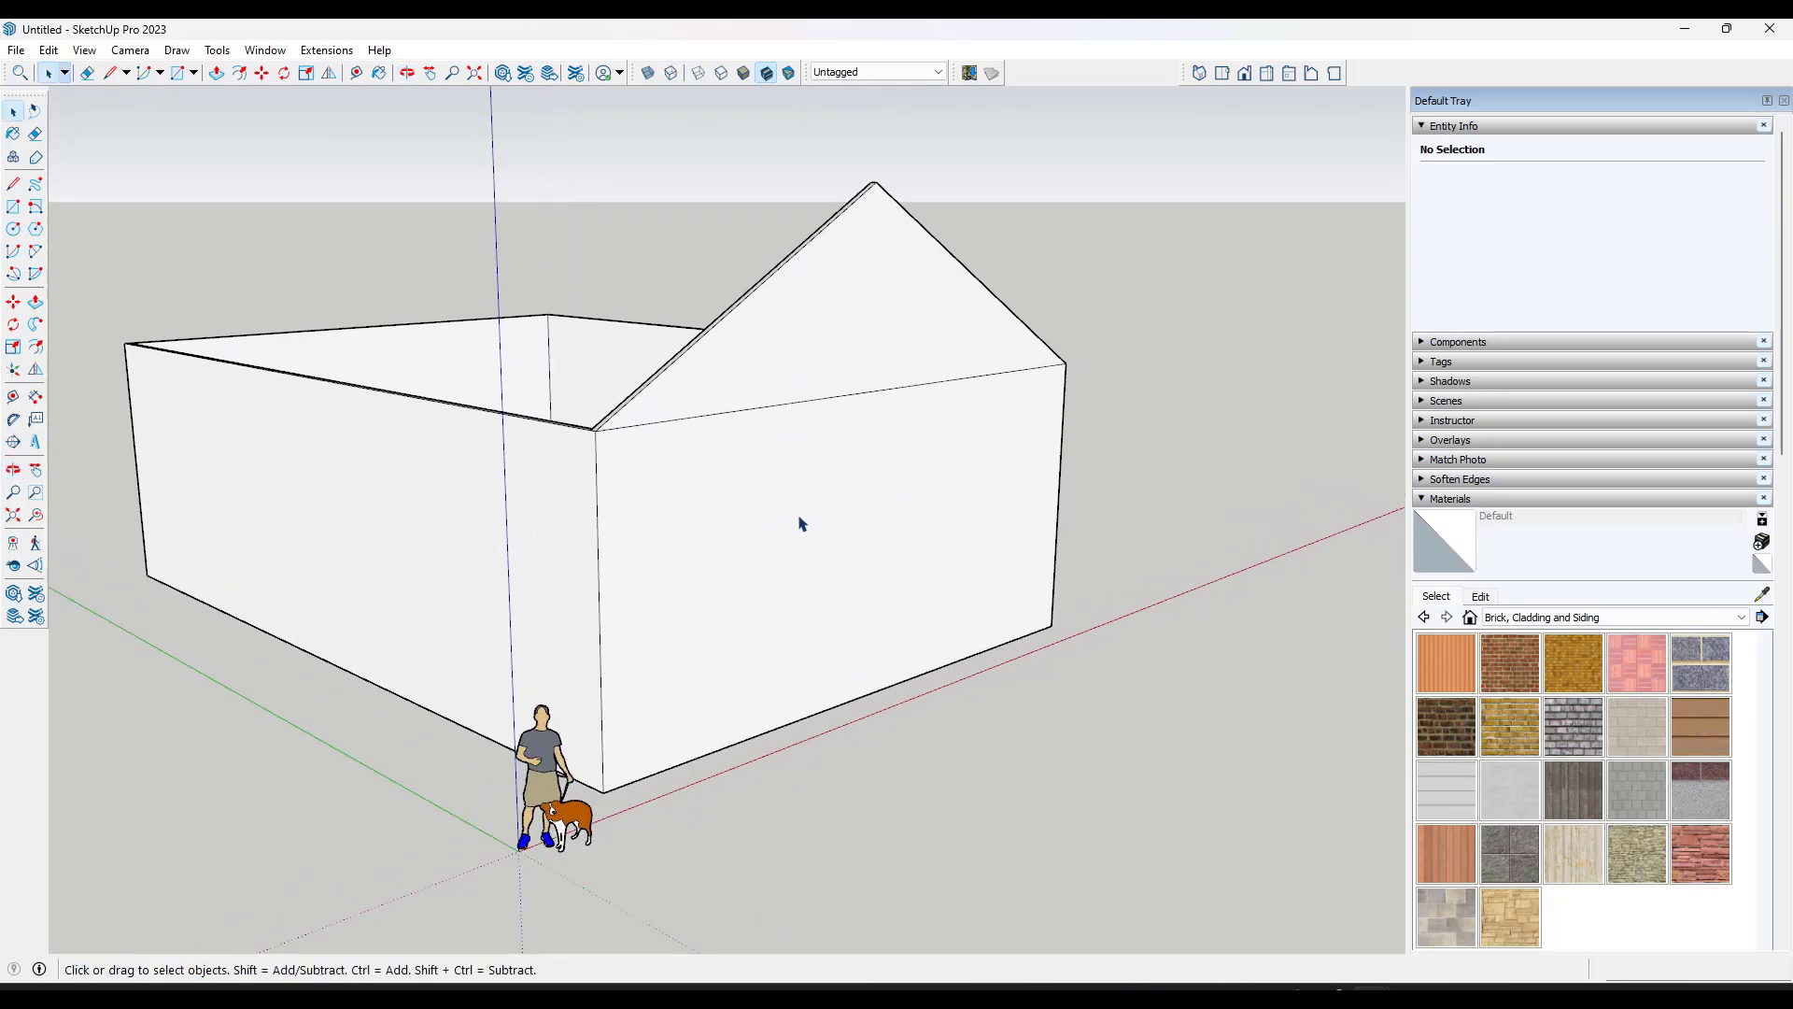
middle_click_drag(561, 516, 770, 307)
middle_click_drag(602, 377, 655, 391)
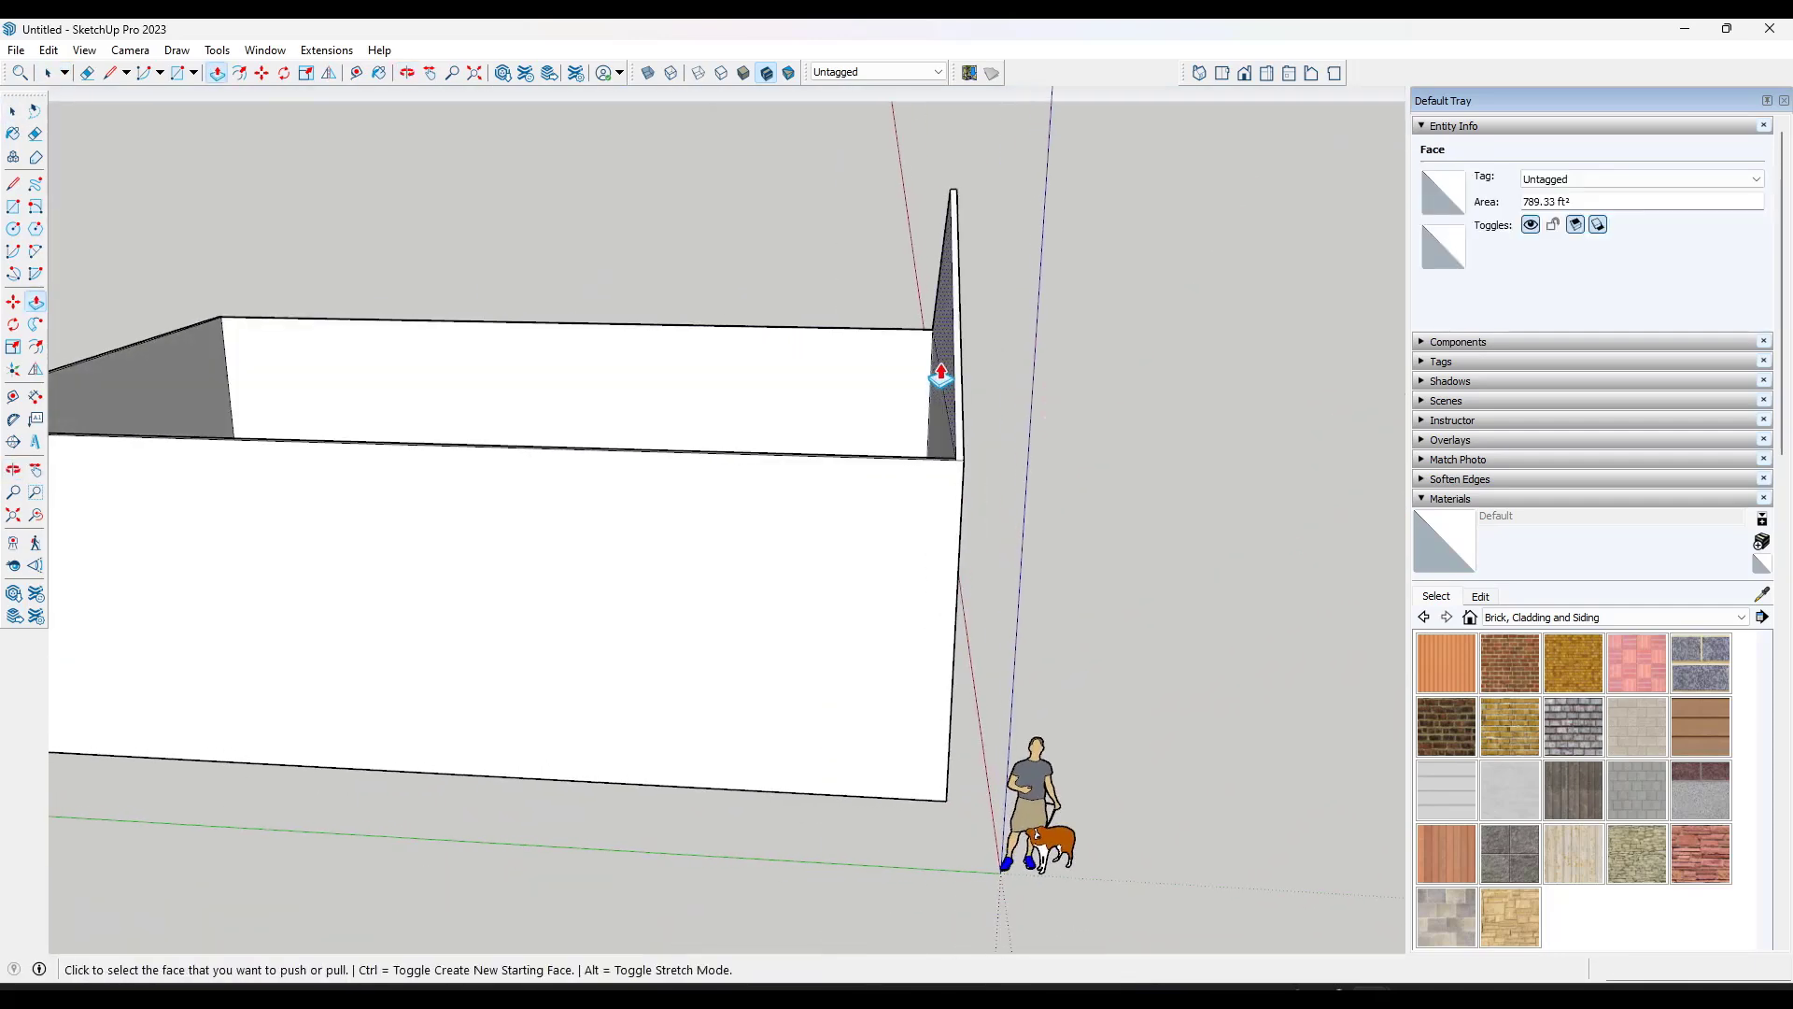
left_click(941, 381)
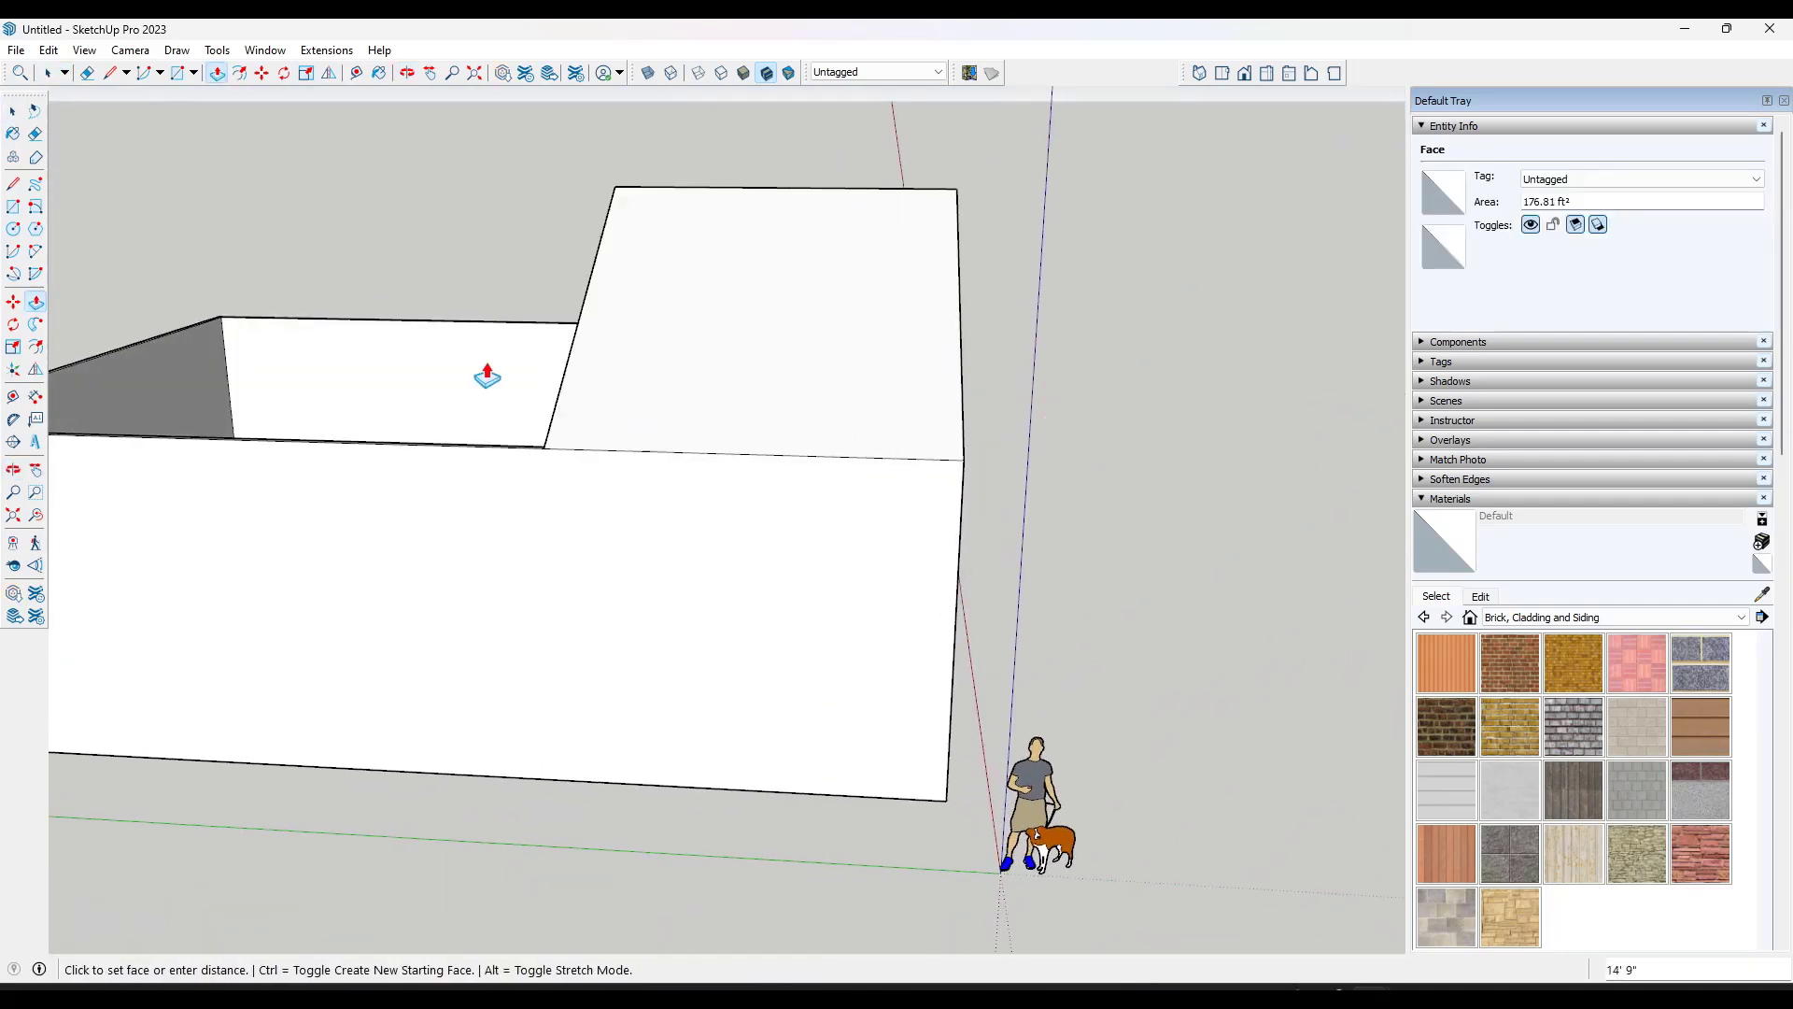
key("space")
middle_click_drag(404, 388, 766, 294)
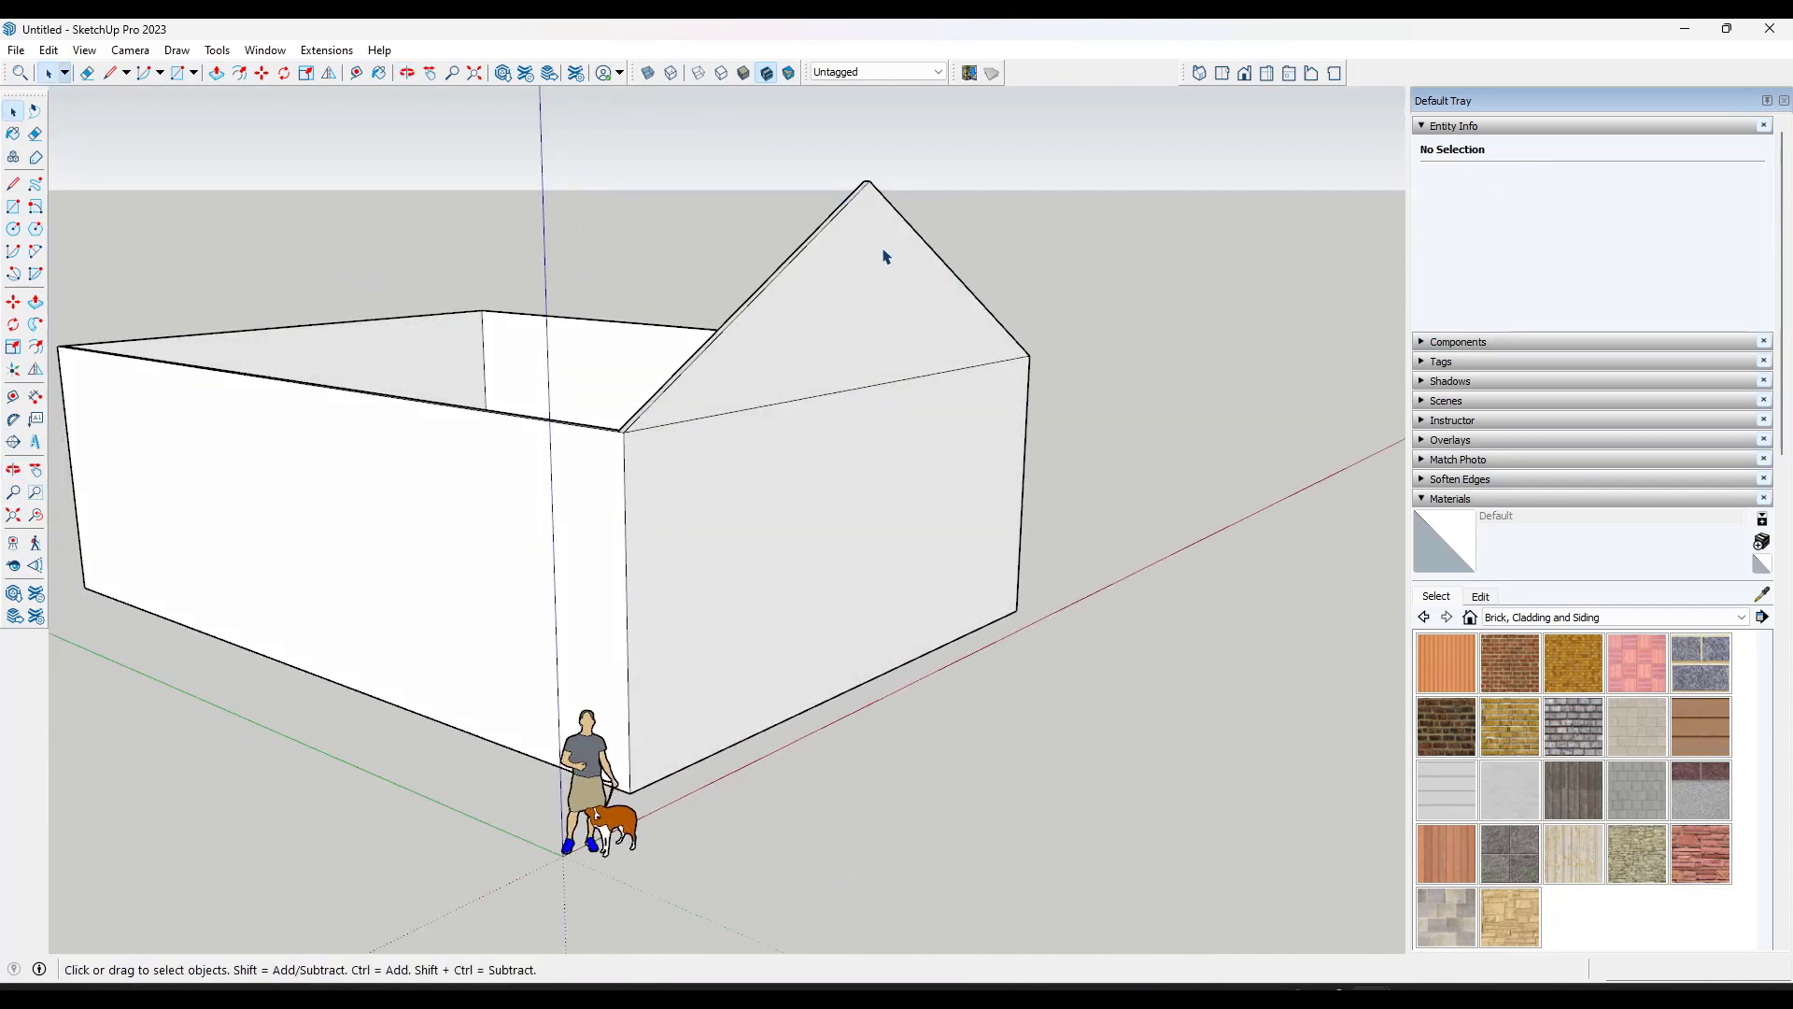
middle_click_drag(488, 329, 887, 381)
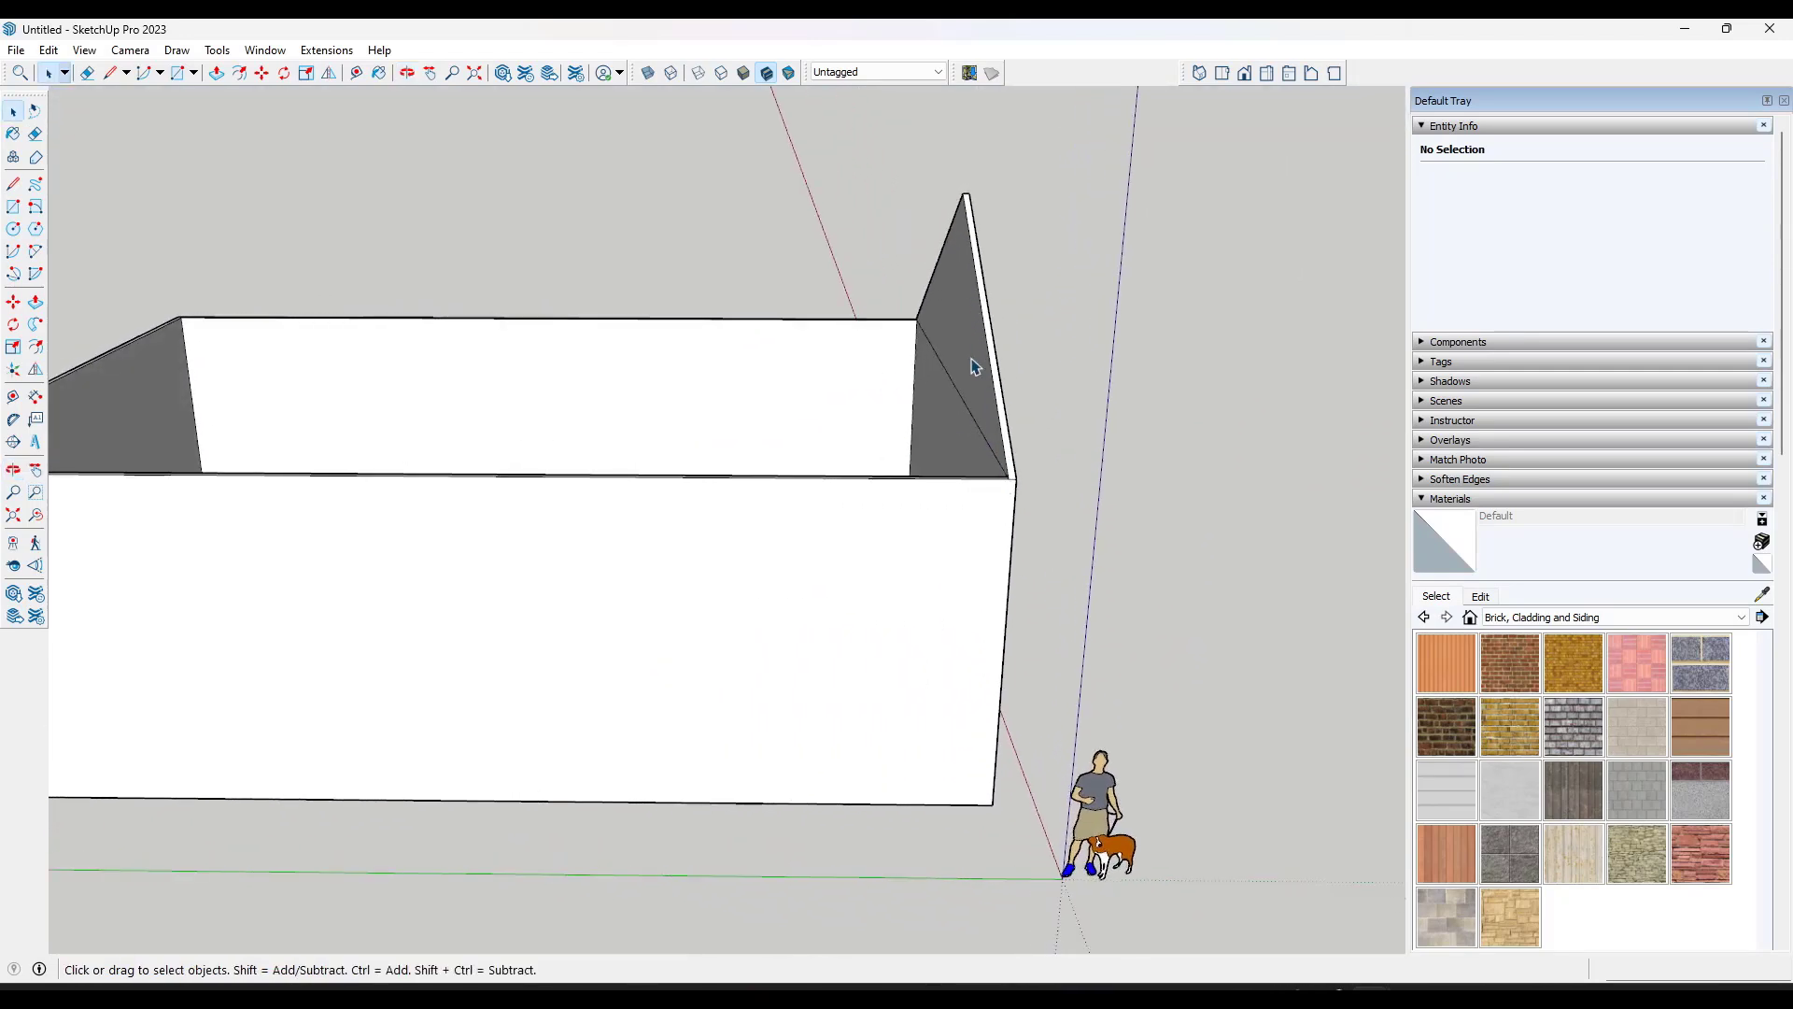
Step: Try to start a second gable with a vertical line up from the far end wall's top edge, and erase the line
scroll(1024, 472, "up", 3)
middle_click_drag(1000, 440, 872, 421)
scroll(944, 449, "down", 5)
middle_click_drag(275, 379, 301, 377)
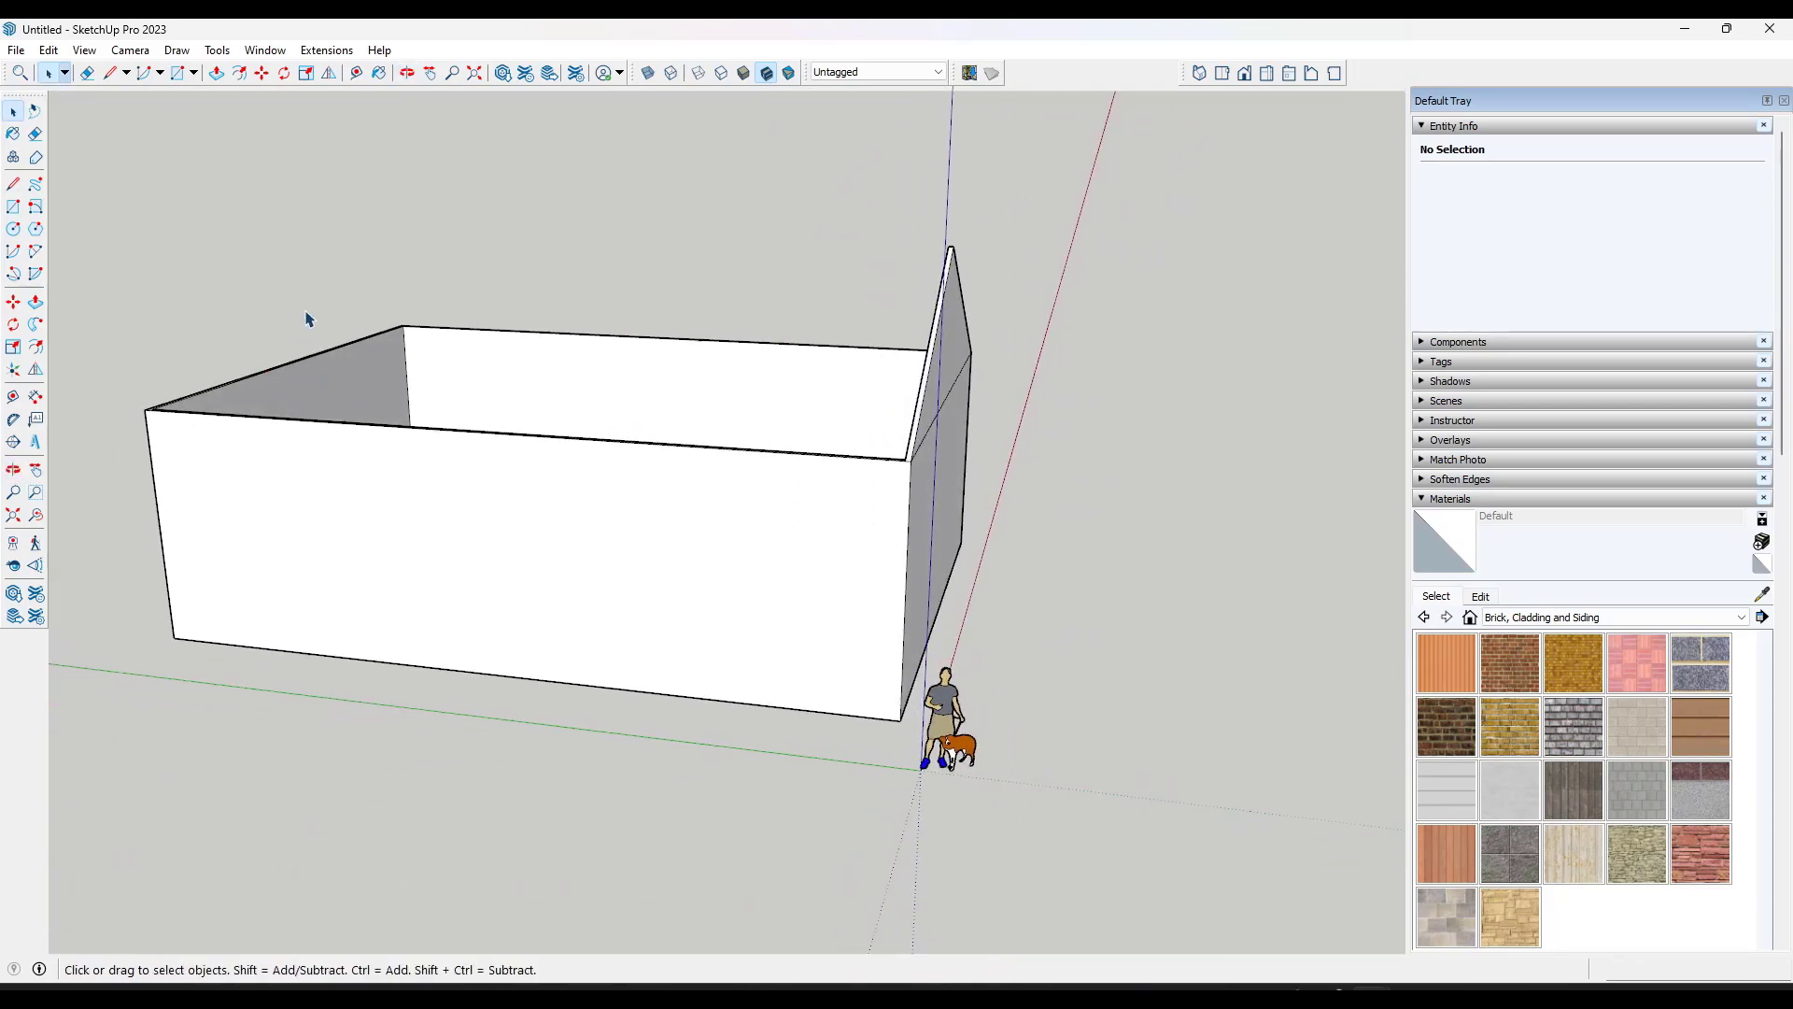
key("l")
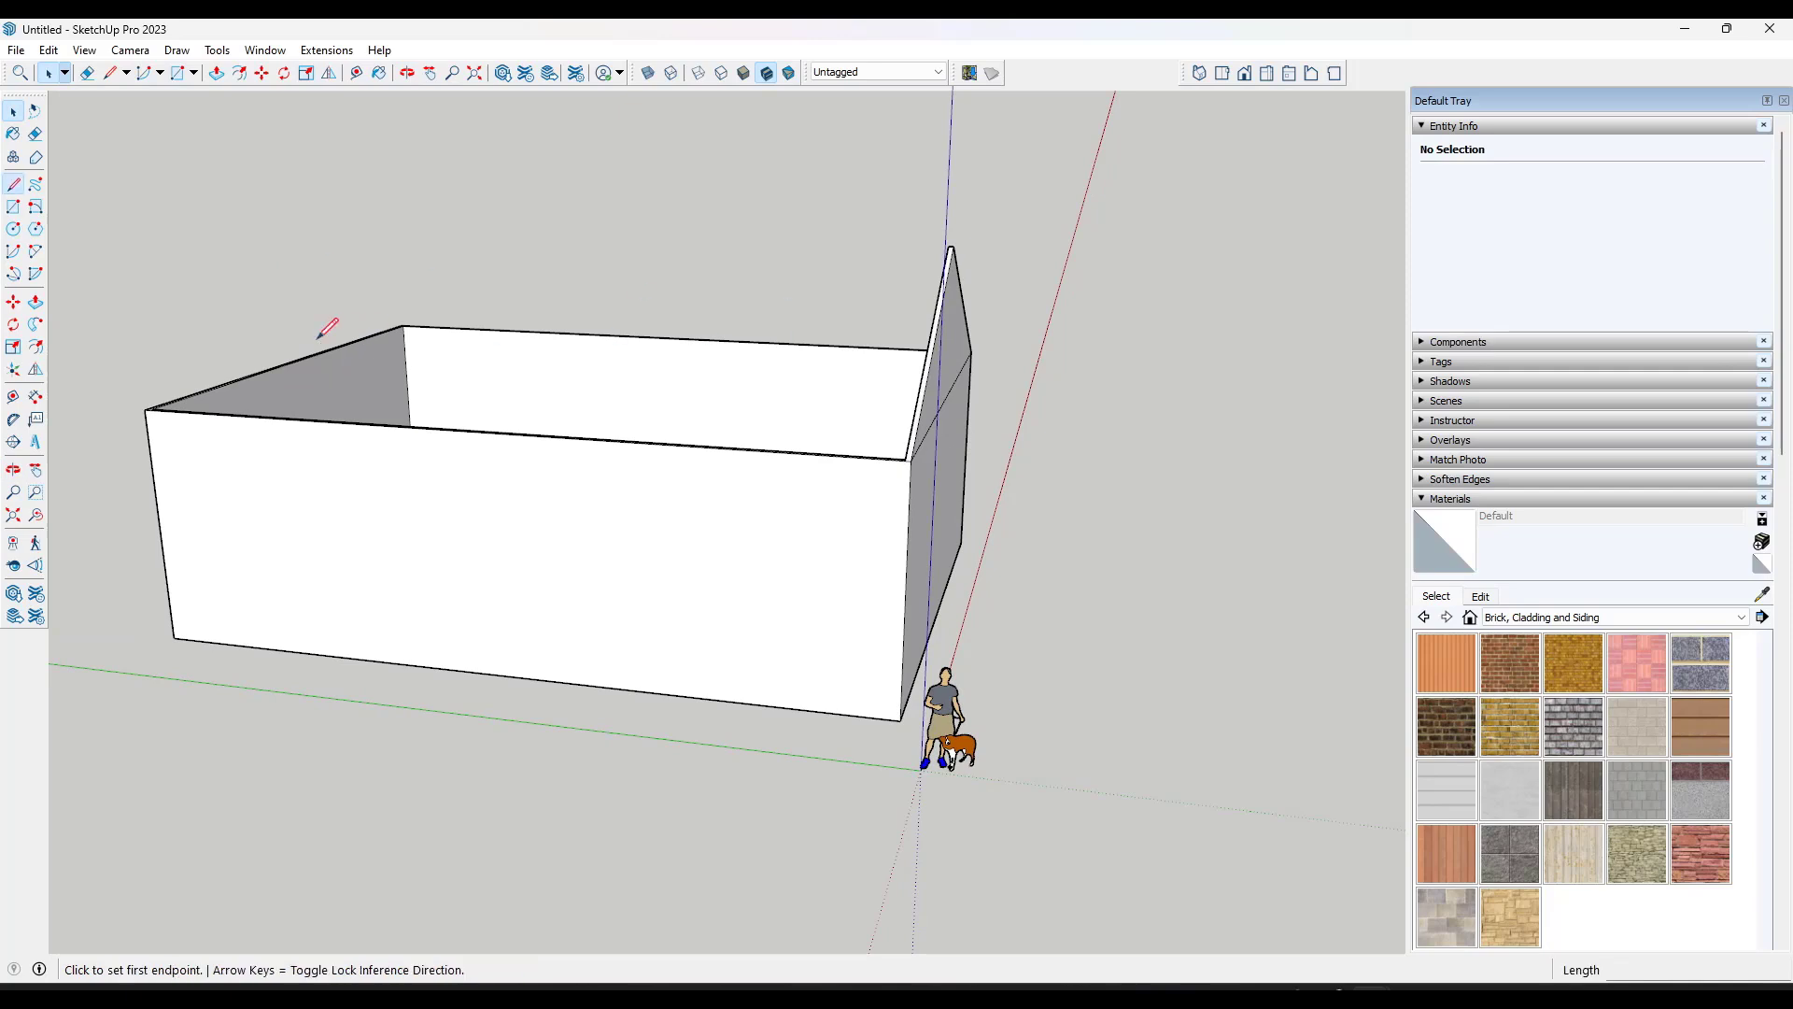
scroll(349, 333, "up", 2)
left_click(294, 369)
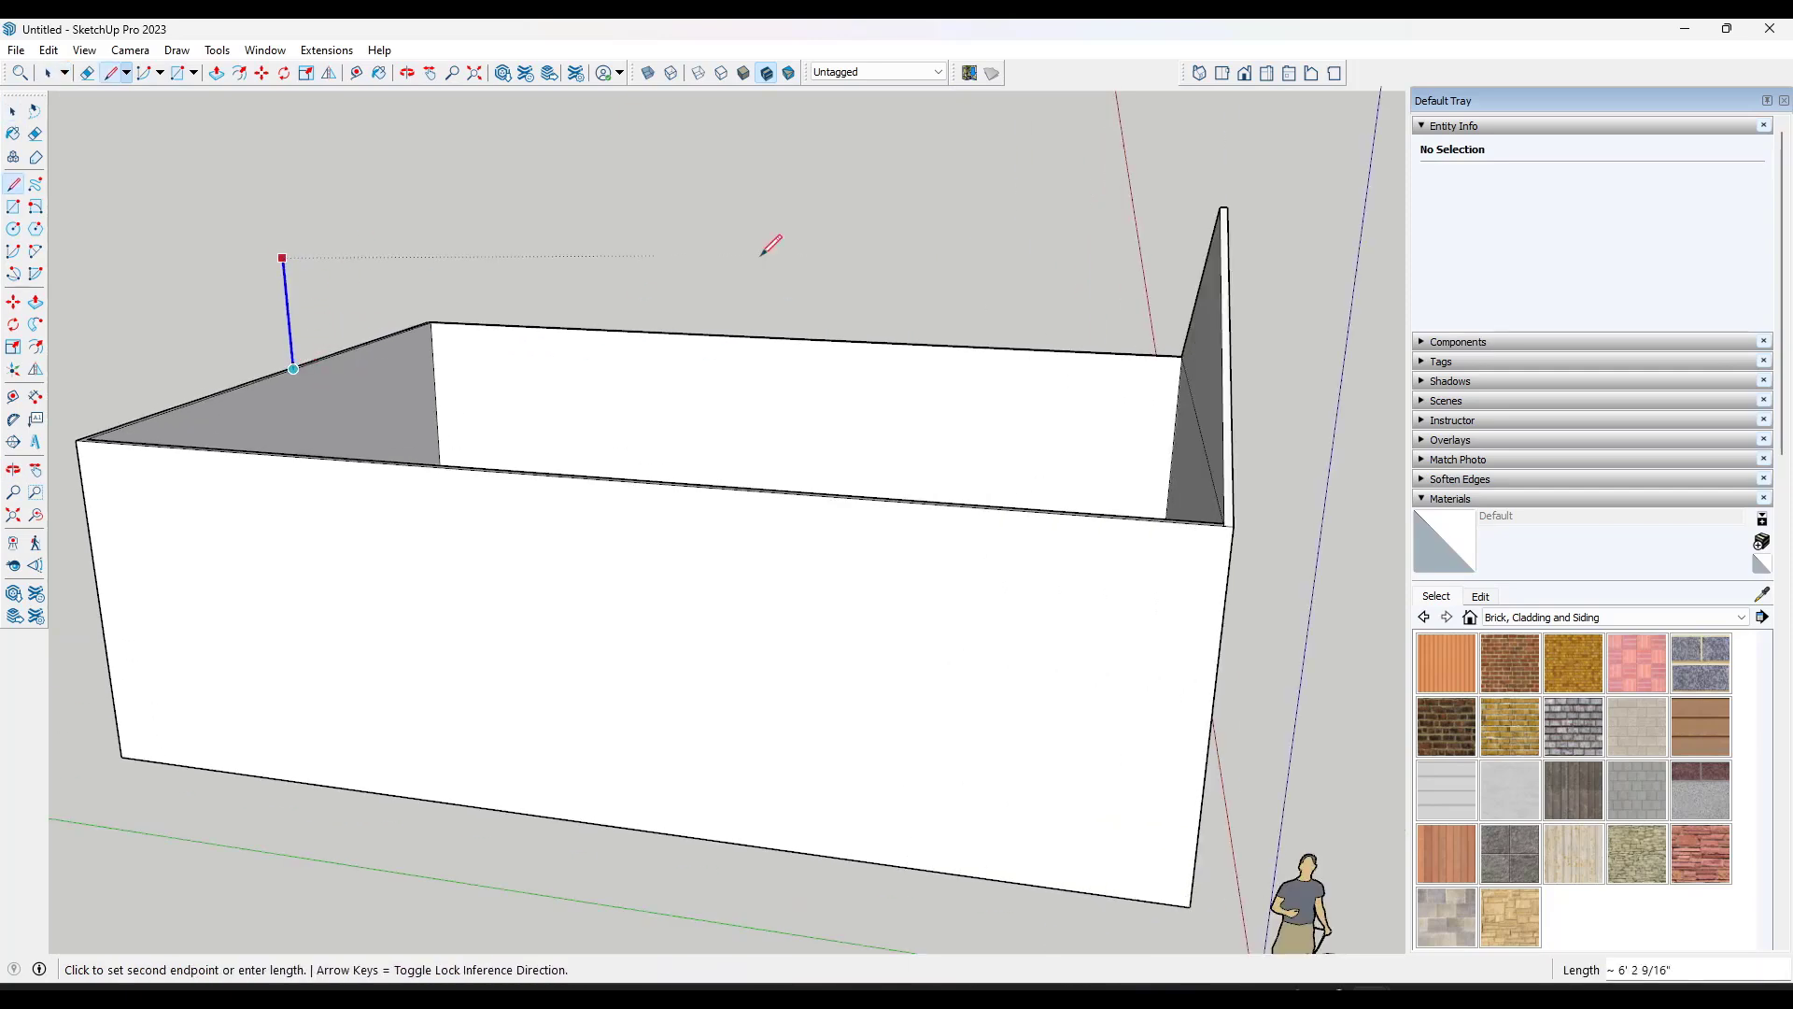
left_click(275, 187)
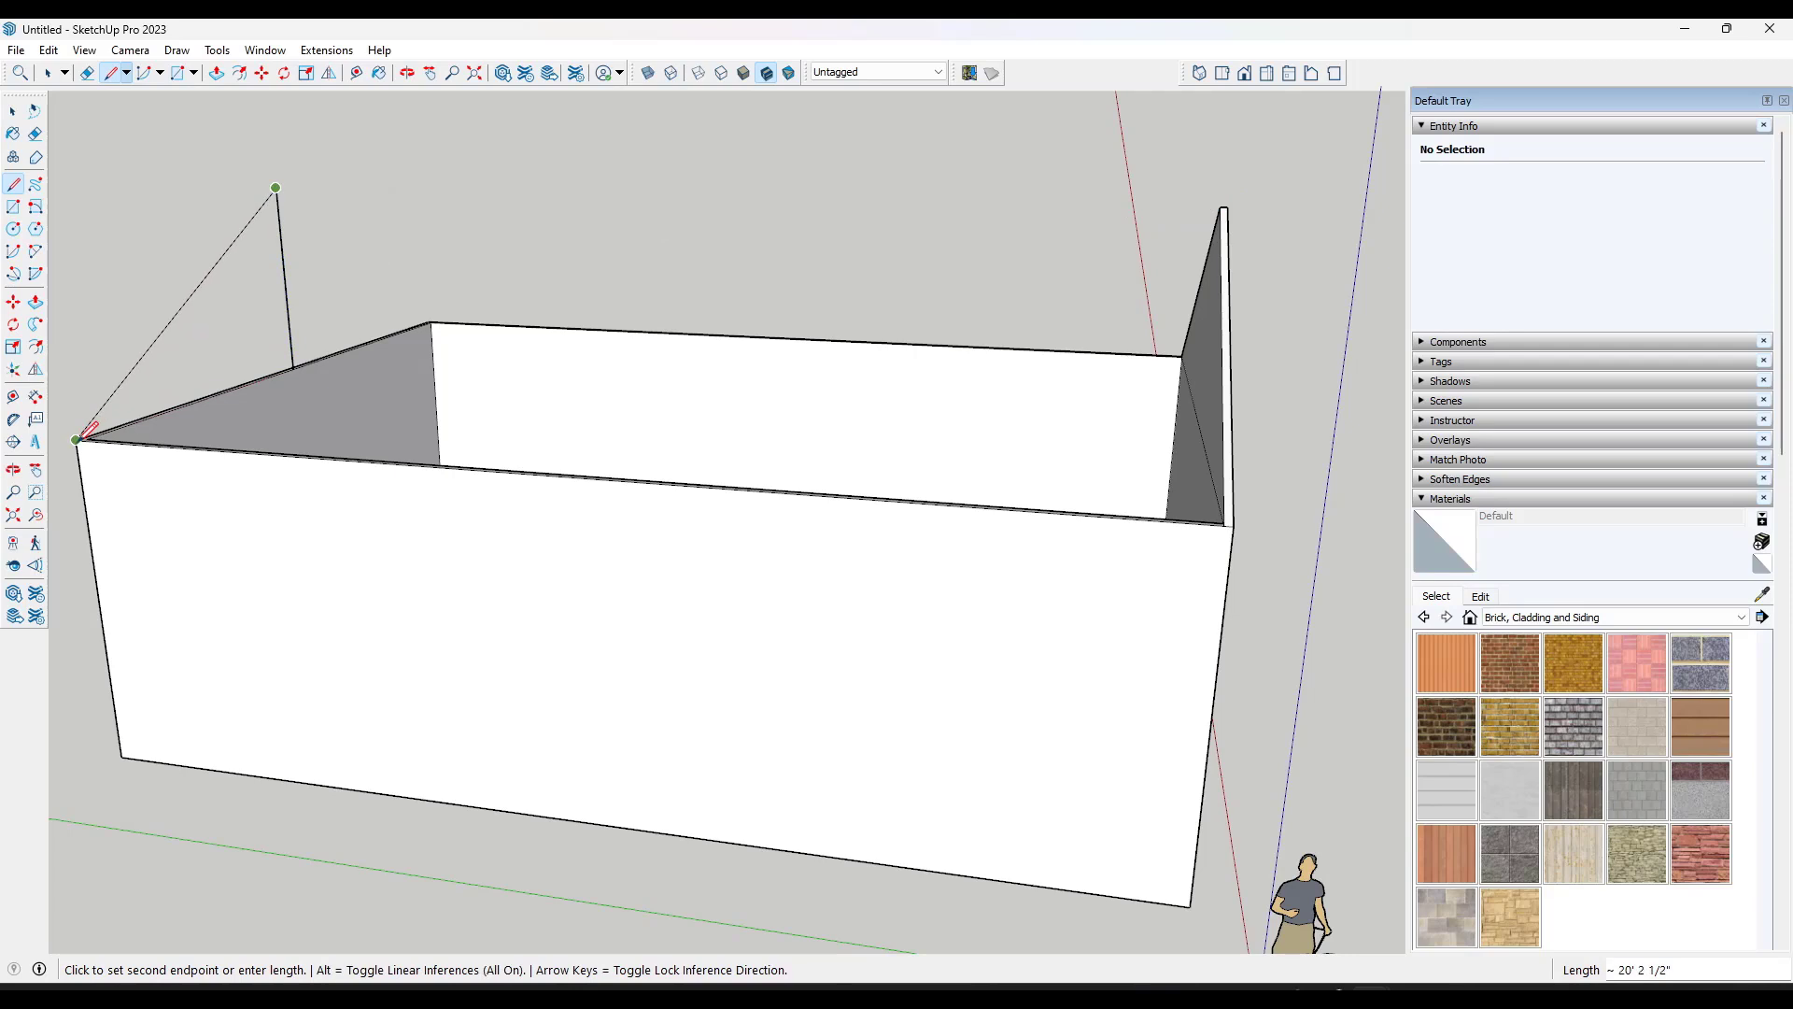
key("space")
key("e")
left_click(280, 236)
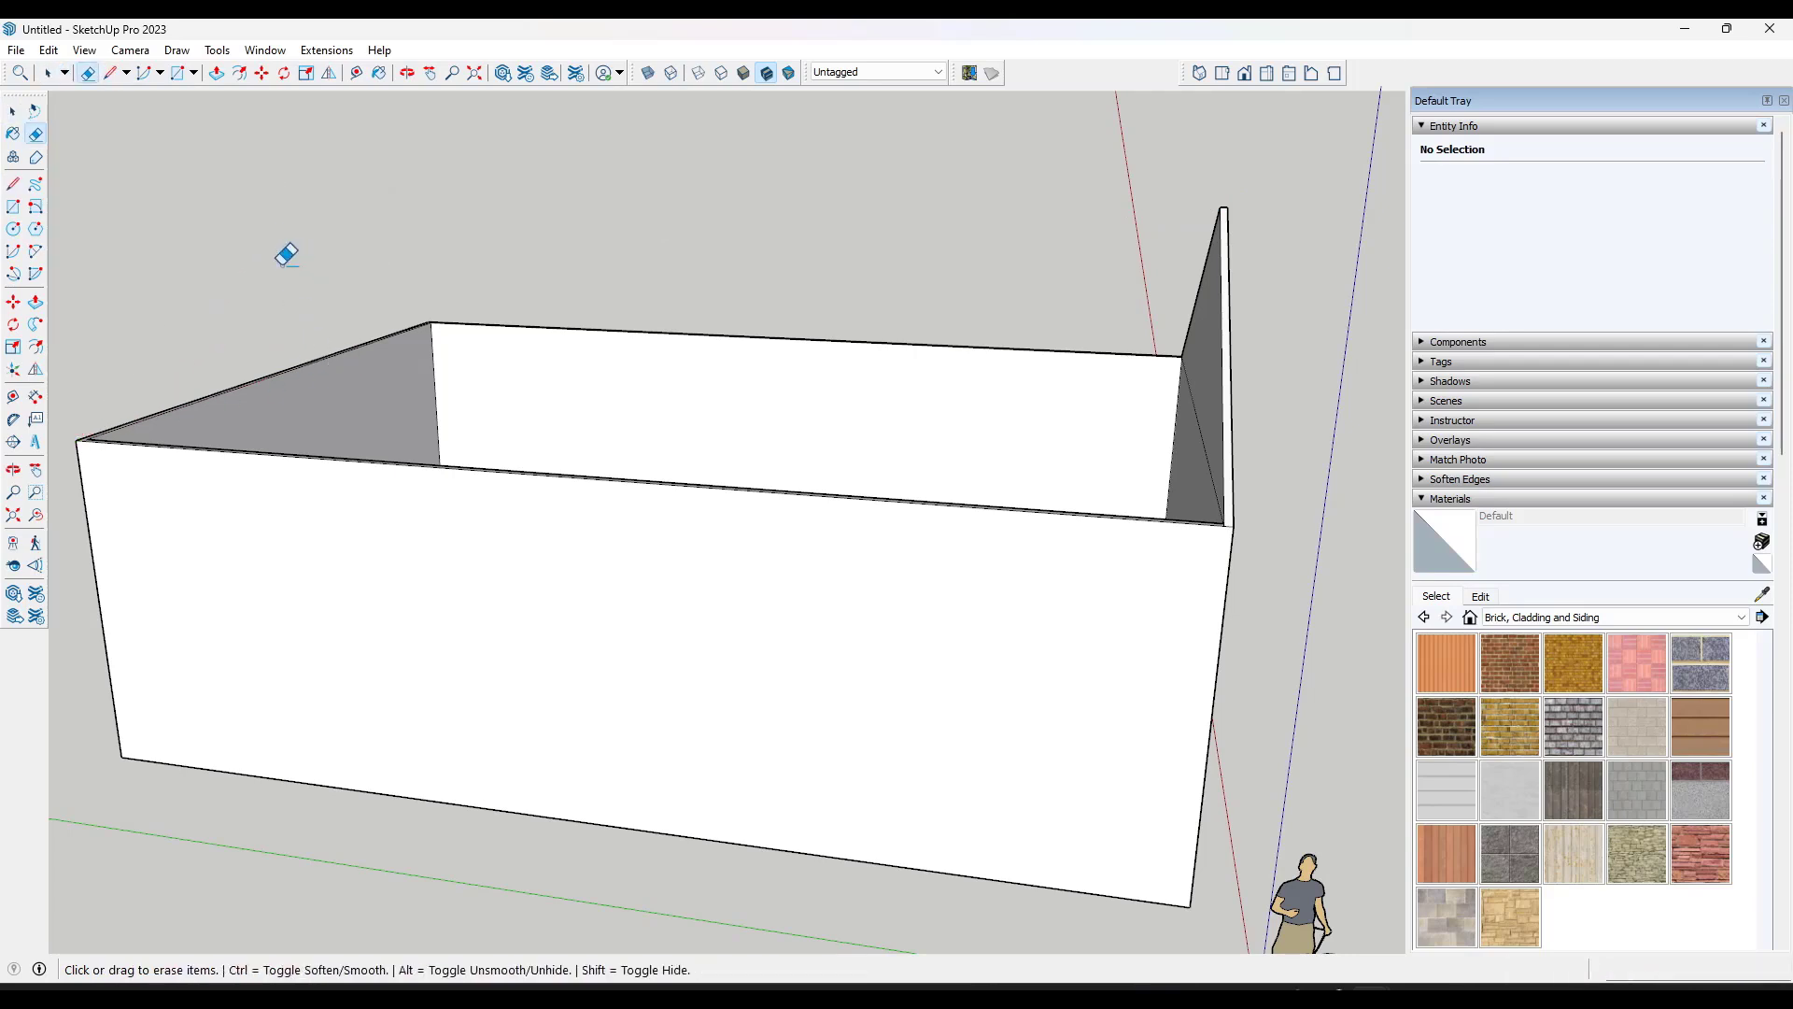
key("space")
Step: Copy the triangular front gable onto the opposite end wall, 49' 8" away along the long wall's top edge
scroll(632, 440, "down", 5)
mouse_move(632, 440)
middle_mouse_down()
mouse_move(781, 393)
mouse_move(783, 339)
middle_mouse_up()
left_click_drag(784, 275, 997, 504)
key("m")
scroll(847, 495, "up", 2)
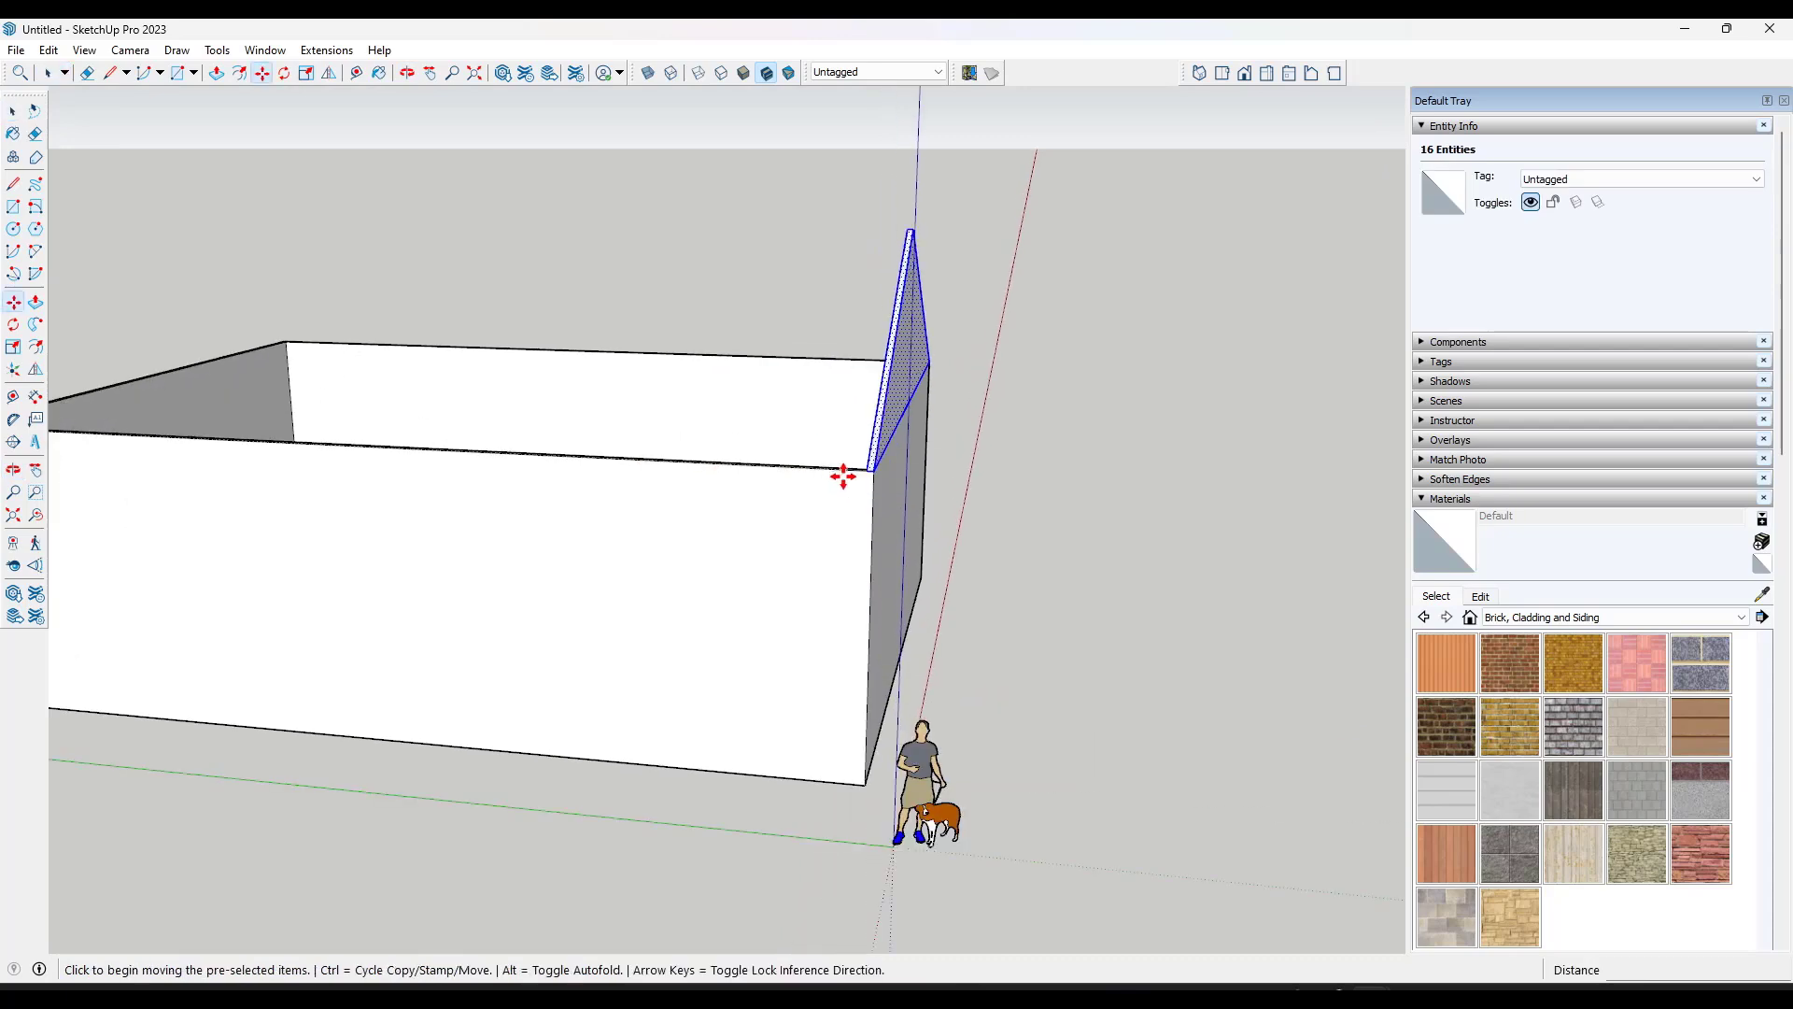
left_click(857, 473)
key("ctrl")
scroll(654, 477, "down", 2)
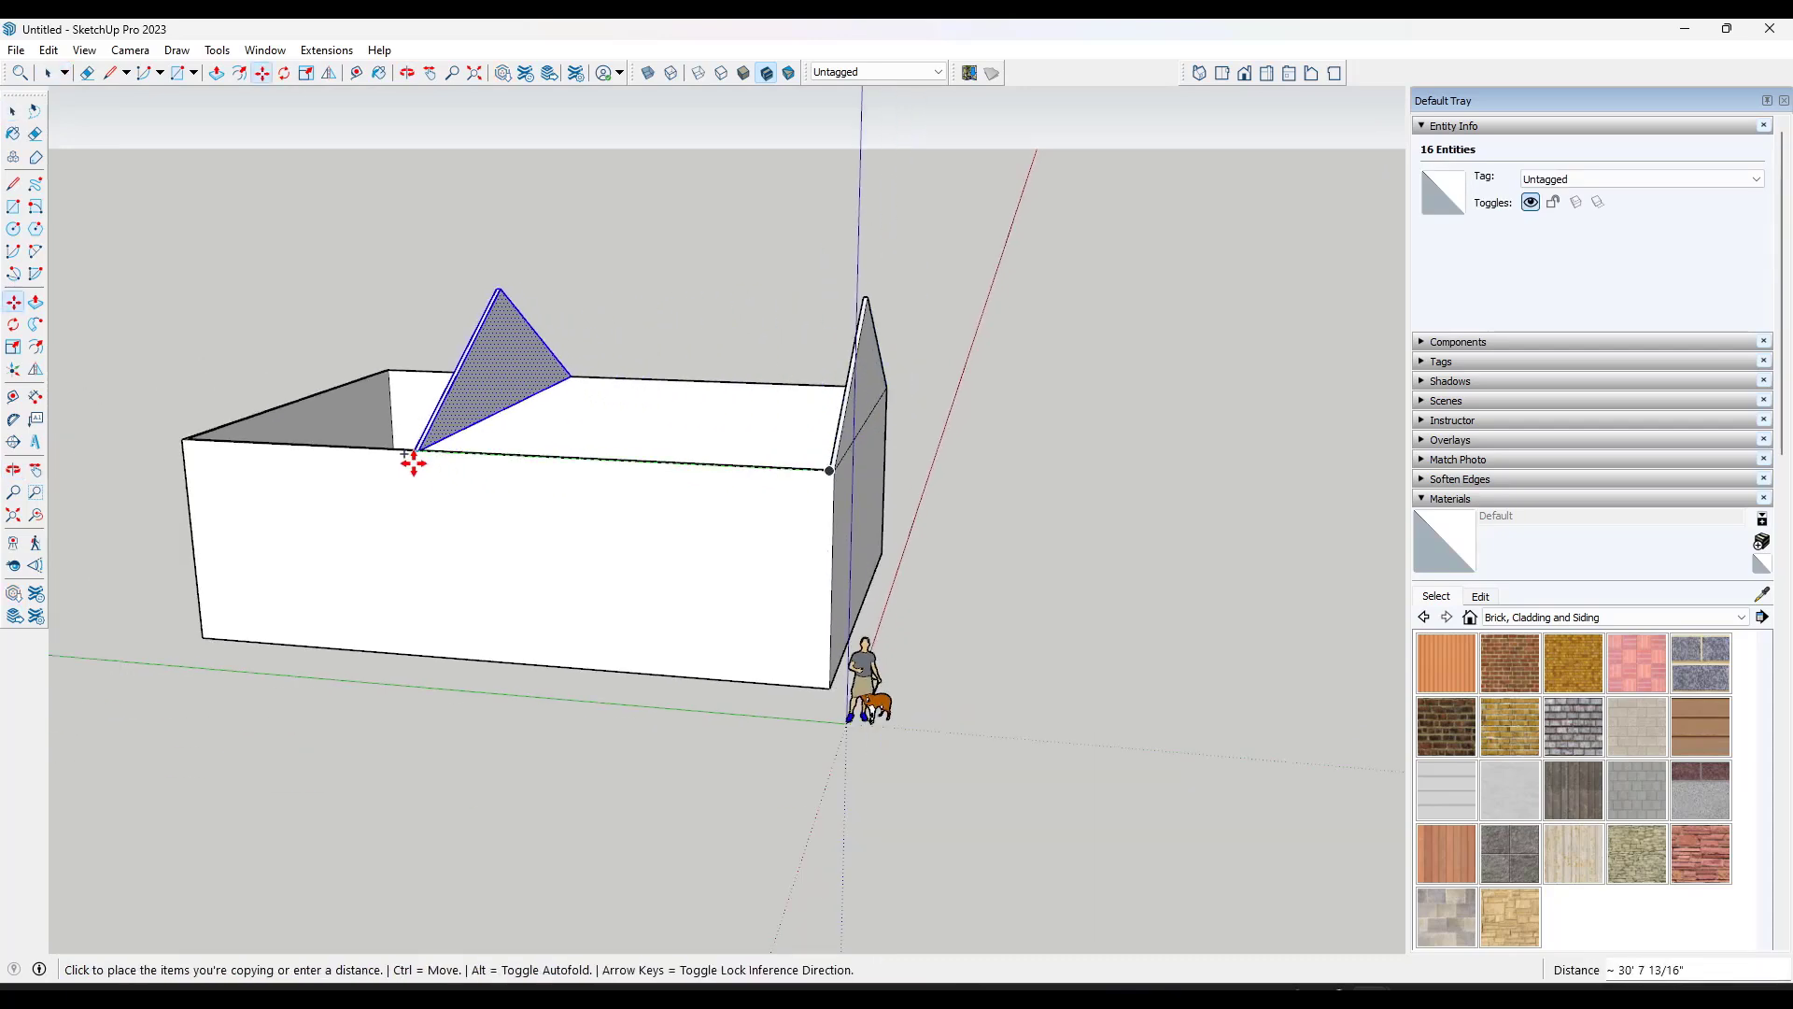
scroll(184, 443, "up", 3)
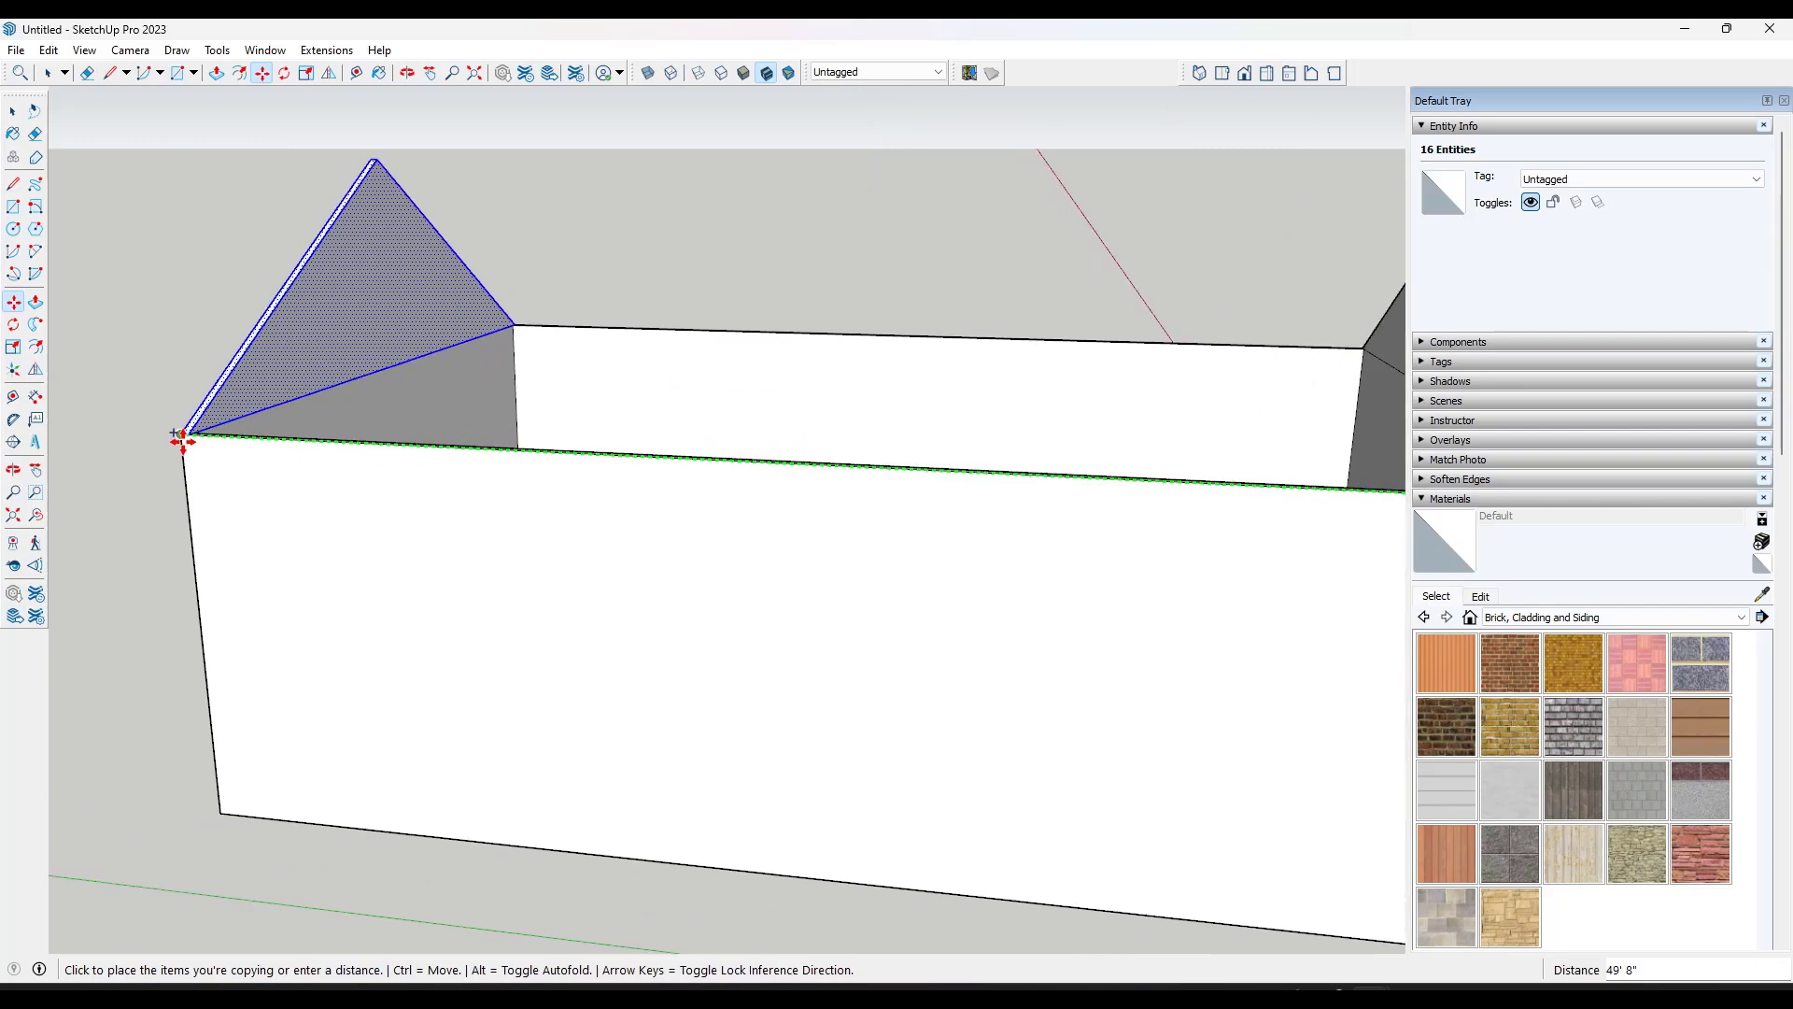
left_click(184, 439)
key("space")
middle_click_drag(633, 532, 888, 489)
scroll(580, 573, "down", 3)
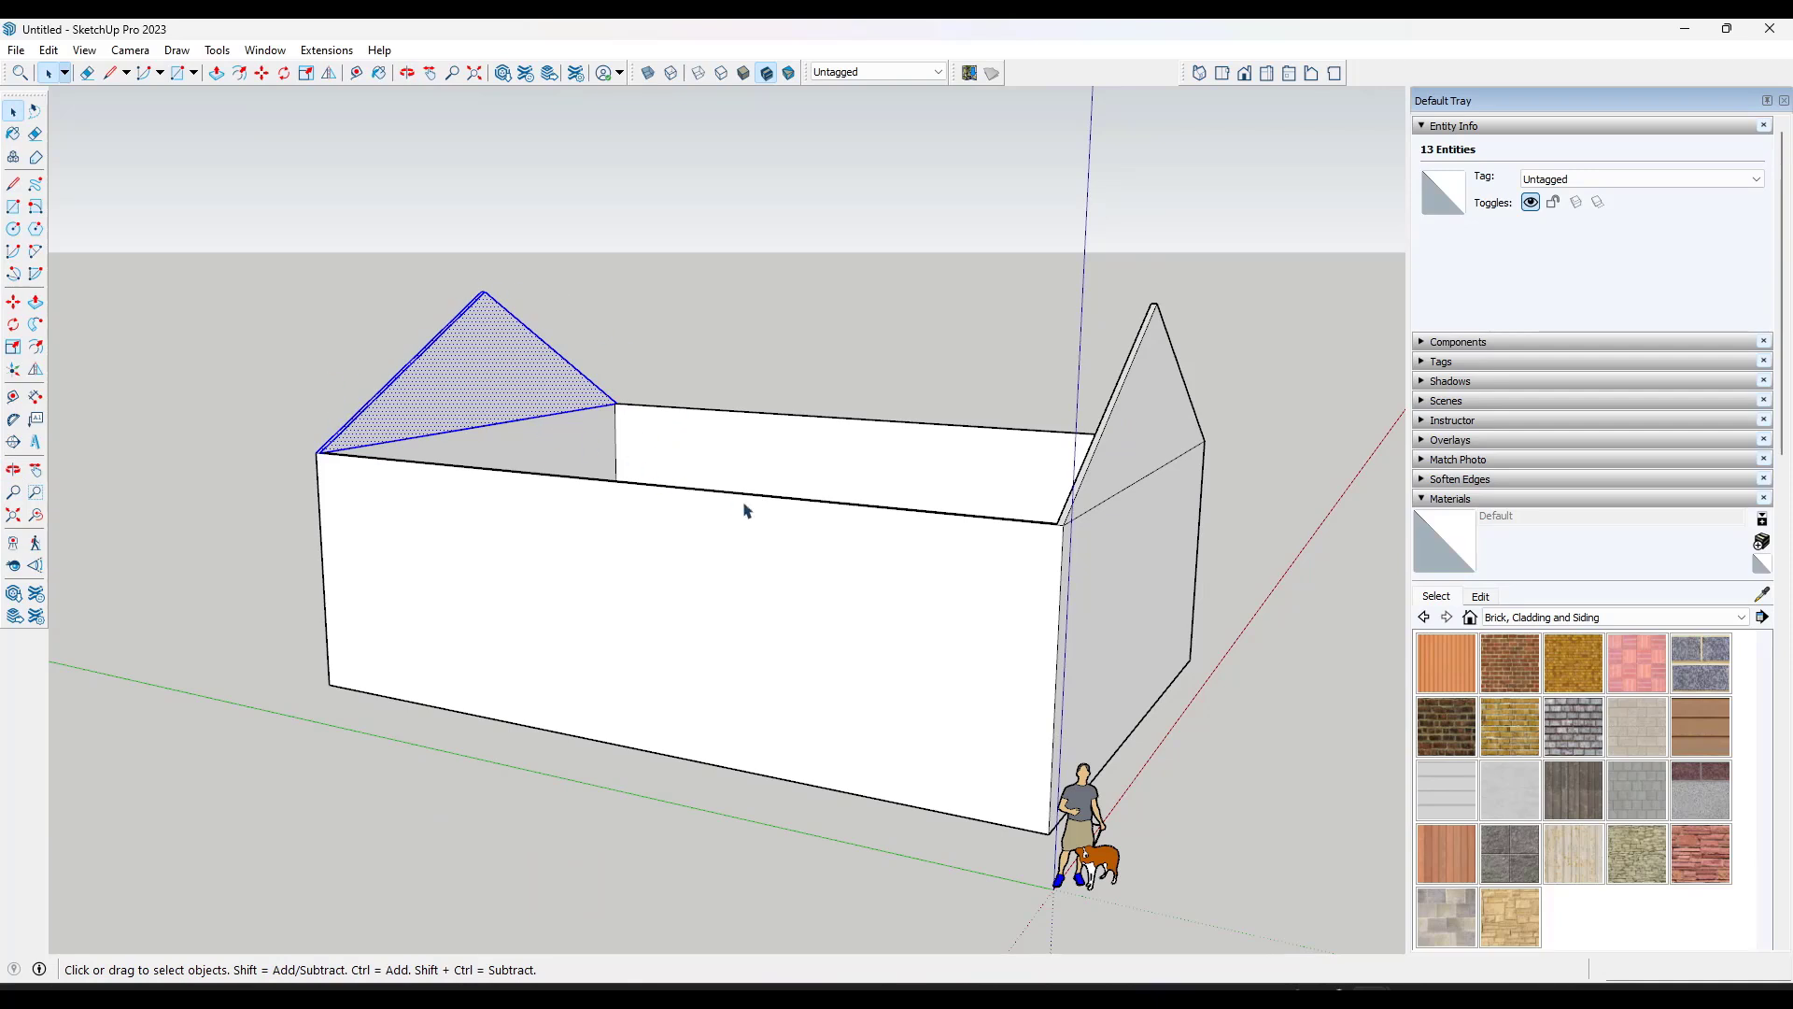
middle_click_drag(530, 427, 489, 413)
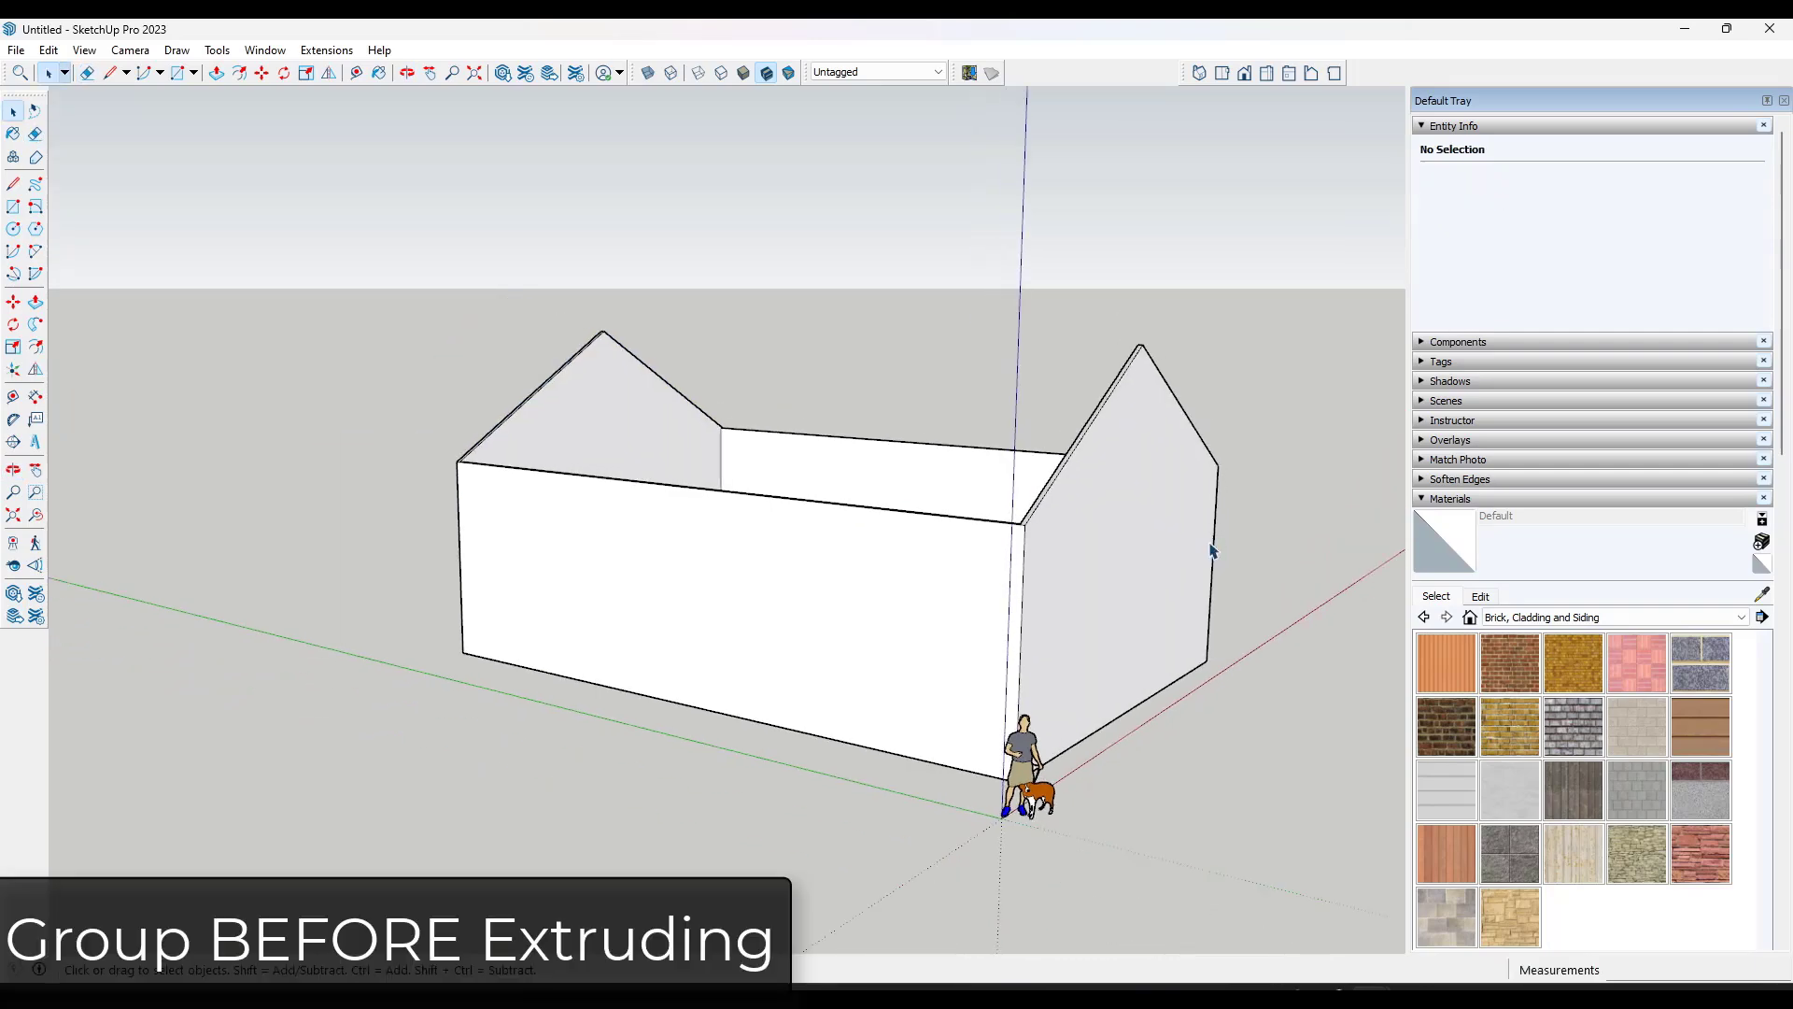
Step: Offset the front gable's two sloped top edges outward to outline the roof thickness
middle_click_drag(1211, 551, 803, 481)
scroll(820, 421, "up", 2)
left_click(824, 408)
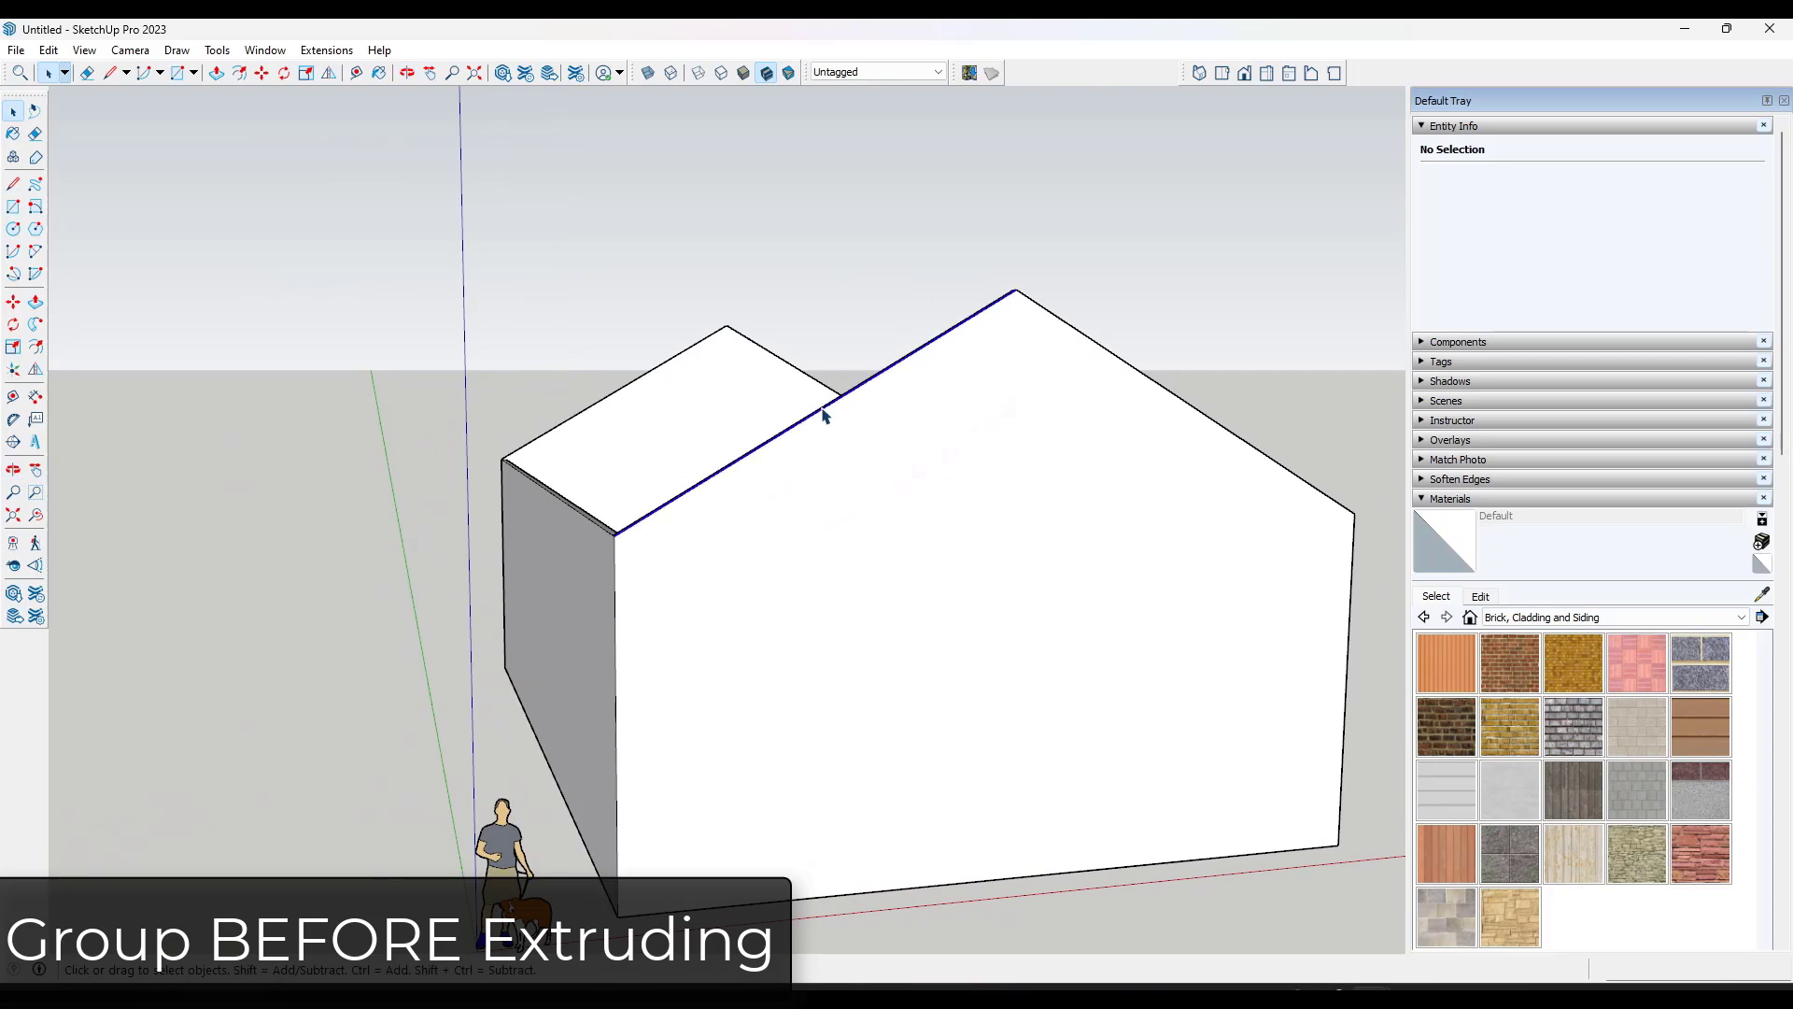
left_click(1067, 326, "shift")
key("f")
left_click(1065, 322)
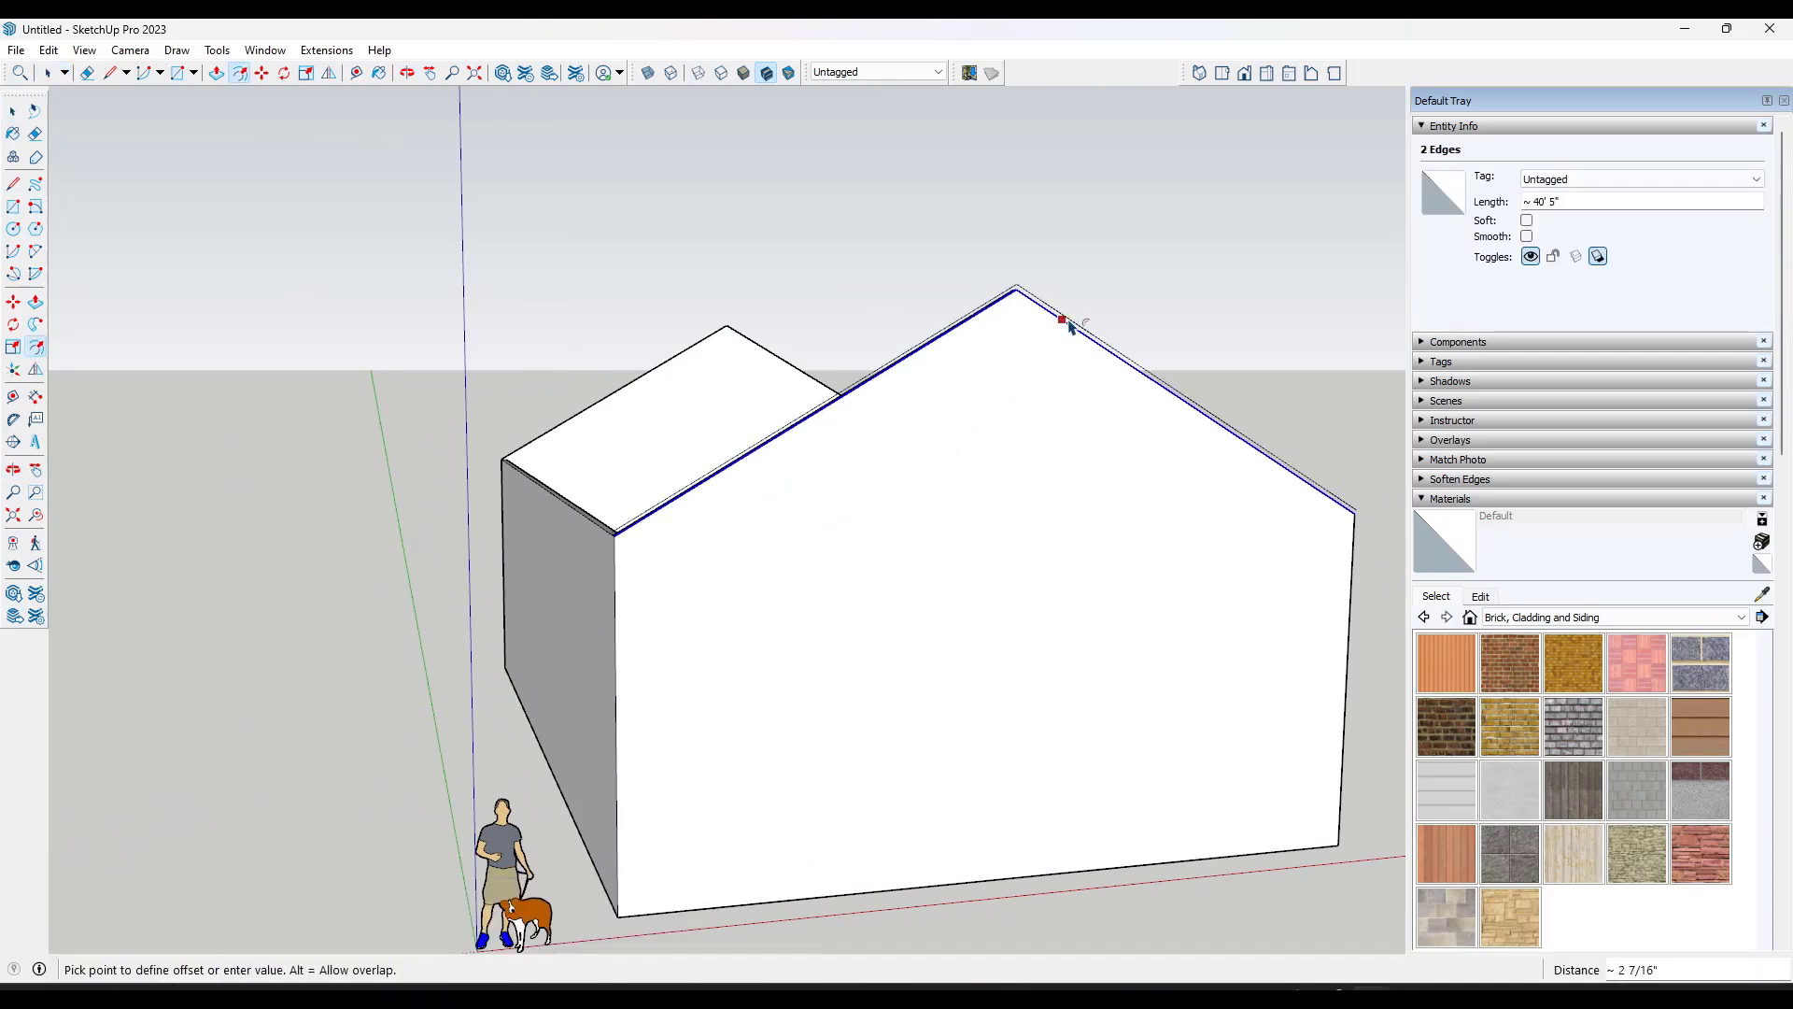
key("Return")
key("space")
Step: Extend the roof profile's edges 12" past the eave nearest the origin and close the overhang with an end line
scroll(577, 558, "up", 3)
key("l")
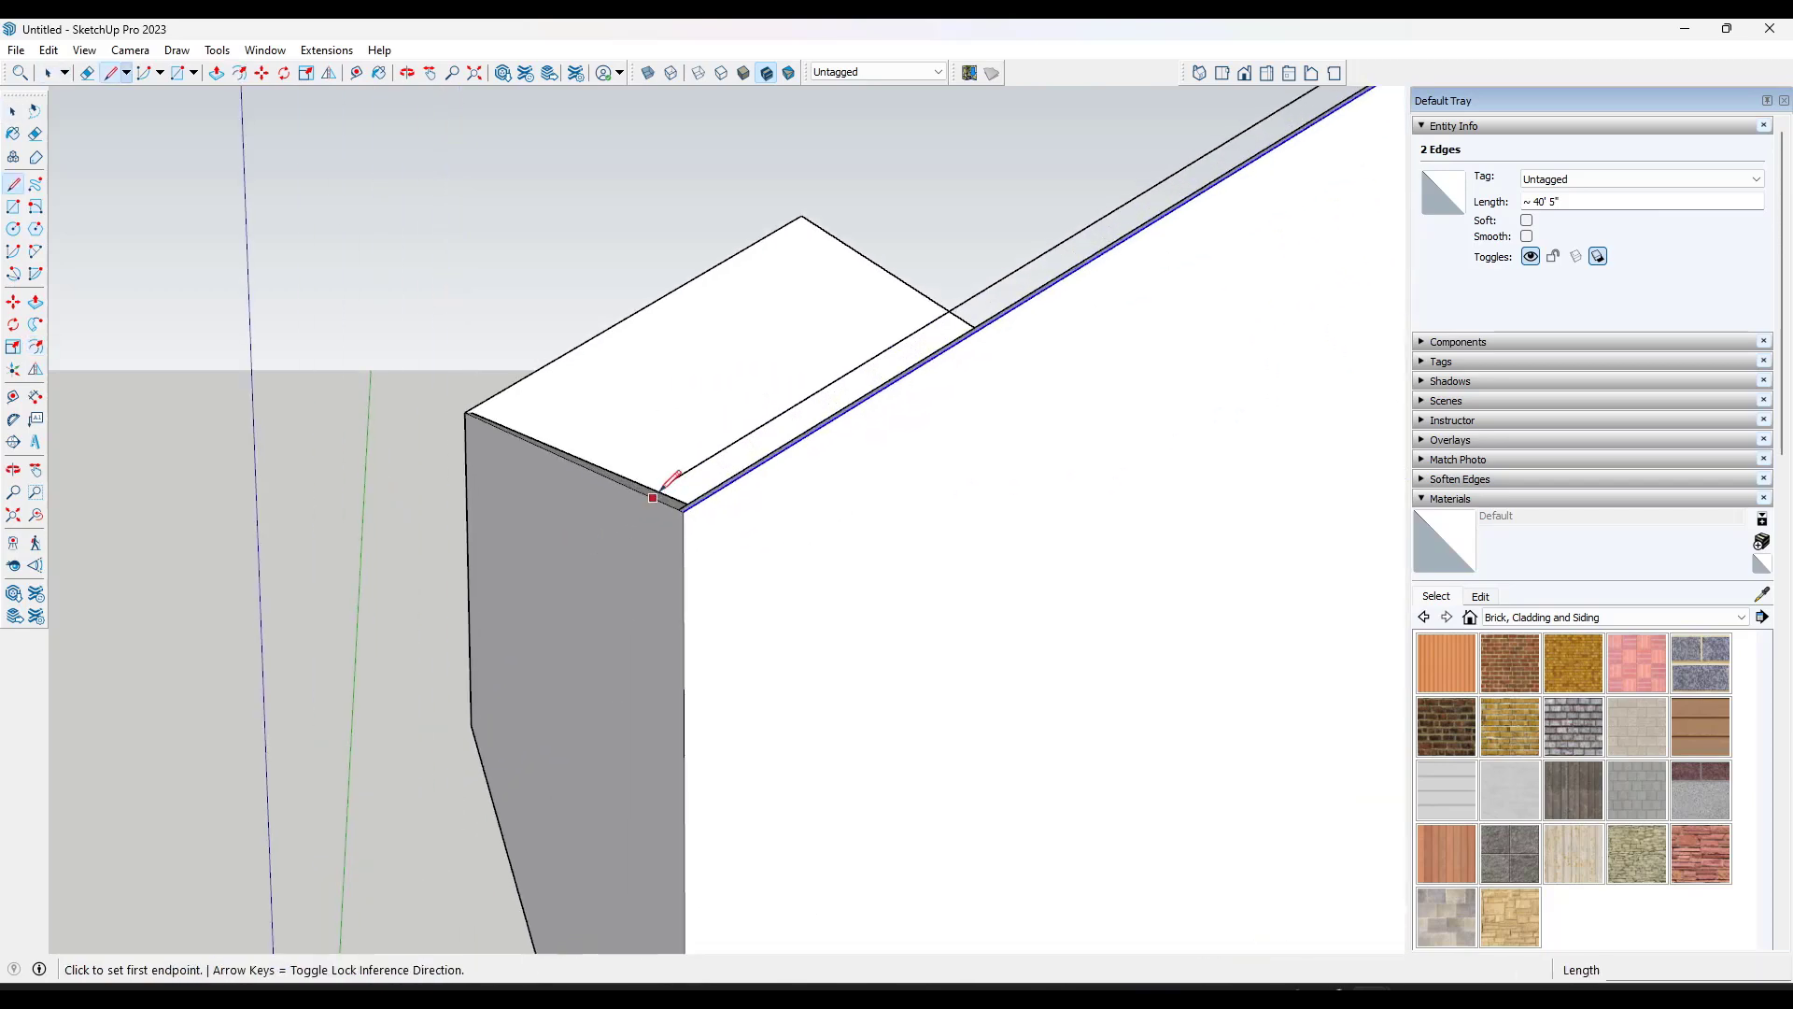
left_click(667, 482)
left_click(607, 519)
left_click(680, 510)
type("12")
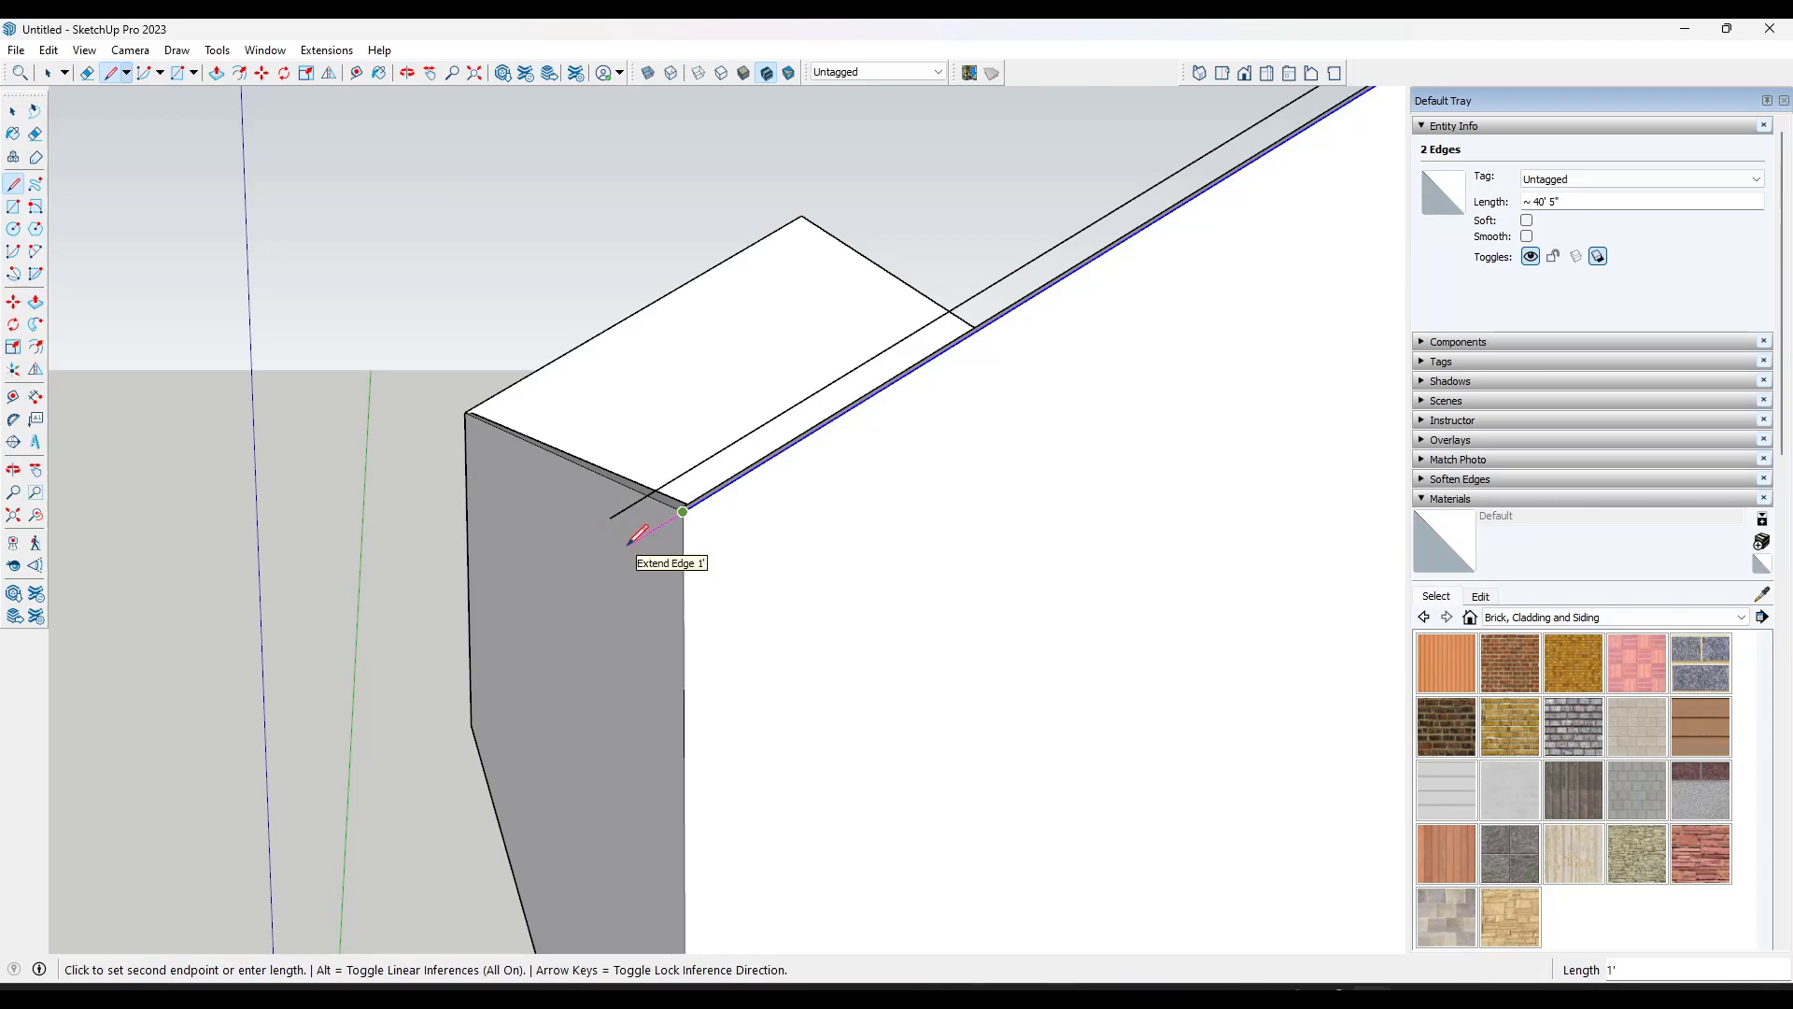
key("Return")
left_click(609, 518)
key("space")
scroll(792, 485, "down", 5)
Step: Extend the roof profile's edges 1' past the opposite eave and close the outline with an end line
scroll(989, 512, "up", 5)
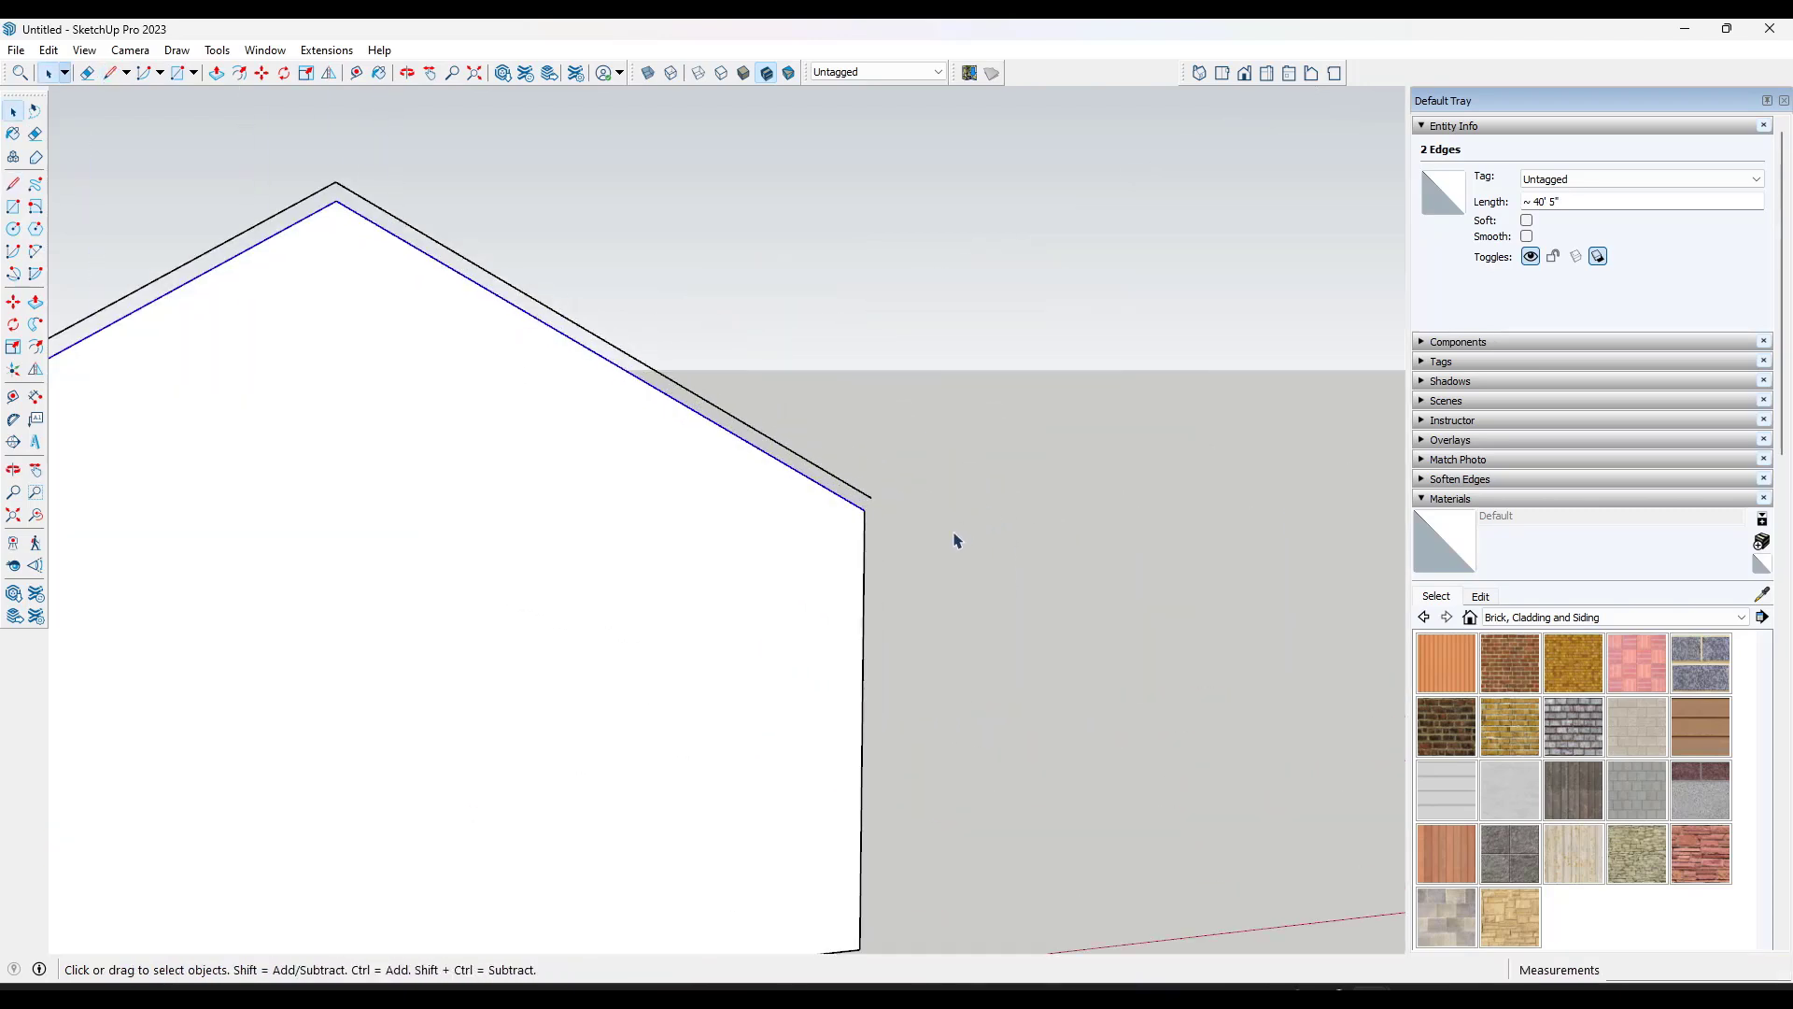
key("l")
scroll(872, 513, "up", 3)
left_click(874, 486)
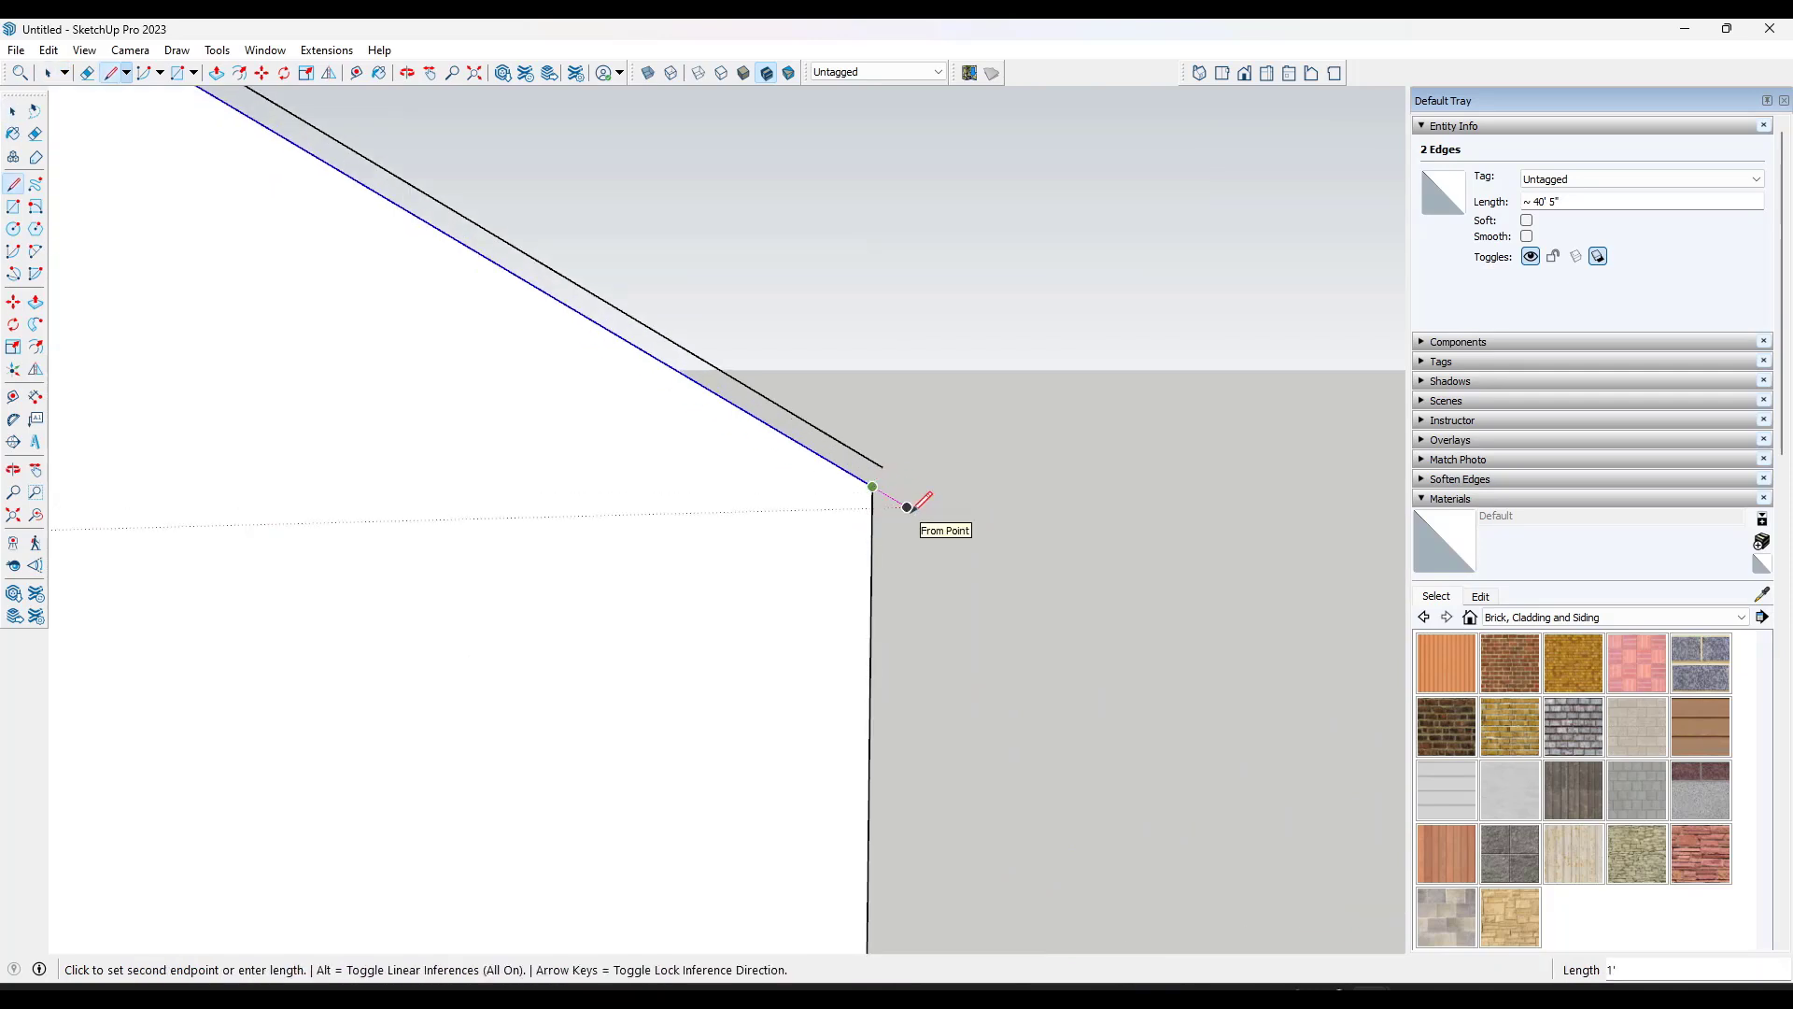
left_click(883, 467)
scroll(881, 454, "down", 5)
middle_click_drag(881, 452, 957, 508)
scroll(780, 427, "up", 3)
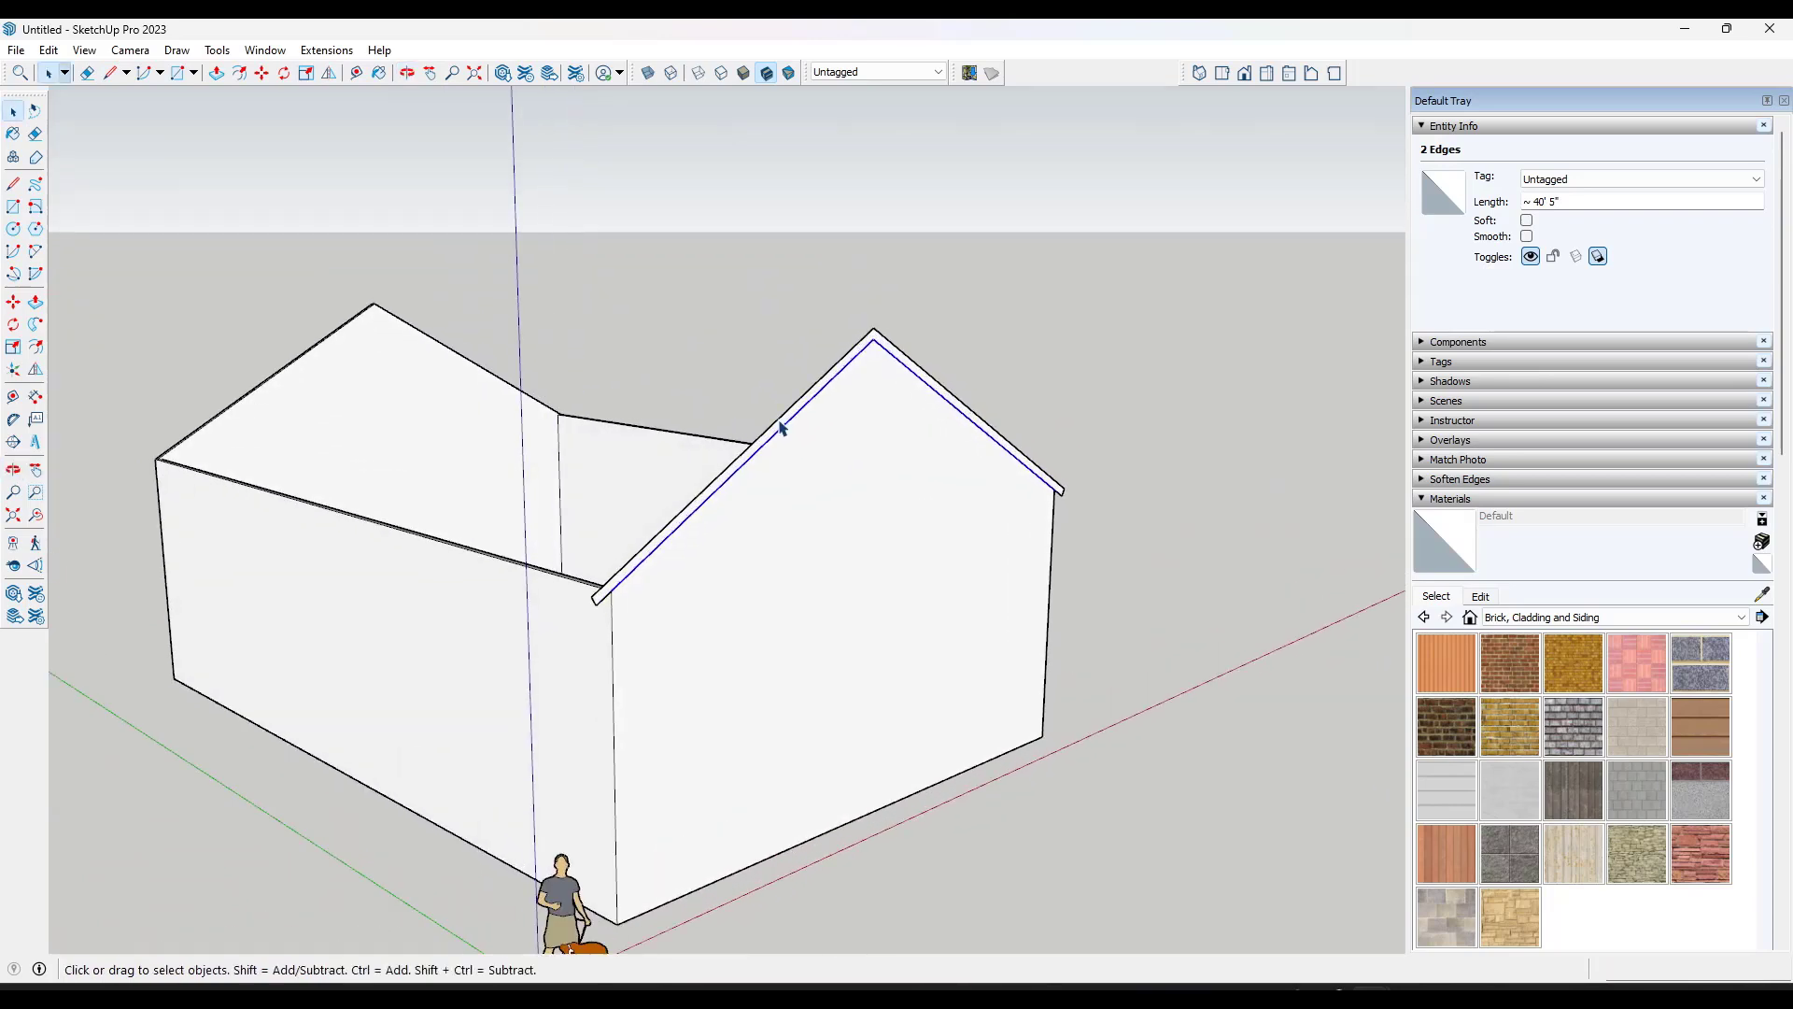
Step: Push/Pull the roof profile 50' along the building to cover both gable ends
key("p")
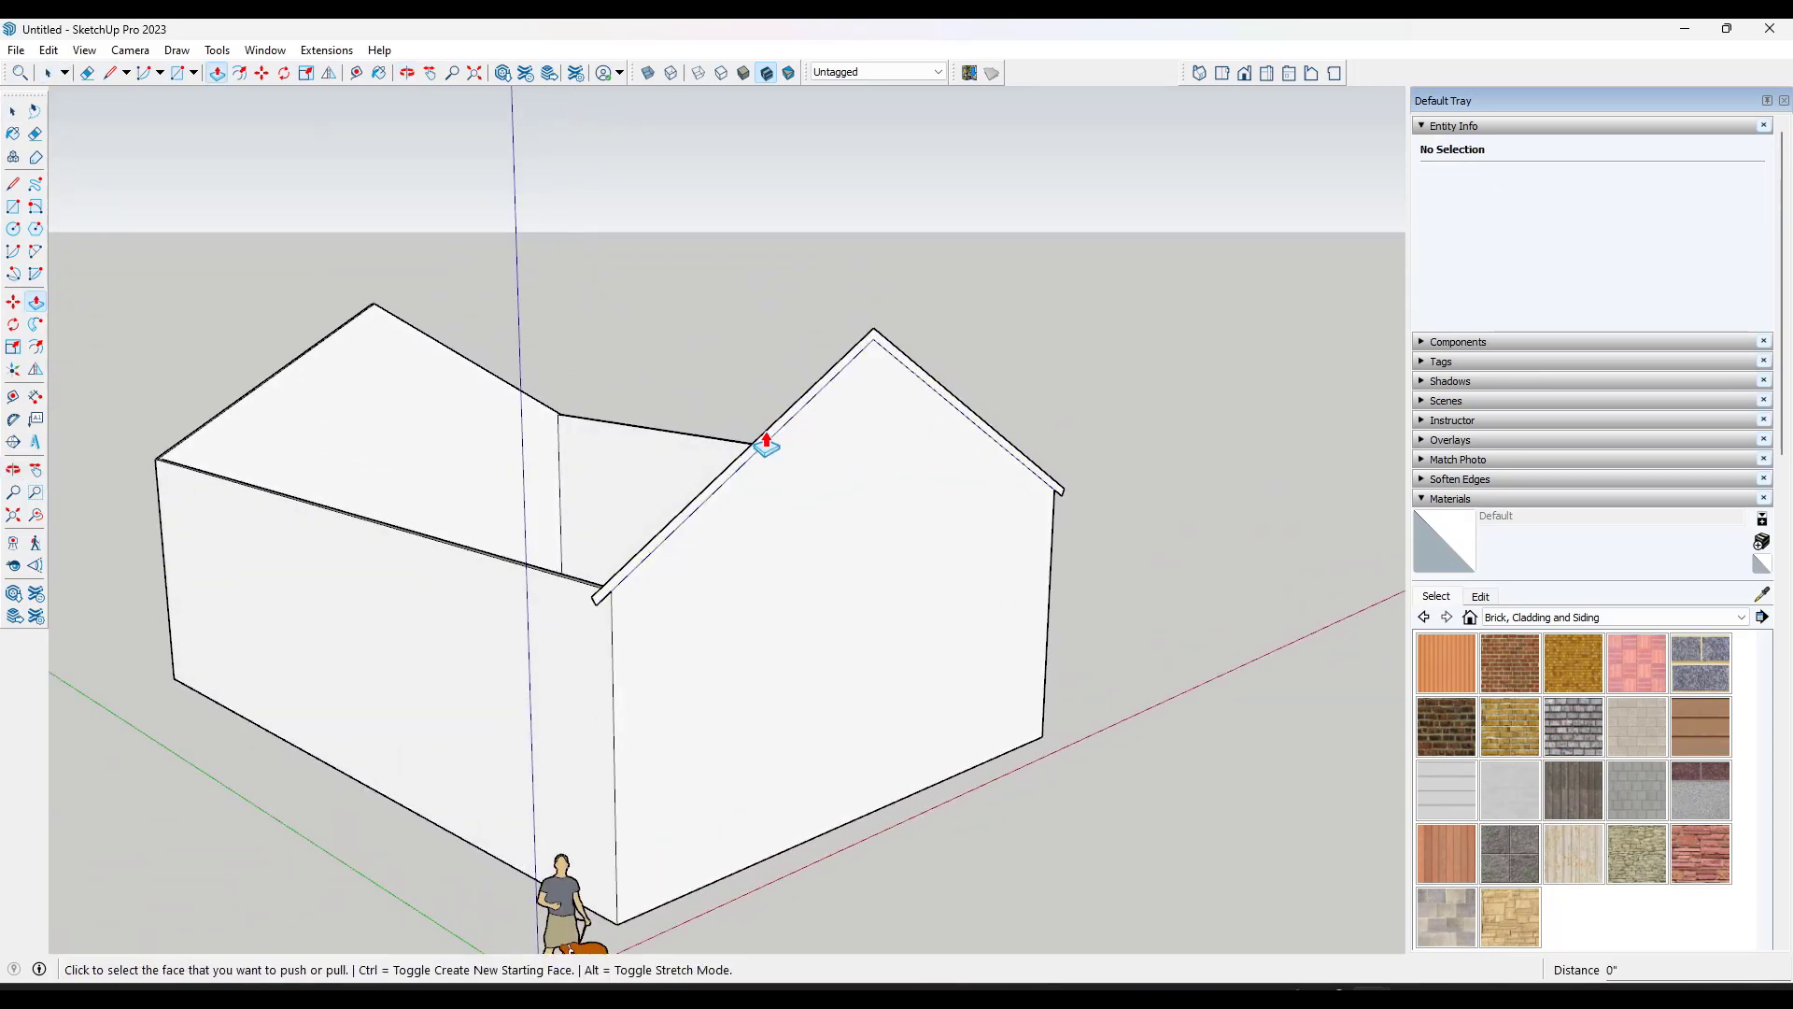
left_click(773, 447)
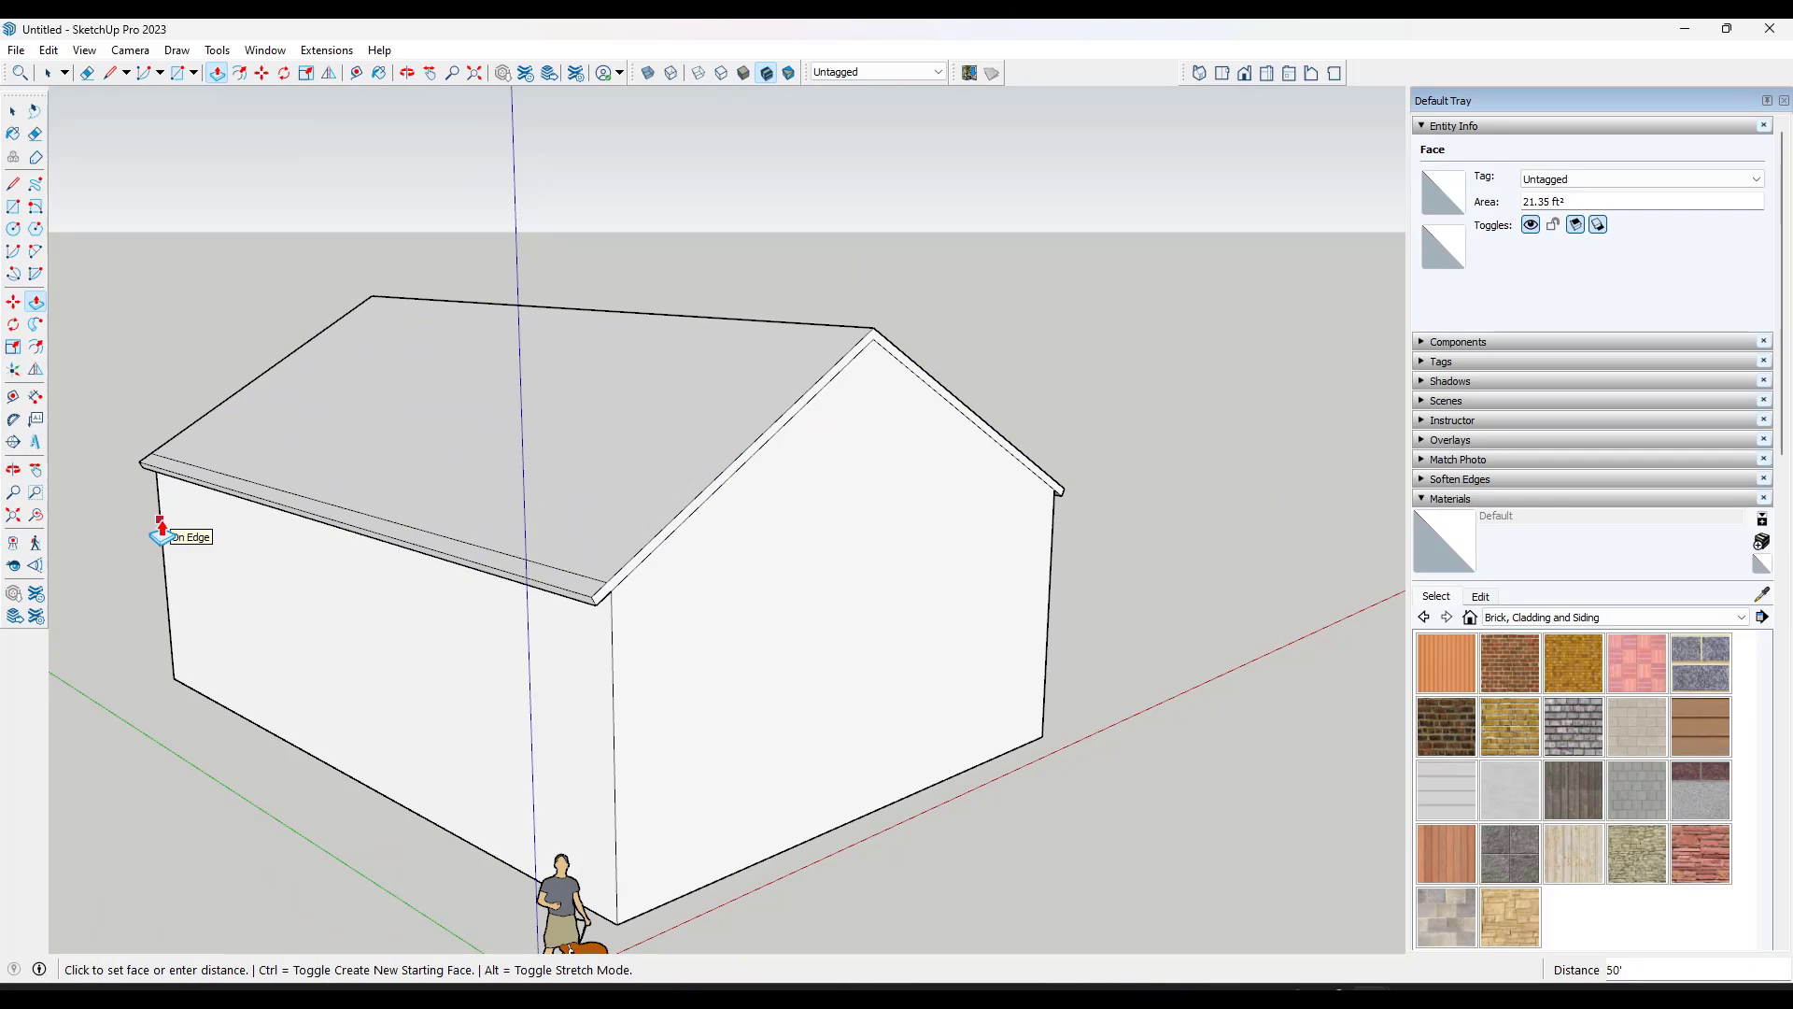
key("Escape")
key("space")
Step: Inspect how the roof connects to the walls by selecting its faces and edges, and undo the roof extrusion
middle_click_drag(632, 503, 571, 487)
left_click(572, 487)
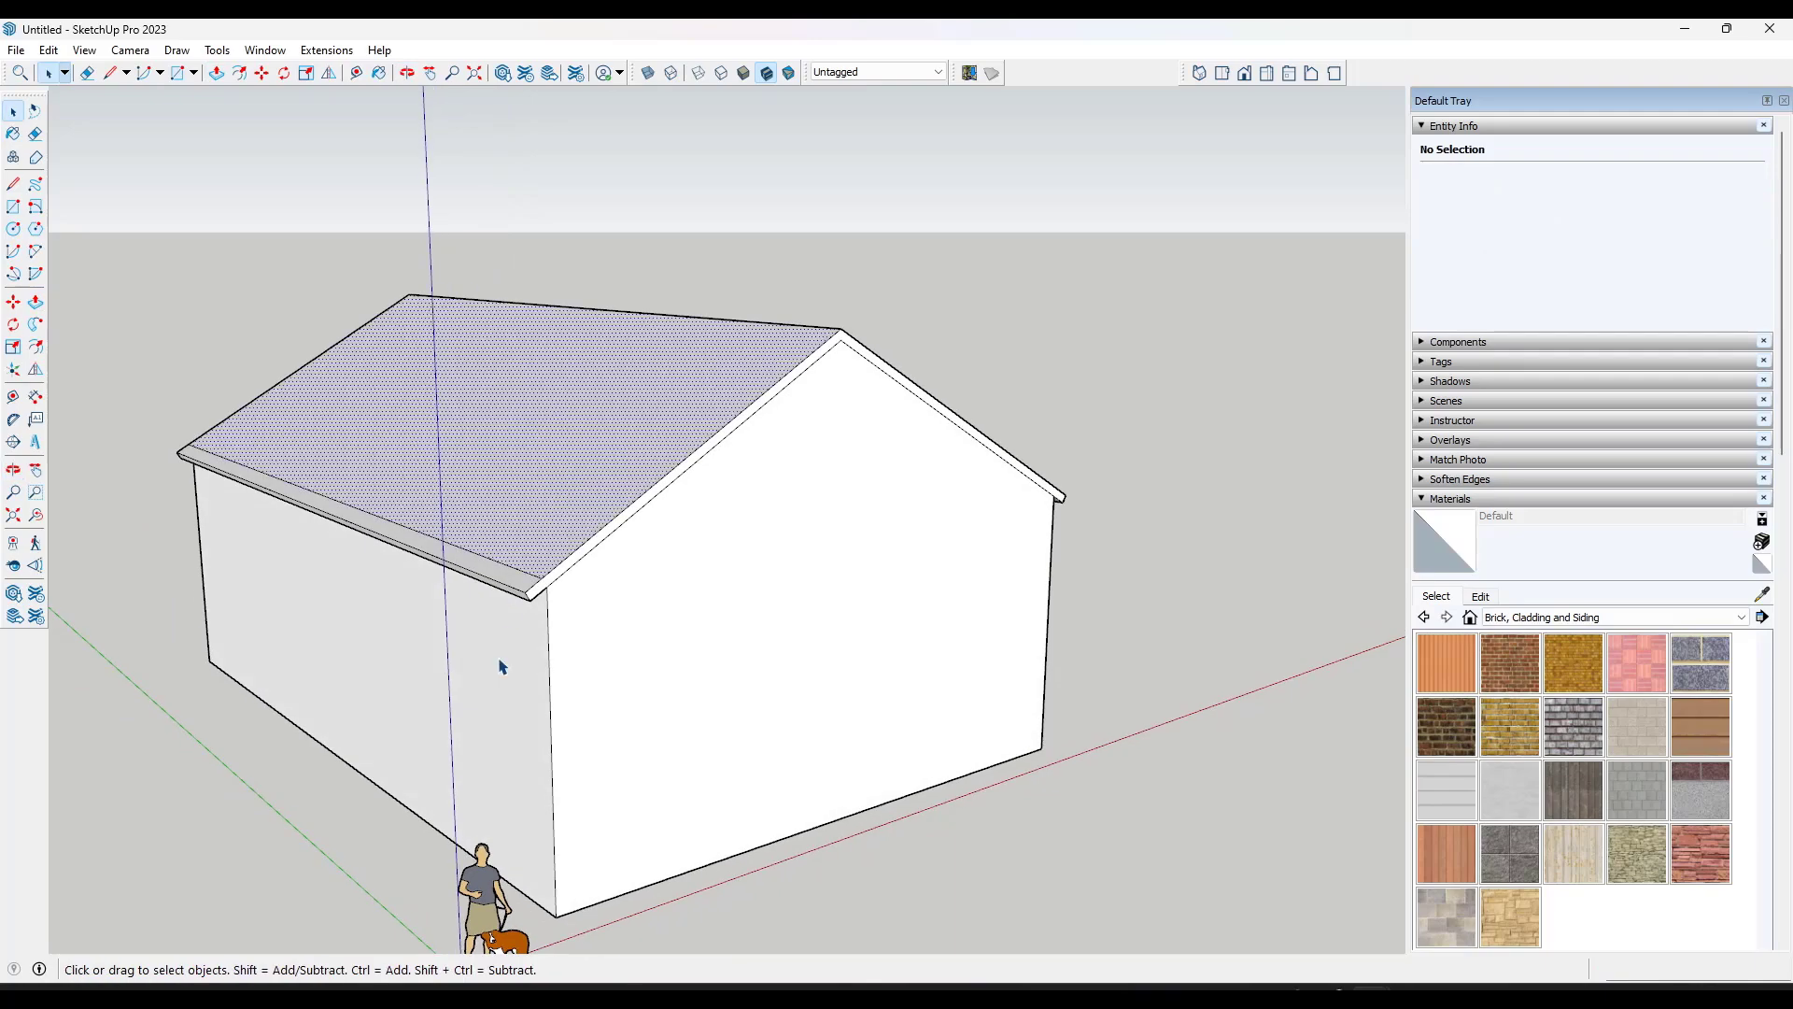
left_click(501, 666)
left_click(560, 594)
middle_click_drag(942, 437, 445, 336)
left_click_drag(285, 238, 822, 481)
middle_click_drag(612, 453, 733, 494)
scroll(637, 412, "up", 5)
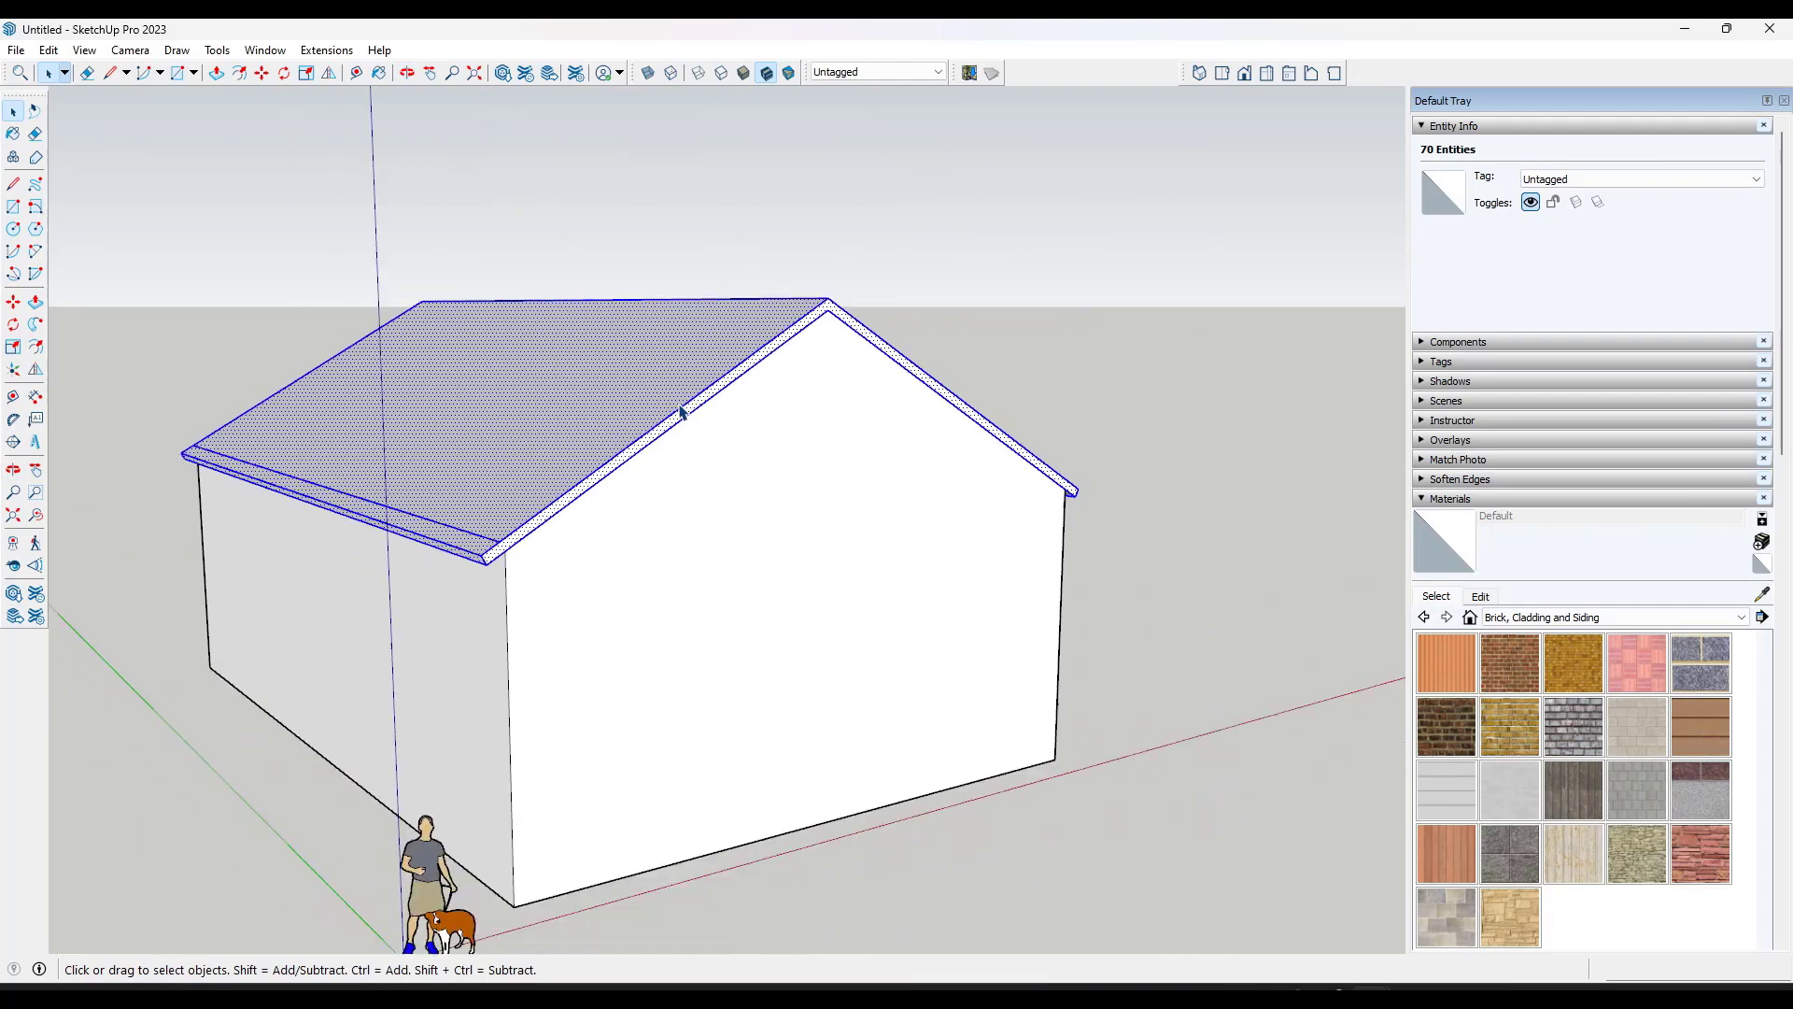
scroll(680, 408, "down", 4)
key("Delete")
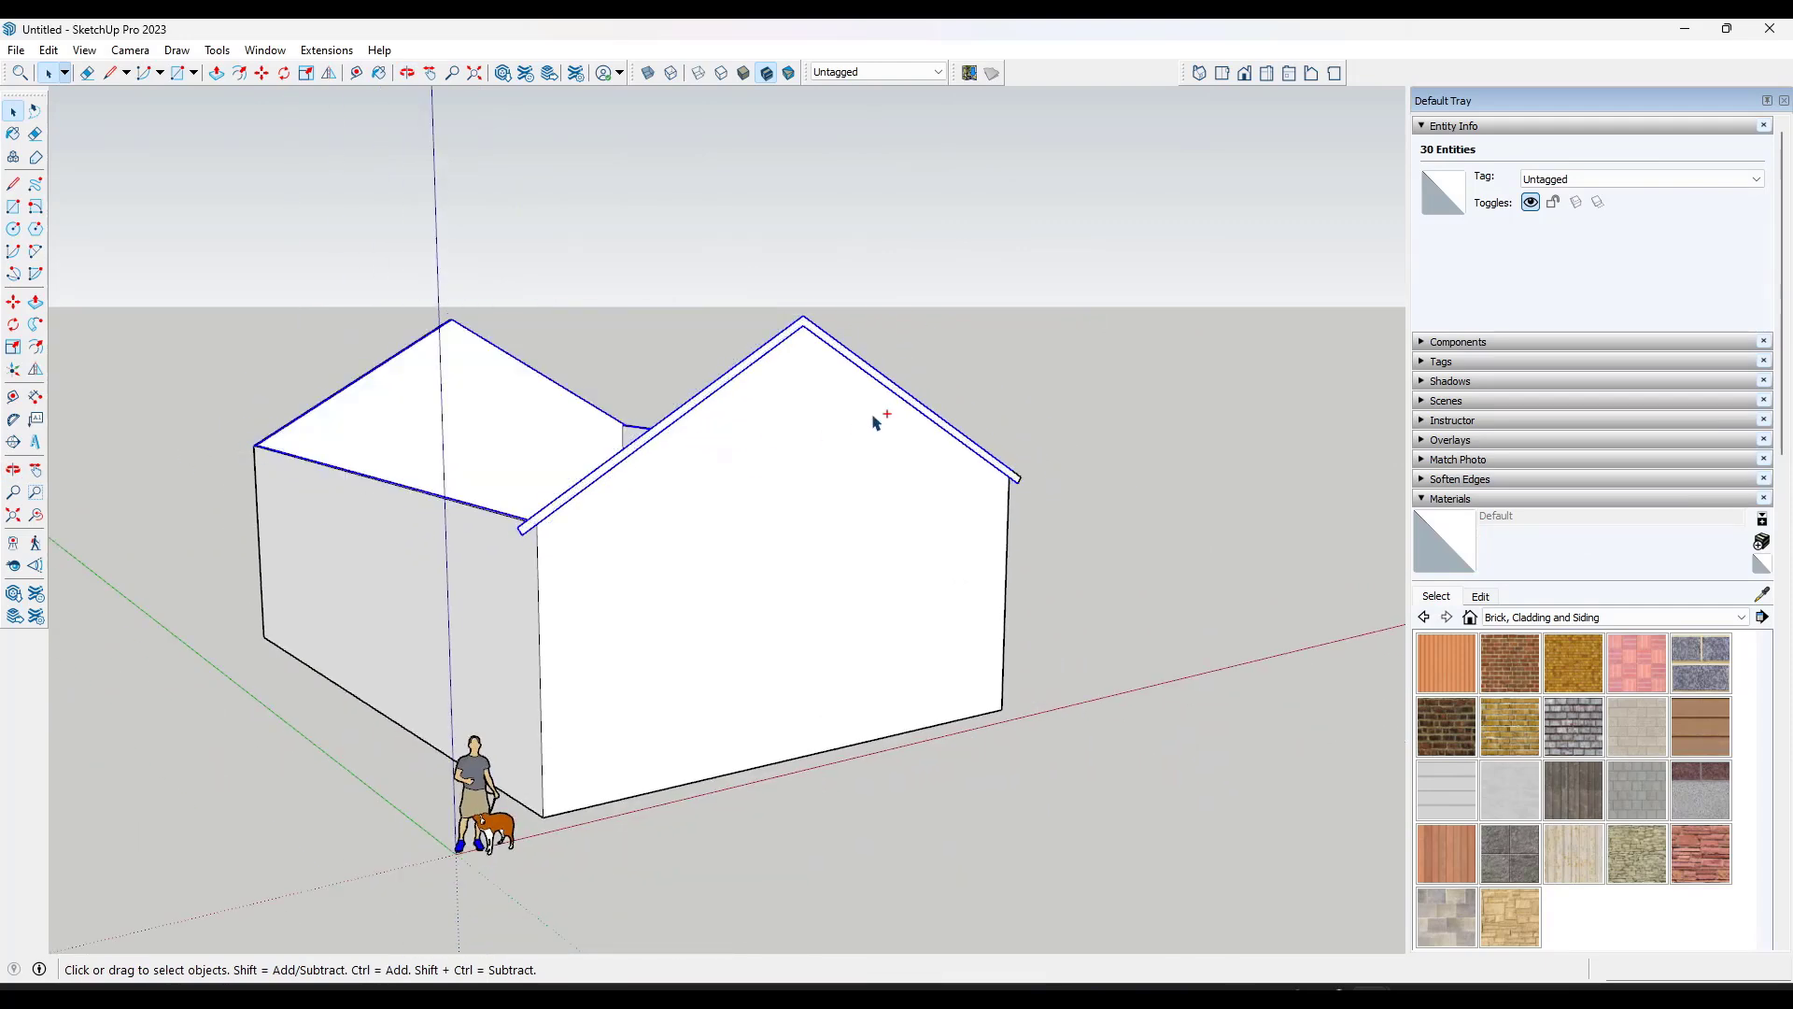
Step: Select the roof profile's faces and edges on the front gable and make them a group
left_click(959, 364)
scroll(764, 321, "up", 5)
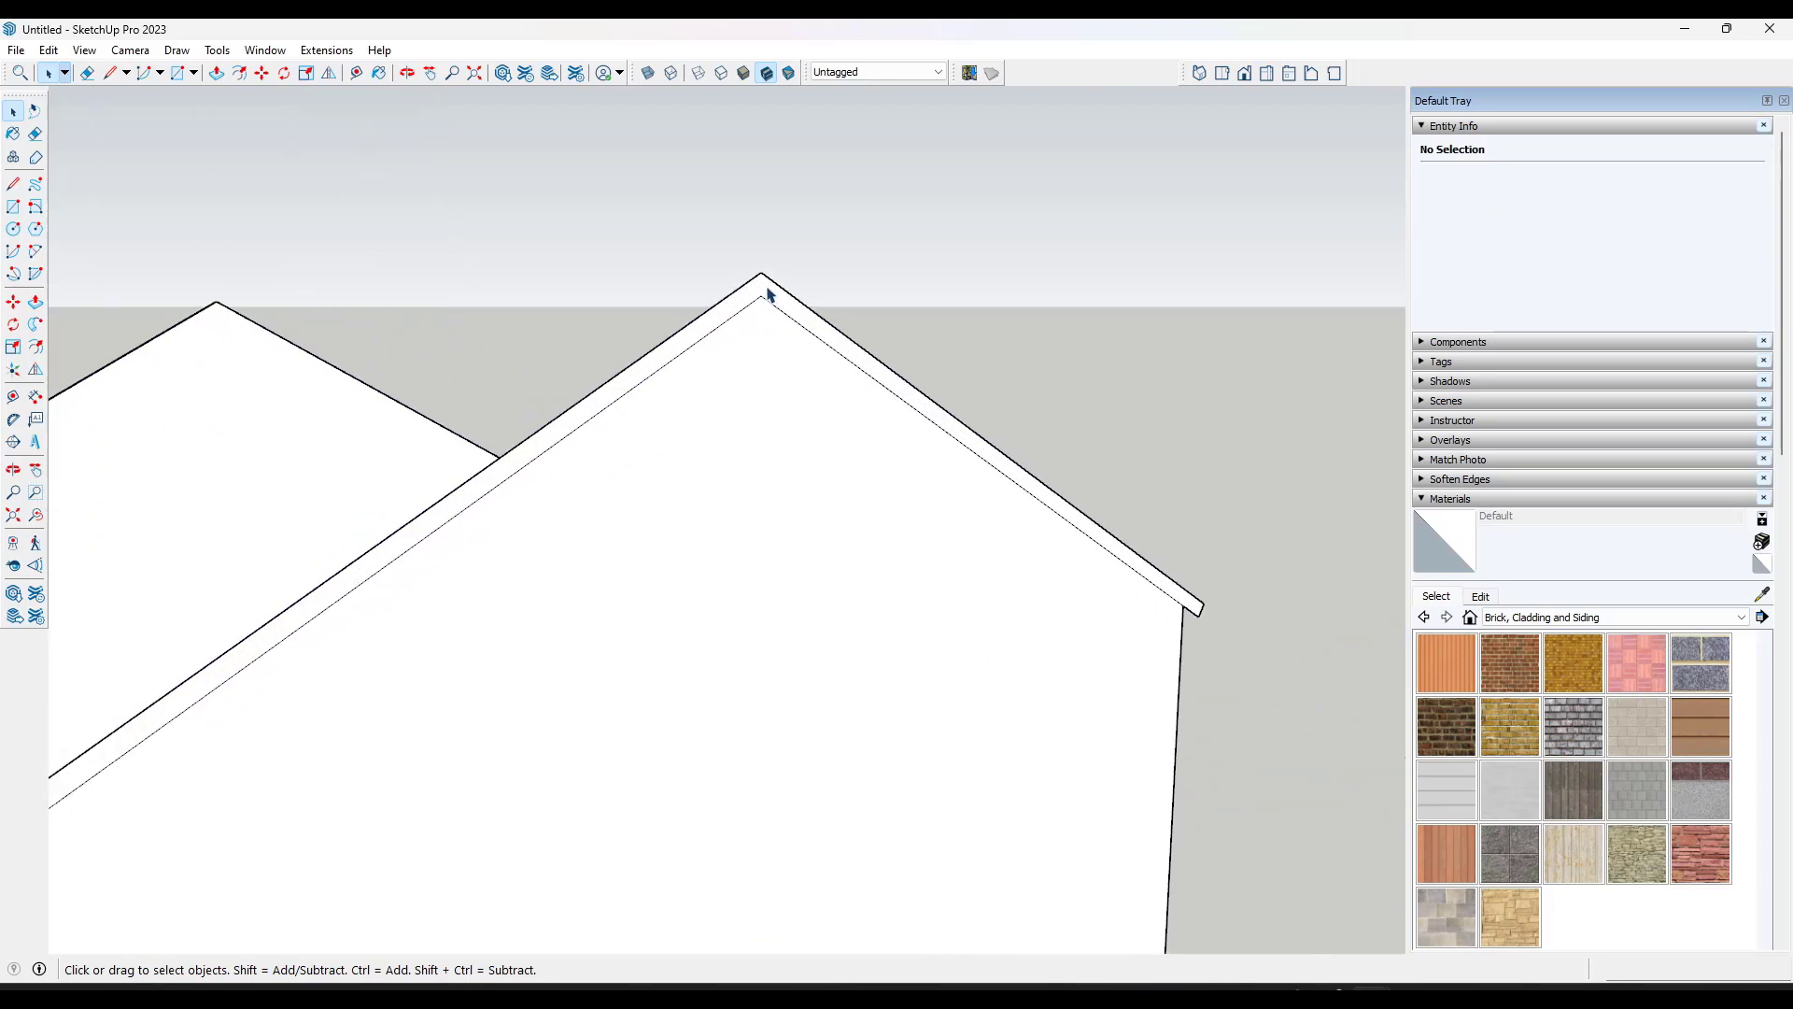
scroll(1021, 373, "down", 3)
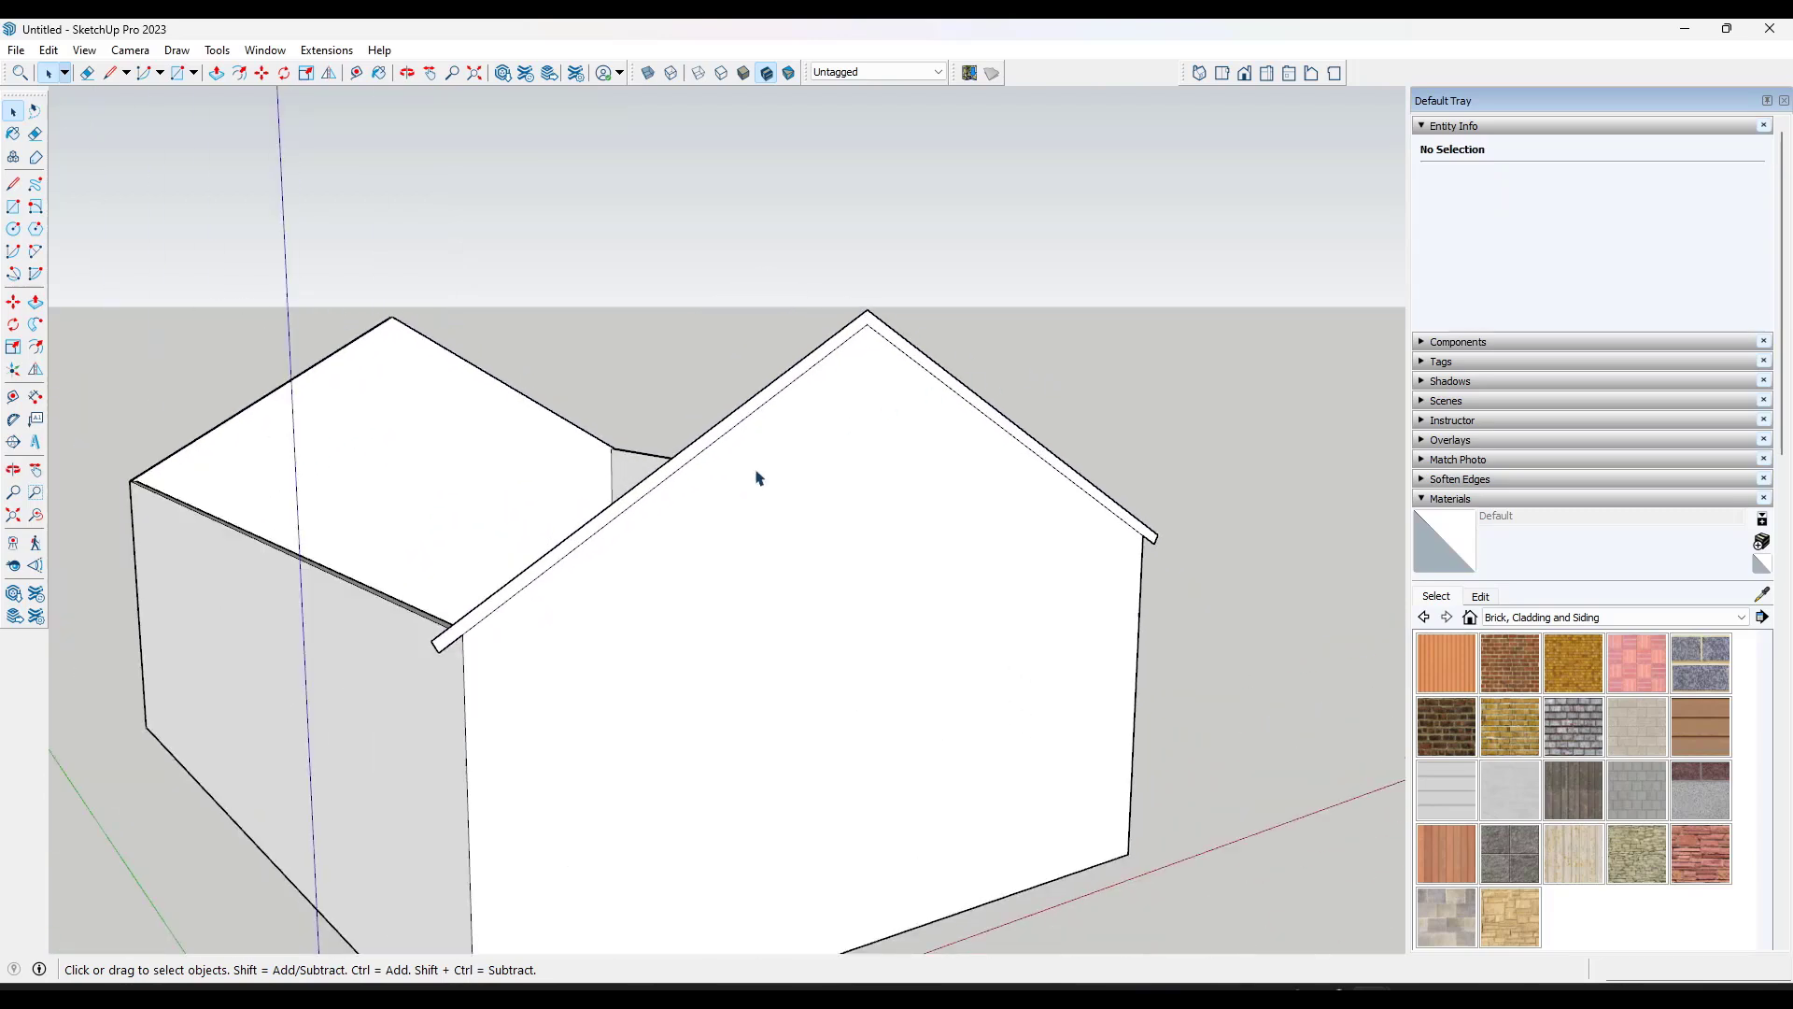
double_click(502, 606)
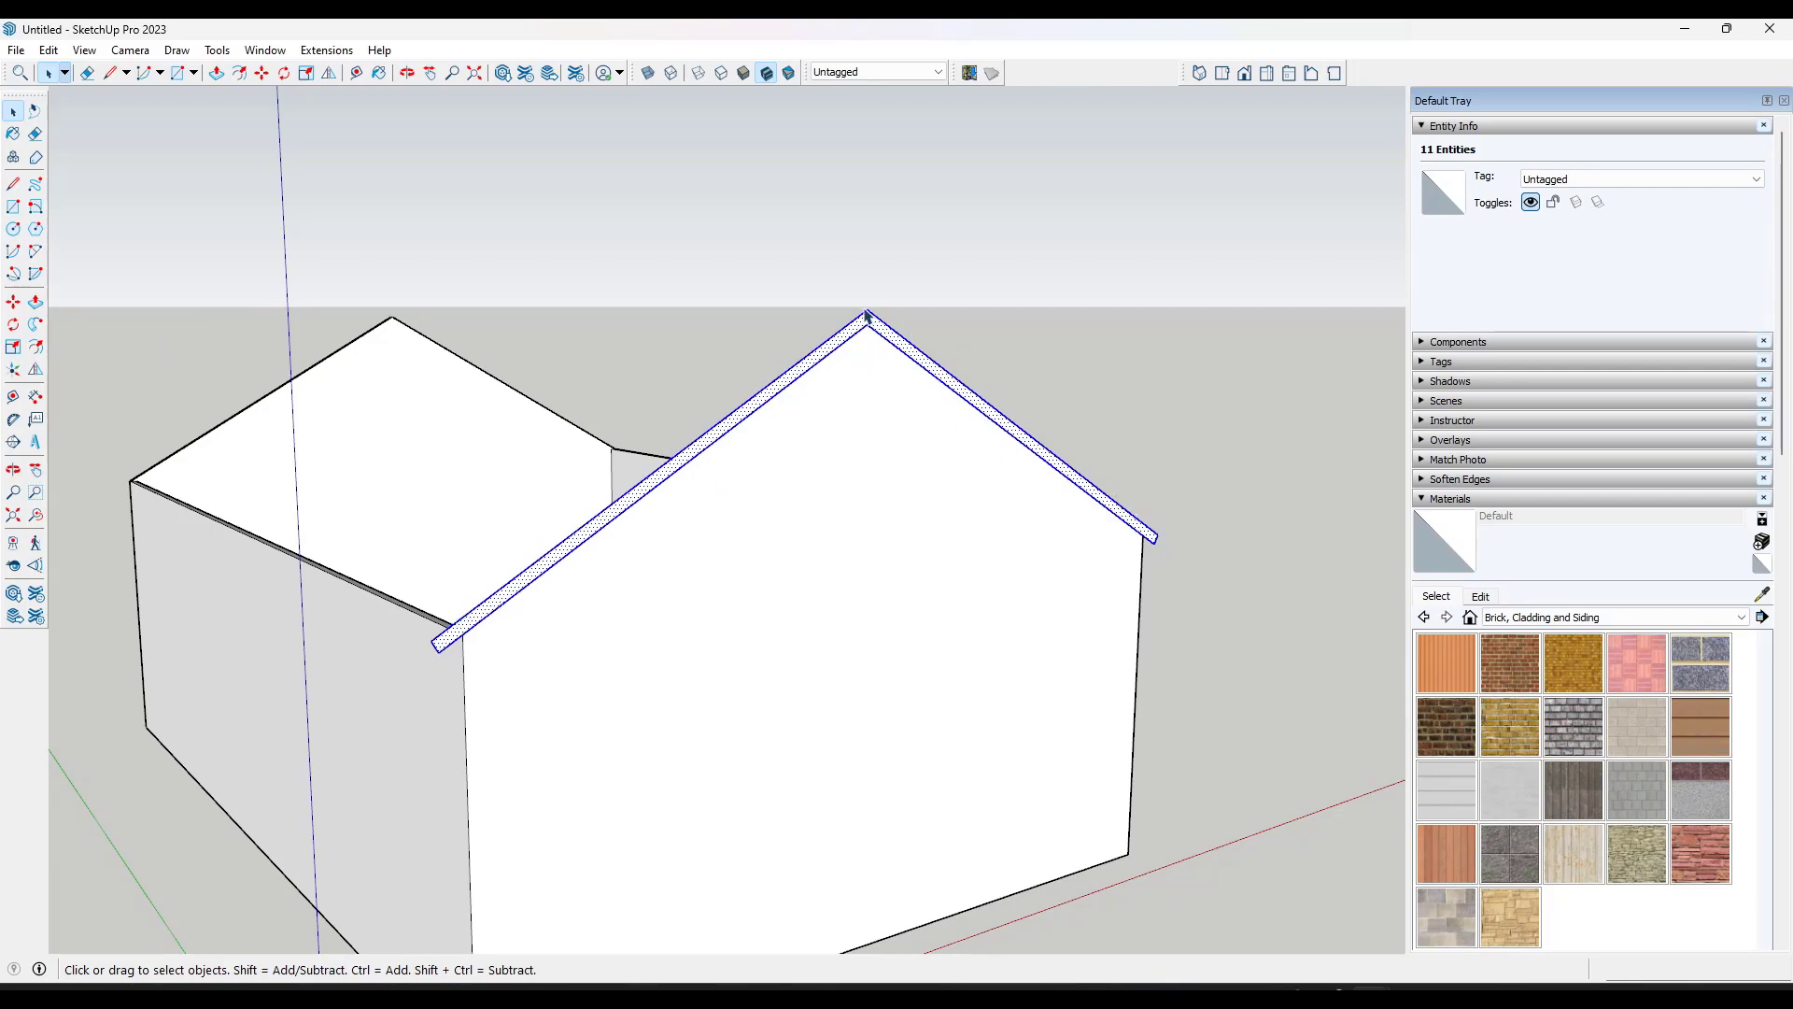
scroll(547, 587, "up", 2)
right_click(548, 563)
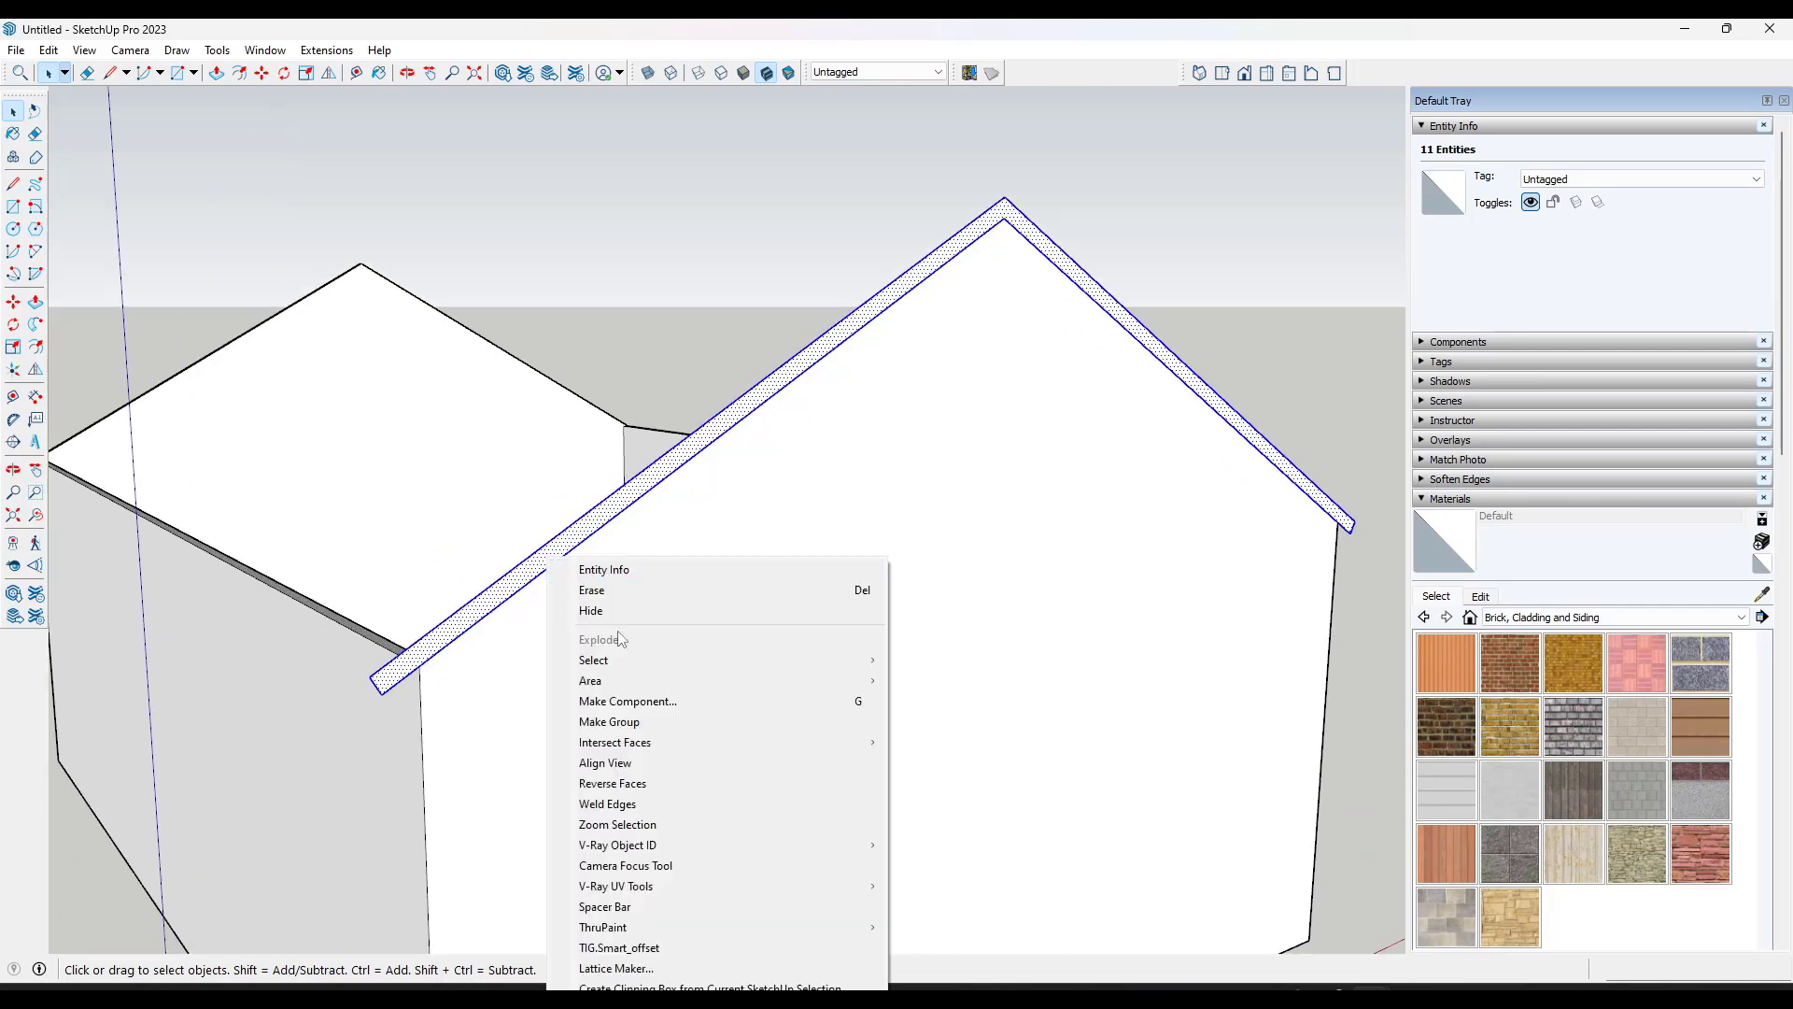
left_click(607, 722)
Step: Open the roof group and Push/Pull its profile 12" outward to overhang the front gable wall
mouse_move(581, 568)
middle_mouse_down()
mouse_move(761, 557)
mouse_move(677, 560)
middle_mouse_up()
double_click(651, 555)
key("p")
left_click(641, 557)
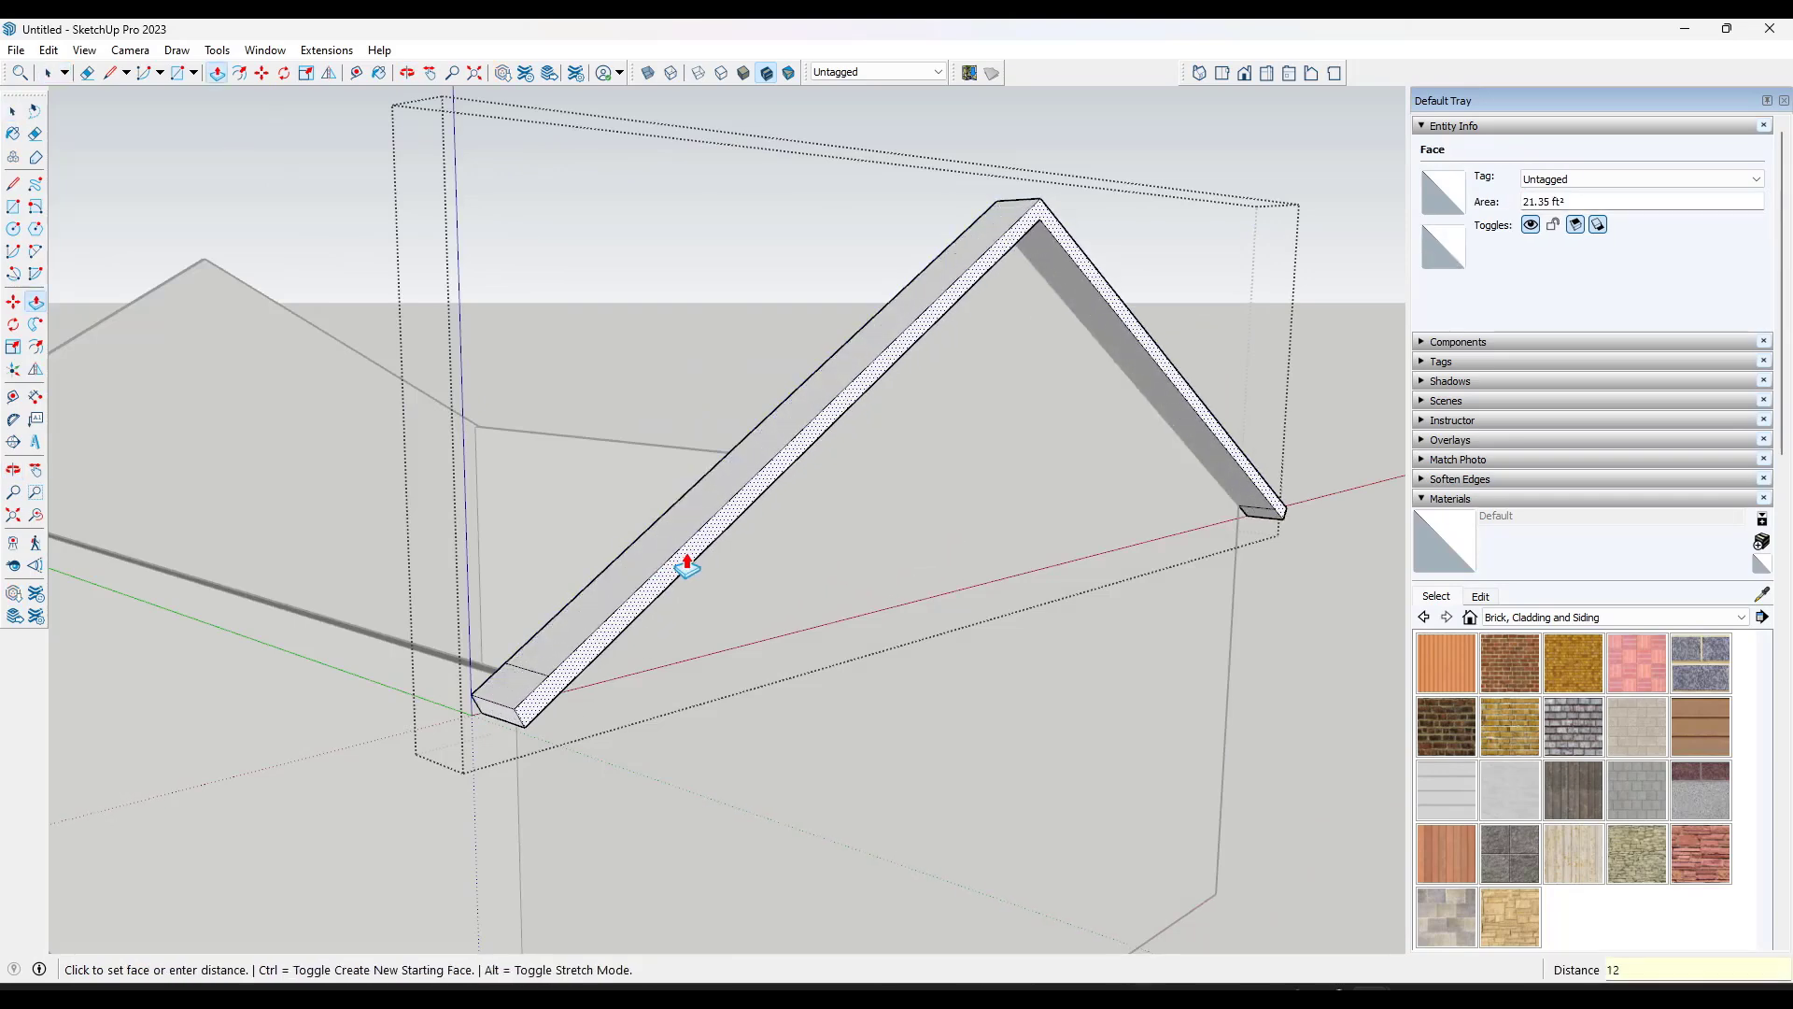
type("12")
key("Return")
Step: Push/Pull the roof group's rear face along the building until it overhangs the far gable end, and close the group
middle_click_drag(628, 573, 1253, 352)
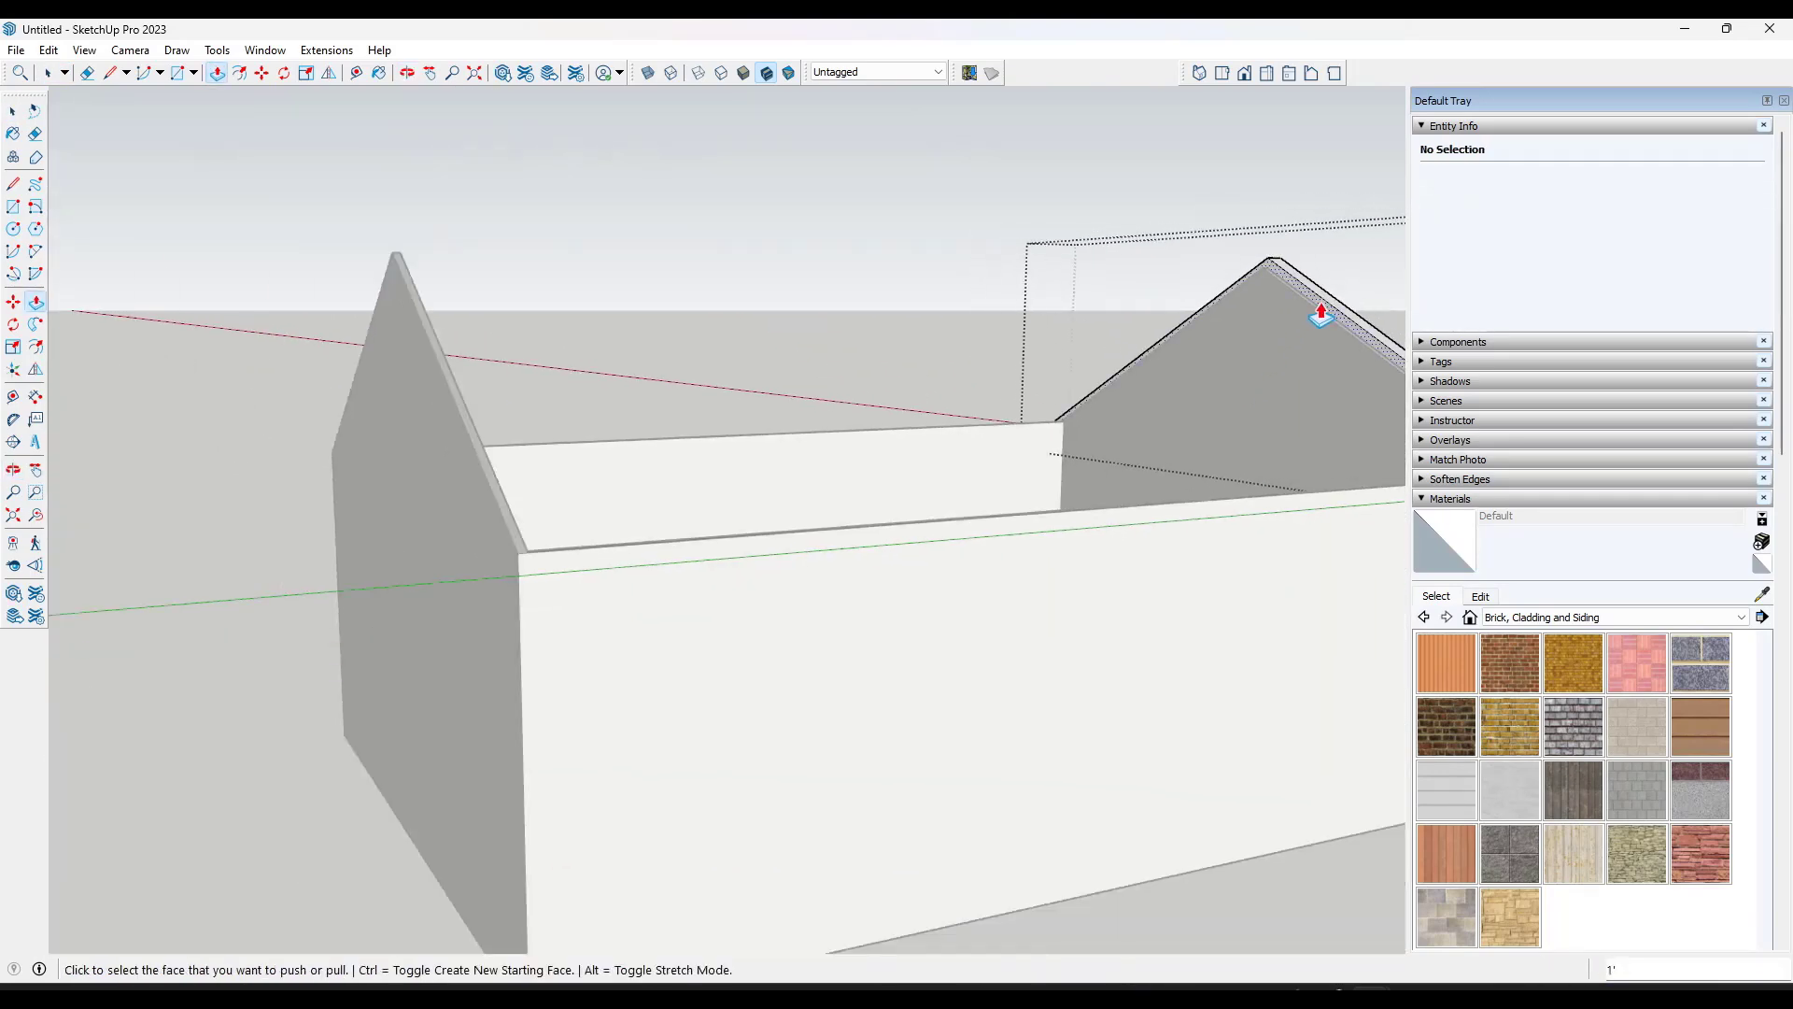
left_click(1320, 315)
left_click(486, 609)
left_click(514, 557)
left_click(488, 564)
key("space")
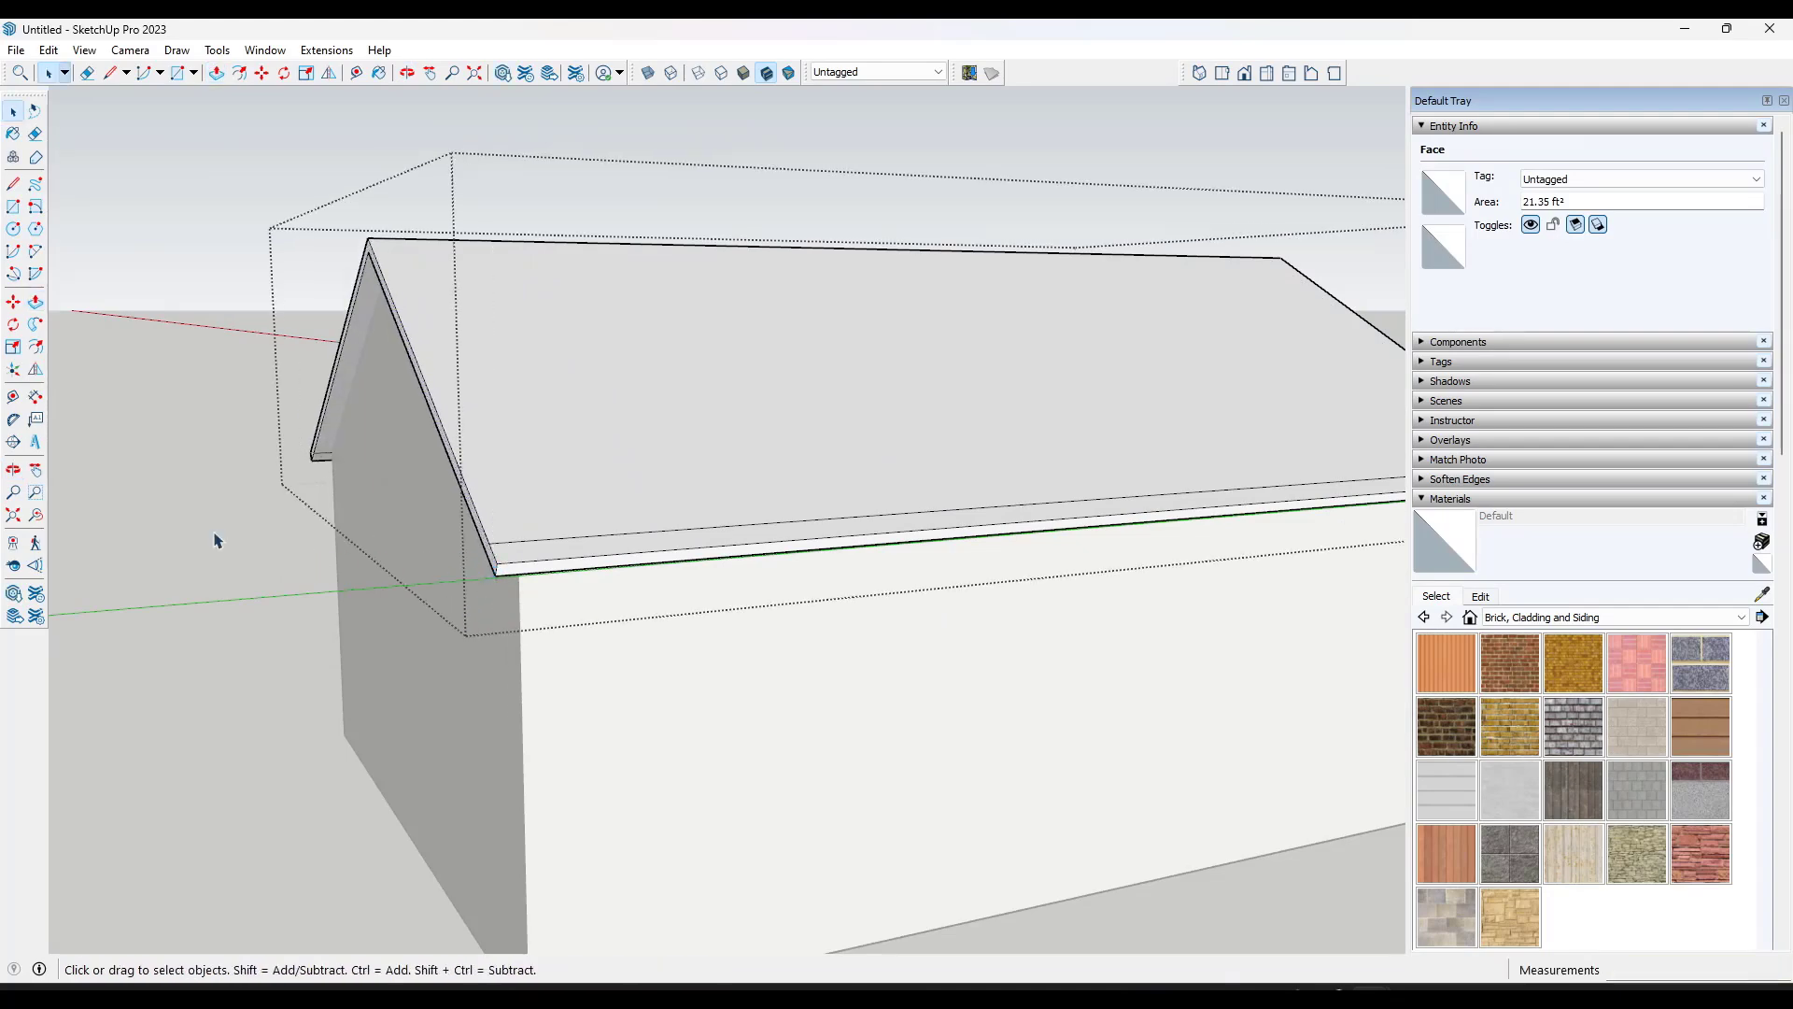
left_click(229, 544)
Step: Assign the Roof tag to the roof group
scroll(229, 544, "down", 3)
middle_click_drag(338, 546, 280, 508)
left_click(950, 546)
middle_click_drag(950, 545, 853, 558)
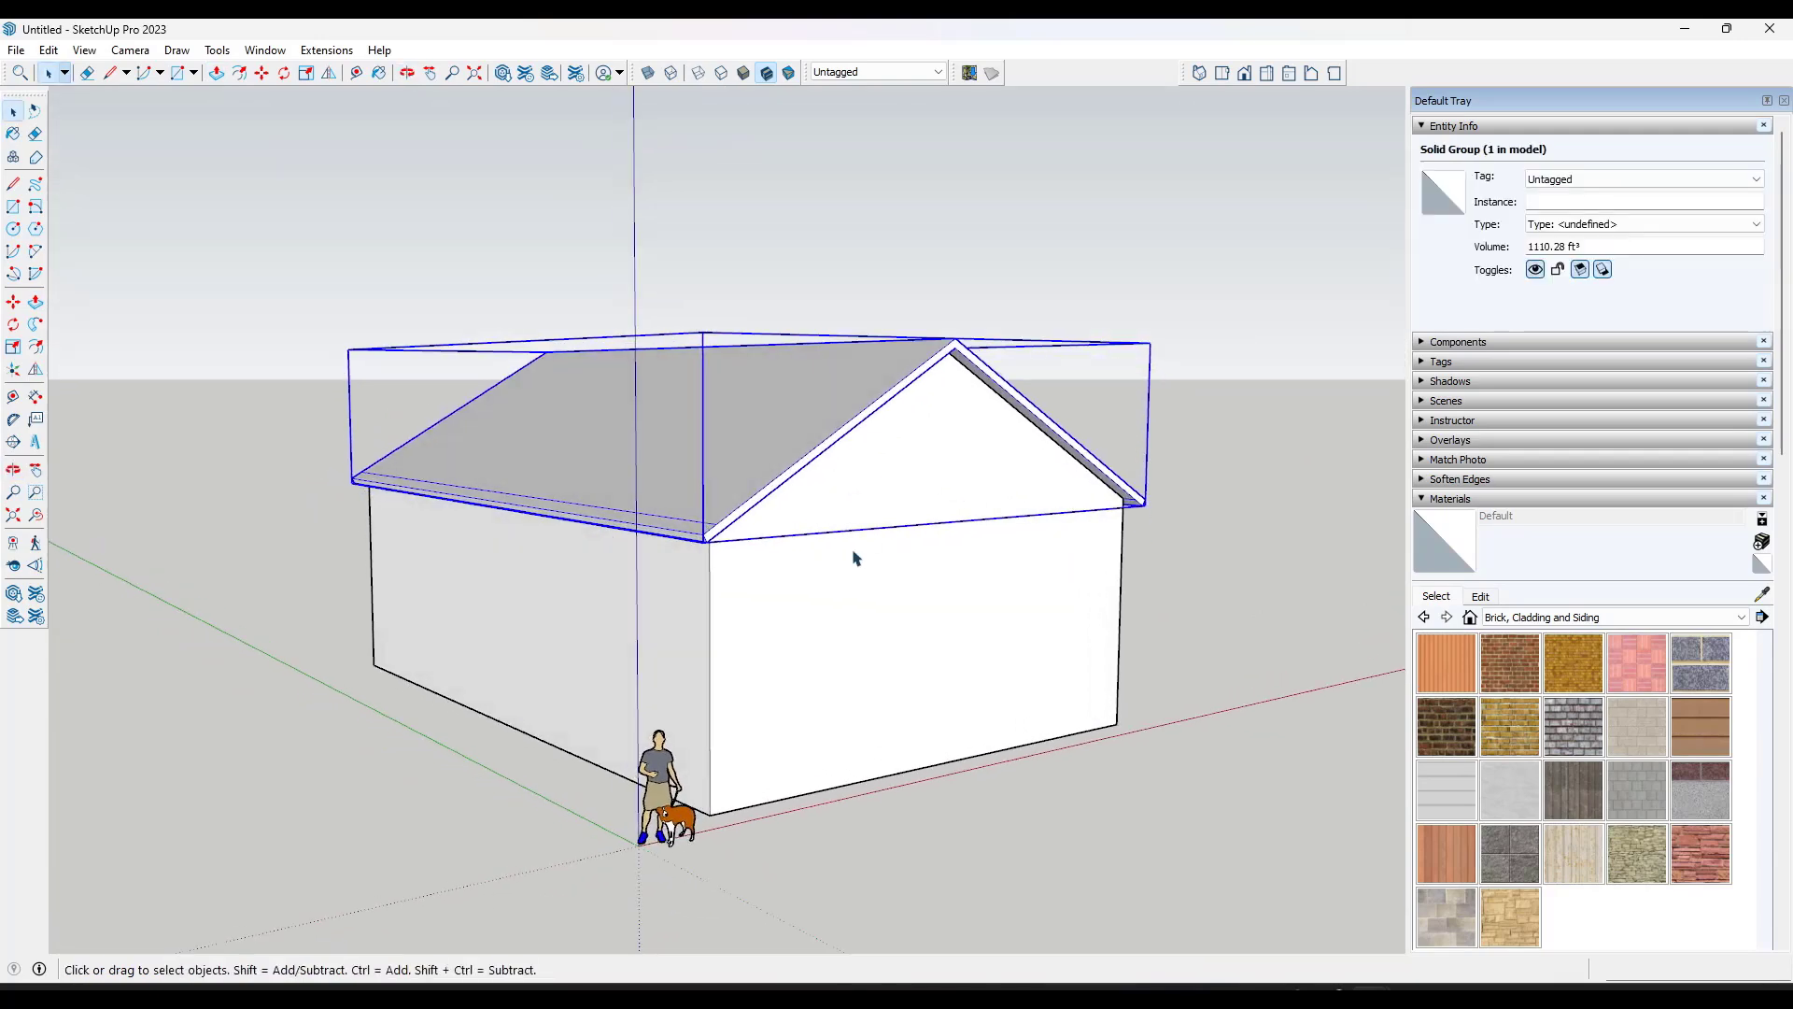
left_click(1421, 499)
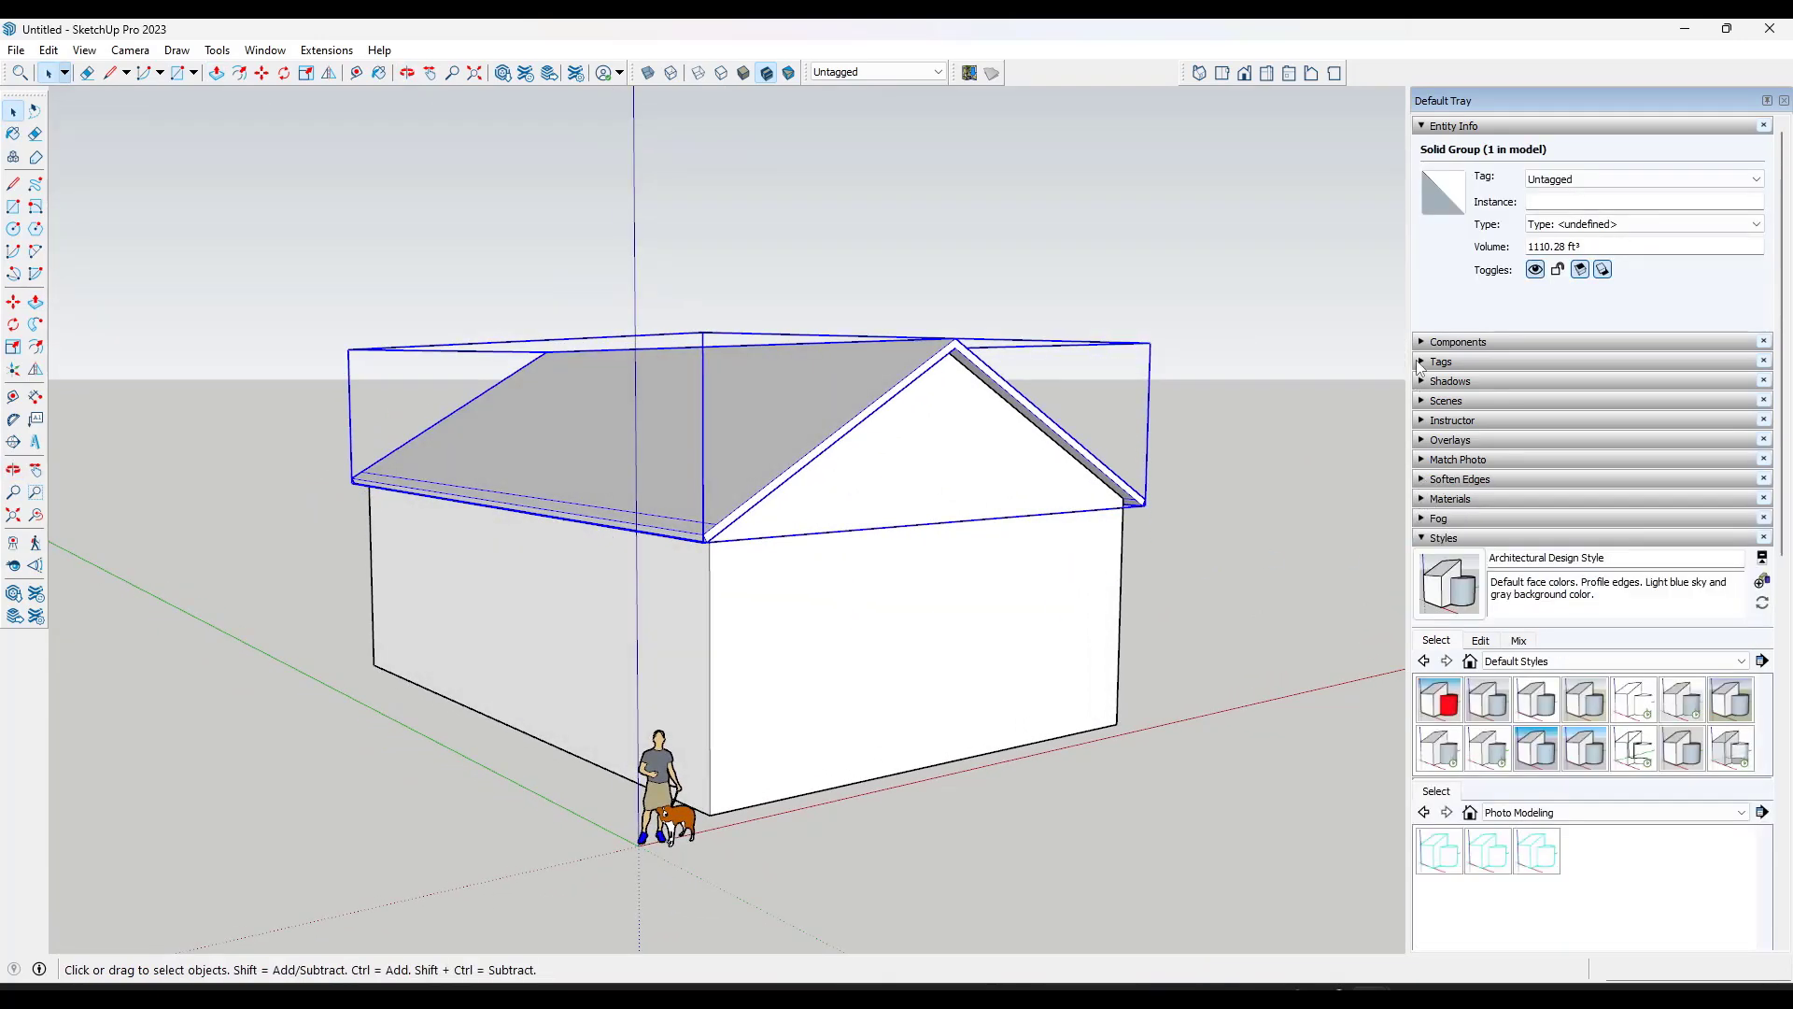
left_click(1419, 364)
left_click(1588, 178)
left_click(1551, 202)
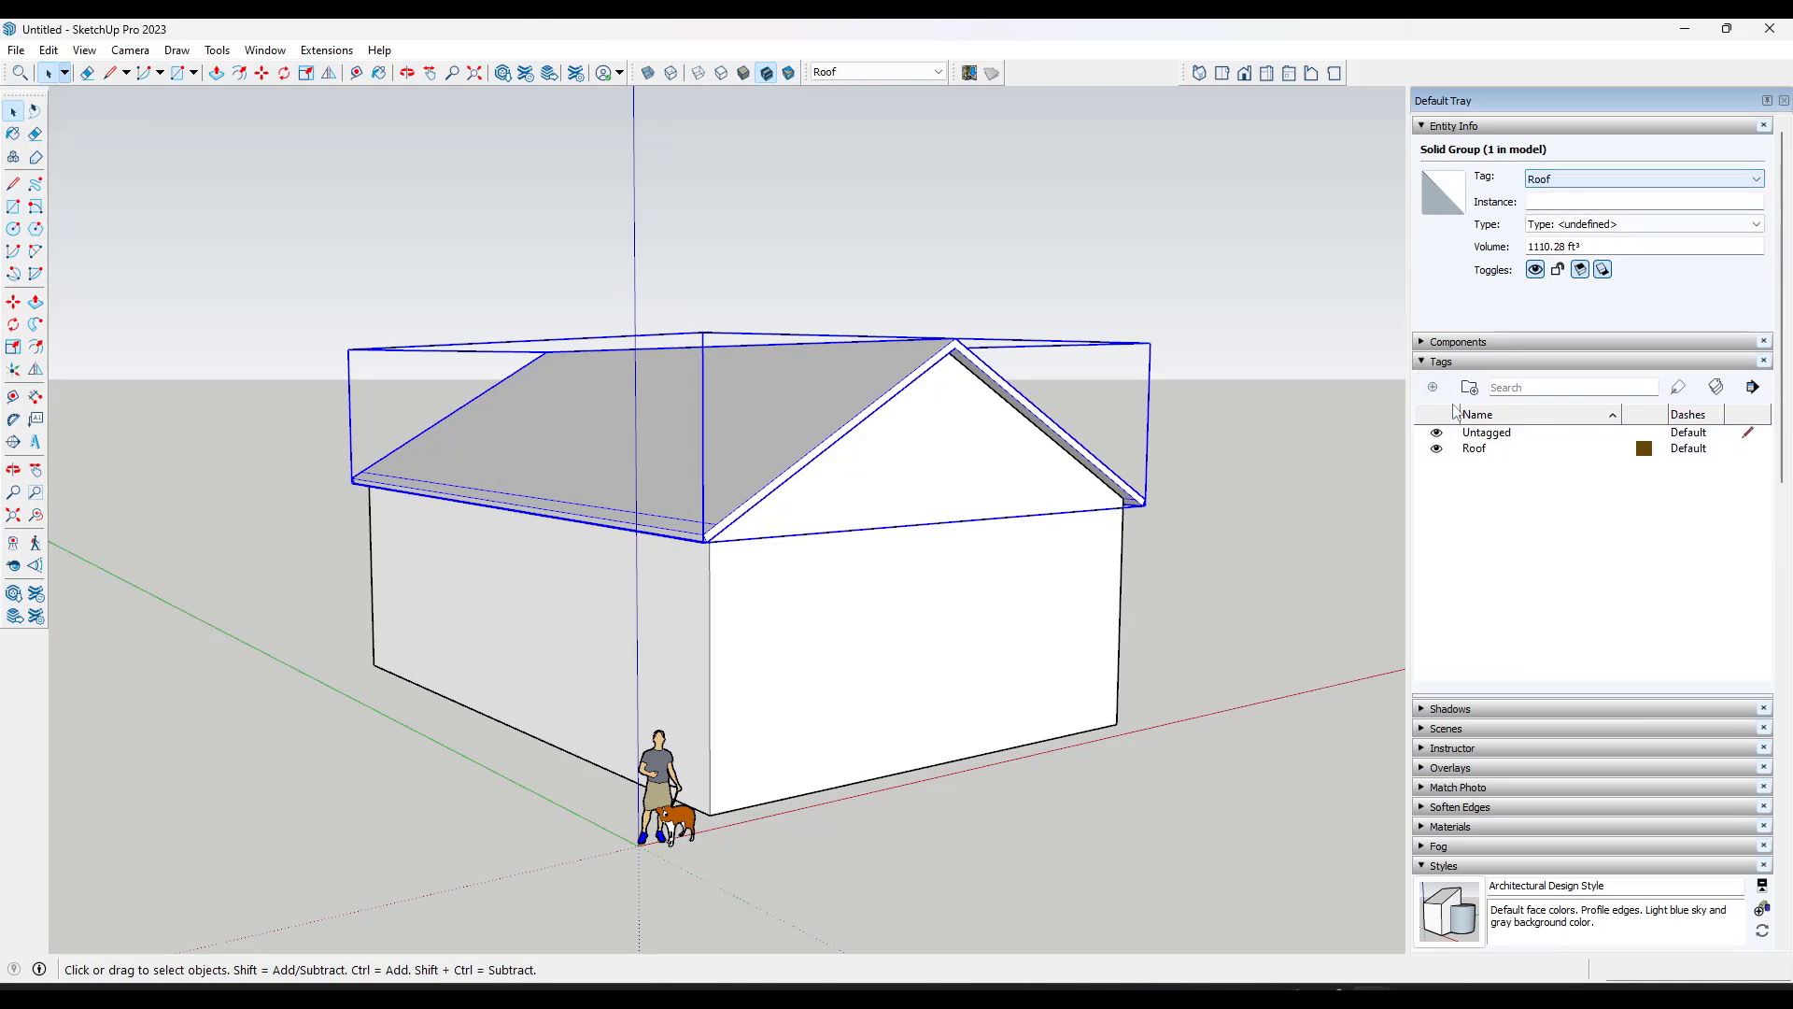
Step: Toggle the Roof tag's visibility off and on to view the building with and without its roof
left_click(1436, 449)
left_click(1436, 449)
left_click(1437, 450)
left_click(1437, 449)
left_click(1437, 449)
left_click(1436, 449)
left_click(1436, 450)
left_click(1436, 450)
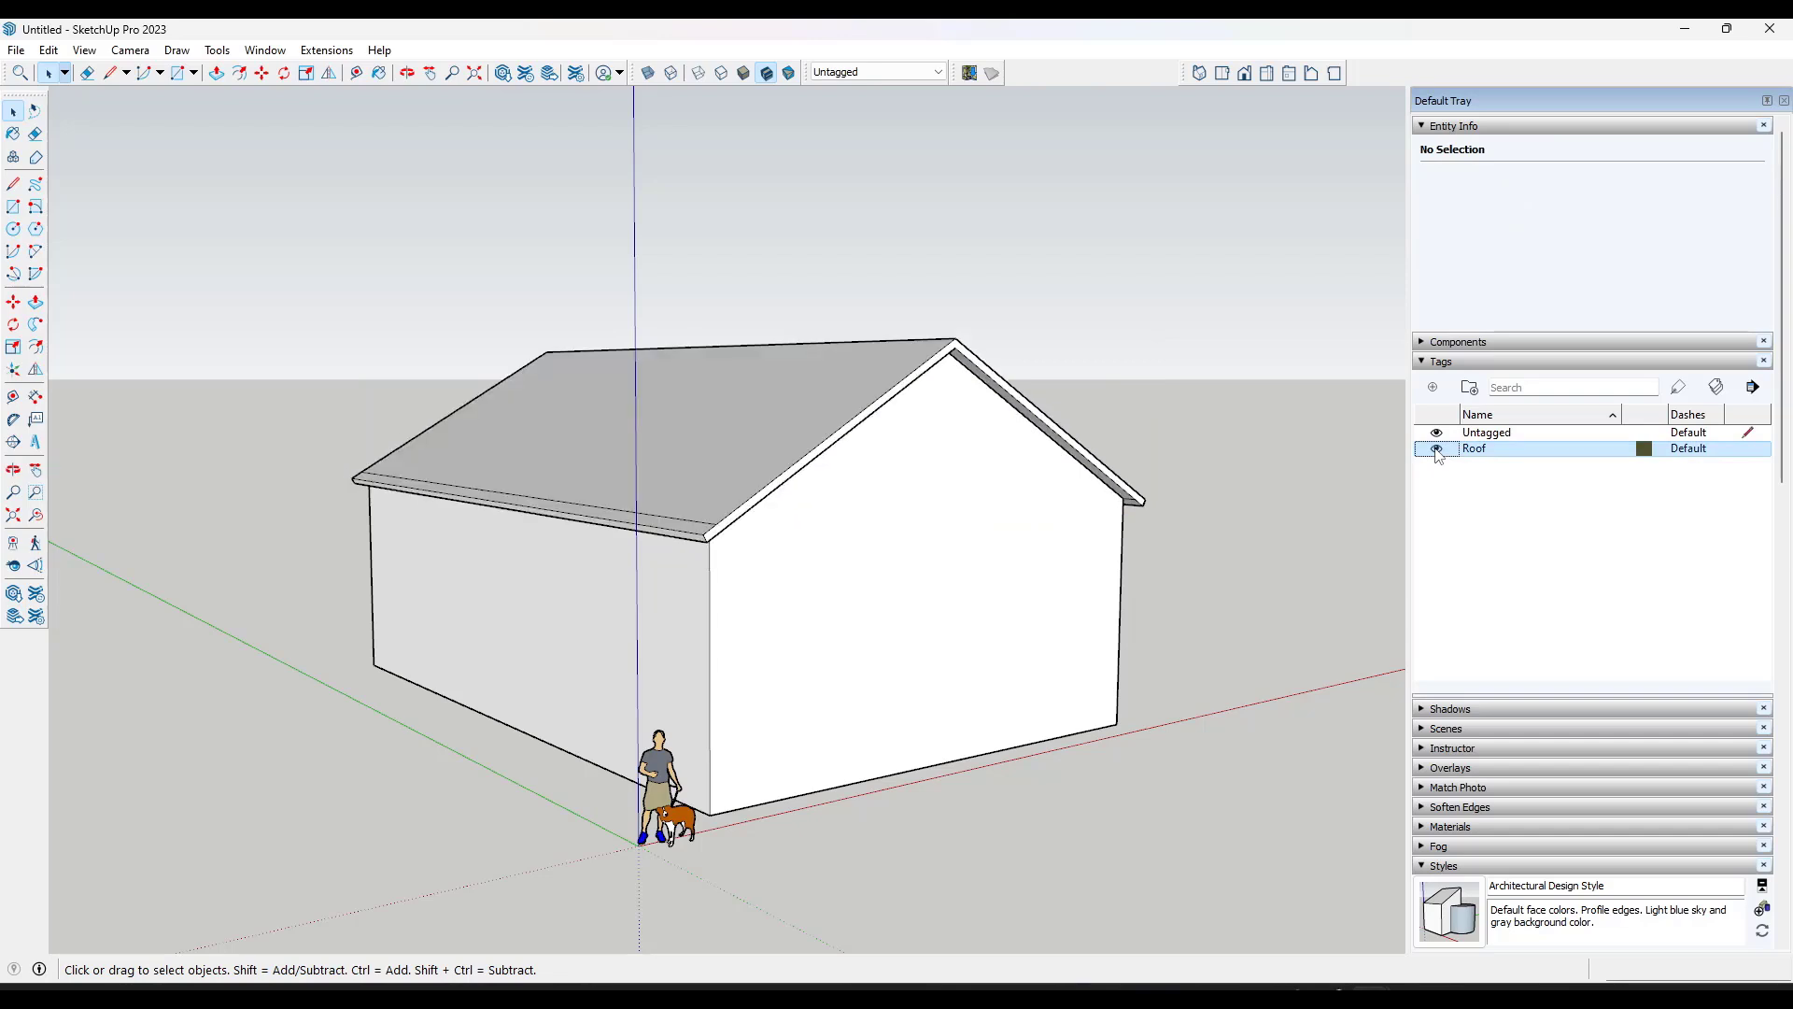
Step: Erase the extra edges along the eaves inside the roof group
scroll(736, 508, "up", 2)
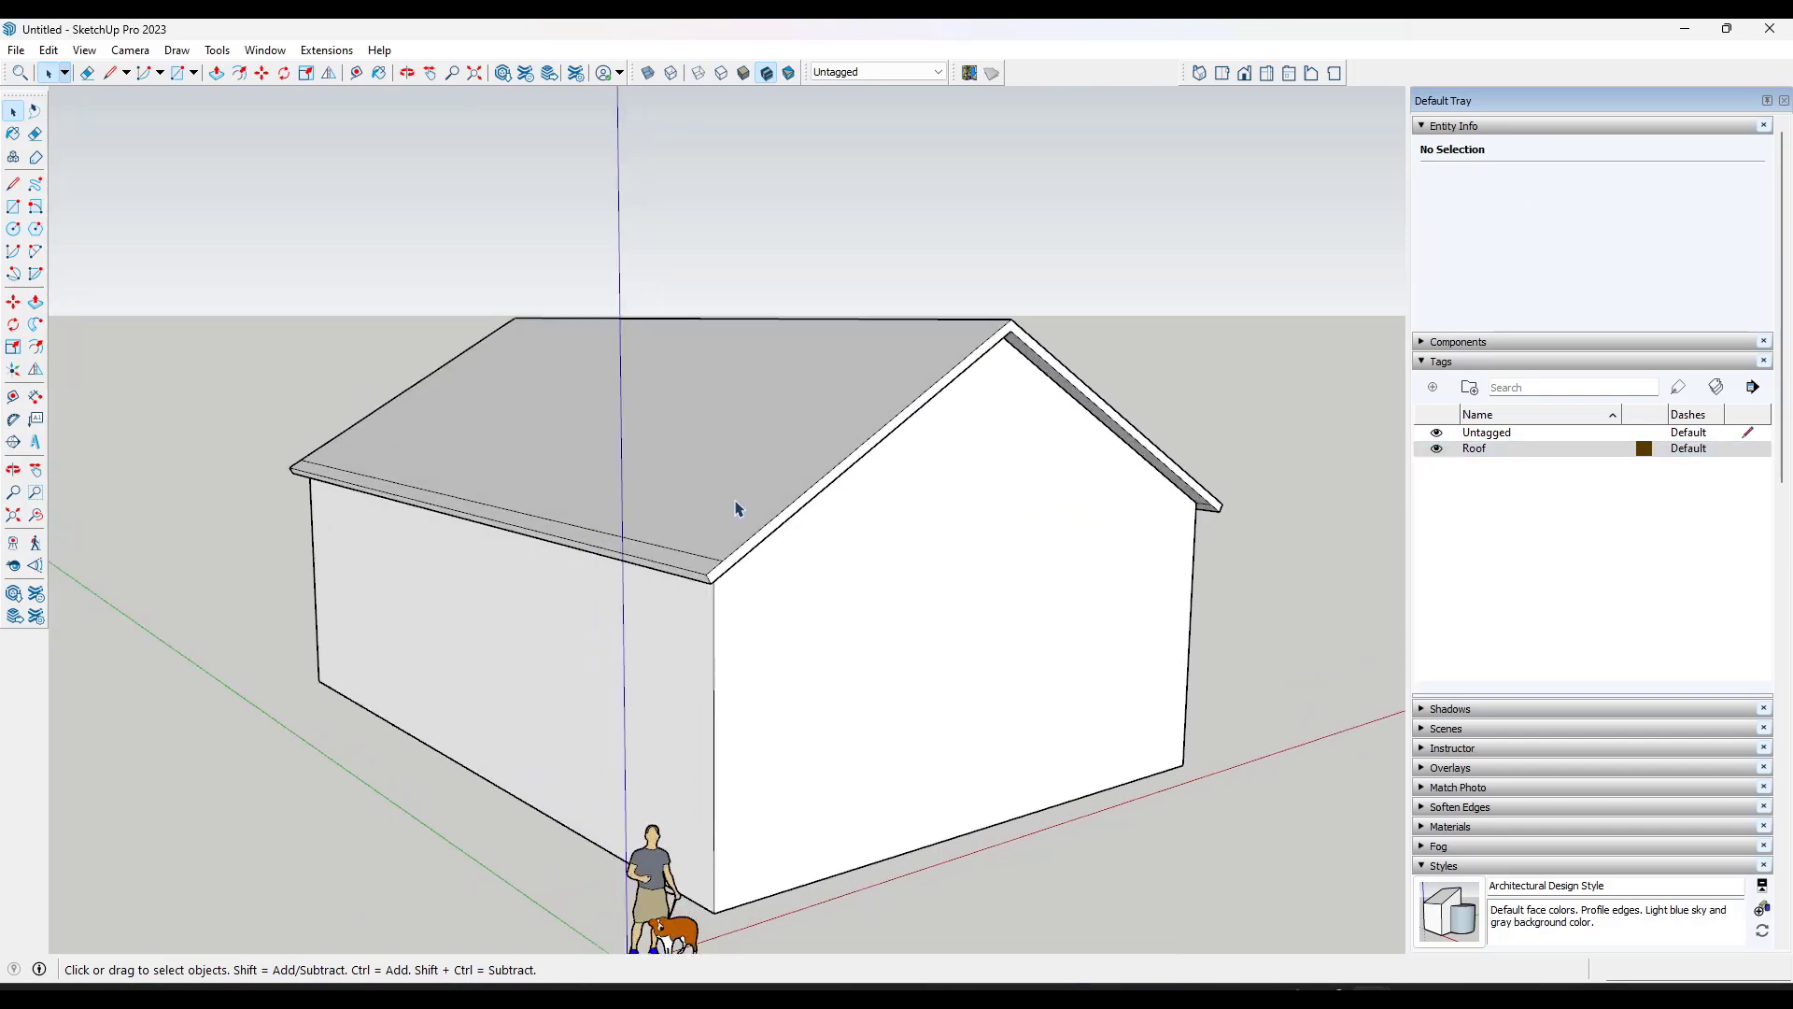
double_click(779, 464)
key("e")
scroll(1224, 480, "up", 5)
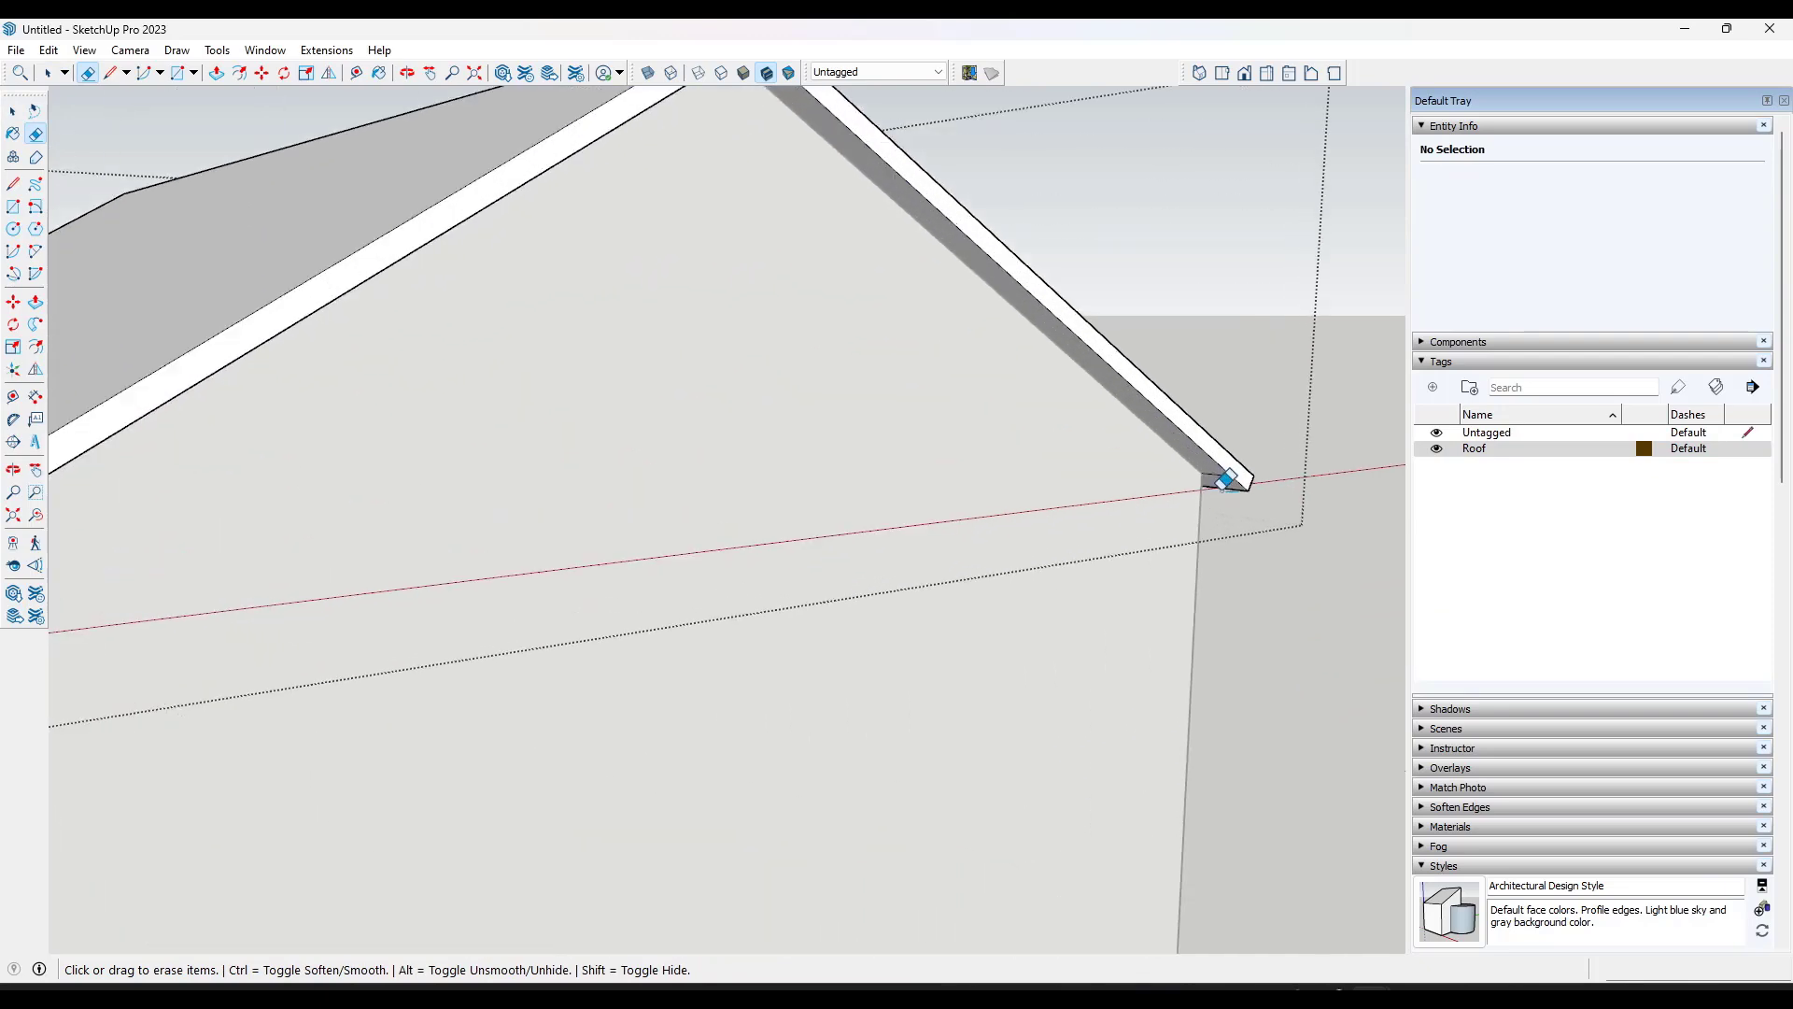
scroll(1223, 480, "down", 5)
key("space")
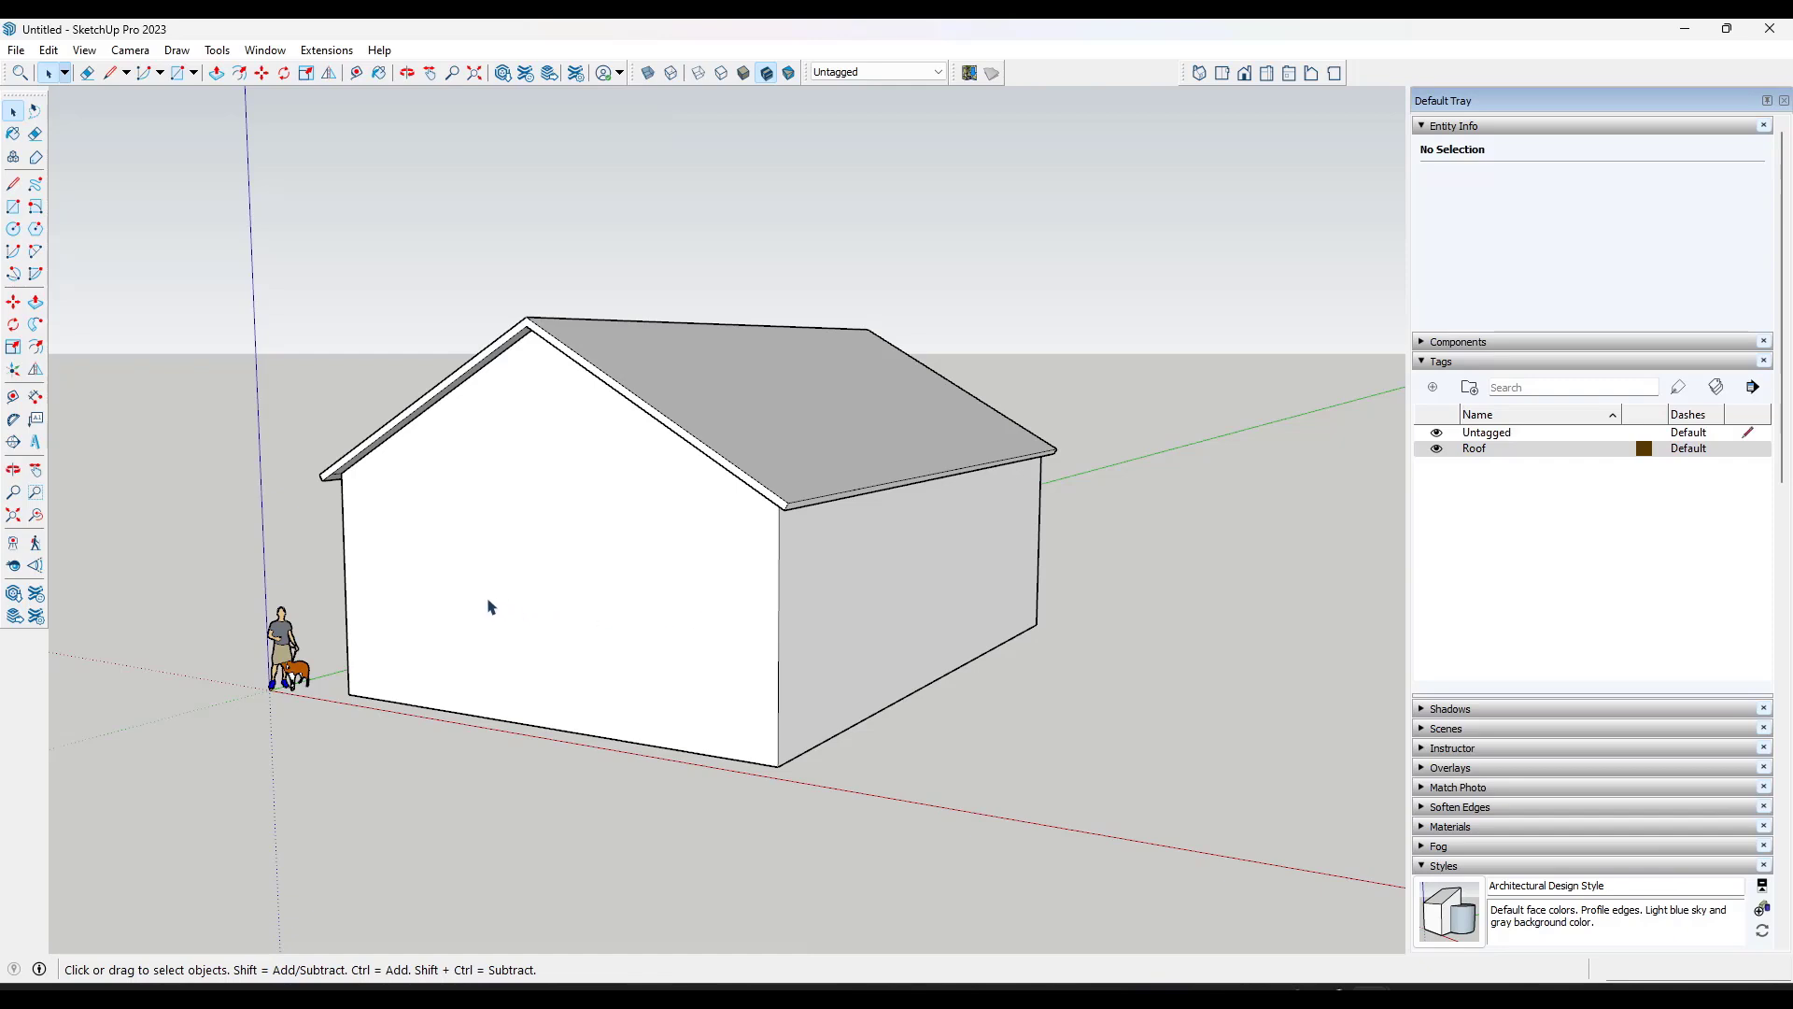
Step: Place a vertical guide at the centre of the front gable wall, parallel to the wall's corner edge
left_click(14, 400)
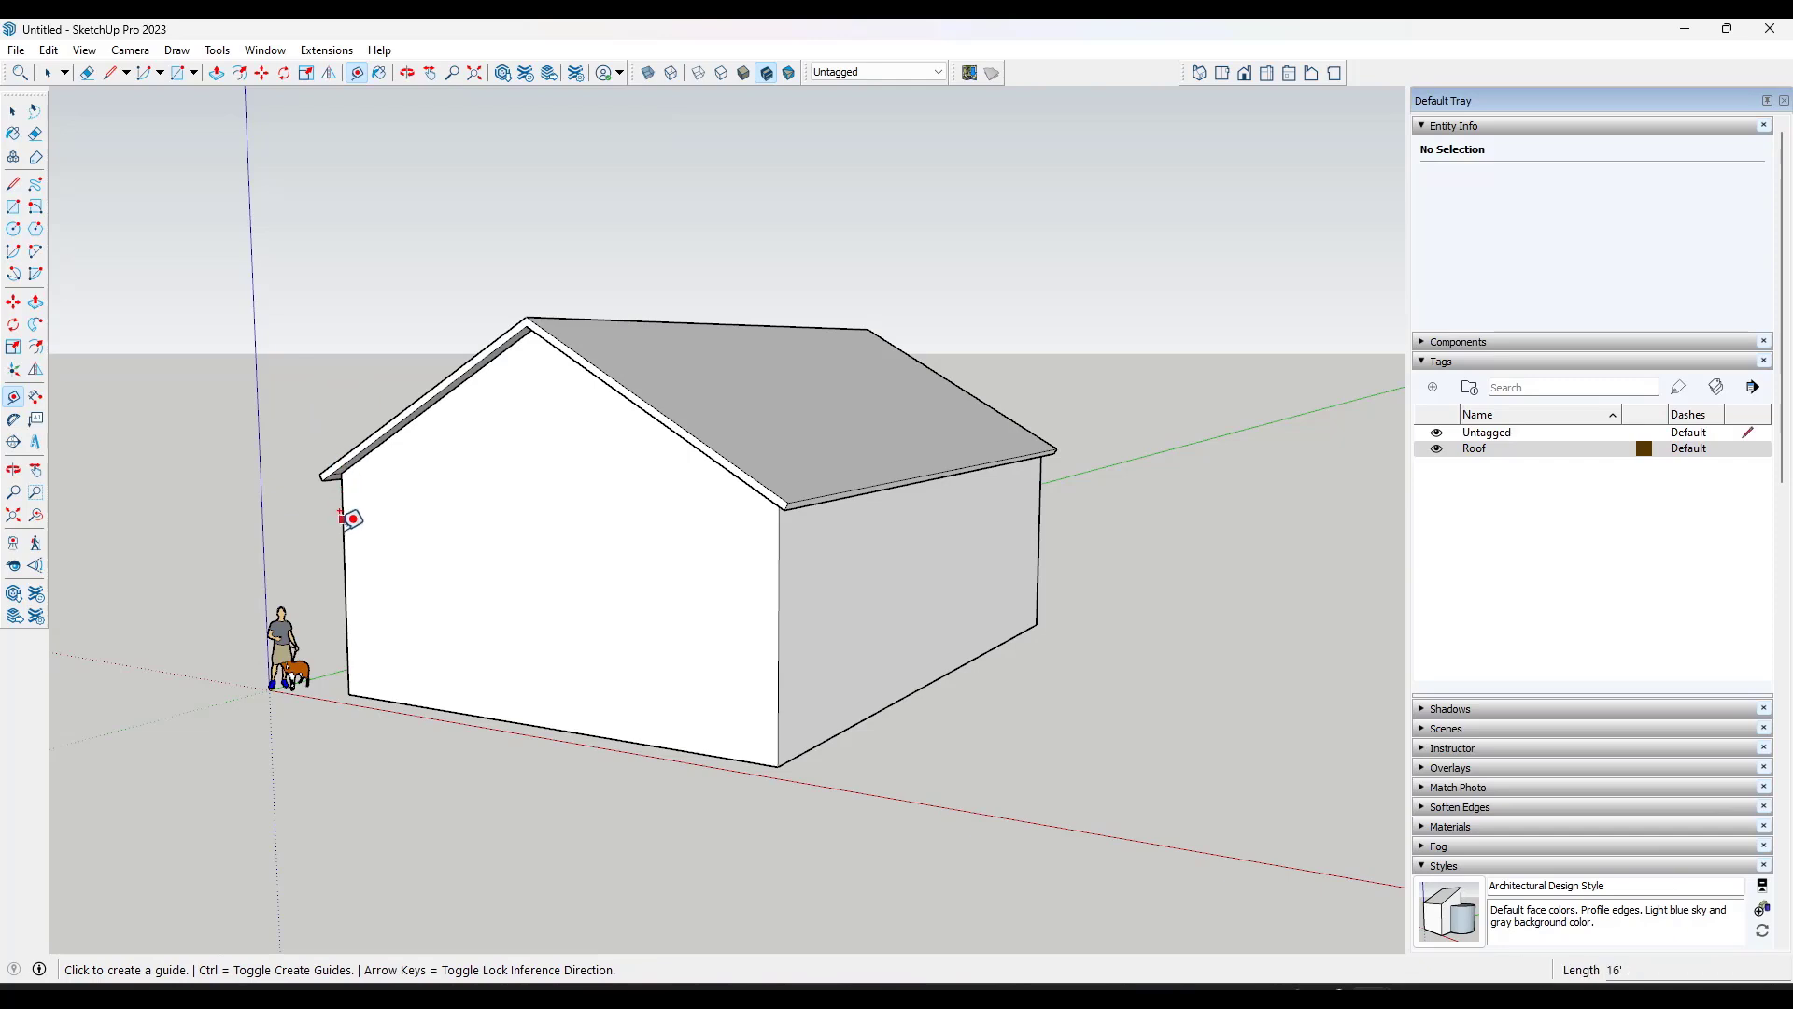
left_click(345, 604)
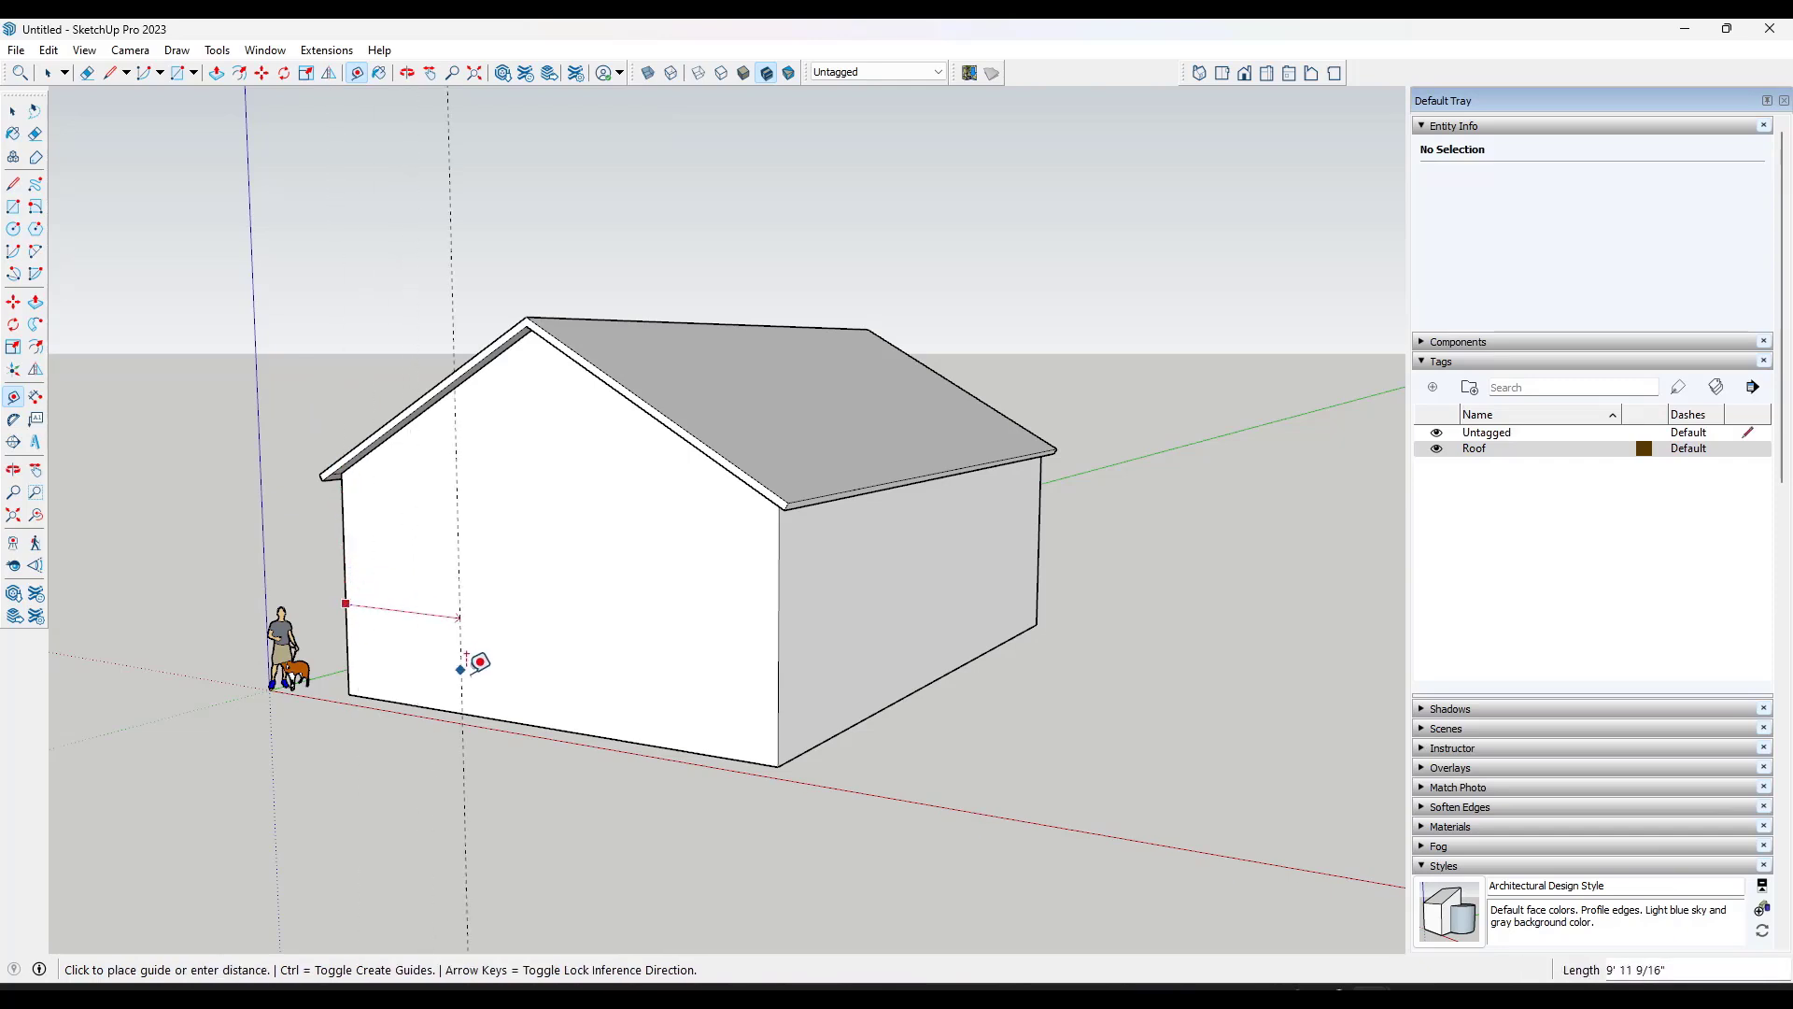
left_click(544, 726)
Step: Place two vertical guides on the front gable wall, 2' to either side of the centre guide
left_click(541, 646)
scroll(584, 645, "up", 3)
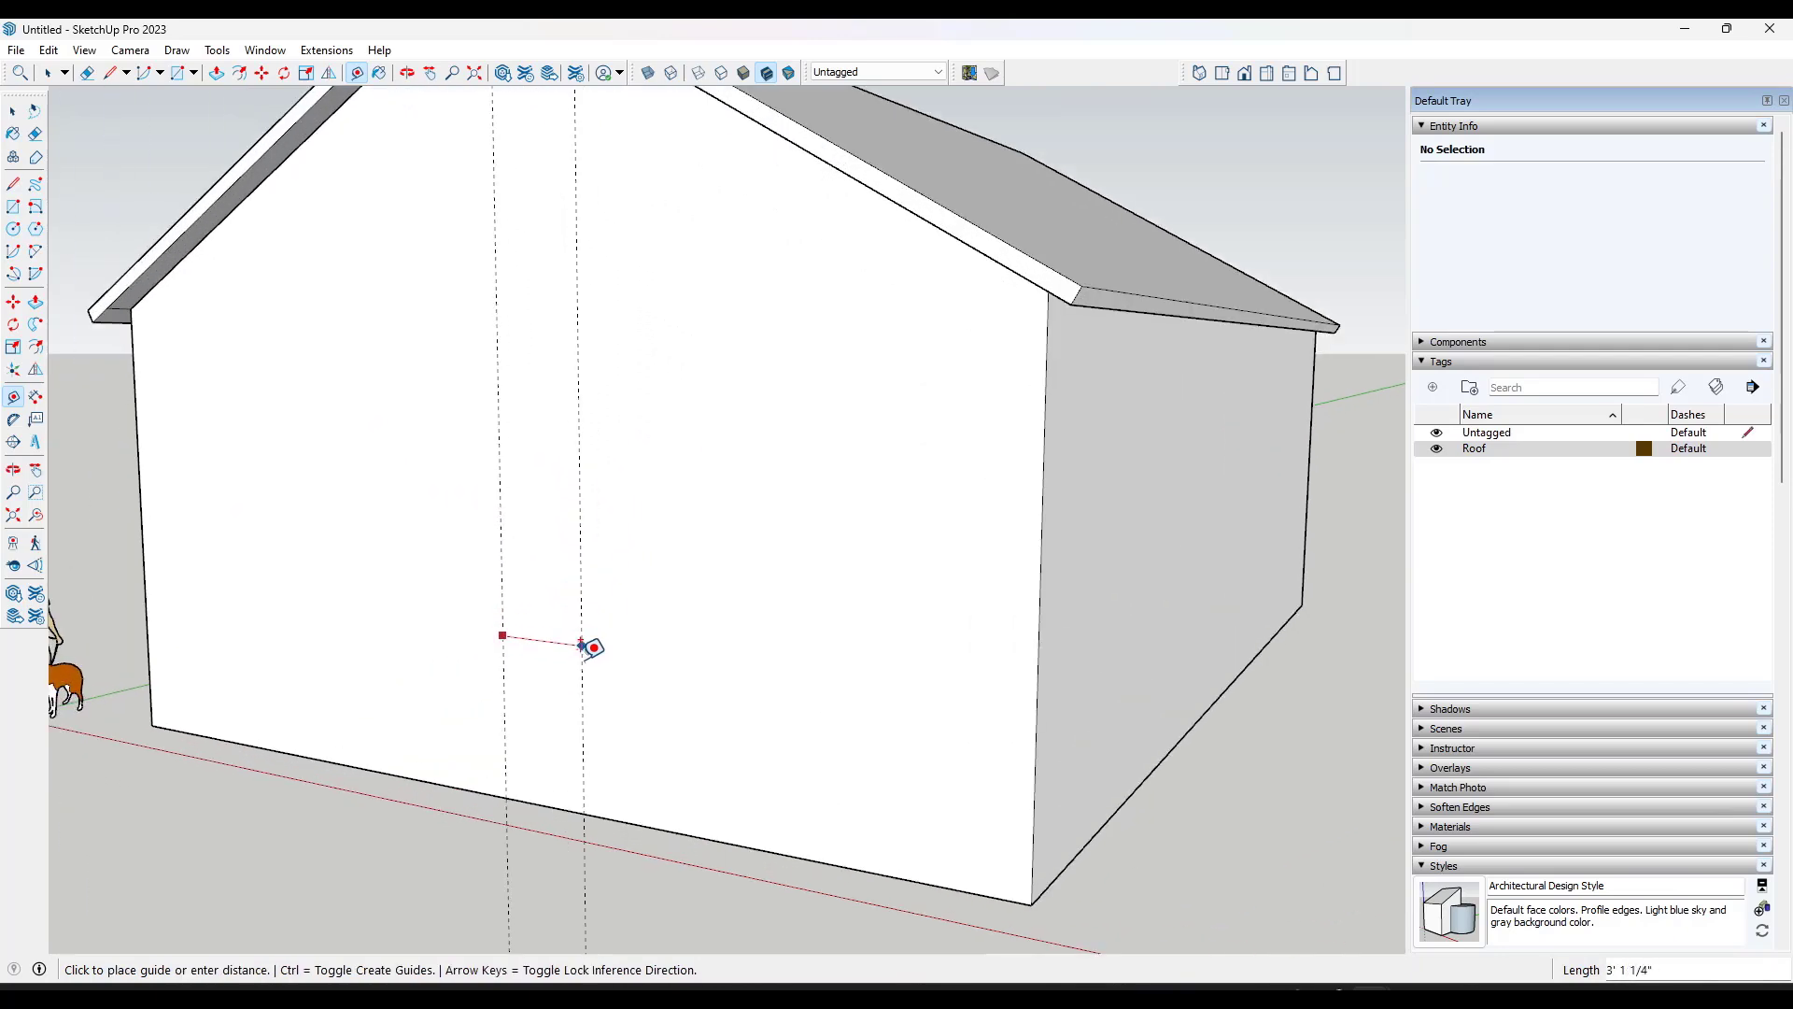
type("2'")
key("Return")
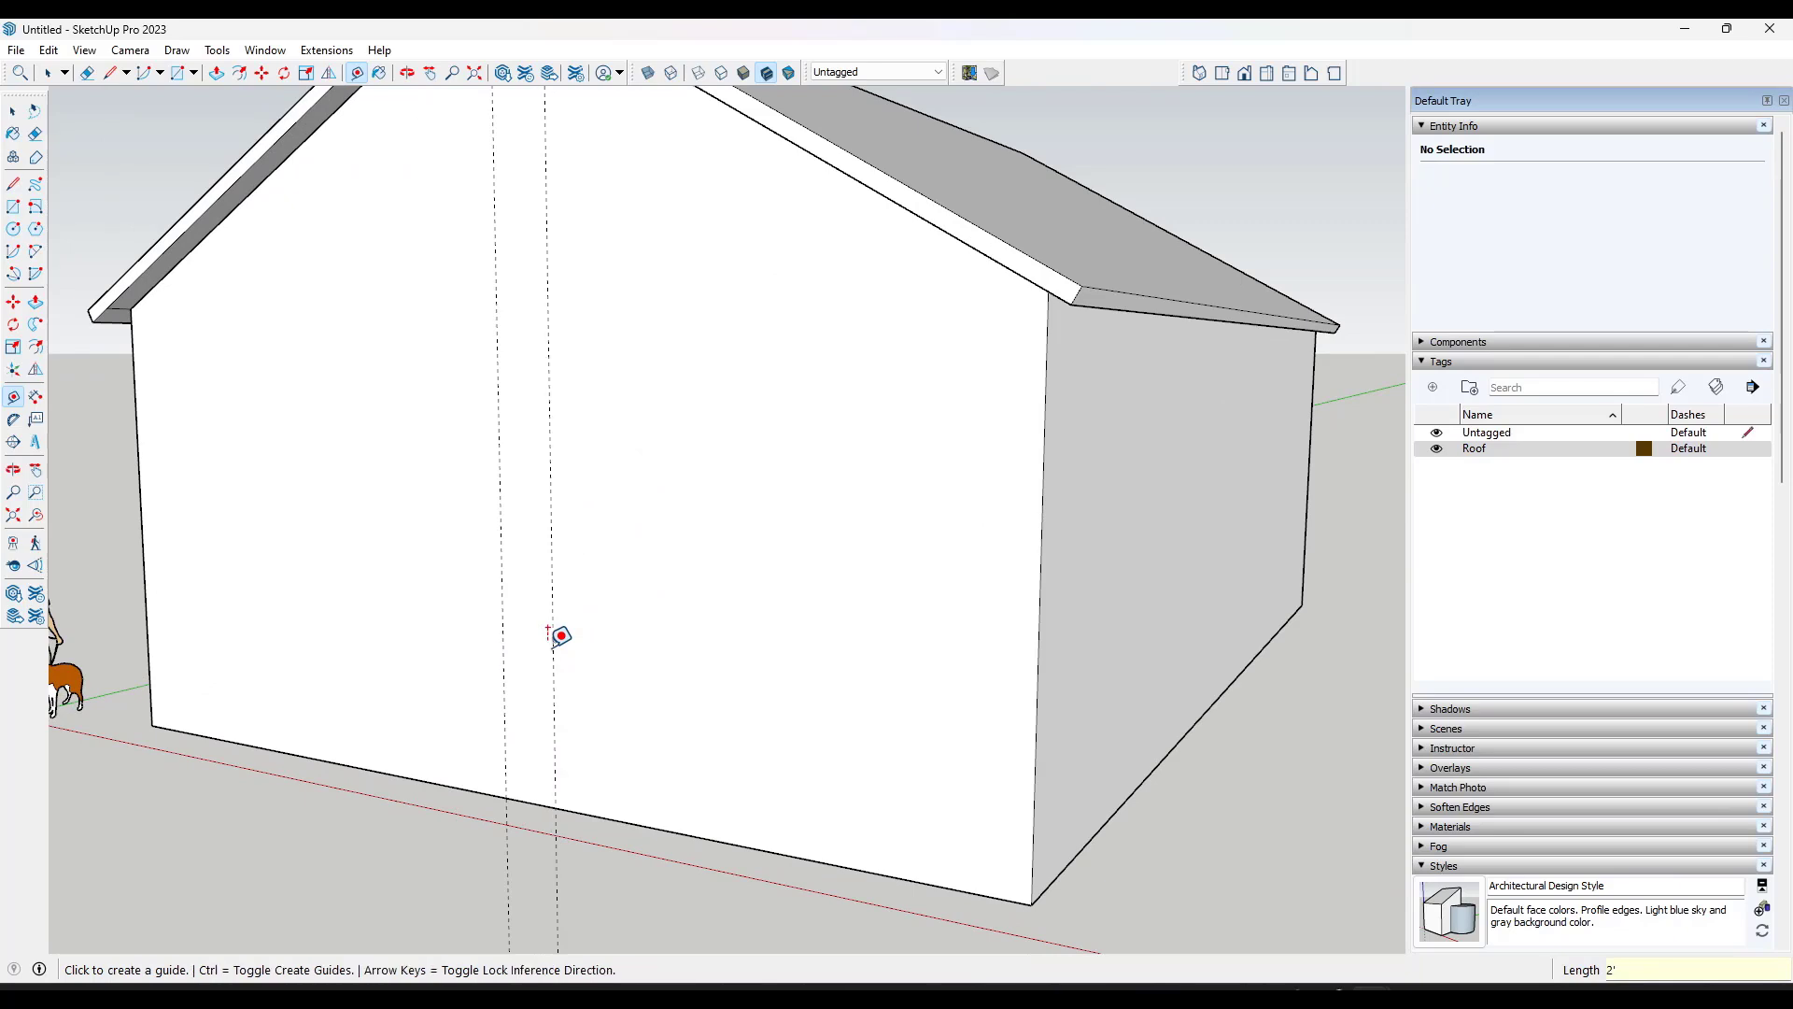
left_click(502, 573)
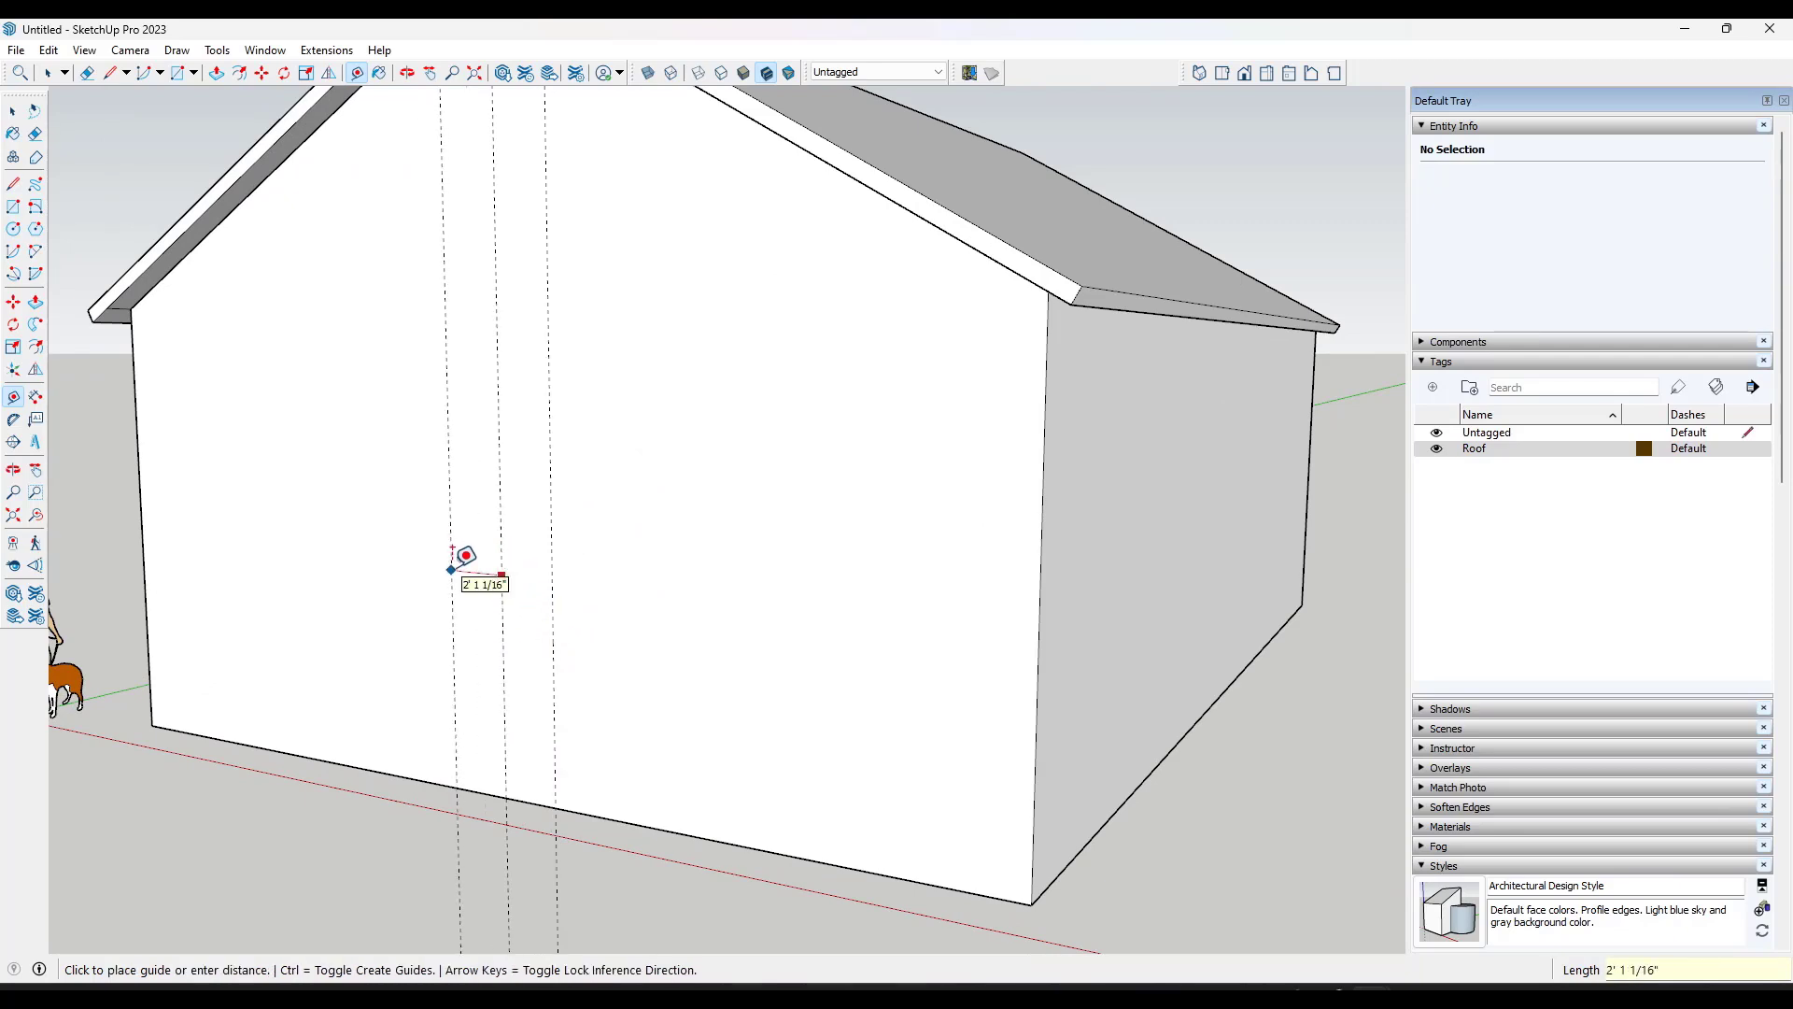
type("2'")
key("Return")
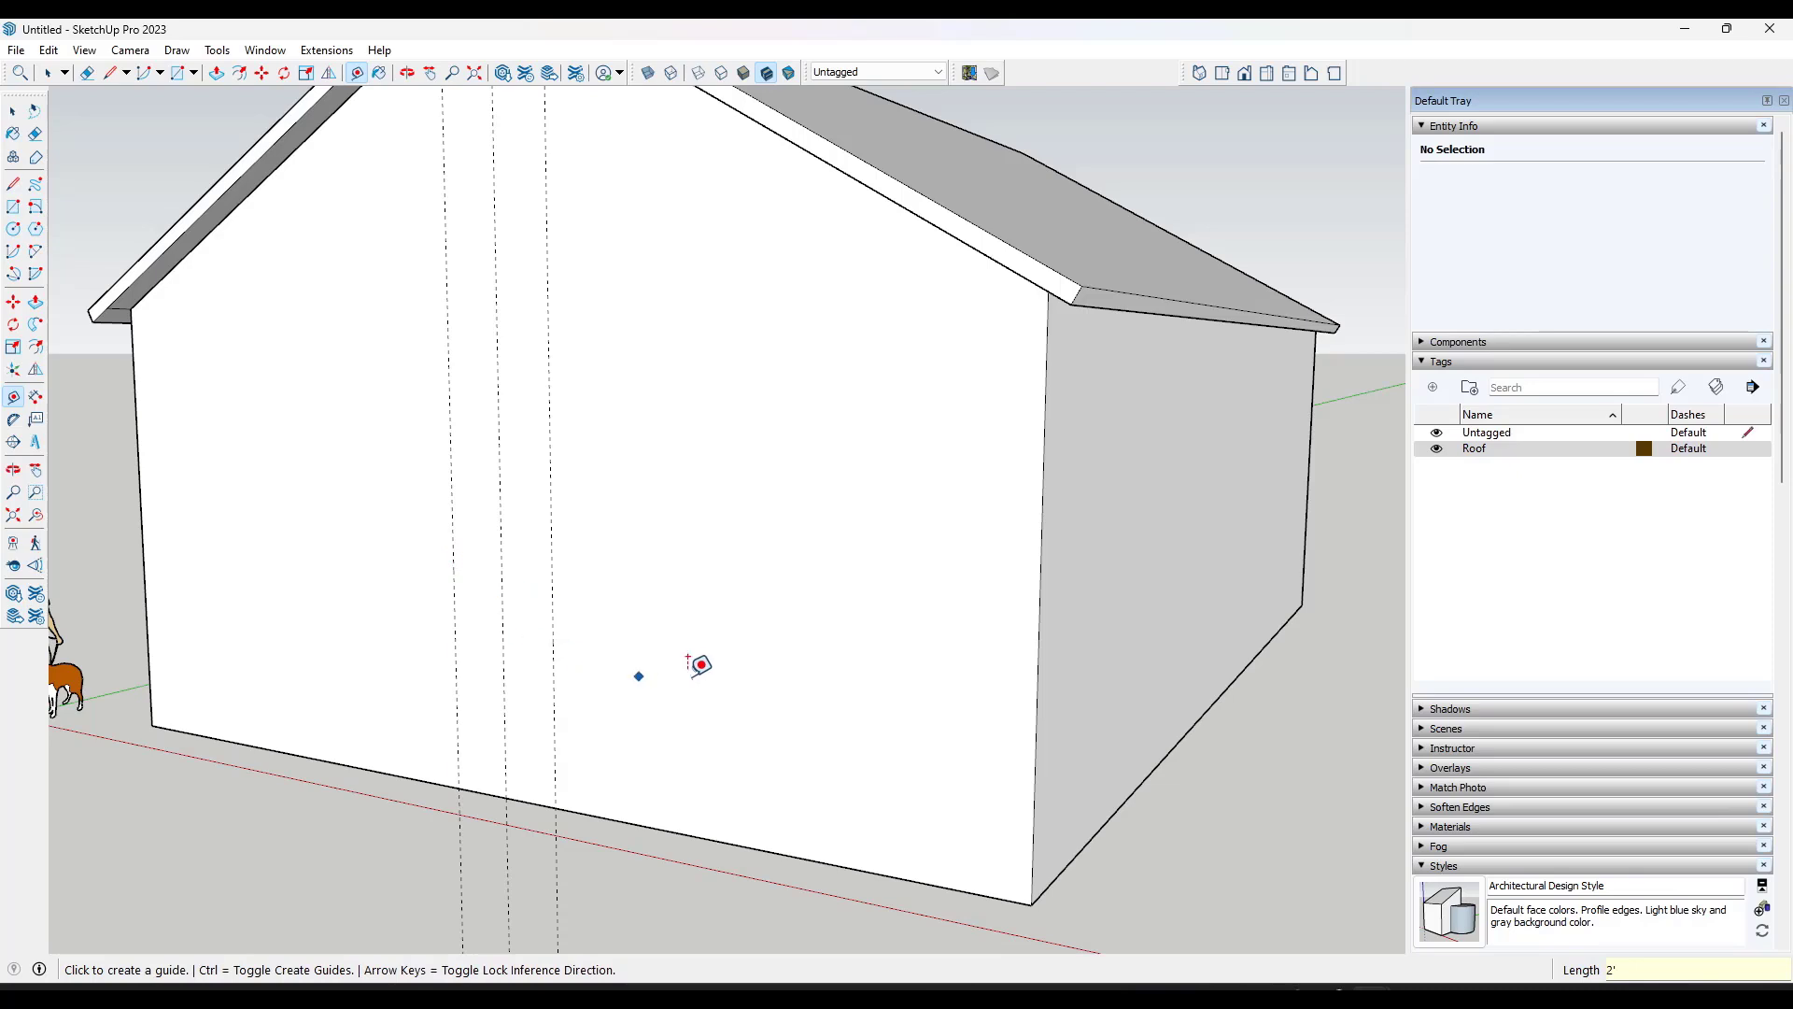
Step: Place two more vertical guides on the front gable wall, each 12' outward from the guides beside the centre
left_click(552, 612)
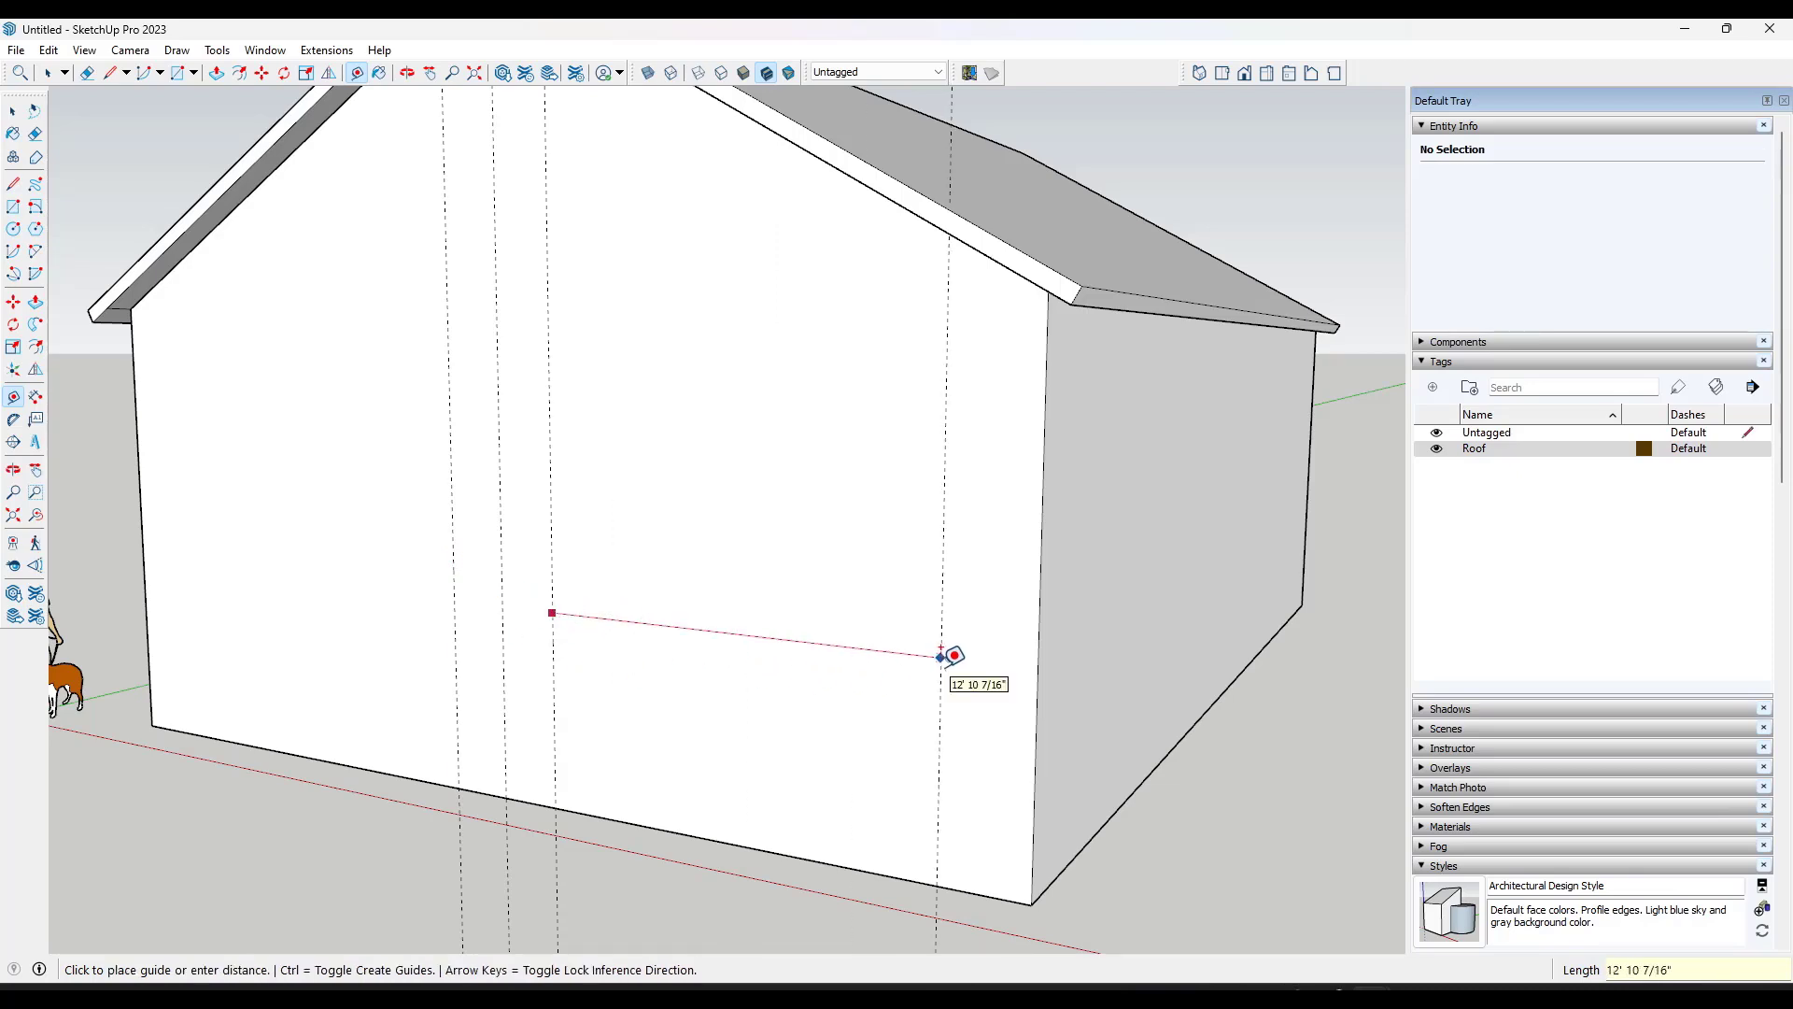
type("12'")
key("Return")
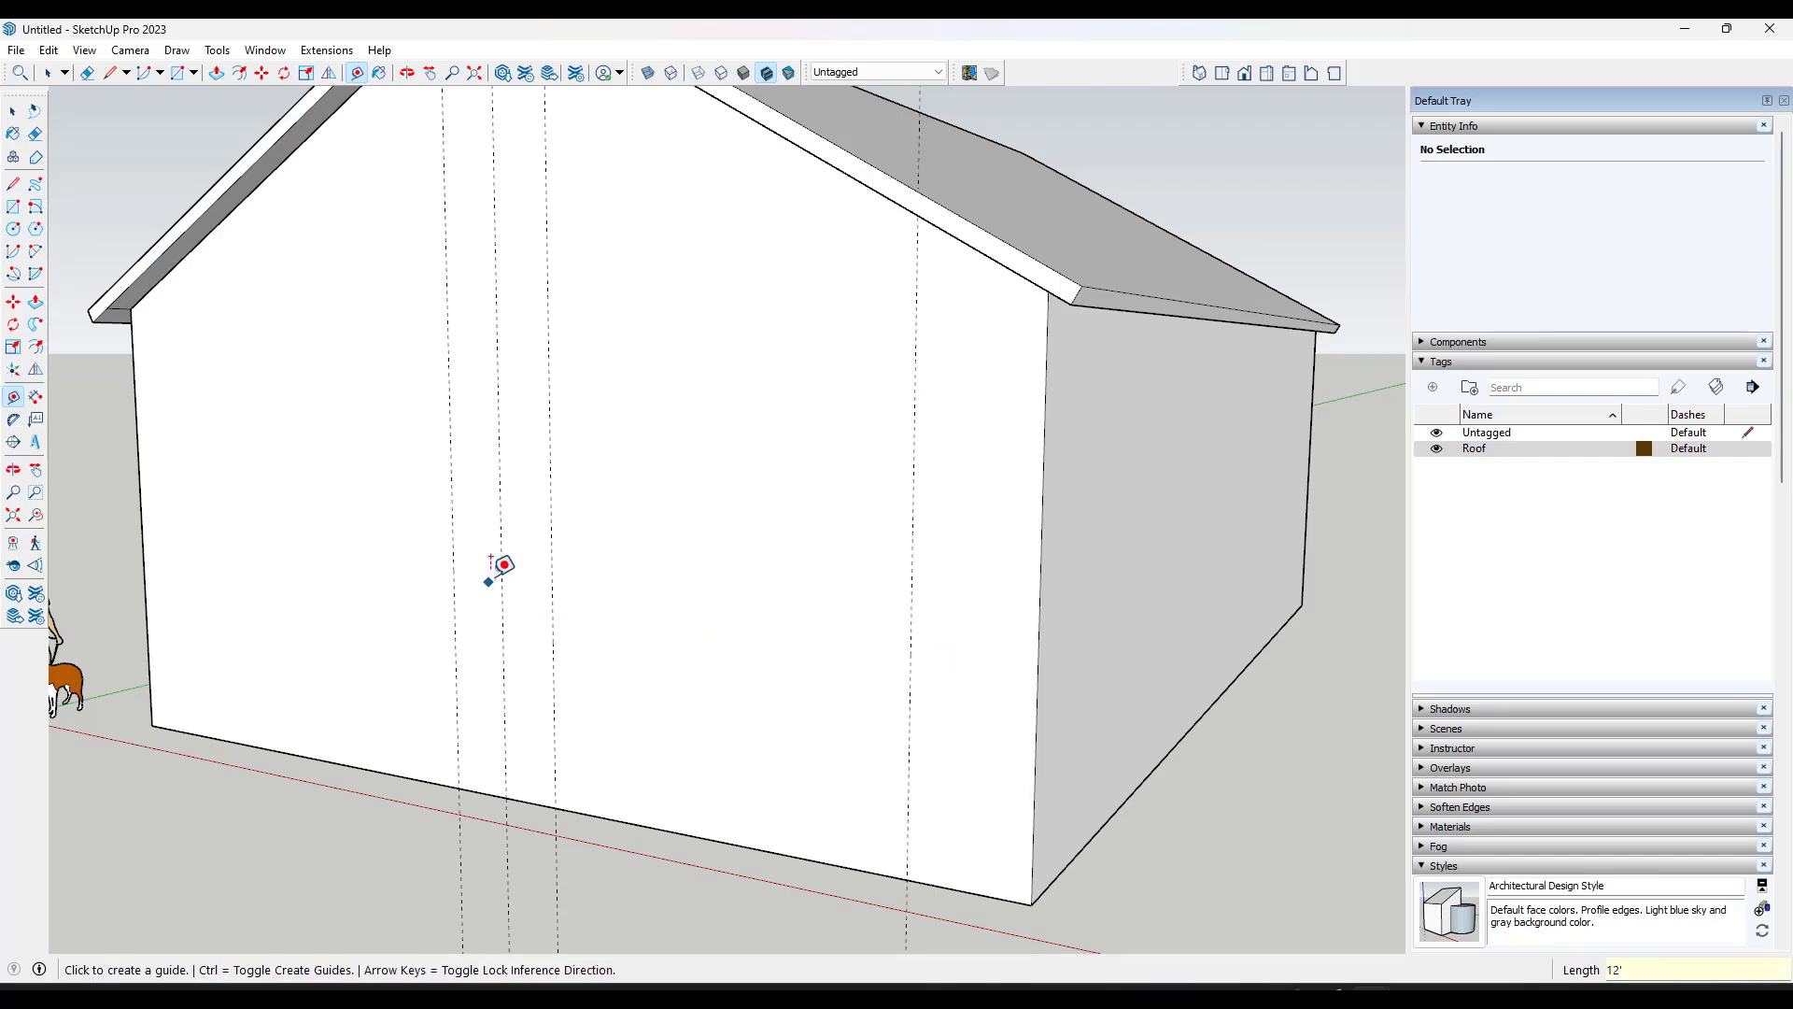
left_click(453, 537)
type("12'")
key("Return")
Step: Place a horizontal guide 12' above the base edge of the front gable wall
left_click(378, 771)
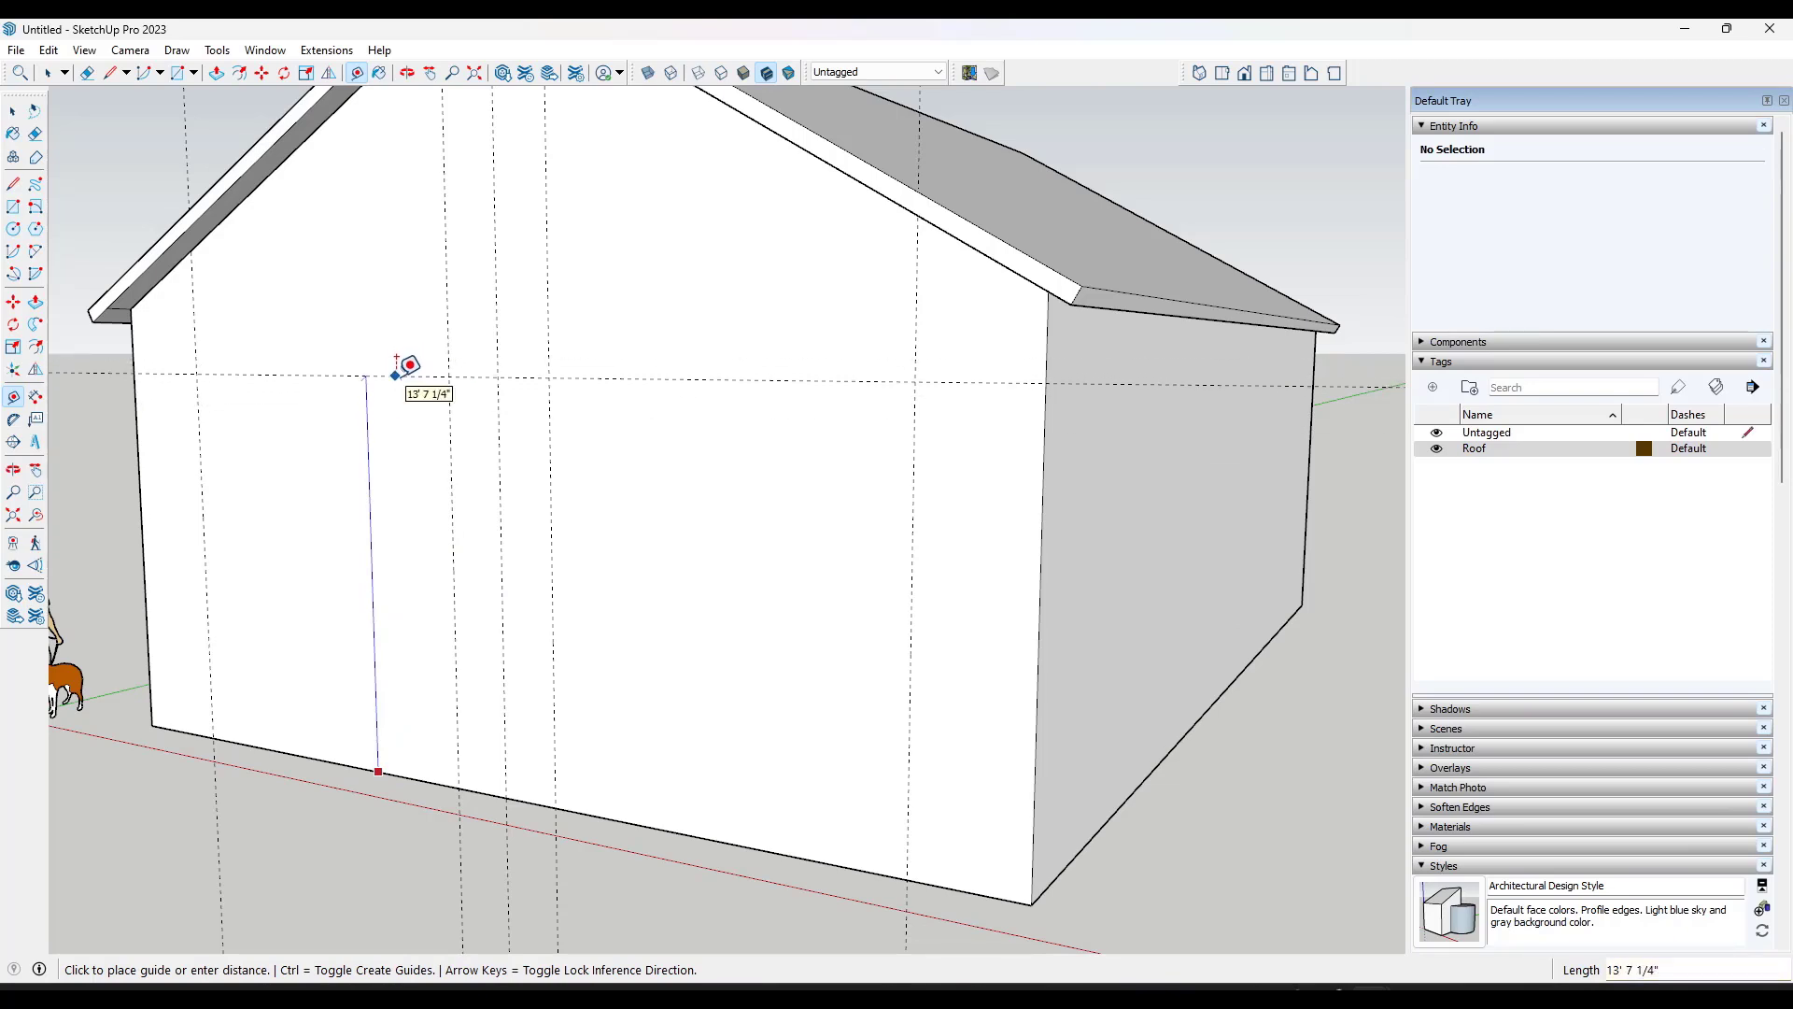
type("12")
key("Return")
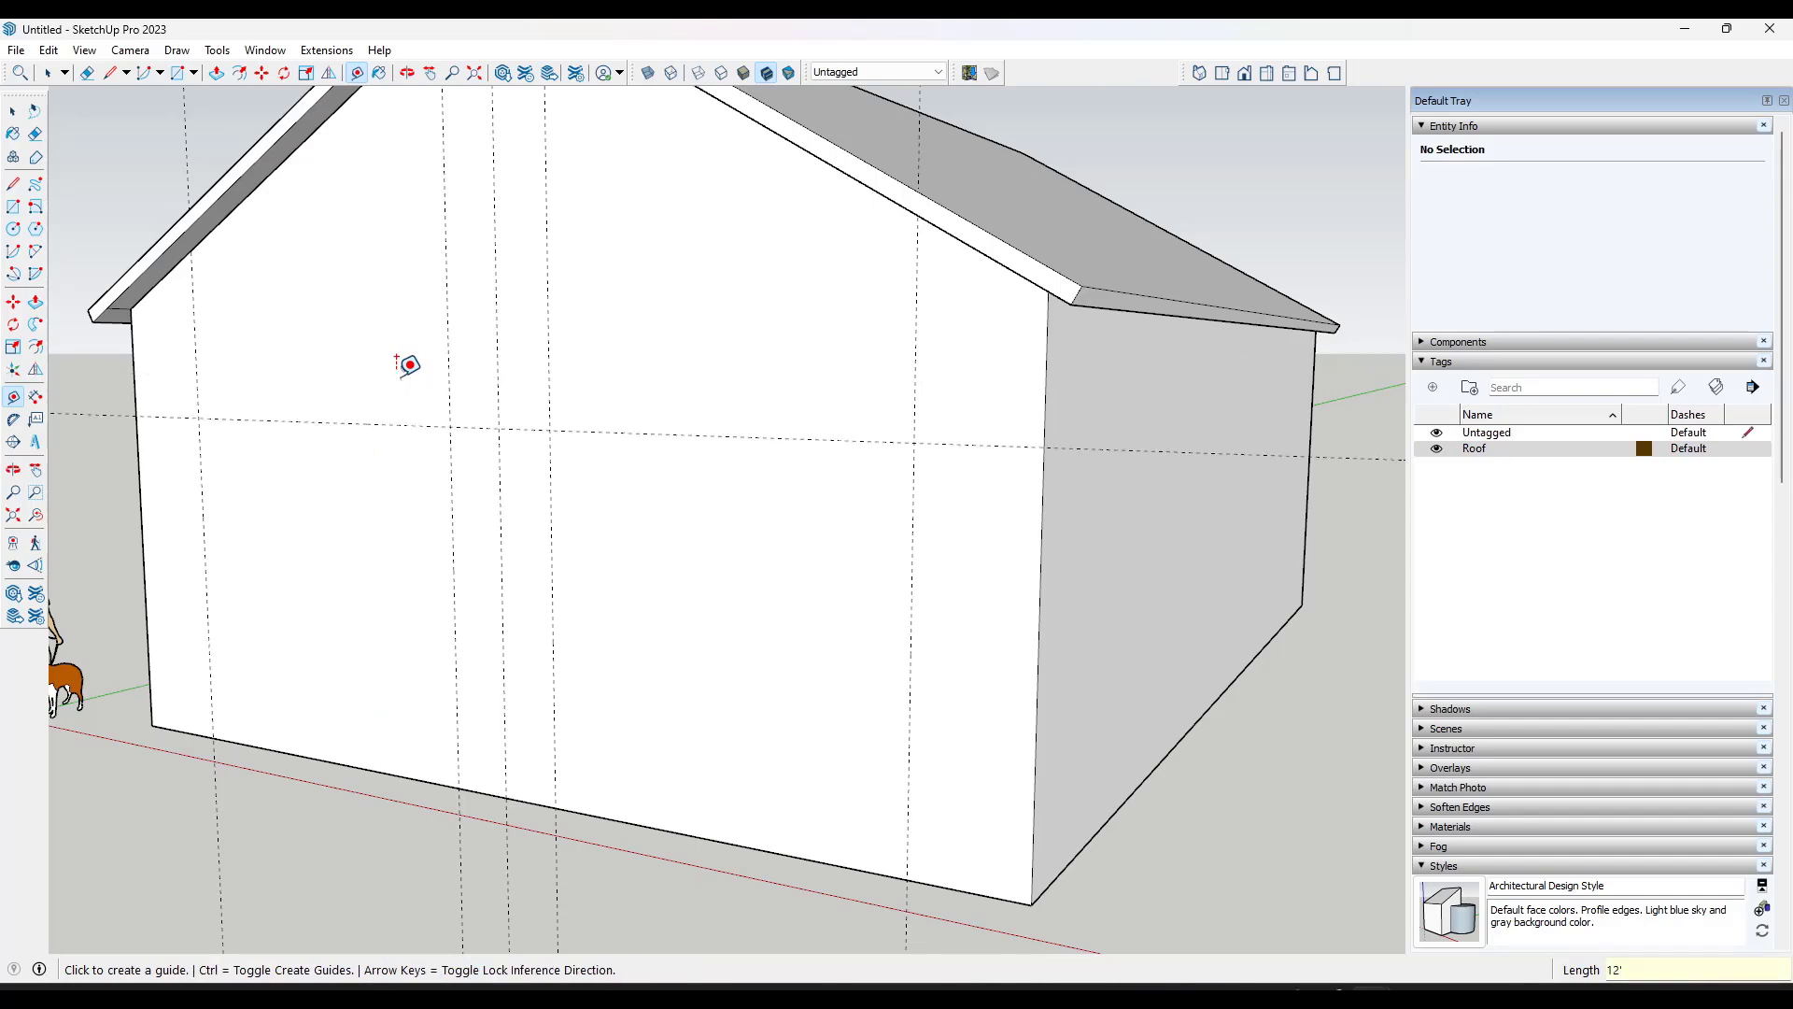
middle_click_drag(789, 725, 660, 589)
key("space")
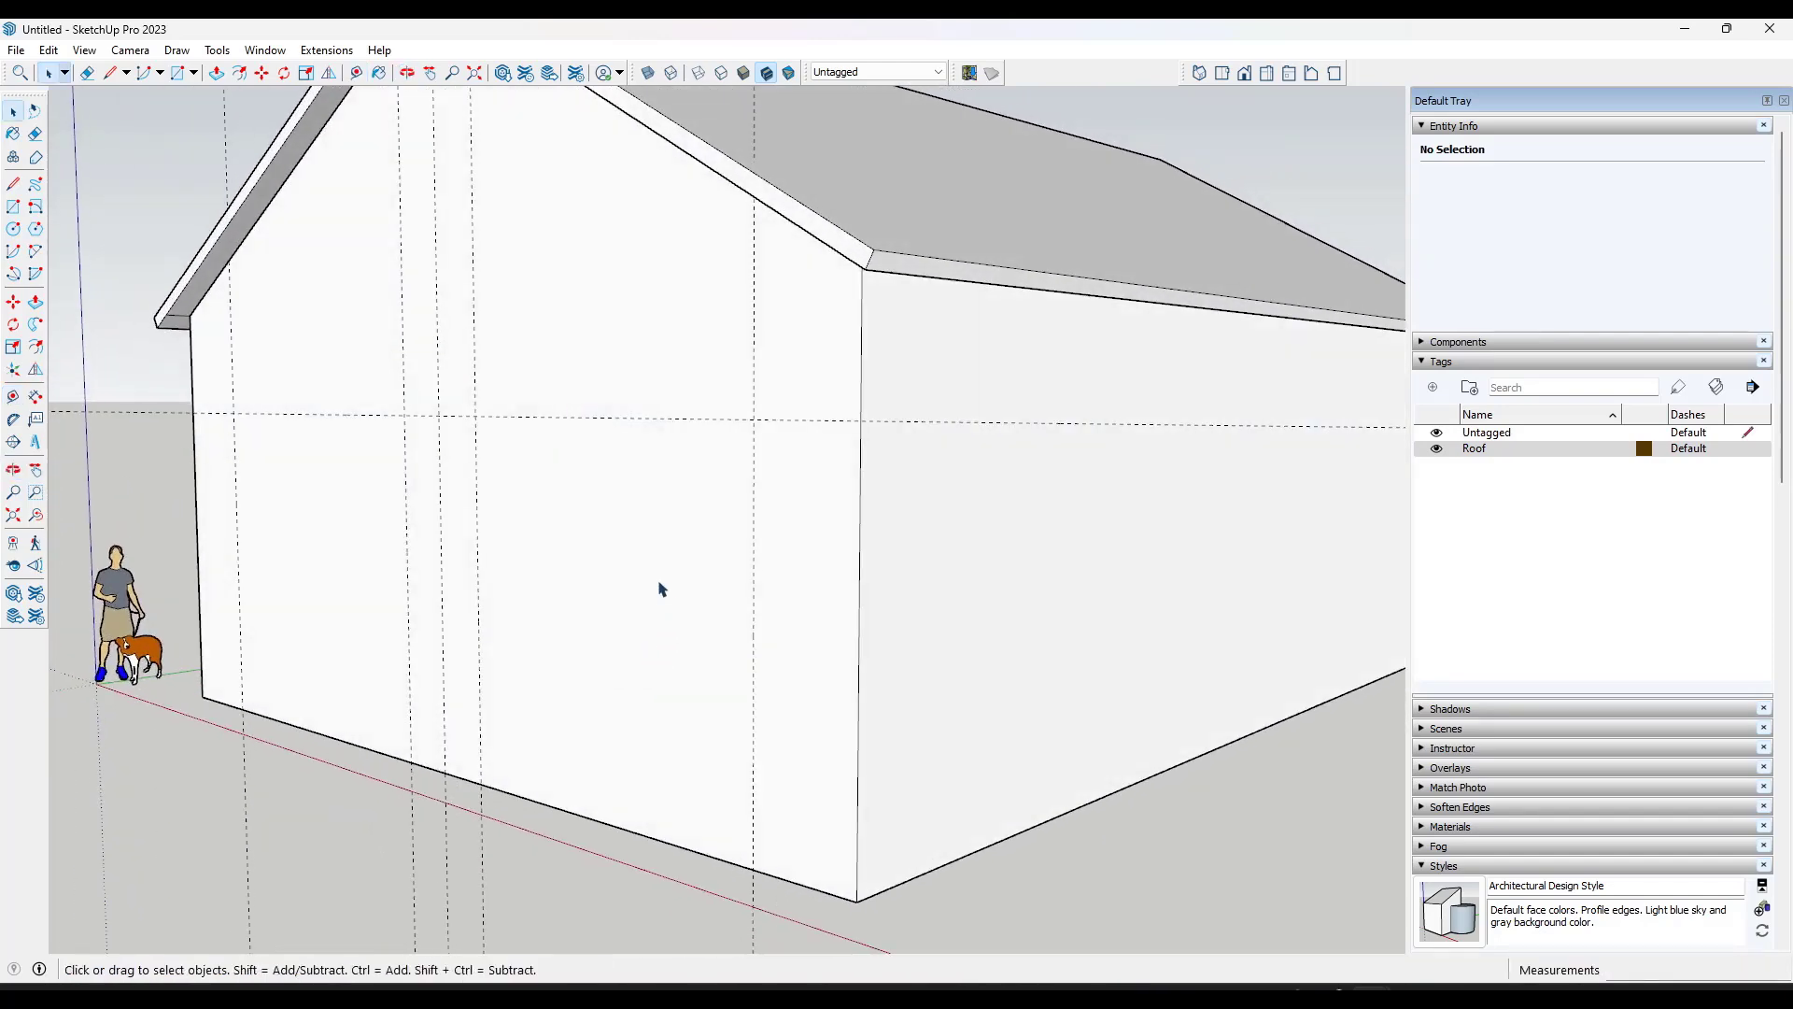
left_click(747, 579)
key("r")
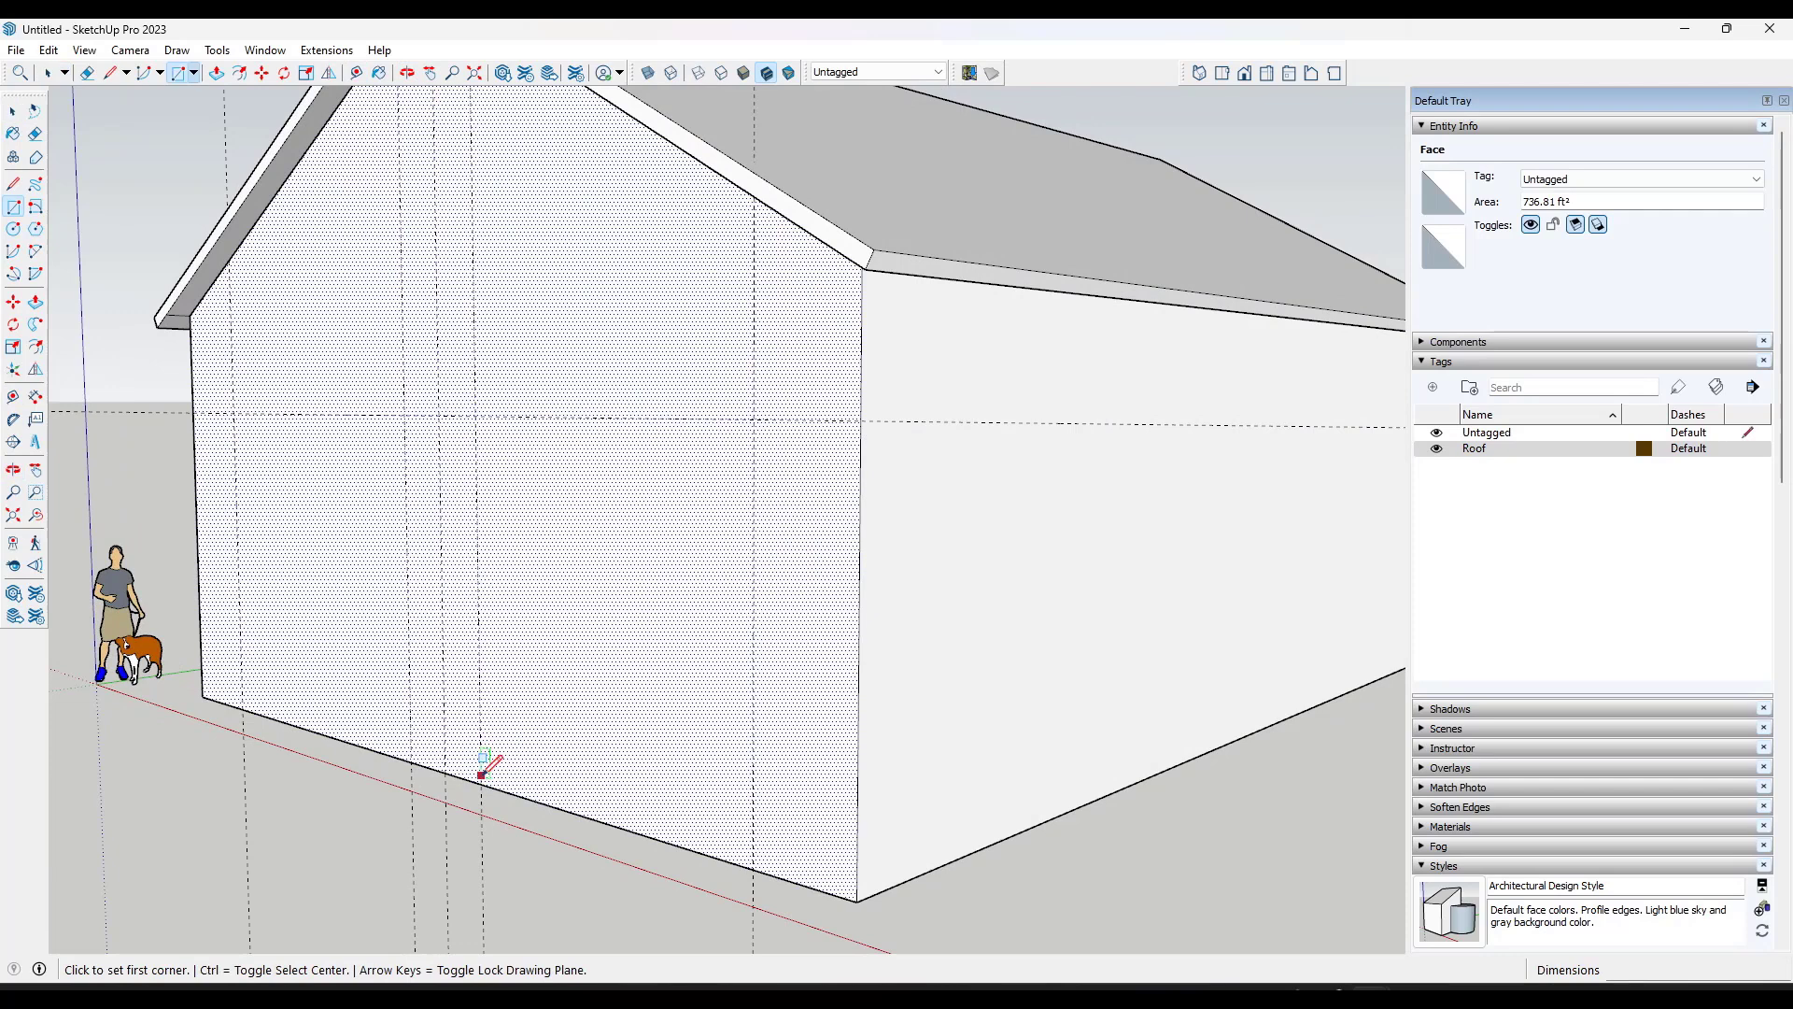
left_click(482, 783)
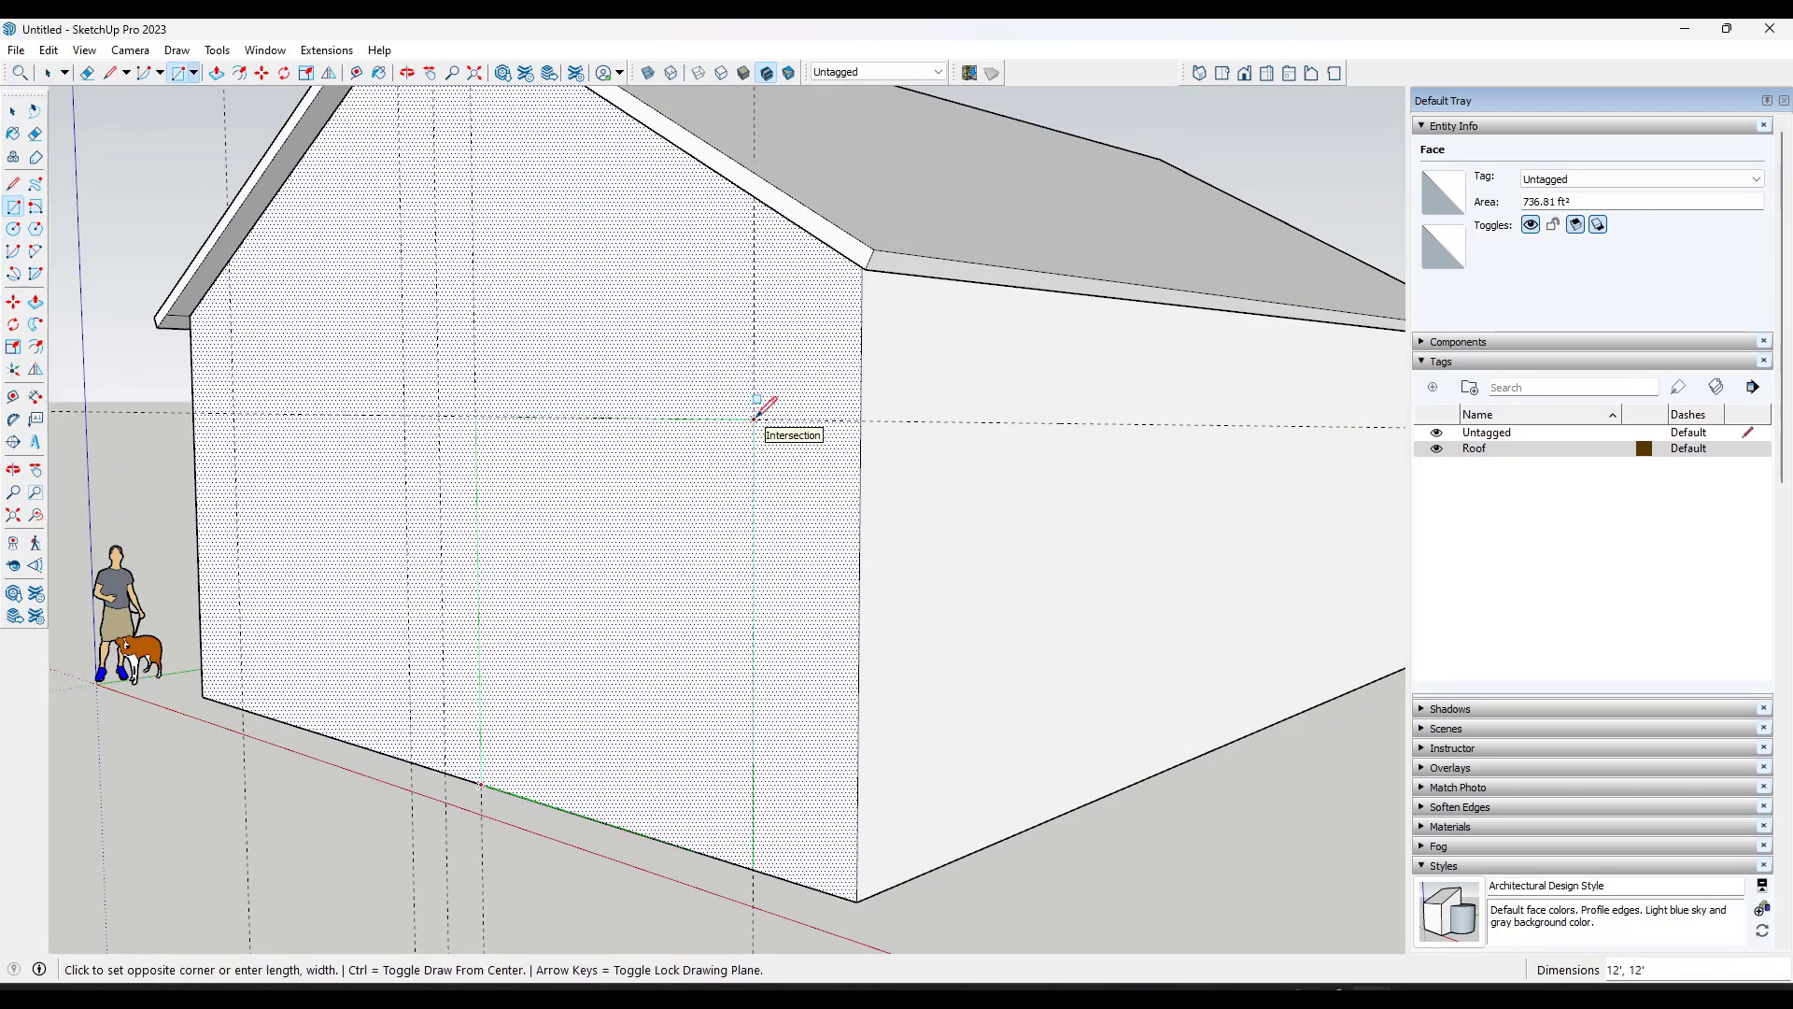
key("space")
scroll(496, 560, "down", 3)
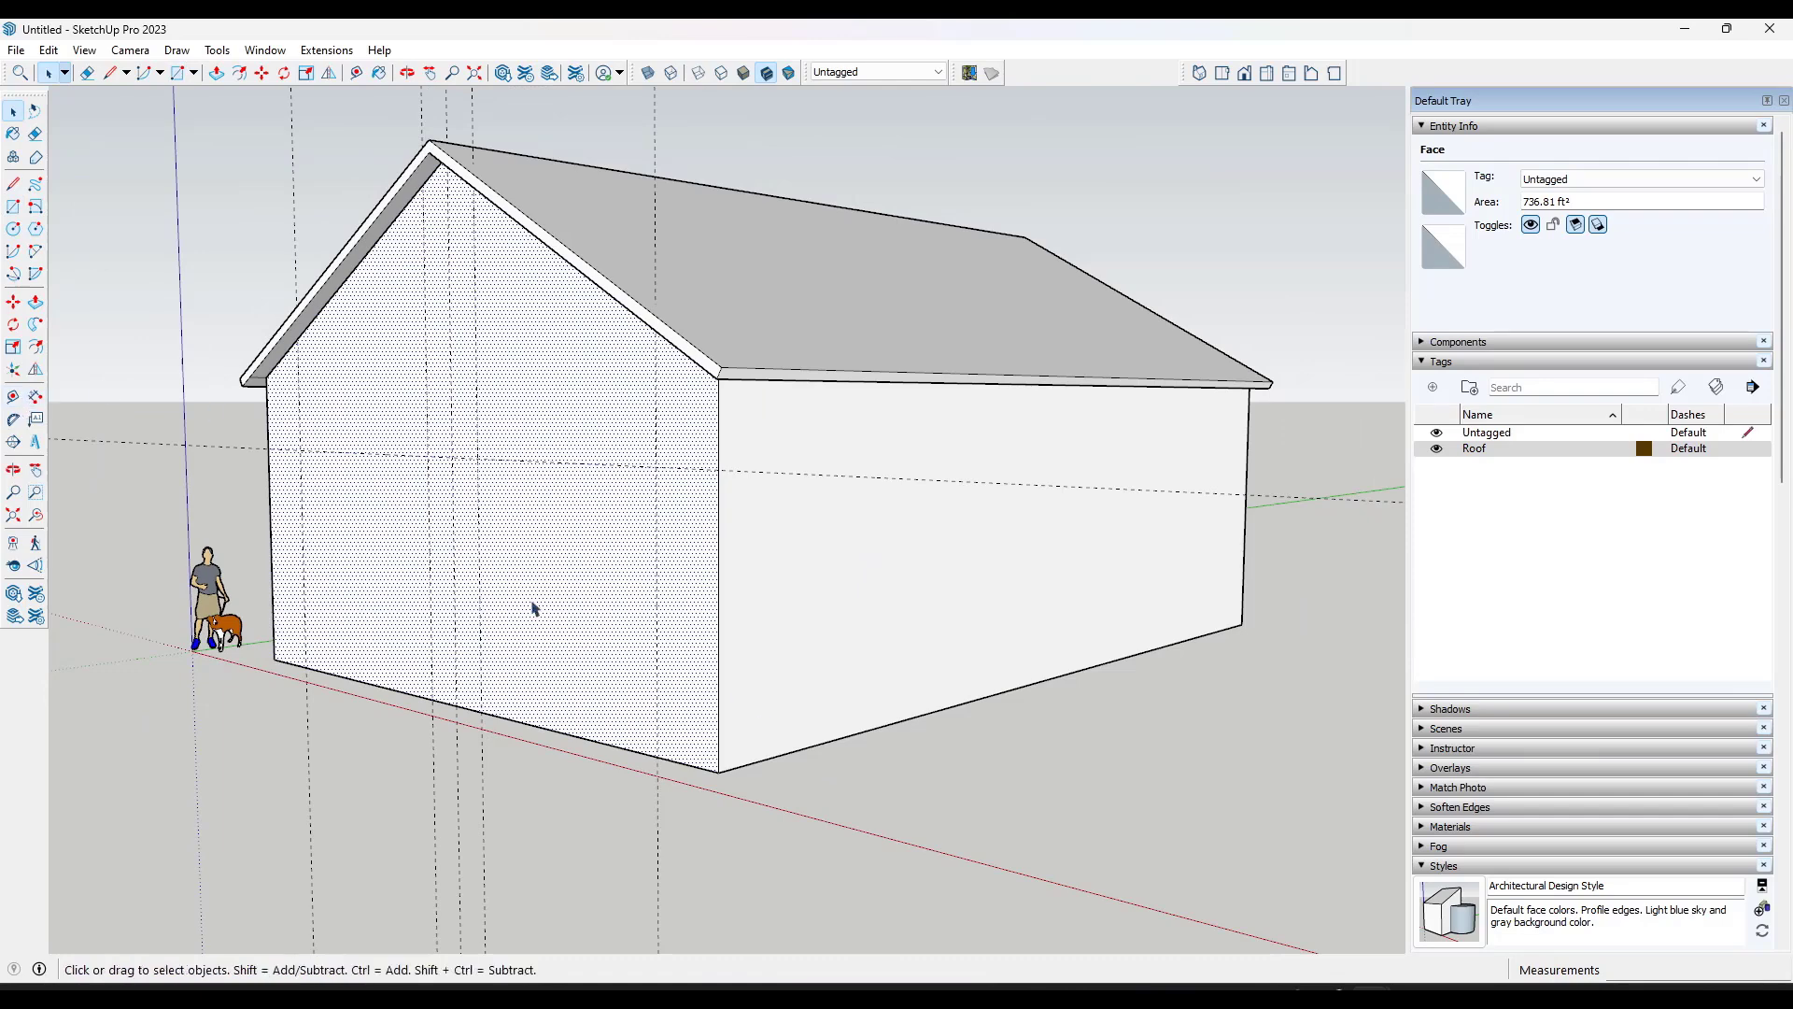
Step: Place a guide 3' above the side wall's base edge and a second parallel guide a short distance above it
left_click(13, 396)
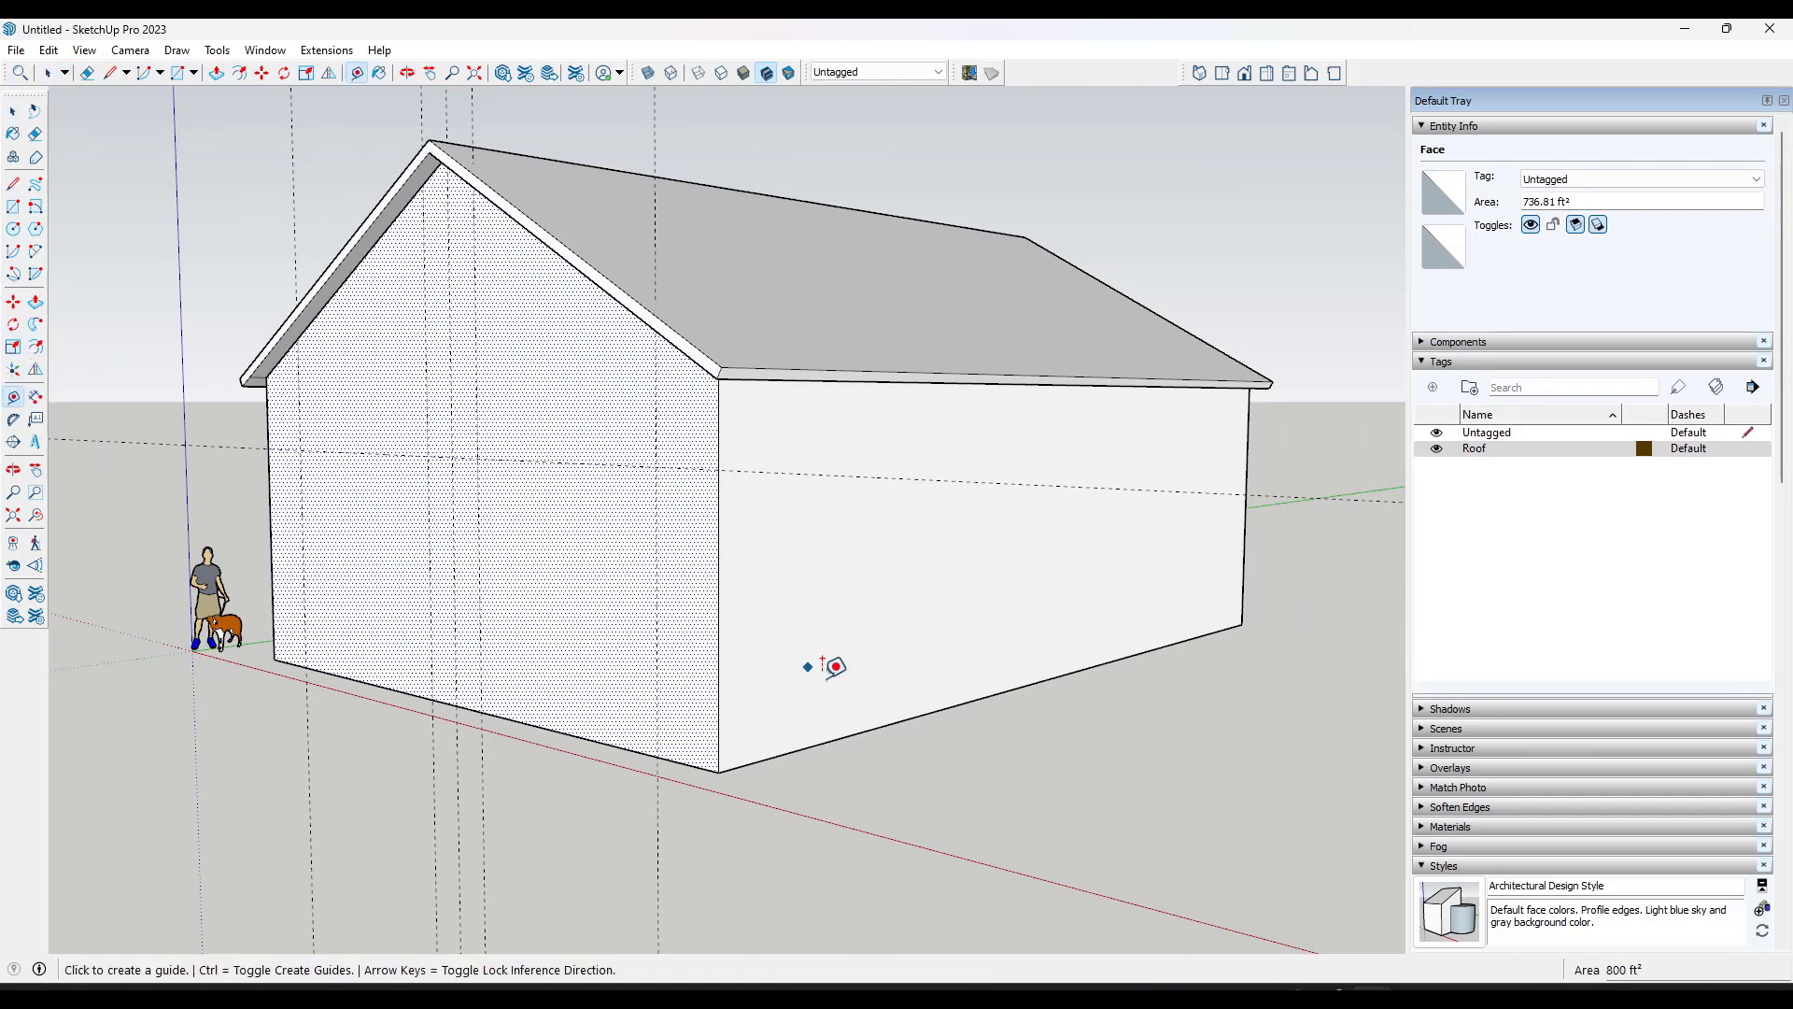
left_click(843, 737)
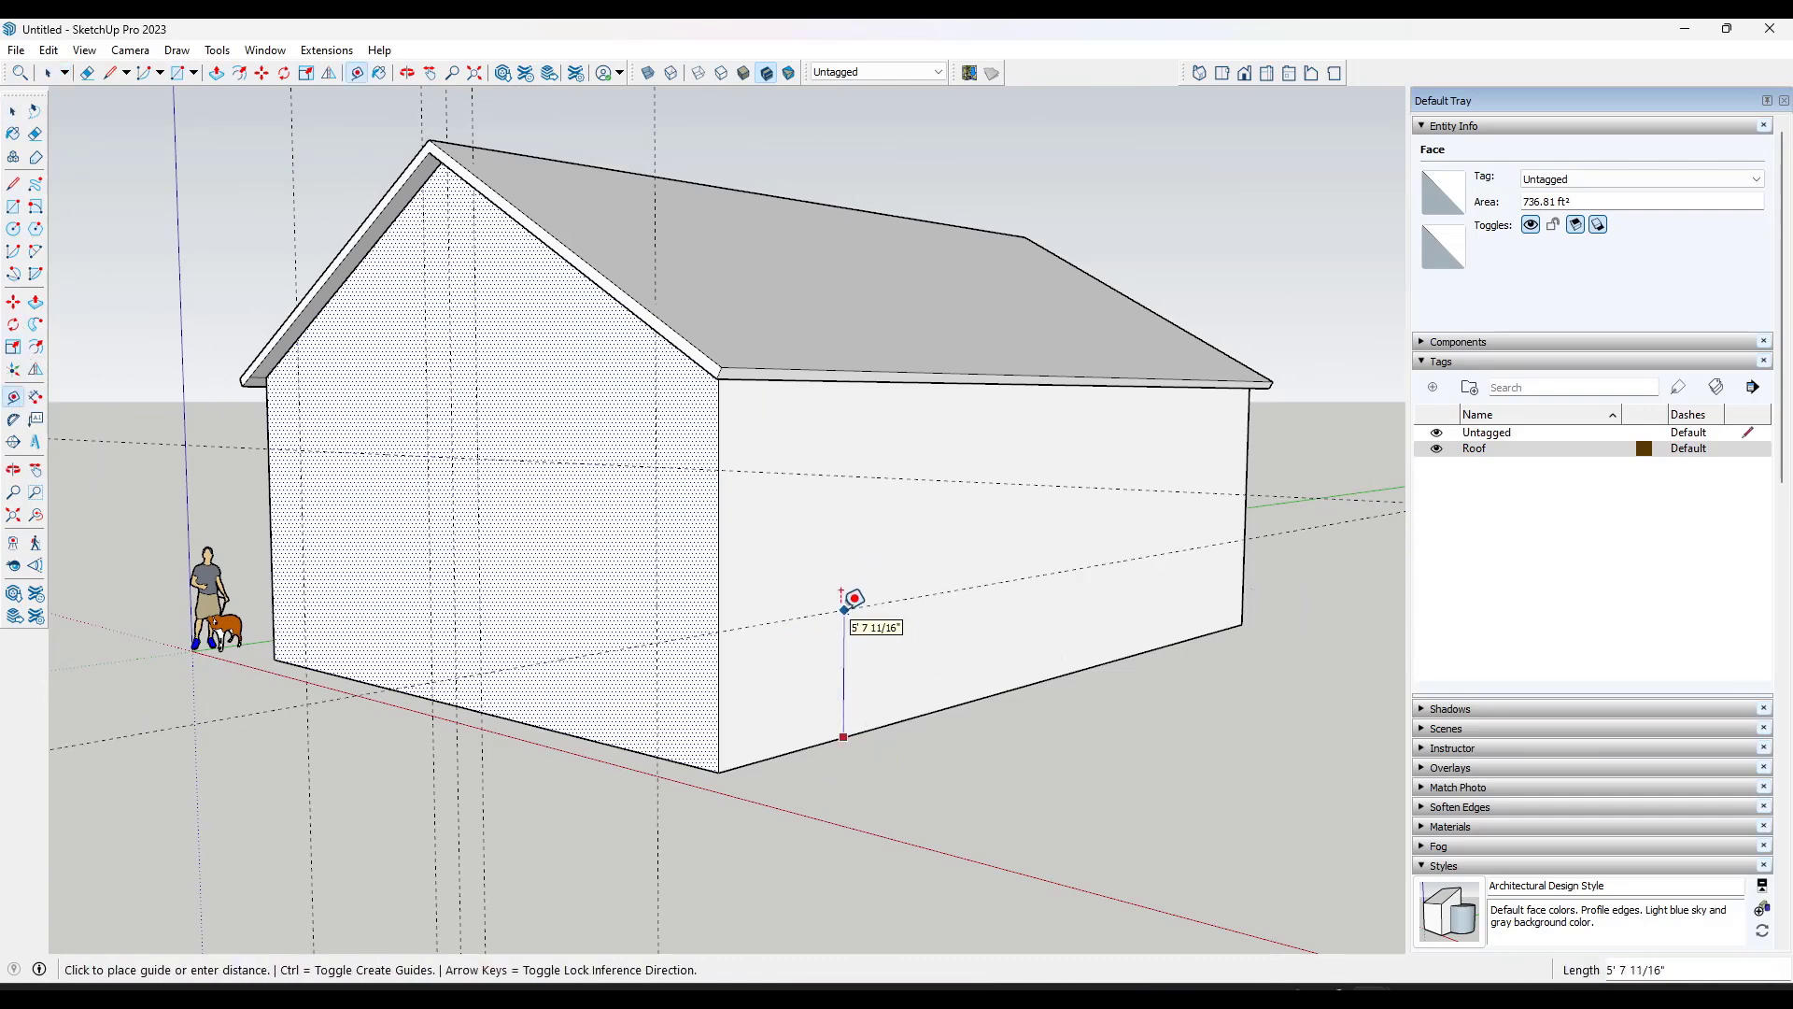
type("3'")
key("Return")
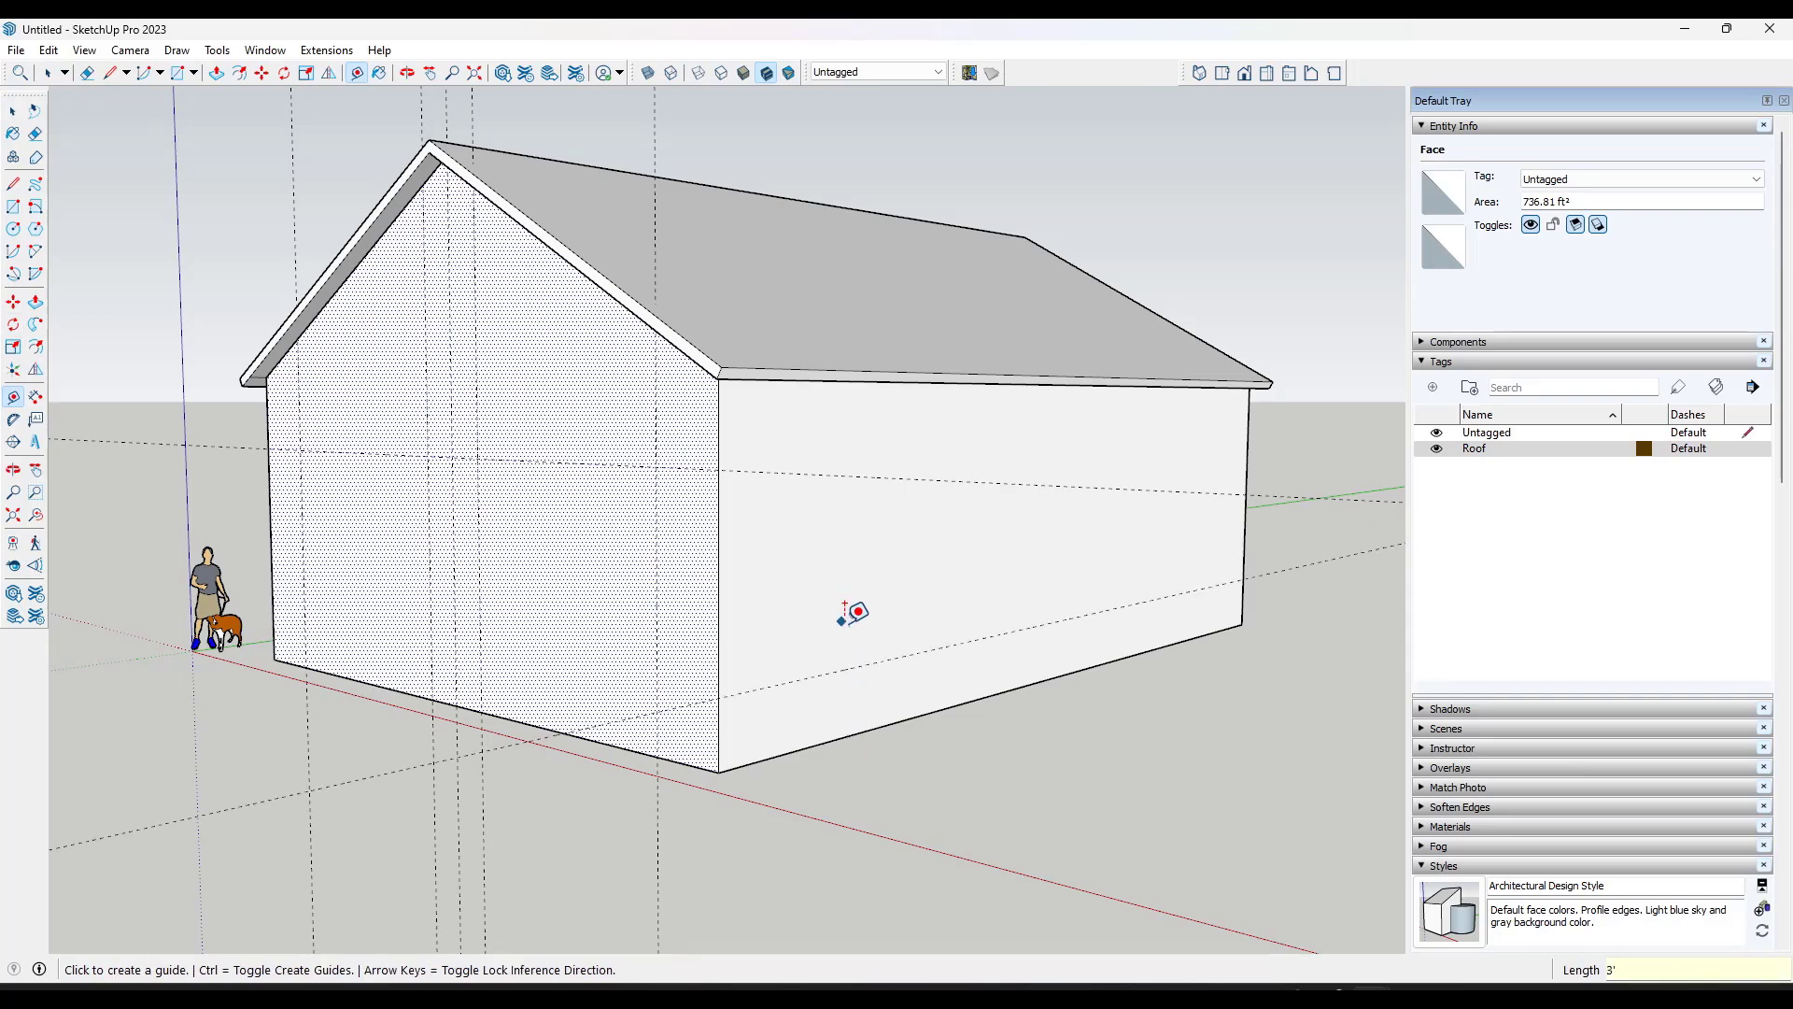
left_click(873, 662)
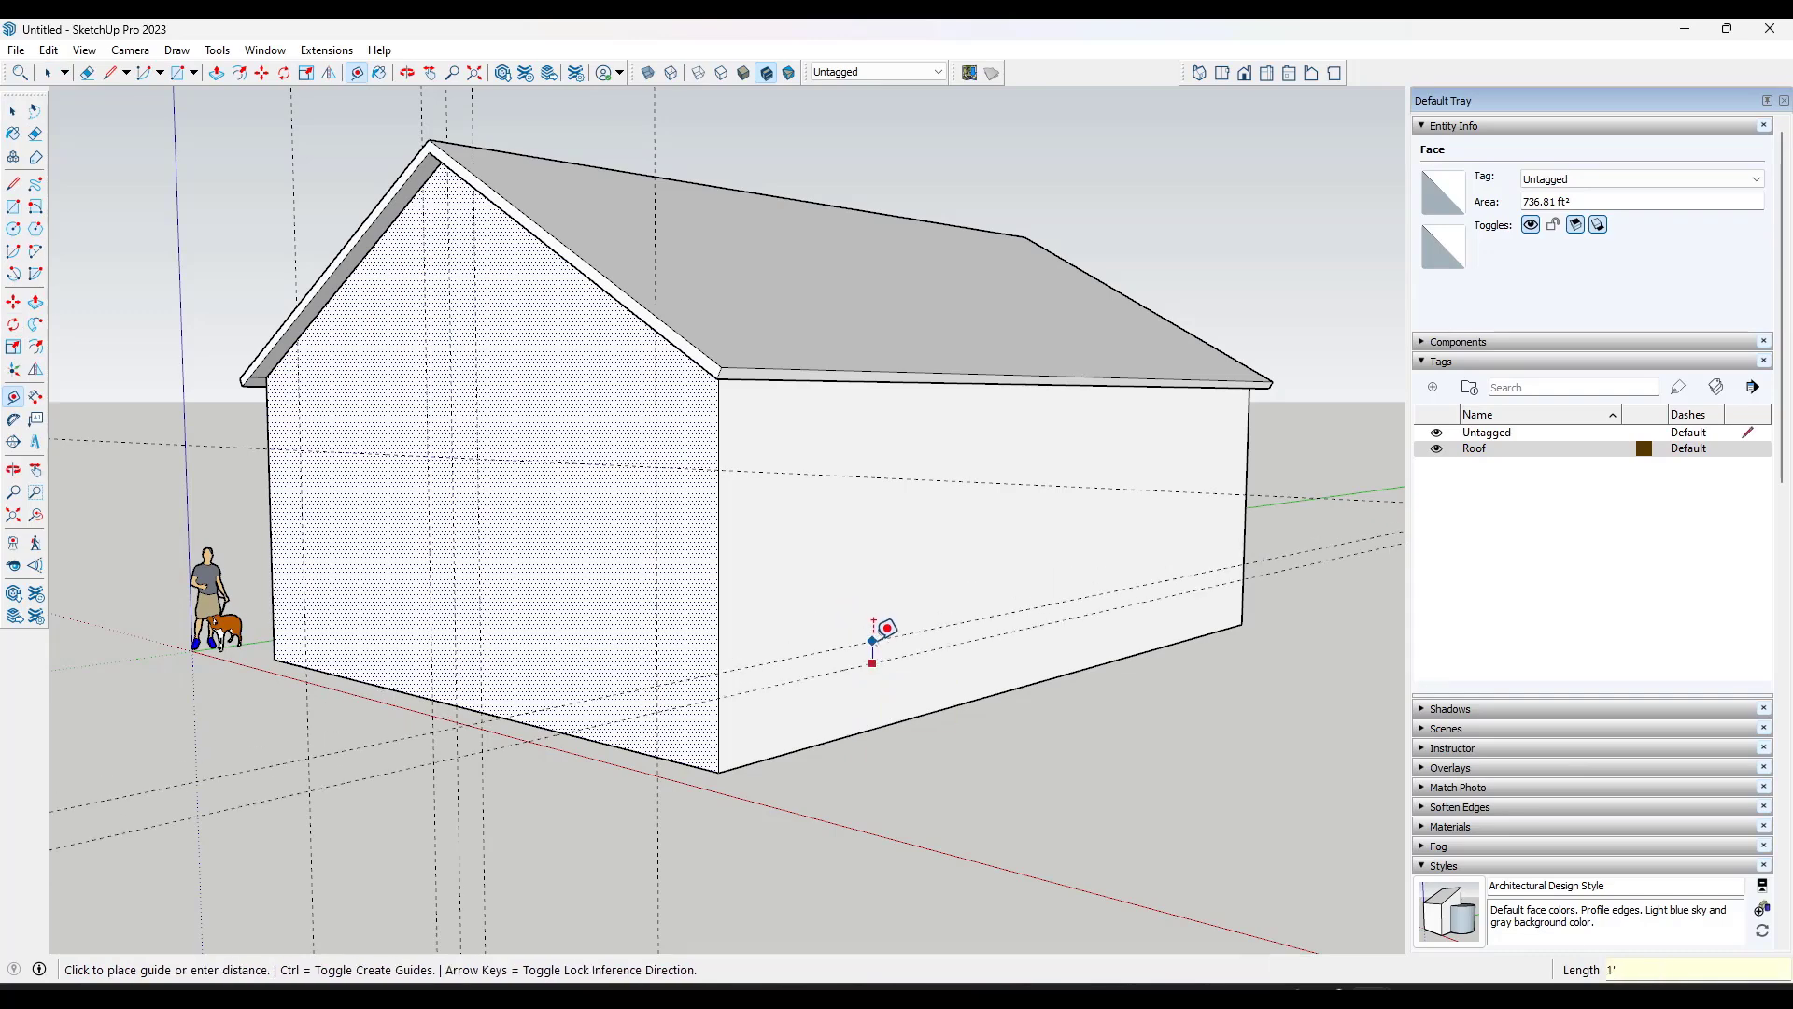
key("Return")
Step: Place a guide on the side wall 6' above the upper of its two low guides
left_click(876, 628)
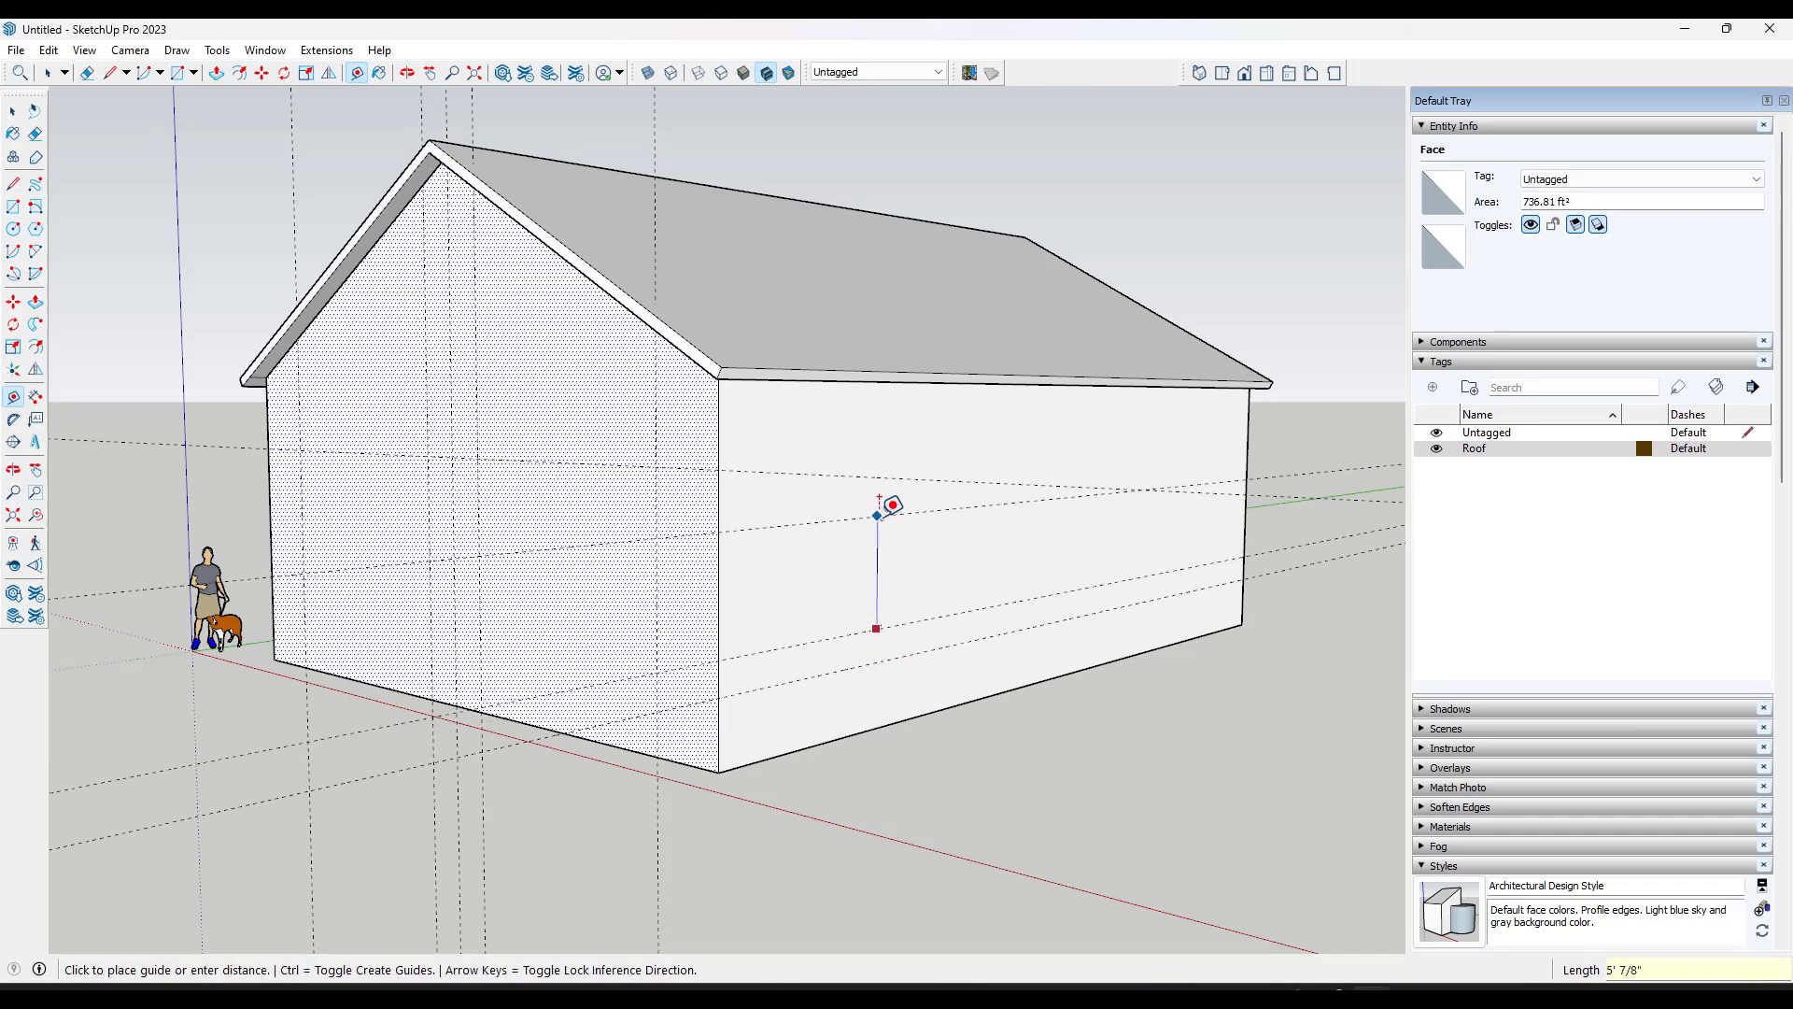
left_click(885, 509)
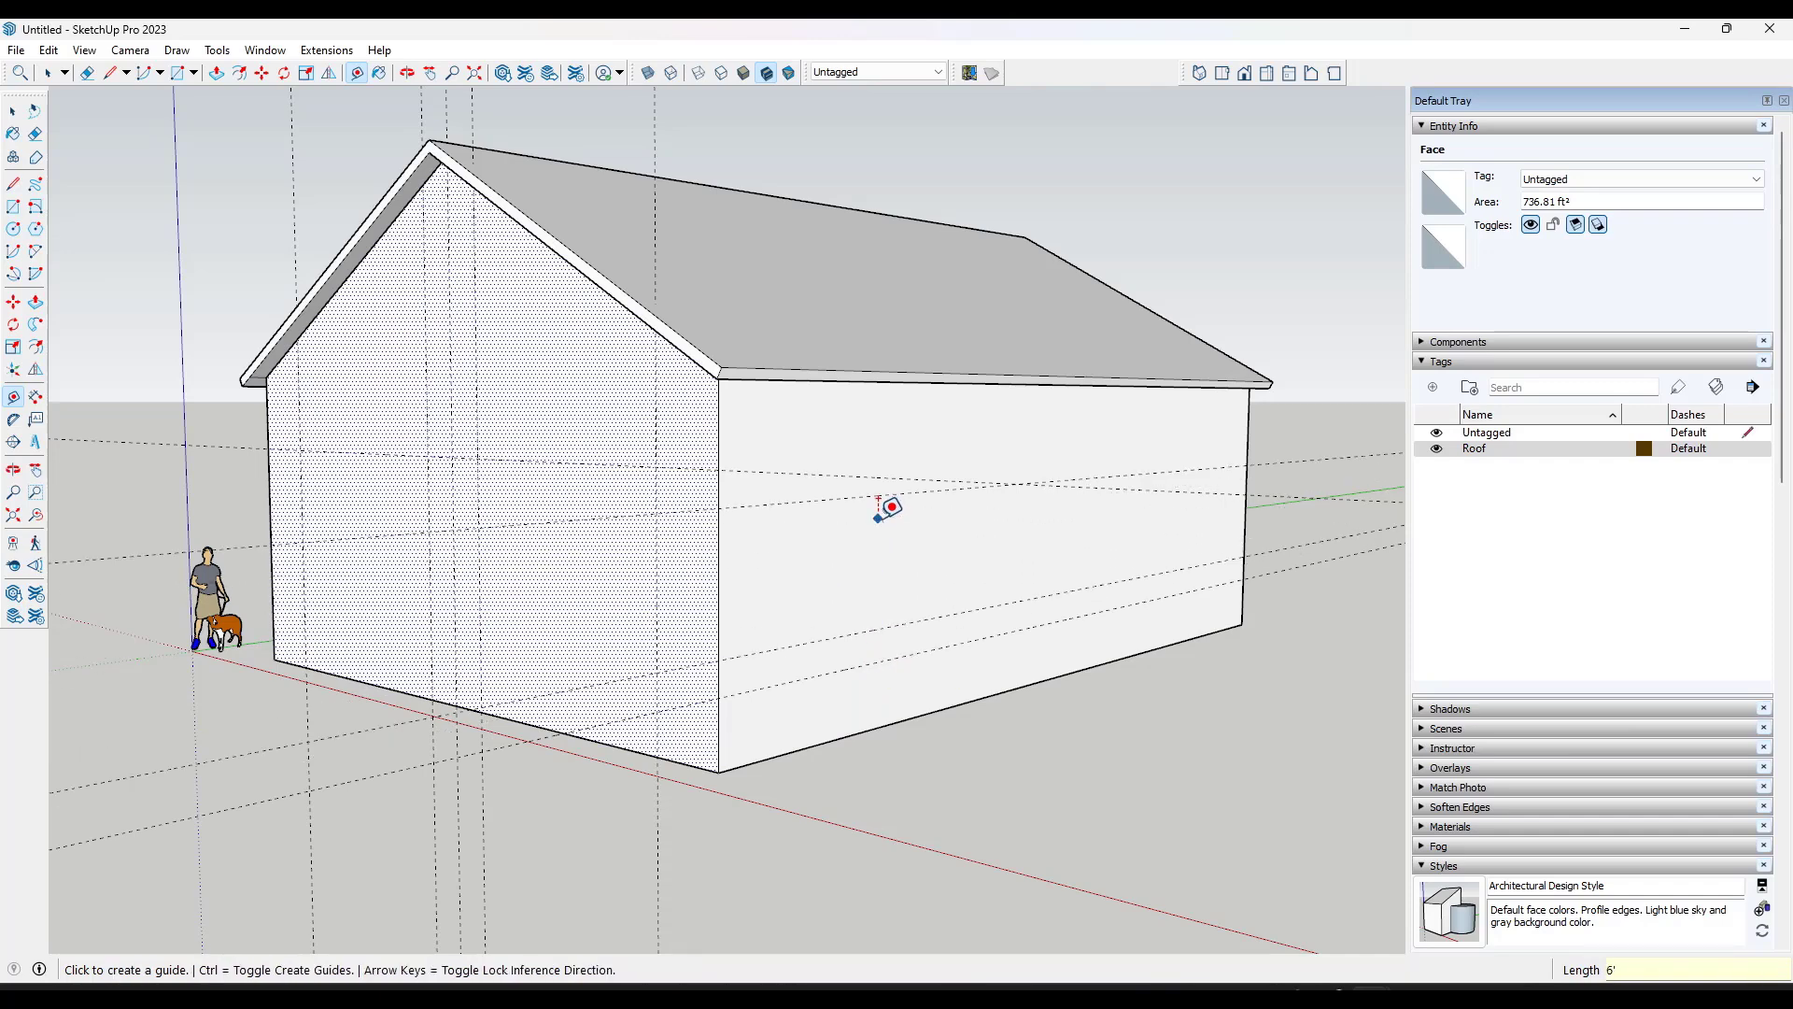
middle_click_drag(895, 572, 821, 461)
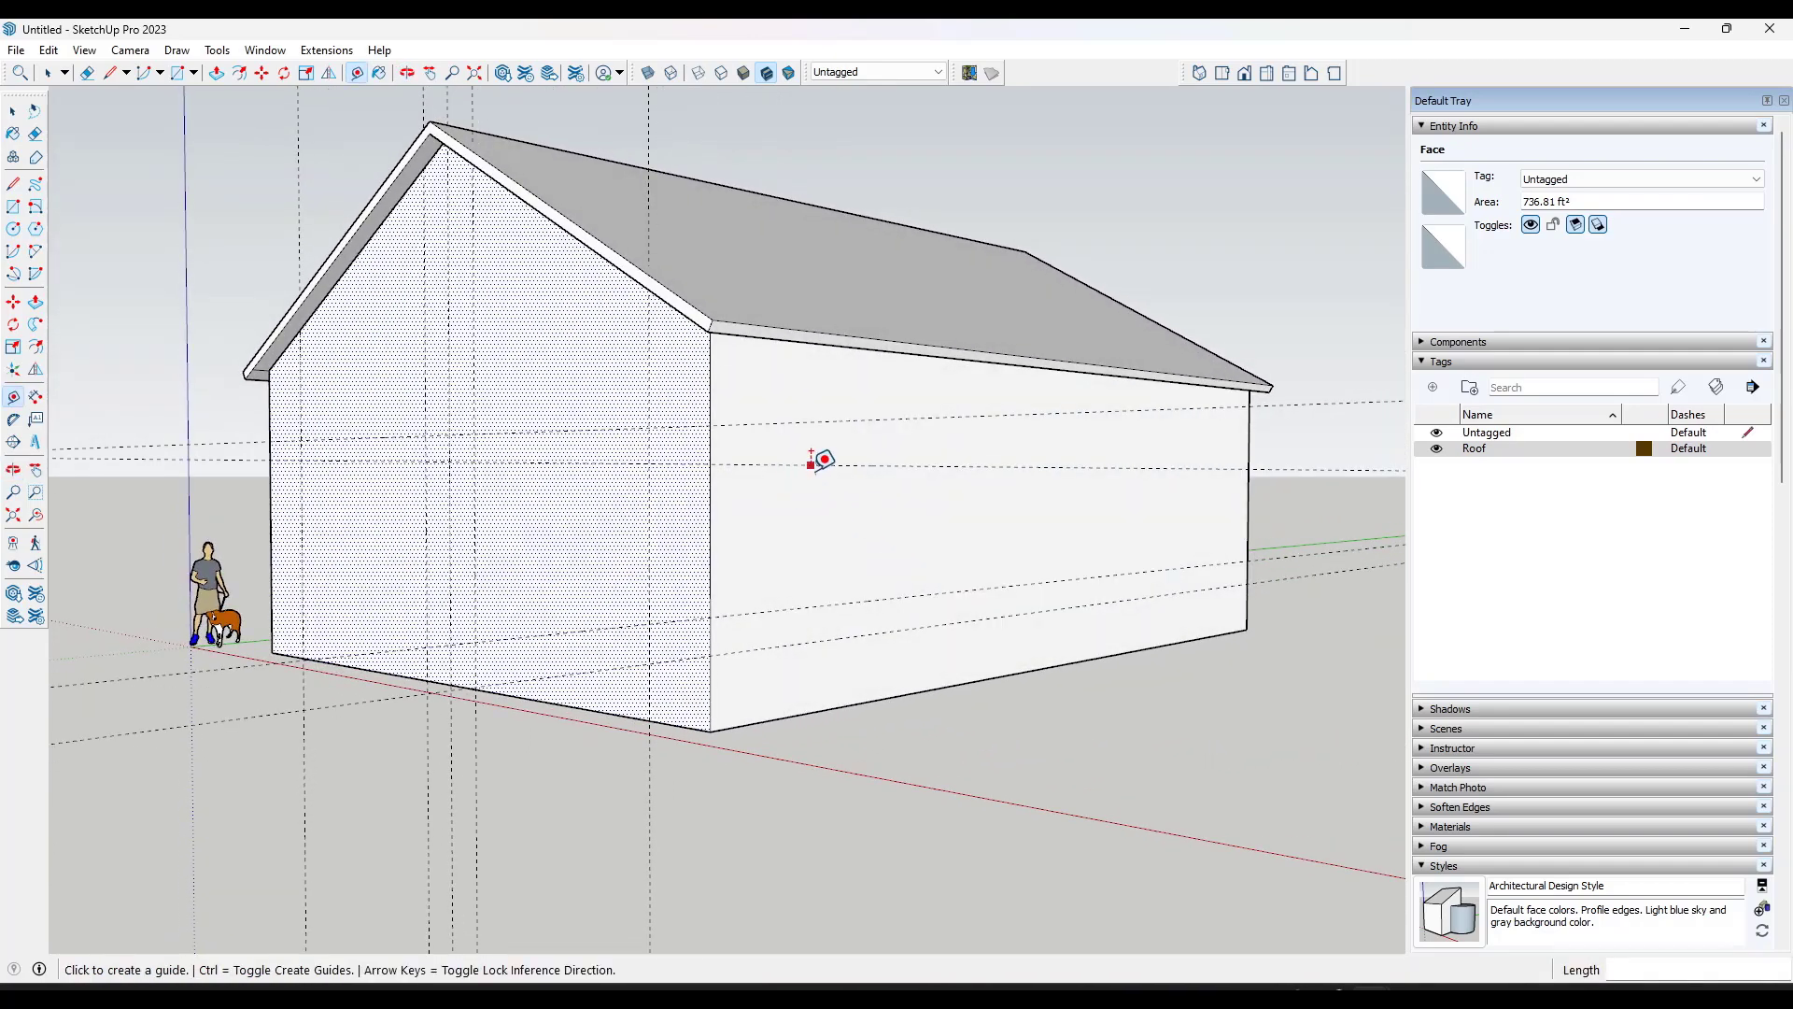
Step: Draw two 12' by 12' door rectangles on the front gable wall from its base edge, following the guide intersections
scroll(949, 572, "down", 2)
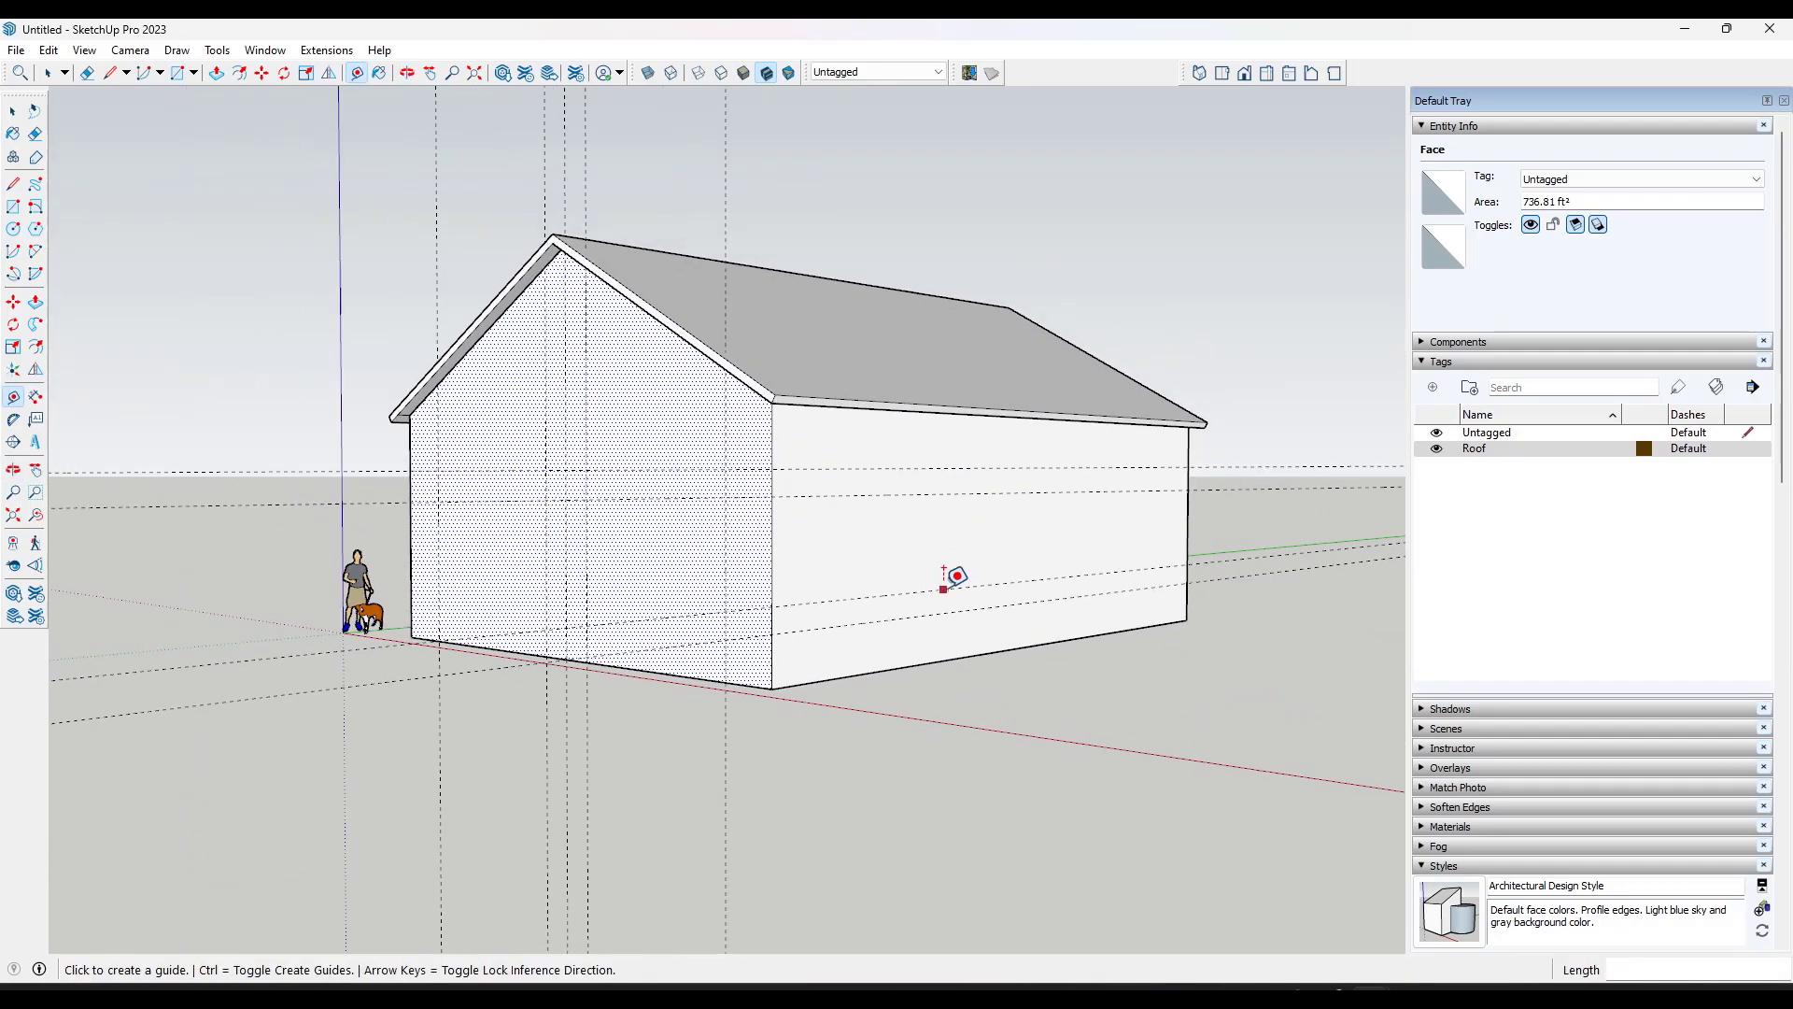
scroll(845, 588, "down", 1)
key("r")
middle_click_drag(639, 634, 615, 687)
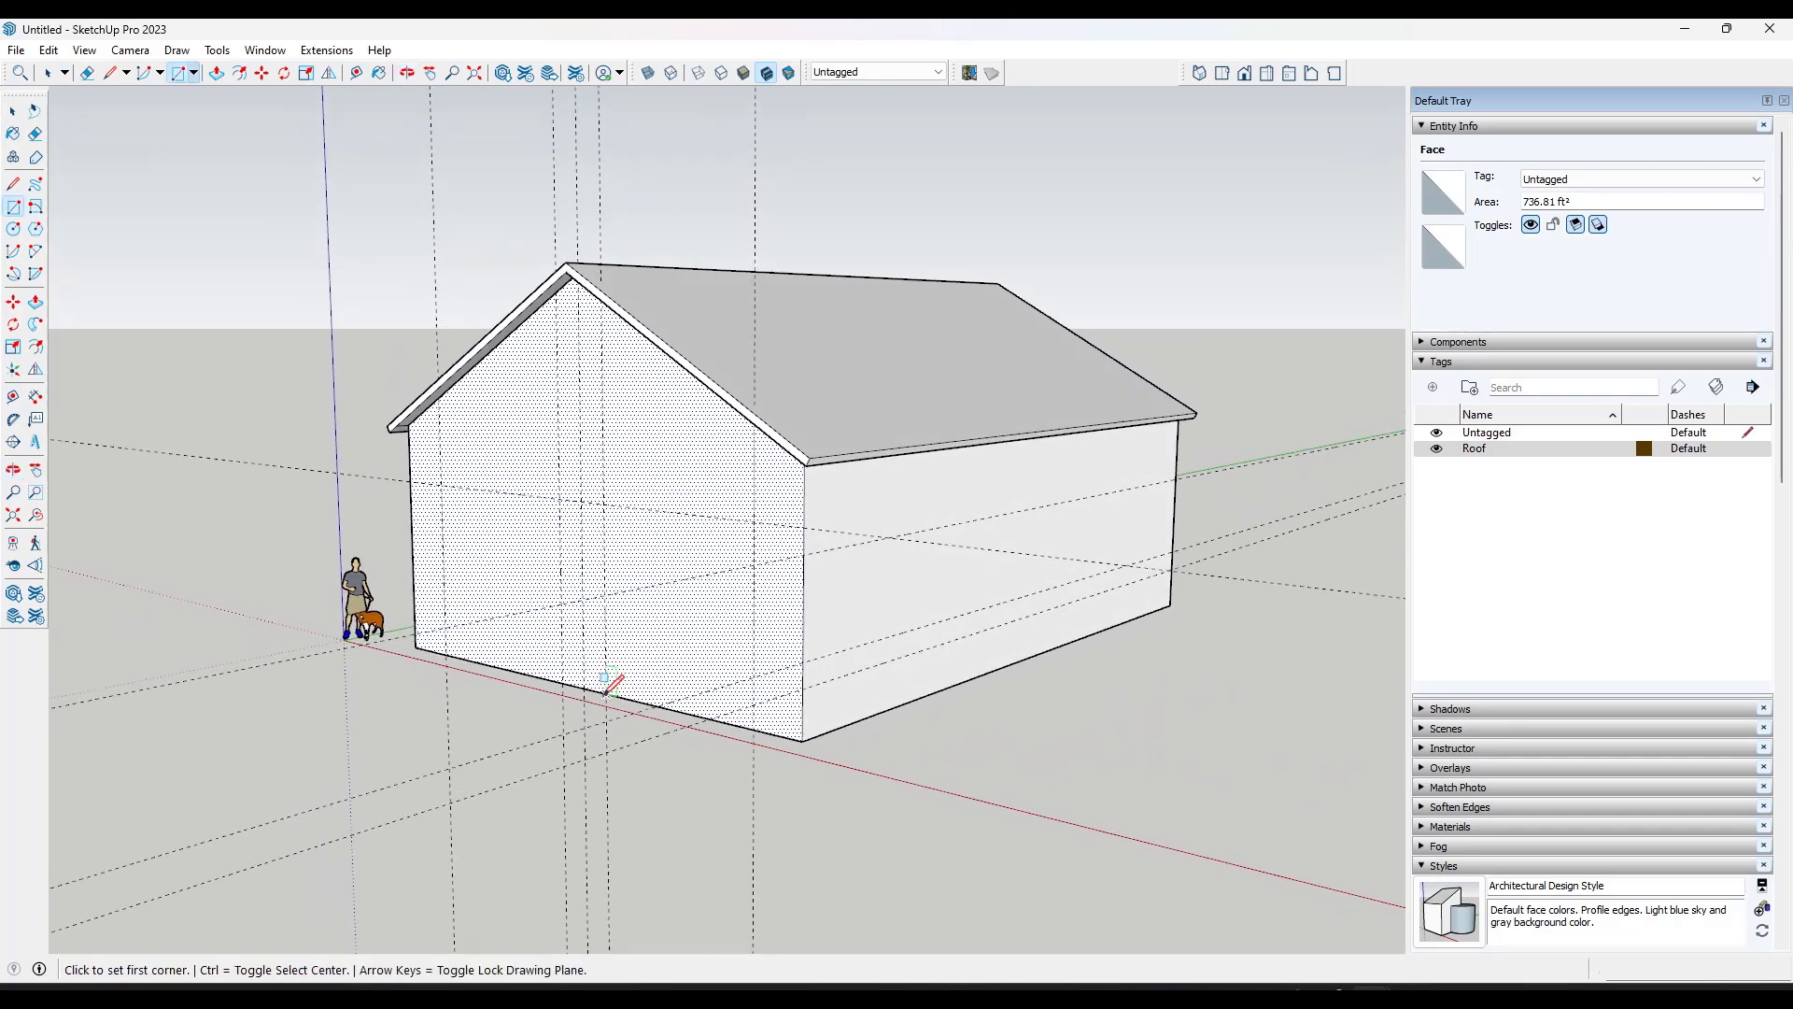
left_click(607, 694)
left_click(756, 520)
left_click(562, 682)
left_click(442, 484)
key("space")
Step: Push both garage door faces 4" through the front wall to cut the openings
key("p")
left_click(689, 545)
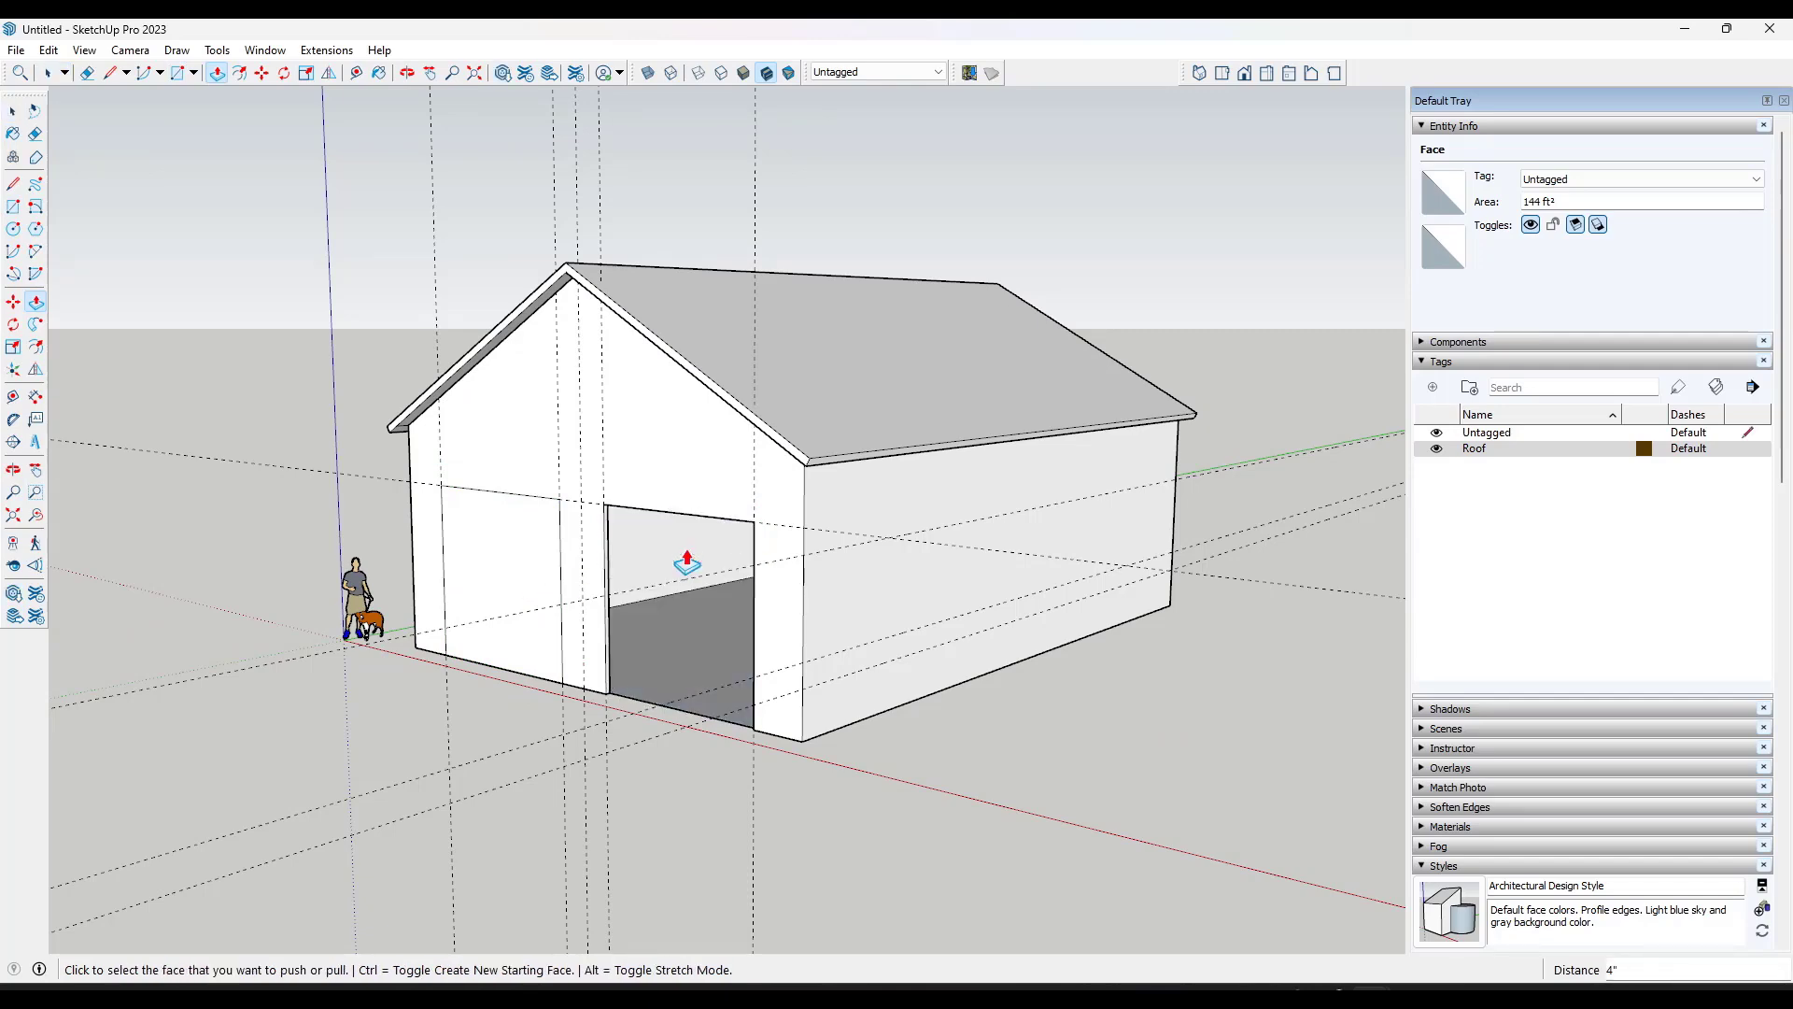
left_click(488, 560)
left_click(513, 557)
mouse_move(943, 569)
middle_mouse_down()
mouse_move(961, 569)
mouse_move(924, 589)
middle_mouse_up()
key("space")
scroll(940, 605, "up", 3)
middle_click_drag(592, 548, 641, 553)
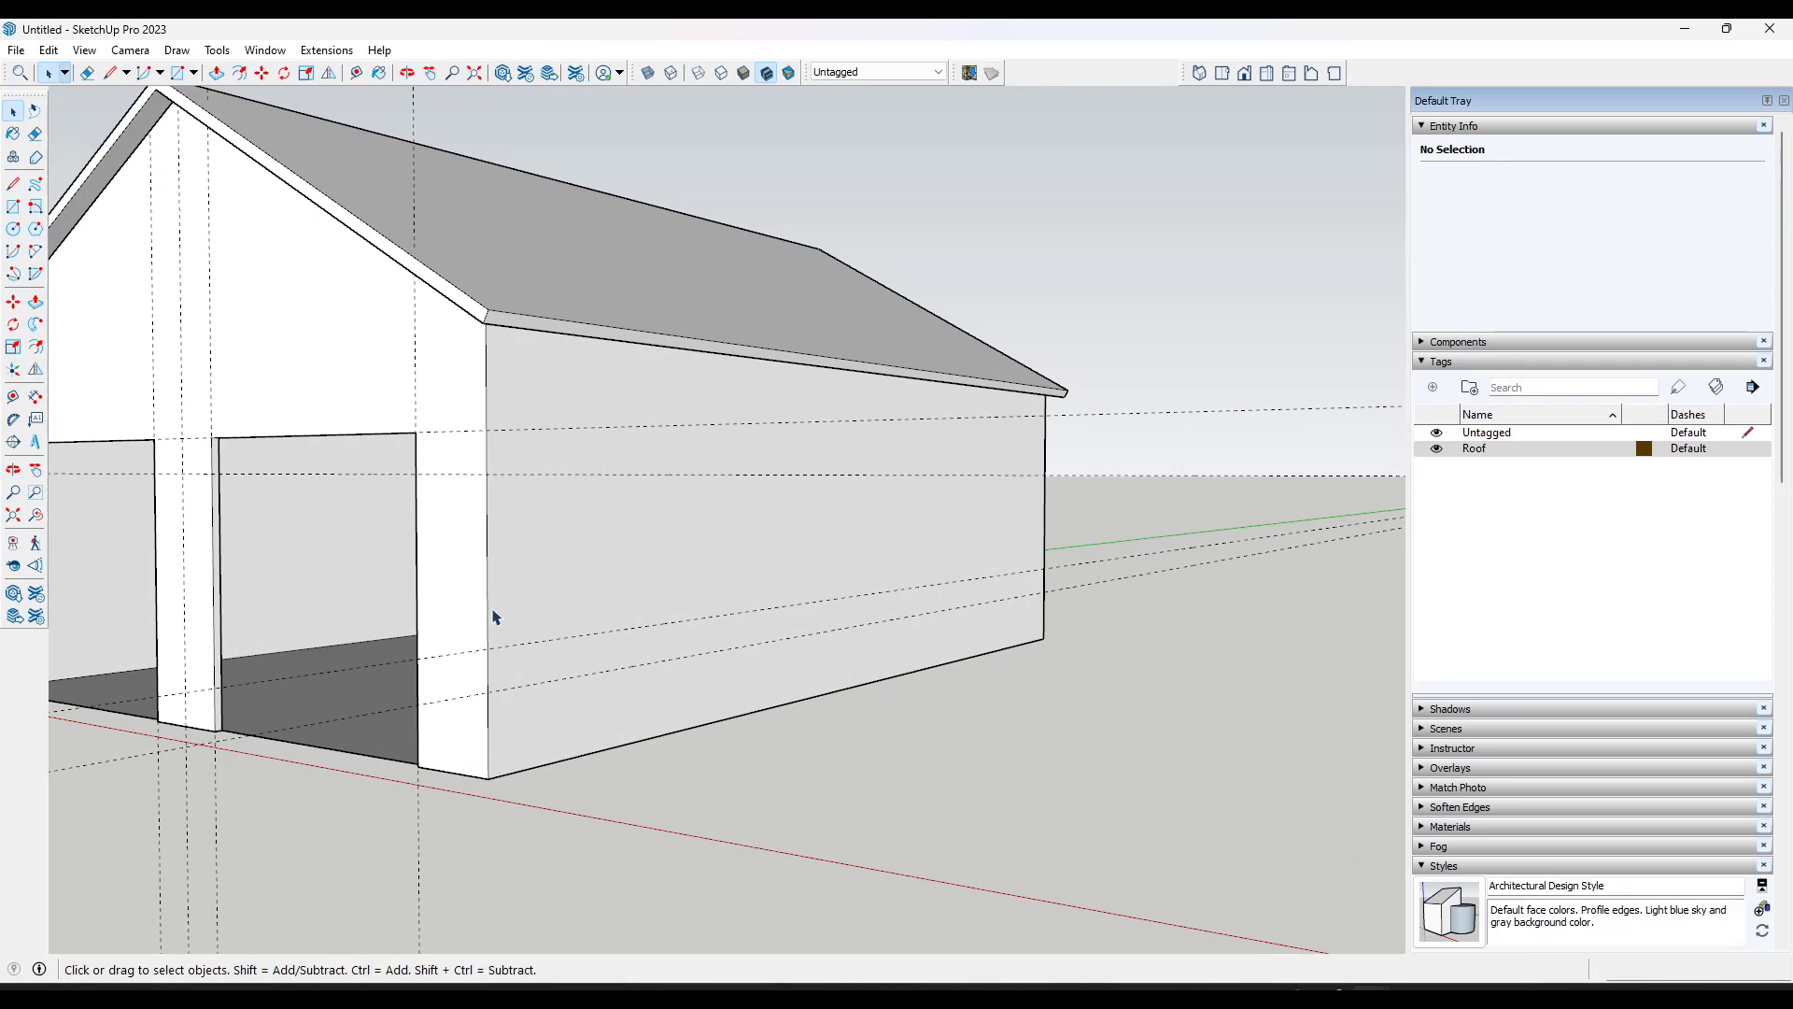
key("l")
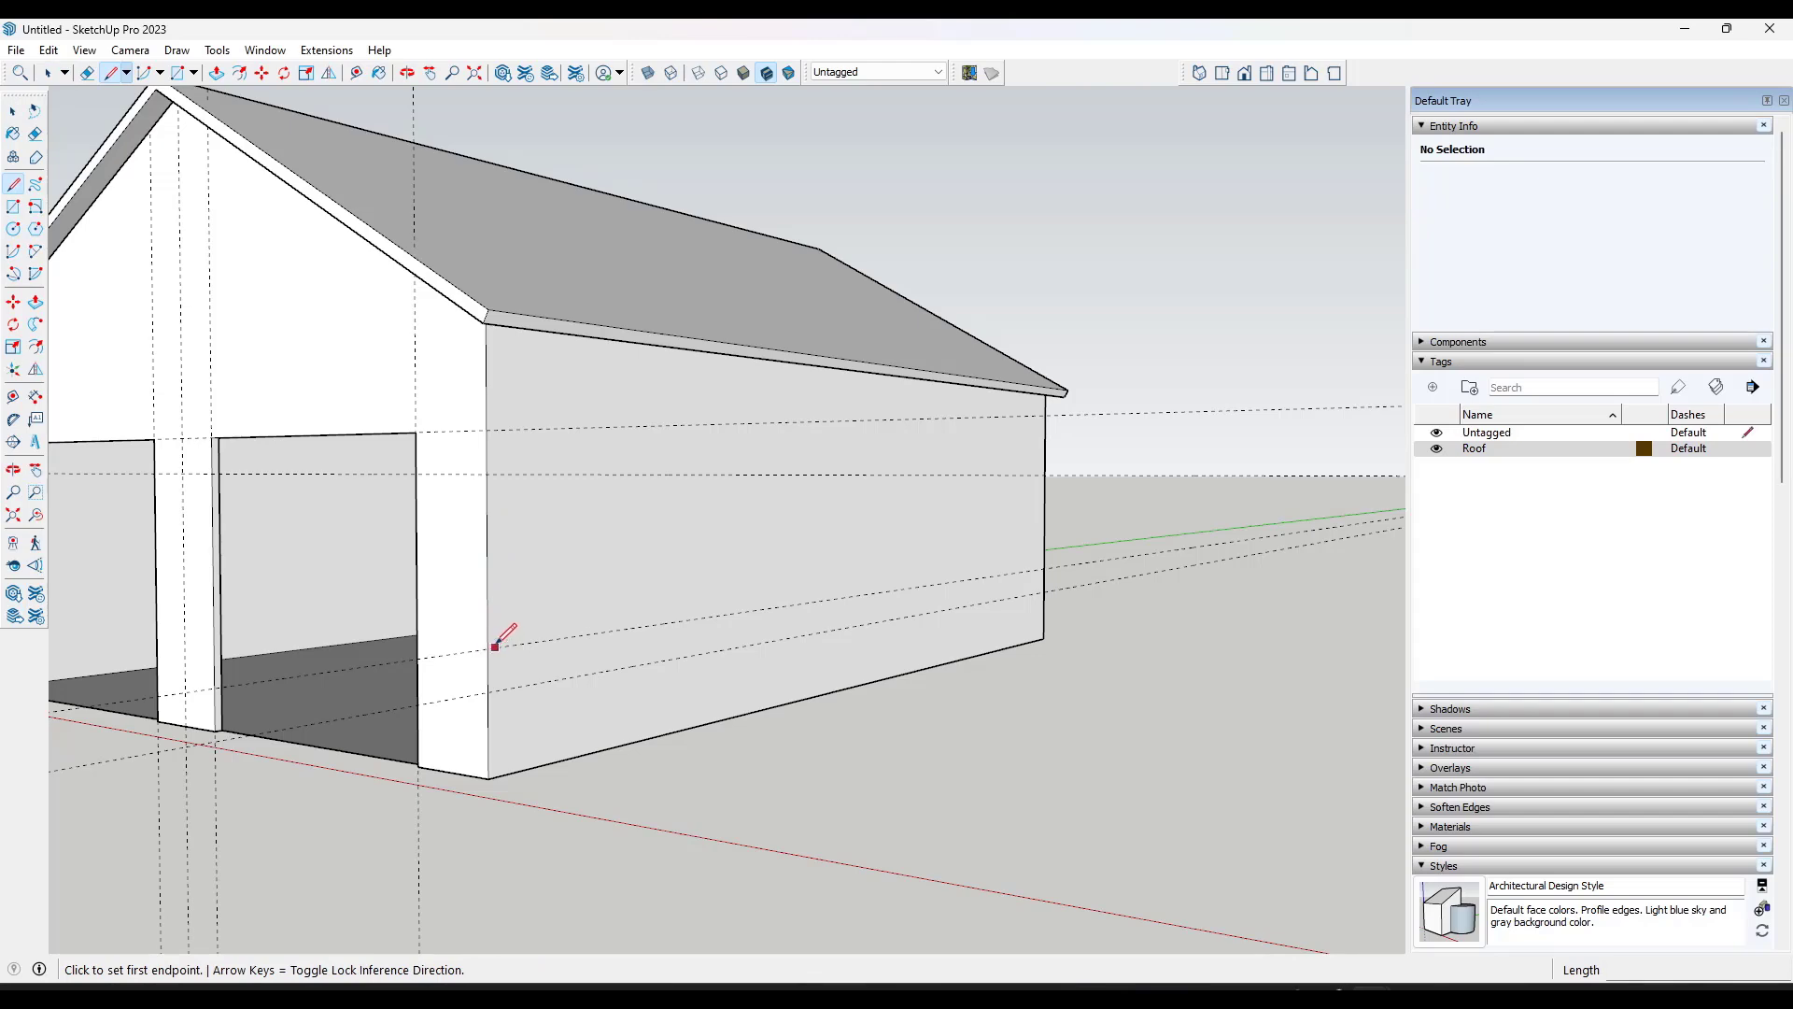
scroll(494, 647, "up", 4)
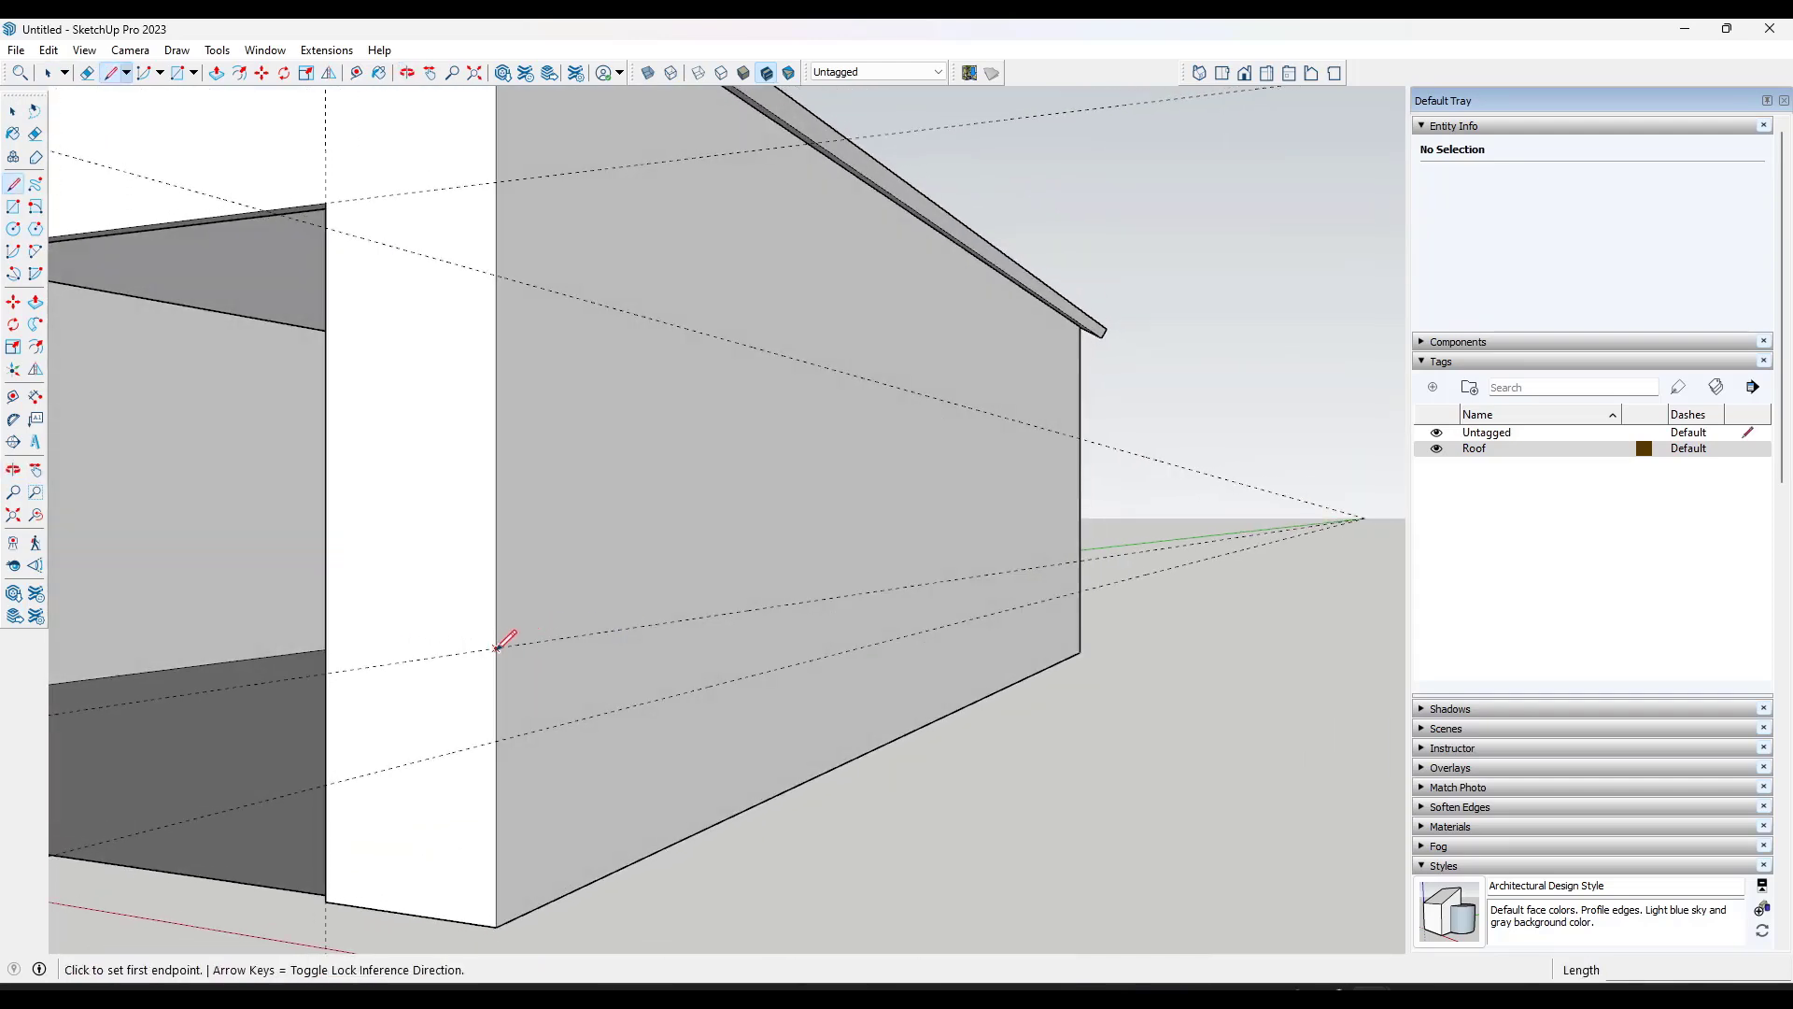
left_click(496, 646)
key("space")
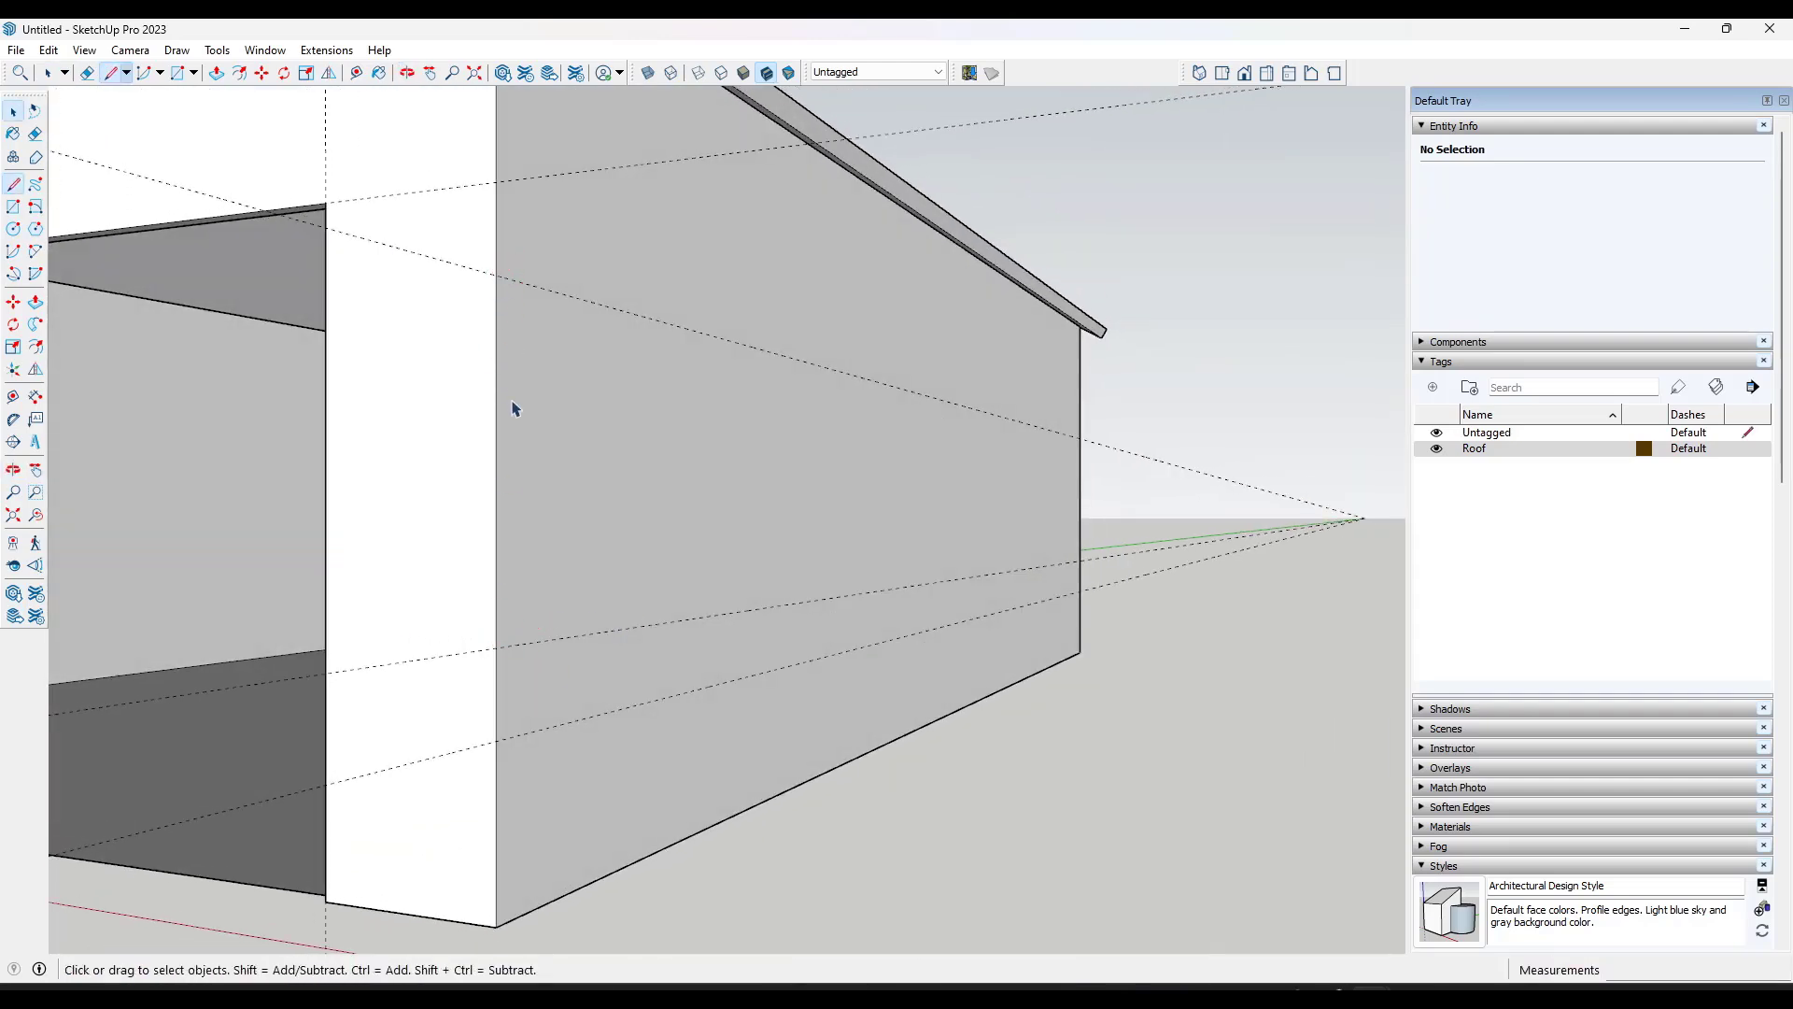
Step: Draw a 50' horizontal line across the side wall between the midpoints of its vertical corner edges
key("l")
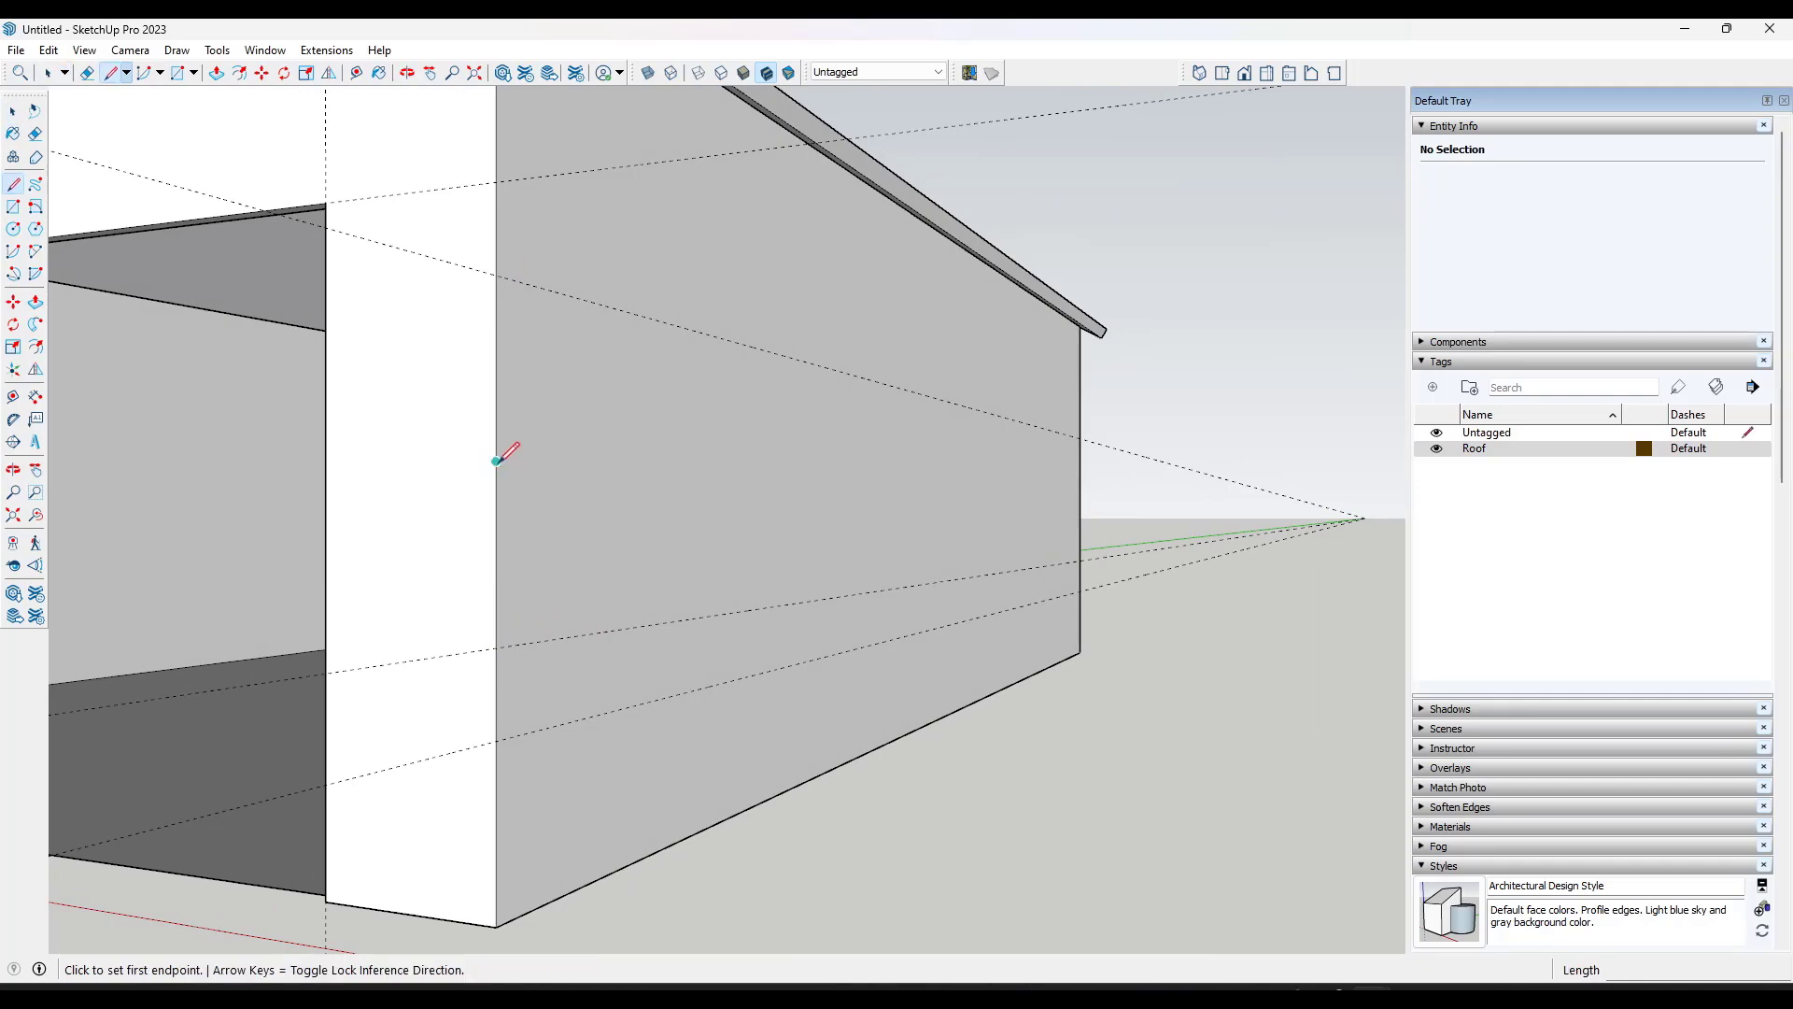
left_click(496, 460)
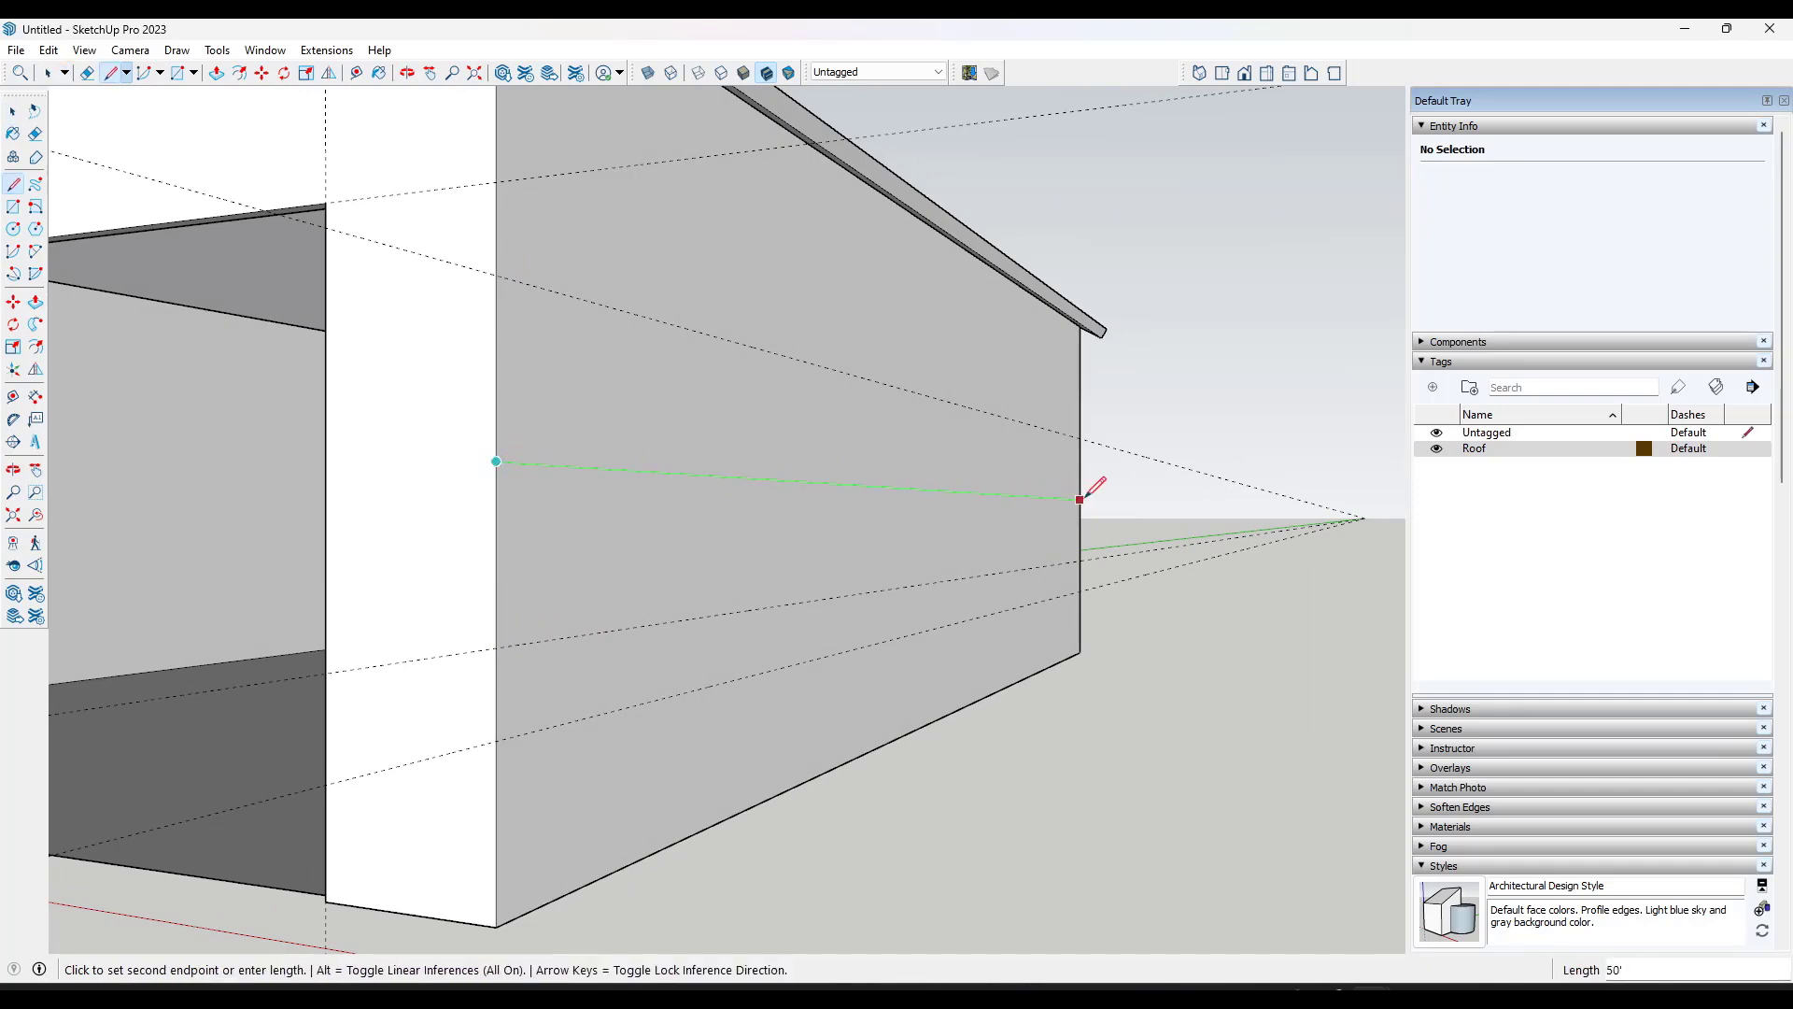
left_click(1080, 499)
Step: Divide the side wall's horizontal midline into 5 equal segments
middle_click_drag(1080, 495, 668, 536)
key("space")
right_click(641, 526)
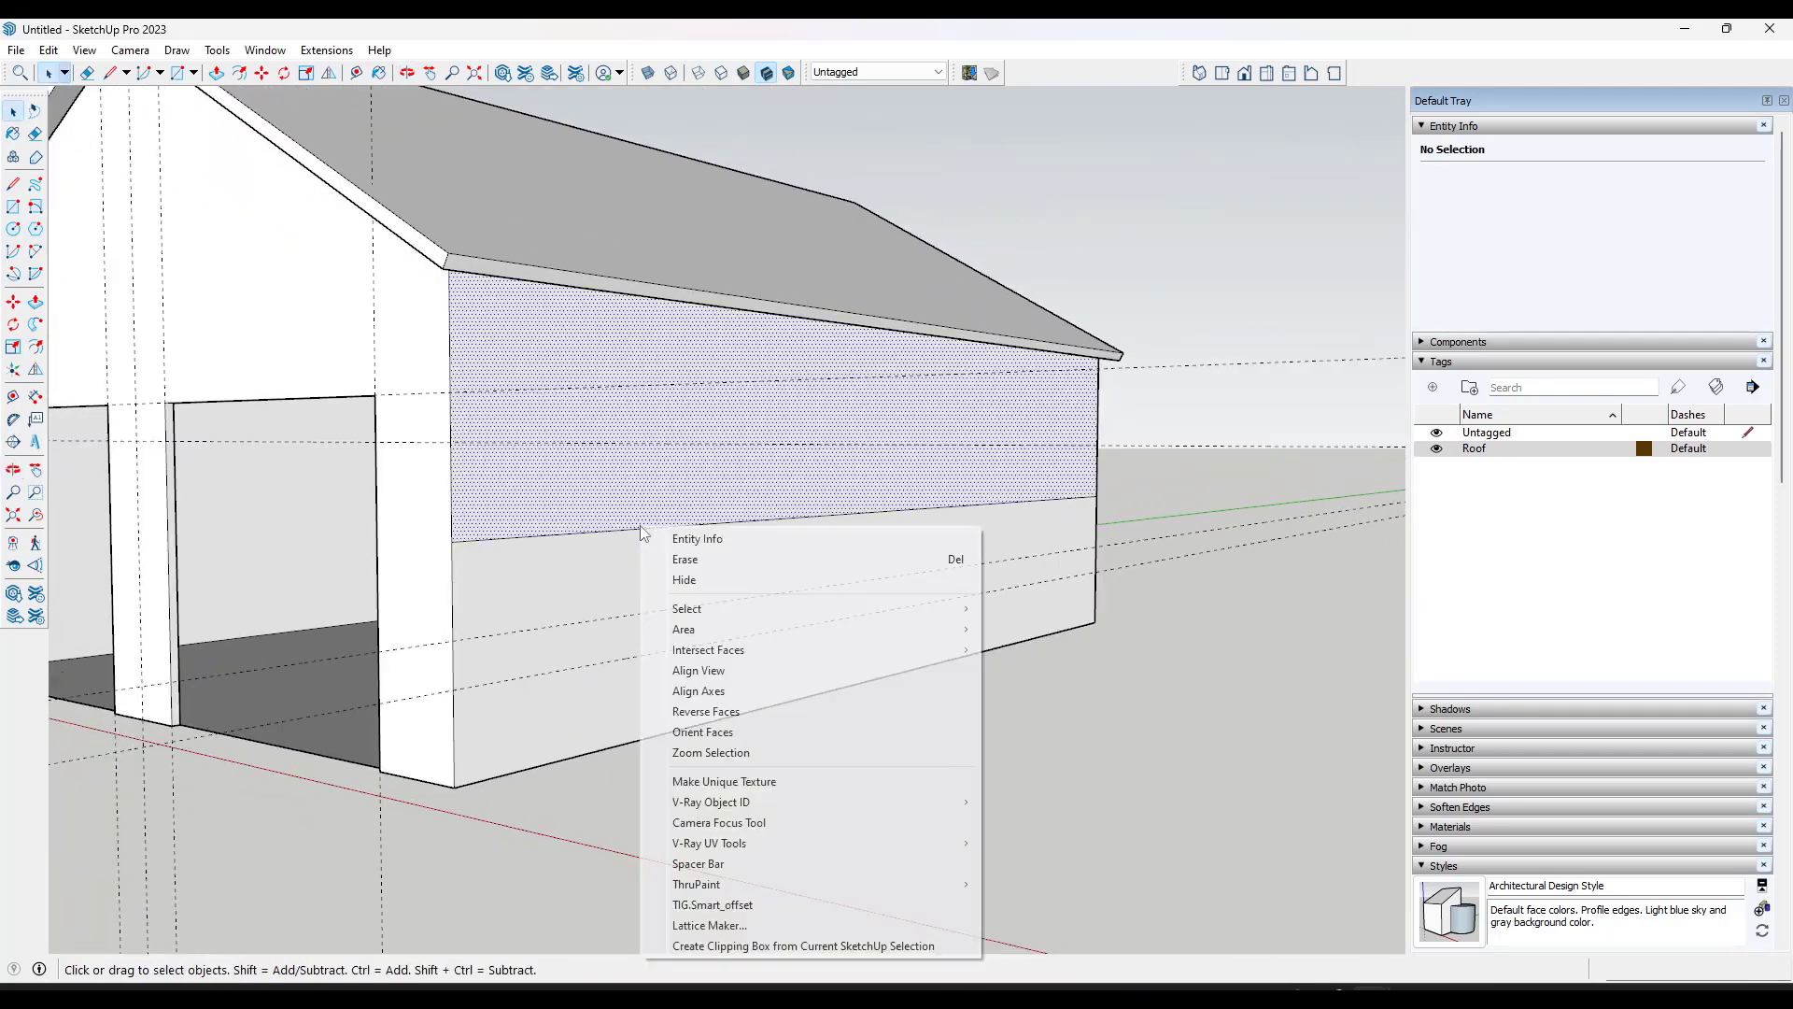
right_click(631, 529)
left_click(691, 654)
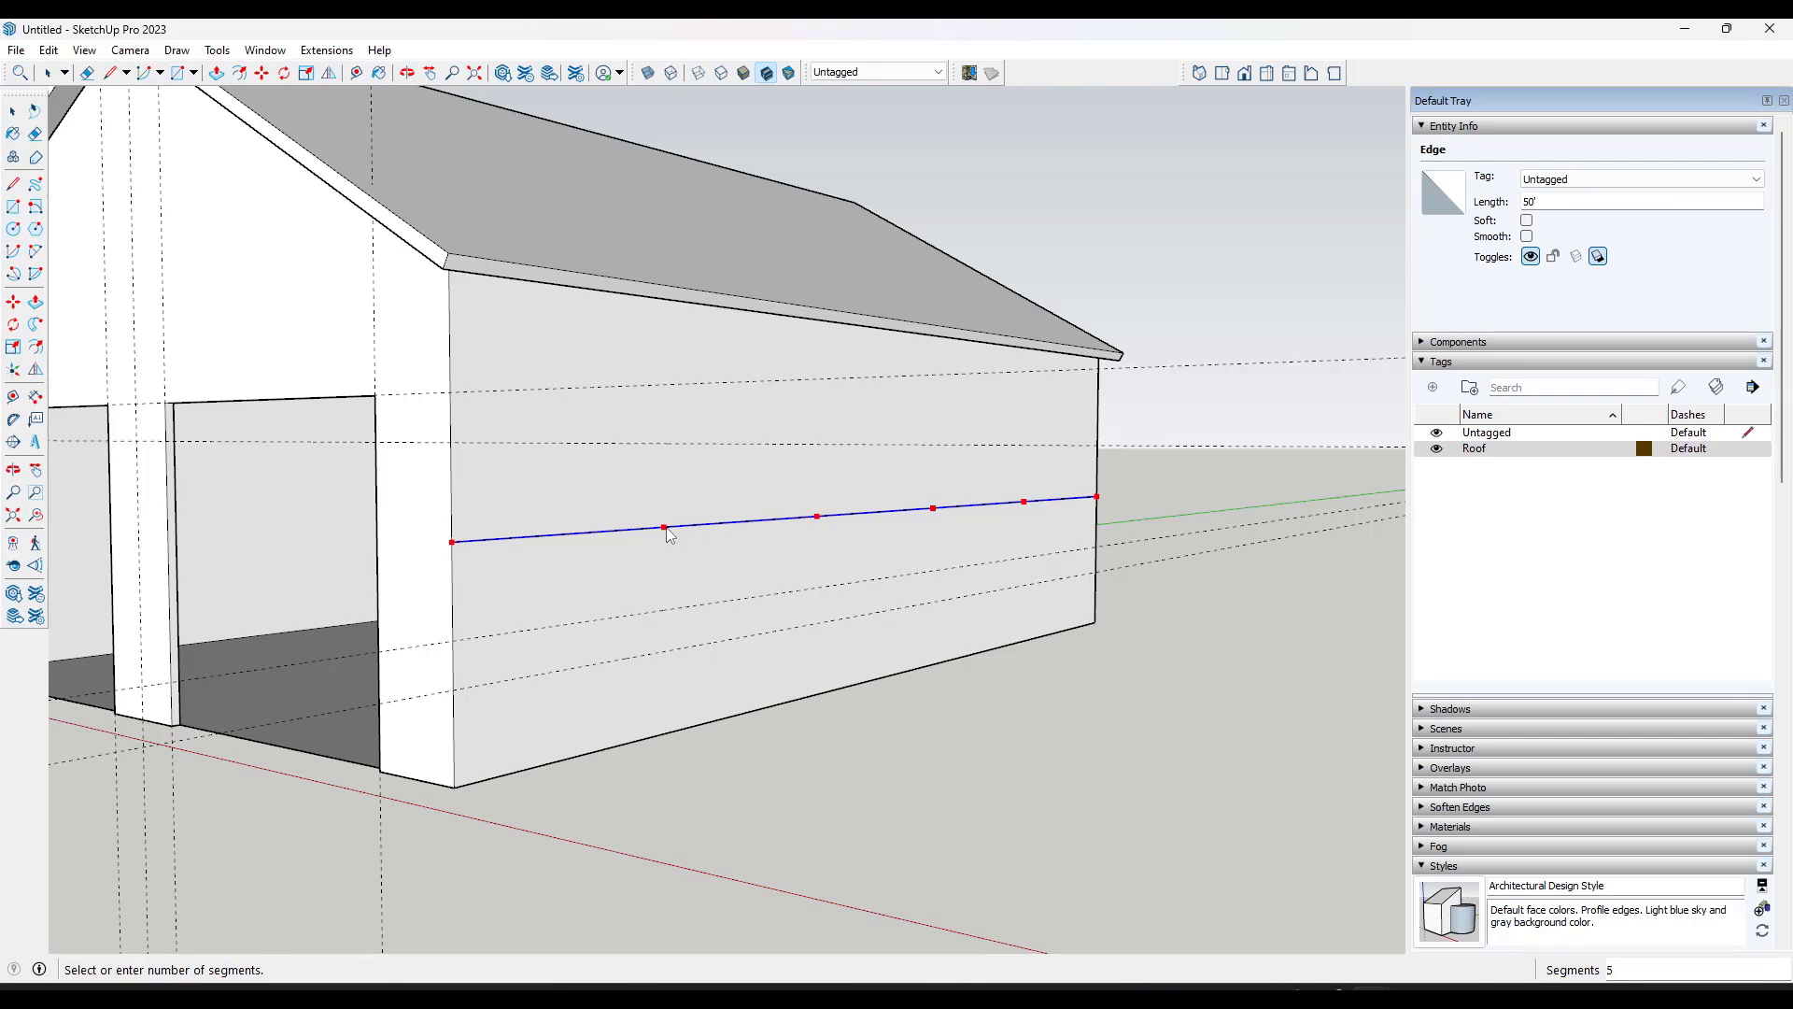
left_click(669, 535)
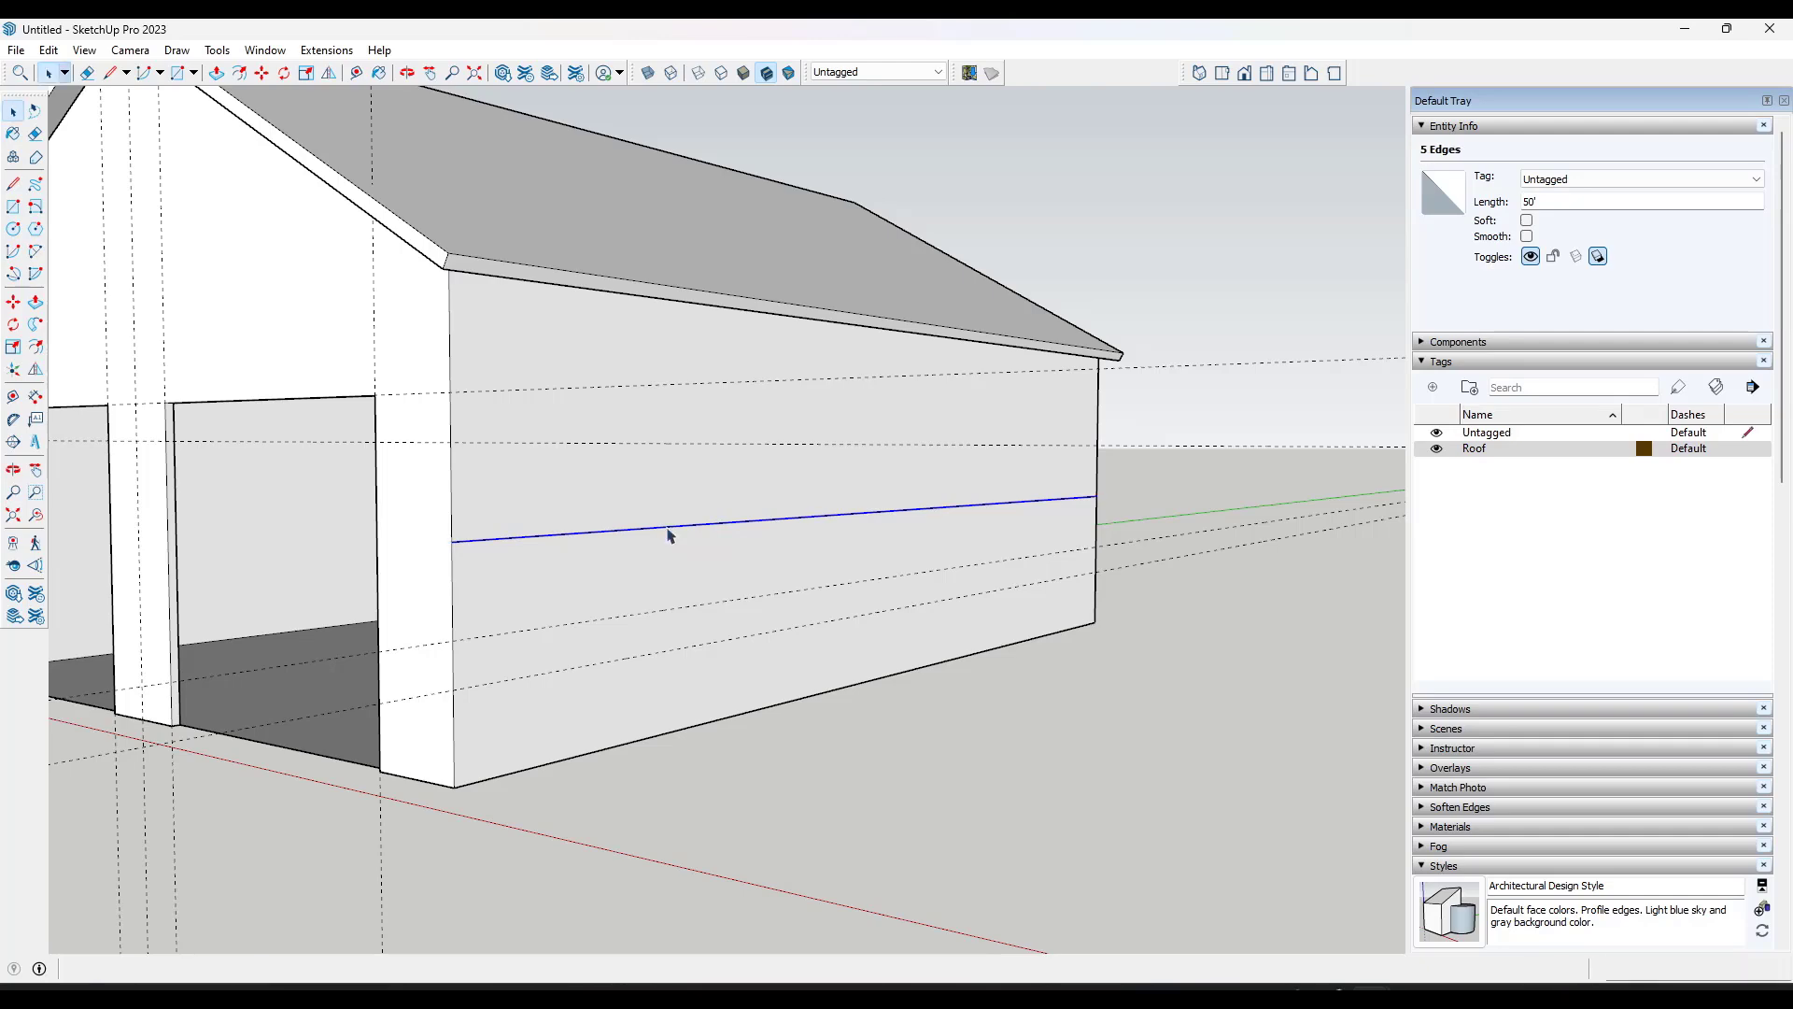
Step: Draw a window rectangle 6' high and 4' wide on the side wall, centred on the midline's first division point
middle_click_drag(820, 505, 525, 530)
key("r")
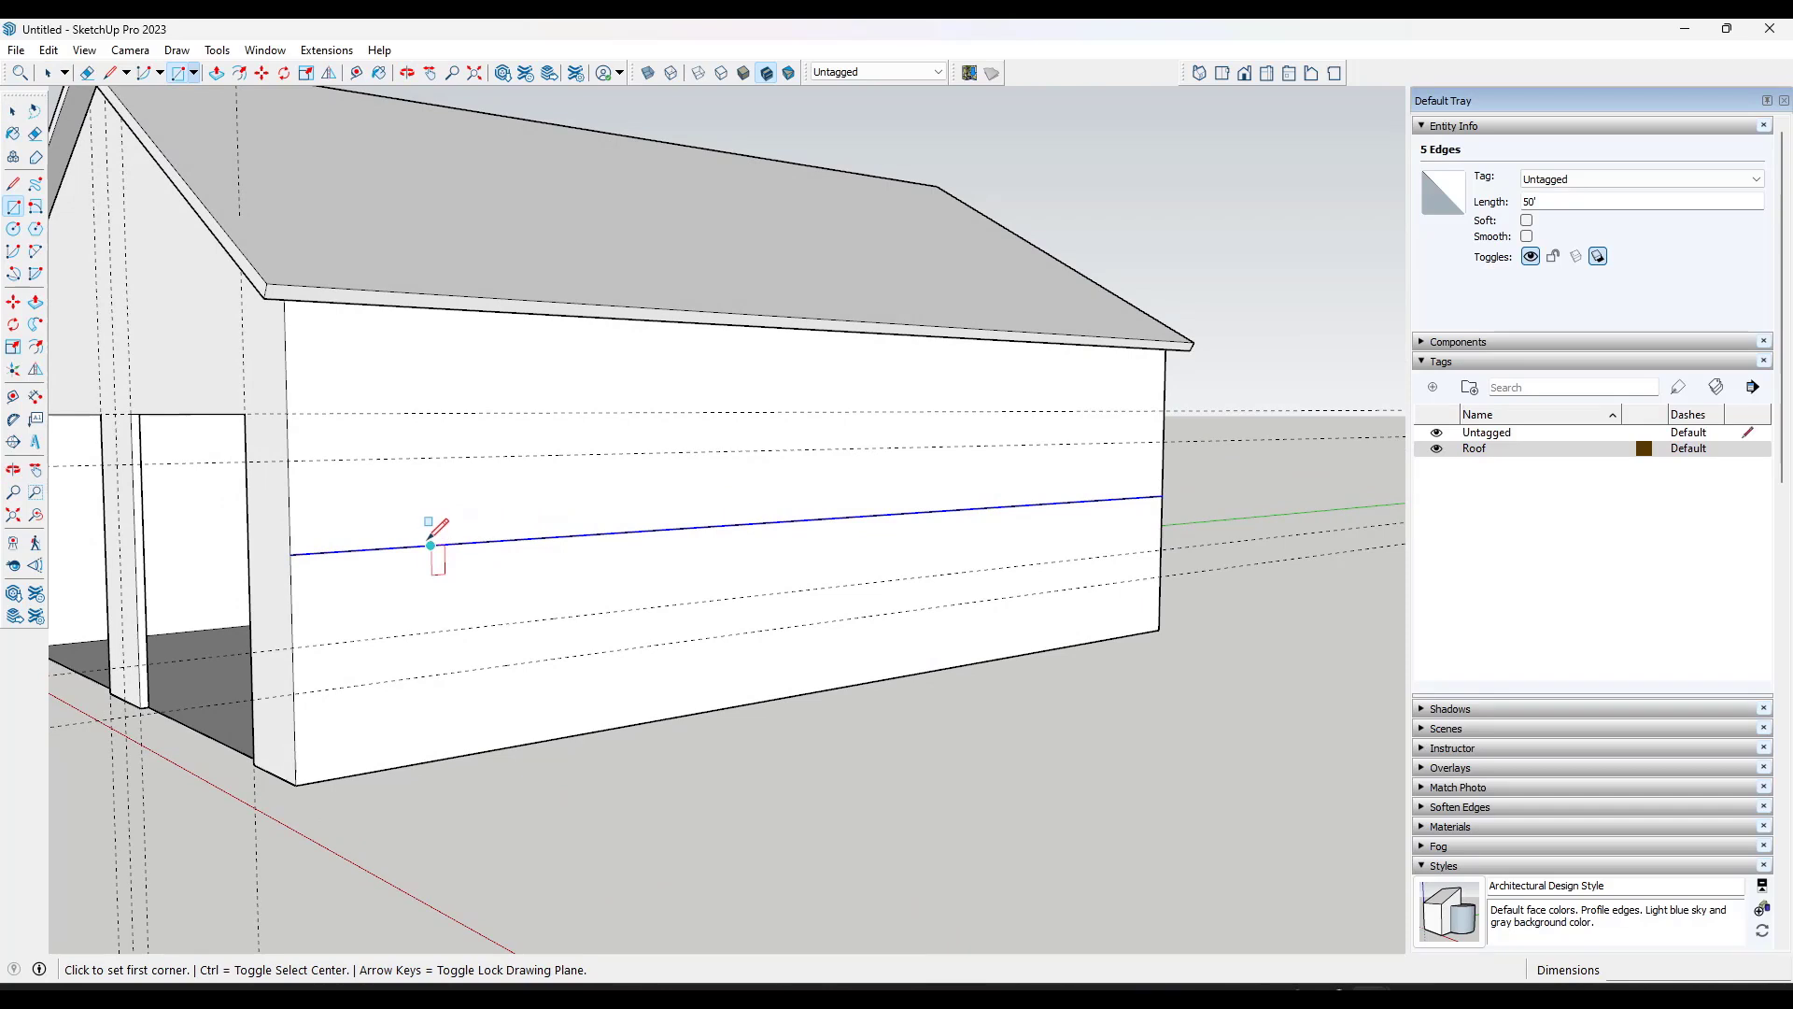
key("ctrl")
left_click(553, 537)
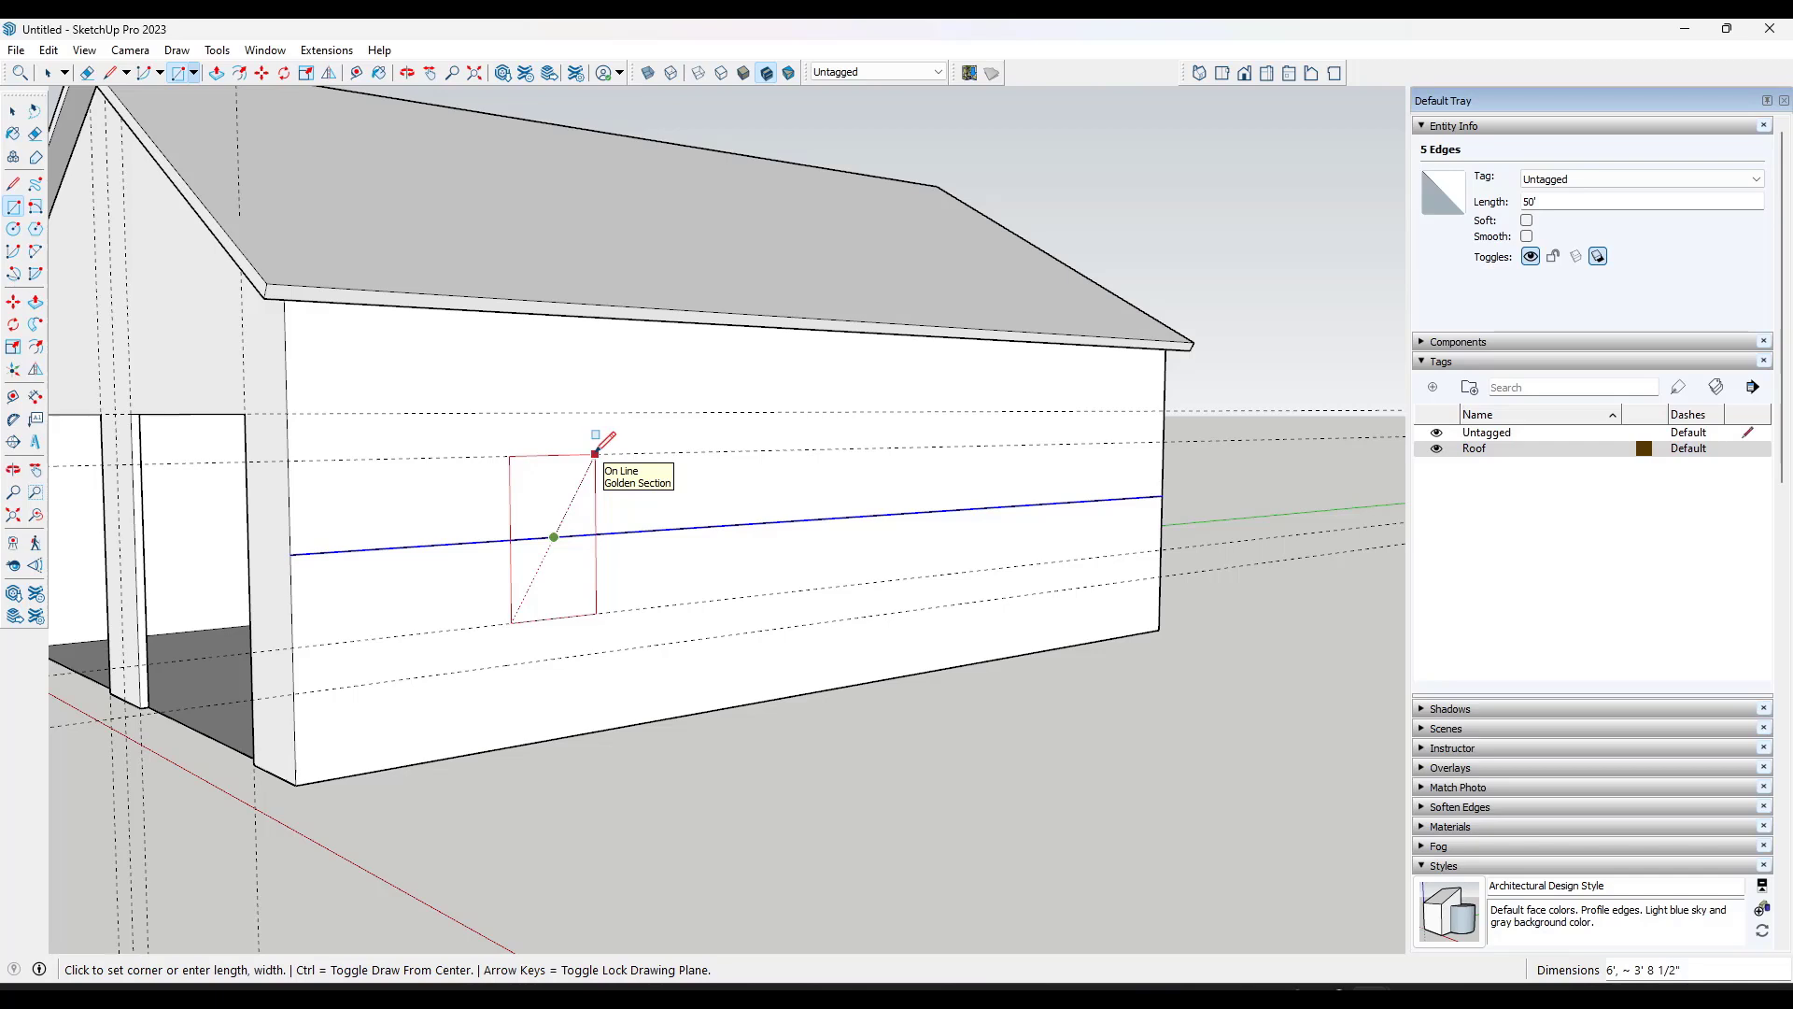
type("6',4'")
key("Return")
key("space")
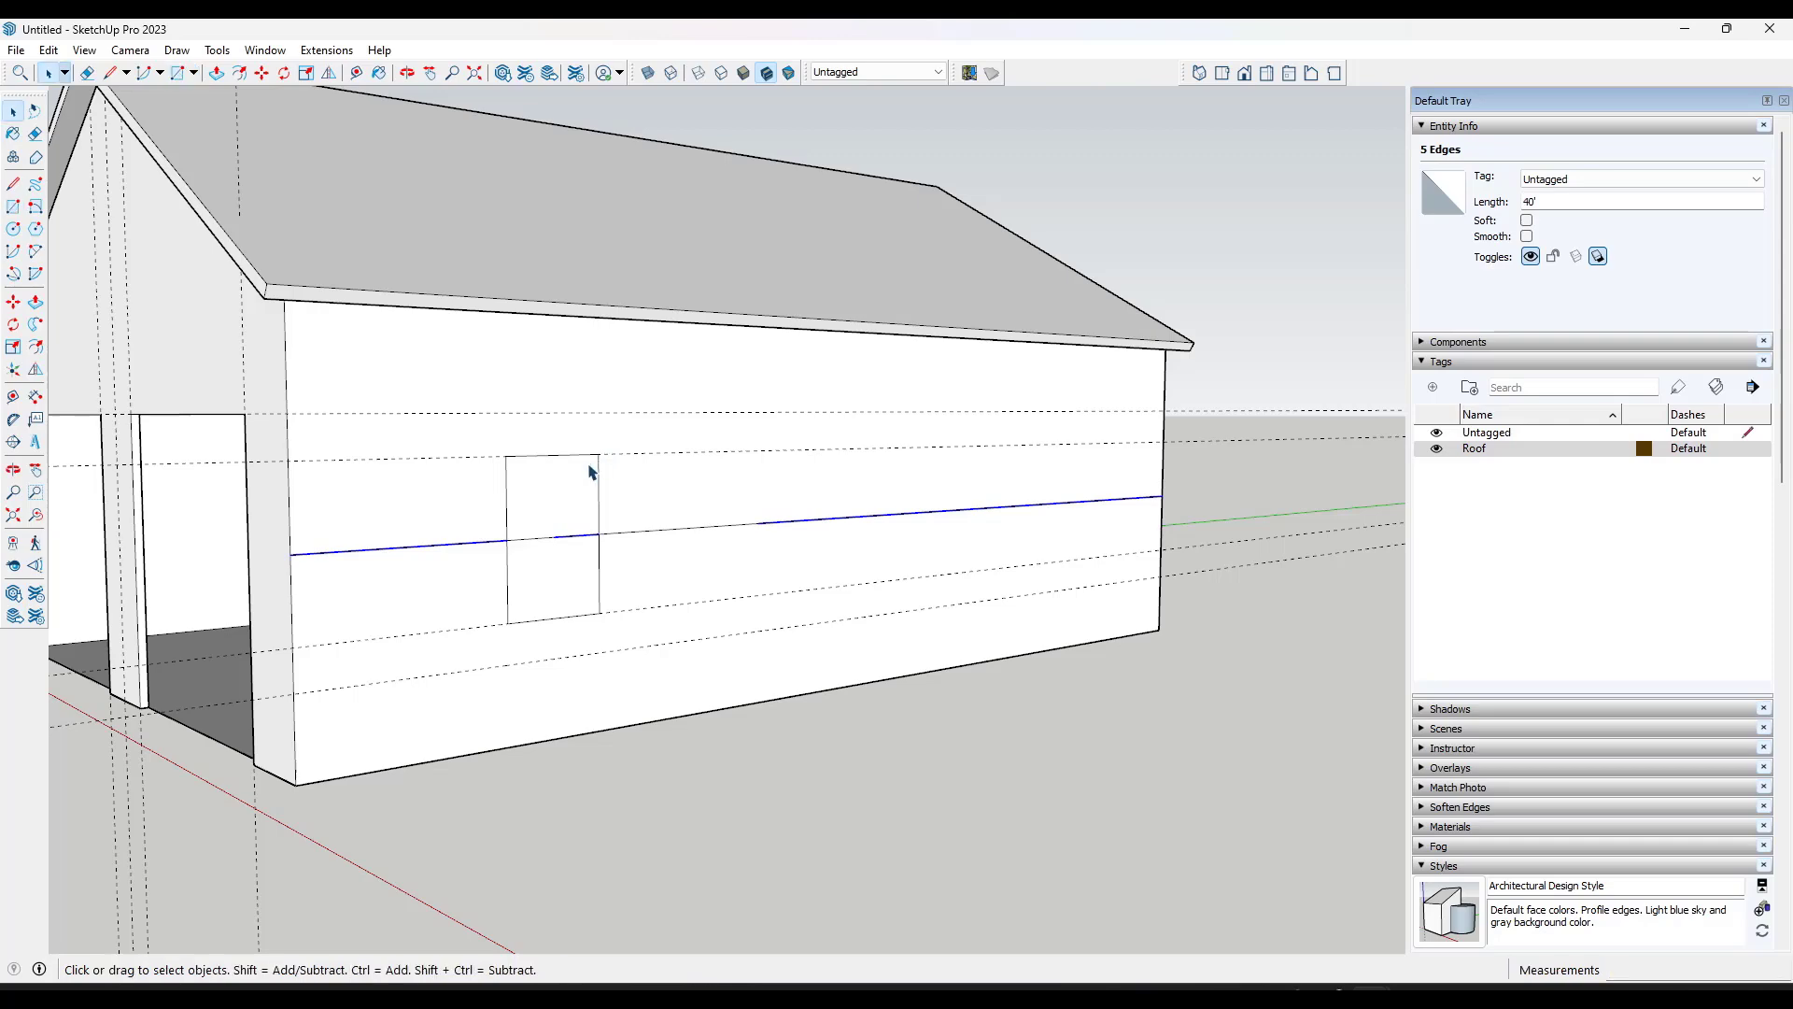
Step: Copy both halves of the window outline 10' along the side wall's midline, repeated as a 2x array
left_click(558, 504)
left_click(552, 587, "shift")
middle_click_drag(590, 561, 629, 557)
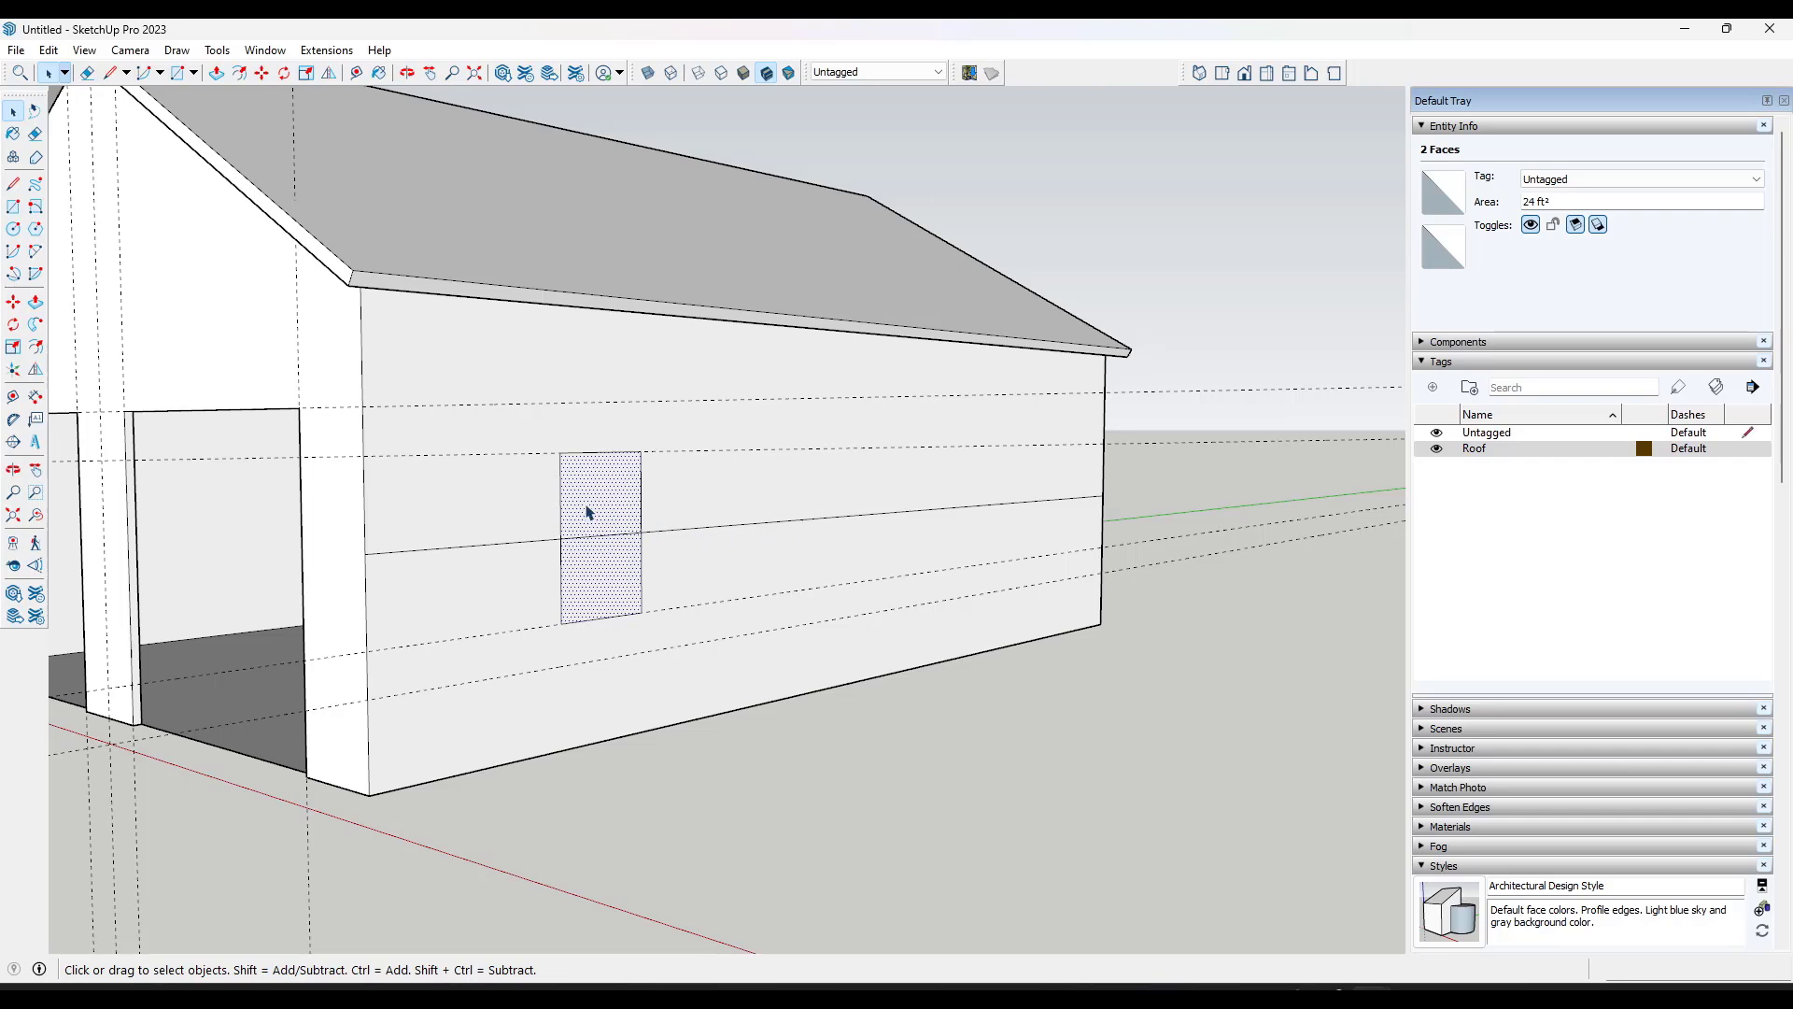
key("m")
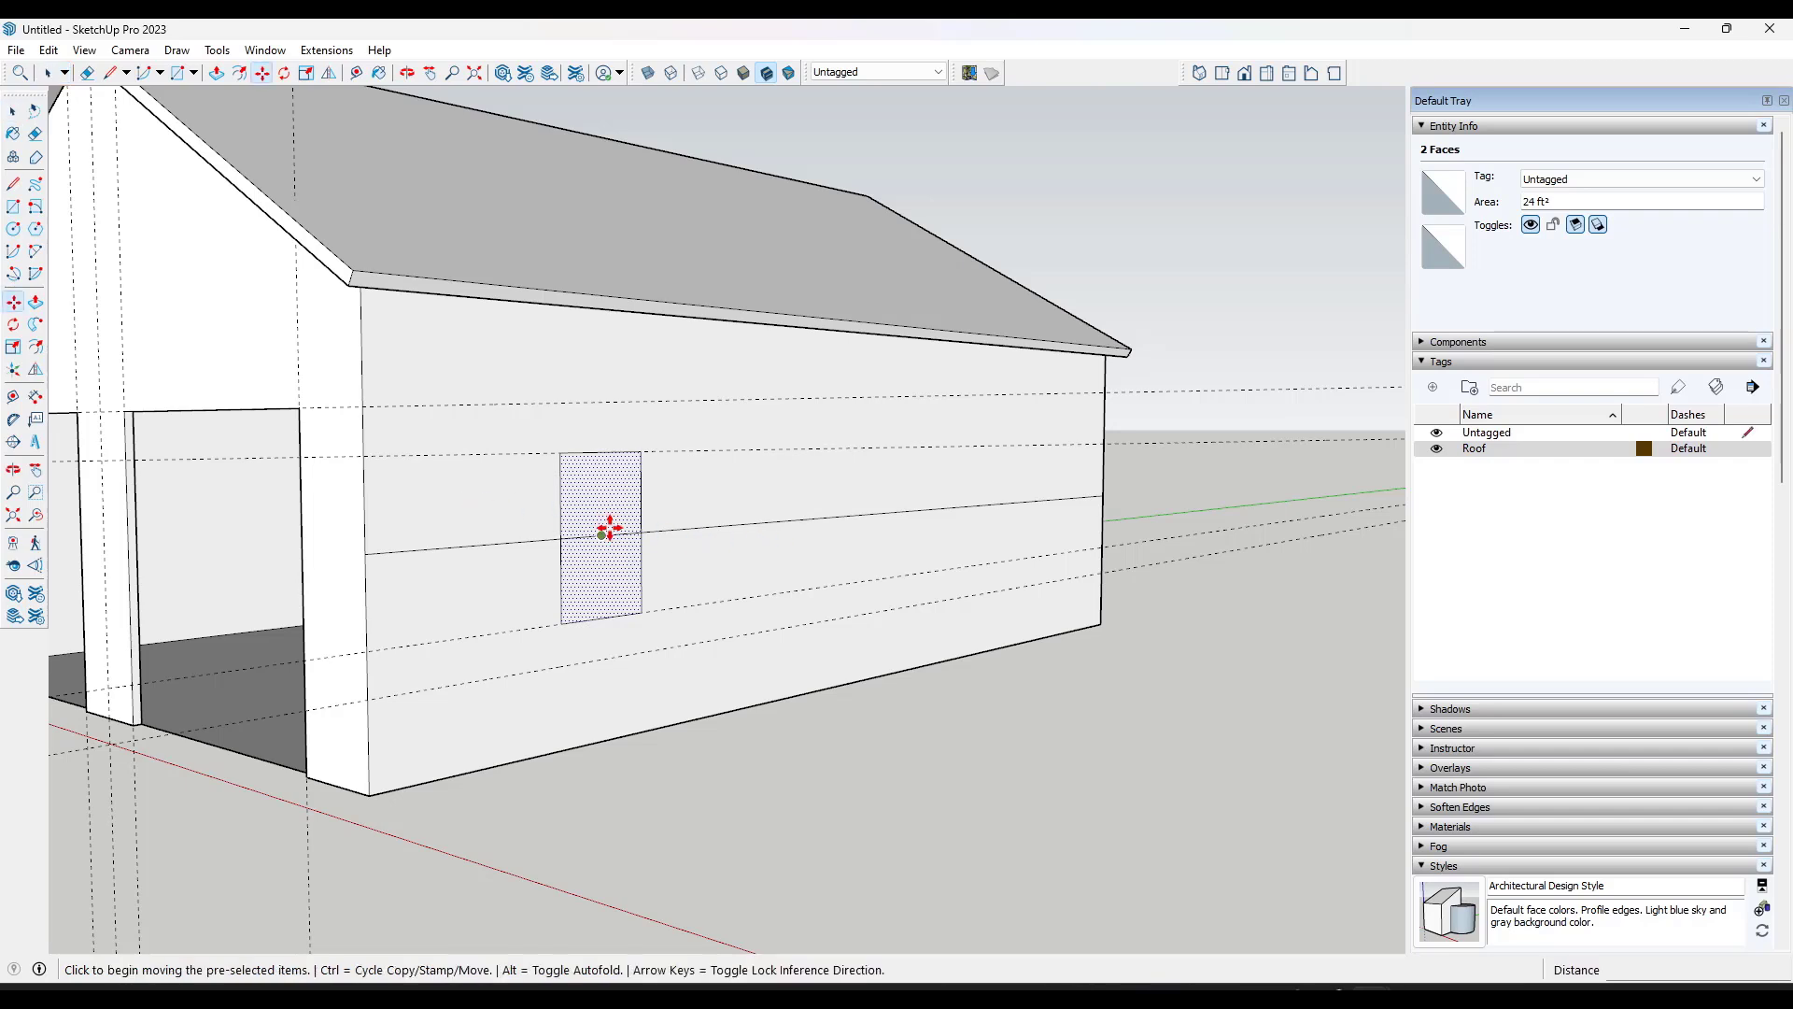
key("ctrl")
left_click(602, 523)
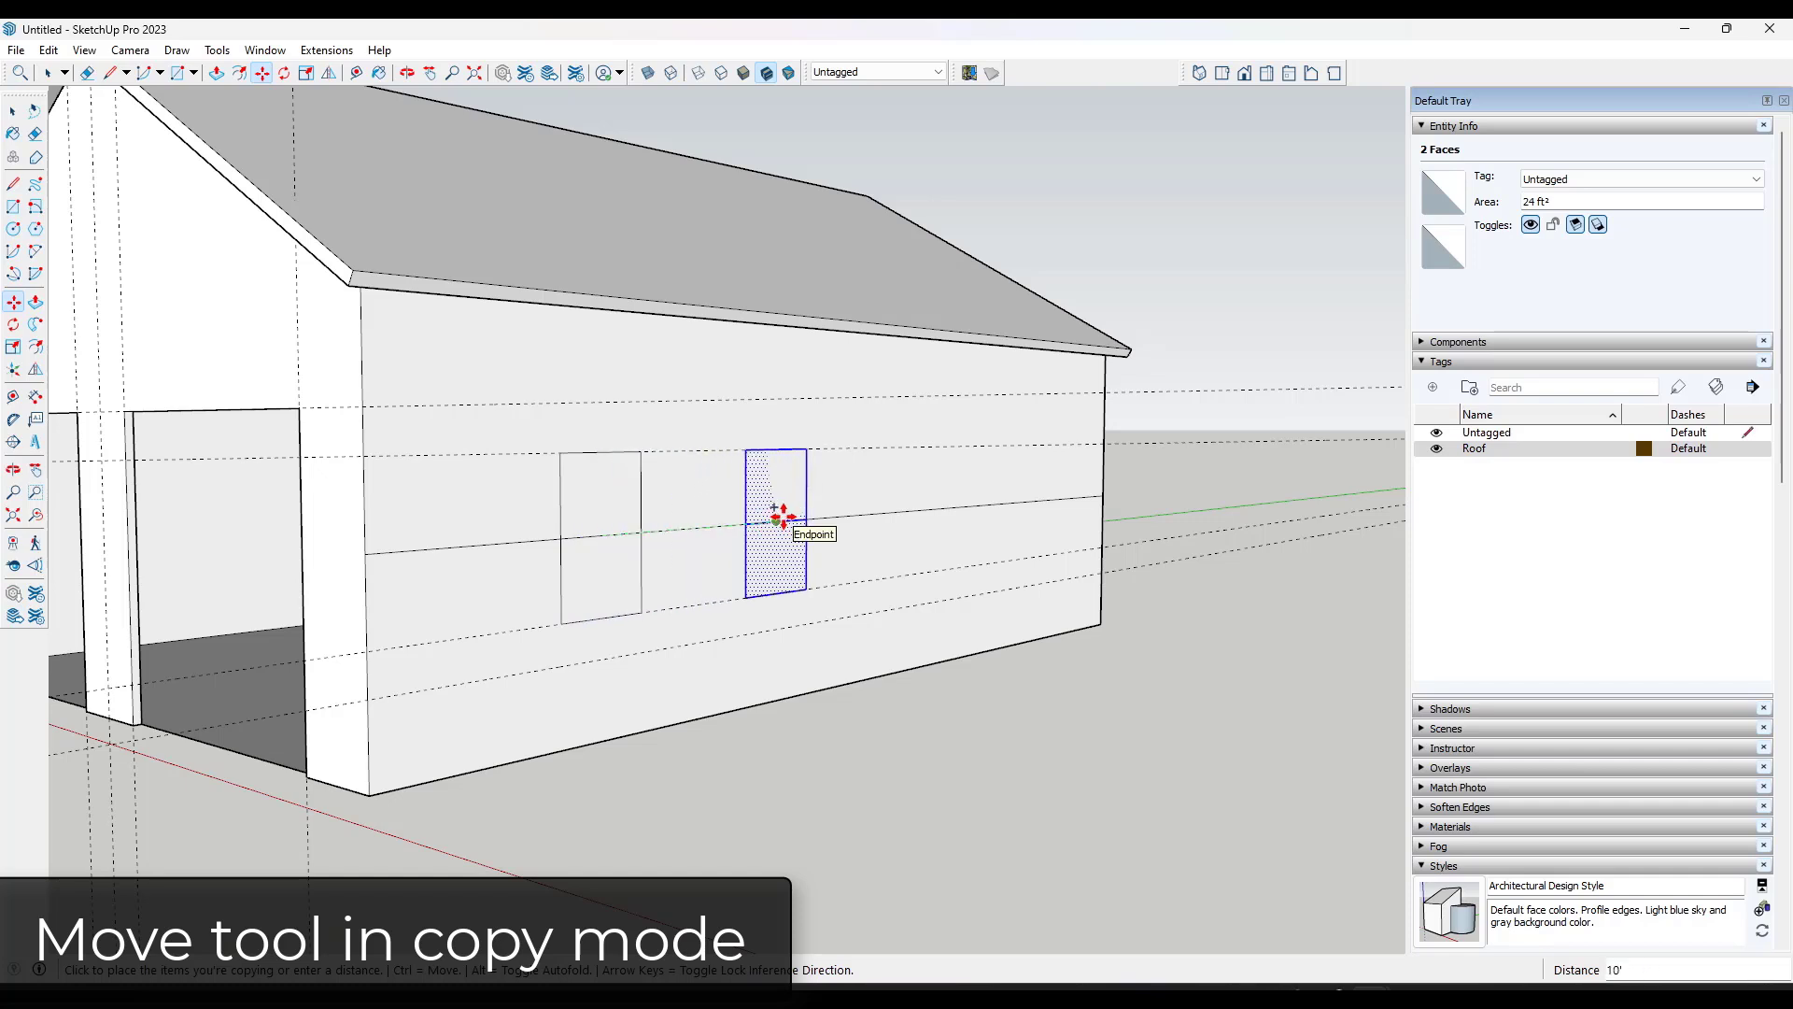
left_click(776, 518)
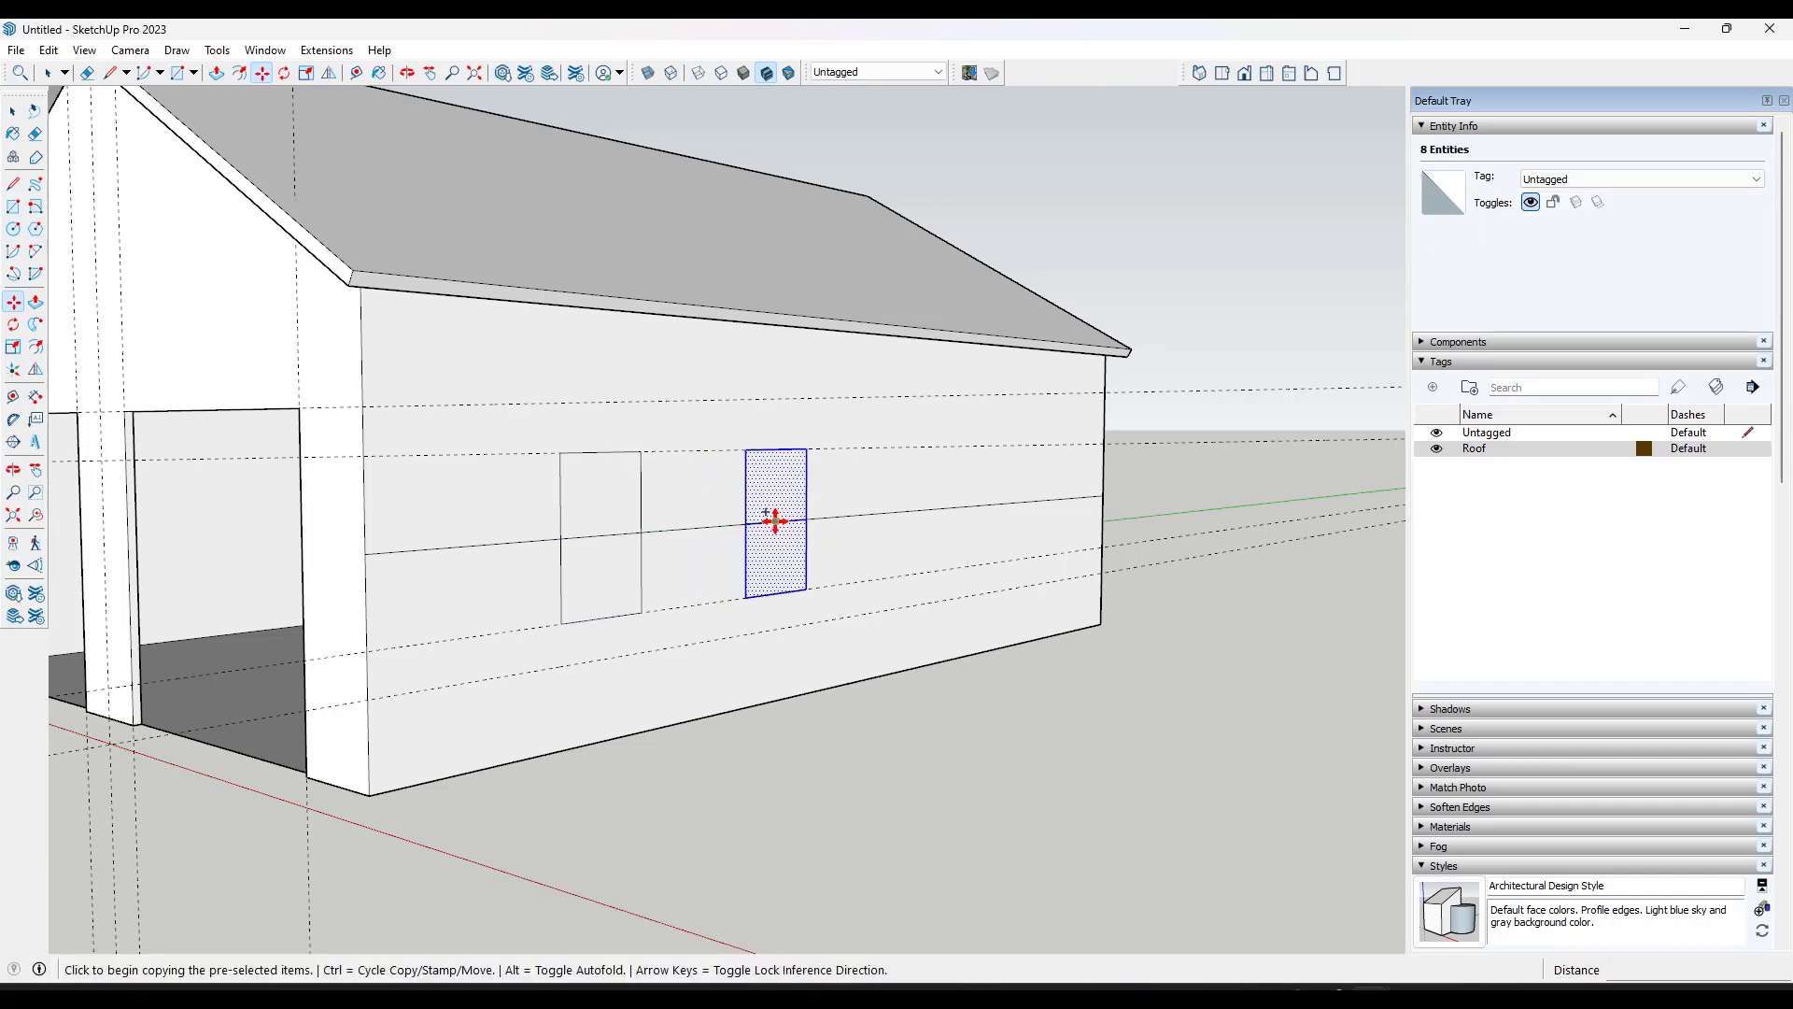
type("2x")
key("Return")
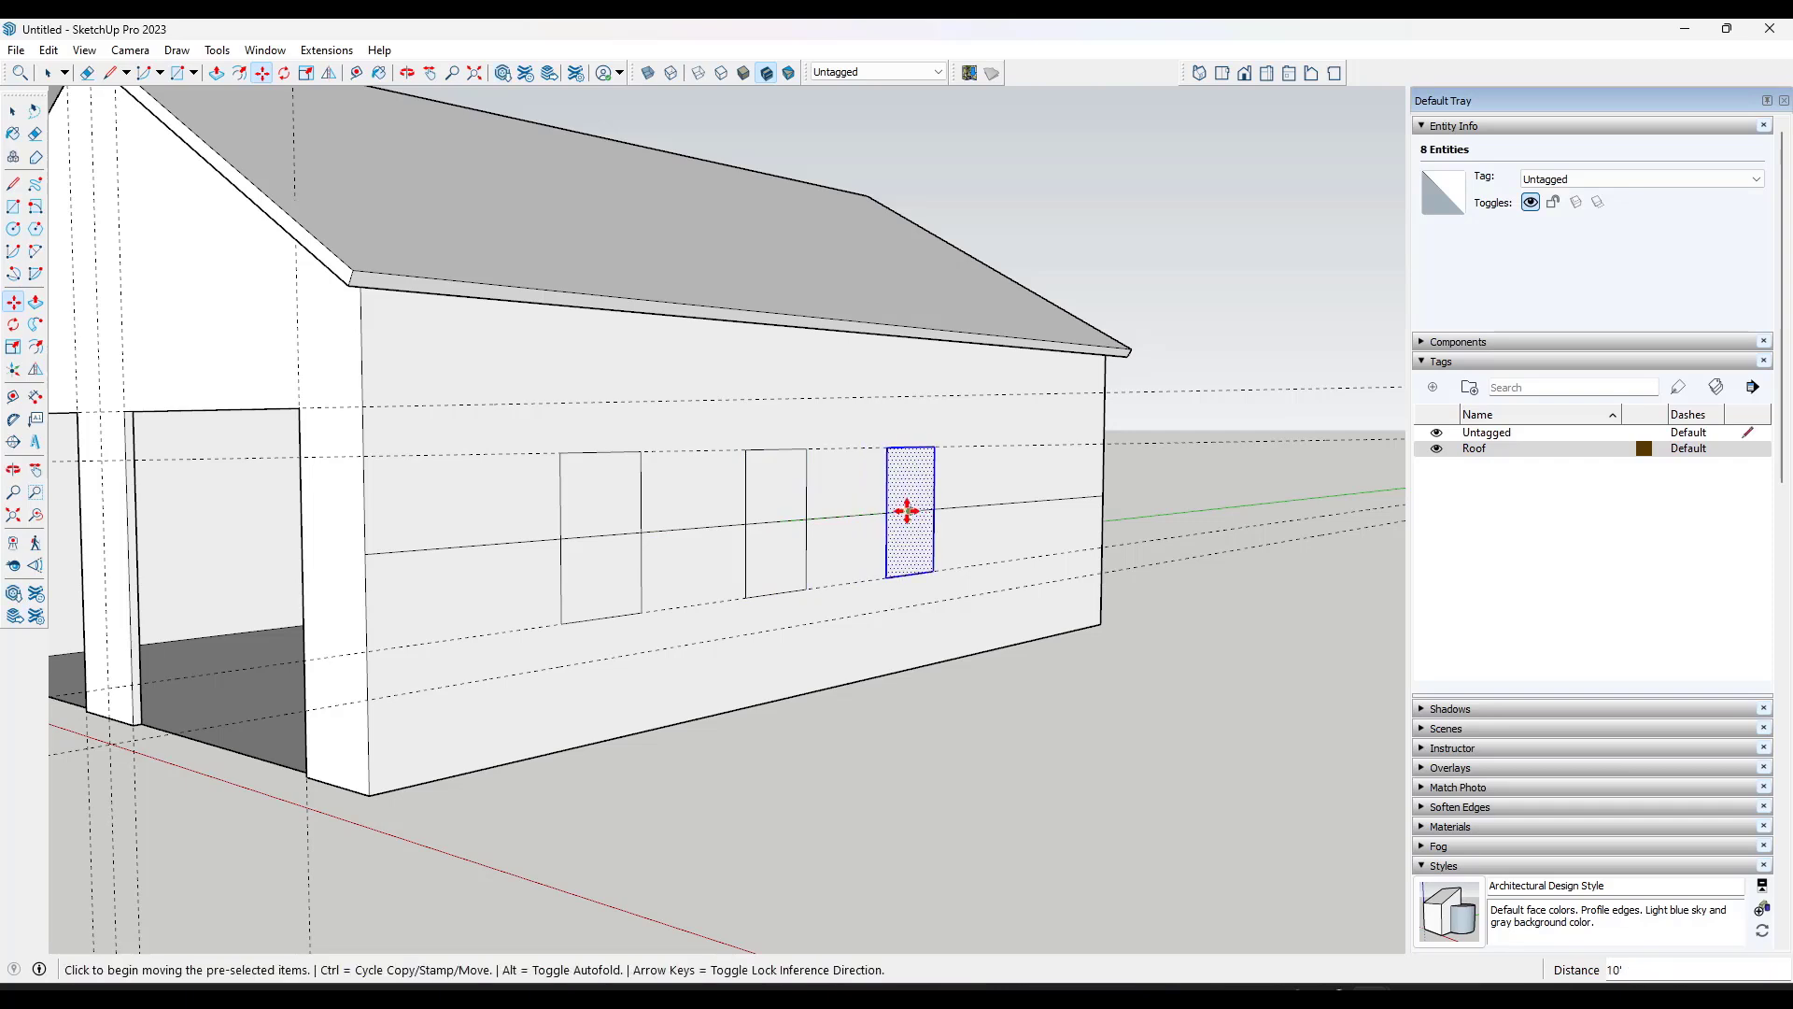
Step: Copy the third window outline another 10' along the midline to the last division point
key("space")
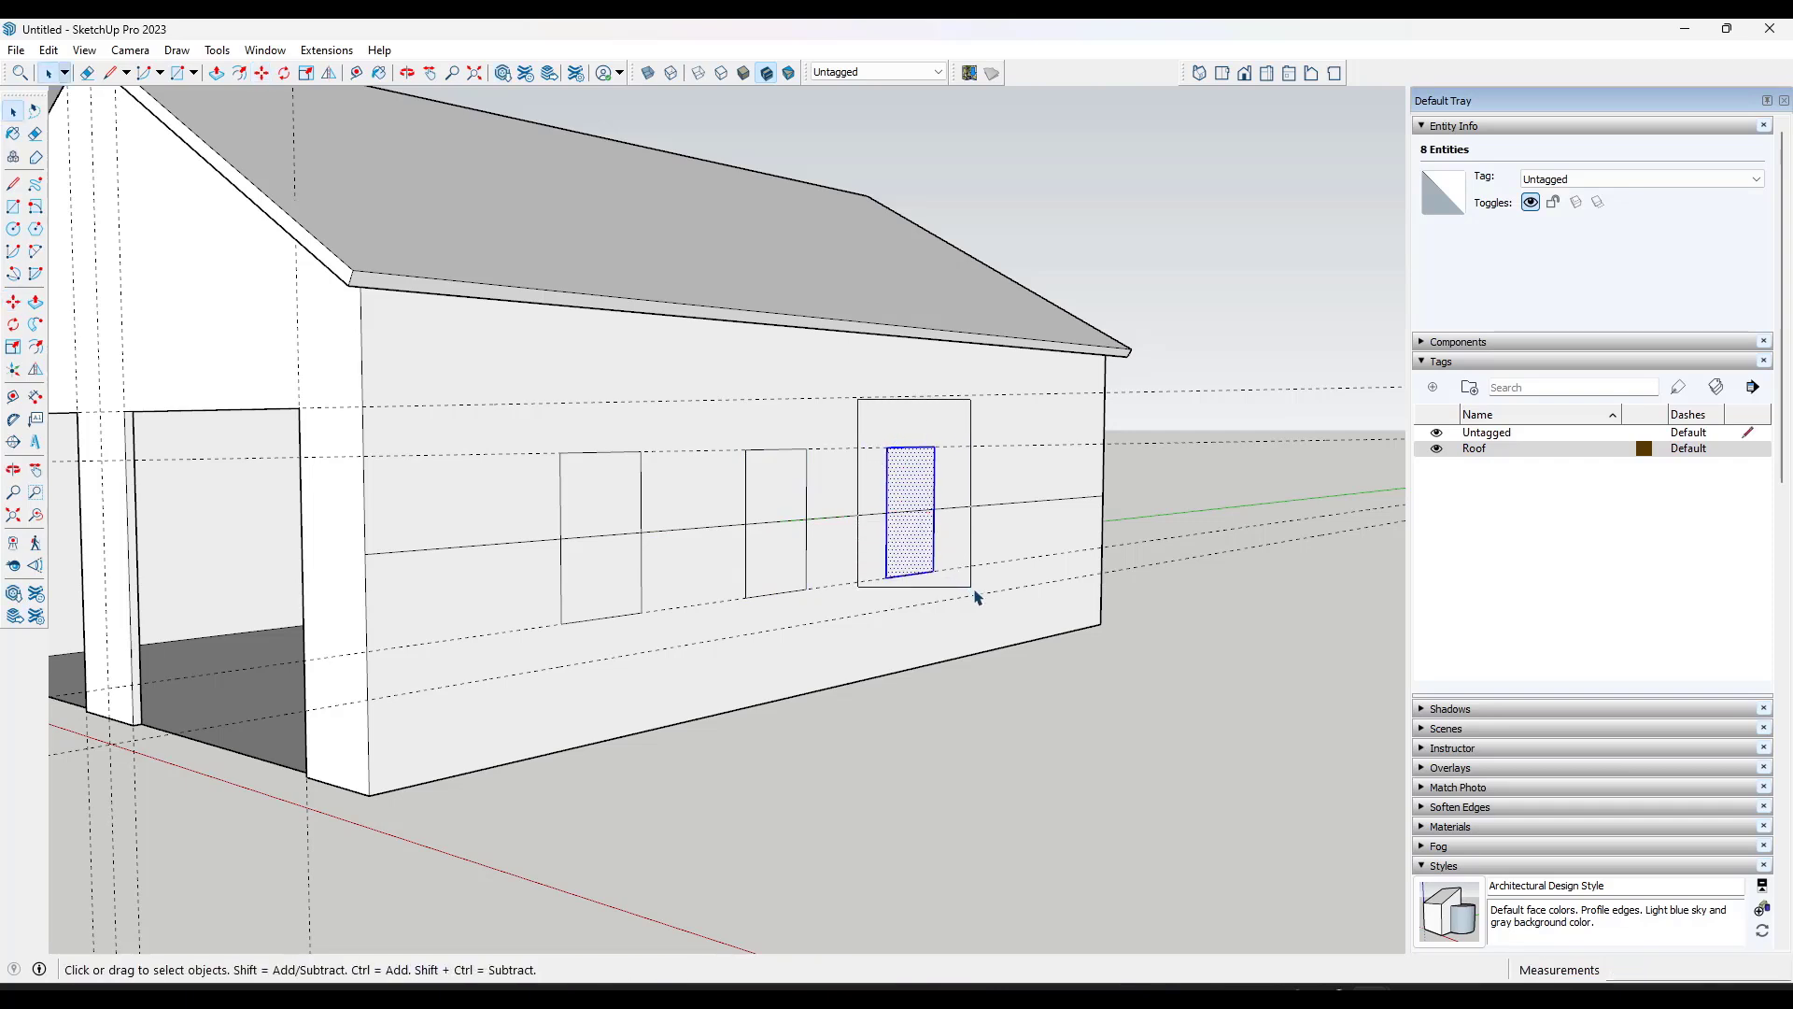
key("m")
key("ctrl")
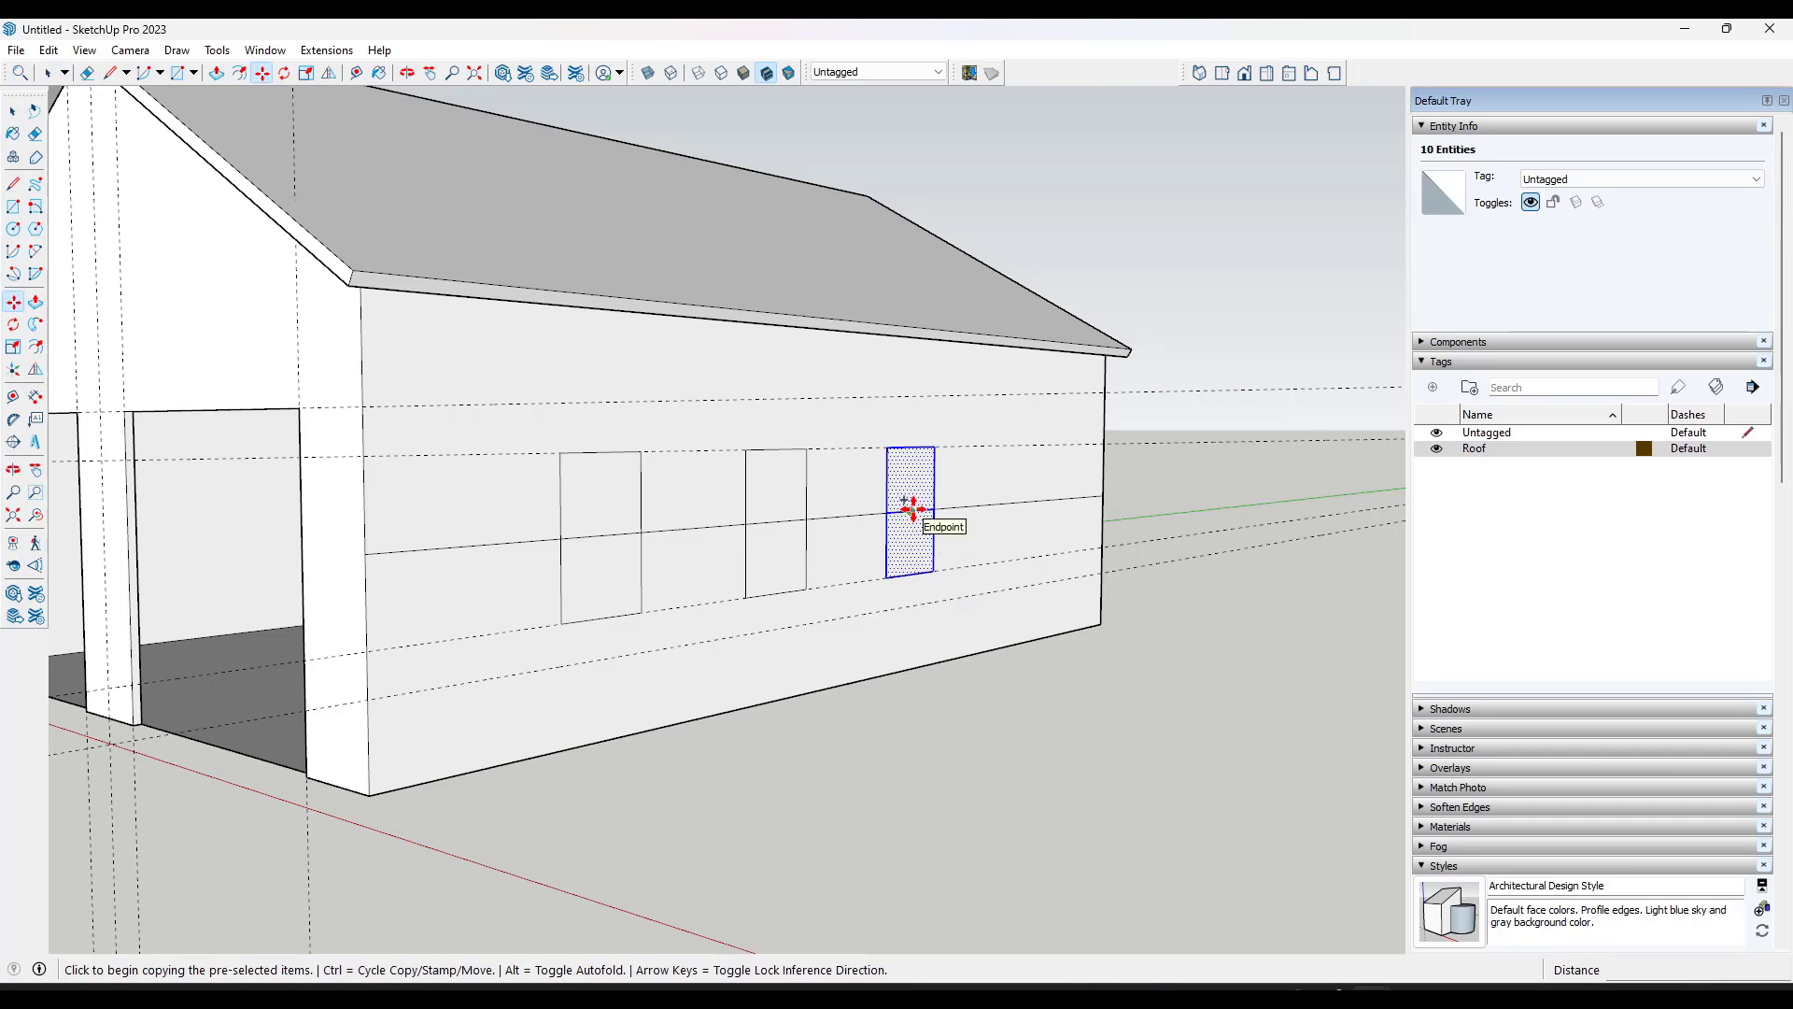
left_click(912, 509)
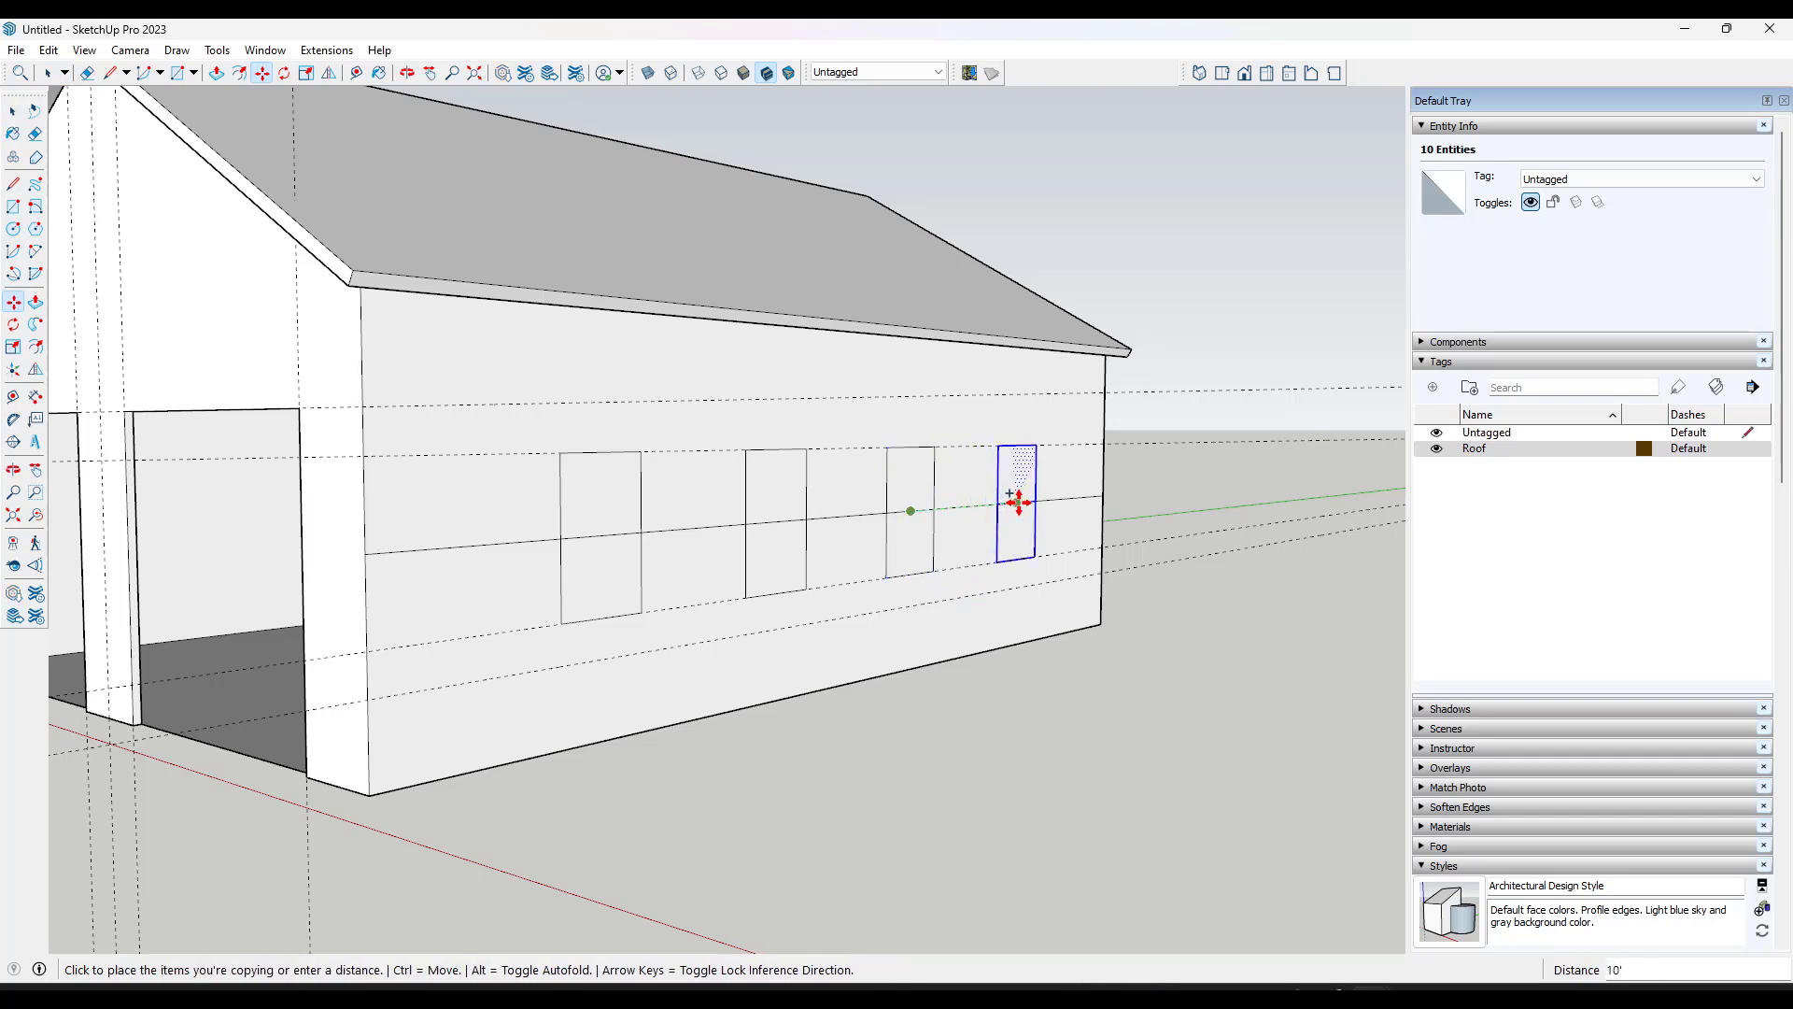
left_click(1018, 503)
mouse_move(992, 524)
middle_mouse_down()
mouse_move(848, 589)
mouse_move(901, 585)
mouse_move(874, 552)
mouse_move(966, 548)
middle_mouse_up()
key("space")
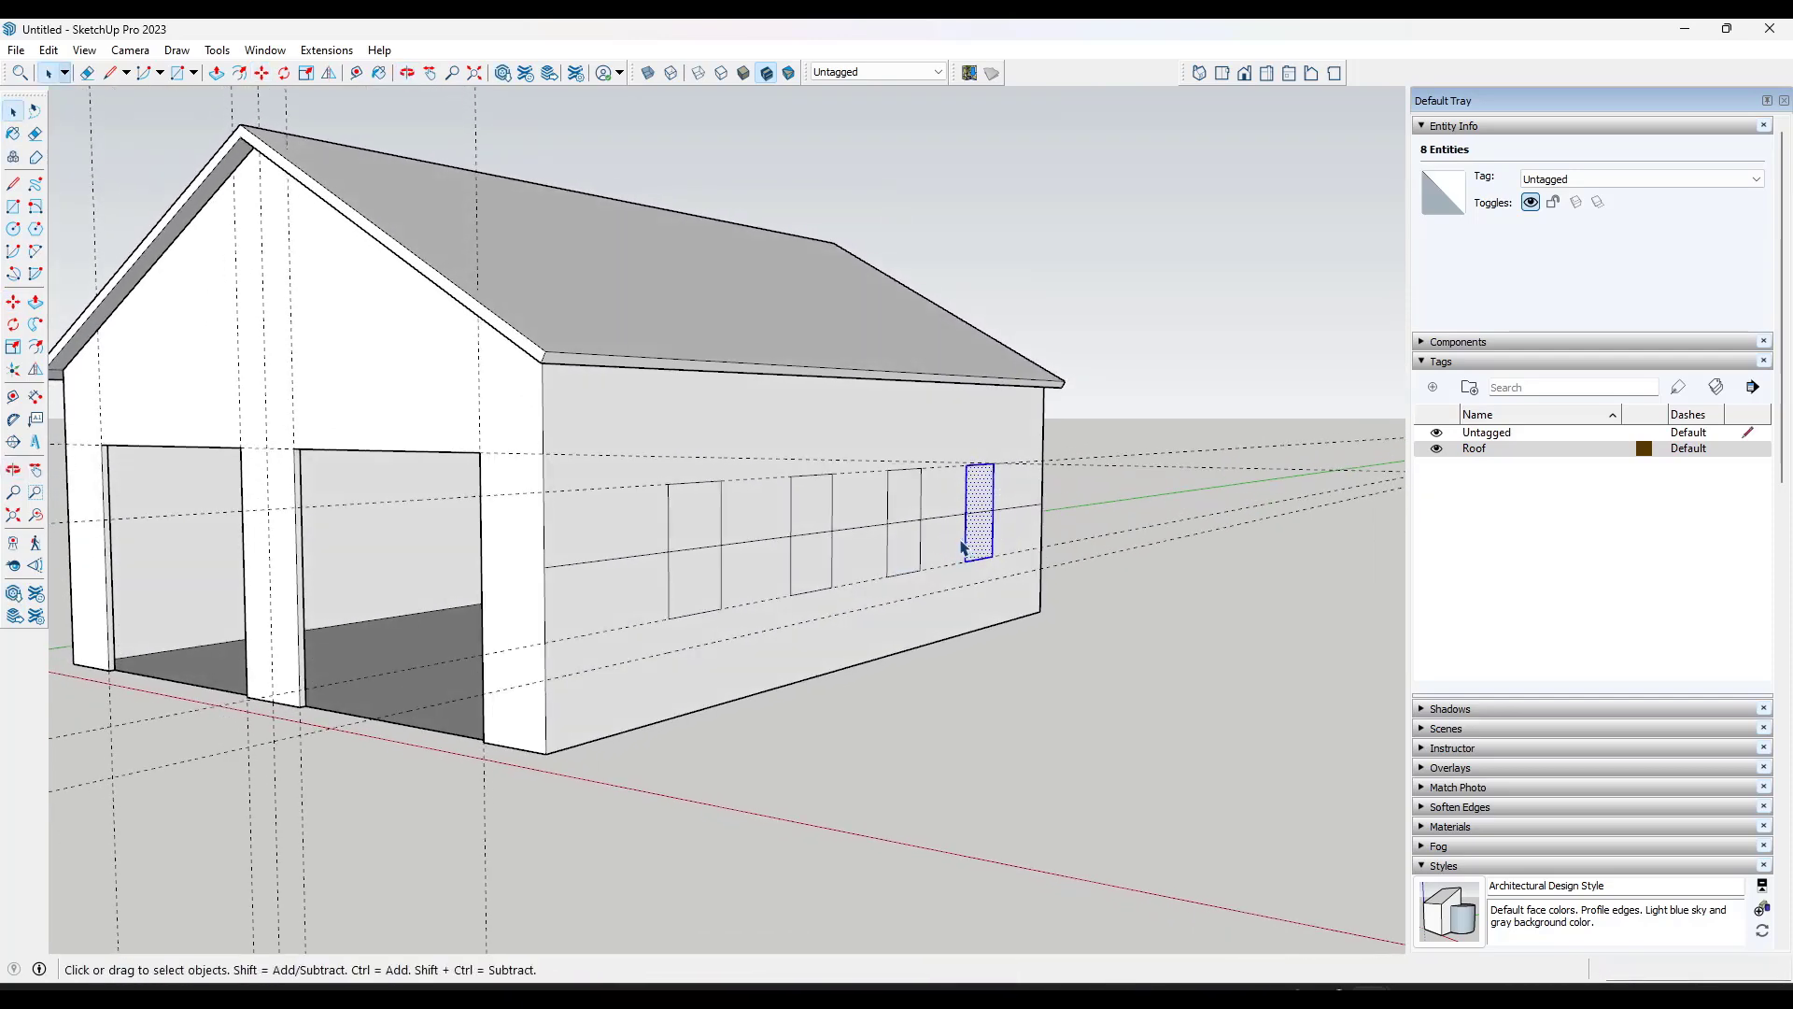
Step: Delete all guides from the model
left_click(48, 50)
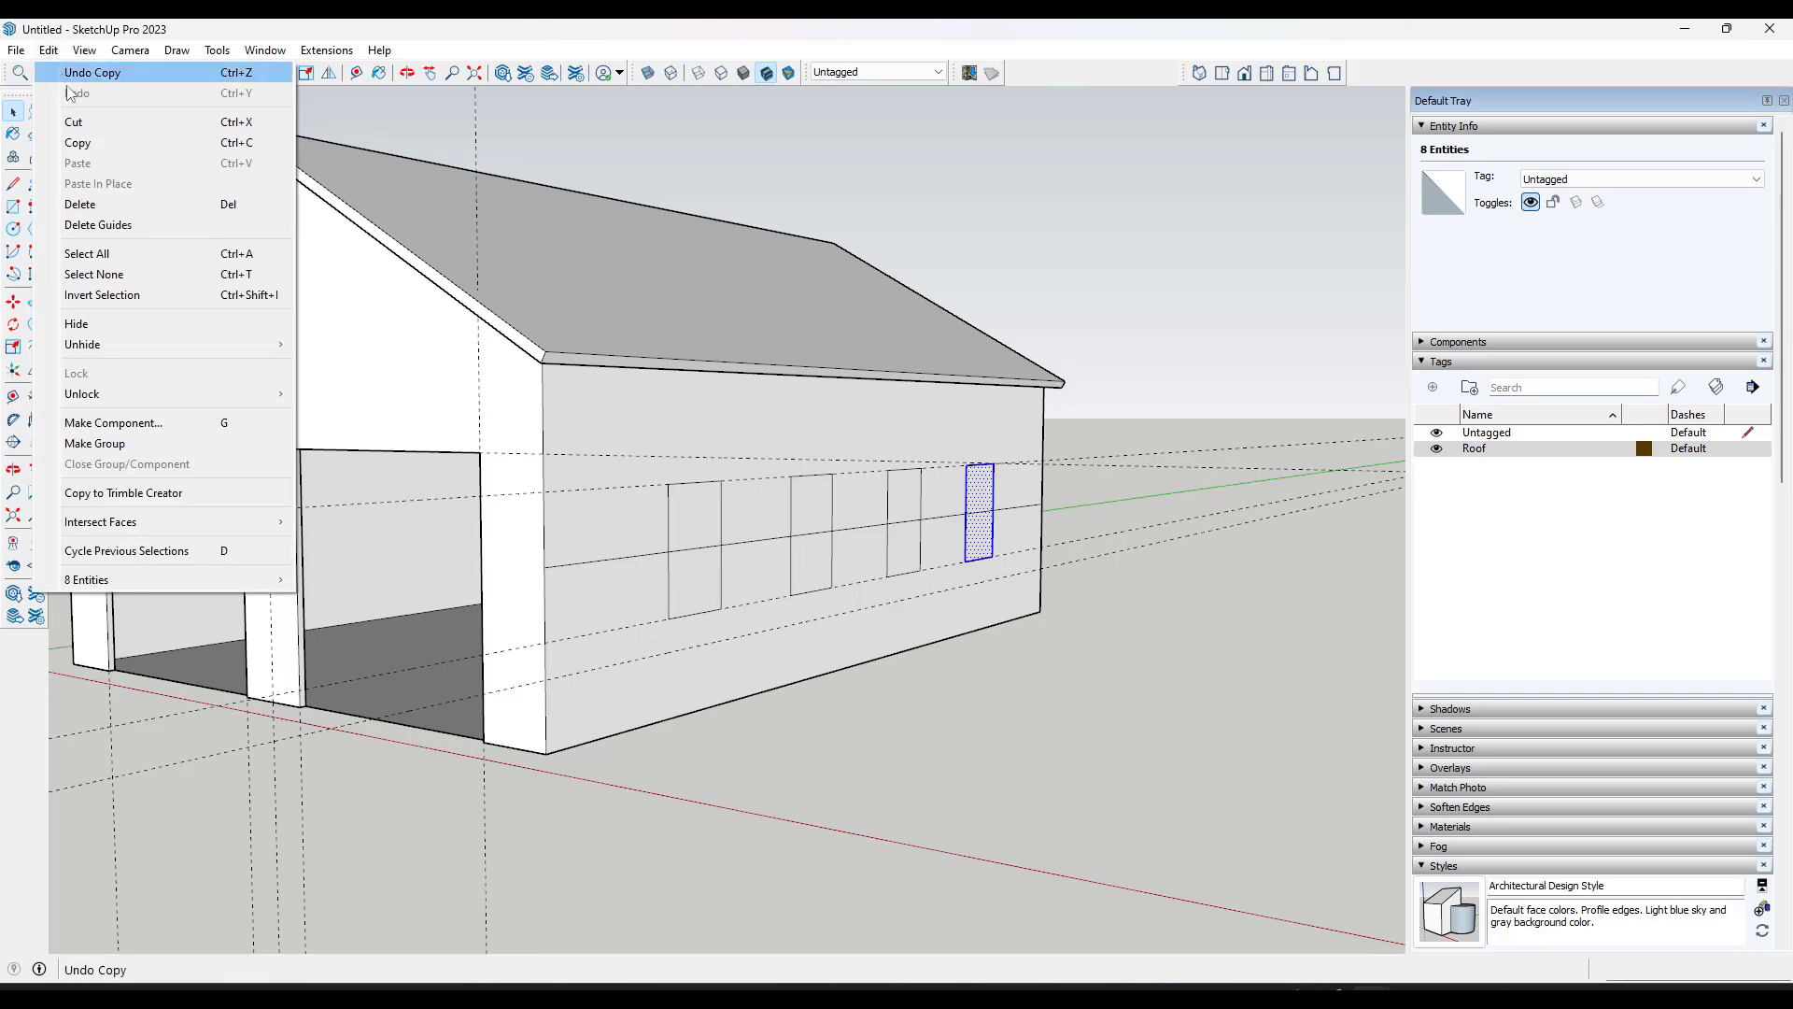
left_click(110, 225)
middle_click_drag(689, 508, 747, 495)
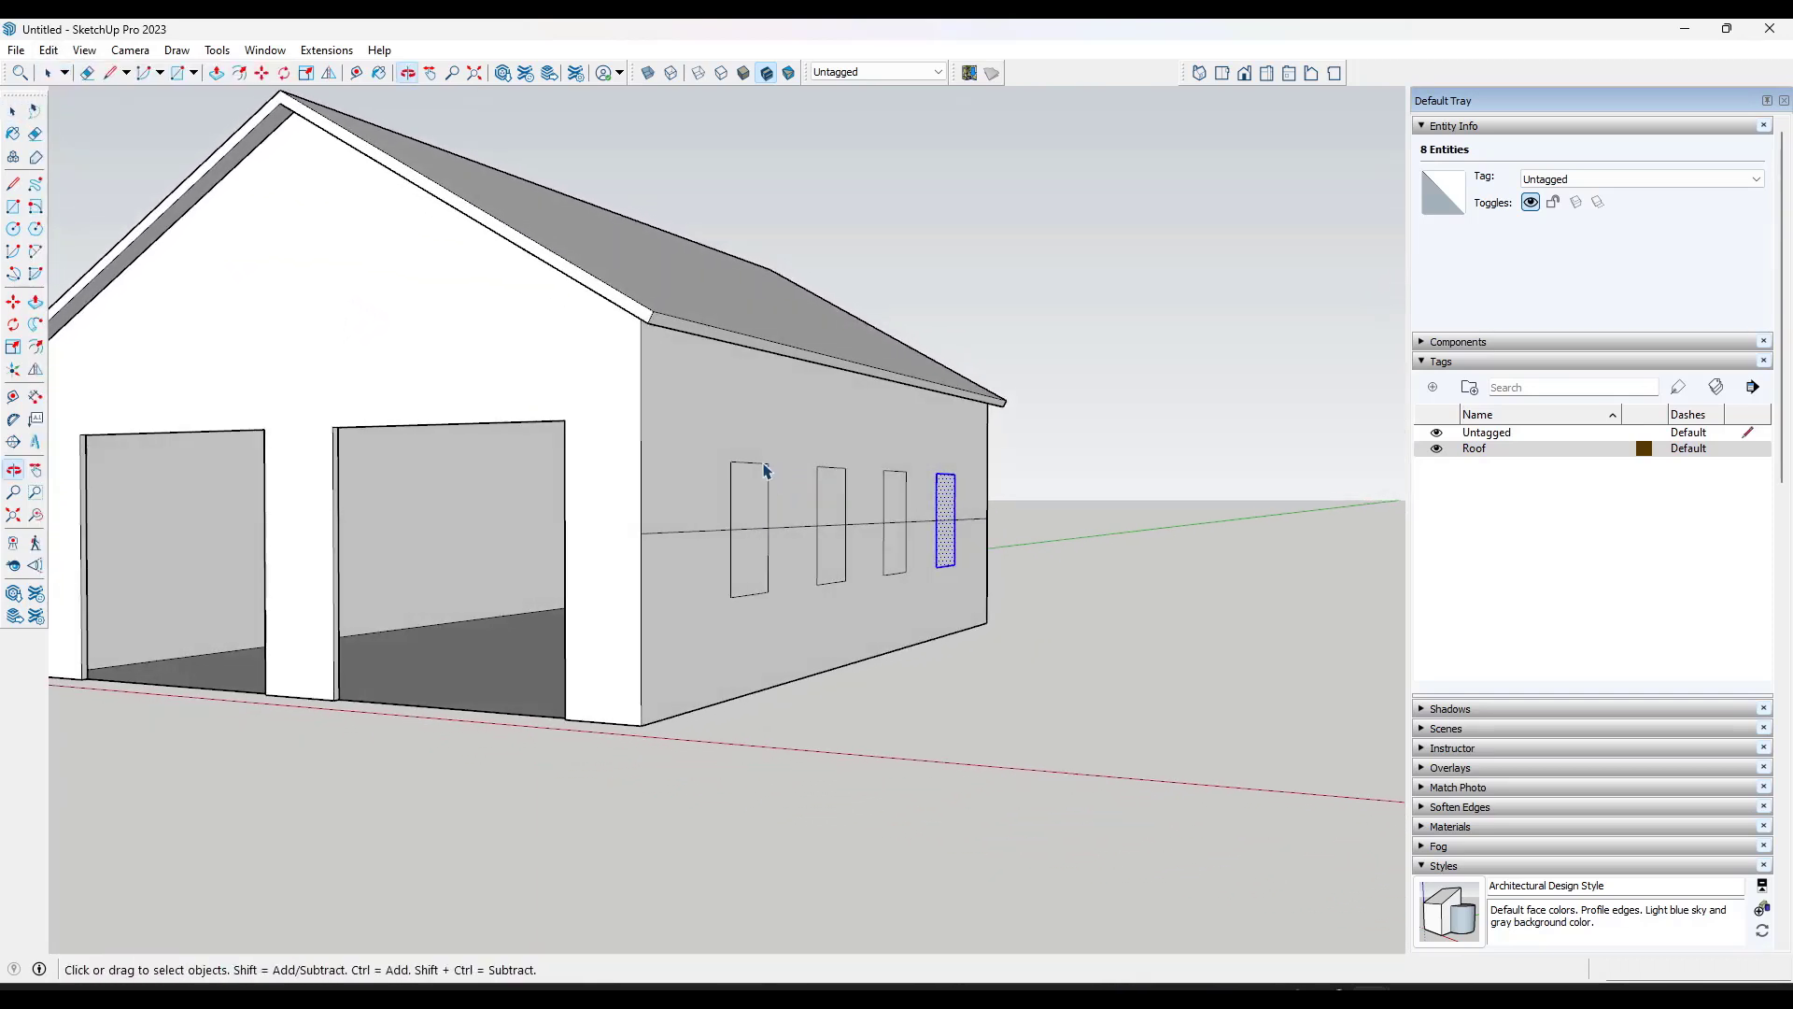
Step: Copy all four window outlines from the side wall onto the opposite side wall, using the front base corners as reference points
left_click_drag(703, 428, 992, 630)
middle_click_drag(566, 551, 704, 572)
key("m")
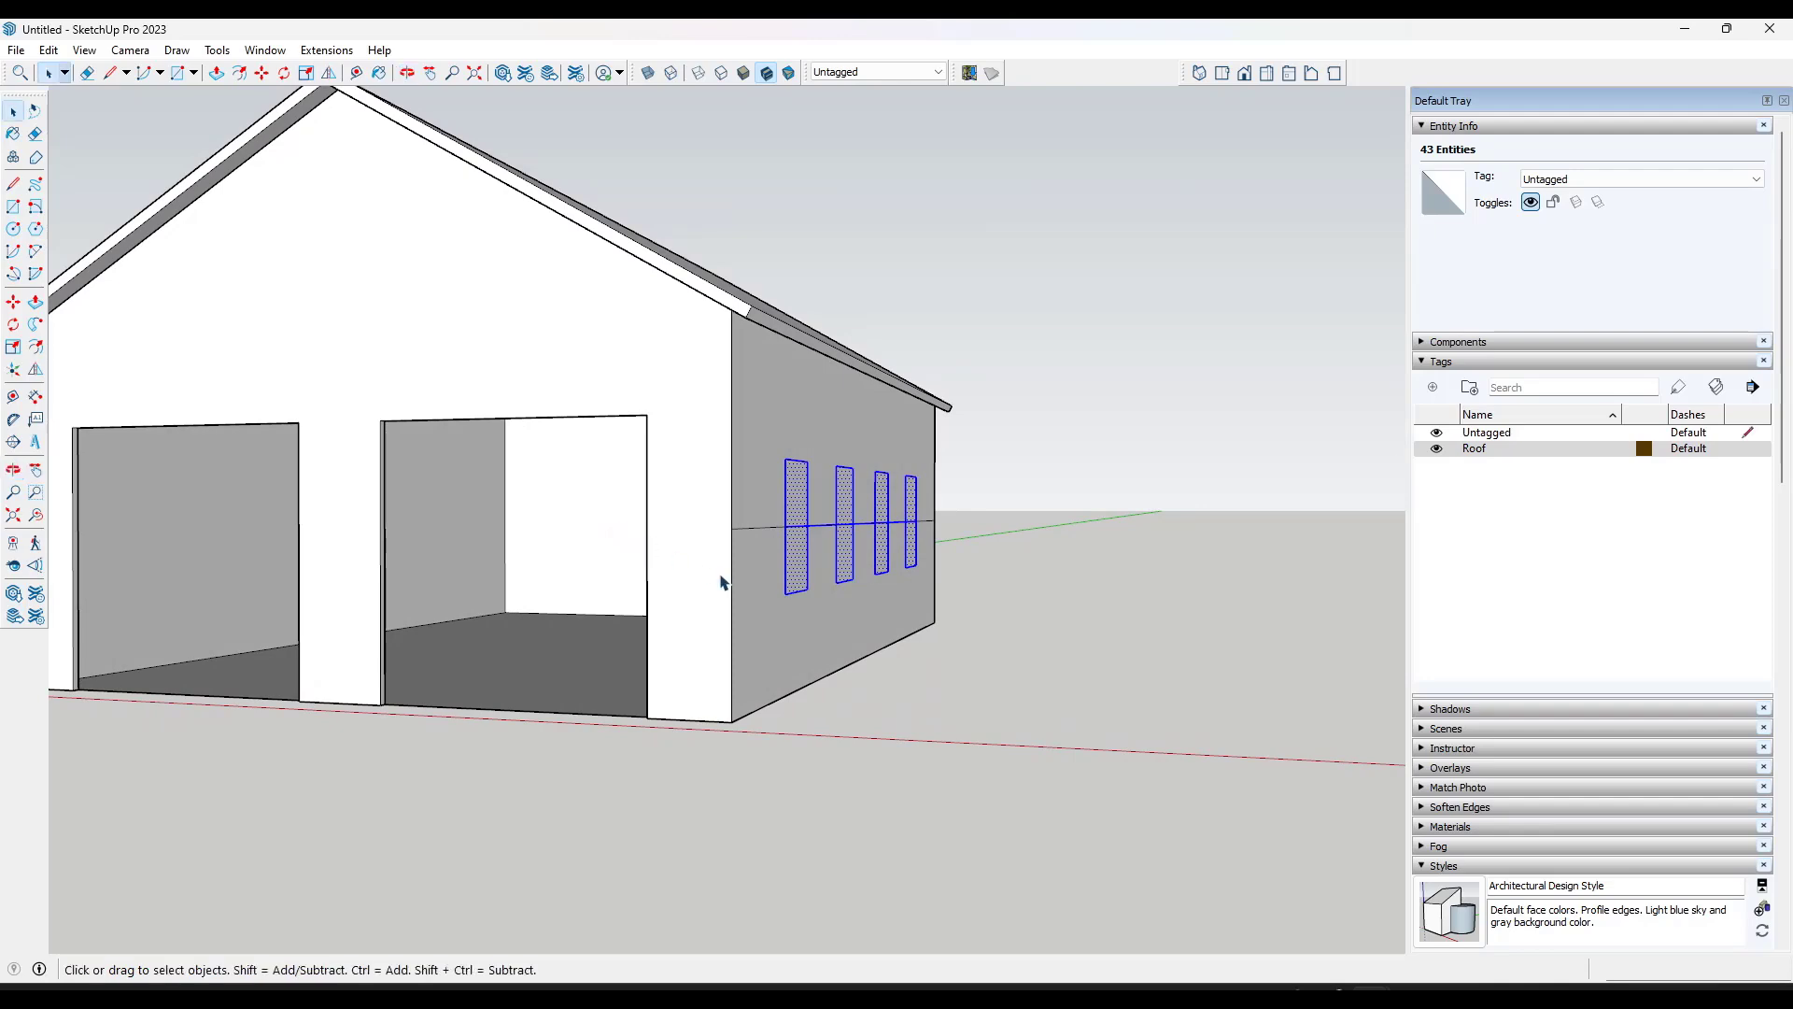
key("ctrl")
left_click(732, 718)
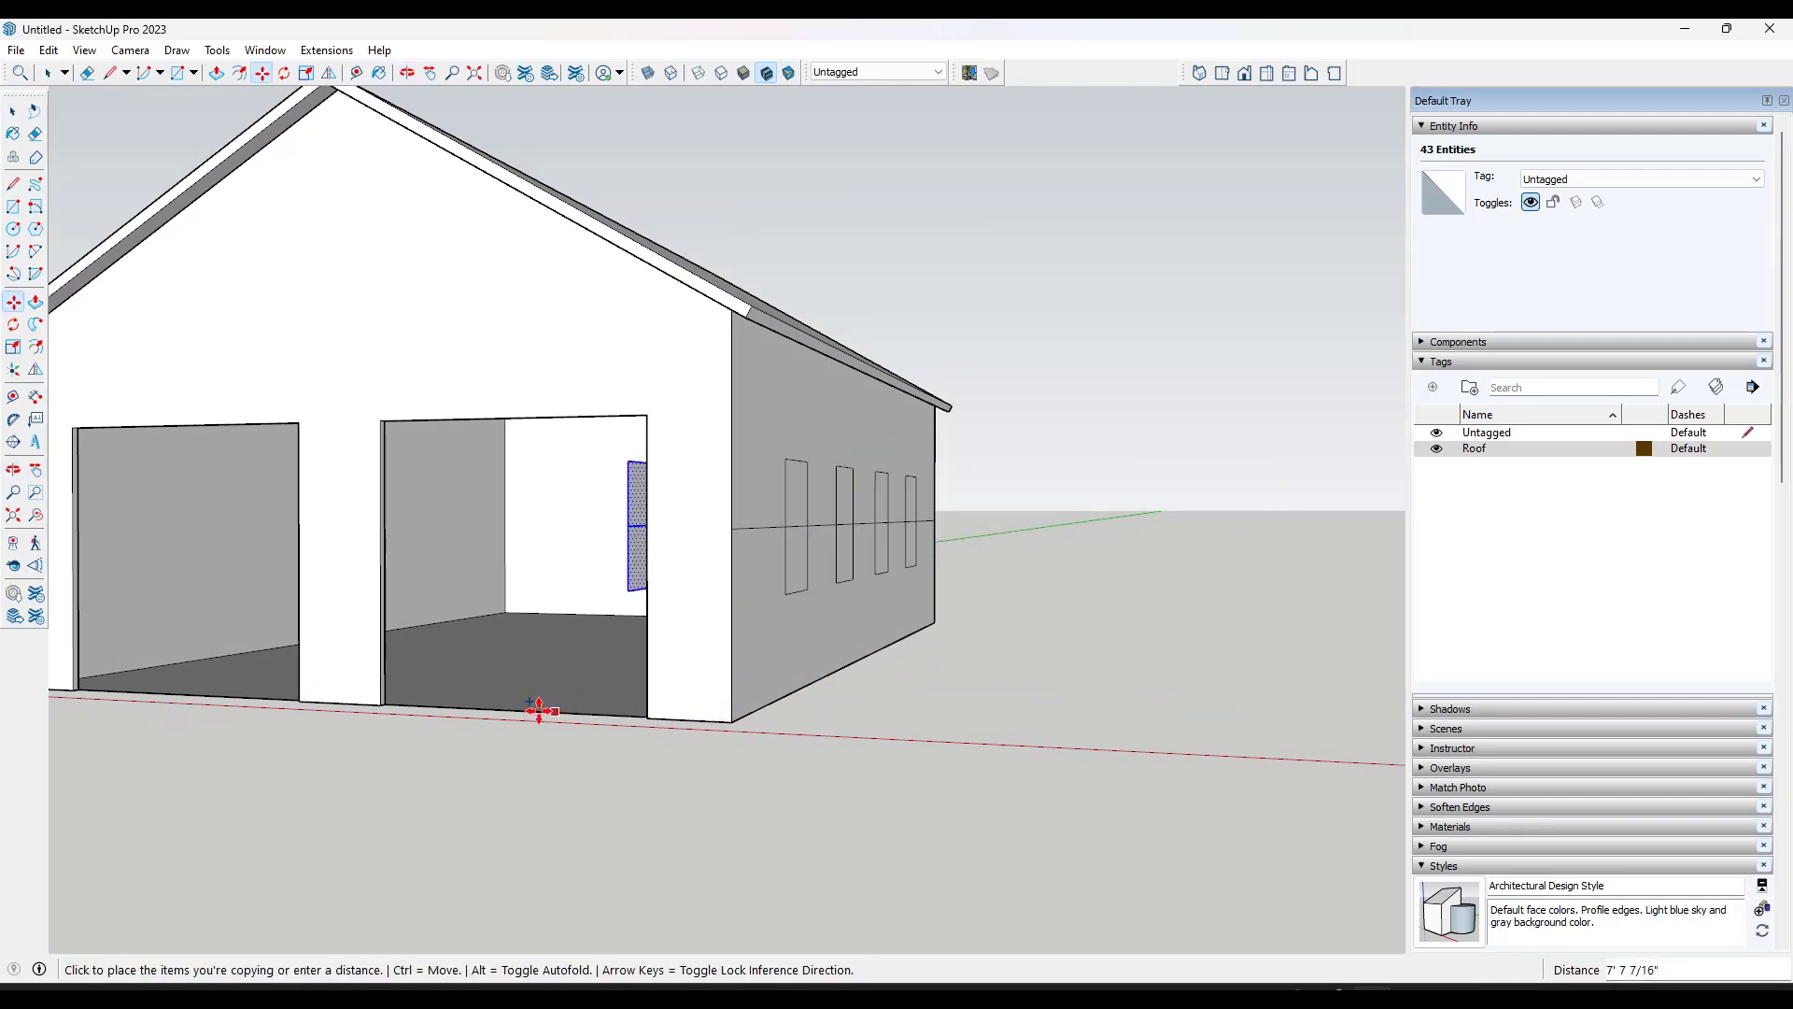
middle_click_drag(180, 692, 840, 607)
left_click(542, 722)
key("space")
left_click(796, 537)
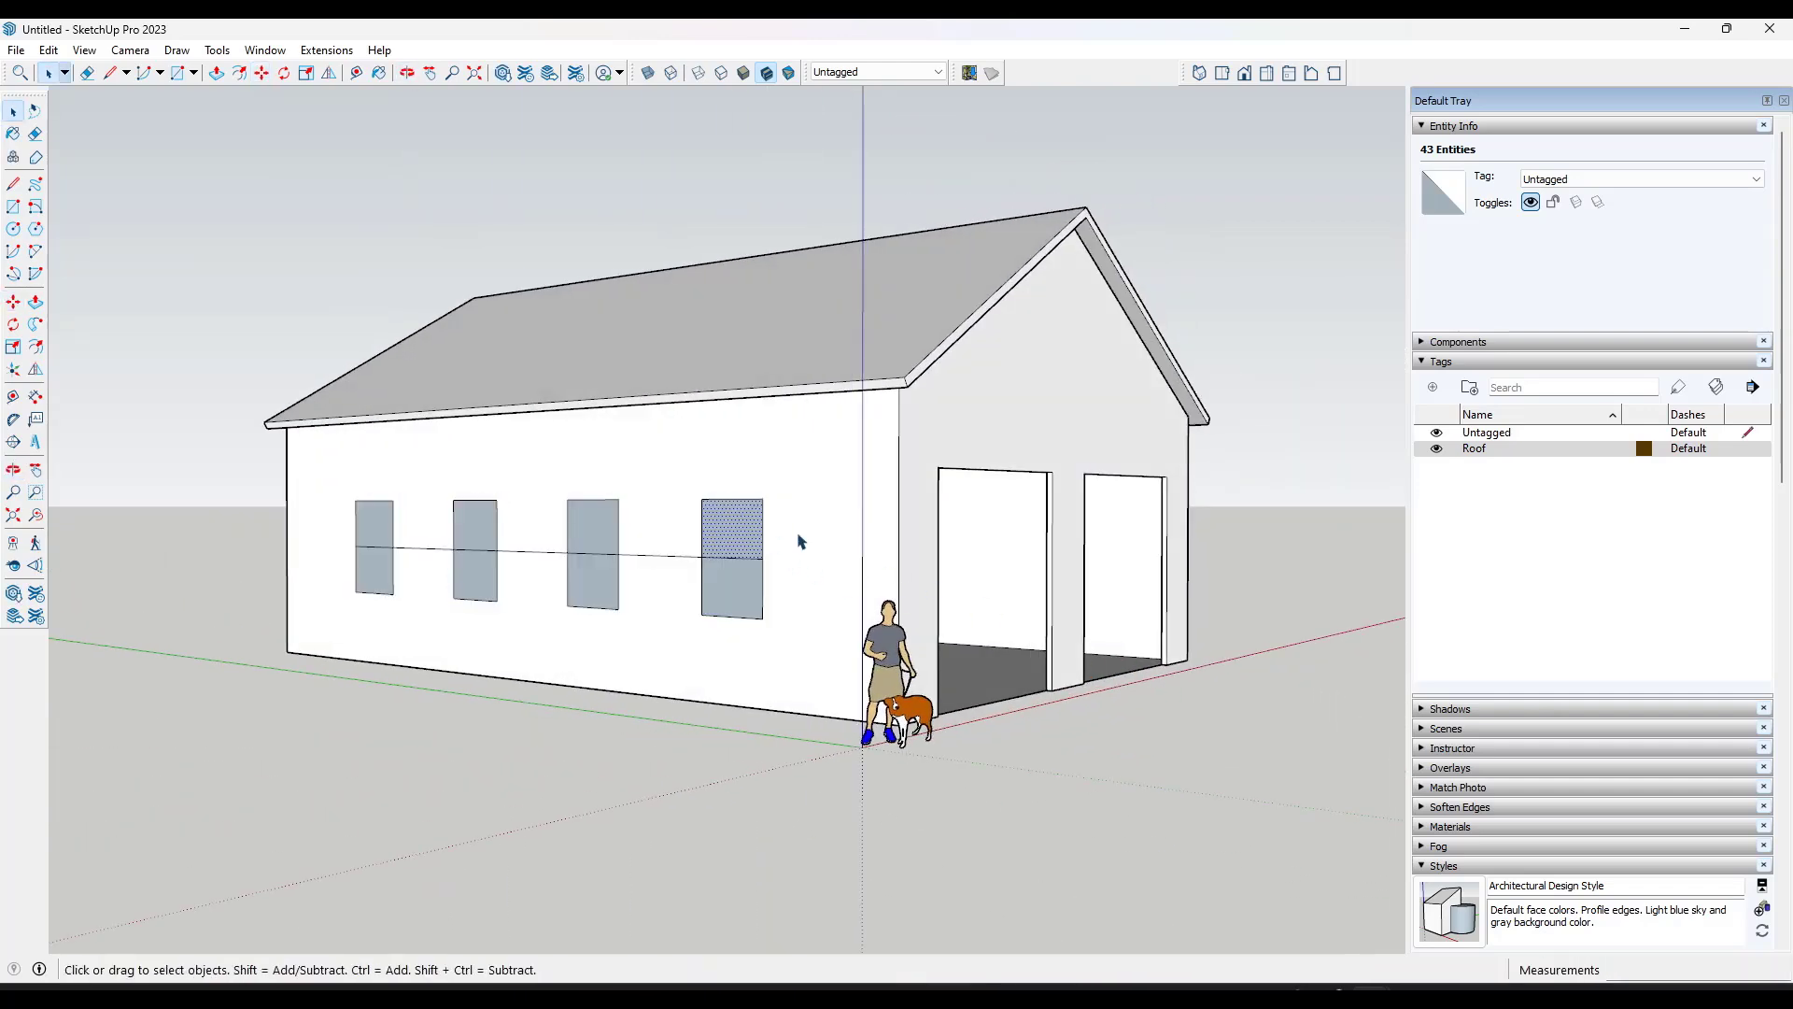
Step: Push the upper and lower halves of the side wall's first window through the wall to cut its opening
middle_click_drag(931, 568, 850, 591)
key("p")
left_click(869, 559)
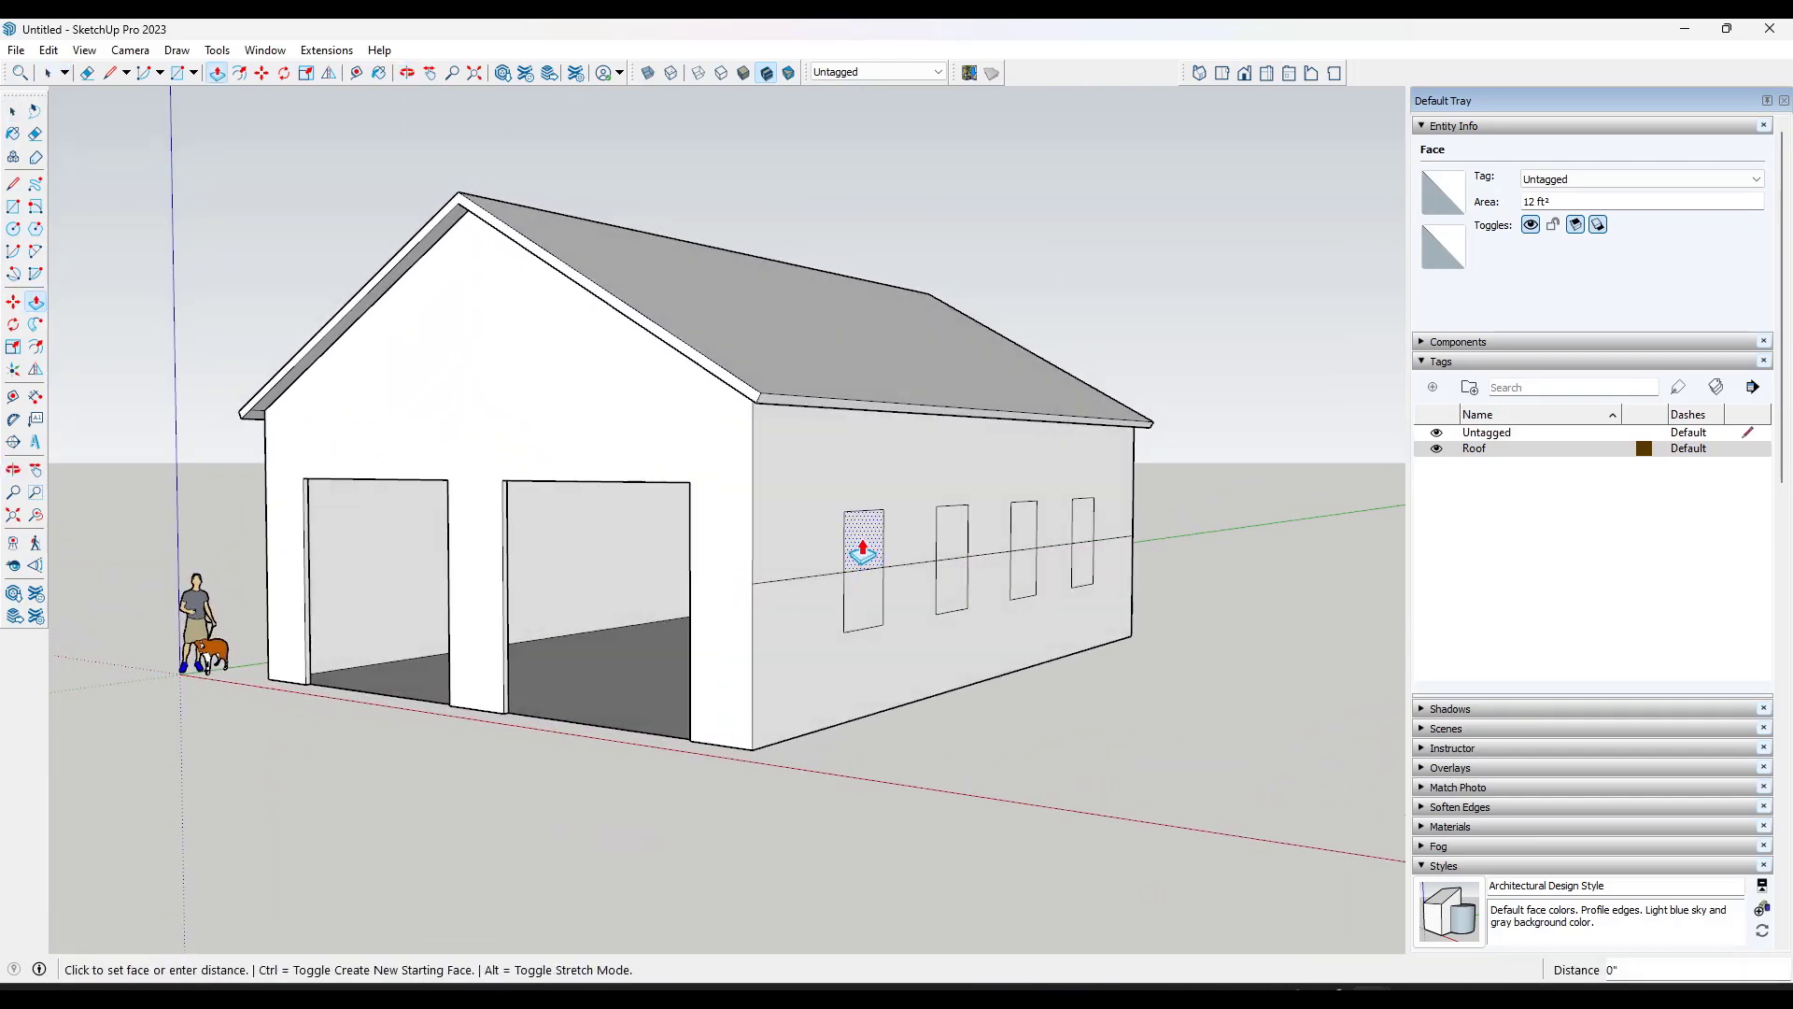
left_click(850, 533)
double_click(866, 617)
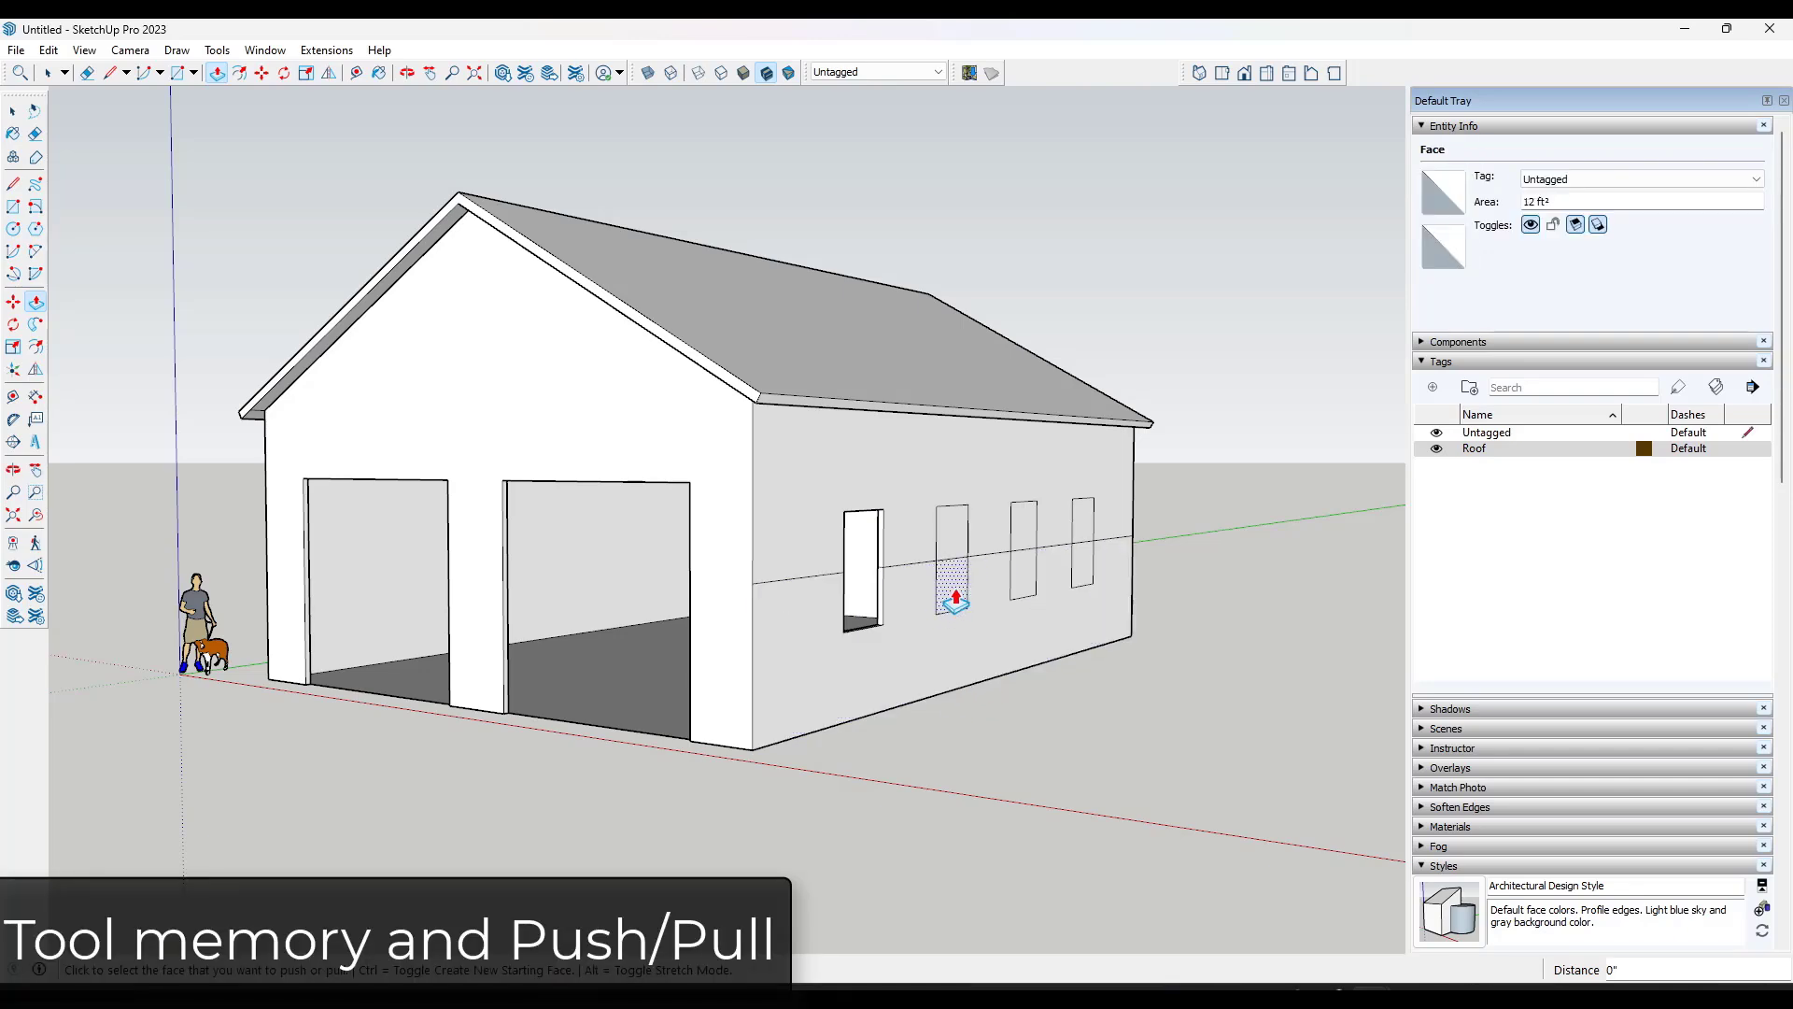
Step: Push both halves of the second, third and fourth windows through the side wall to cut their openings
scroll(971, 588, "up", 6)
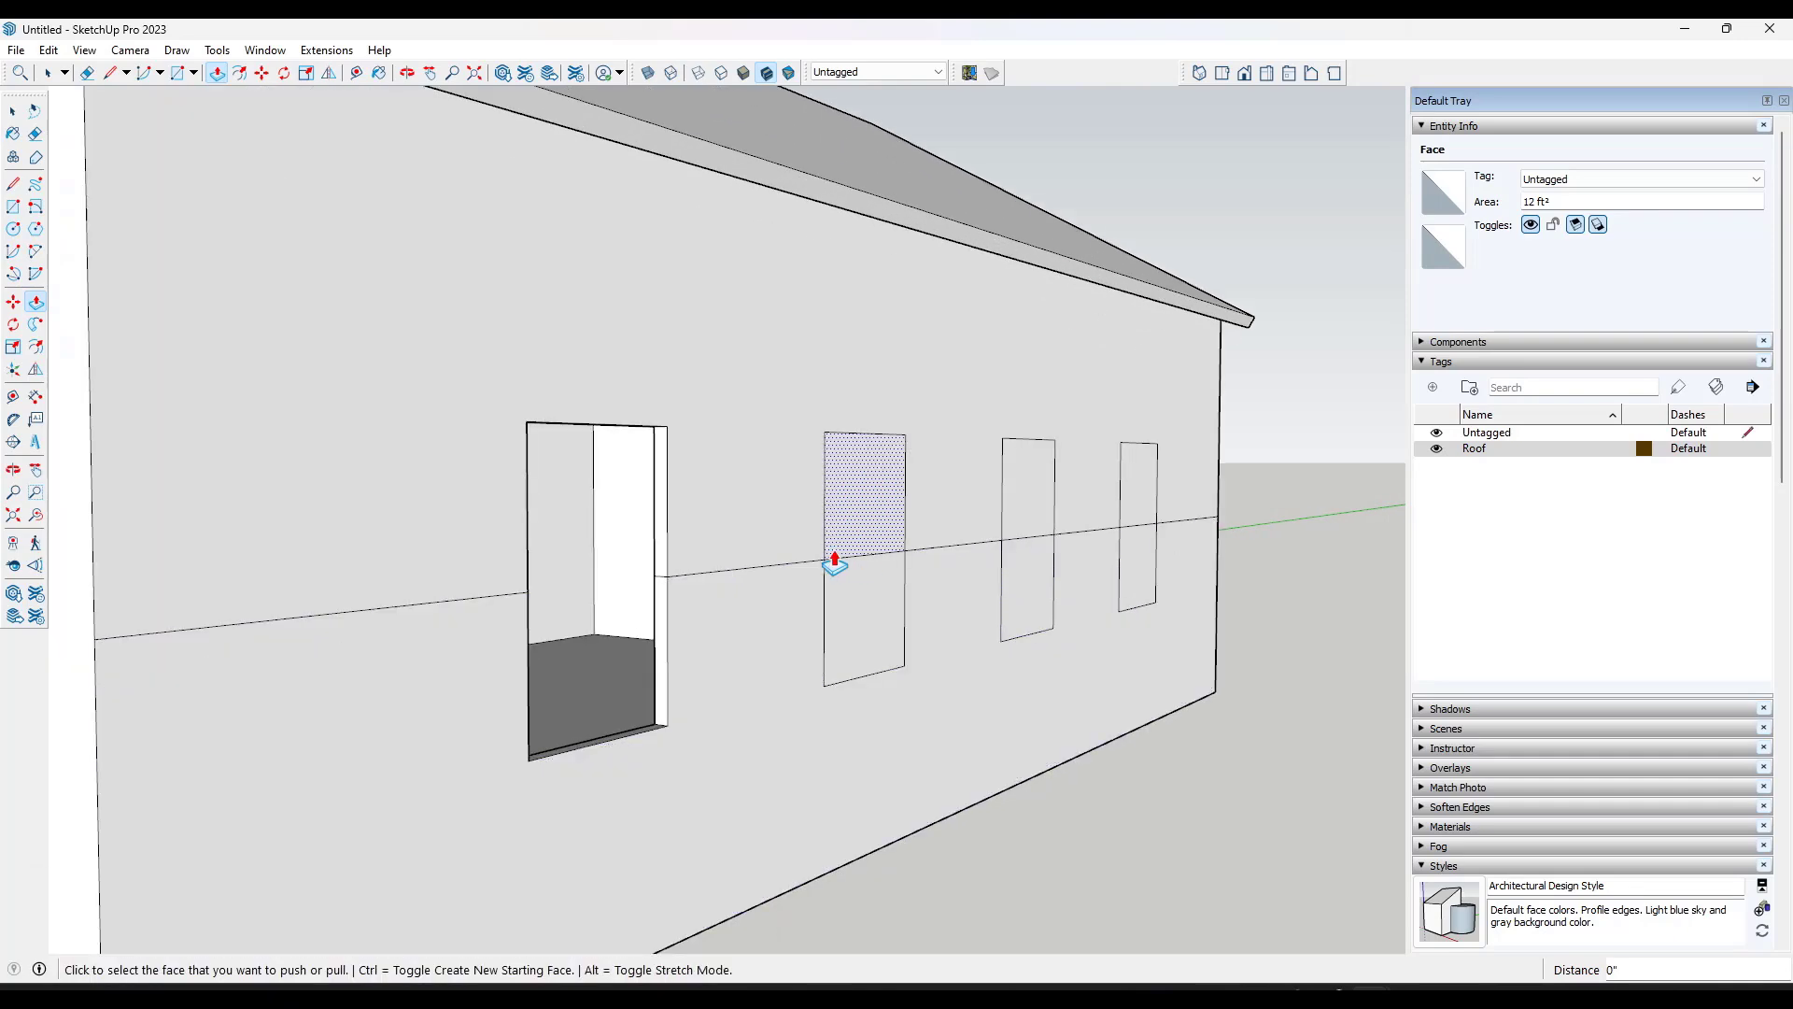
left_click(872, 626)
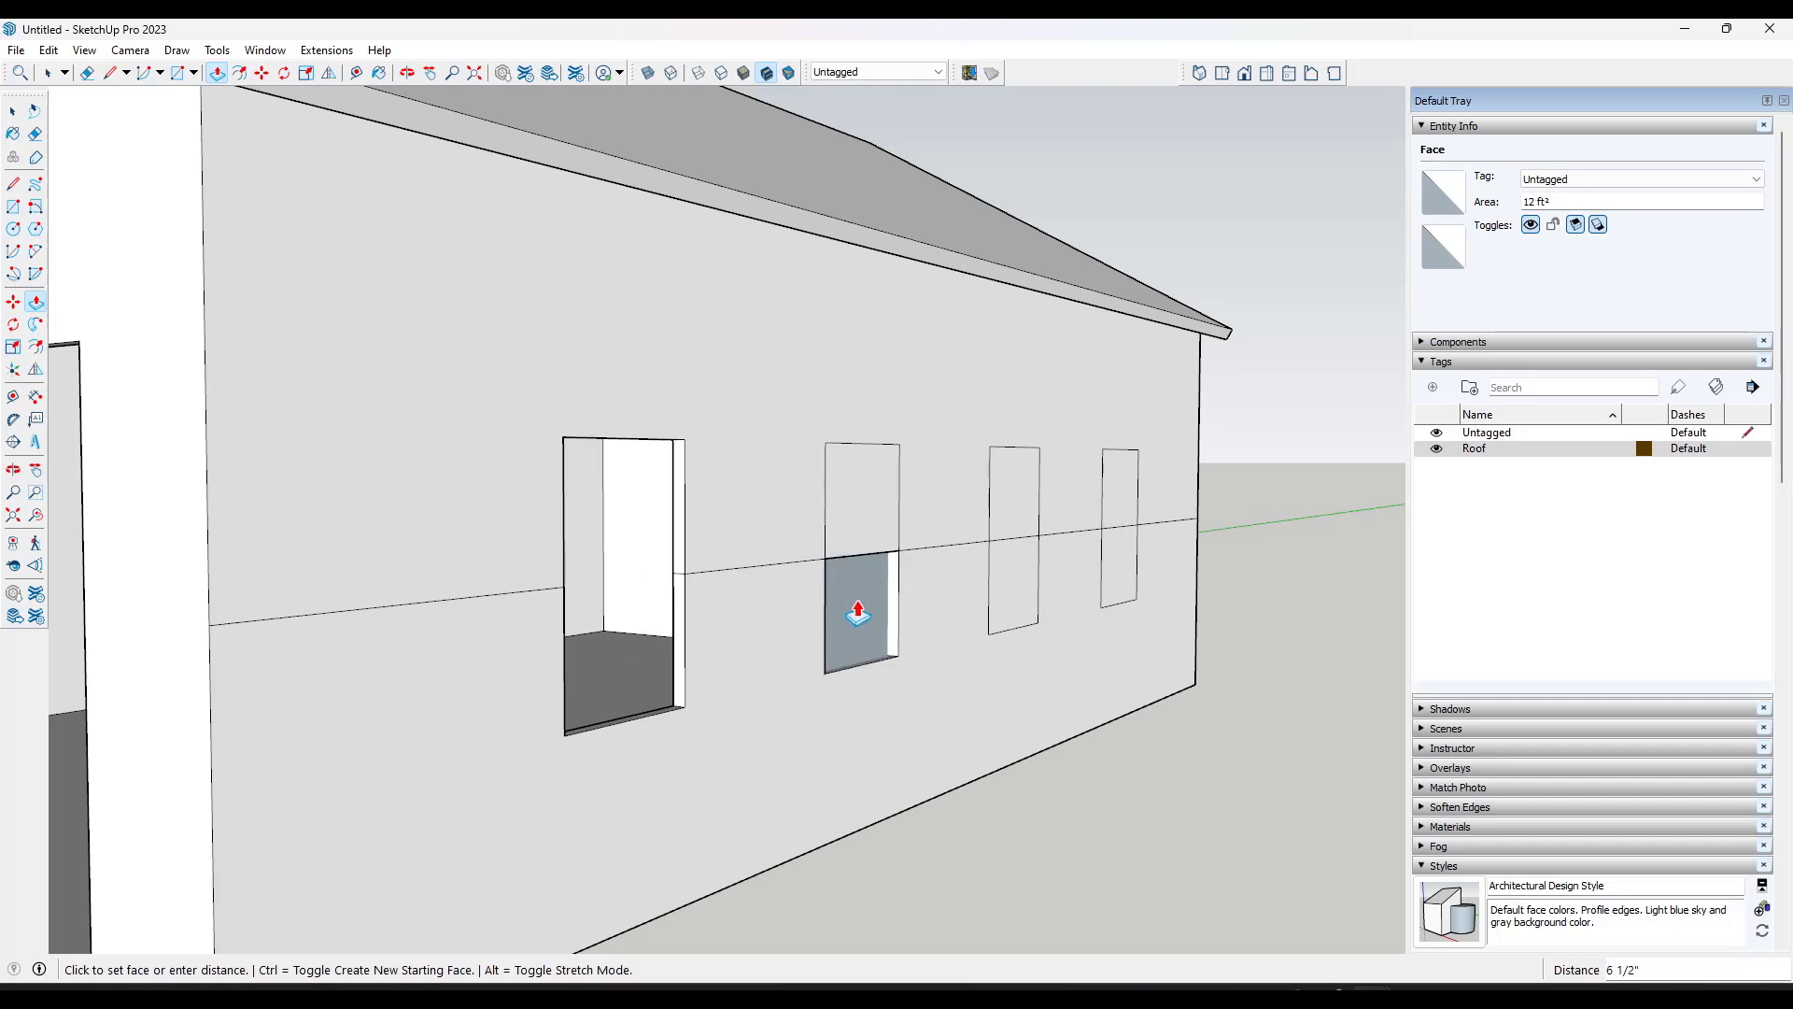
left_click(870, 598)
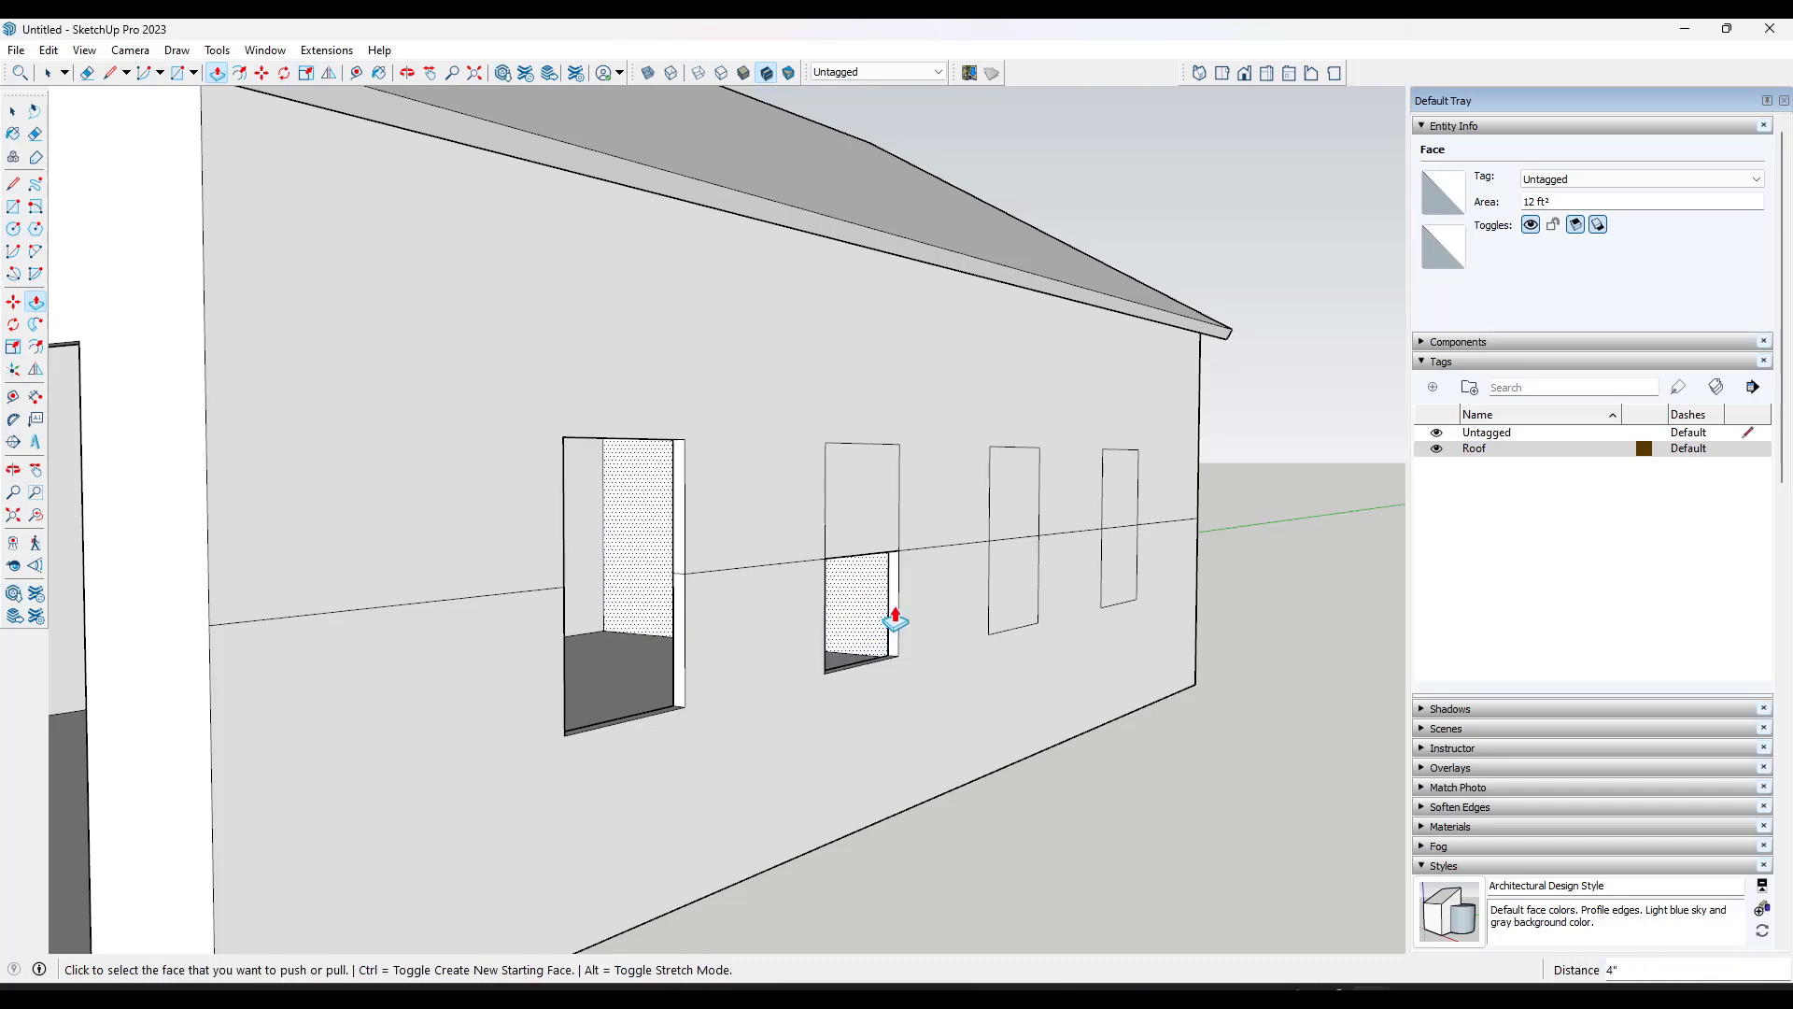
double_click(872, 528)
double_click(1004, 512)
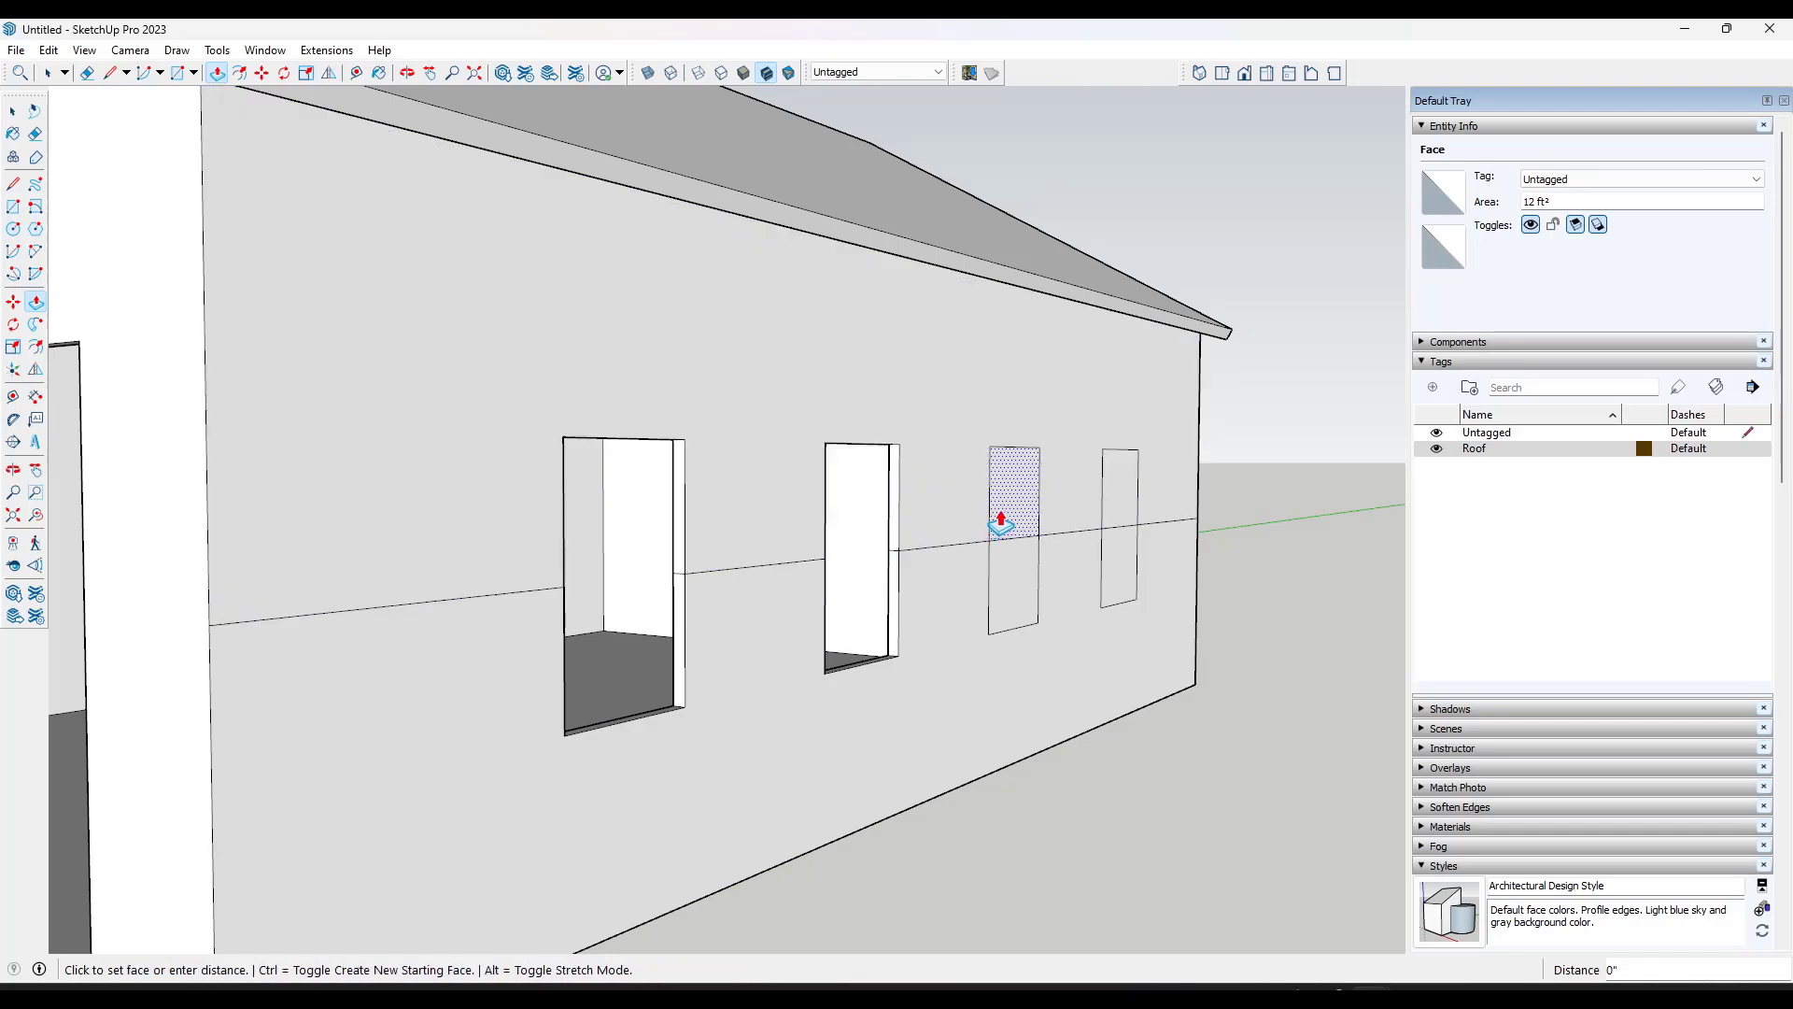
double_click(1006, 567)
double_click(1121, 572)
double_click(1123, 519)
Step: Try to push the upper half of the frontmost window through the opposite side wall by 4"
scroll(1124, 518, "down", 10)
middle_click_drag(869, 592, 909, 591)
scroll(756, 607, "down", 5)
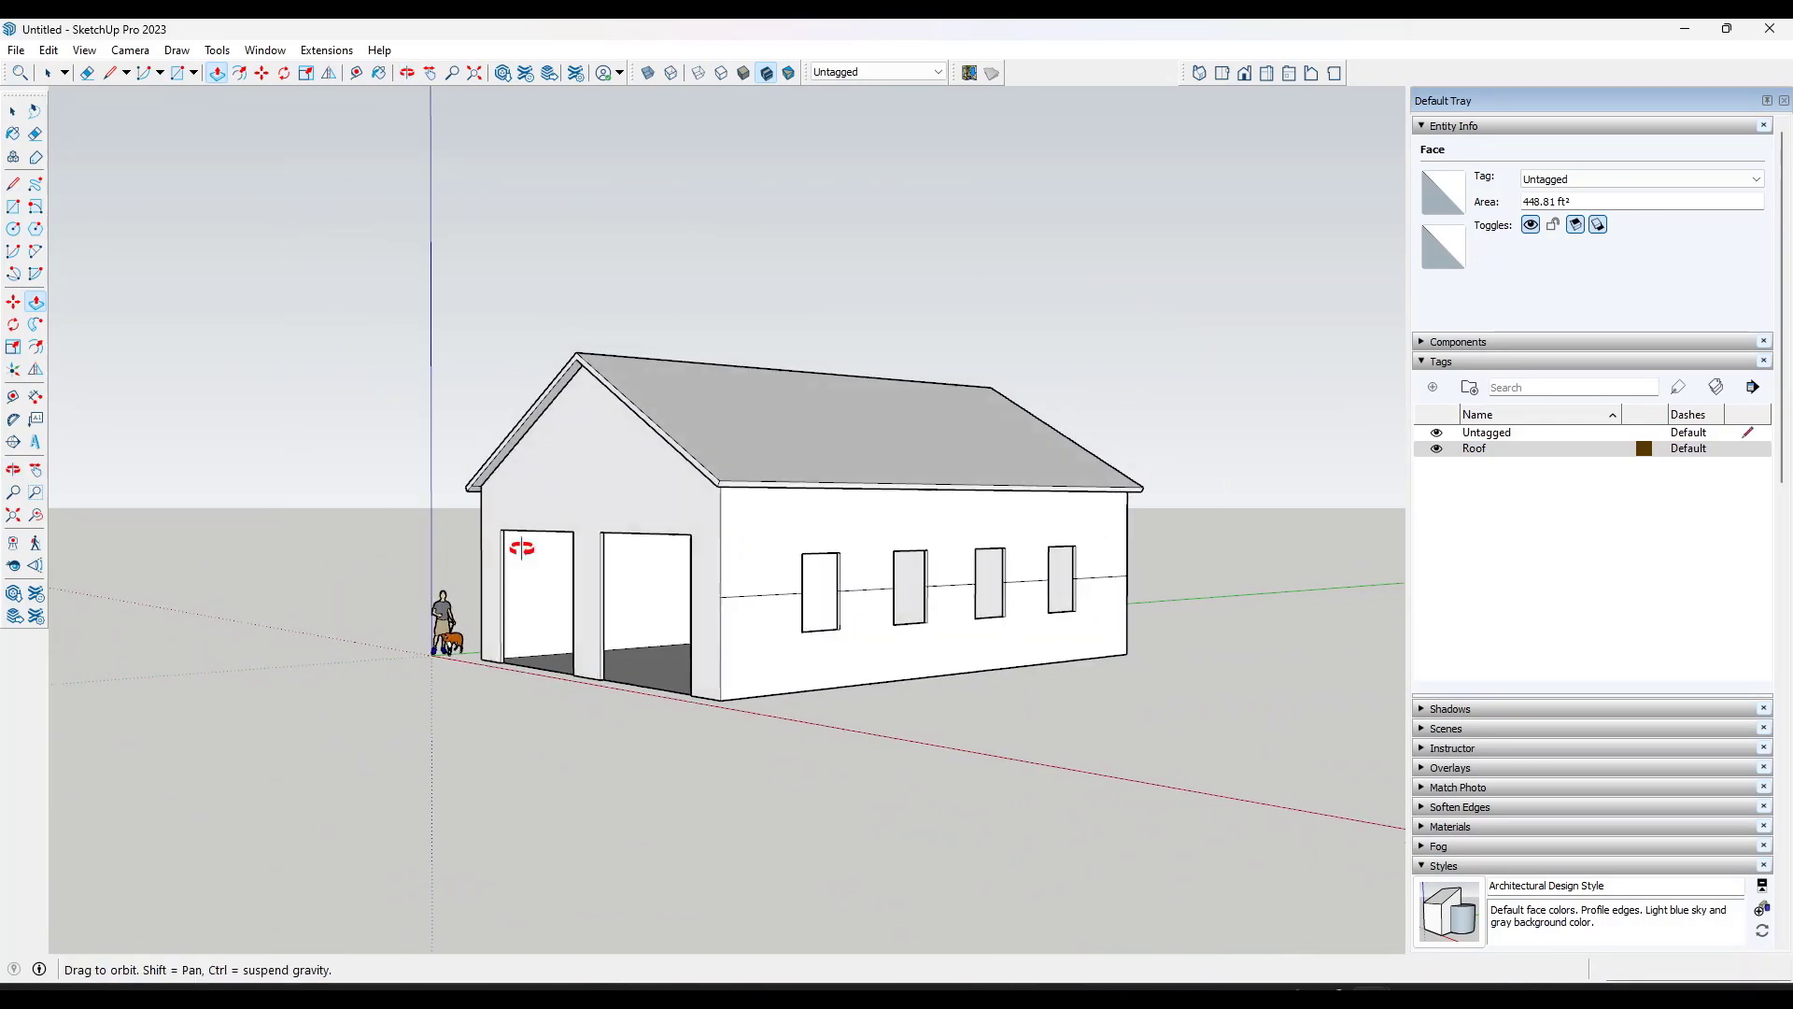
middle_click_drag(409, 548, 1067, 565)
scroll(609, 591, "up", 3)
left_click(612, 586)
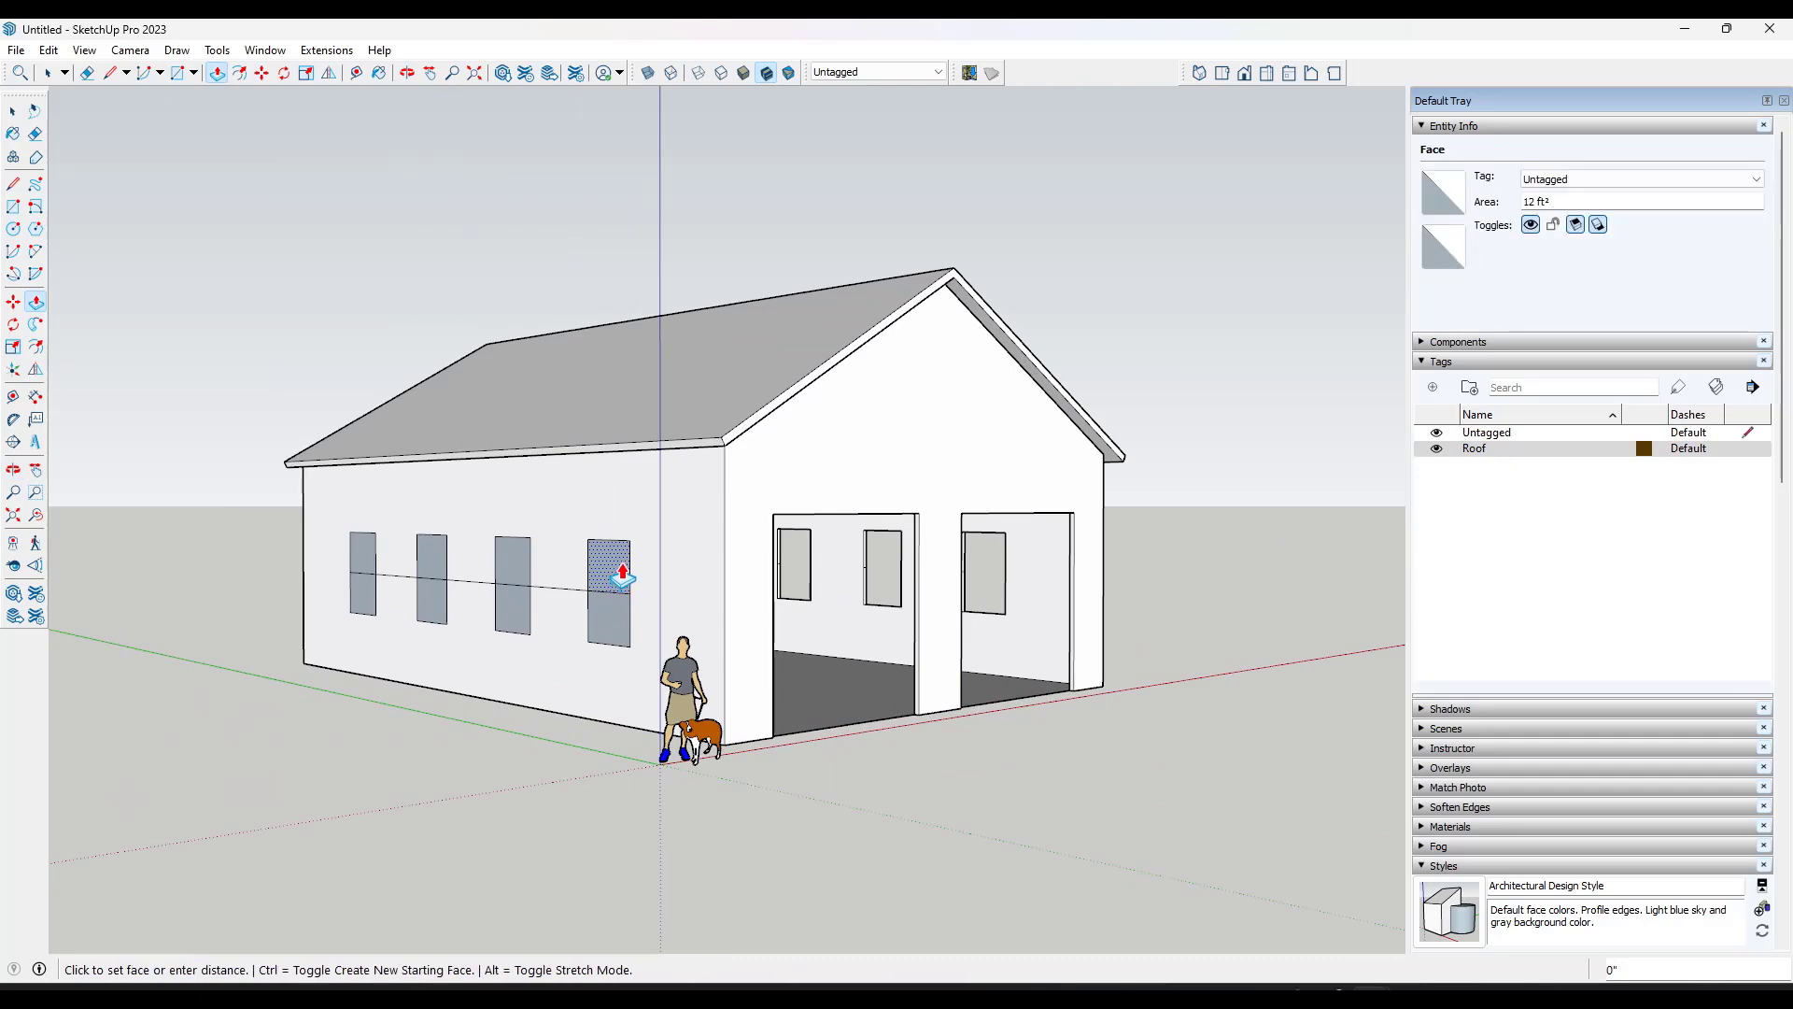
scroll(645, 574, "up", 2)
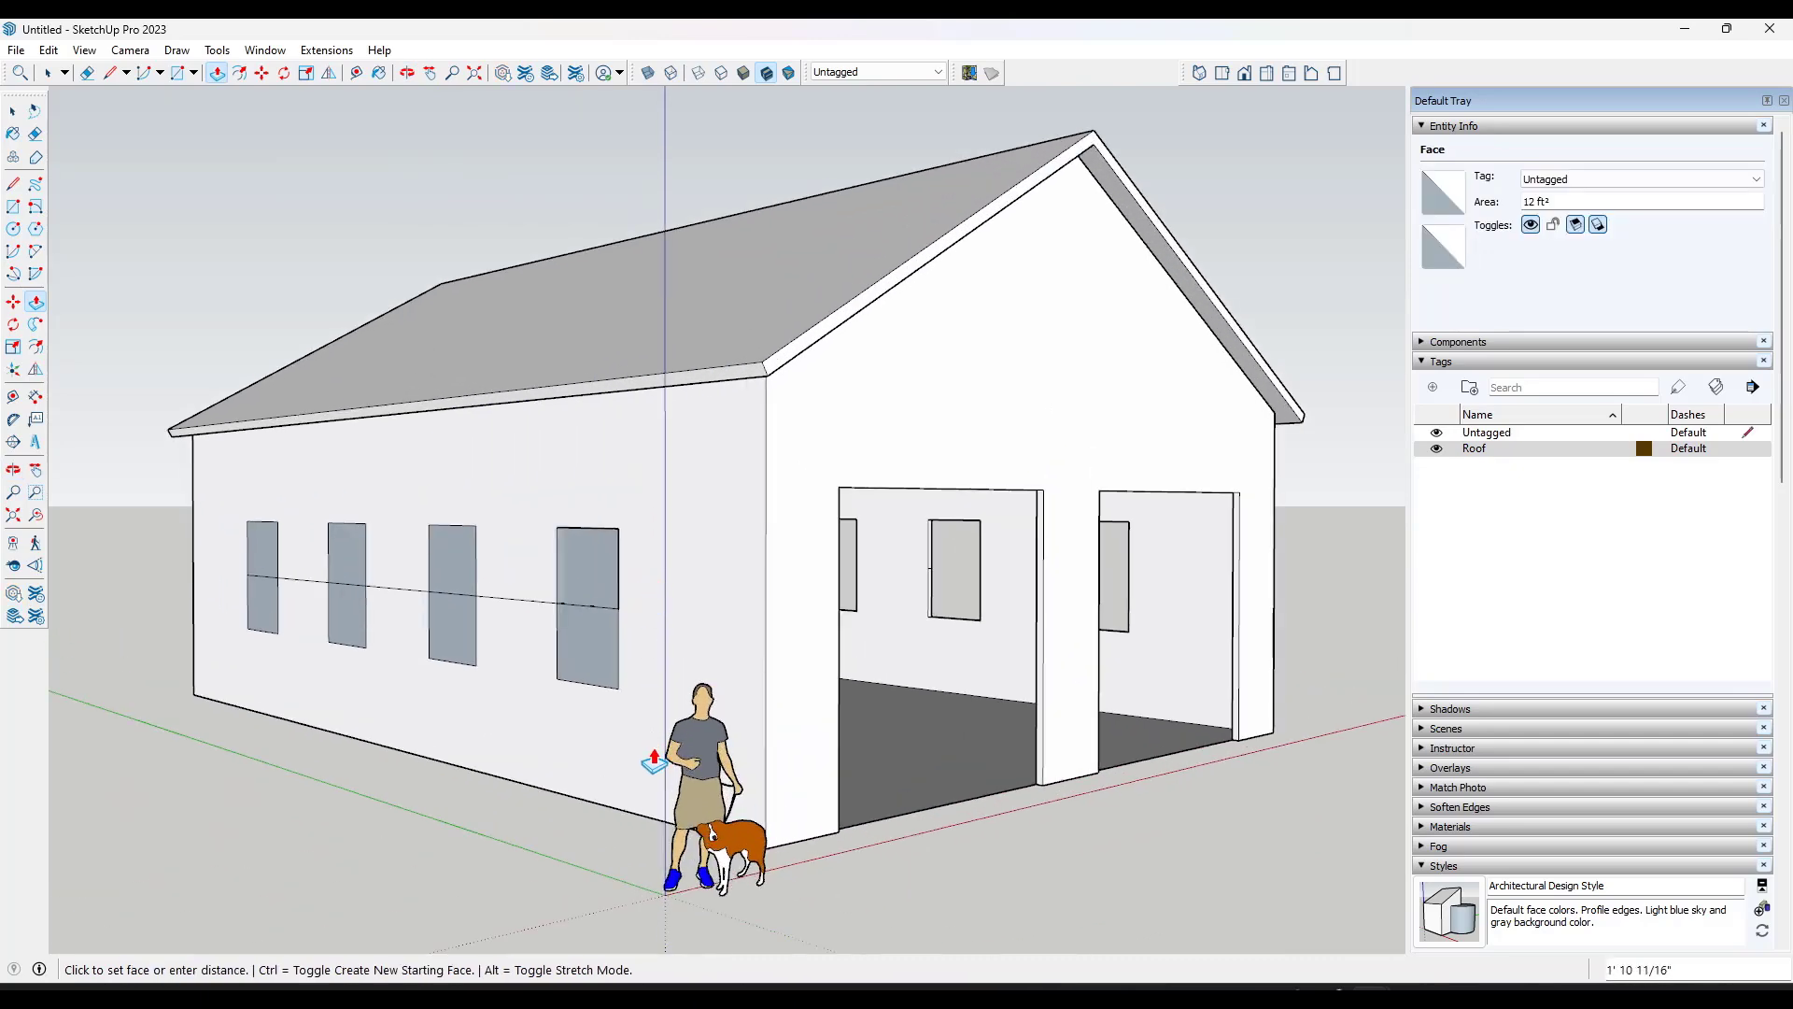
middle_click_drag(653, 761, 612, 522)
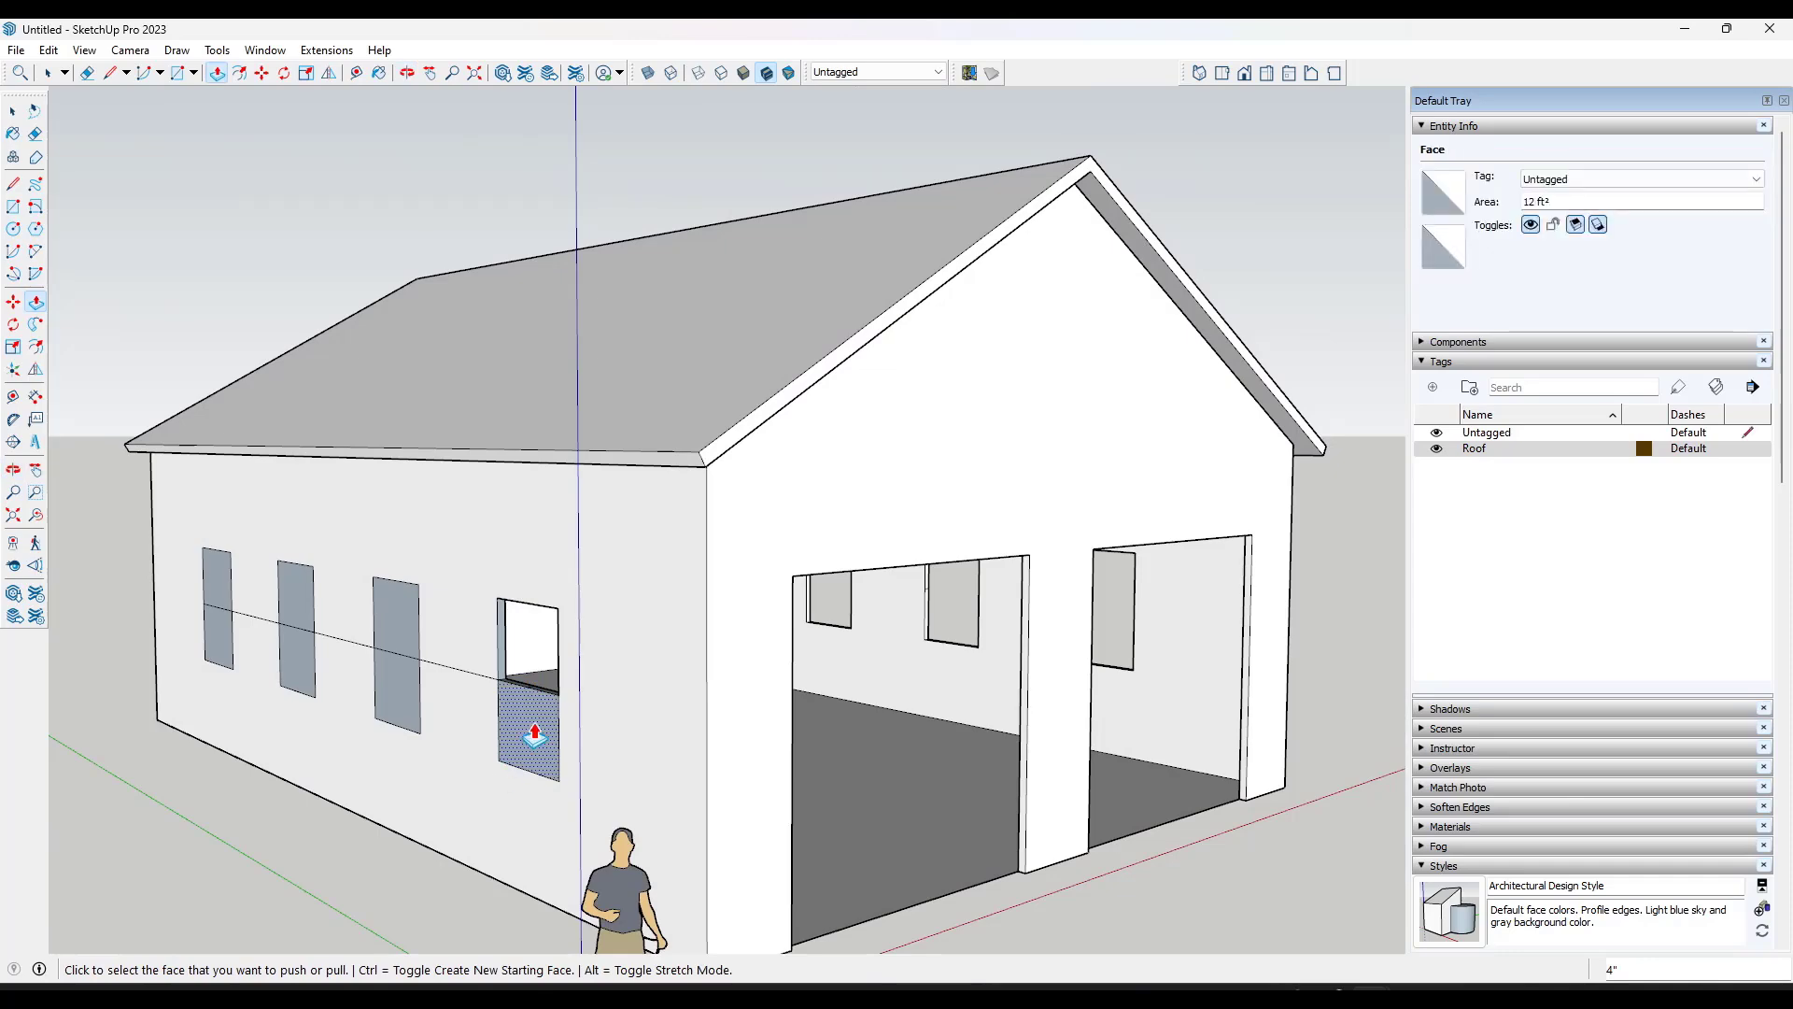
middle_click_drag(535, 735, 553, 692)
Step: Reverse all the window faces on the opposite side wall
key("space")
left_click_drag(224, 545, 581, 759)
right_click(527, 605)
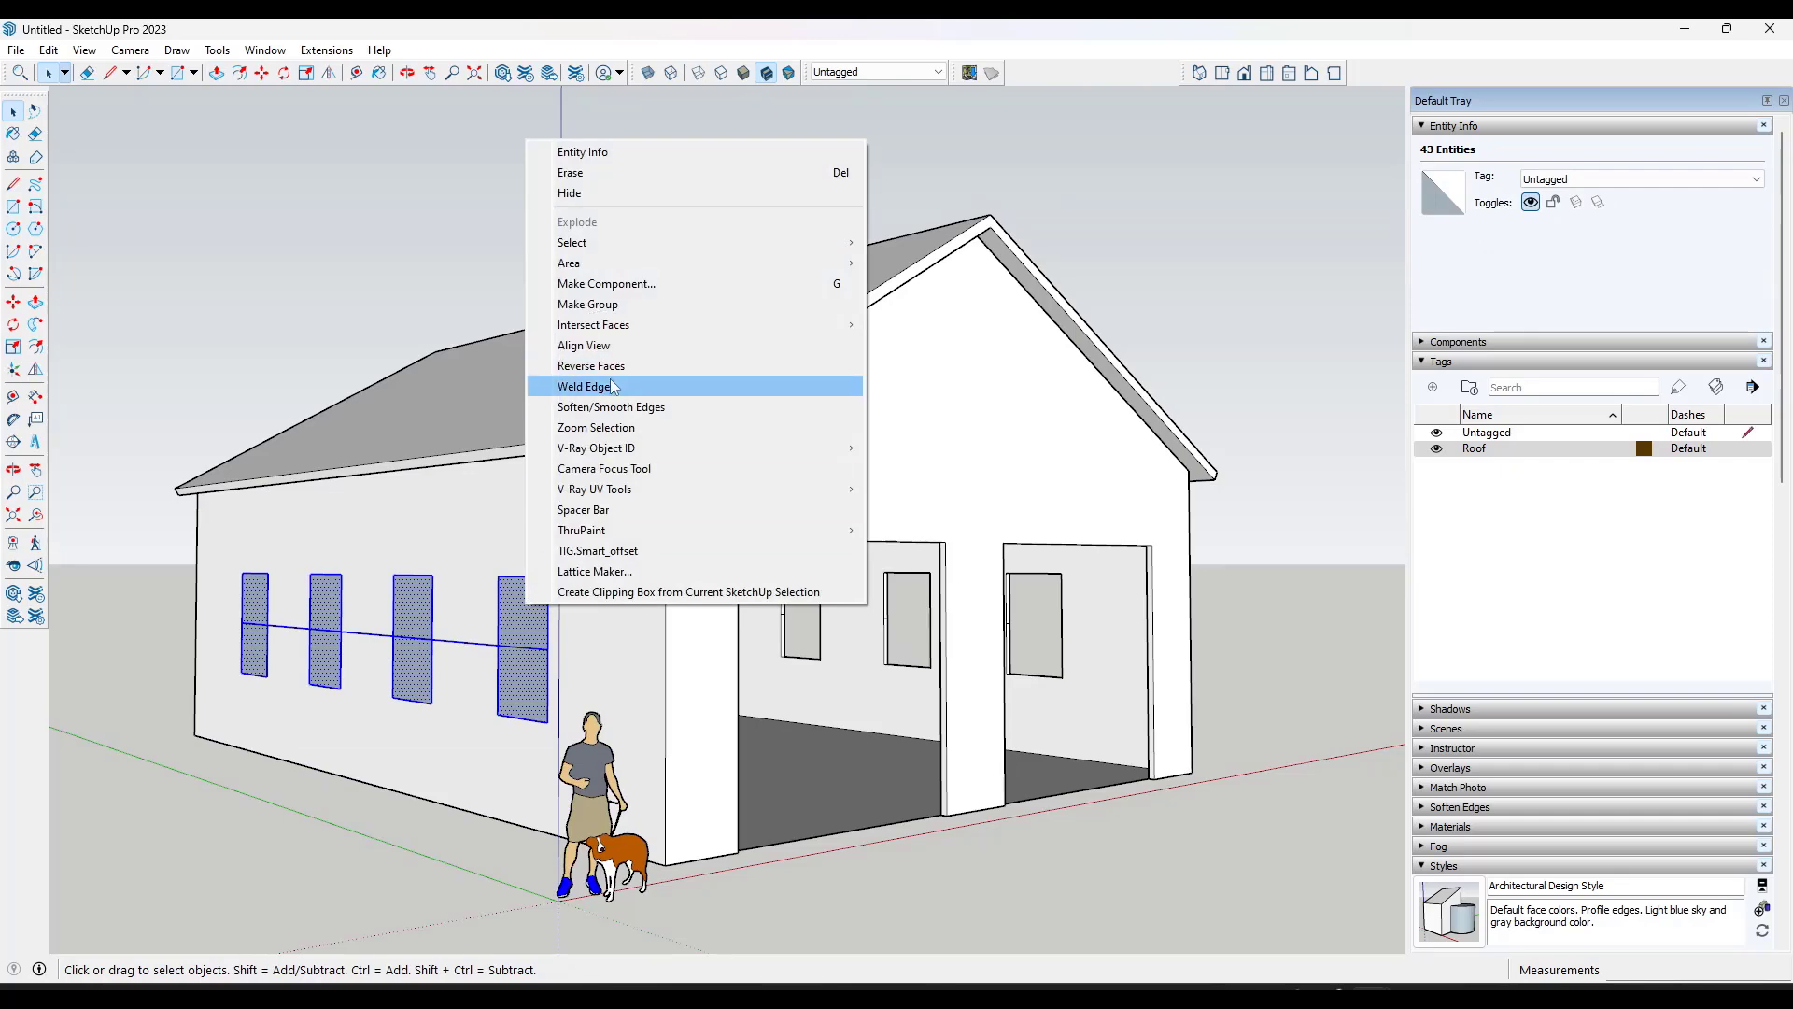
left_click(614, 366)
Step: Push the upper and lower halves of all four windows through the opposite side wall to cut the openings
left_click(520, 616)
key("p")
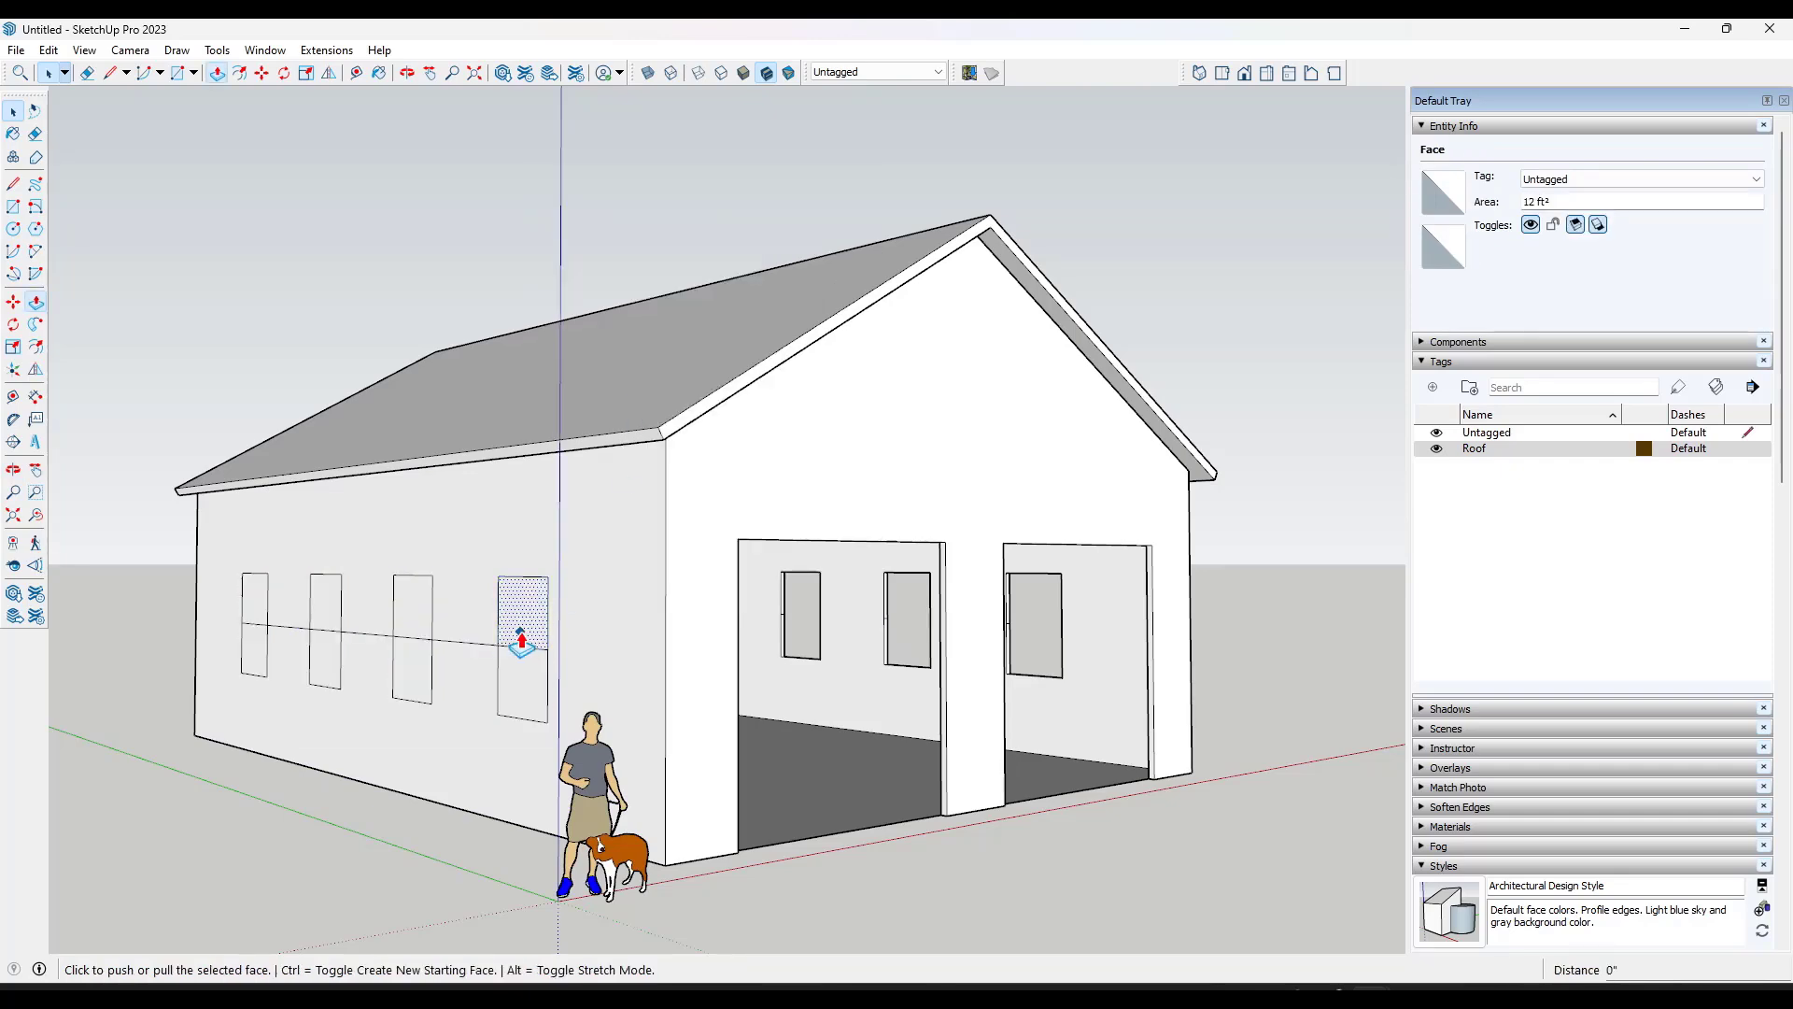
double_click(534, 624)
double_click(524, 676)
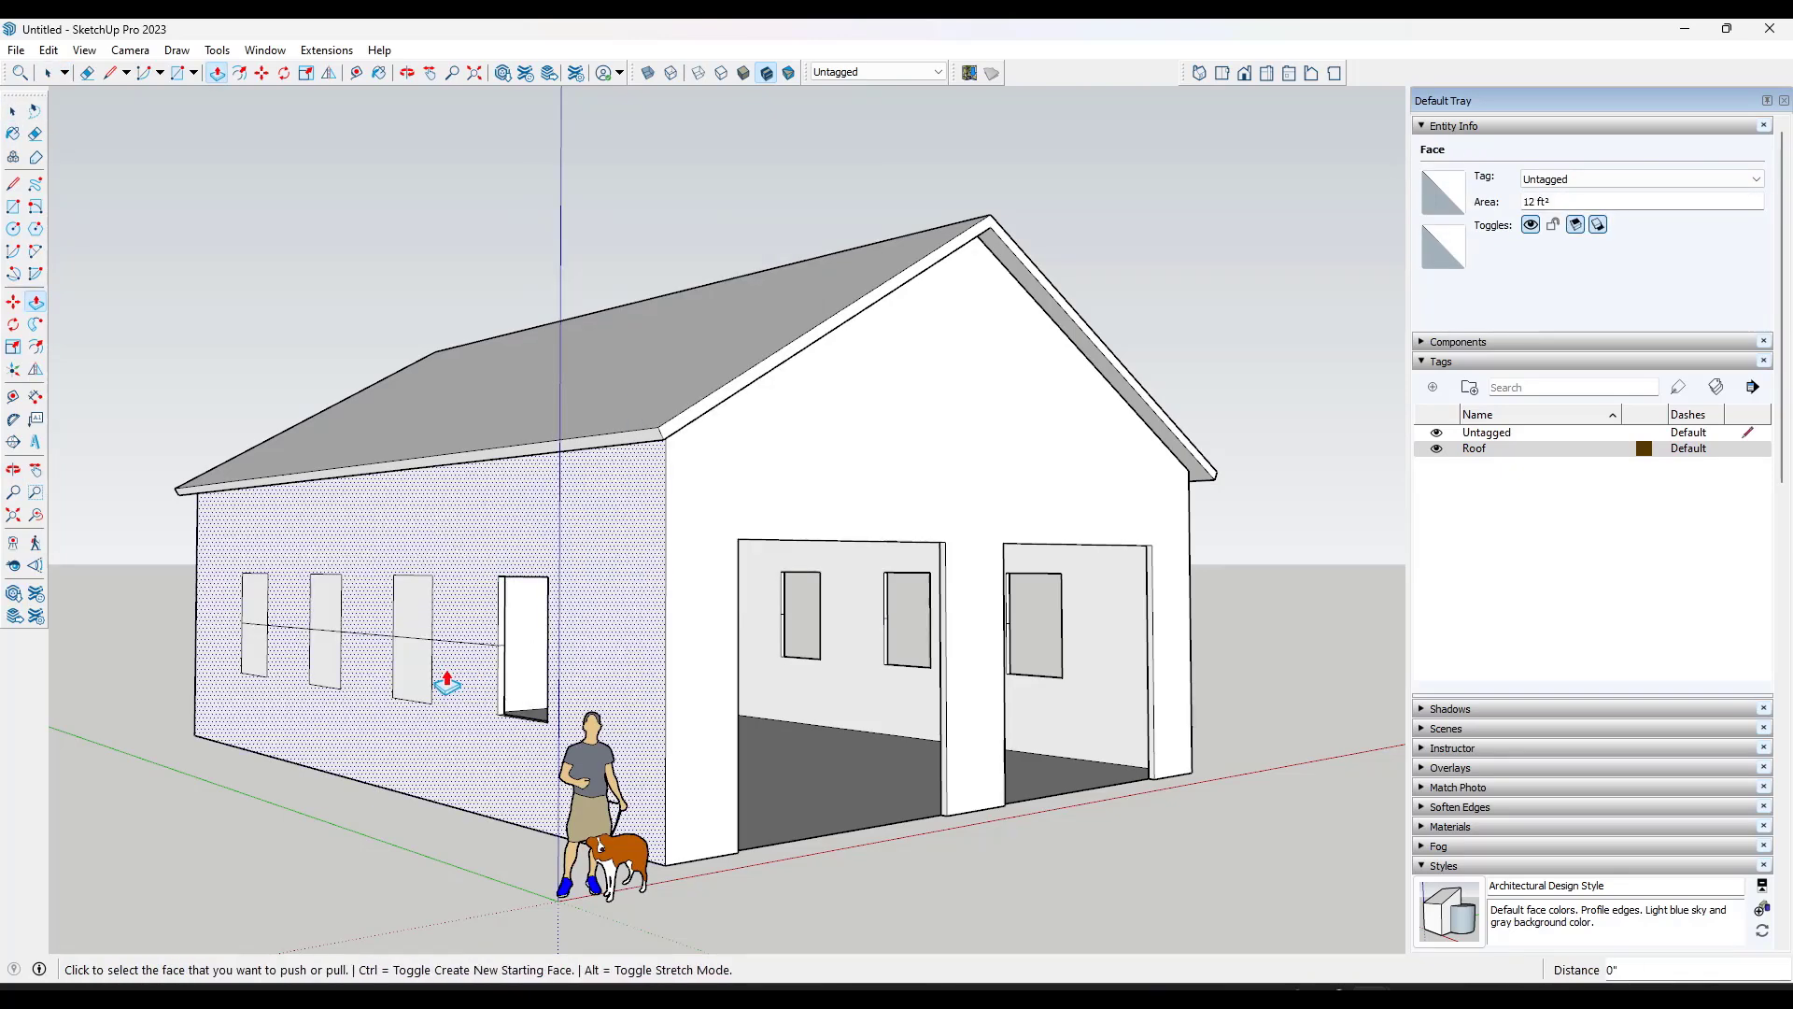
double_click(412, 668)
double_click(419, 608)
double_click(326, 605)
double_click(326, 659)
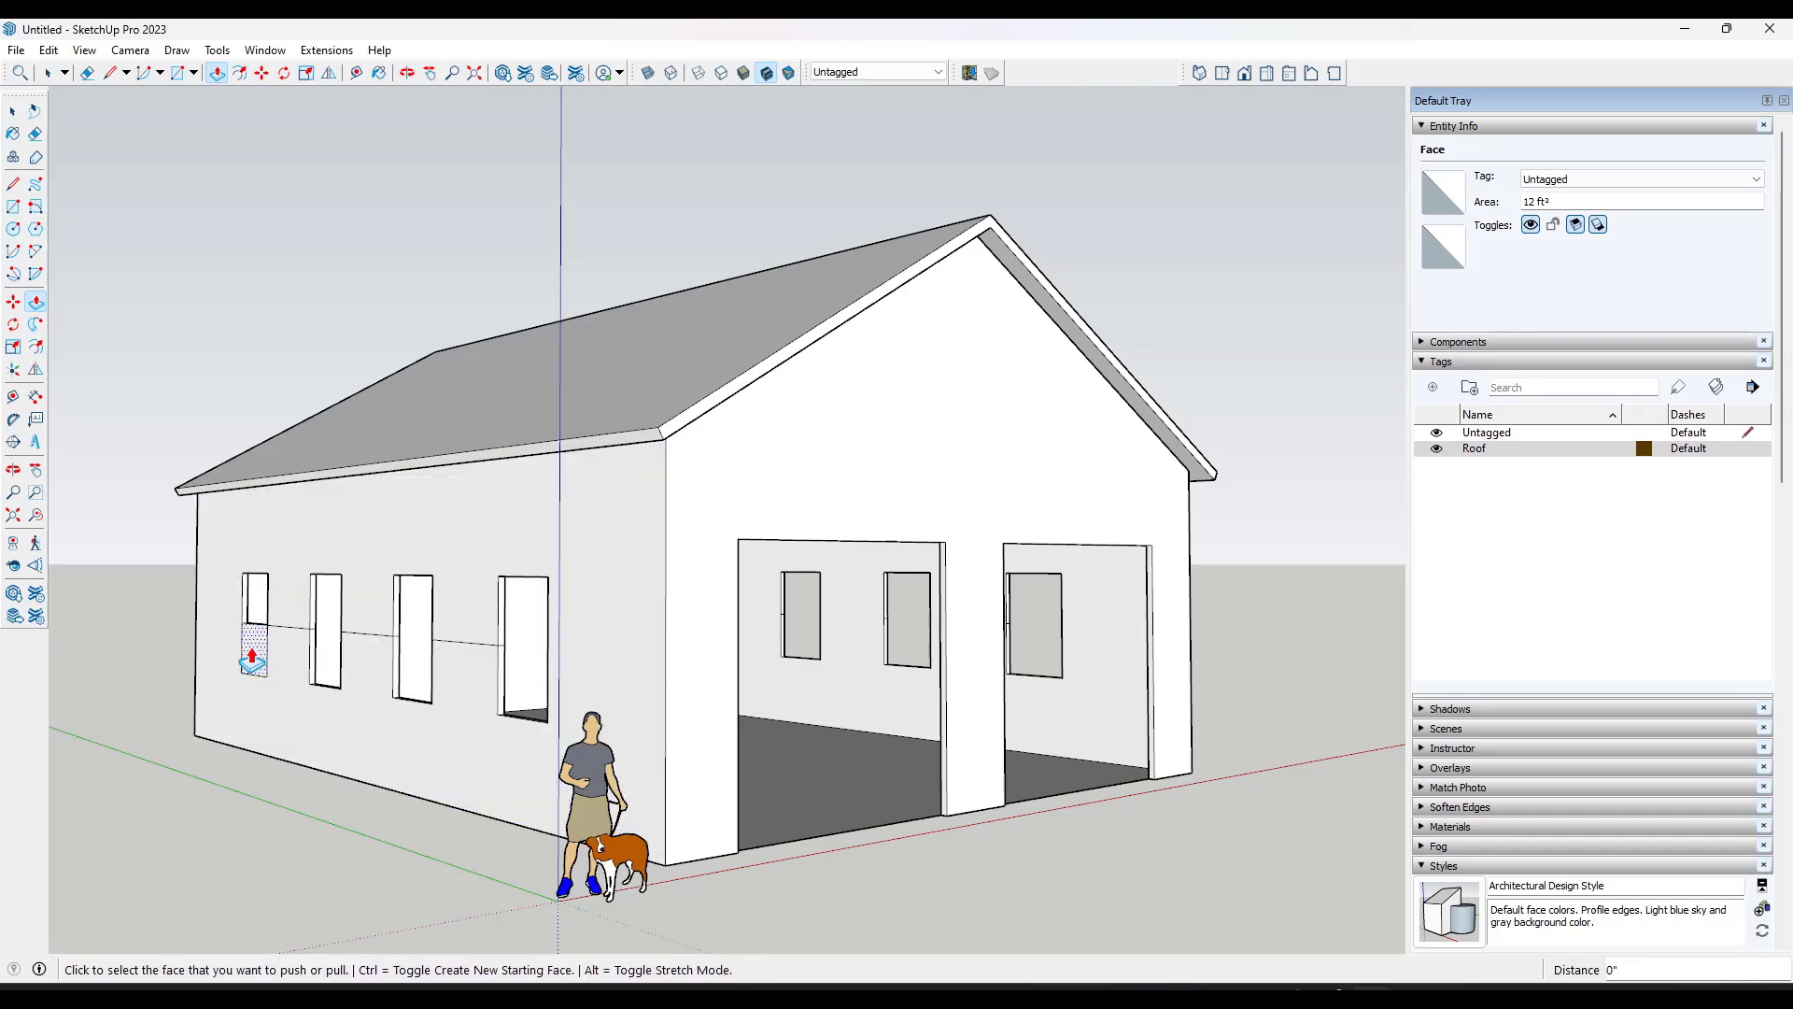
Step: Erase the leftover midline segments between and beside the windows on both side walls
middle_click_drag(320, 621, 550, 671)
key("e")
scroll(416, 641, "up", 5)
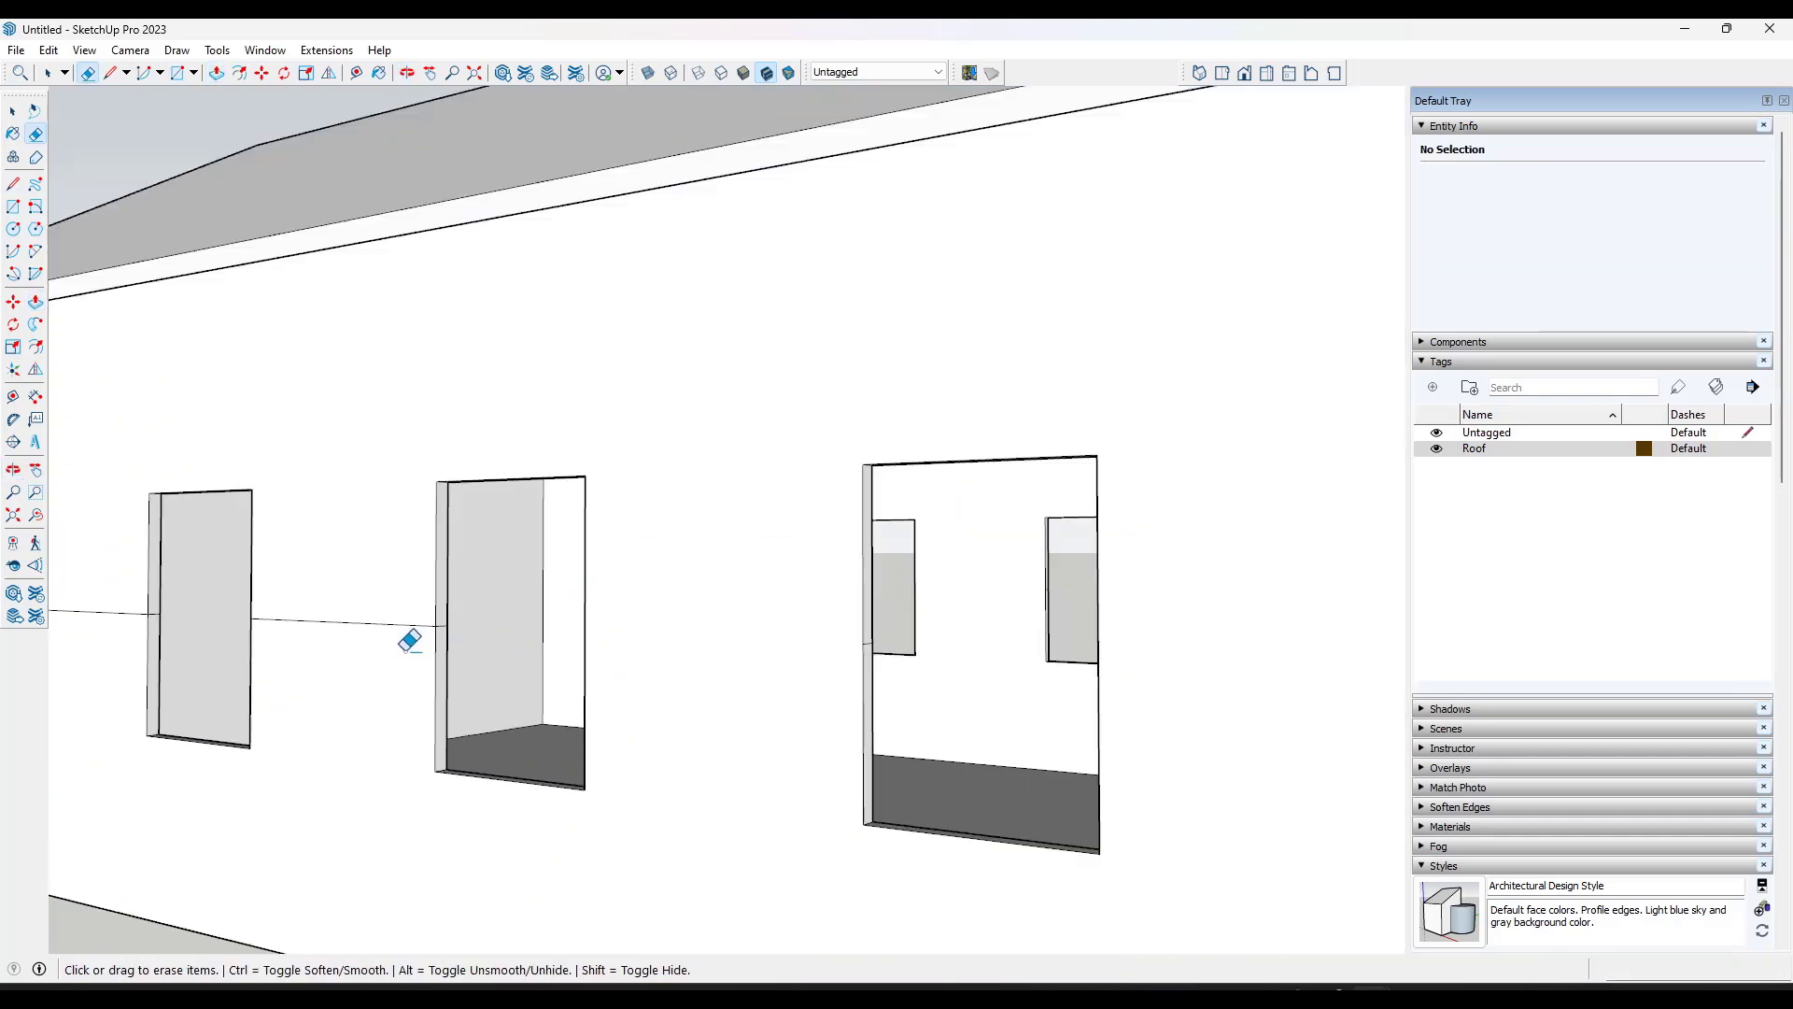
scroll(300, 629, "down", 5)
scroll(561, 672, "up", 3)
scroll(785, 681, "down", 5)
mouse_move(785, 680)
middle_mouse_down()
mouse_move(342, 643)
mouse_move(985, 641)
middle_mouse_up()
scroll(725, 668, "up", 1)
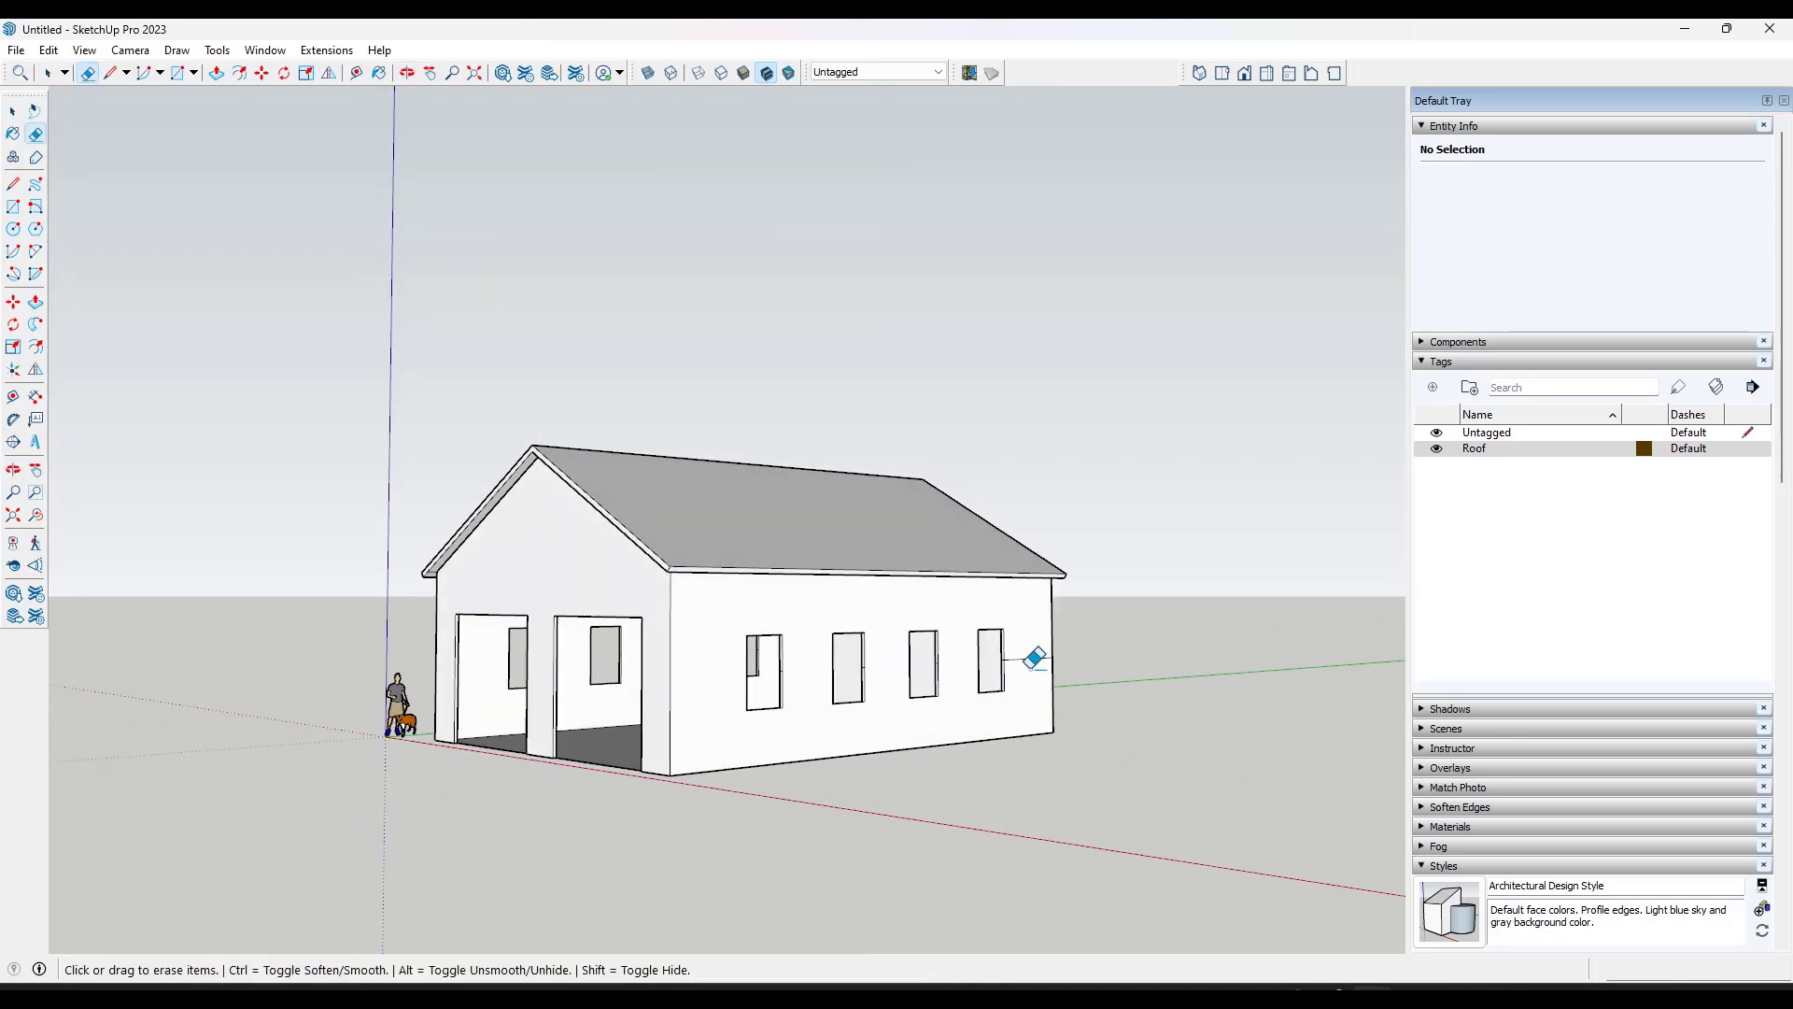
middle_click_drag(762, 665, 861, 680)
key("space")
Step: Examine the underside of the building where the wall bottoms meet the floor
scroll(783, 790, "up", 3)
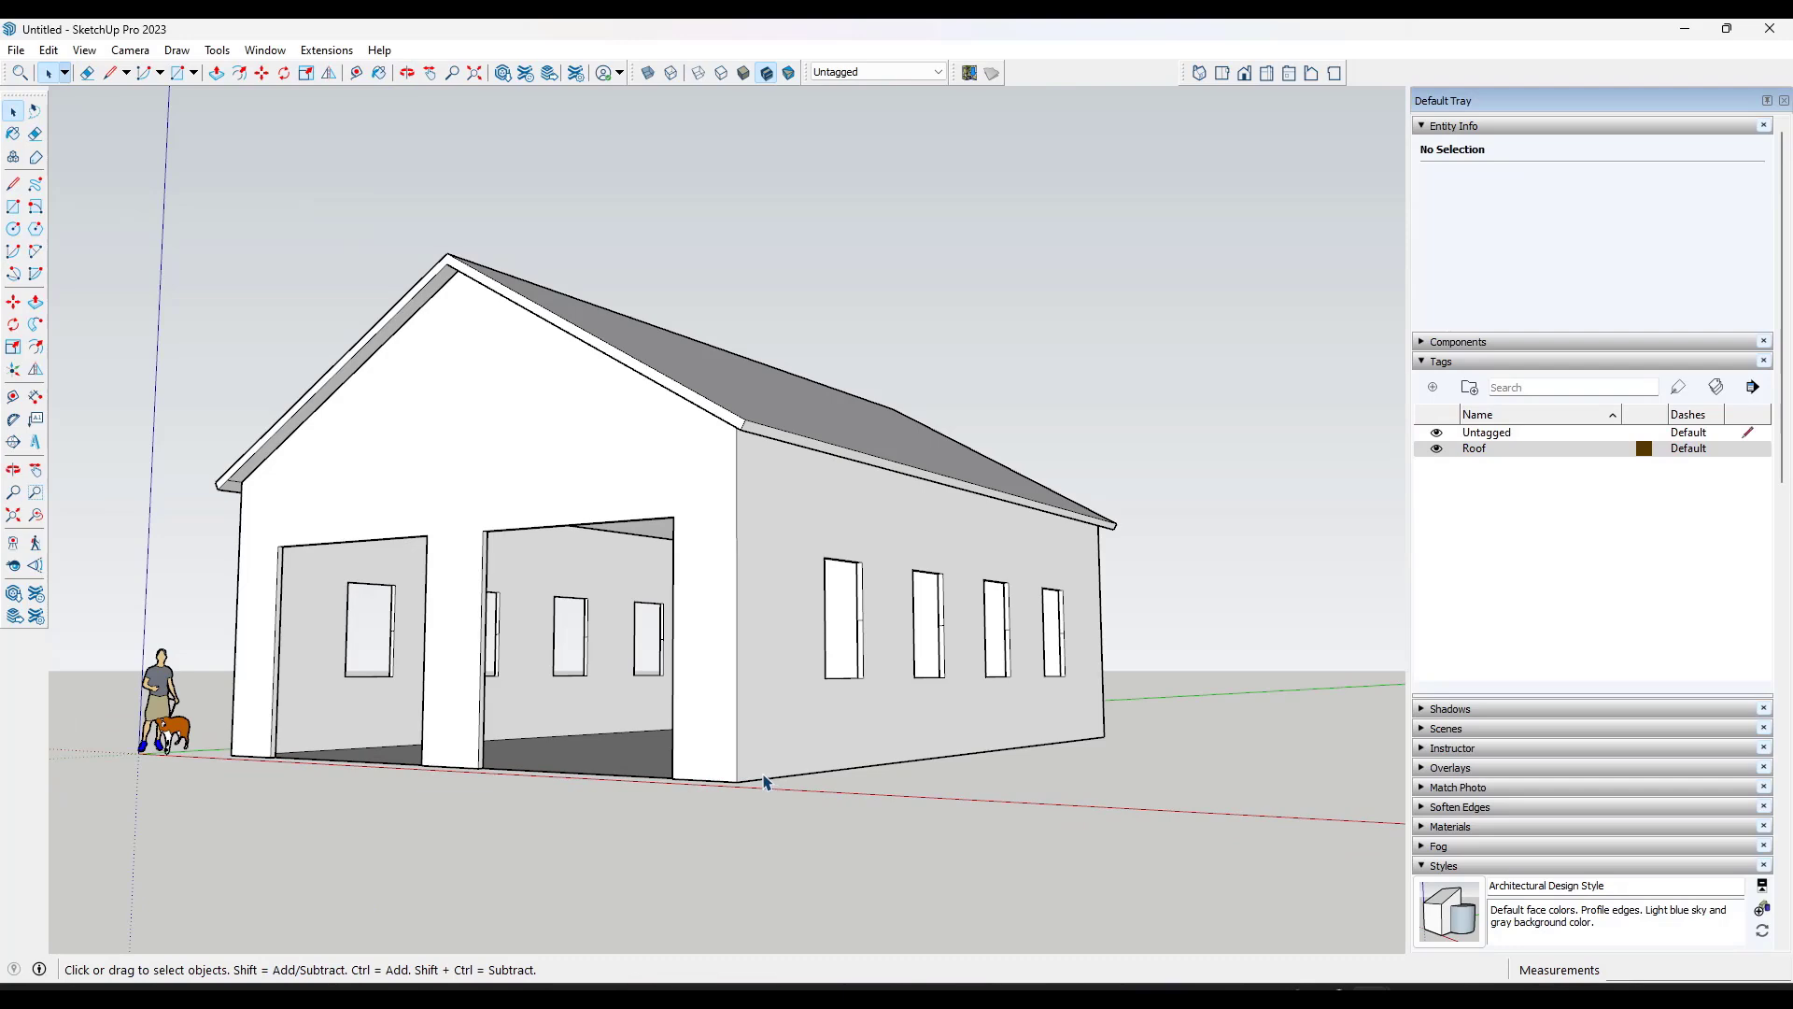
key("o")
left_click_drag(772, 681, 804, 717)
key("space")
middle_click_drag(822, 777, 773, 643)
scroll(773, 643, "up", 4)
scroll(780, 640, "up", 2)
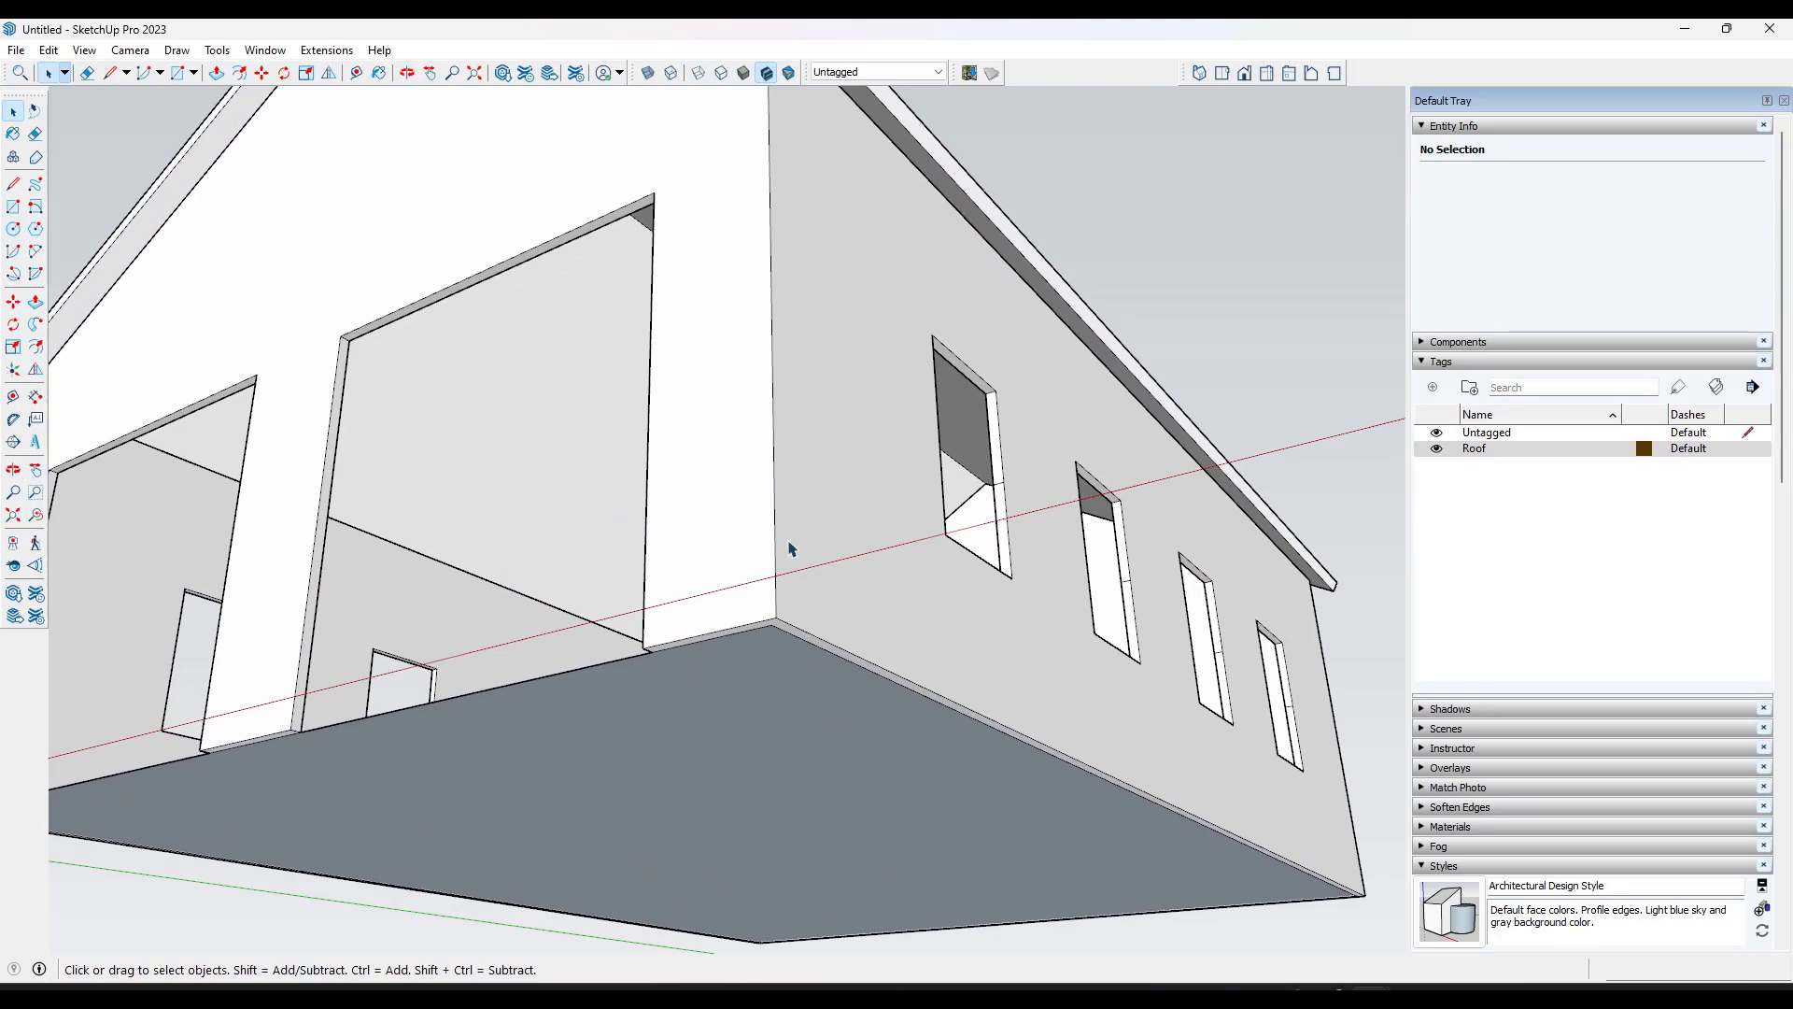
middle_click_drag(950, 631, 651, 311)
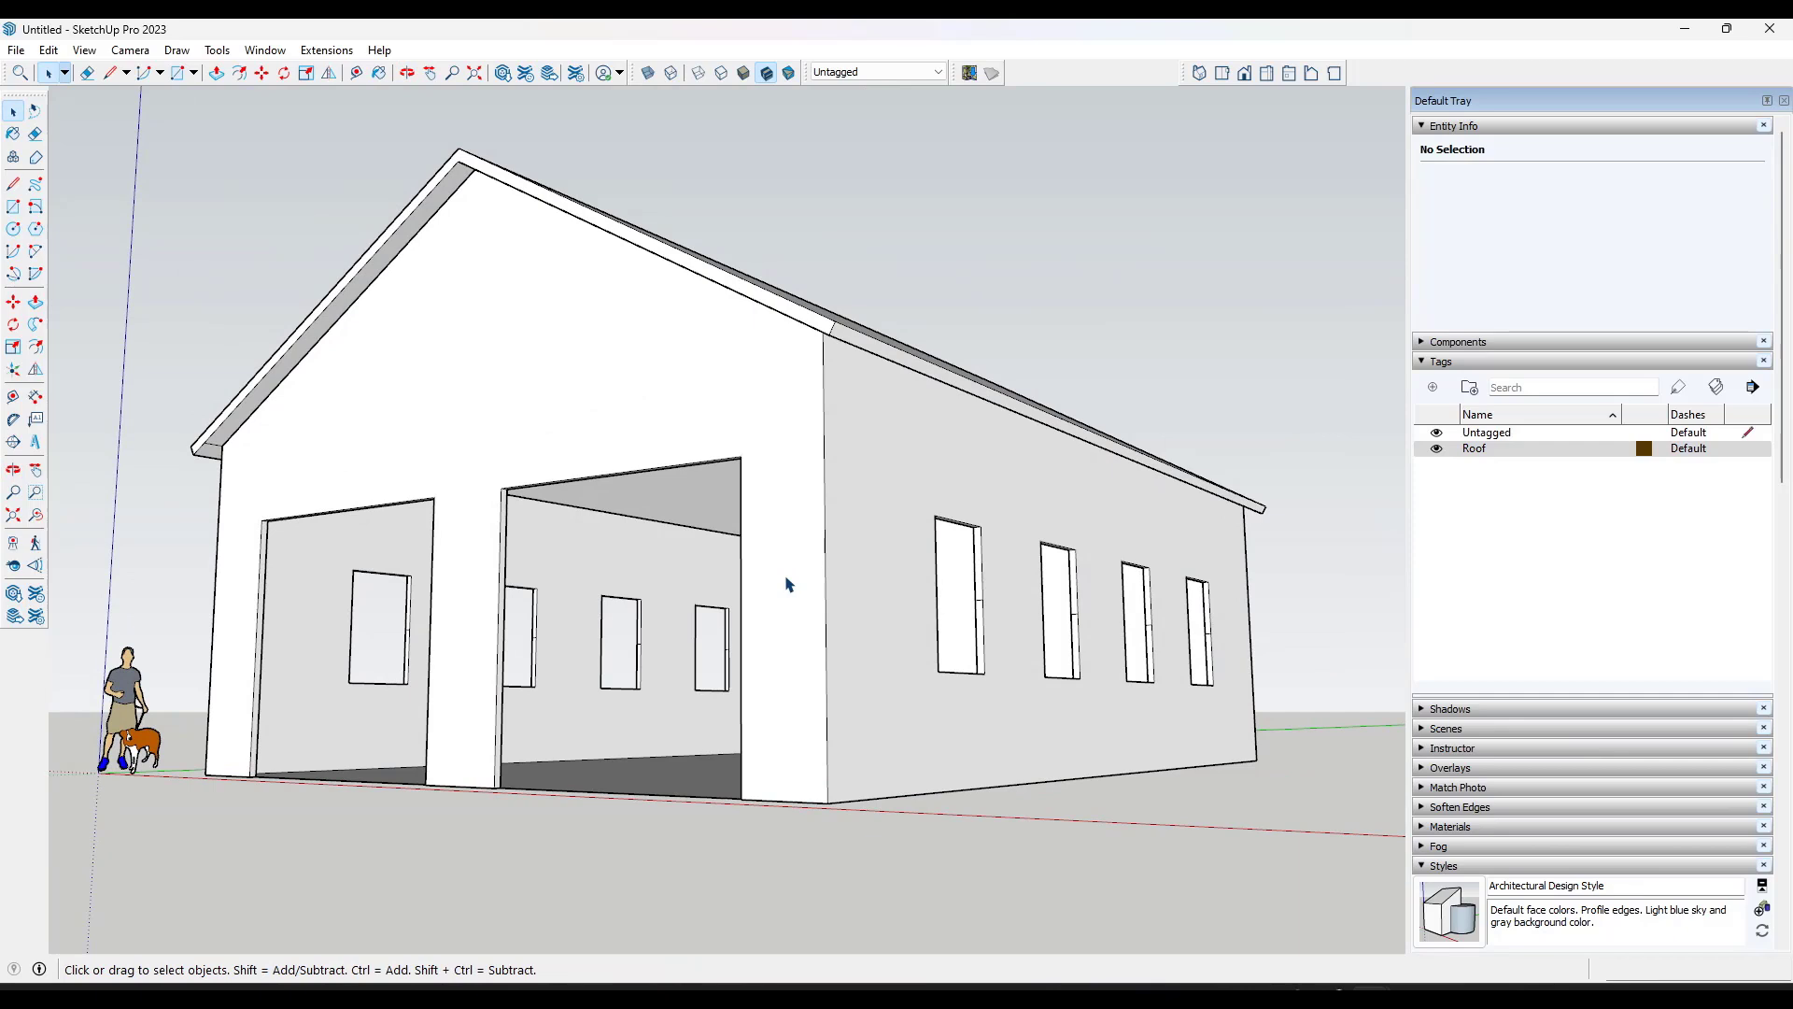
Step: Try to draw a line 3' above the base from the garage opening's edge to the front corner and along the side wall
middle_click_drag(812, 710, 800, 760)
key("l")
left_click(754, 792)
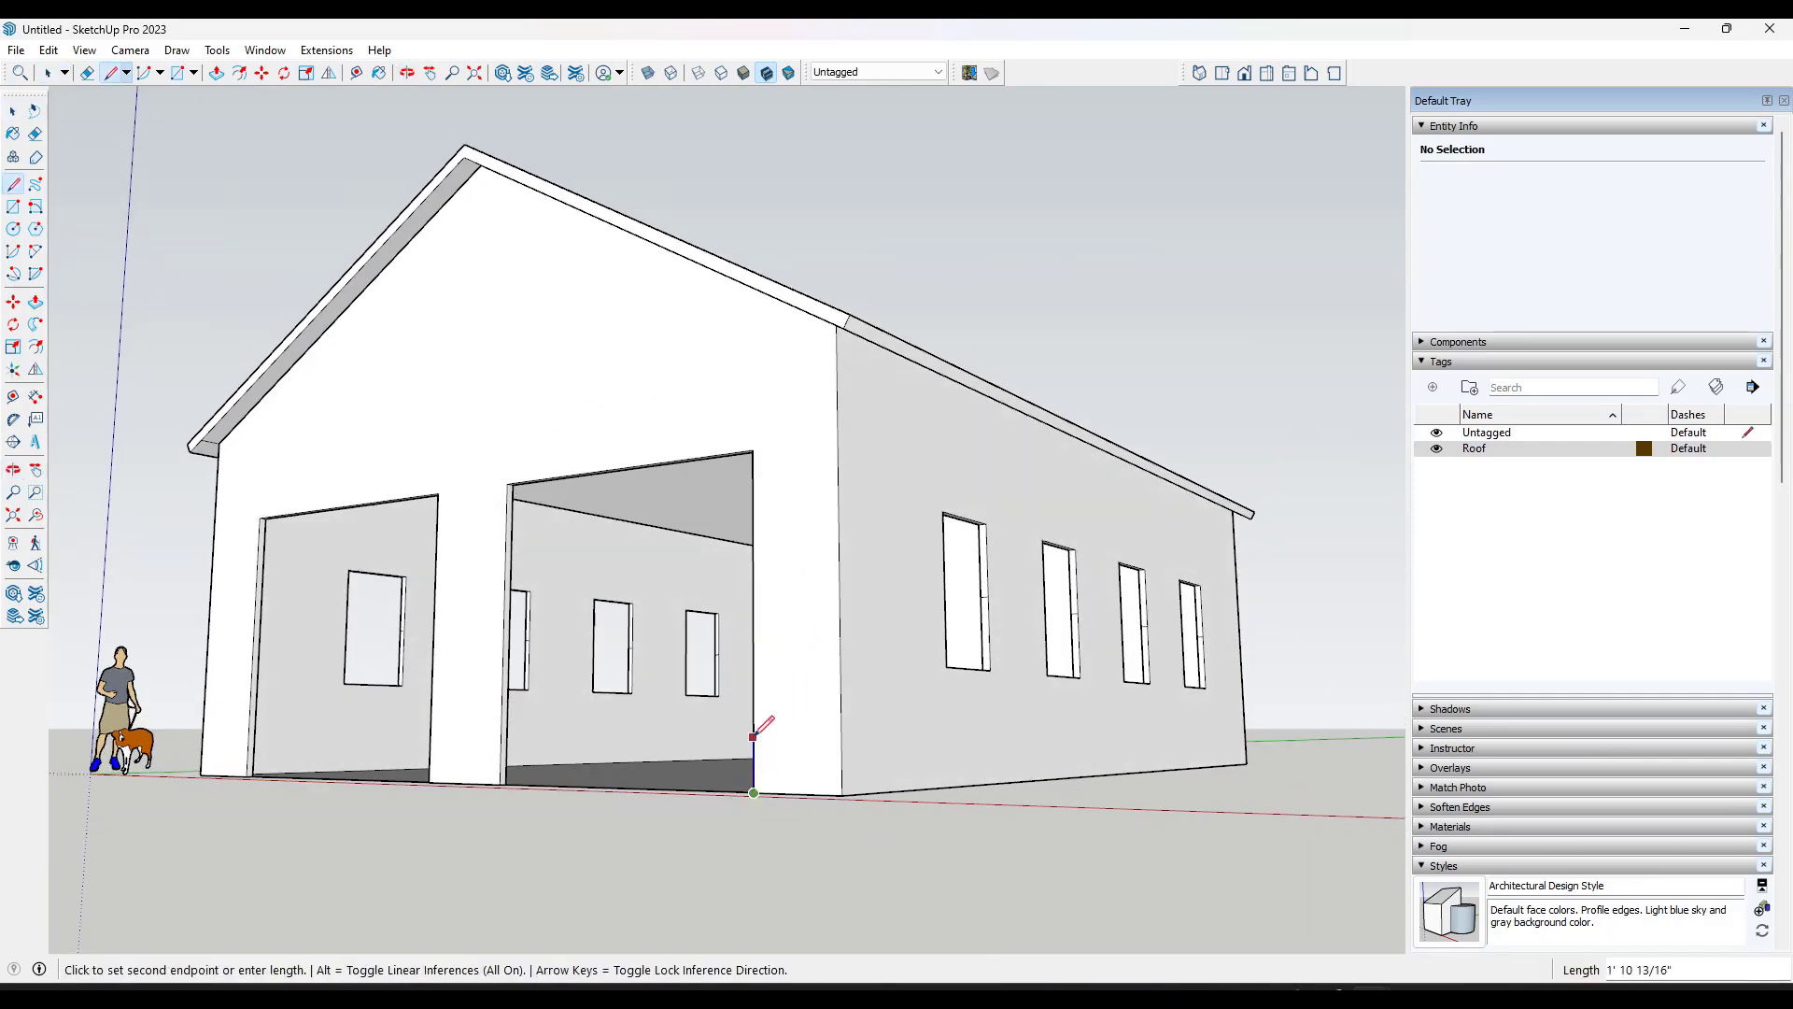
type("3'")
key("Return")
left_click(754, 702)
left_click(842, 704)
left_click(841, 703)
left_click(1244, 715)
left_click(1245, 715)
key("space")
Step: Select the wall bottom faces together with their bounding edges on the underside of the building
mouse_move(871, 752)
middle_mouse_down()
mouse_move(949, 724)
mouse_move(864, 739)
middle_mouse_up()
scroll(864, 739, "down", 3)
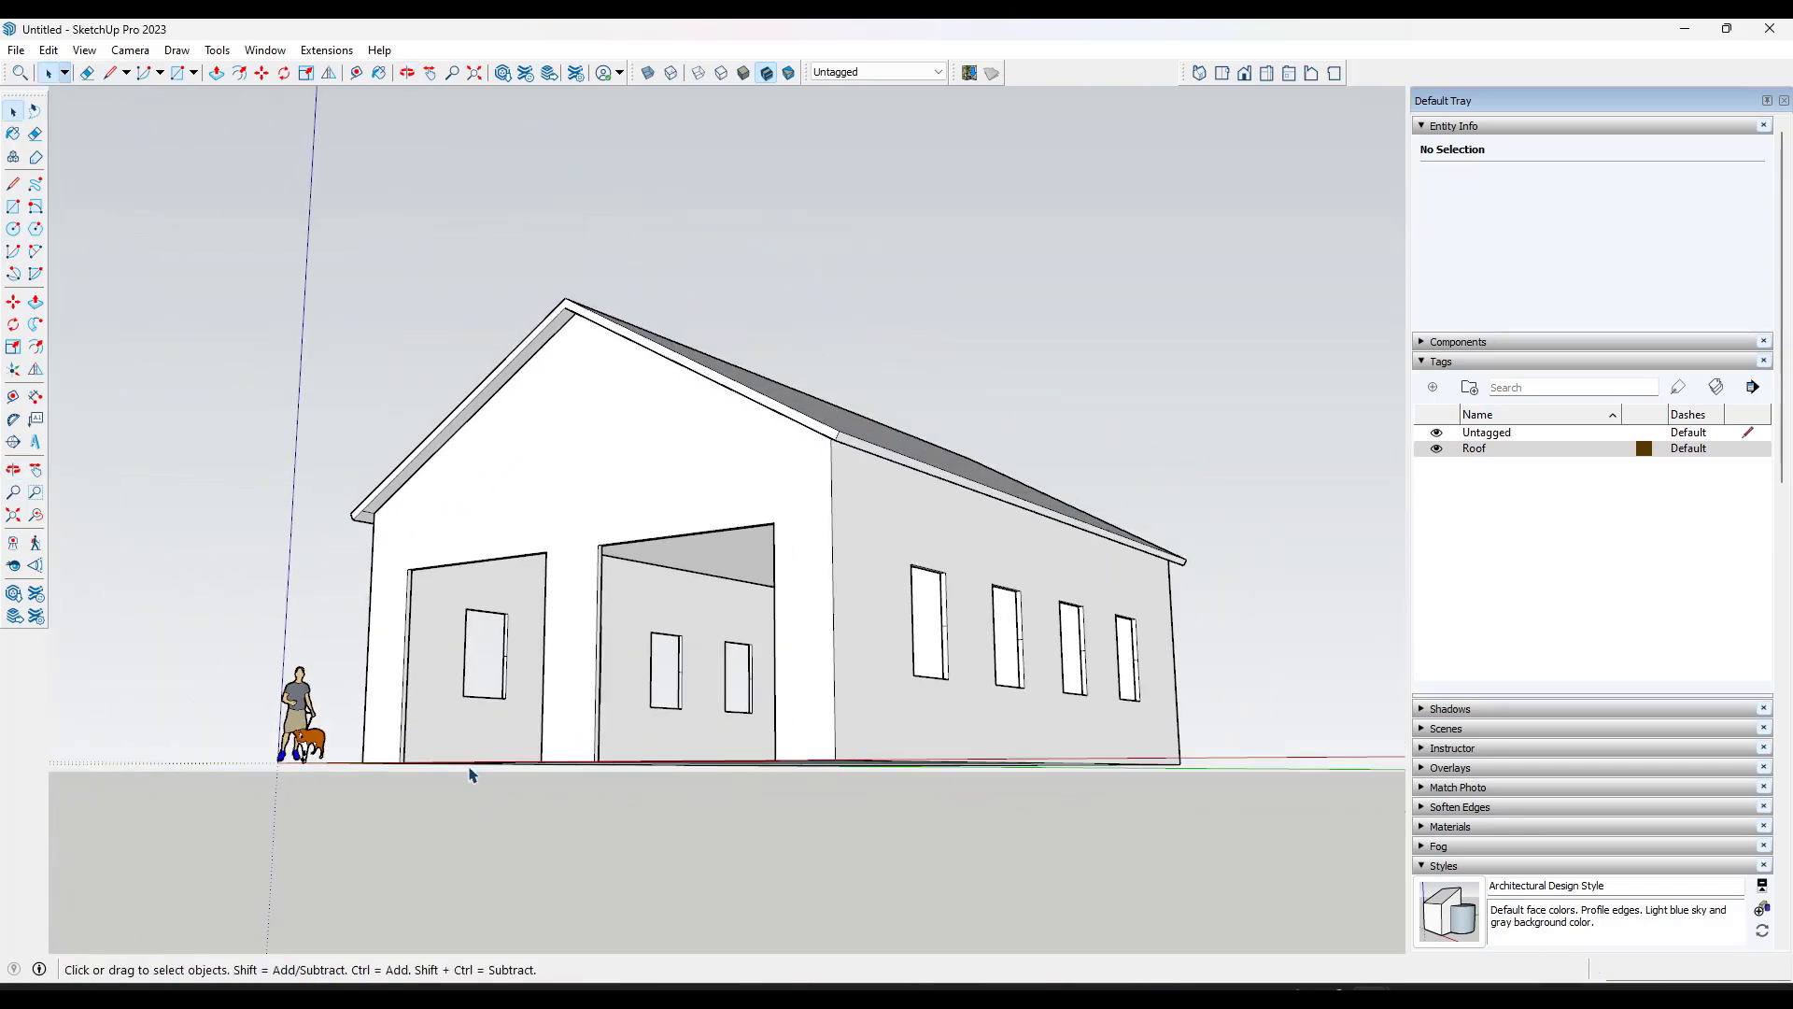
middle_click_drag(344, 748, 420, 421)
scroll(878, 430, "up", 4)
double_click(888, 428)
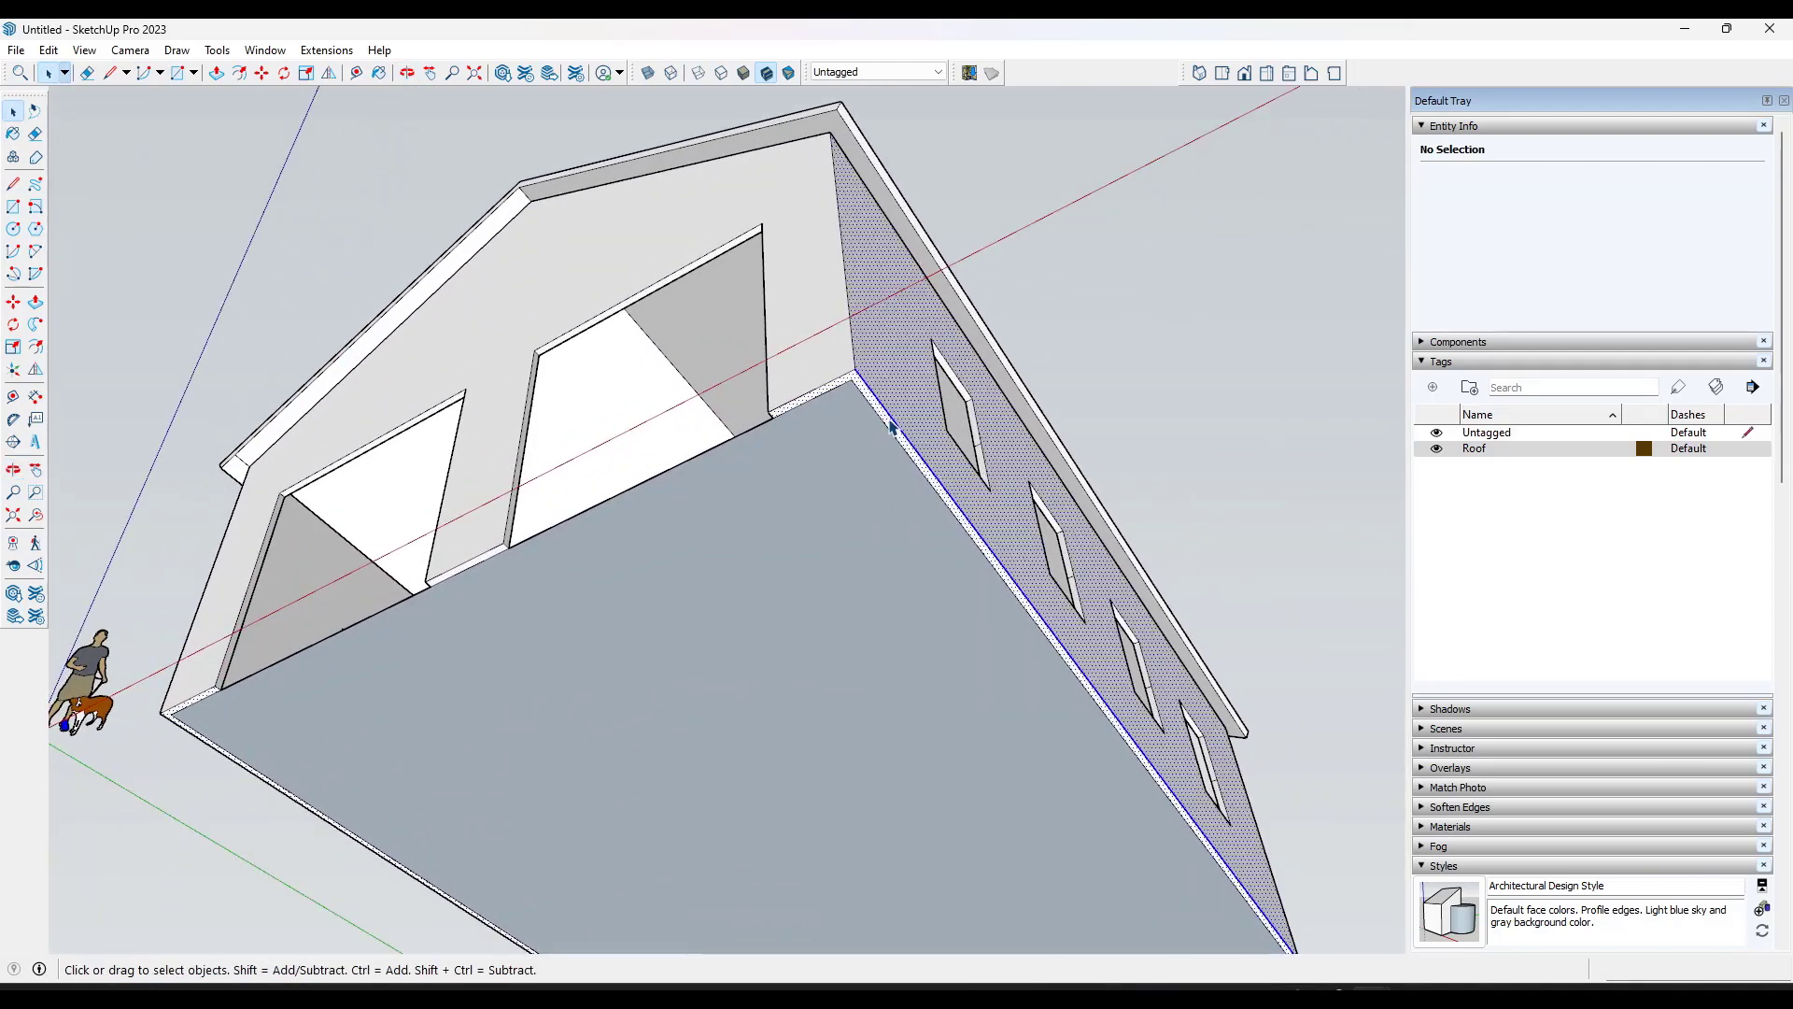
scroll(887, 427, "up", 2)
left_click(887, 427)
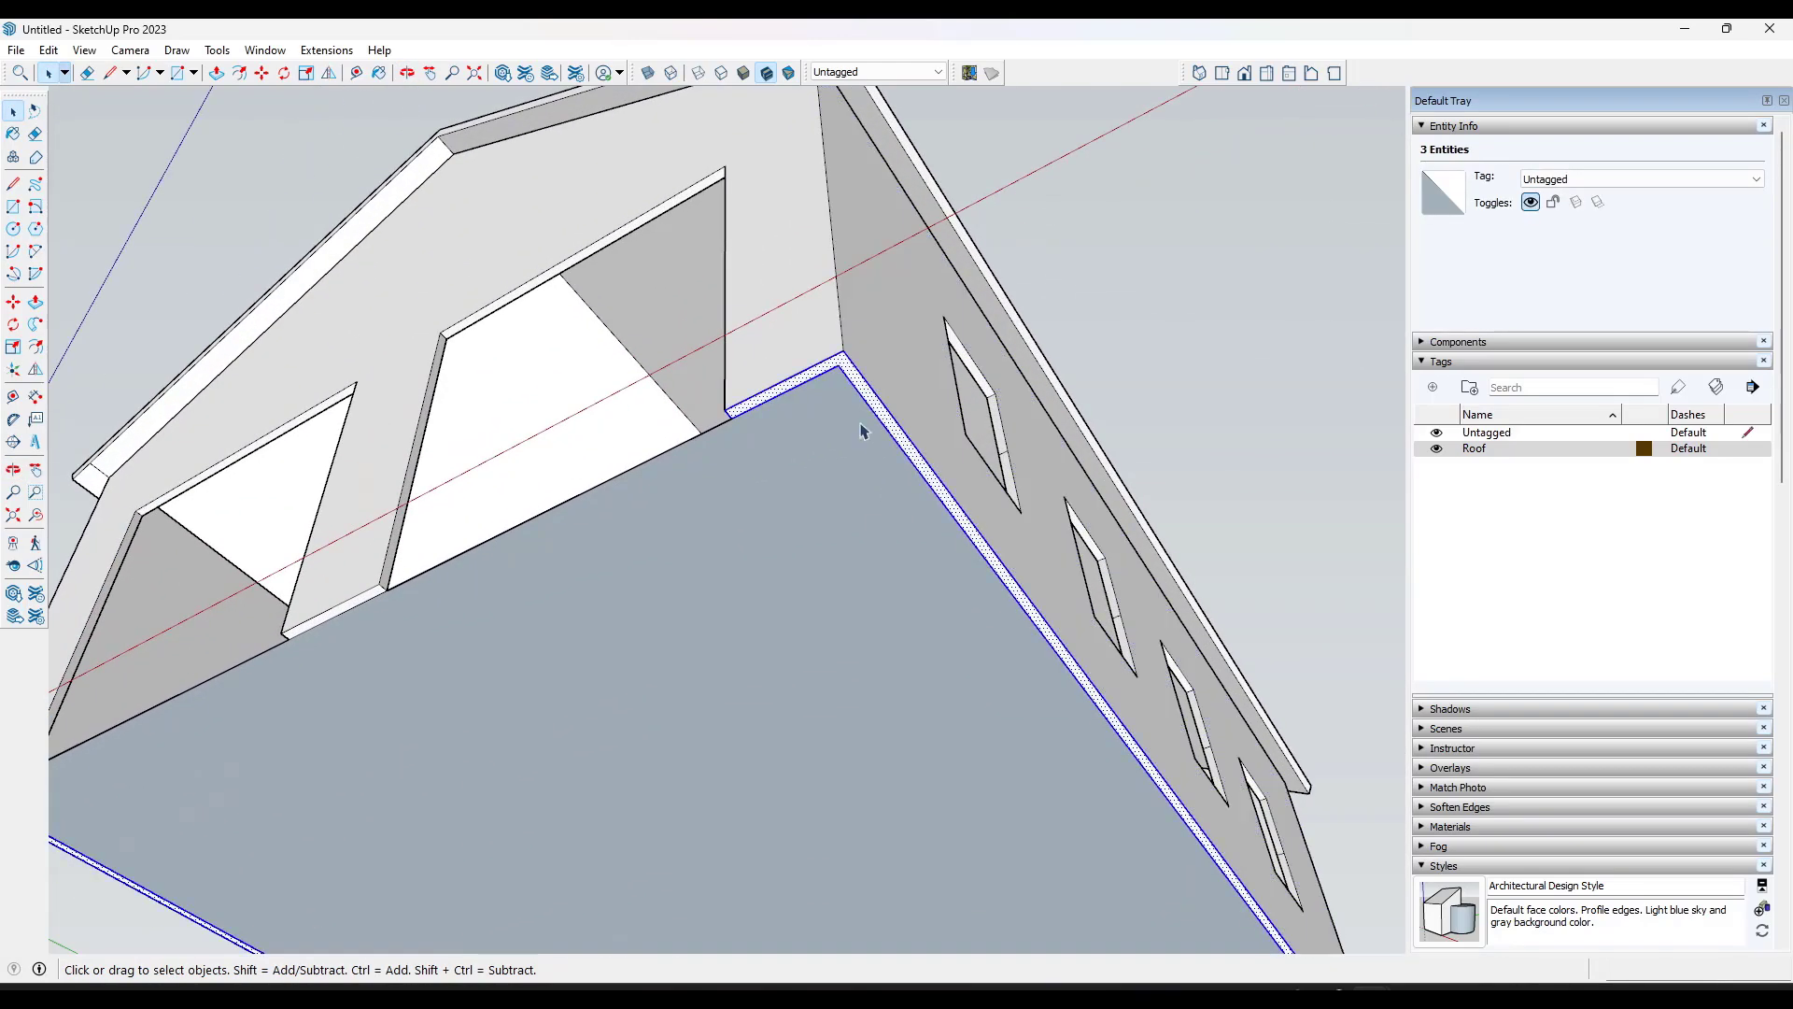
scroll(439, 583, "up", 4)
left_click(467, 557, "shift")
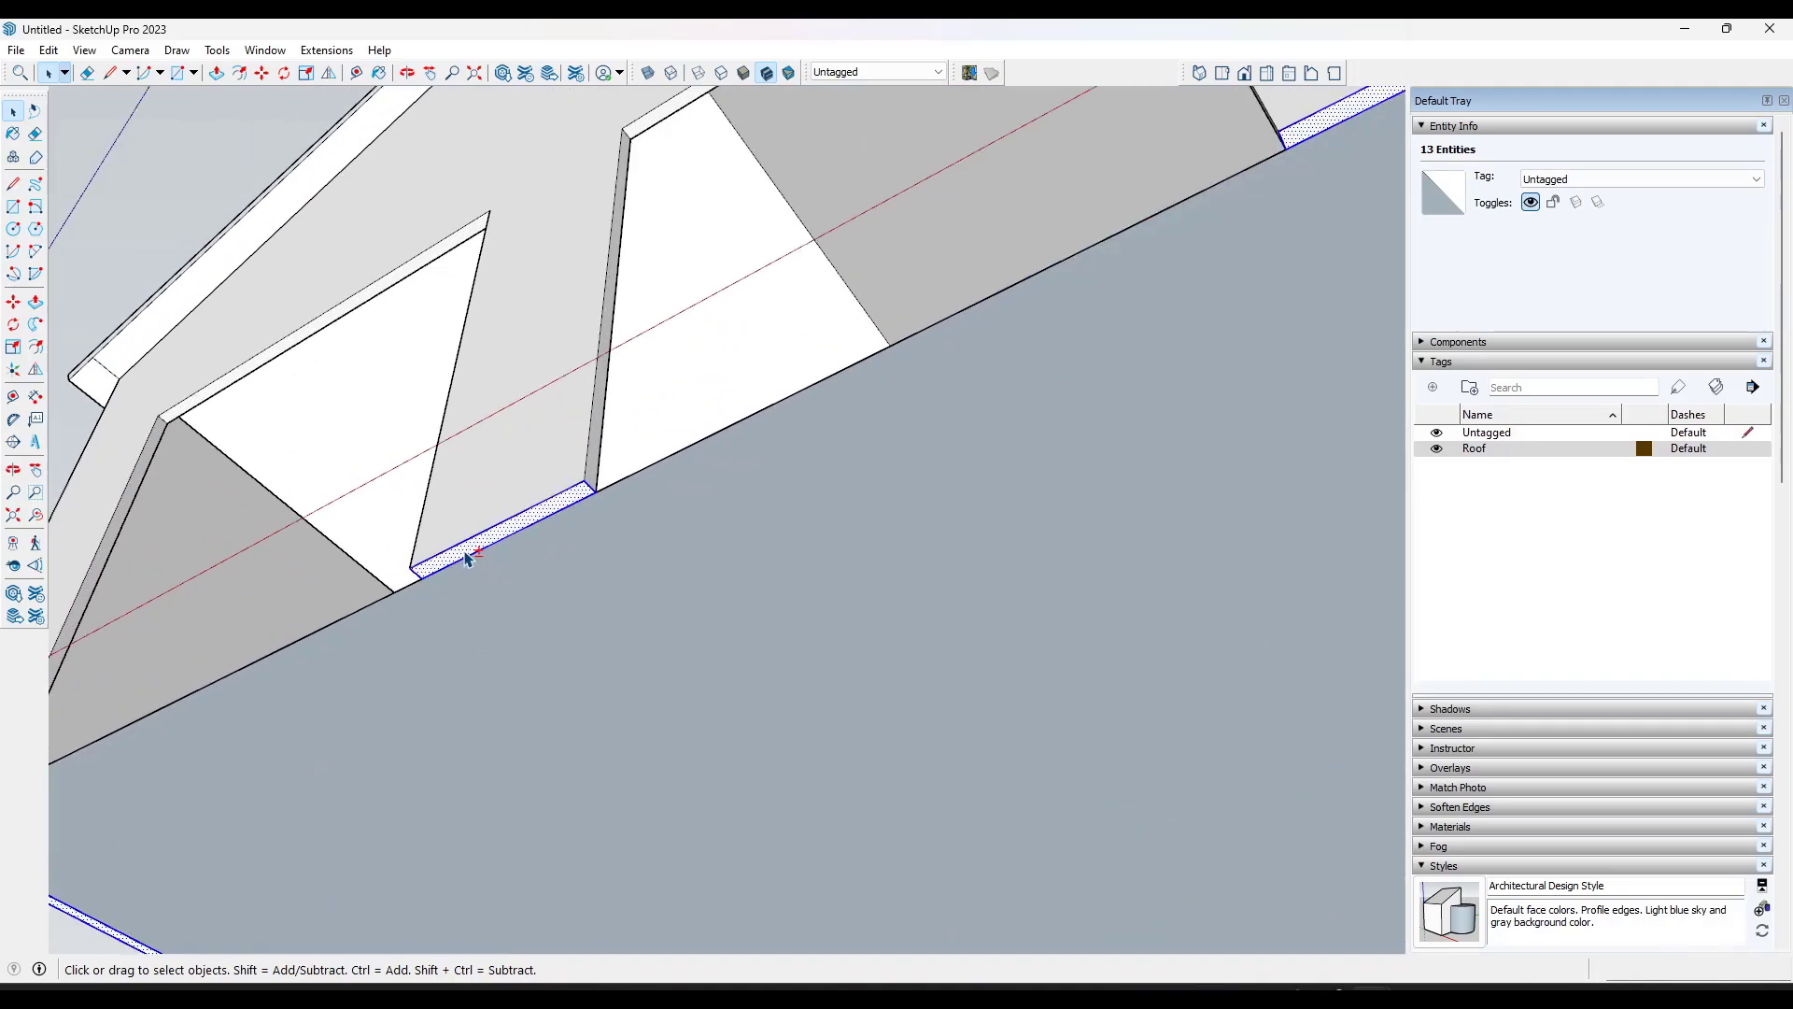
scroll(681, 601, "down", 6)
Step: Try to copy the selected wall footprint 3' up along the front corner edge to divide the walls
middle_click_drag(680, 601, 934, 747)
scroll(920, 787, "up", 5)
key("m")
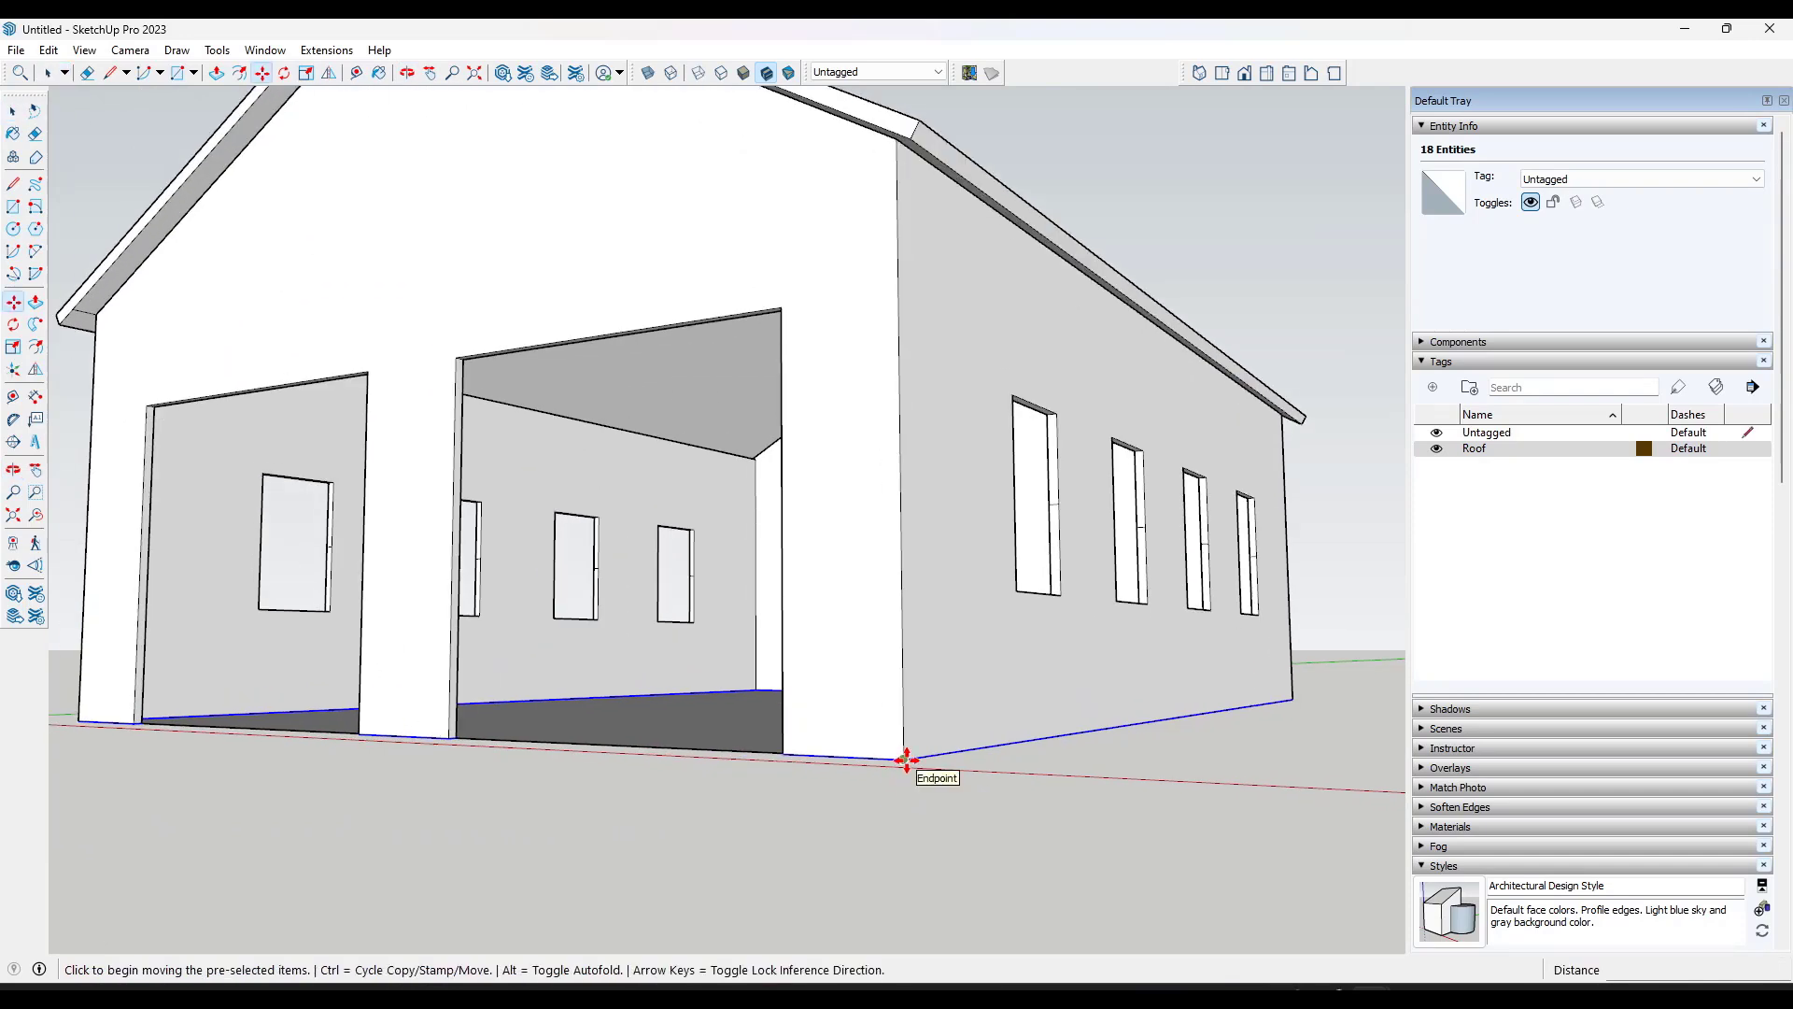
left_click(906, 761)
key("ctrl")
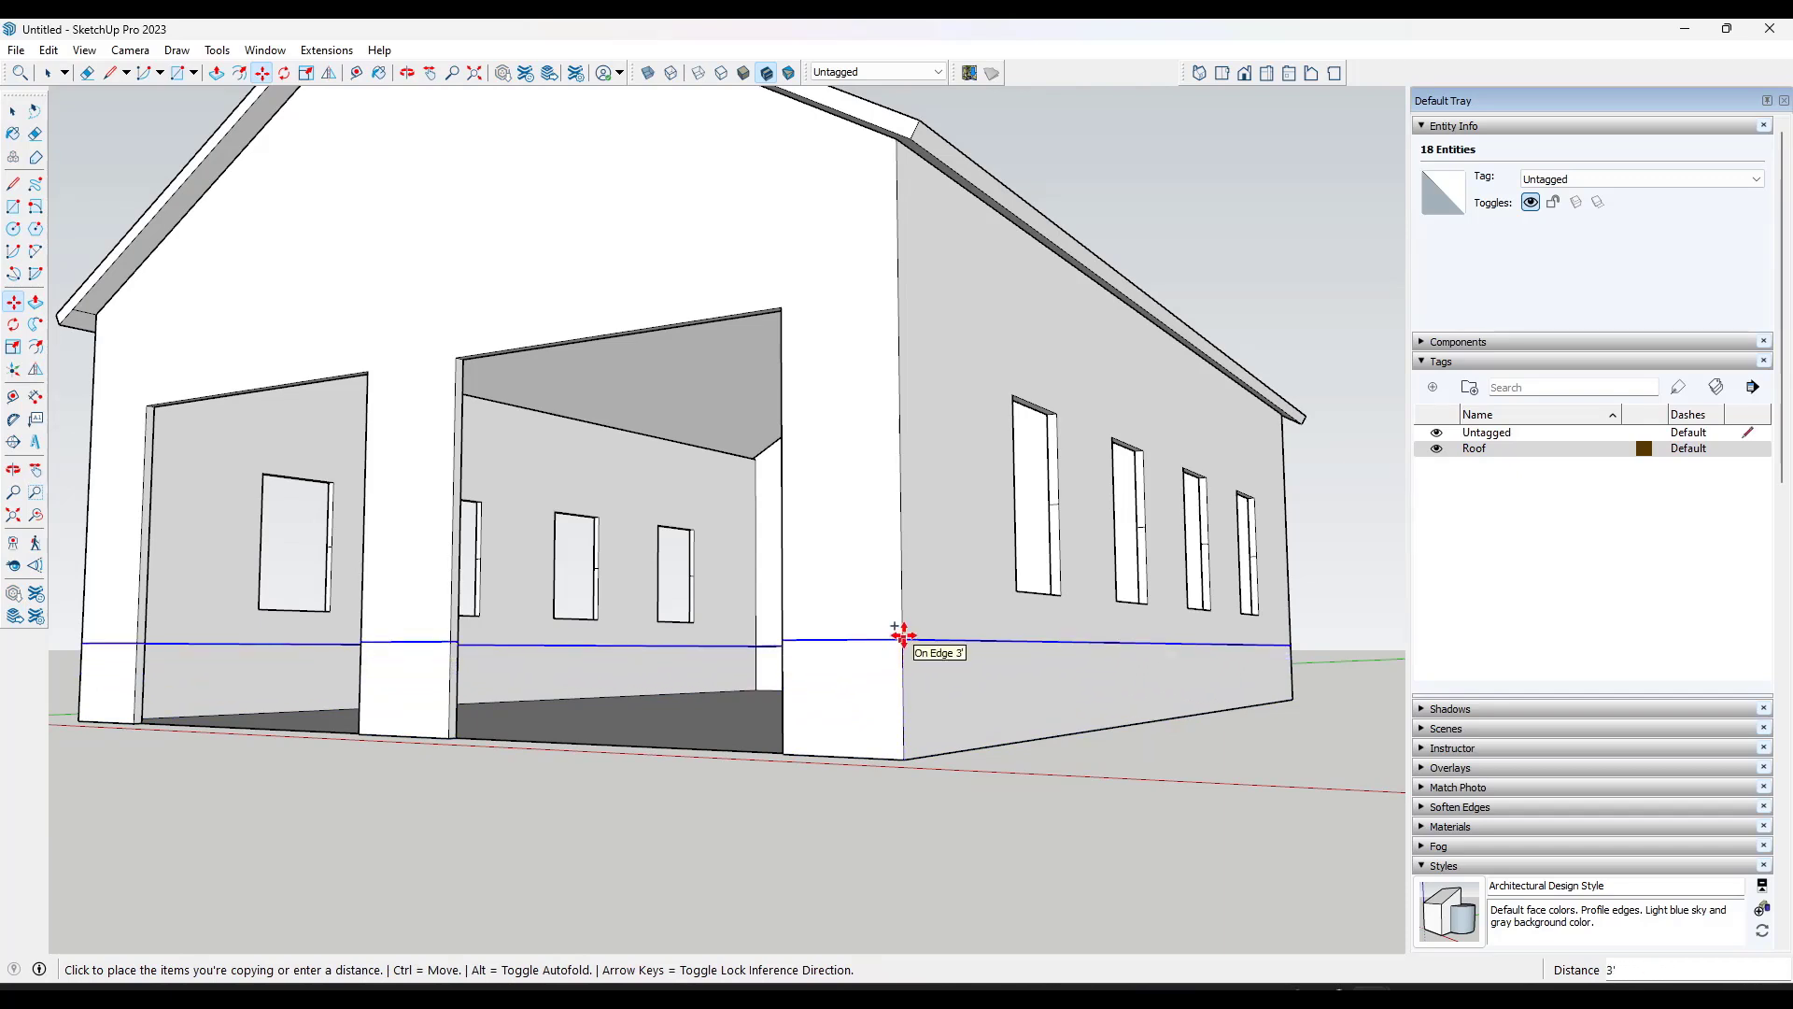
left_click(902, 636)
middle_click_drag(903, 636, 952, 729)
key("space")
left_click(953, 738)
scroll(869, 835, "down", 8)
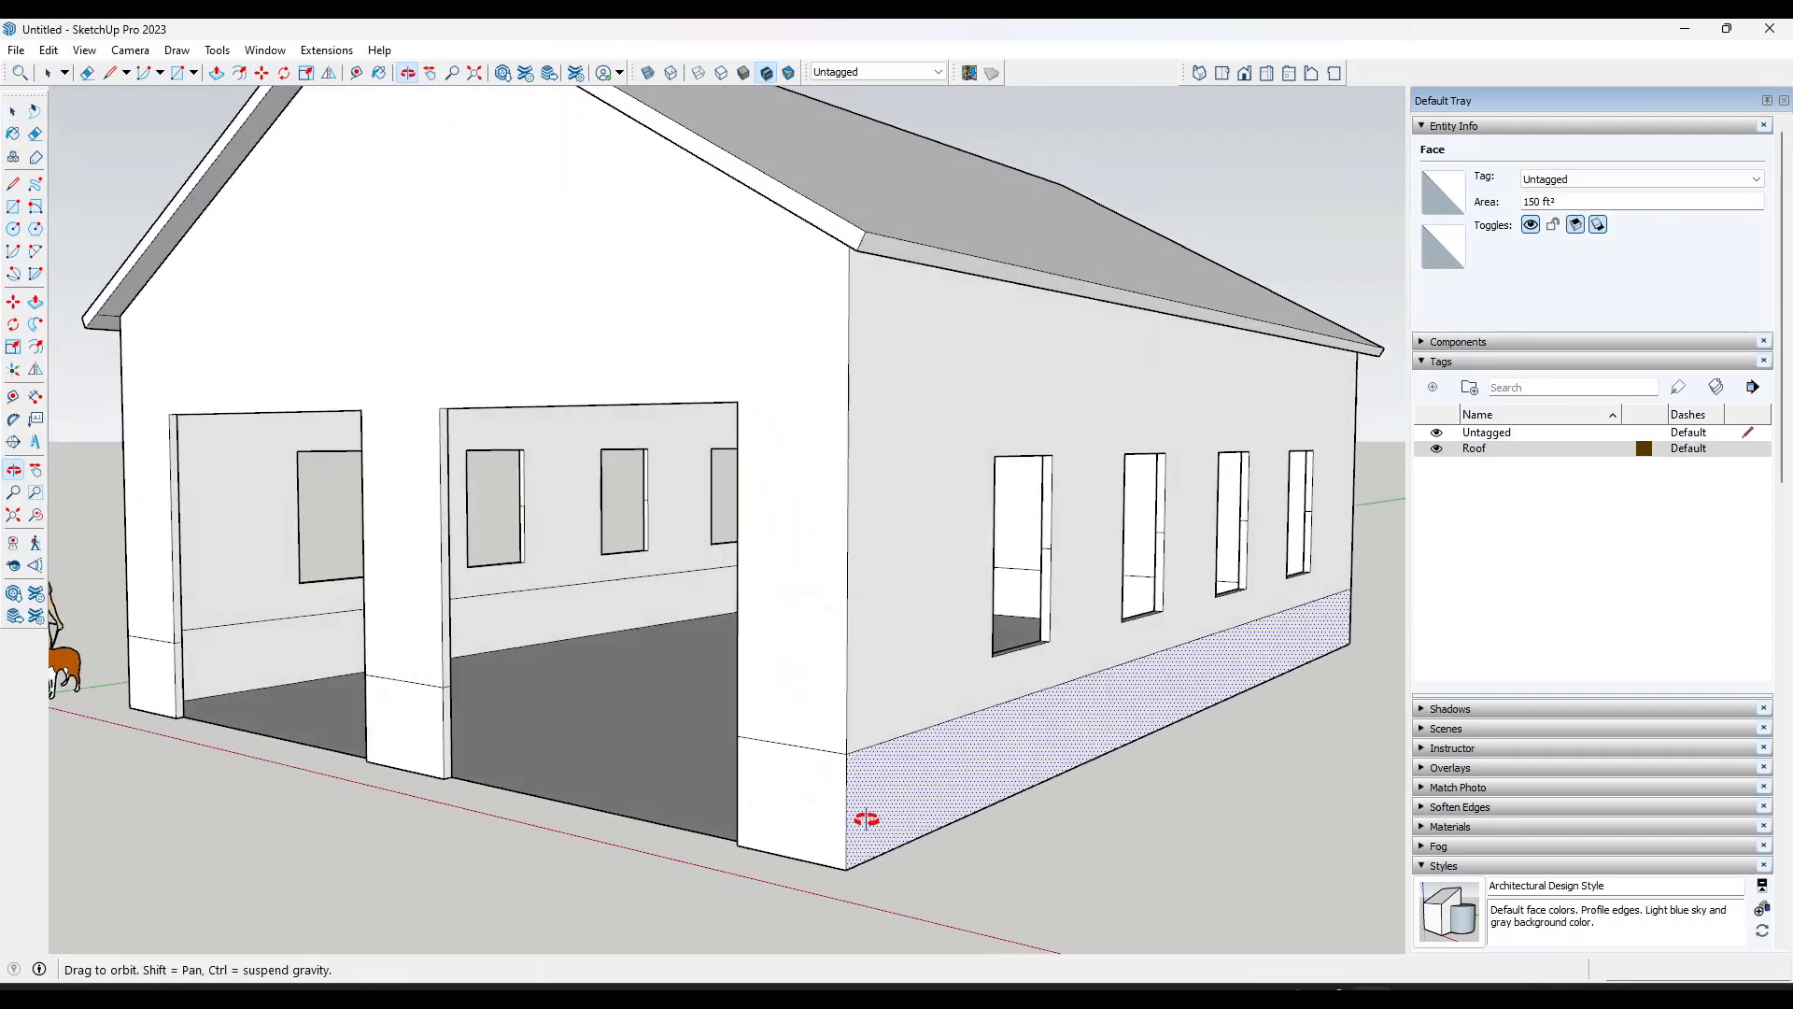
left_click(895, 852)
Step: Select only the outer bottom edges of the walls all around the building, leaving out the garage openings
middle_click_drag(895, 852, 1101, 689)
scroll(1101, 572, "up", 5)
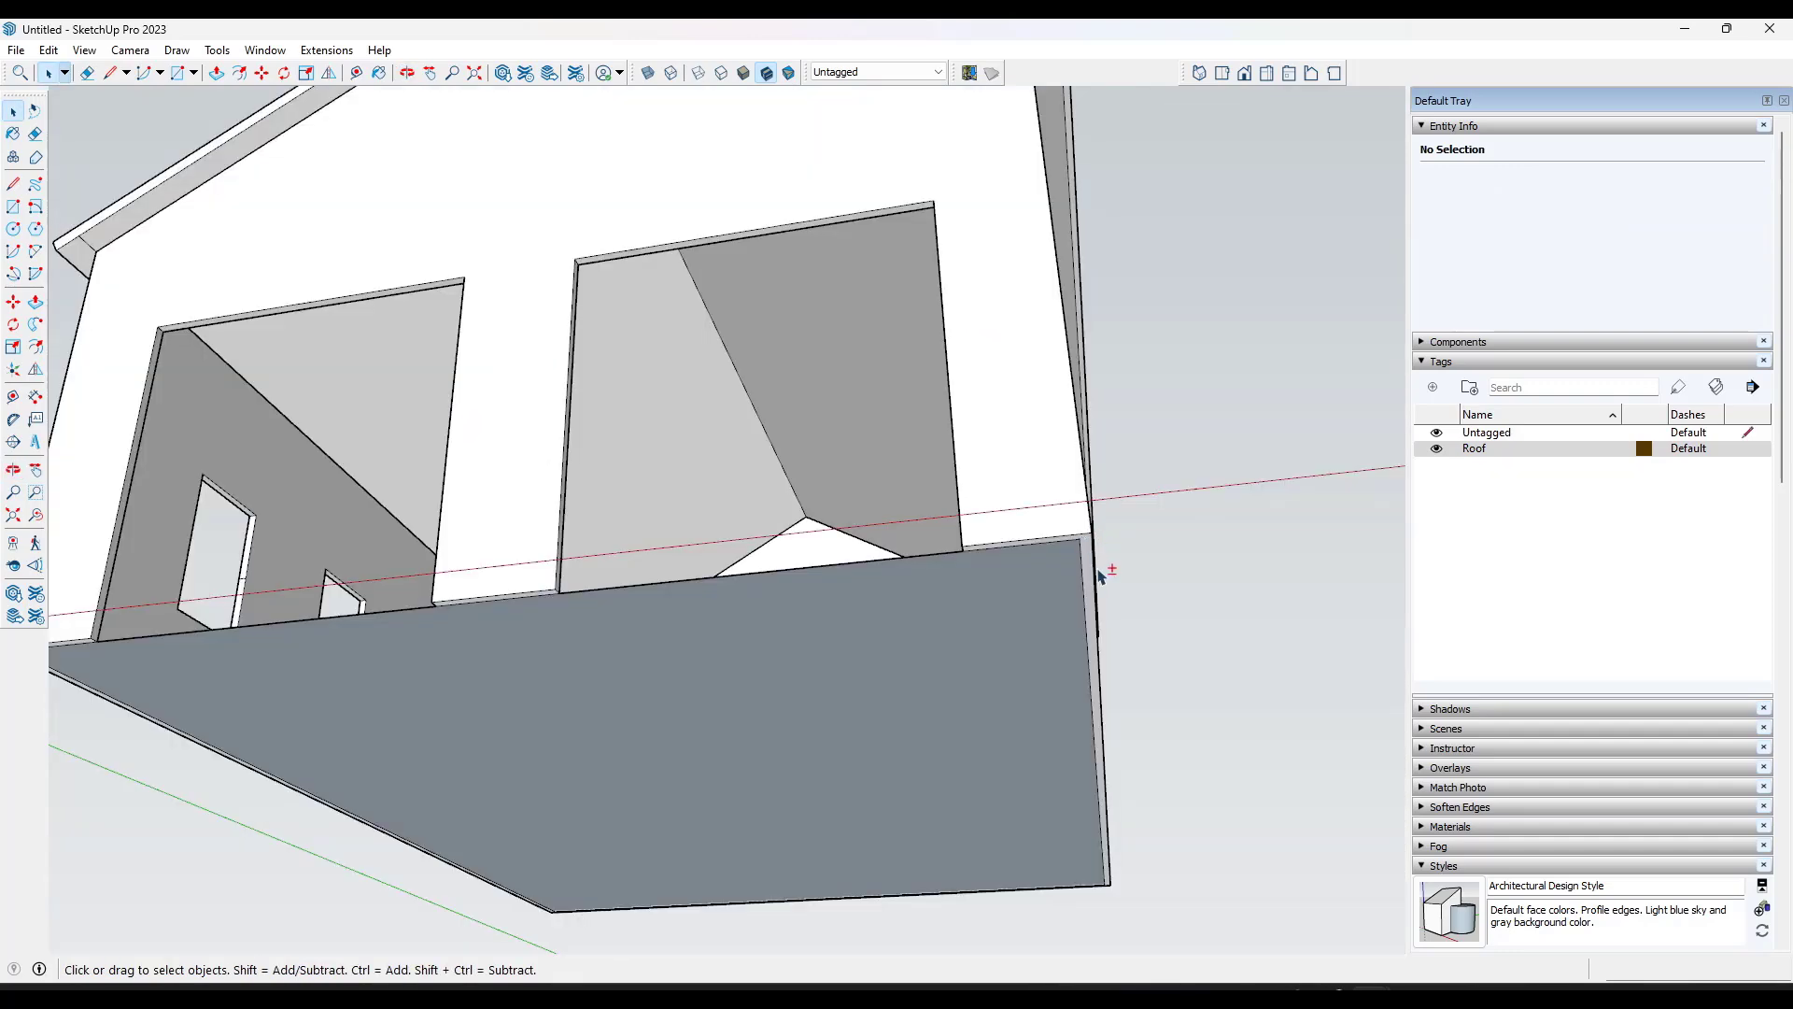
left_click(1081, 537)
left_click(1099, 627, "ctrl")
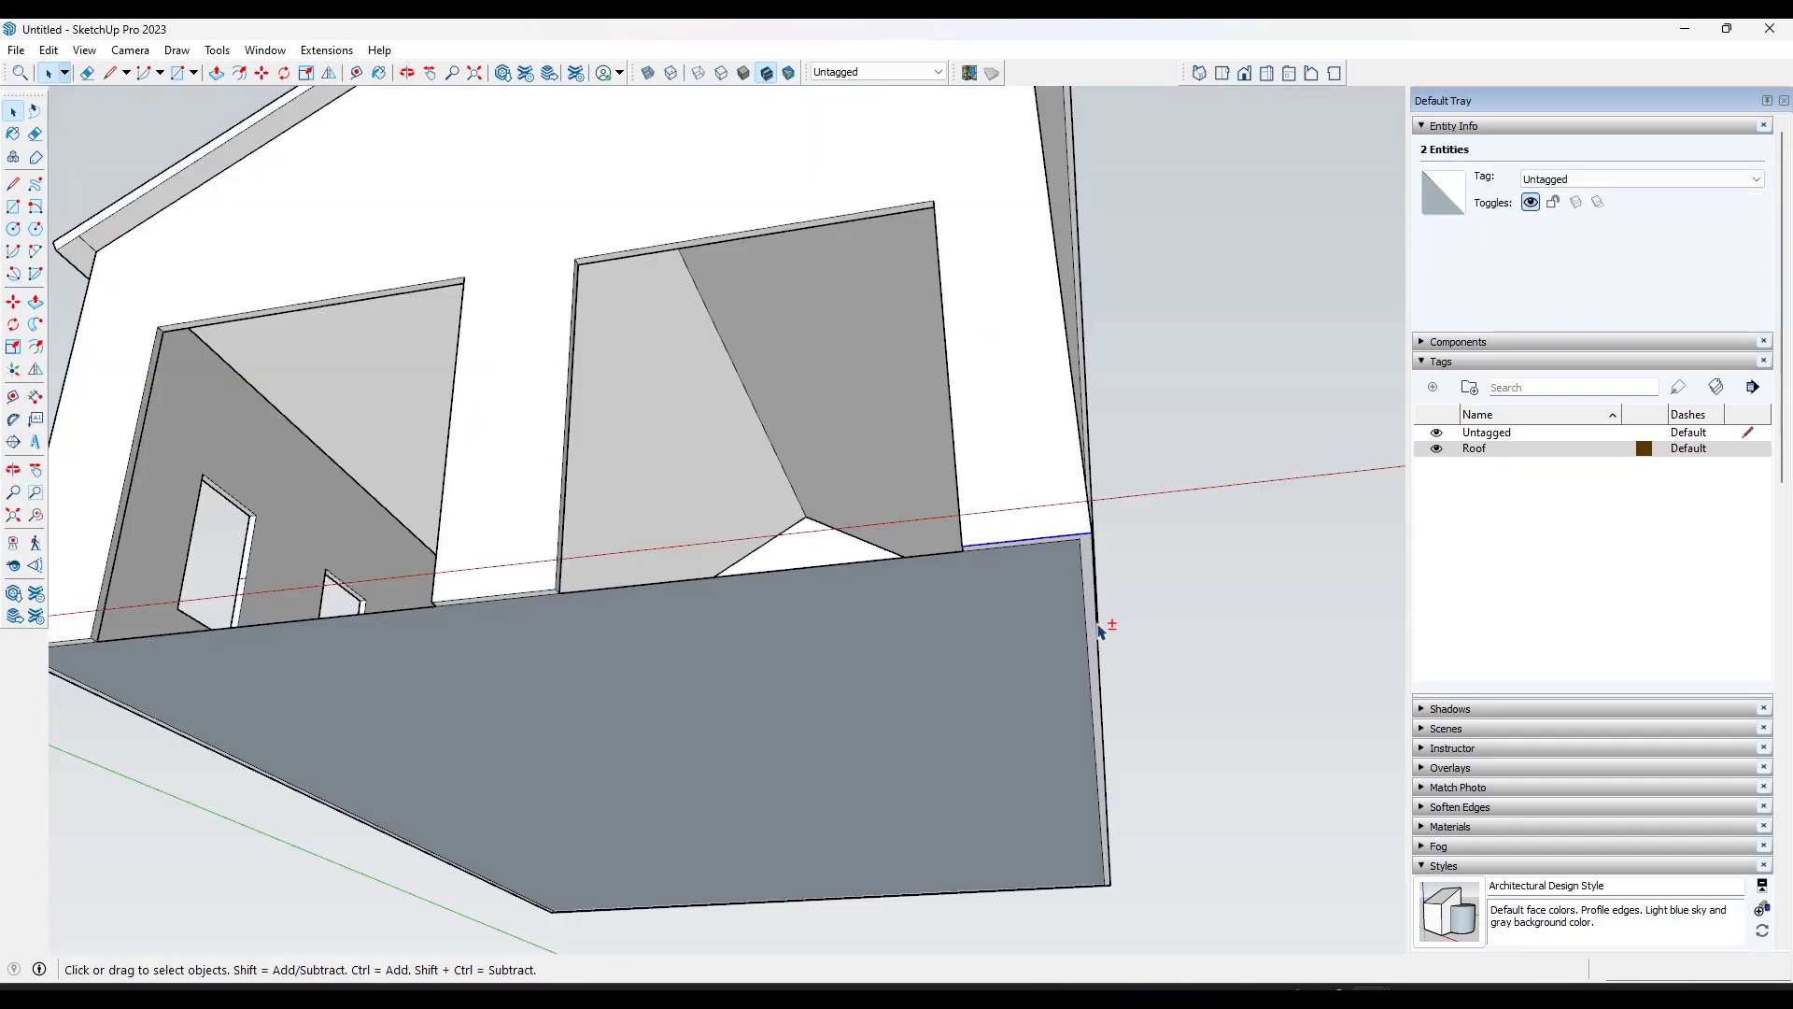
scroll(1046, 866, "up", 3)
middle_click_drag(1102, 901, 1219, 850)
left_click(1217, 845, "ctrl")
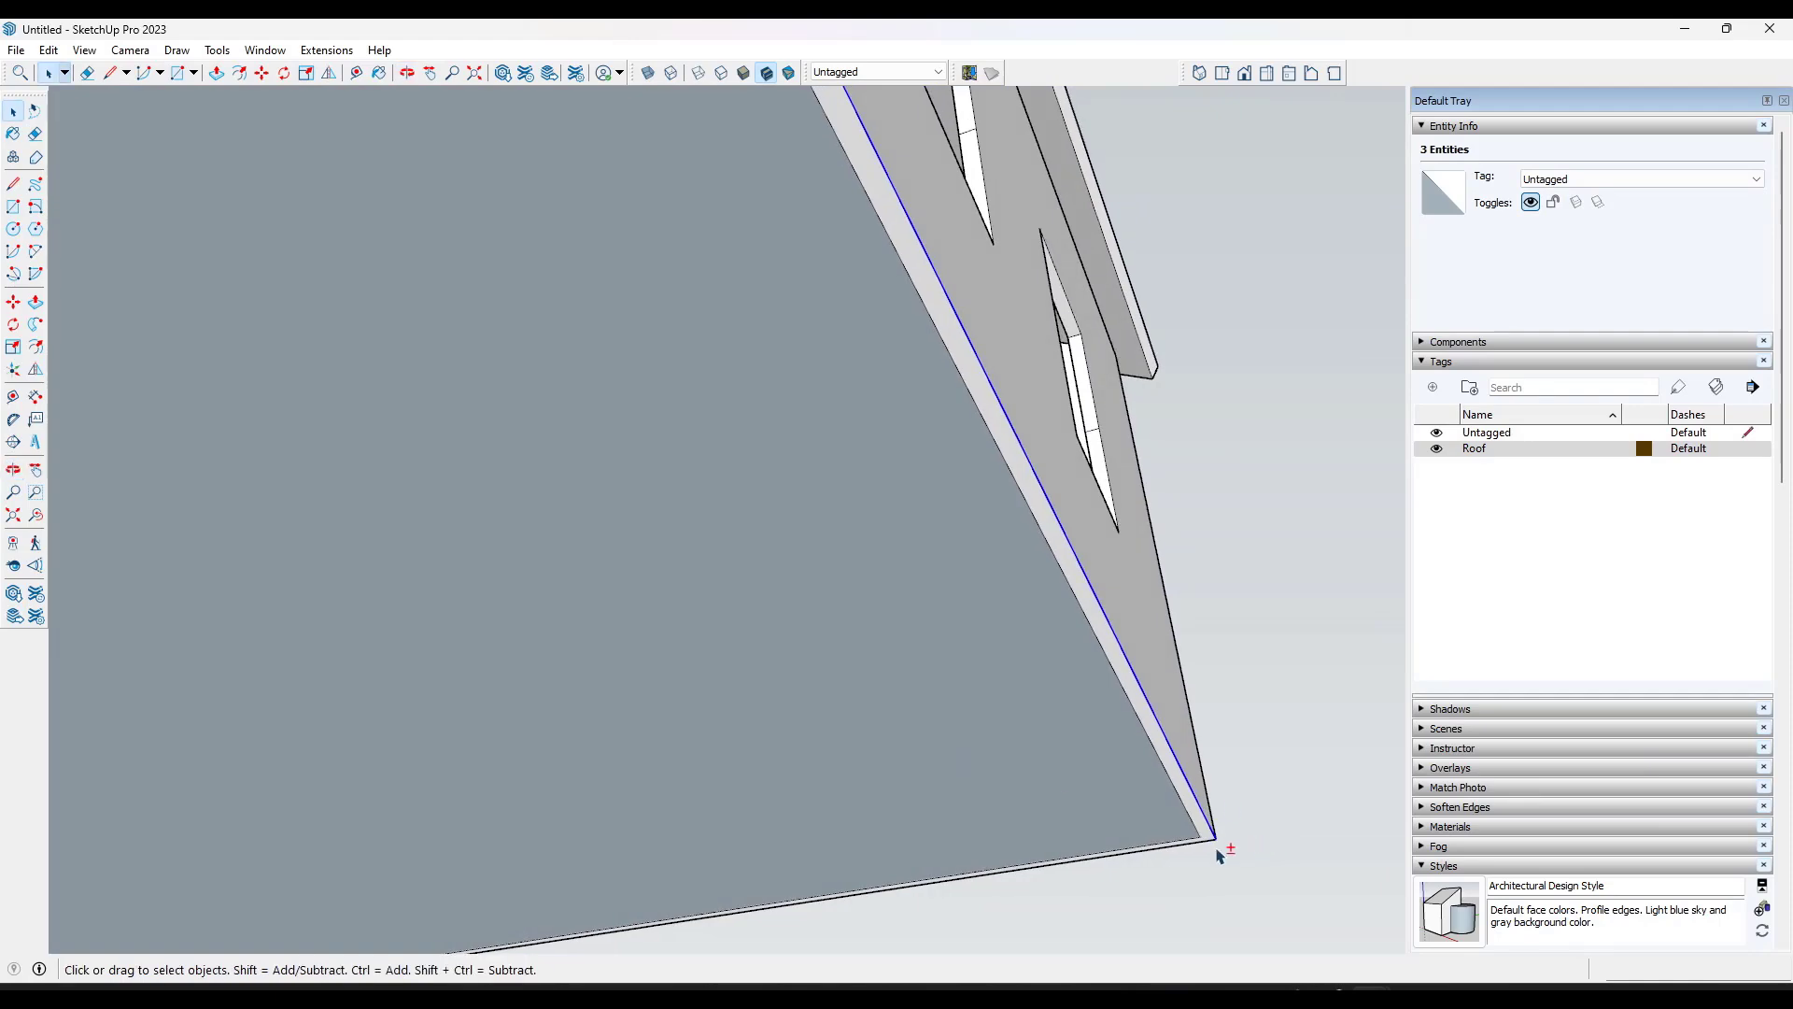
scroll(1292, 773, "down", 6)
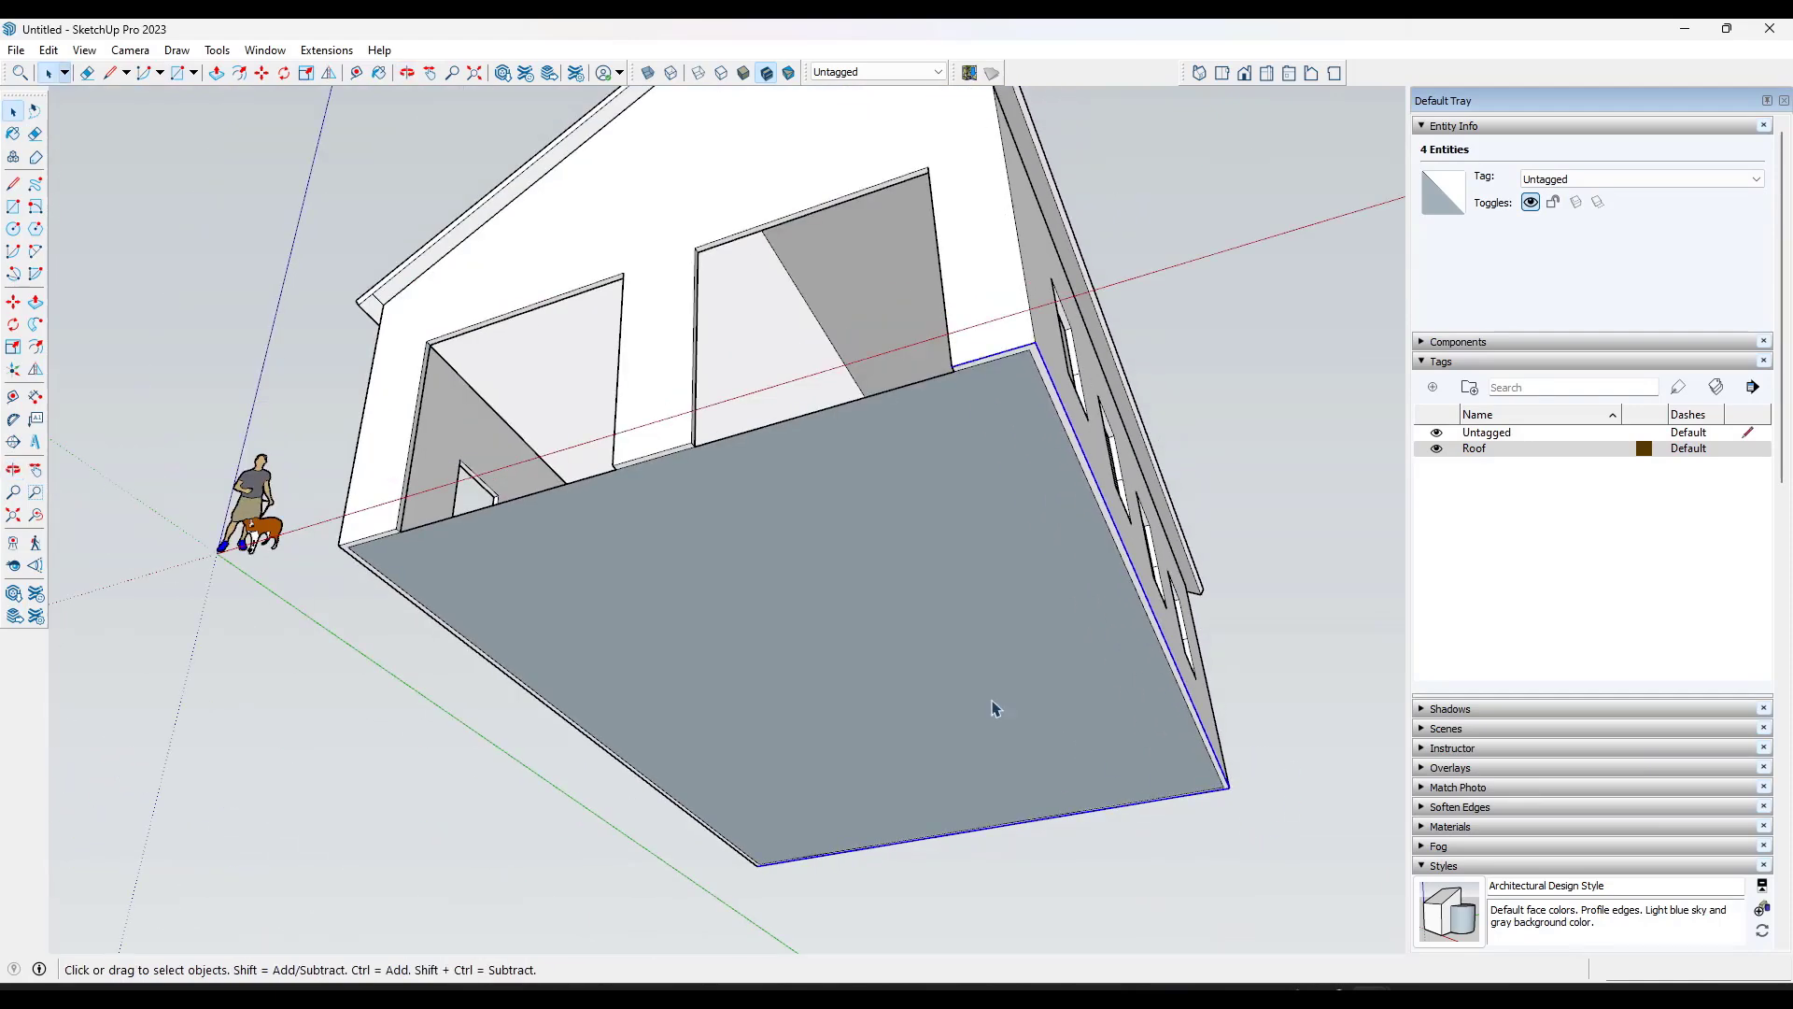
scroll(508, 589, "up", 4)
left_click(420, 548, "ctrl")
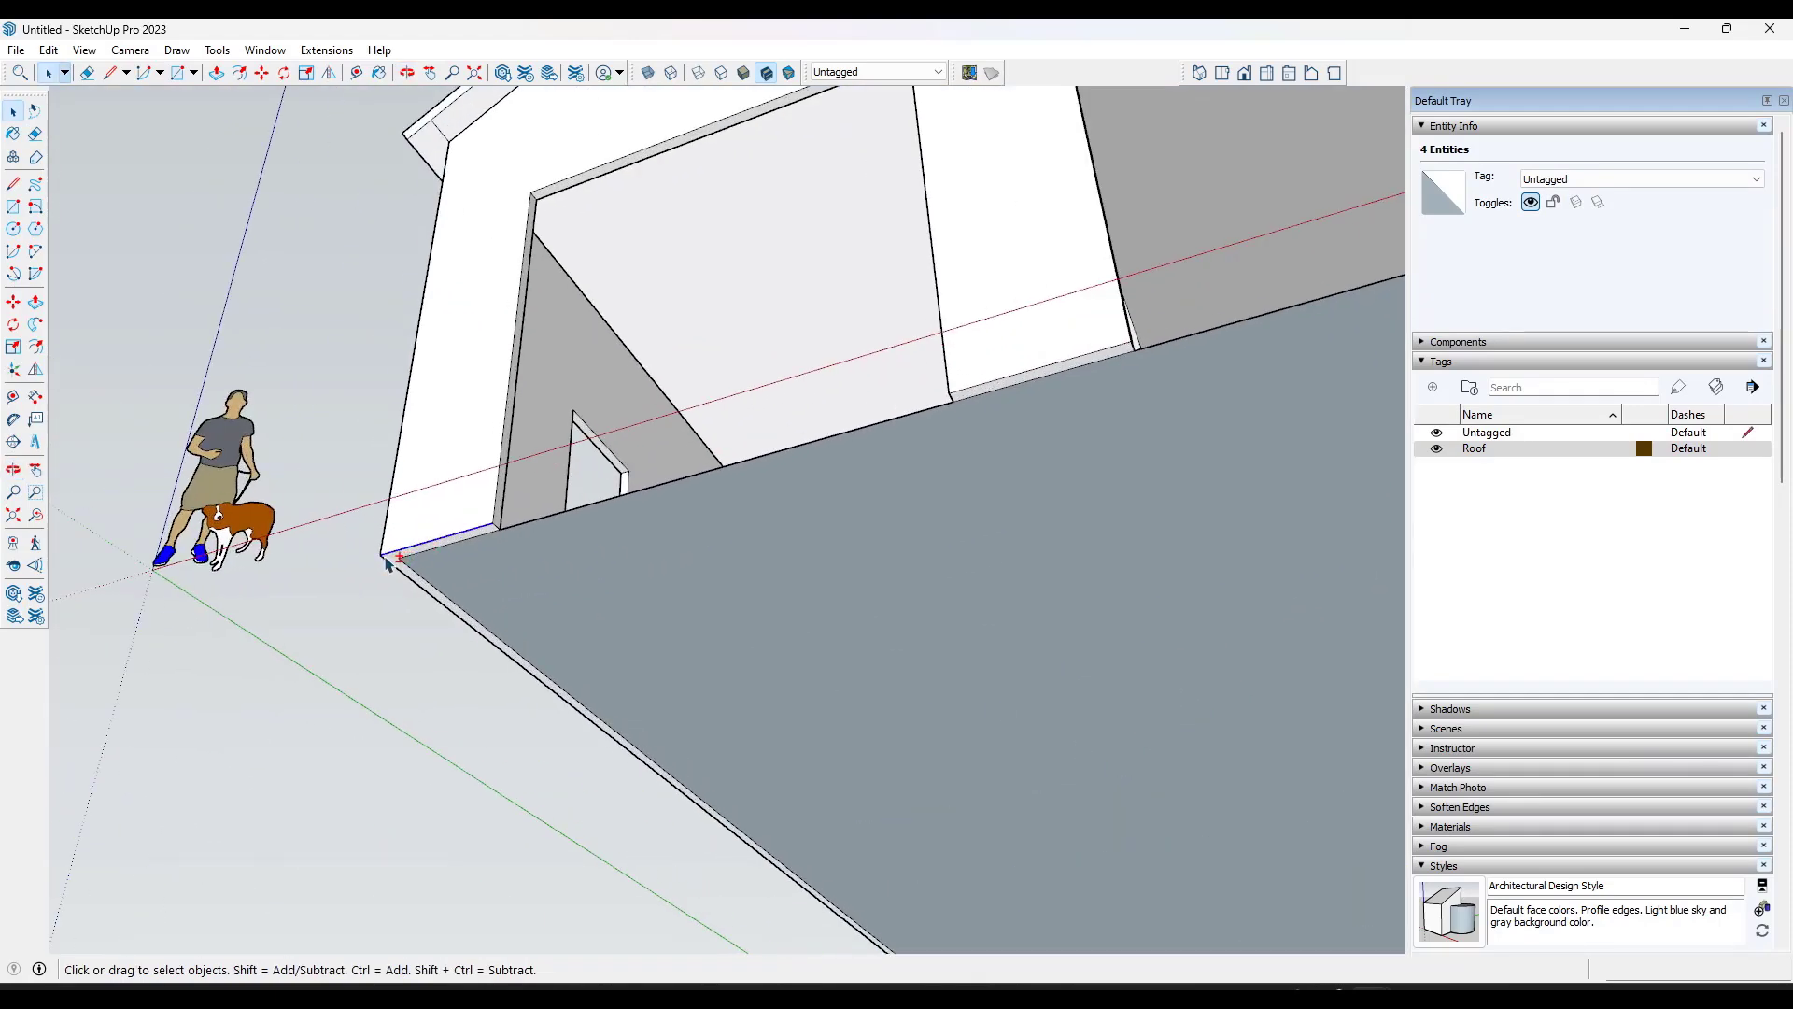
left_click(390, 569, "ctrl")
scroll(391, 570, "down", 5)
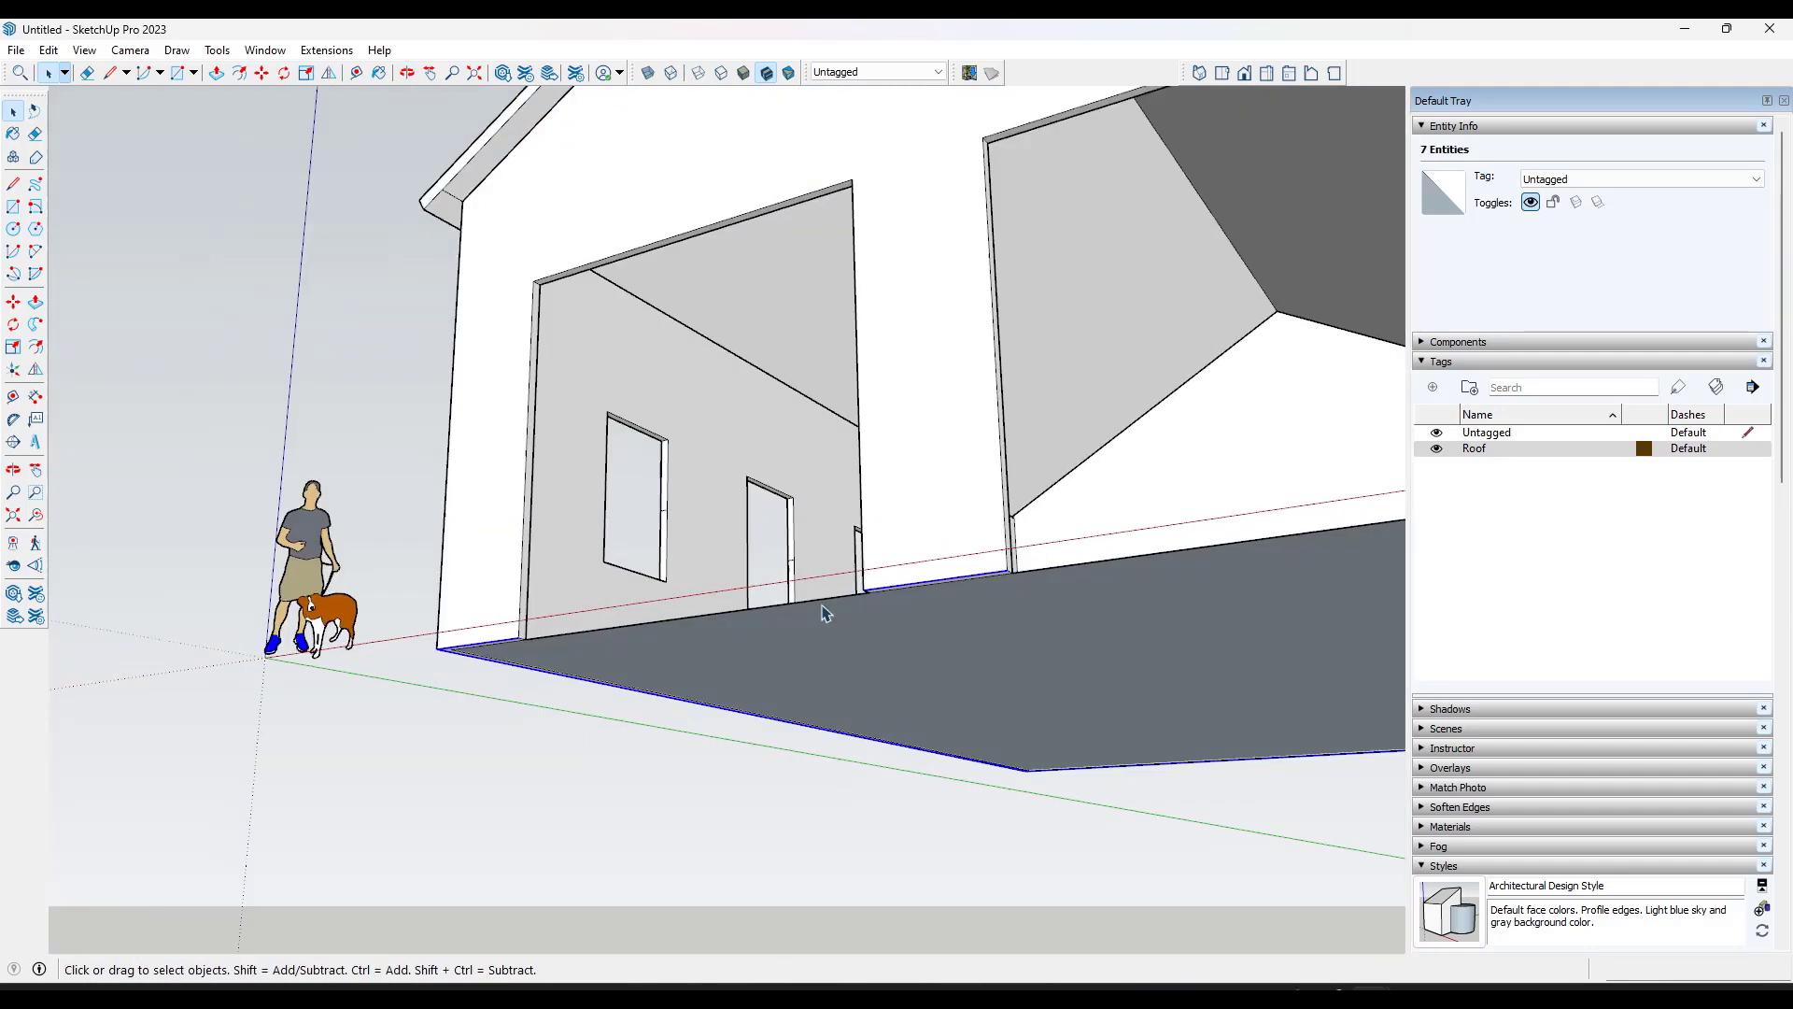
Step: Copy the selected outer base edges 3' straight up to mark off a lower band on the exterior walls
key("m")
left_click(837, 781)
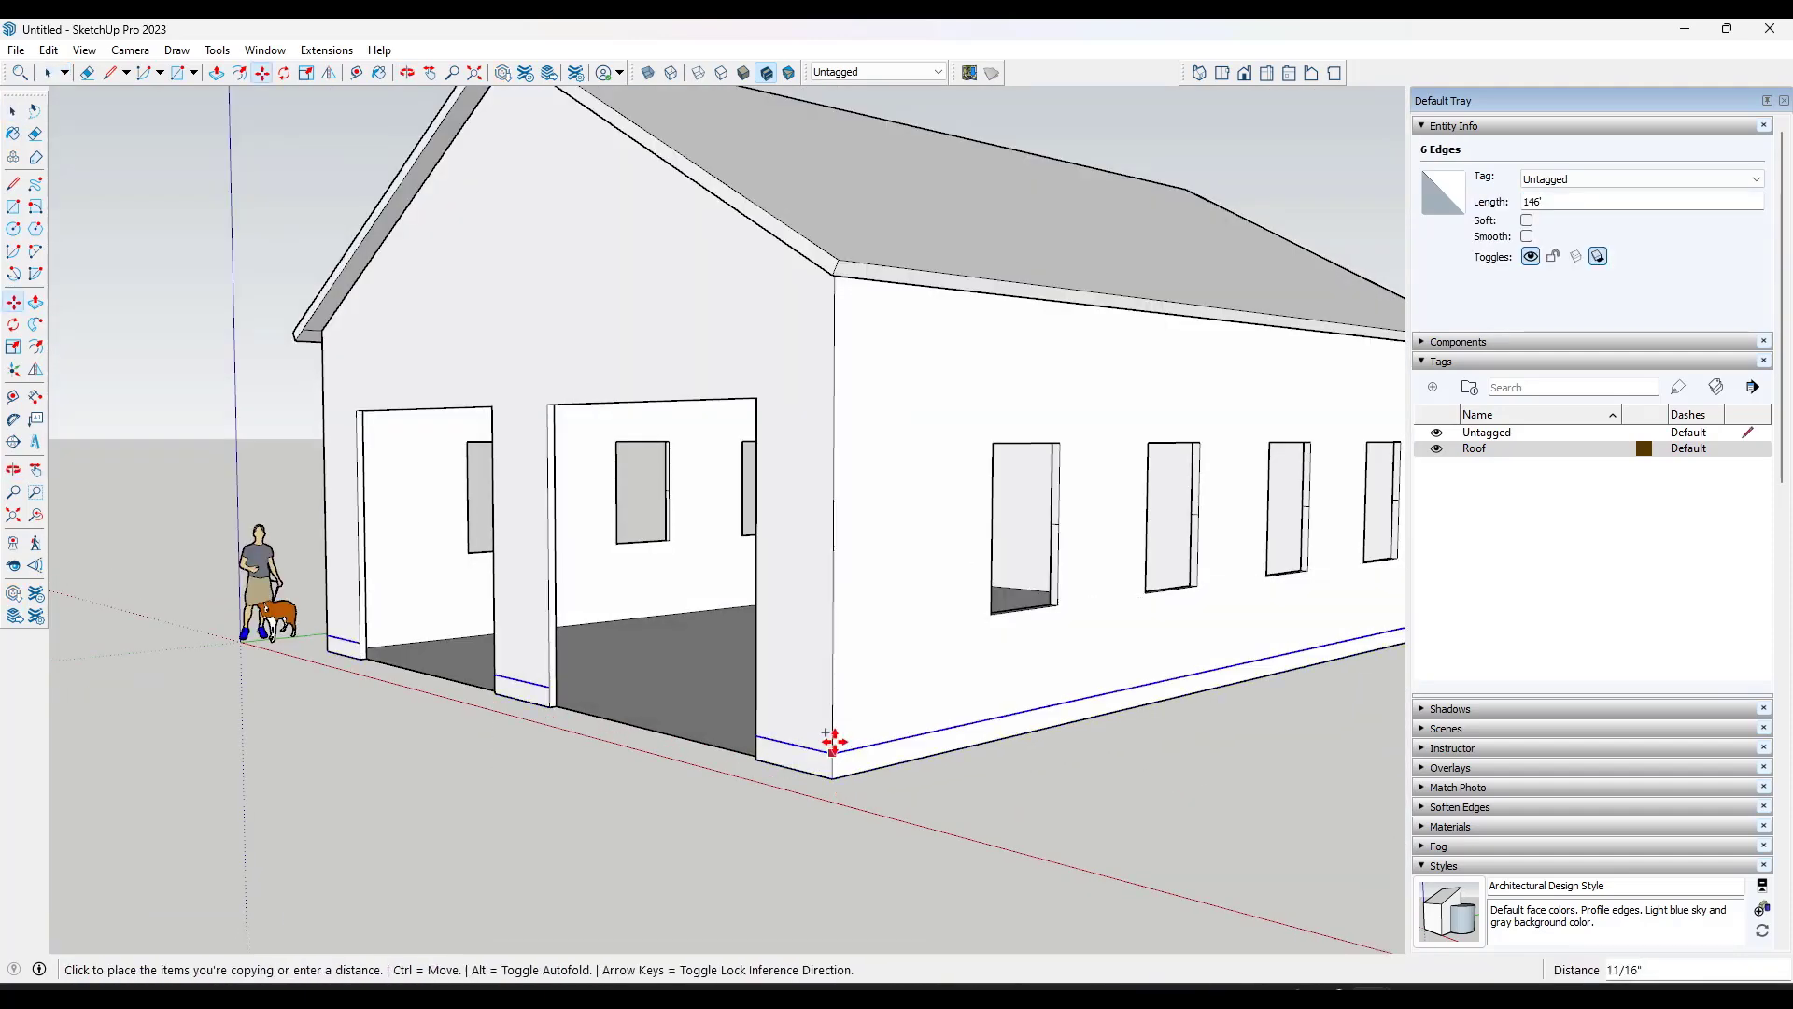
left_click(835, 686)
key("space")
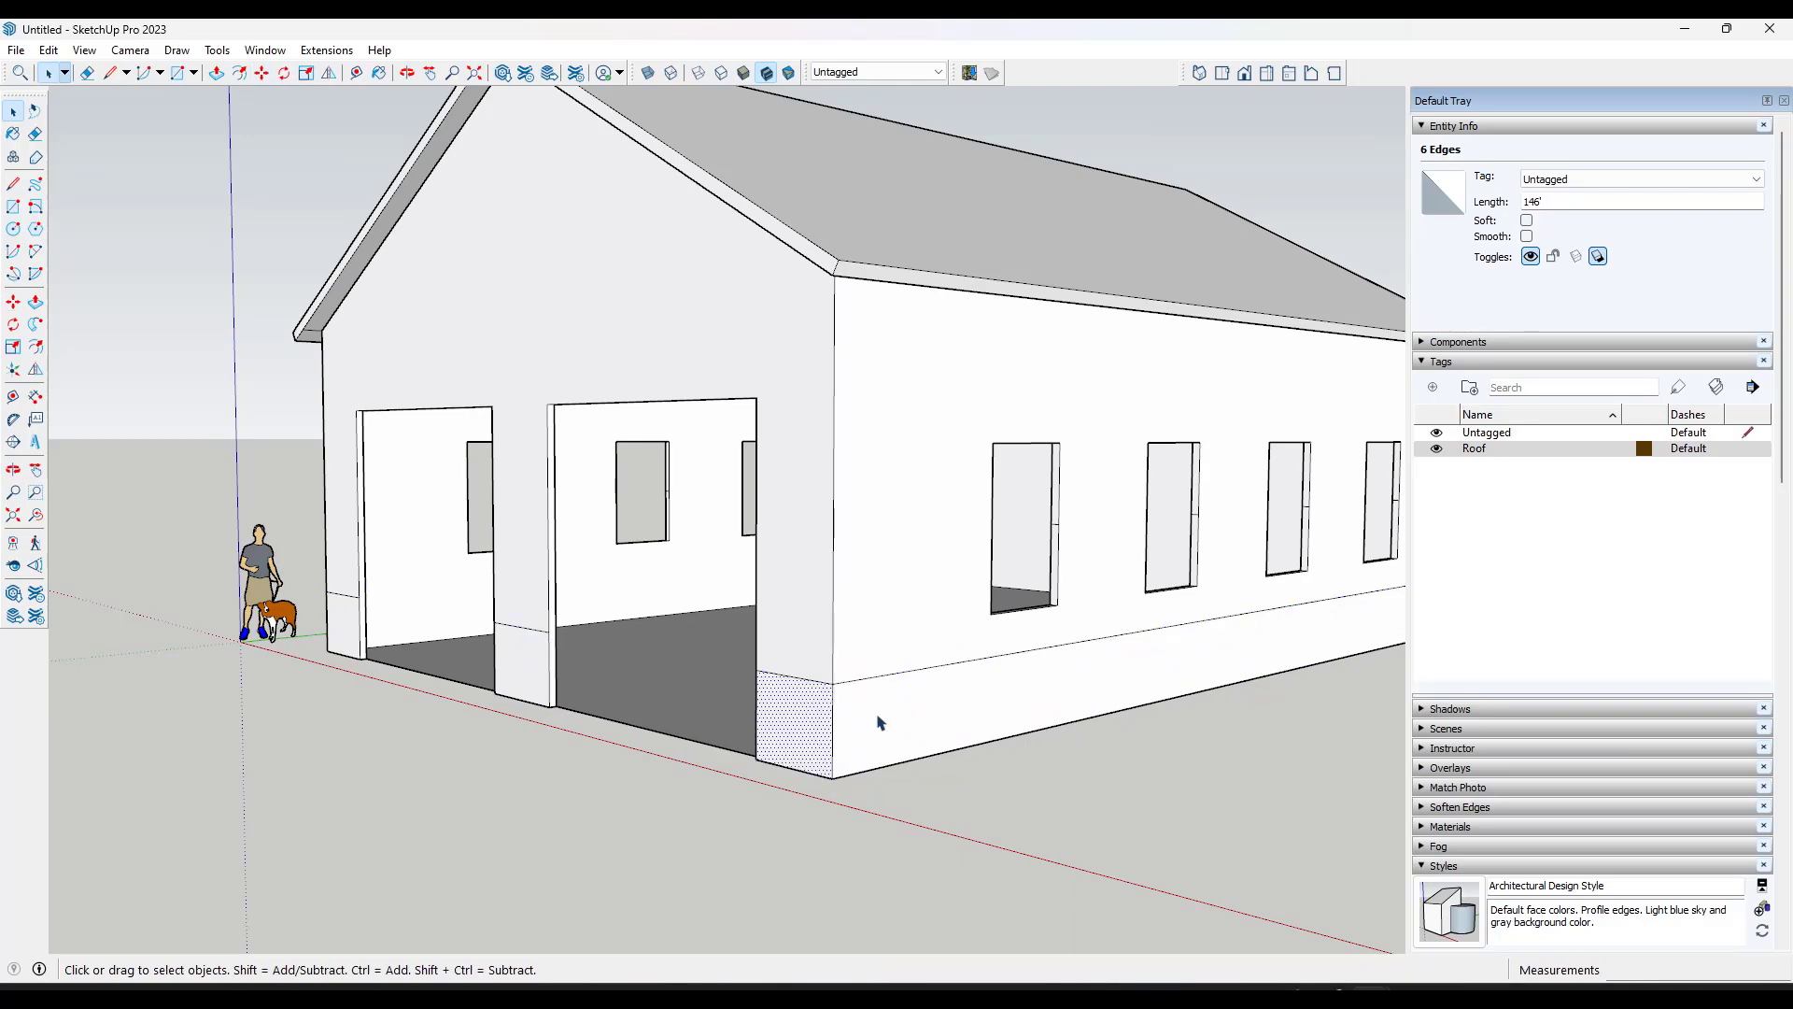
Step: Continue the 3' band line across the garage-side return of the front wall's corner pier nearest the scale figure
left_click(495, 663)
left_click(346, 628)
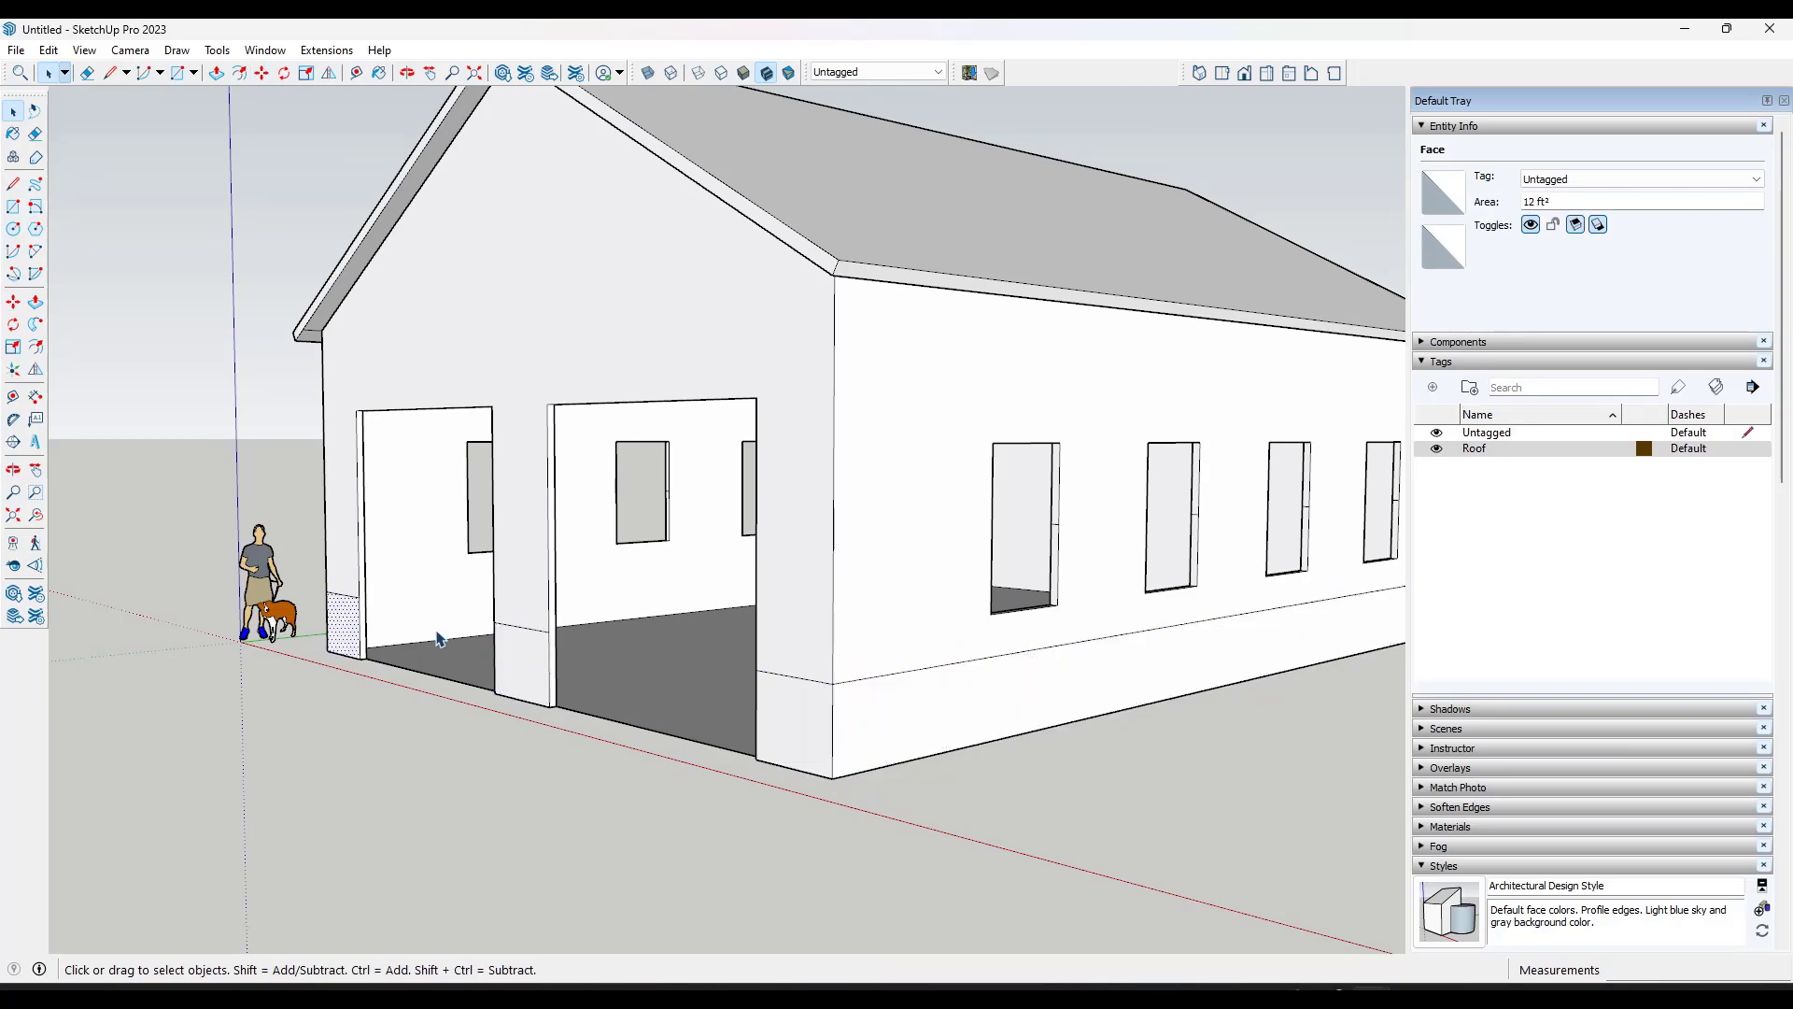
scroll(379, 621, "up", 6)
key("l")
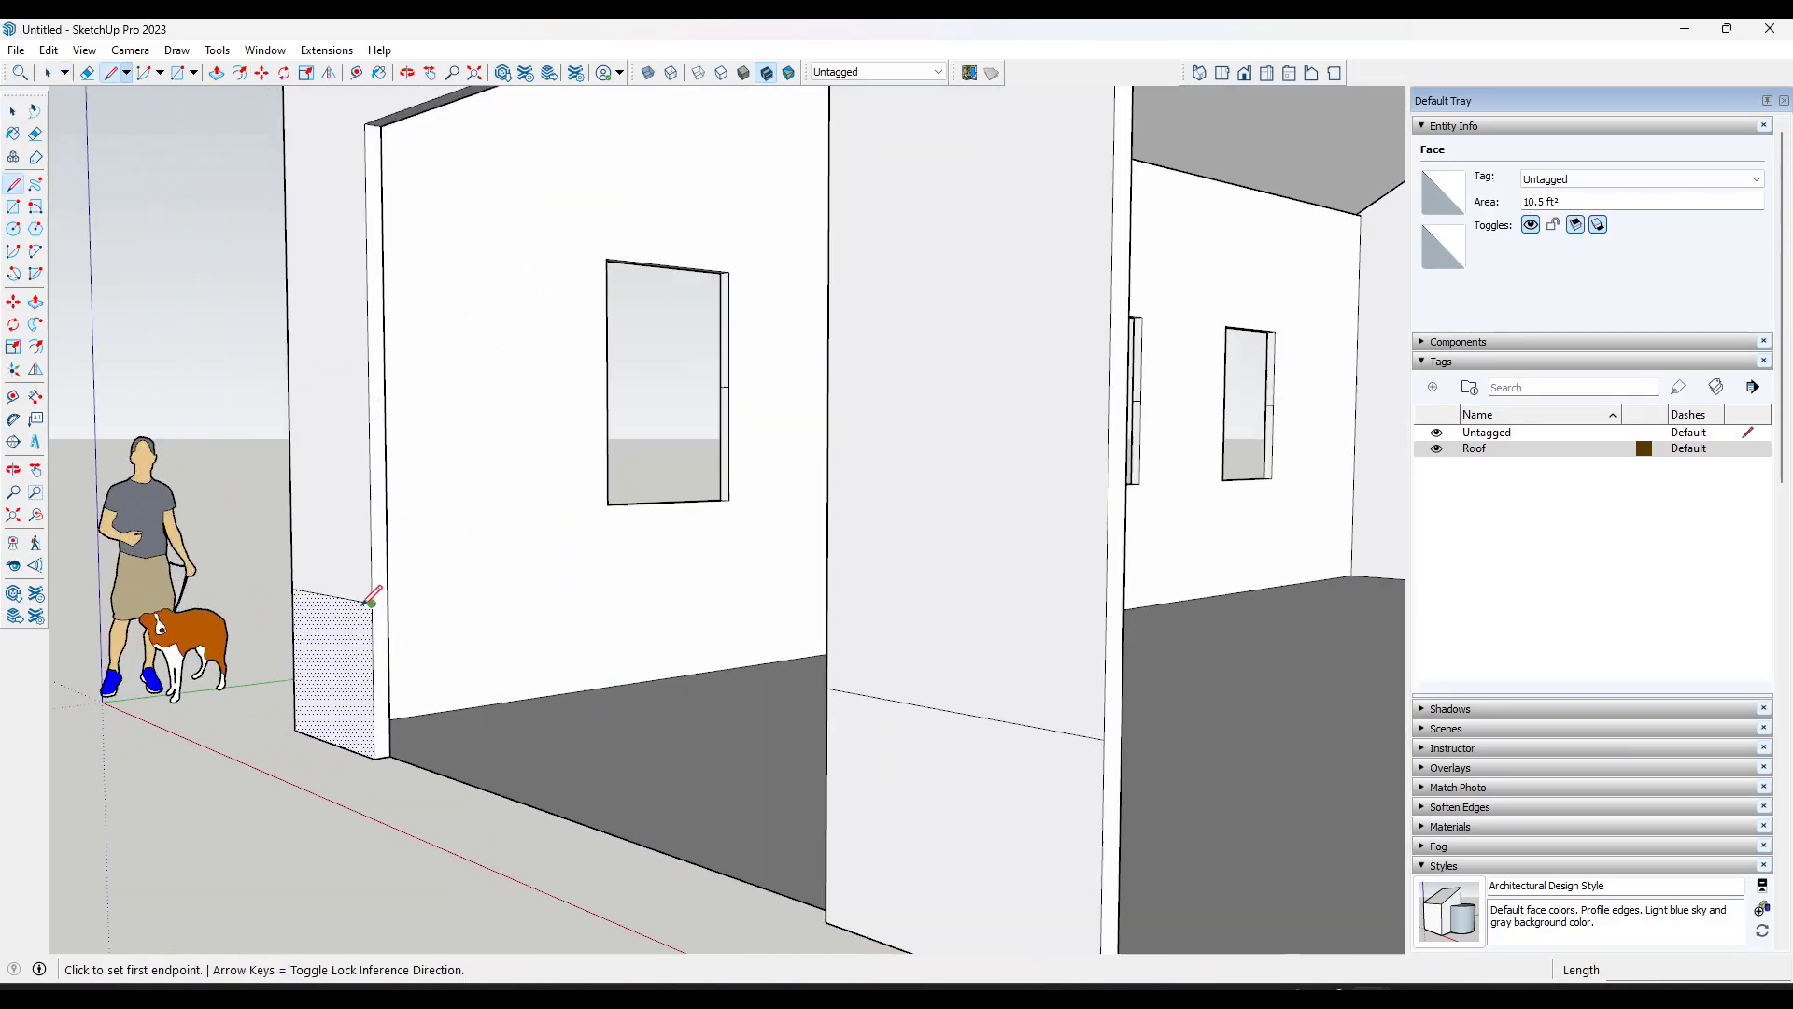
left_click(374, 602)
left_click(388, 599)
key("space")
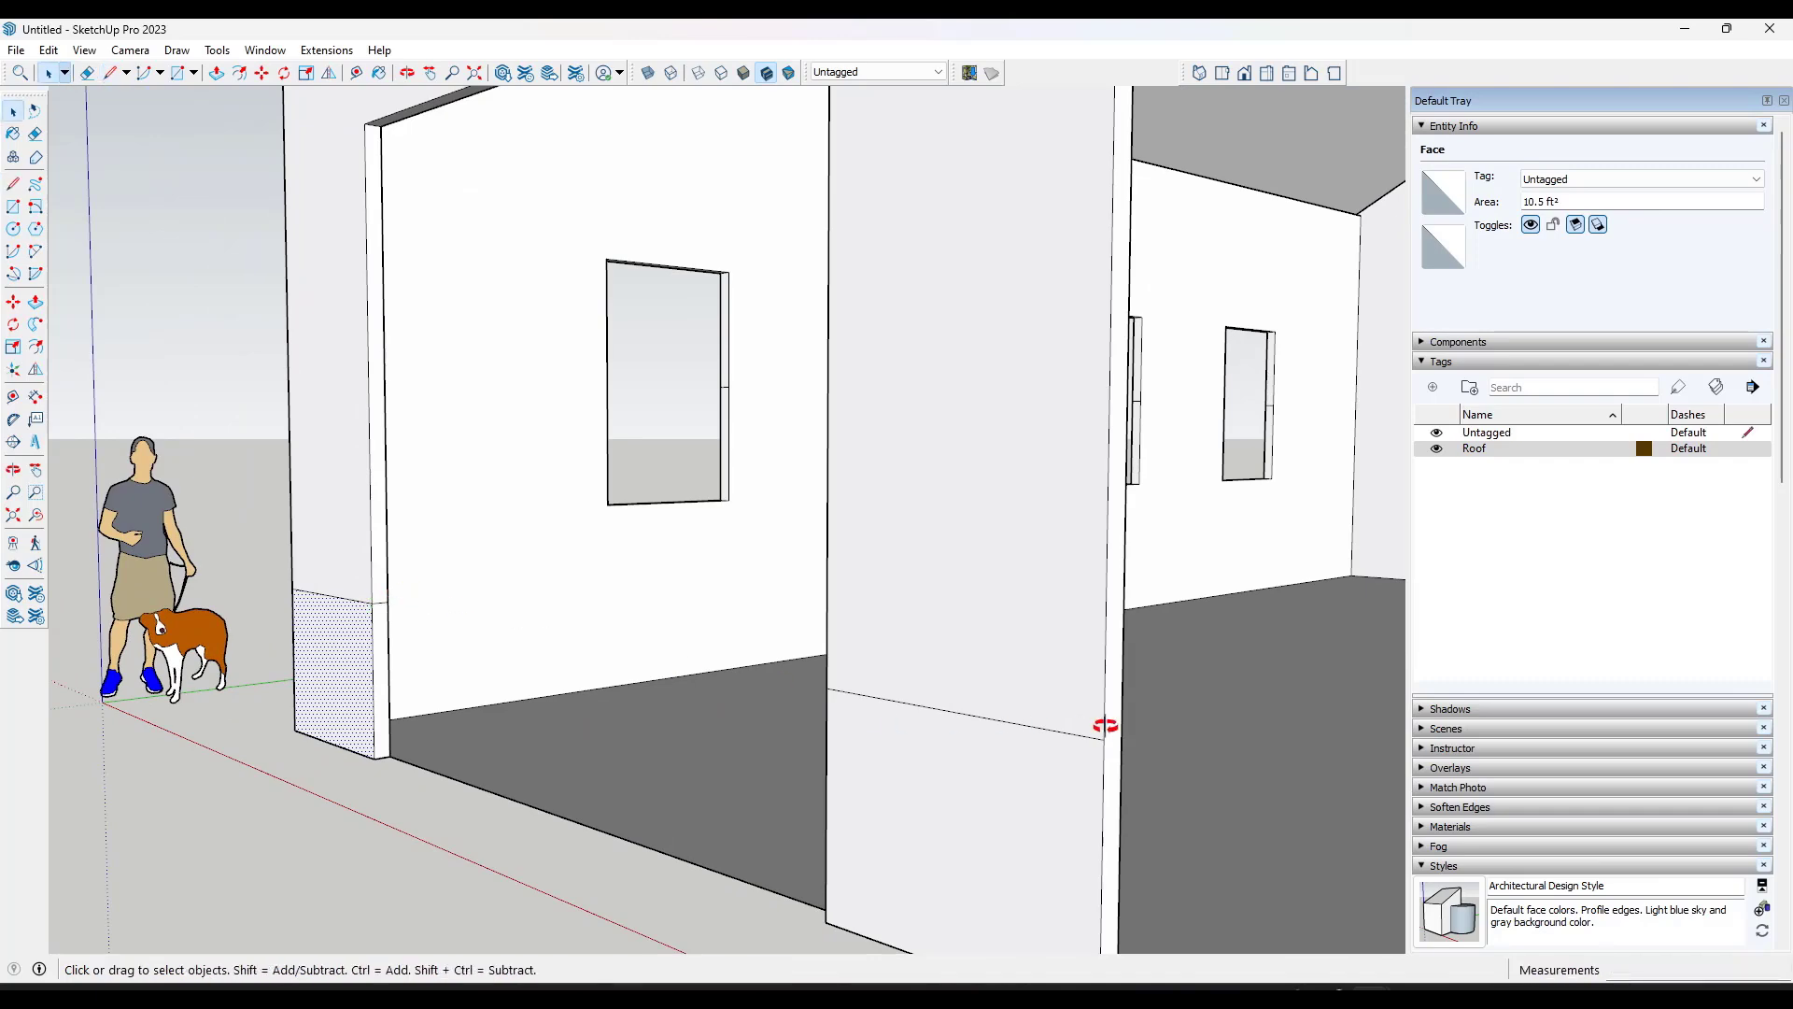
Step: Draw the matching band-height edges across the remaining garage opening jambs on the front wall
middle_click_drag(1114, 729, 1068, 747)
key("l")
left_click(1061, 732)
key("Escape")
middle_click_drag(921, 732, 682, 765)
left_click(852, 747)
key("Escape")
left_click(984, 719)
key("space")
scroll(980, 719, "down", 5)
scroll(682, 766, "down", 5)
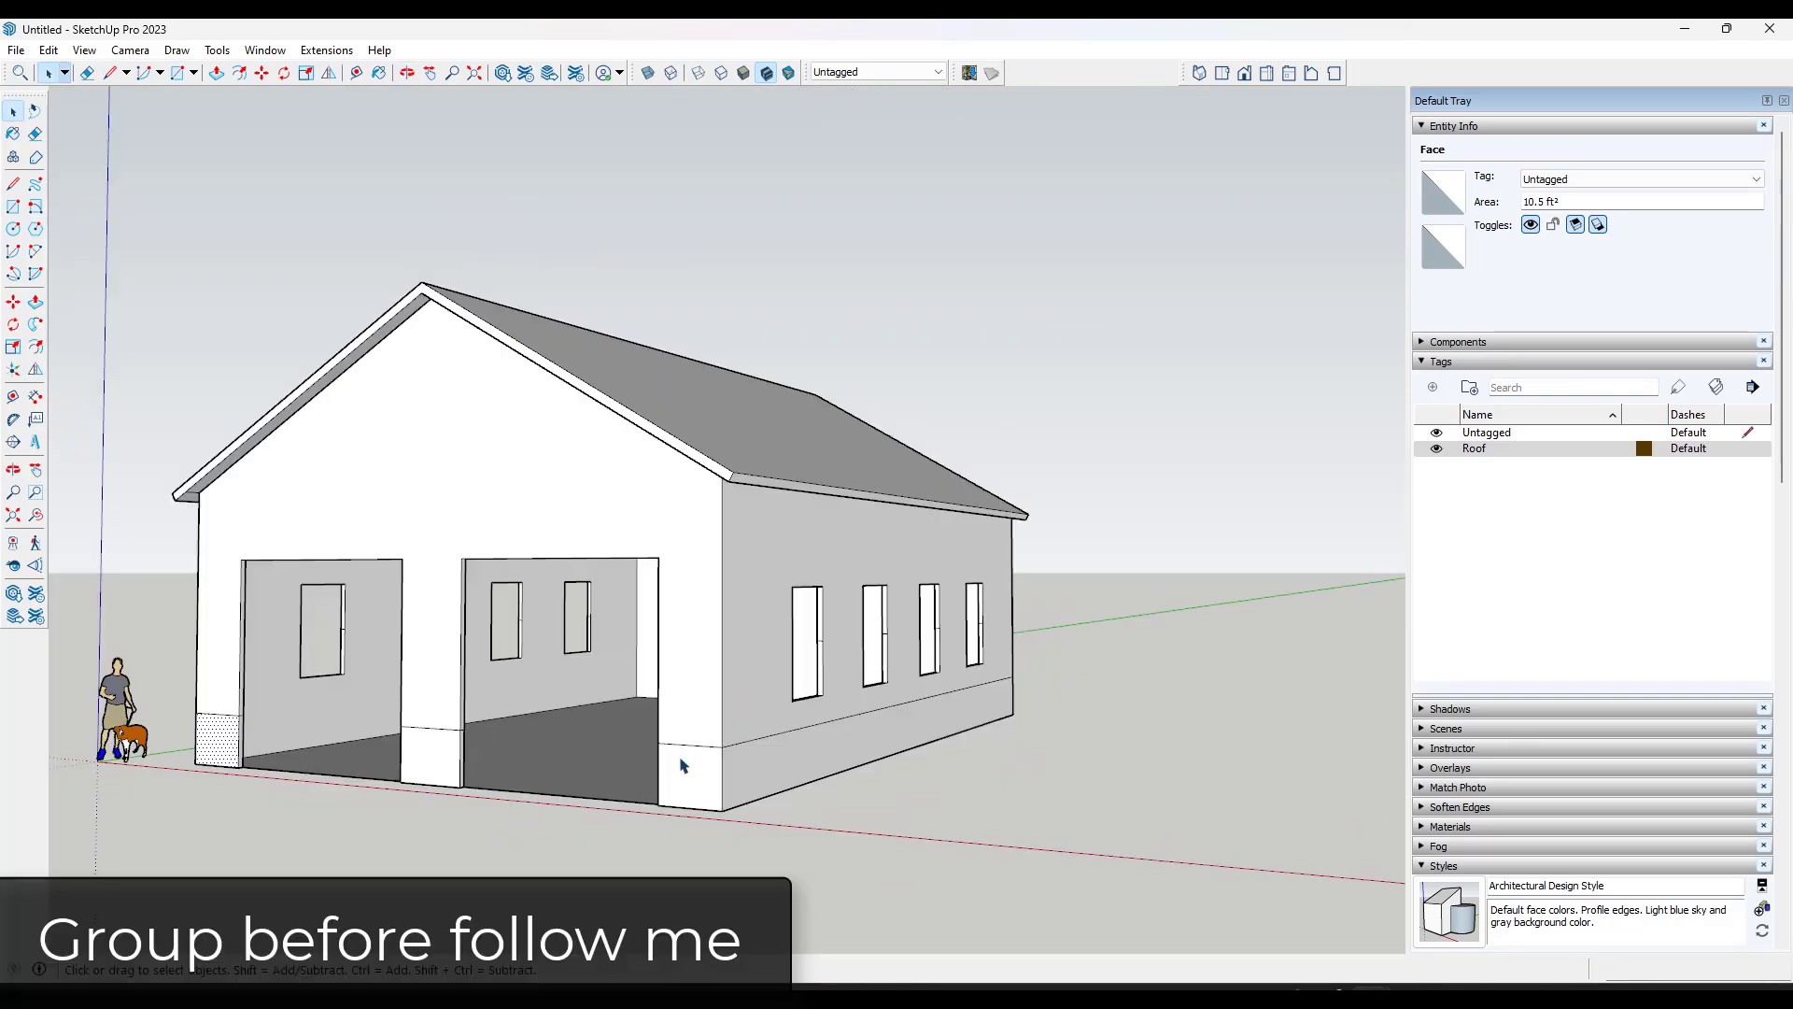
Step: Draw a 6" edge outward along the green axis from the band line's end at the garage-side corner of the far front pier
left_click(447, 759)
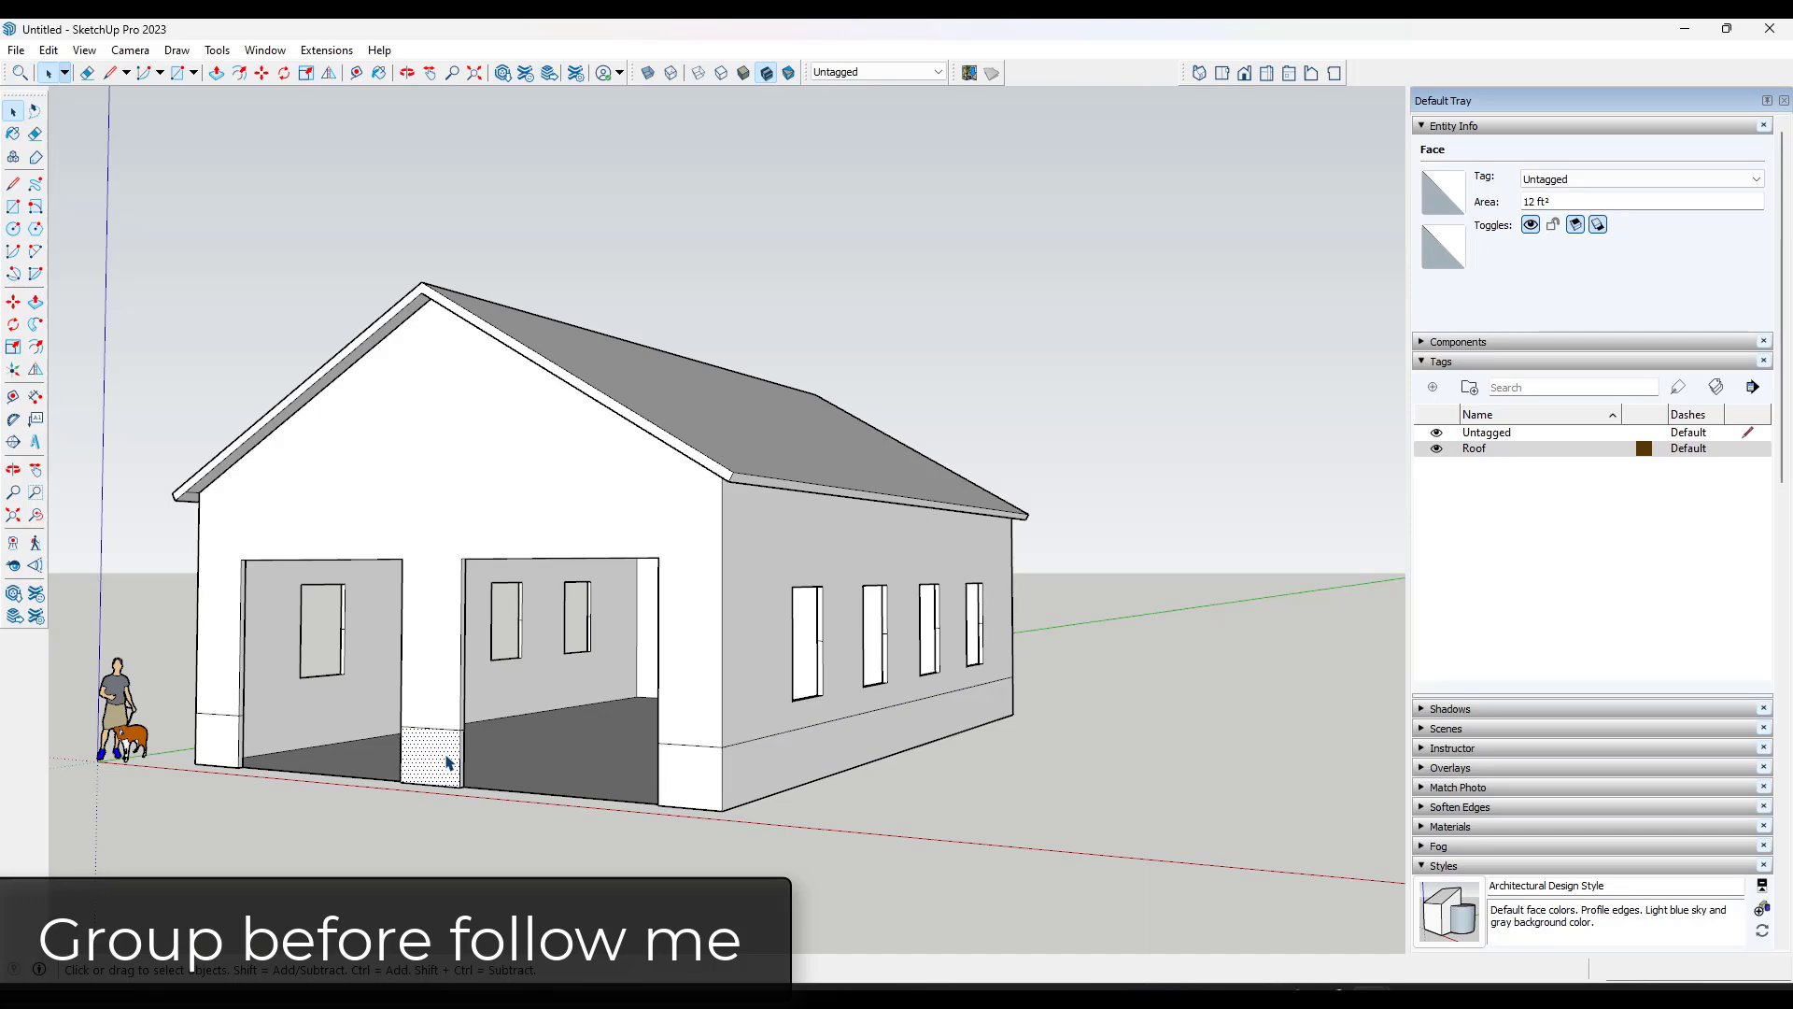
middle_click_drag(628, 760, 1140, 783)
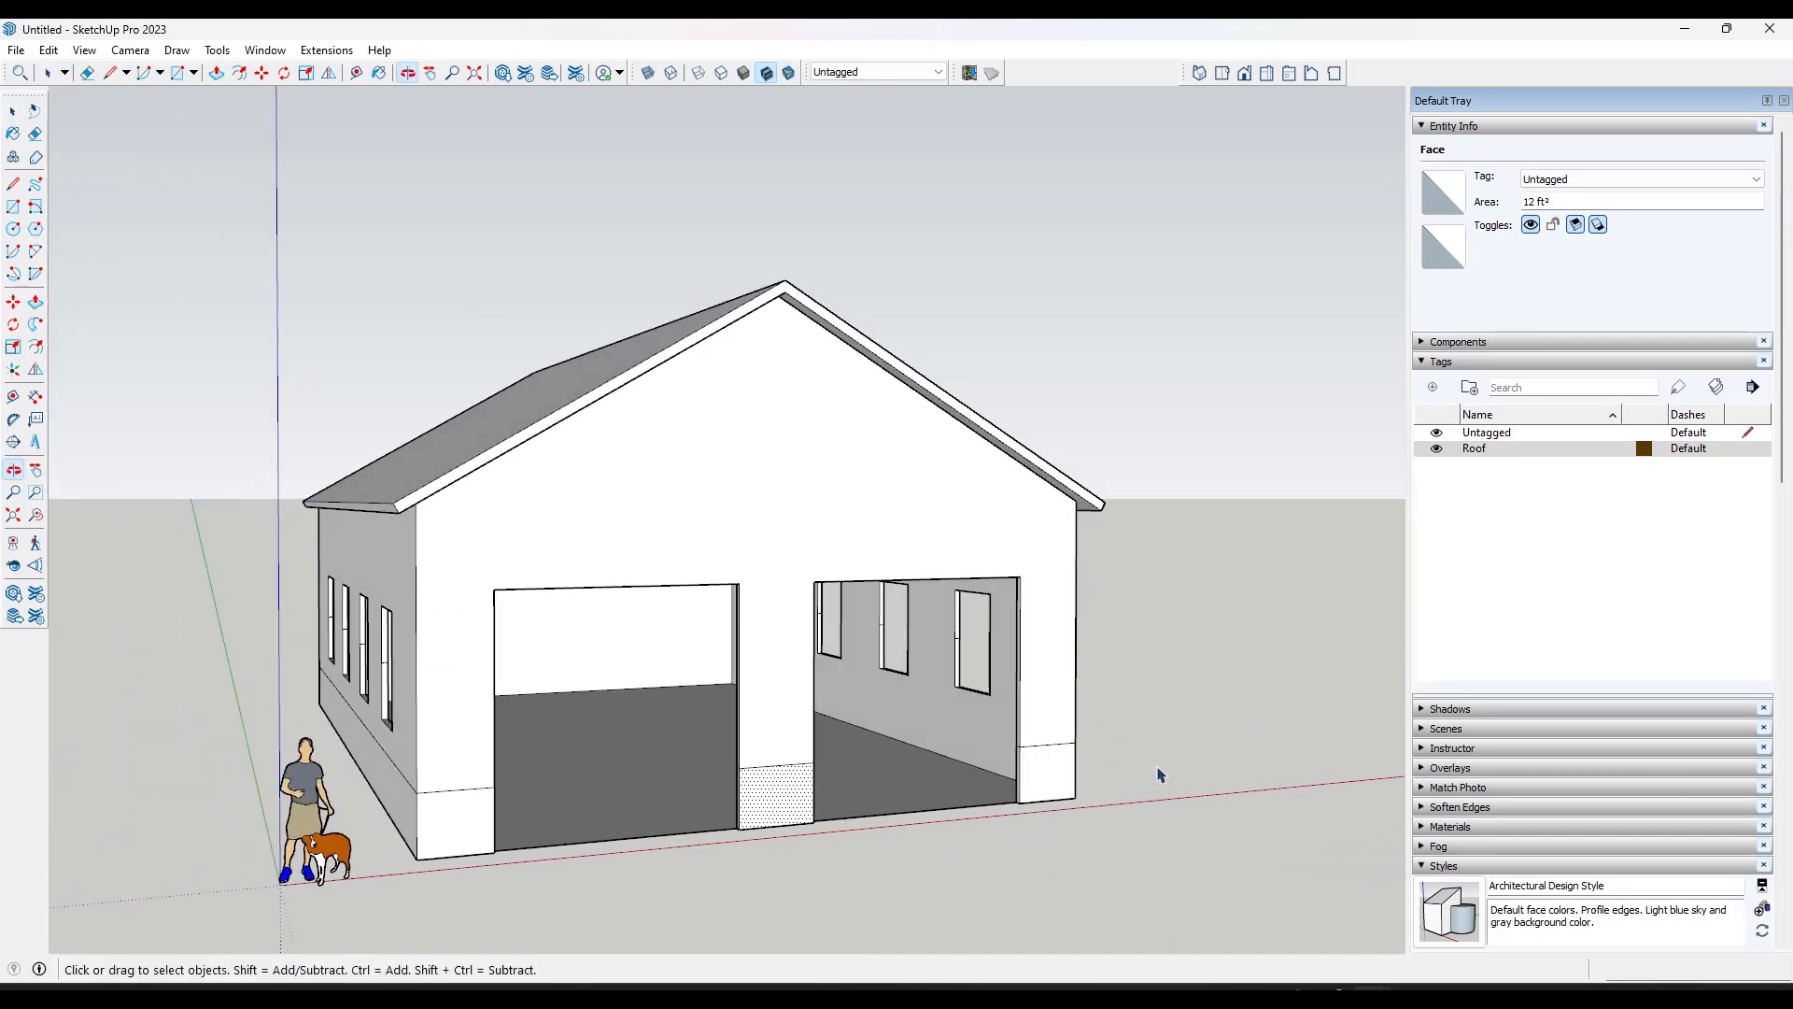
scroll(1048, 758, "up", 5)
scroll(1047, 758, "up", 4)
scroll(810, 766, "up", 1)
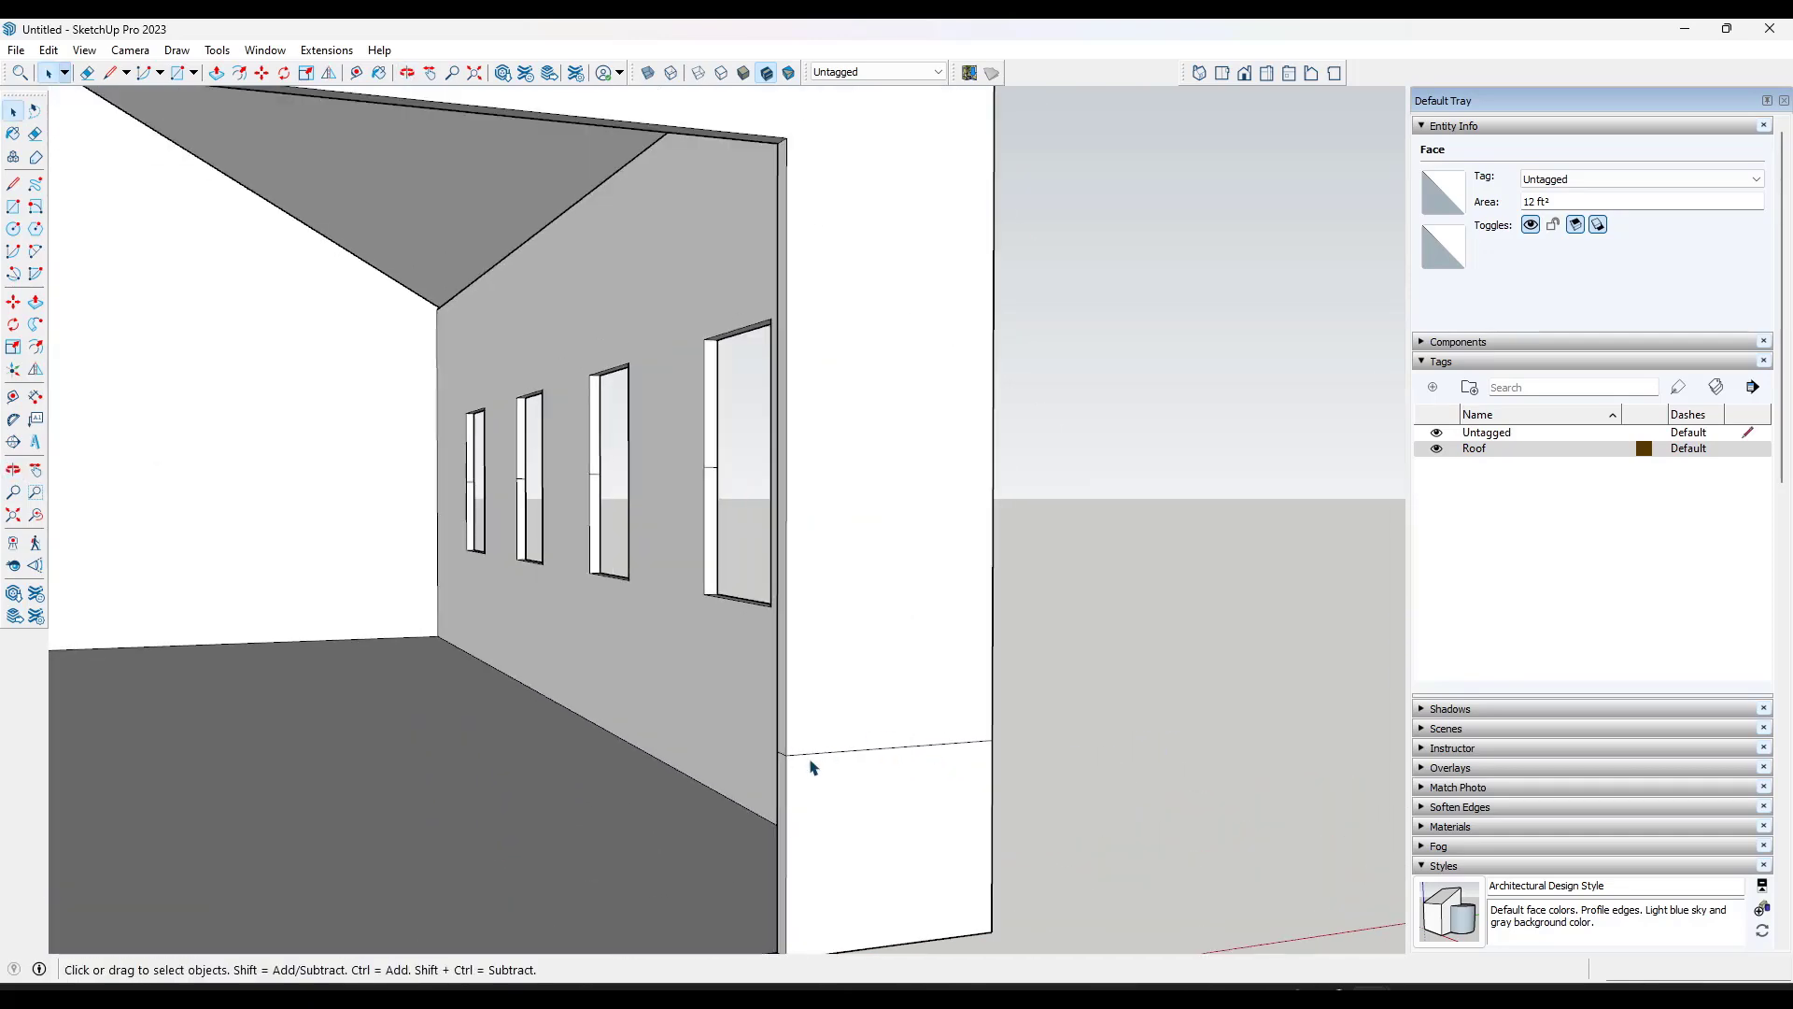
mouse_move(846, 769)
middle_mouse_down()
mouse_move(888, 748)
mouse_move(852, 744)
middle_mouse_up()
scroll(845, 748, "up", 3)
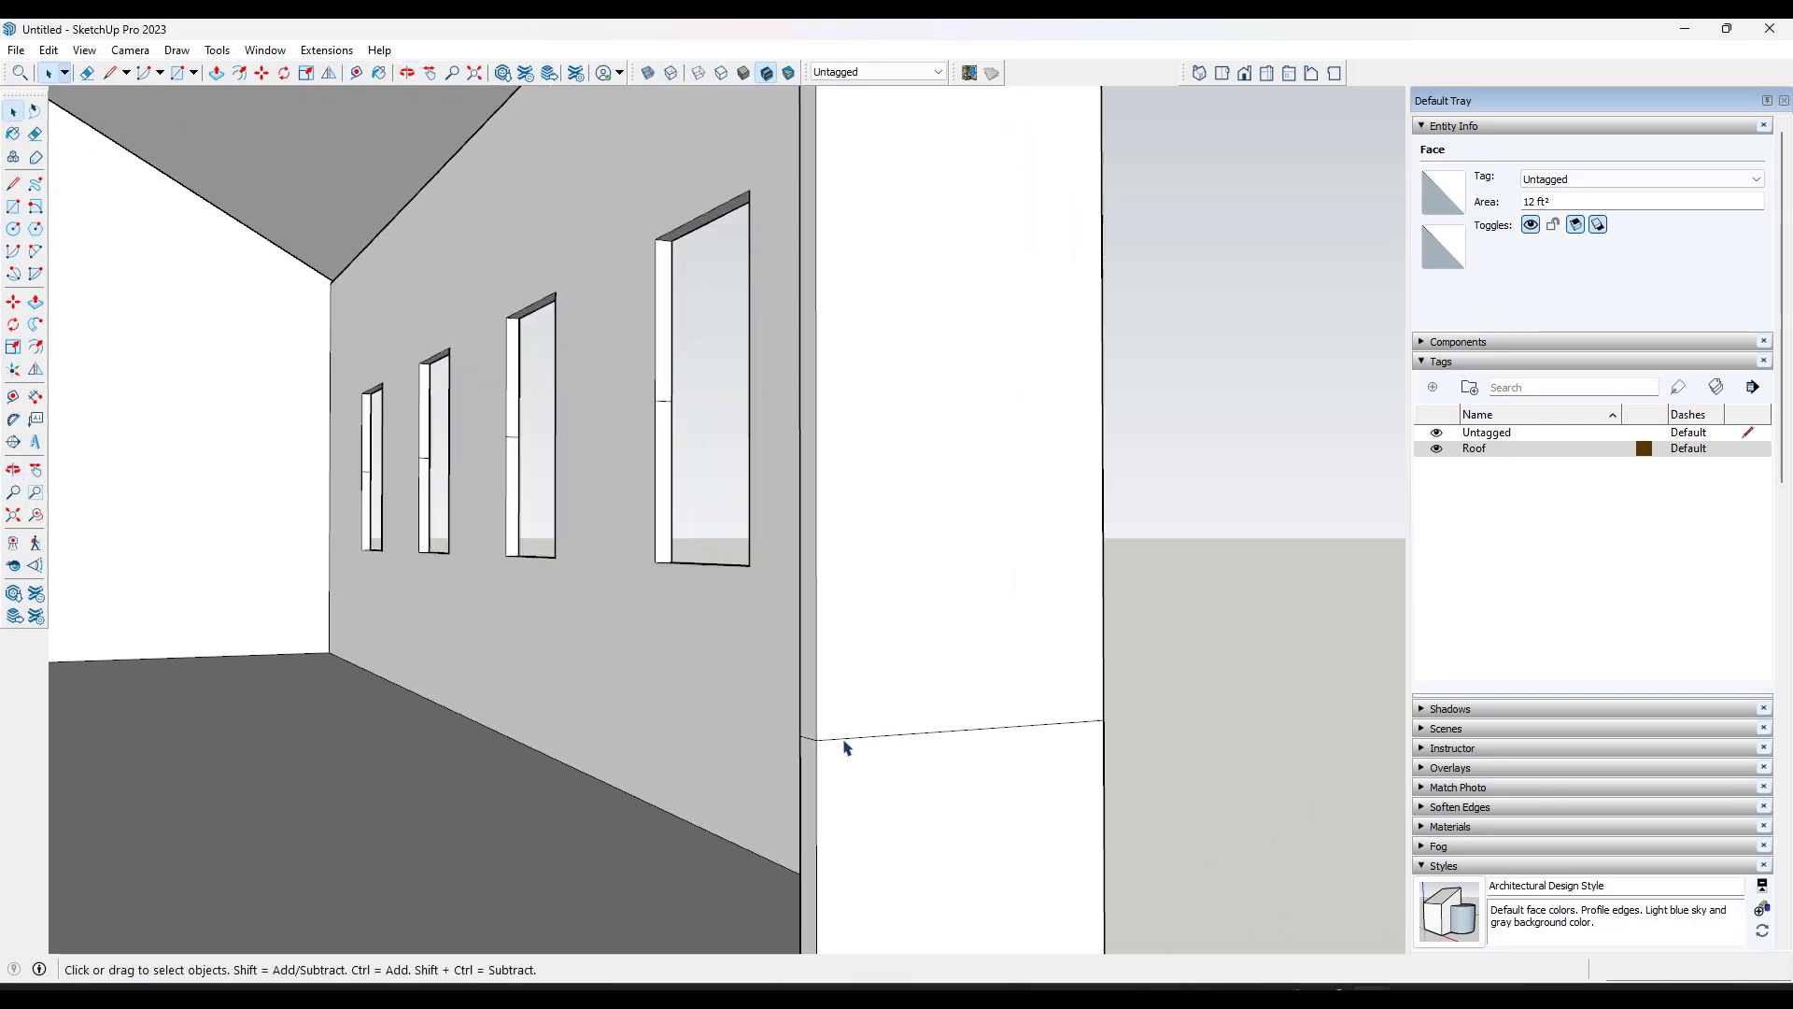
key("l")
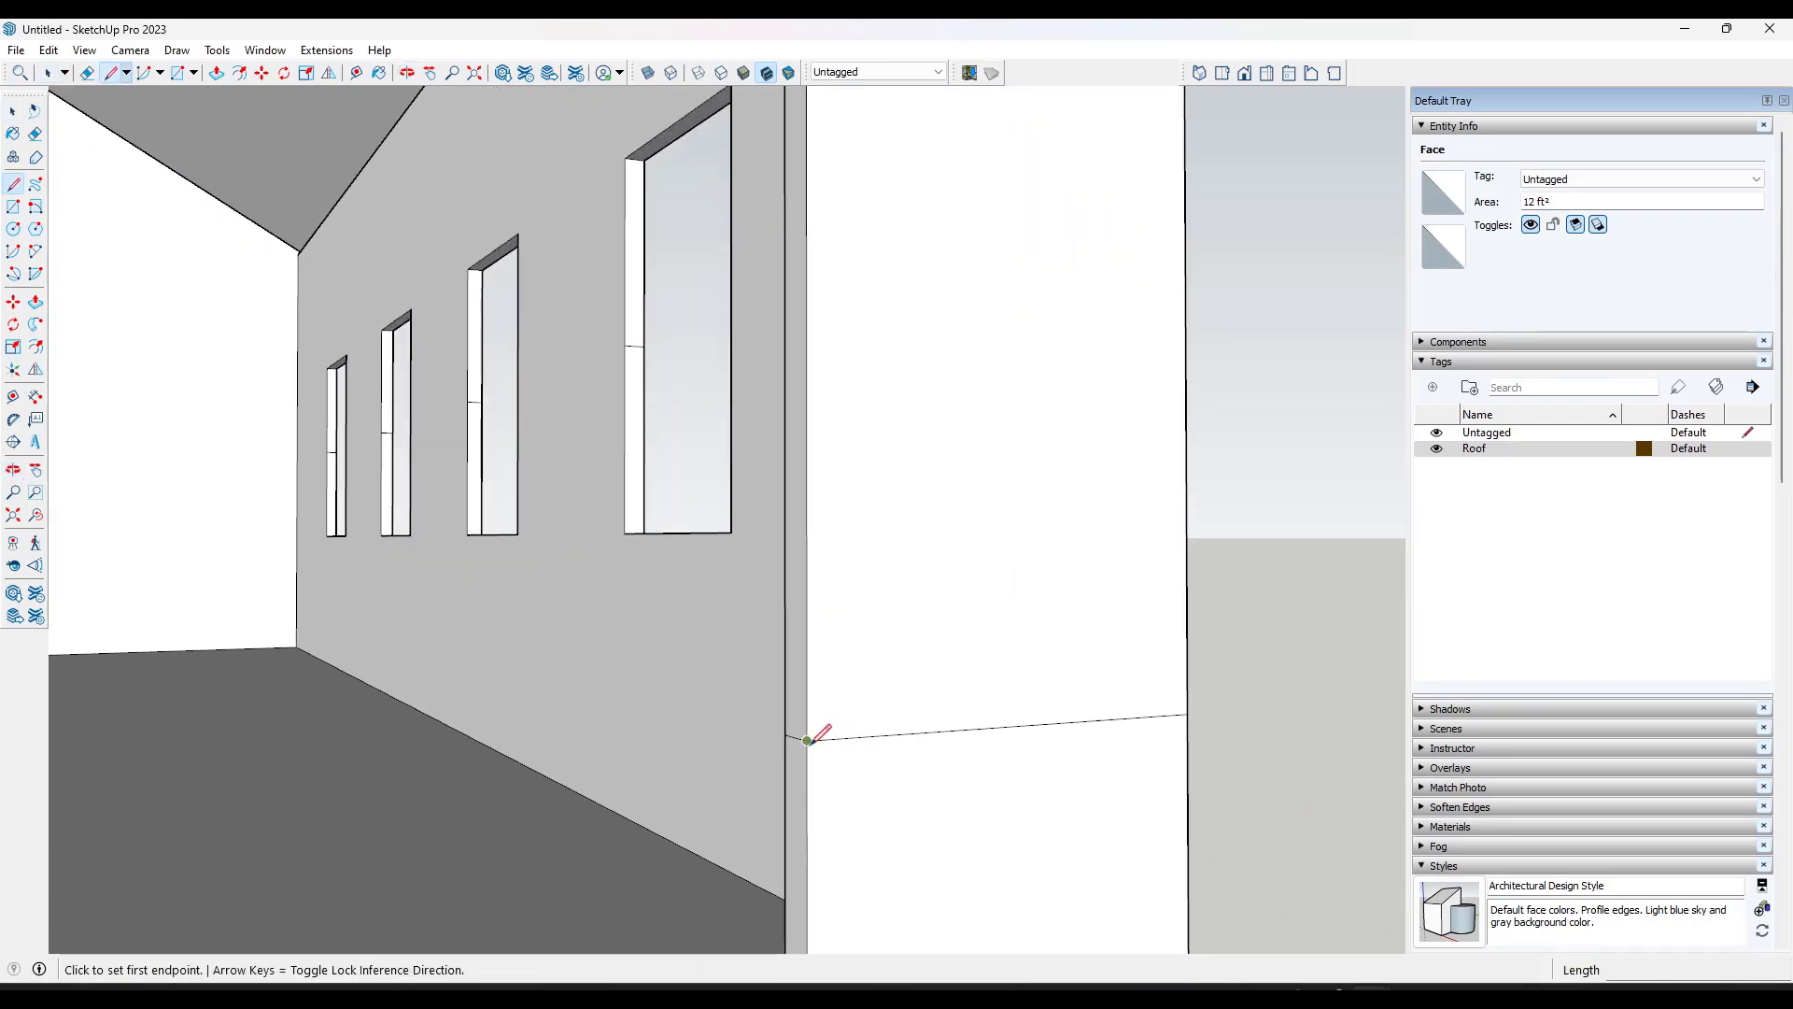
left_click(826, 752)
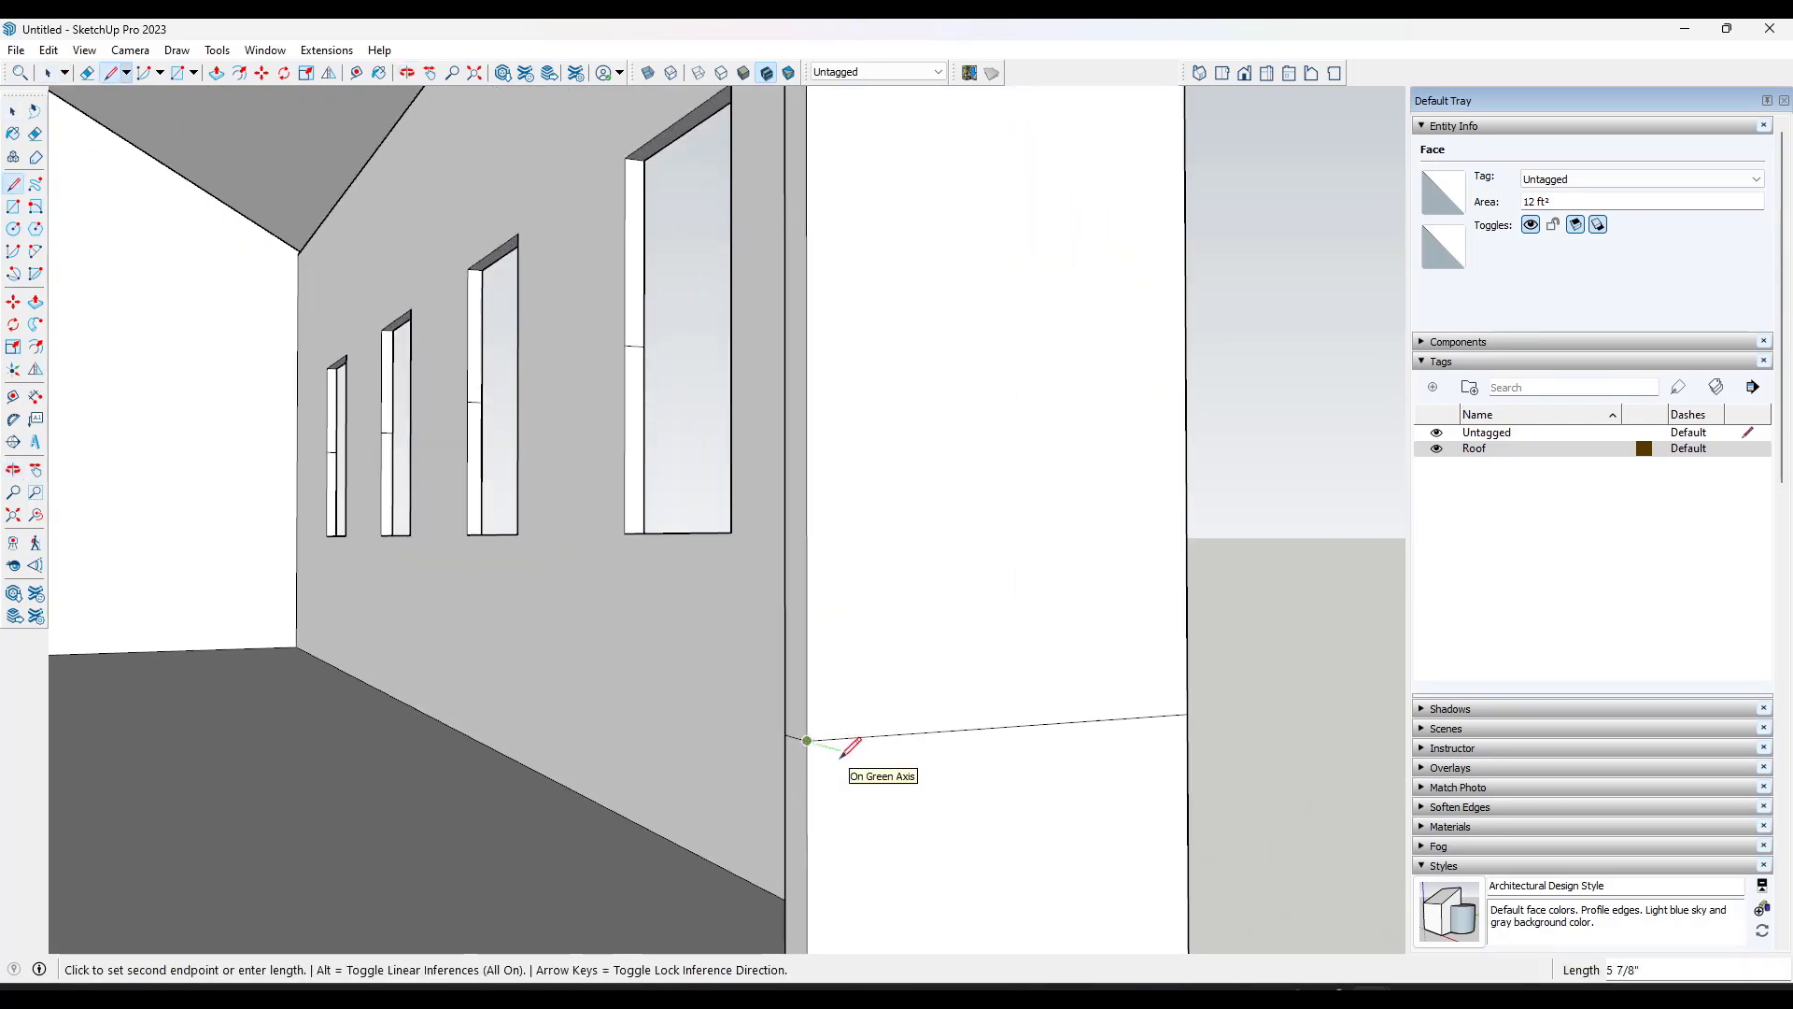
middle_click_drag(840, 756, 118, 718)
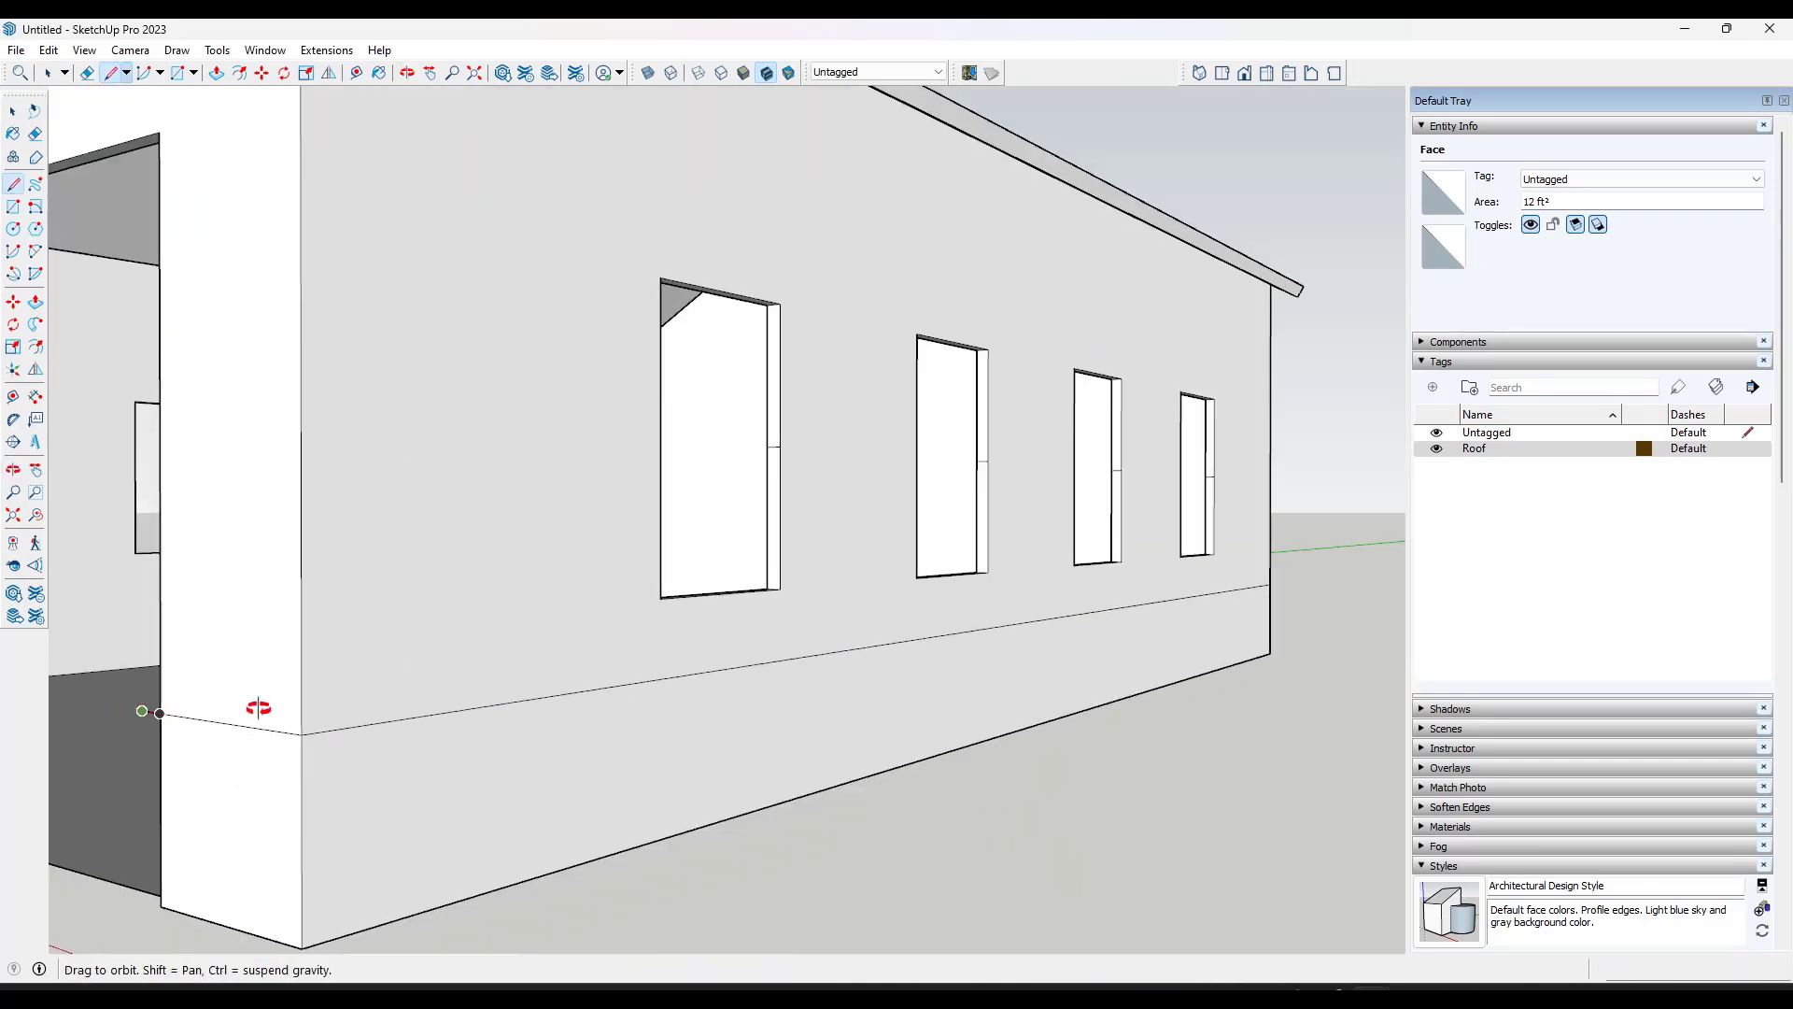
middle_click_drag(264, 708, 173, 707)
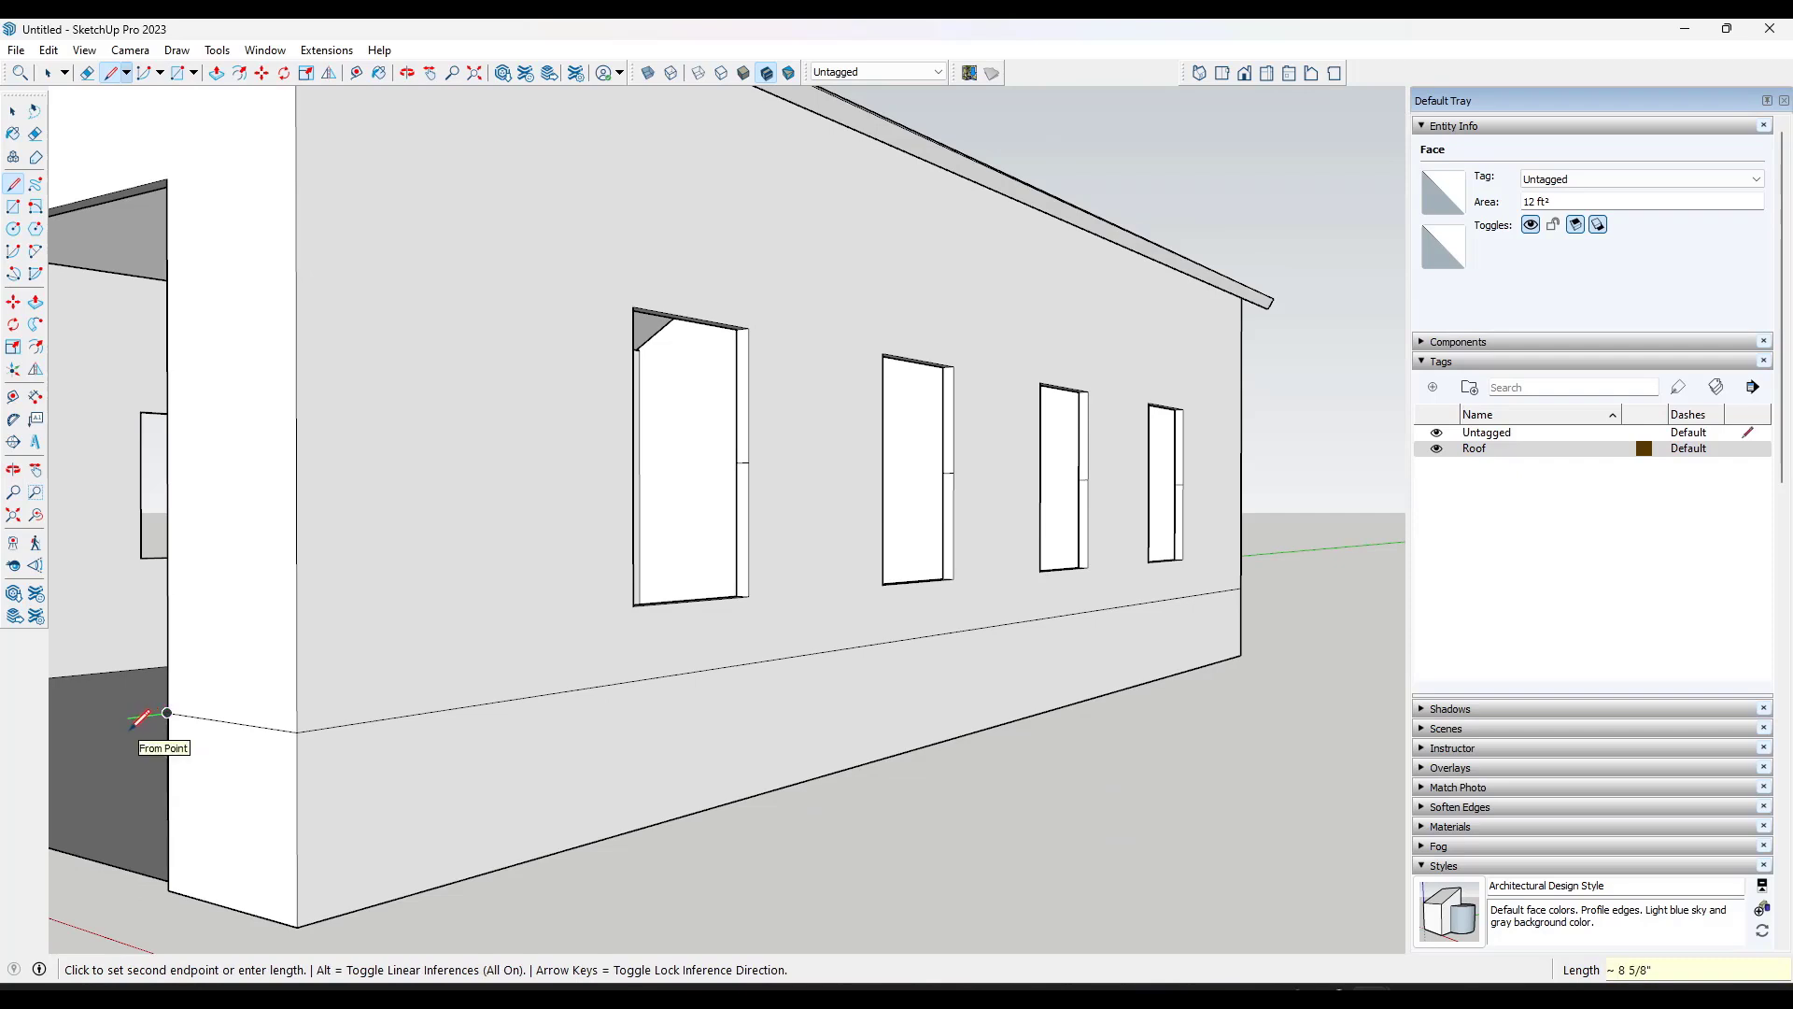
key("Return")
Step: Complete the 6" edge into a thin upright rectangular profile closed against the pier's corner edge
scroll(149, 696, "up", 5)
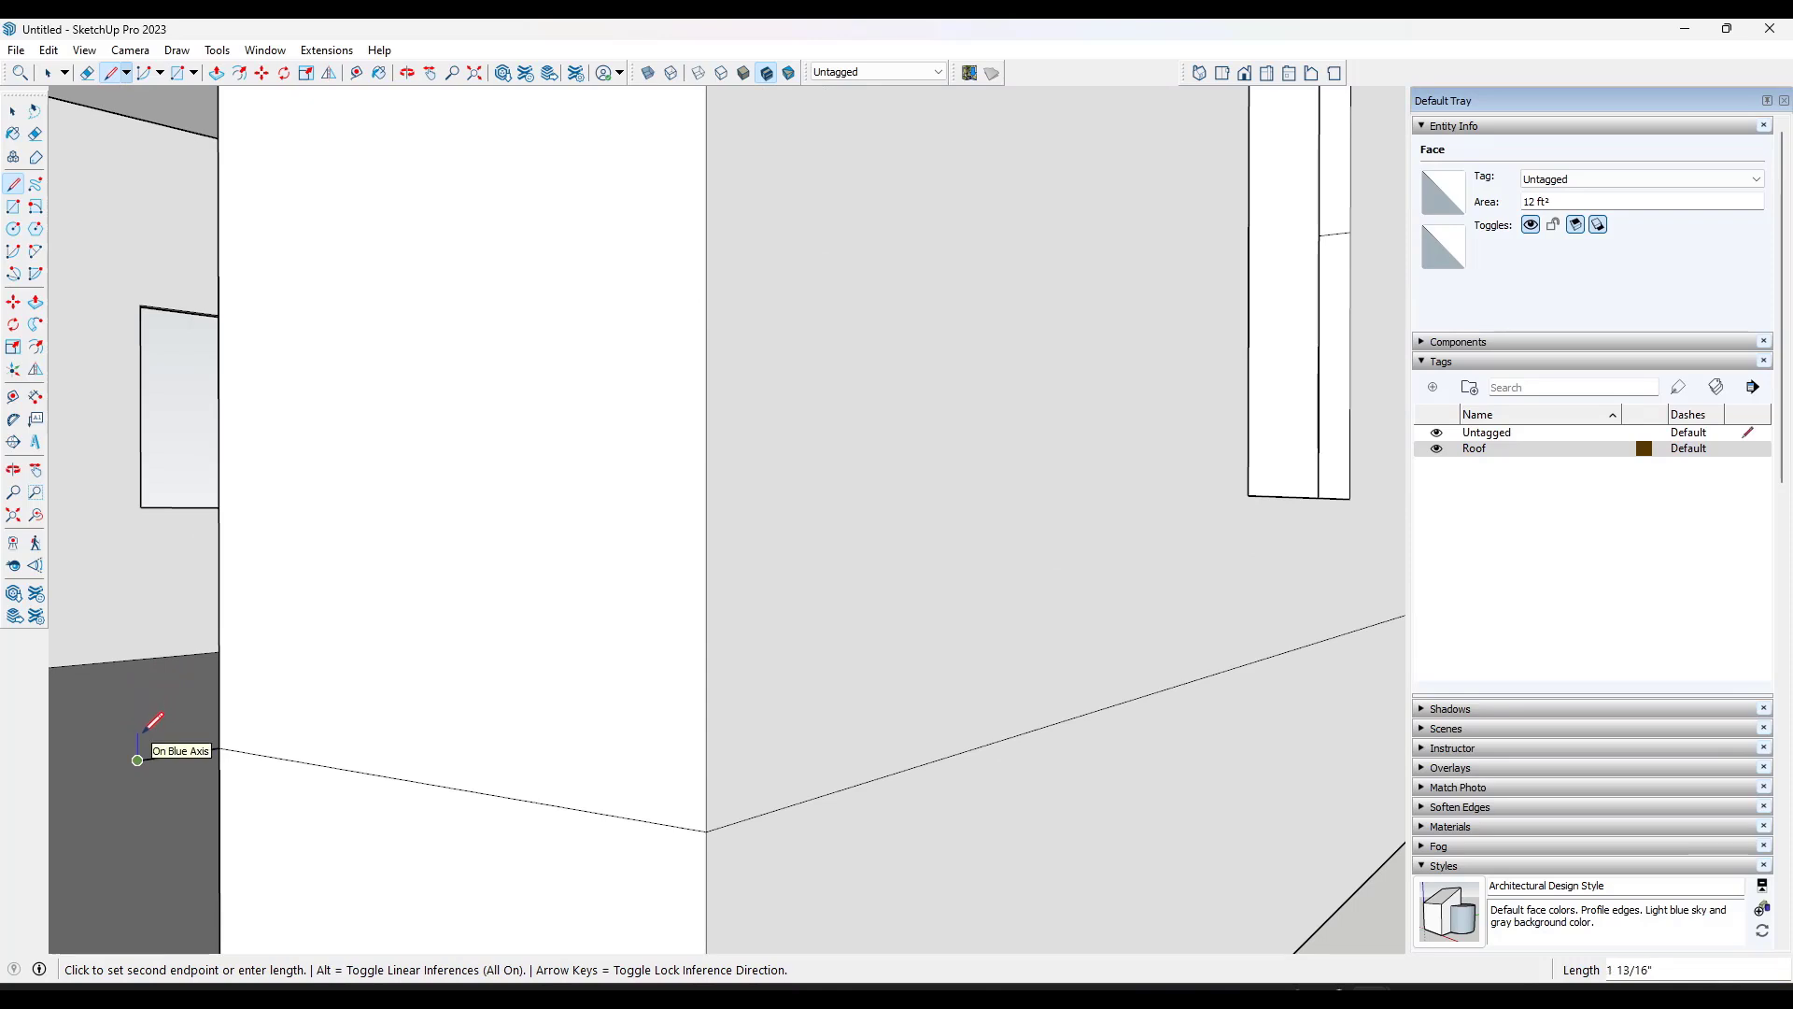
type("1")
key("Return")
left_click(221, 728)
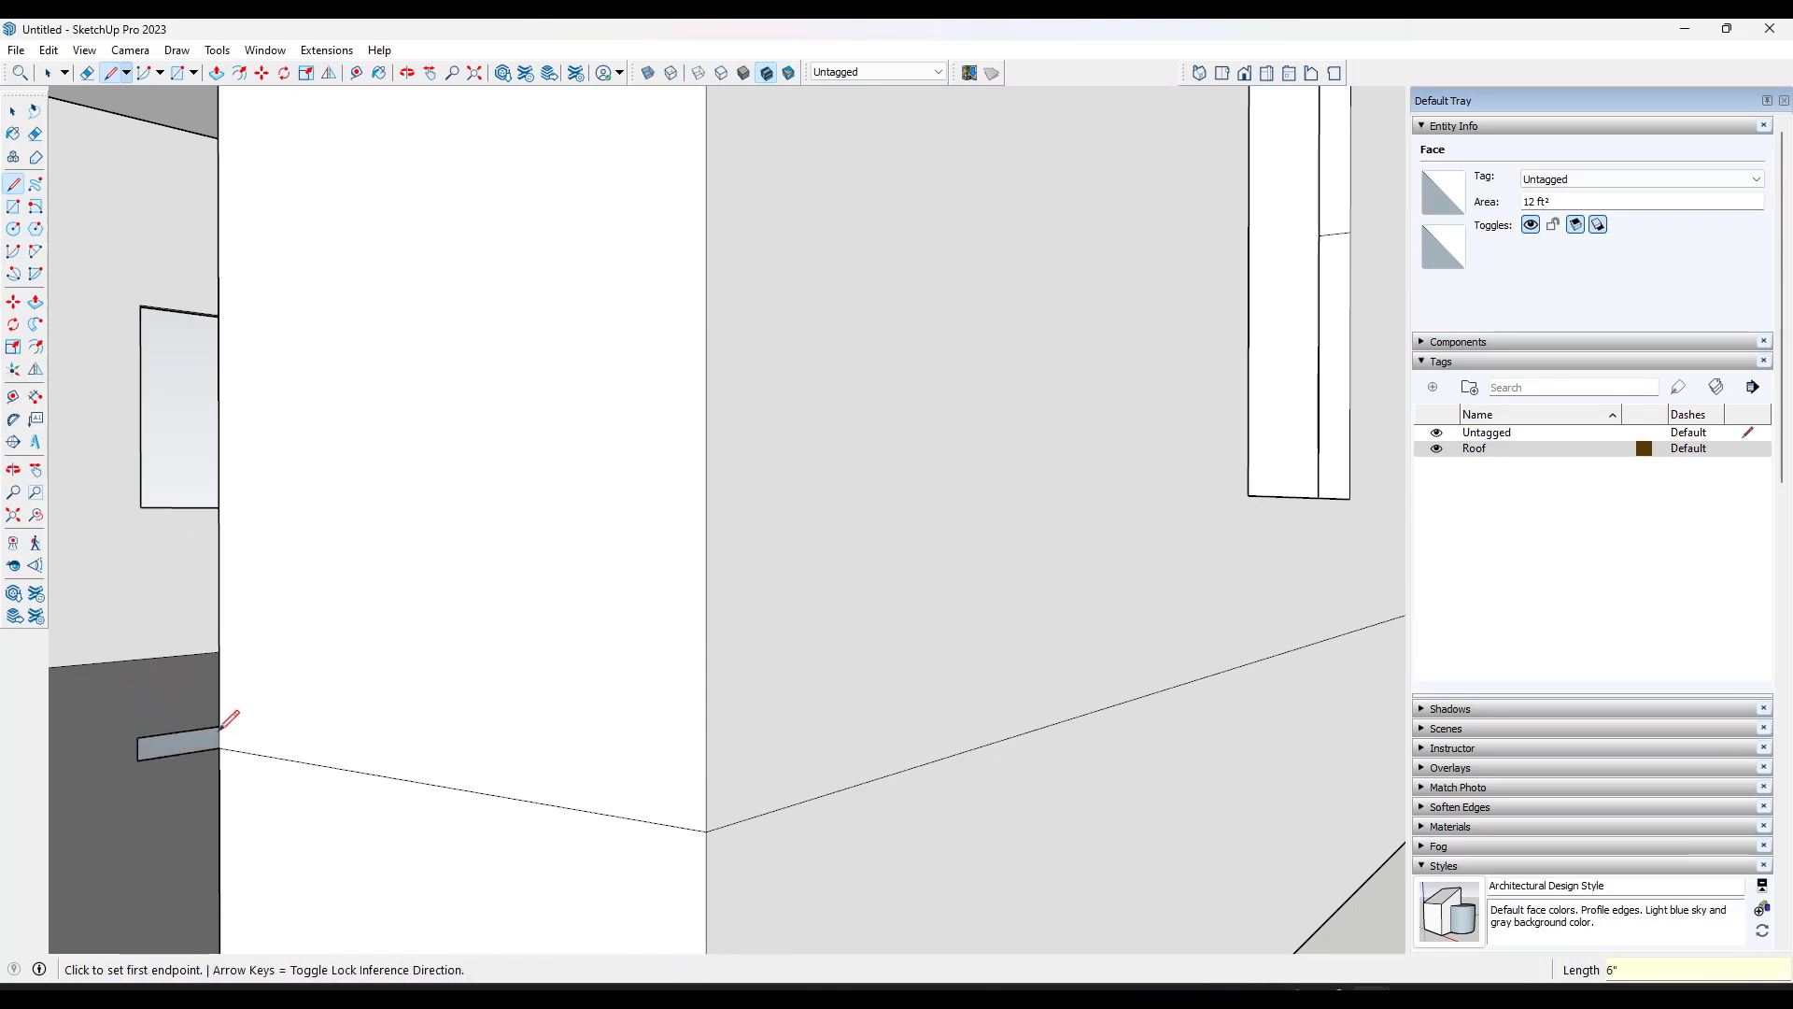
Step: Select the band edges on the corner pier, the adjoining windowed side wall and the rear wall as a sweep path
scroll(229, 733, "down", 3)
middle_click_drag(300, 732, 529, 781)
key("space")
left_click(528, 781)
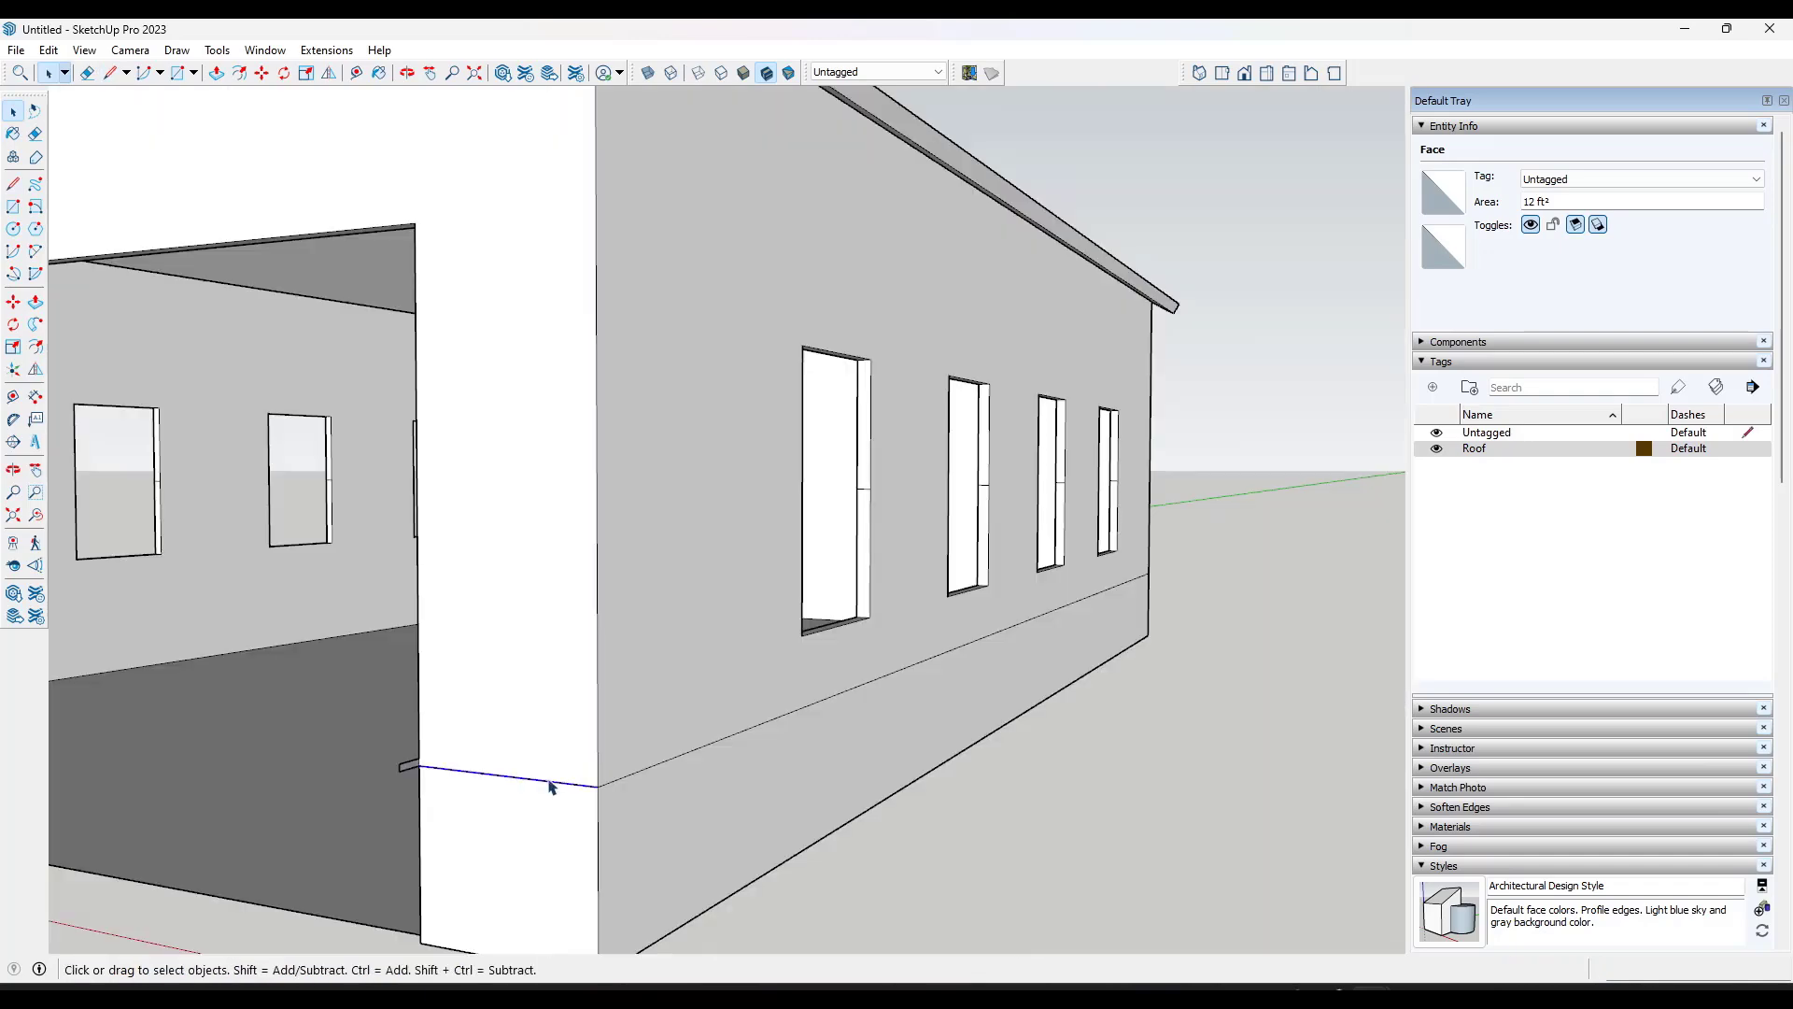
left_click(644, 773, "shift")
middle_click_drag(645, 773, 108, 660)
scroll(368, 688, "down", 5)
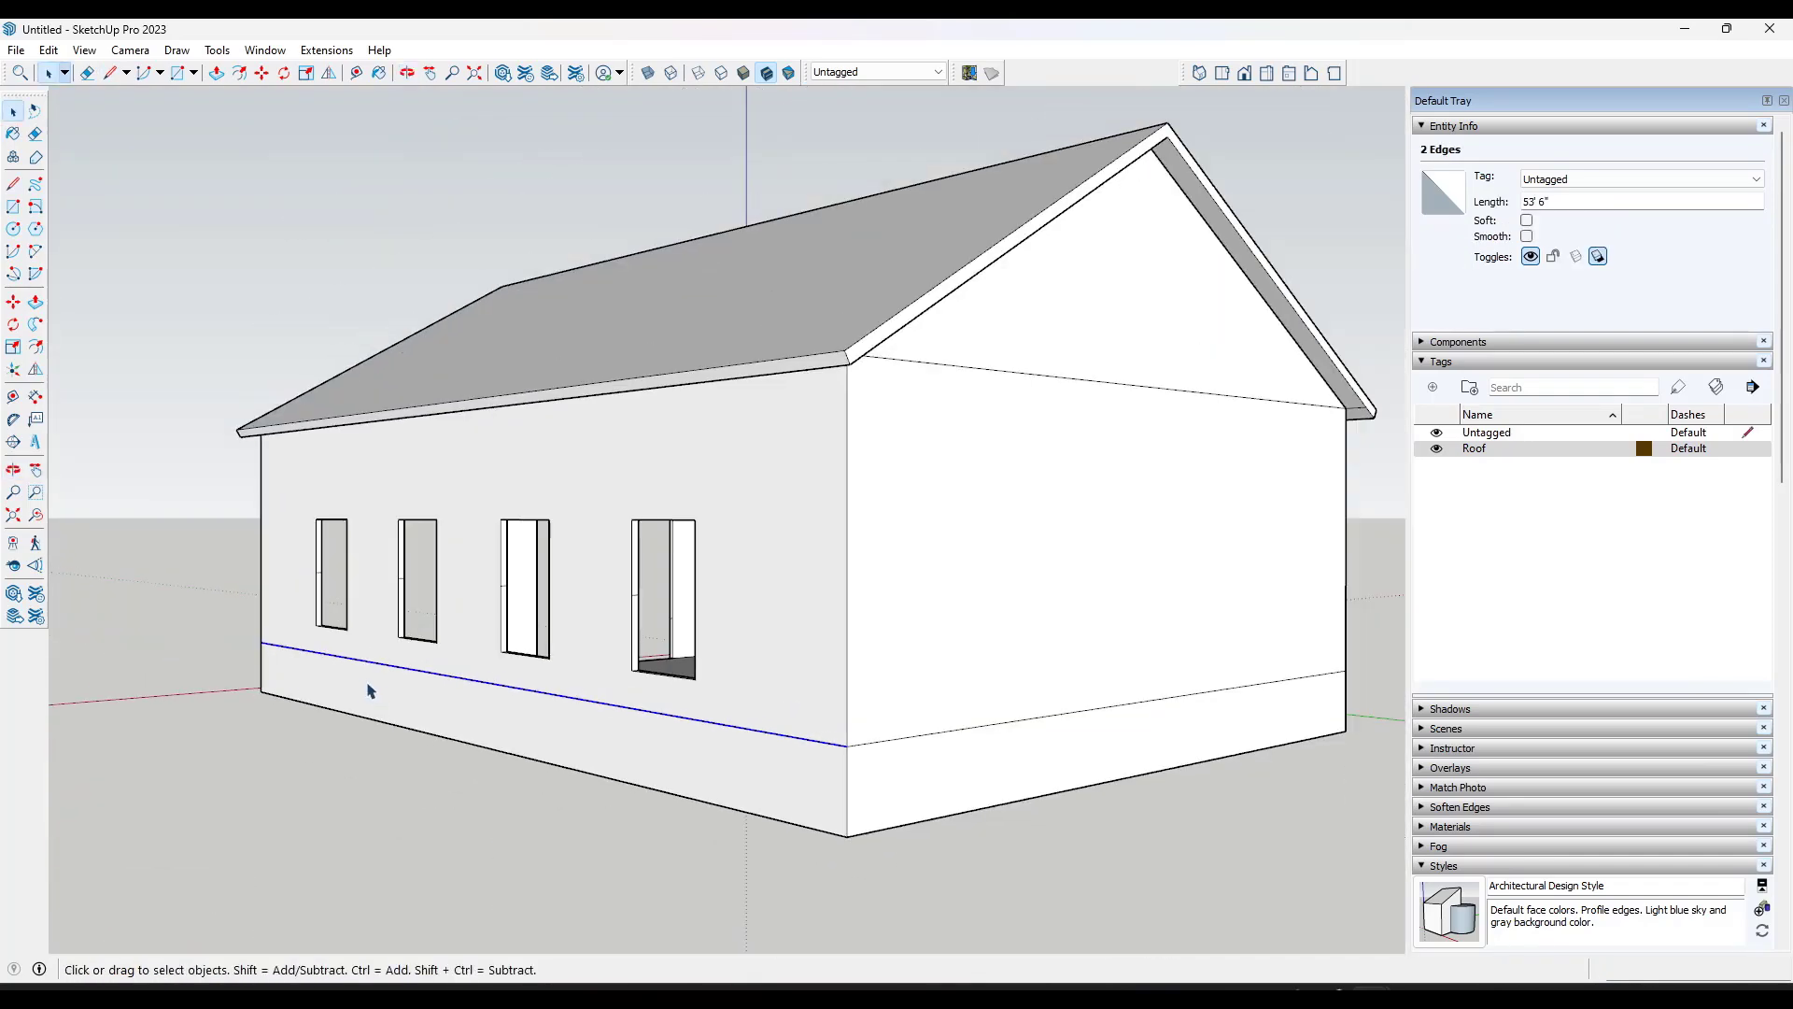
scroll(920, 747, "up", 6)
left_click(920, 748, "shift")
scroll(913, 741, "down", 5)
middle_click_drag(672, 733, 727, 724)
scroll(797, 722, "up", 5)
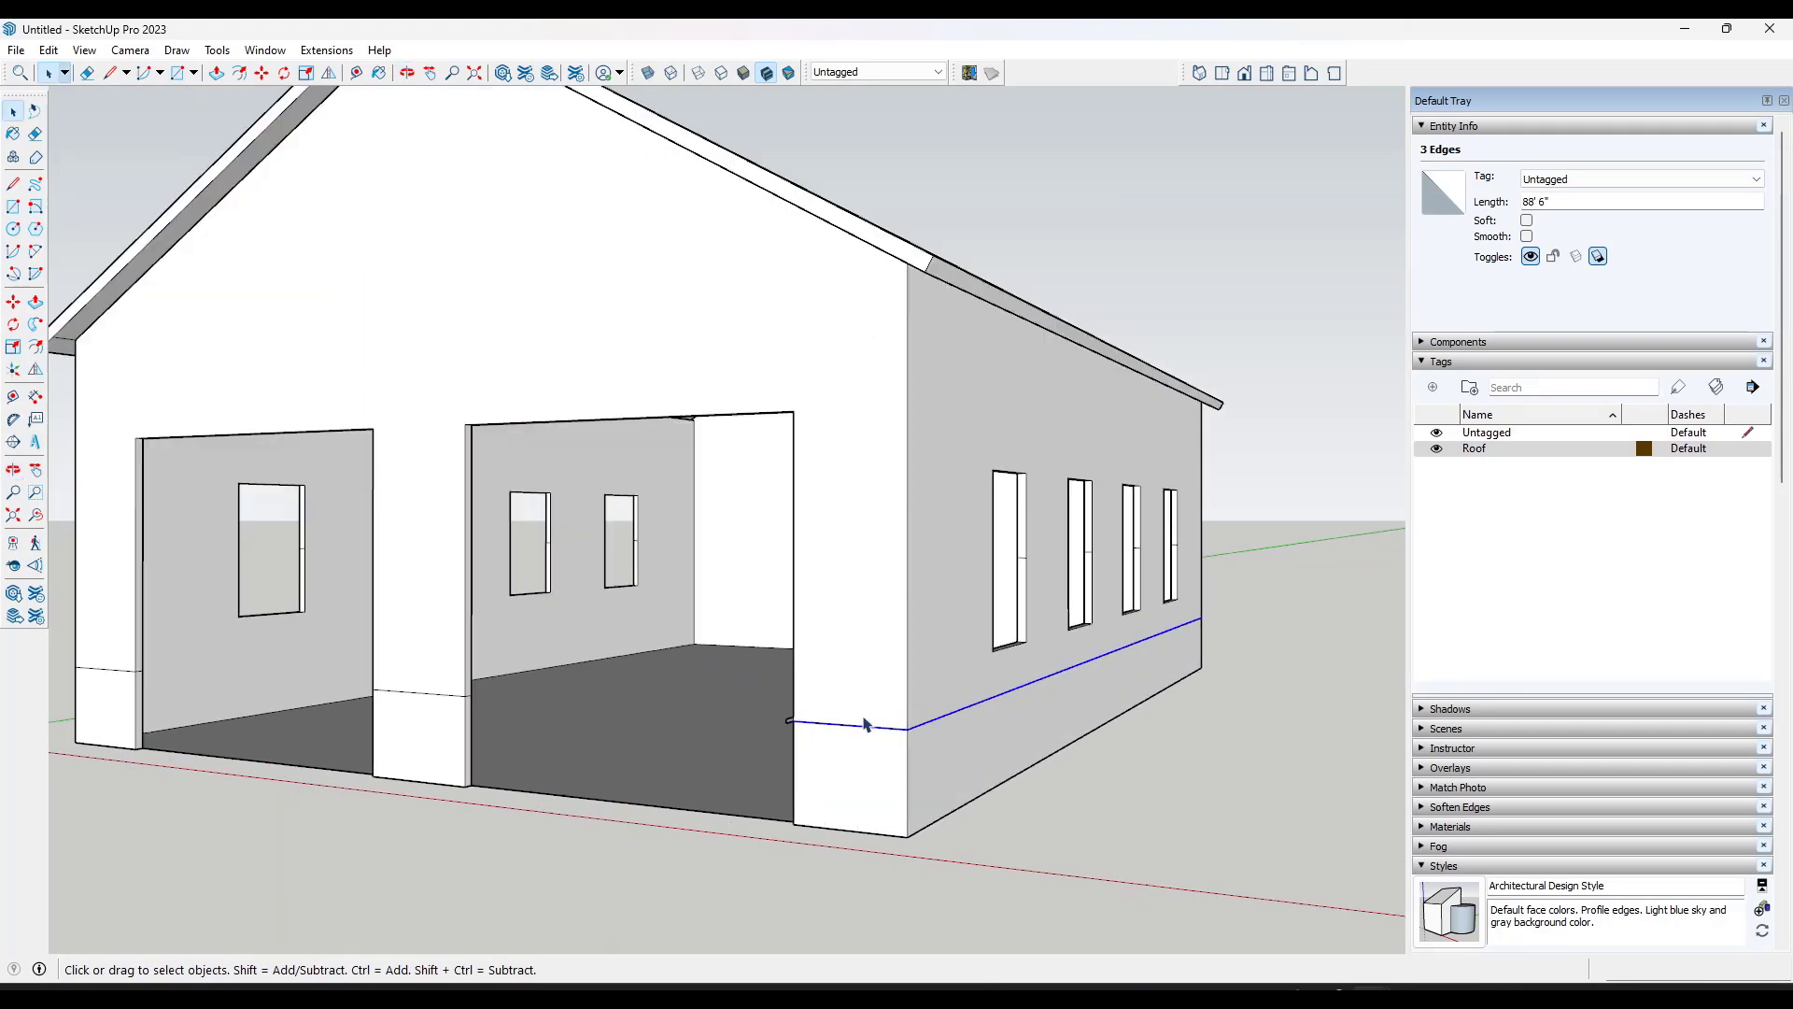
Step: Try to sweep the ungrouped rectangular profile along the selected band edges with Follow Me
left_click(35, 325)
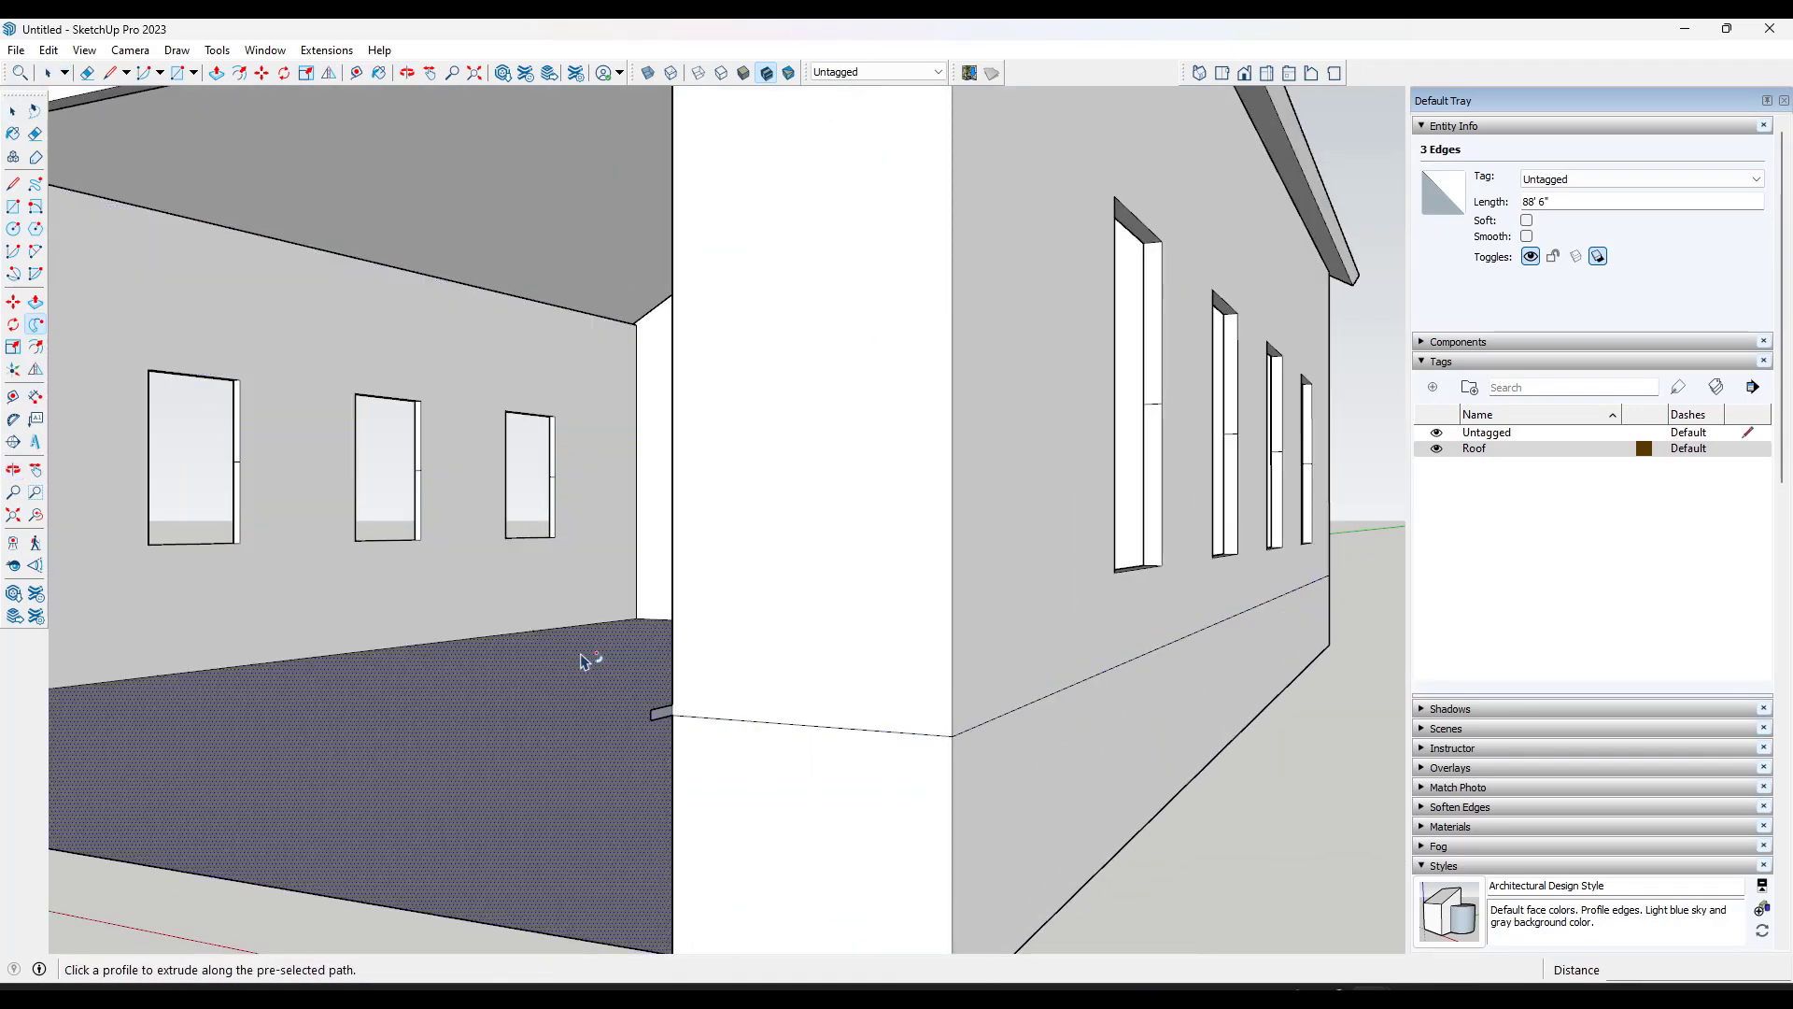
left_click(660, 717)
middle_click_drag(938, 771, 1052, 670)
left_click_drag(1108, 803, 821, 832)
scroll(872, 837, "down", 3)
key("f")
scroll(626, 805, "up", 5)
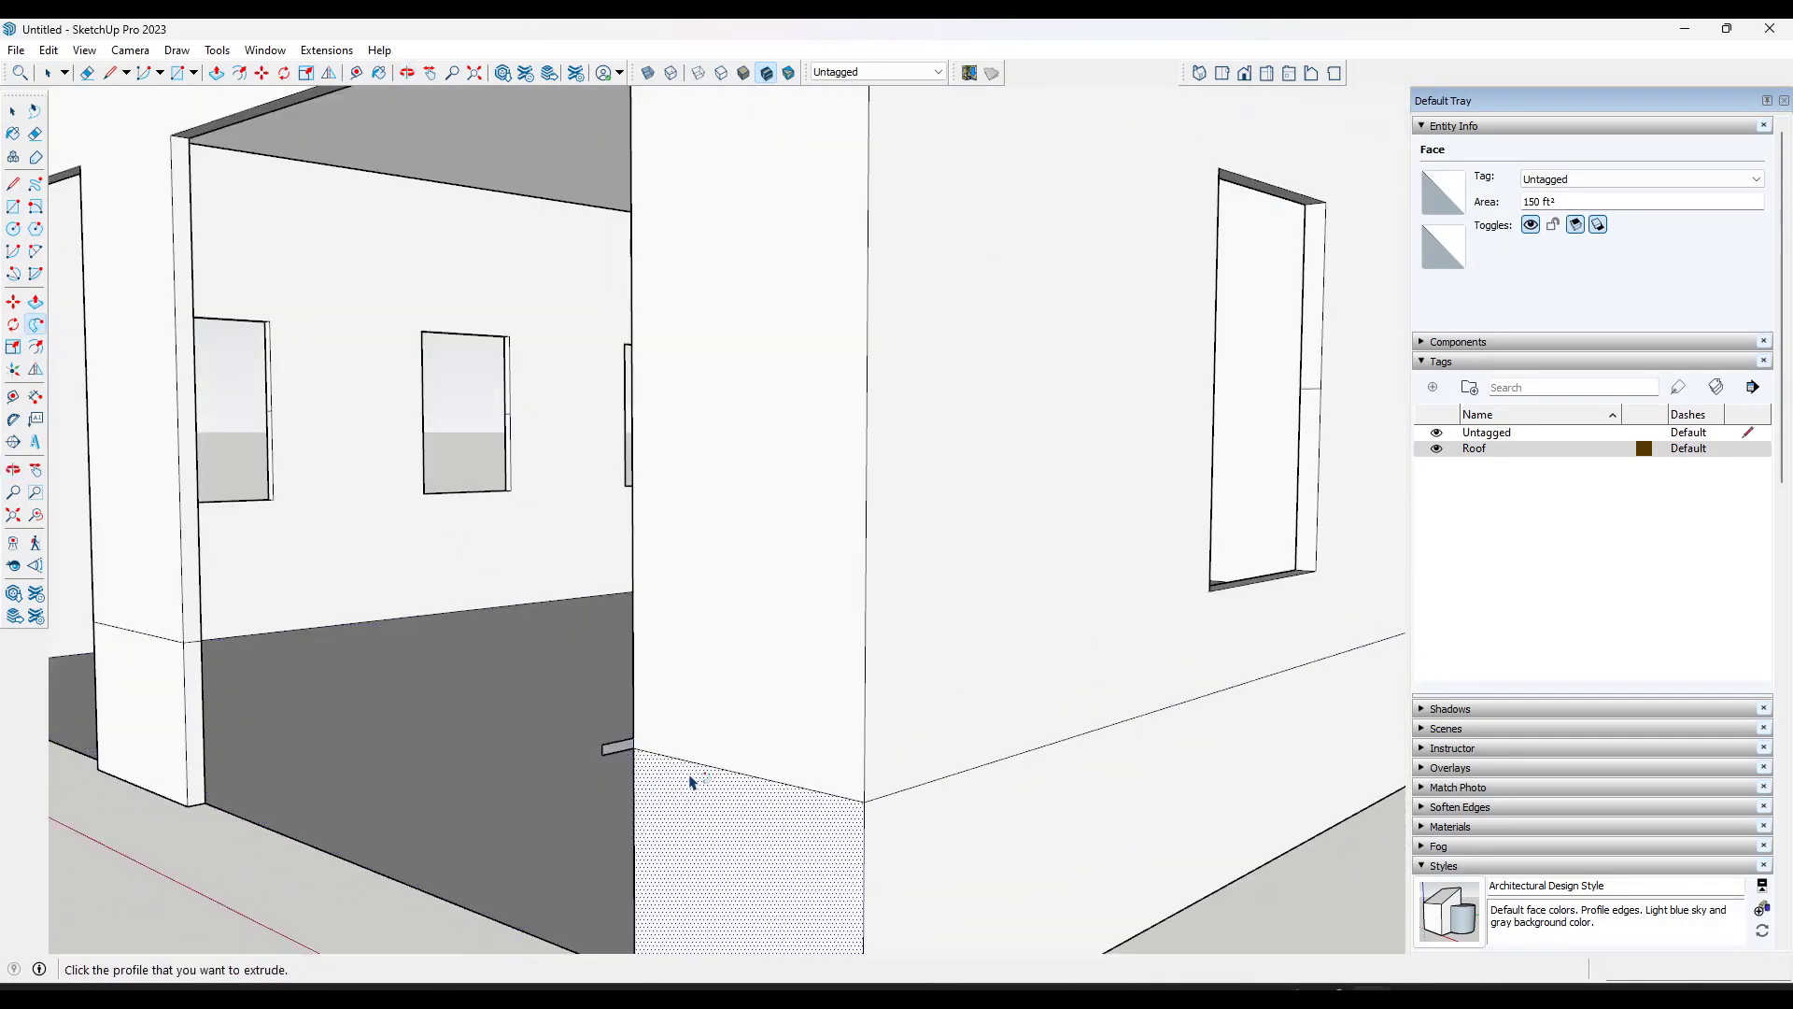
Step: Check the swept trim around the front corner, then undo the sweep back to the flat profile
key("space")
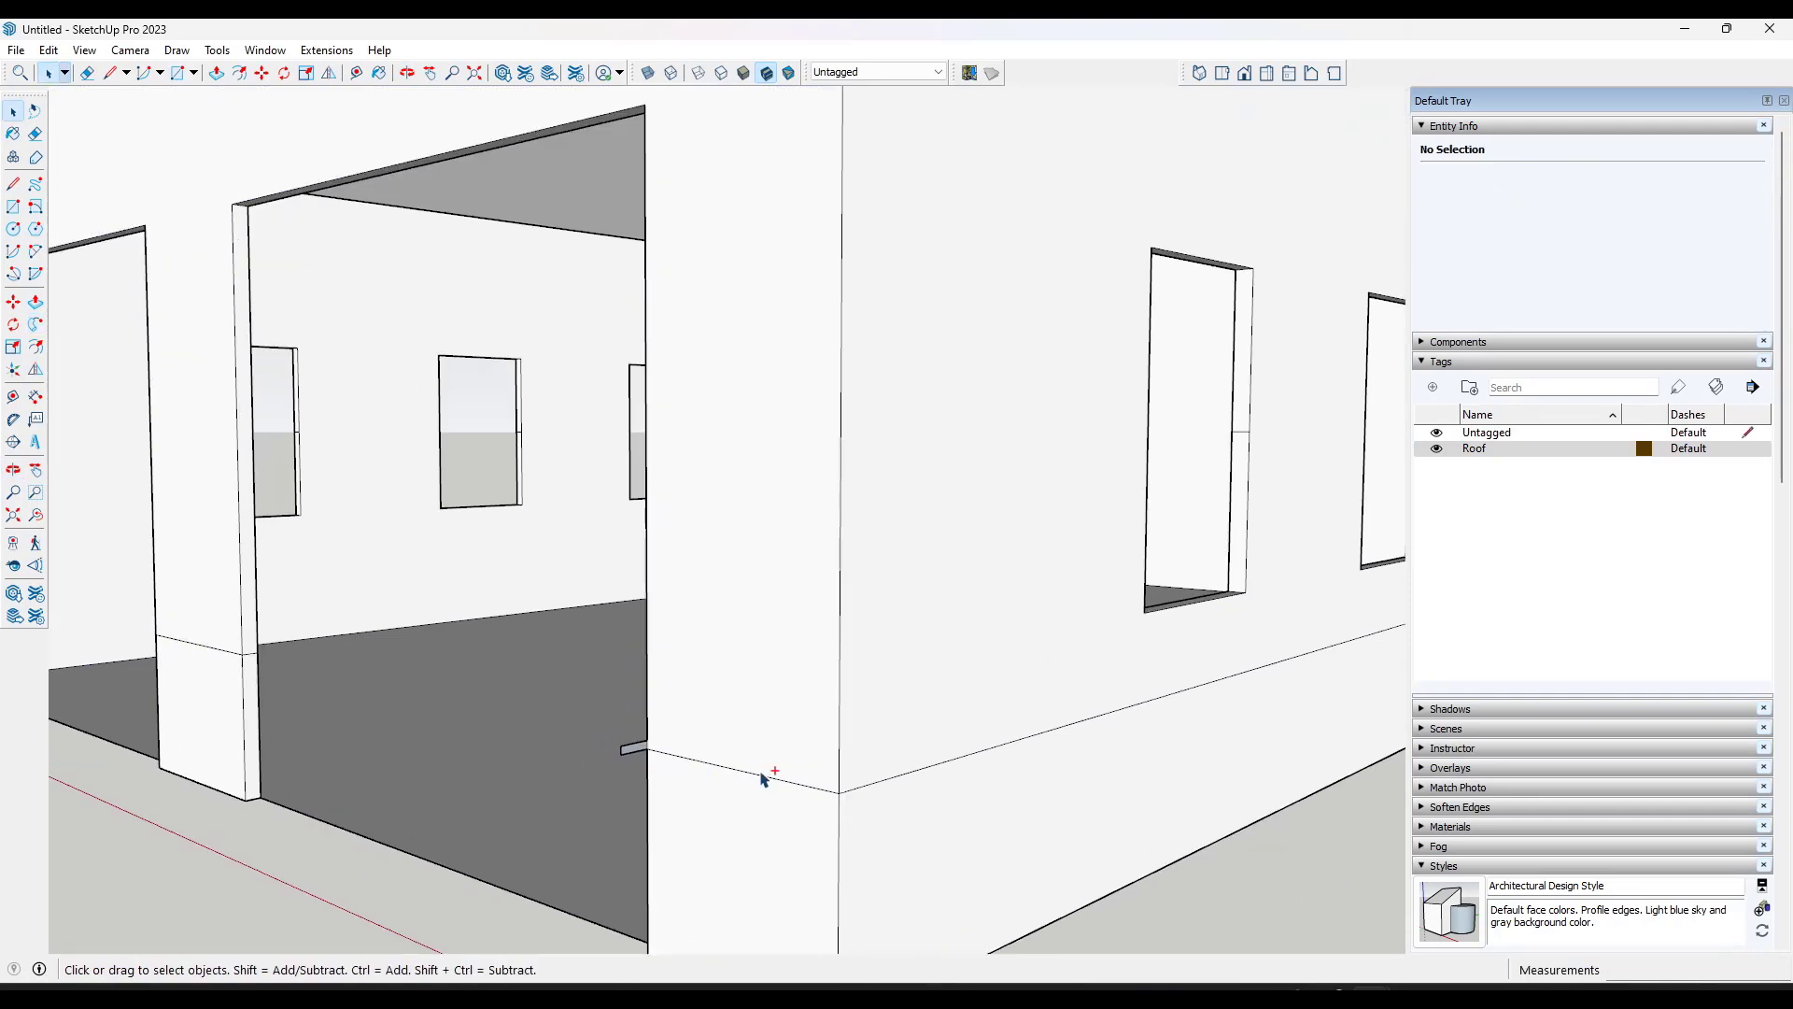
scroll(763, 778, "up", 4)
left_click(843, 800)
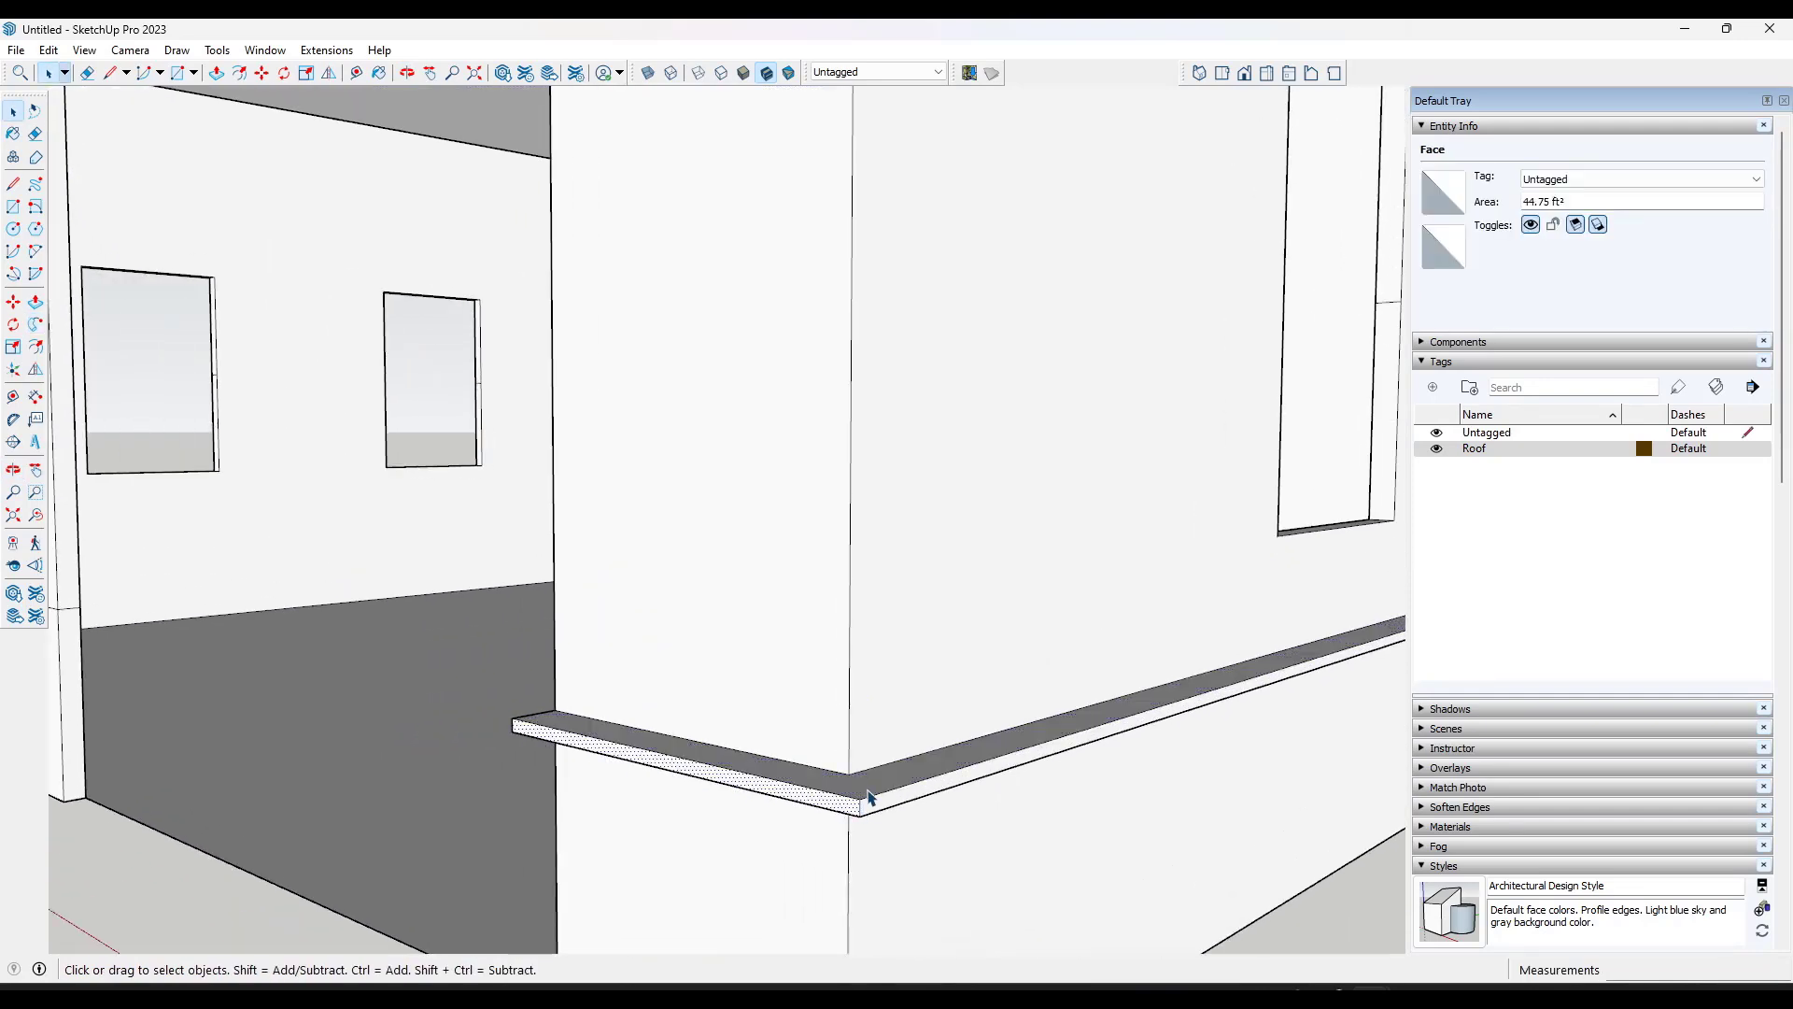
scroll(710, 766, "down", 3)
scroll(607, 727, "down", 5)
middle_click_drag(661, 745, 720, 721)
scroll(803, 728, "up", 3)
key("Escape")
scroll(689, 719, "up", 5)
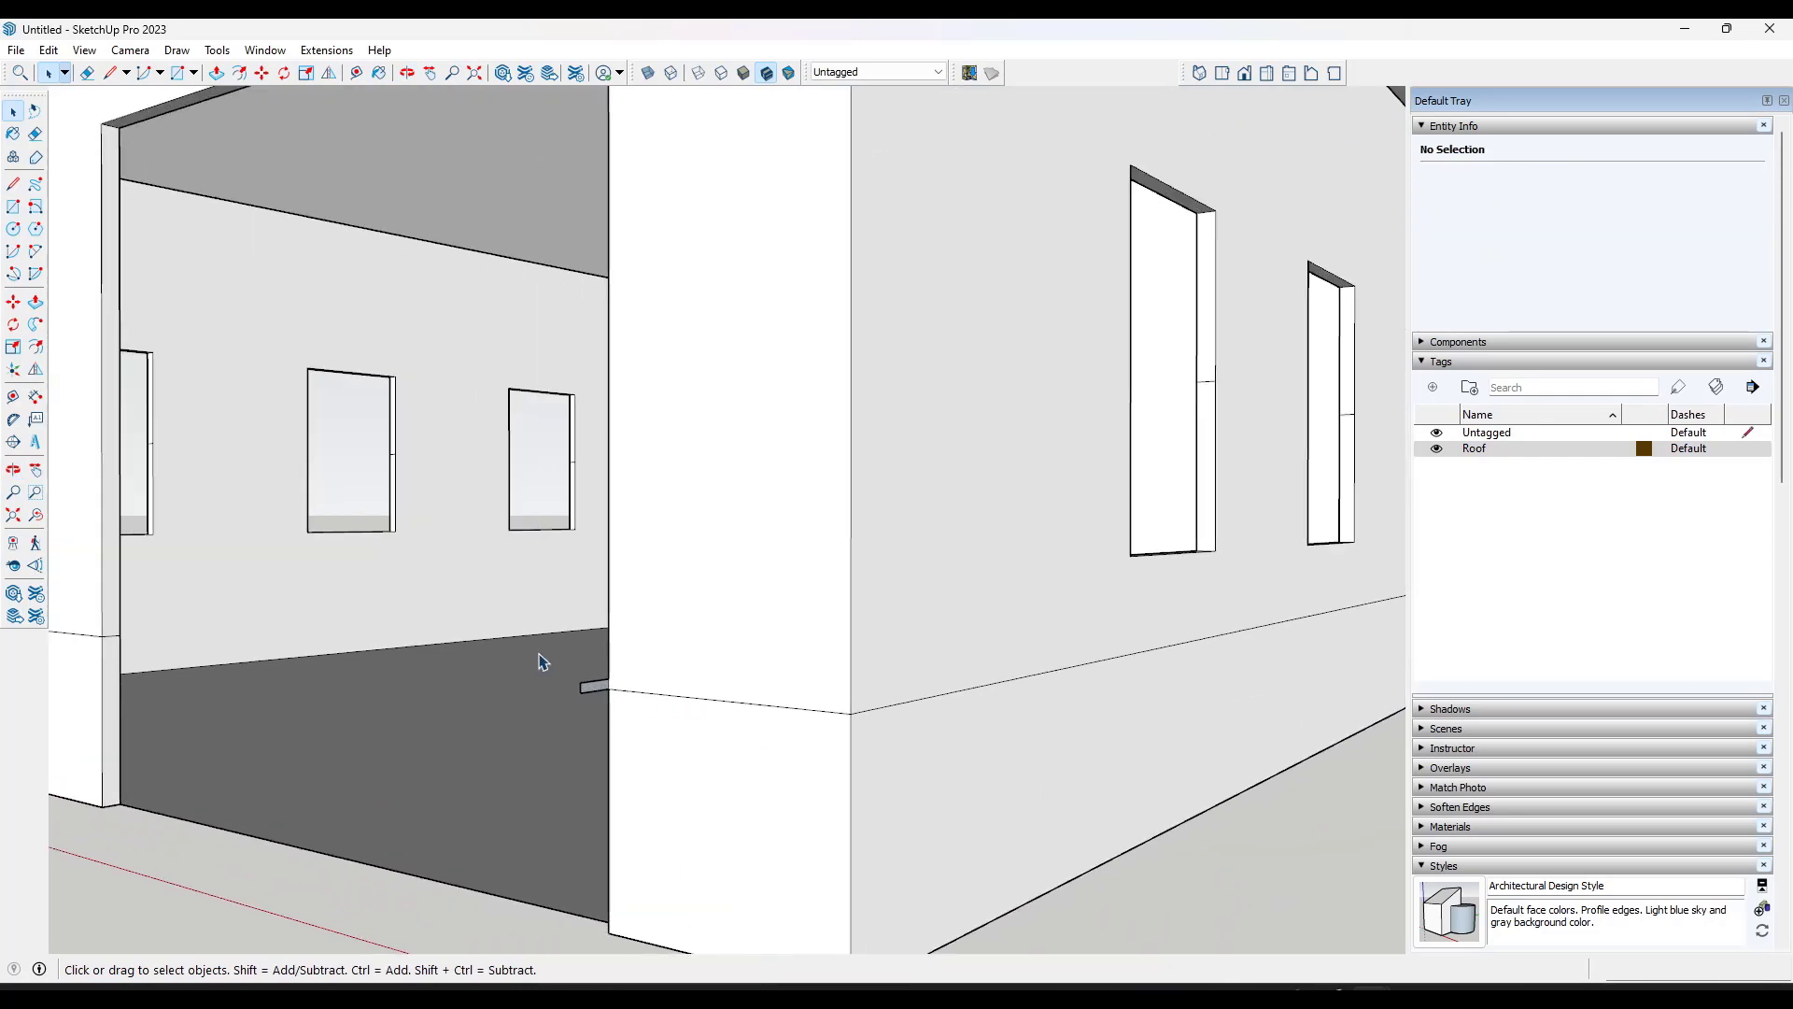
Step: Make a group from the rectangular trim profile's face and its bounding edges
double_click(598, 689)
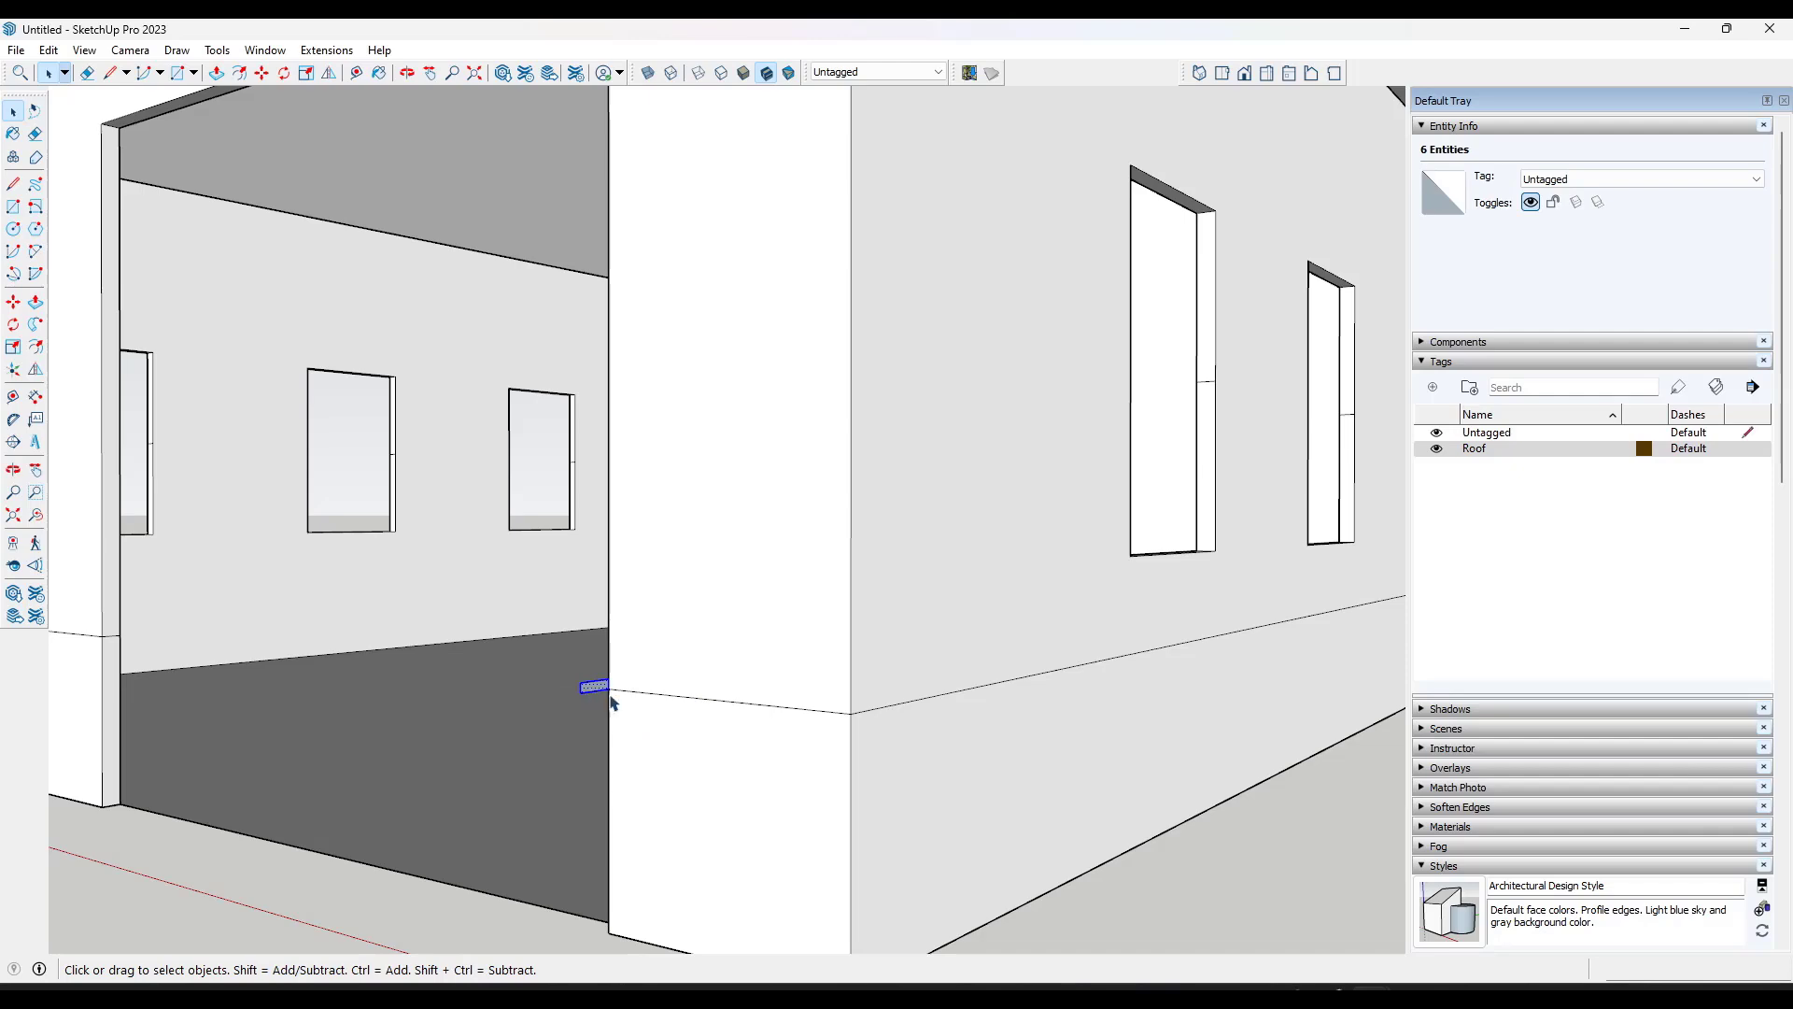
scroll(592, 688, "up", 3)
scroll(589, 684, "up", 2)
right_click(583, 688)
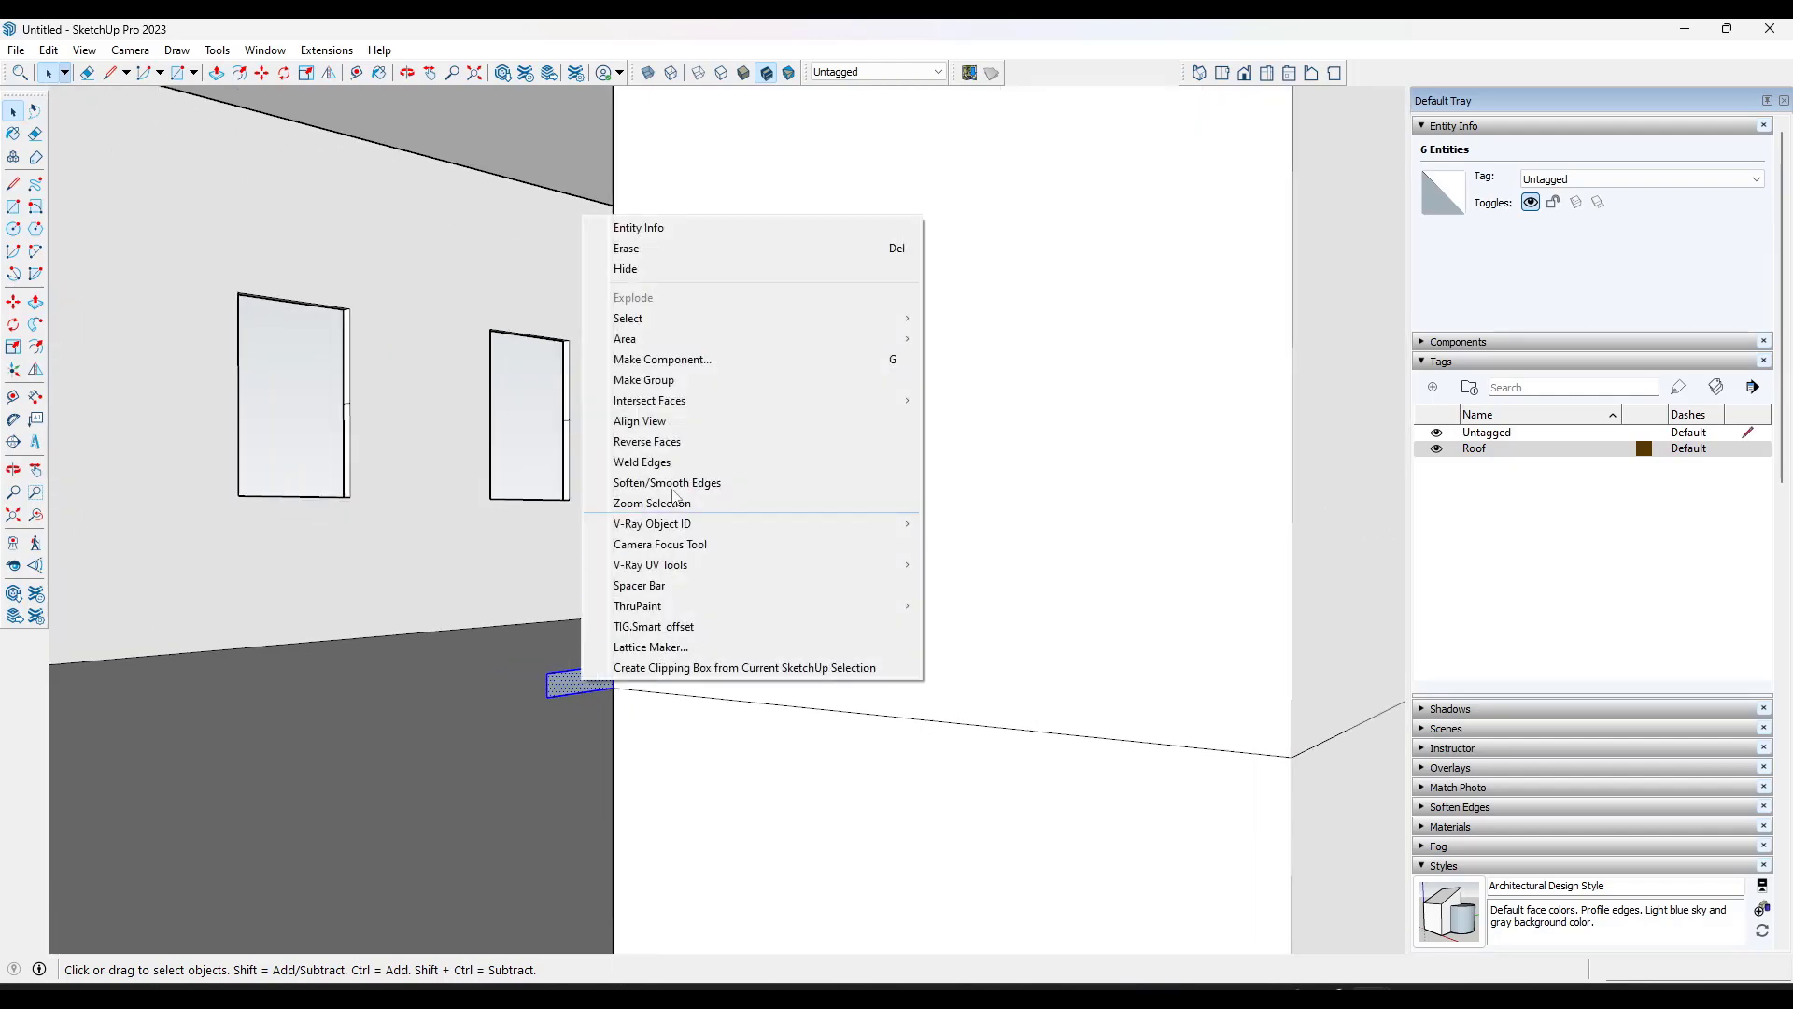
left_click(669, 380)
scroll(720, 700, "down", 10)
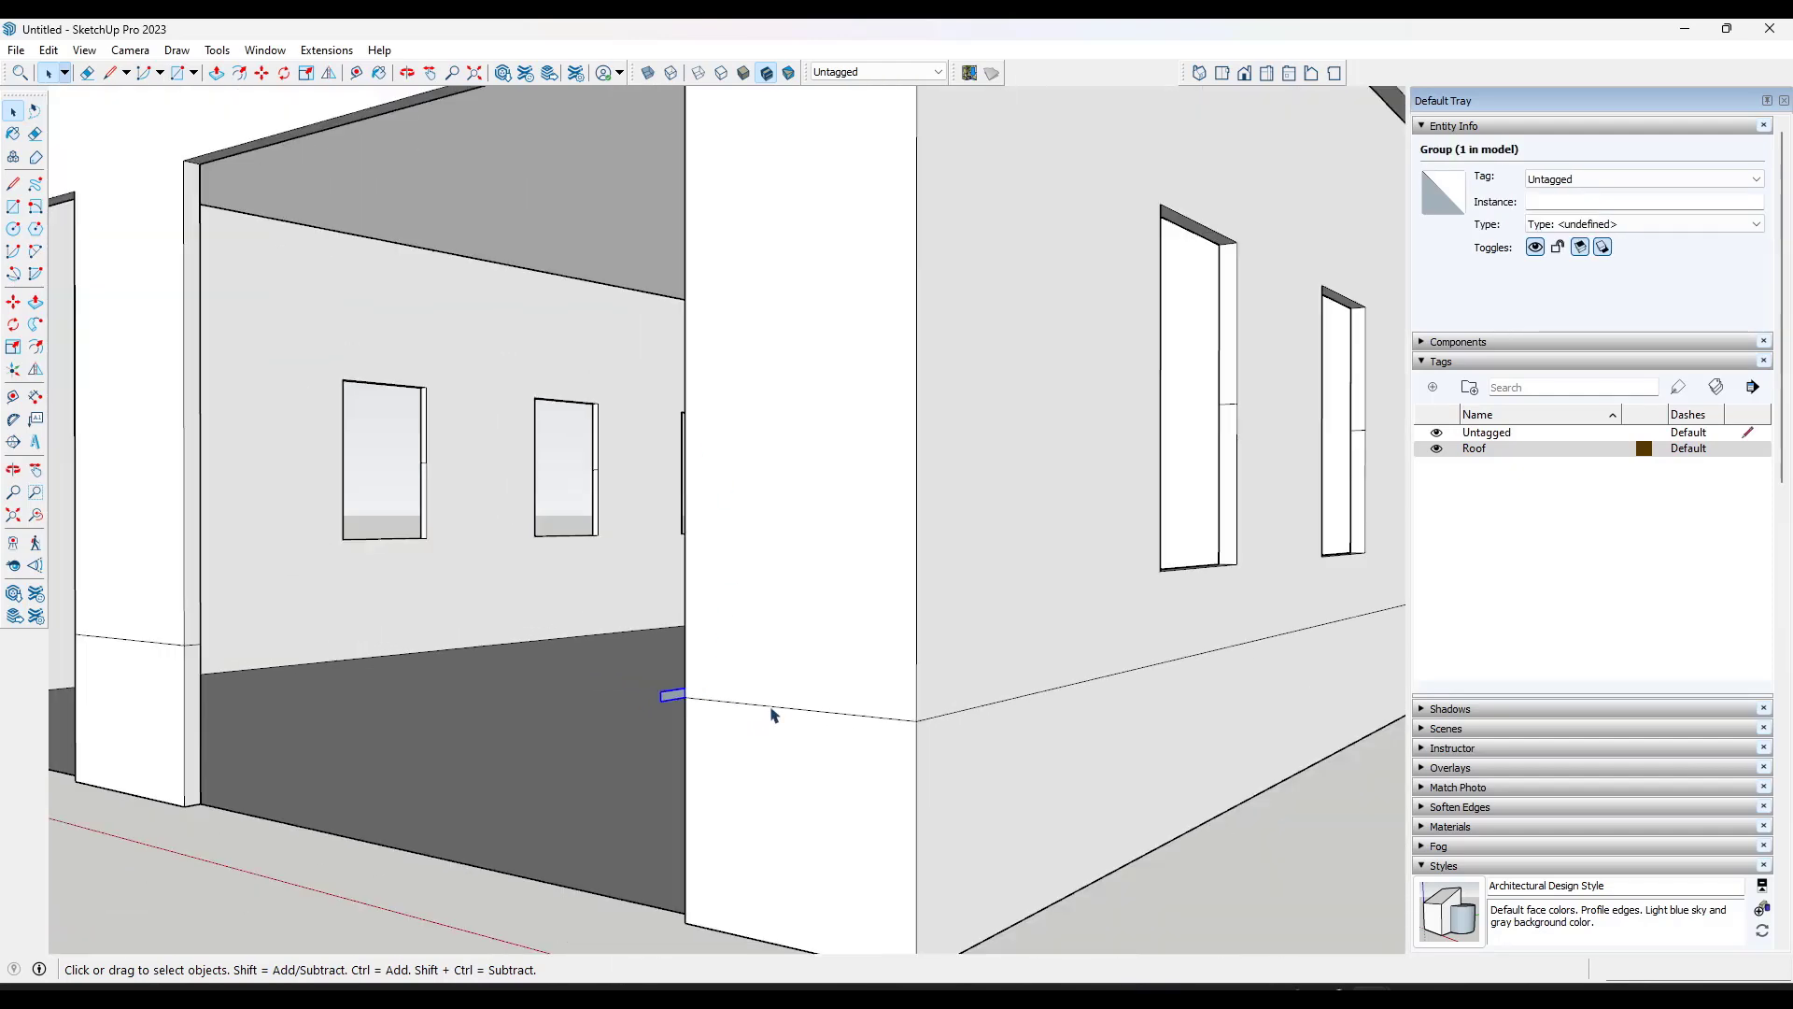
scroll(962, 688, "down", 2)
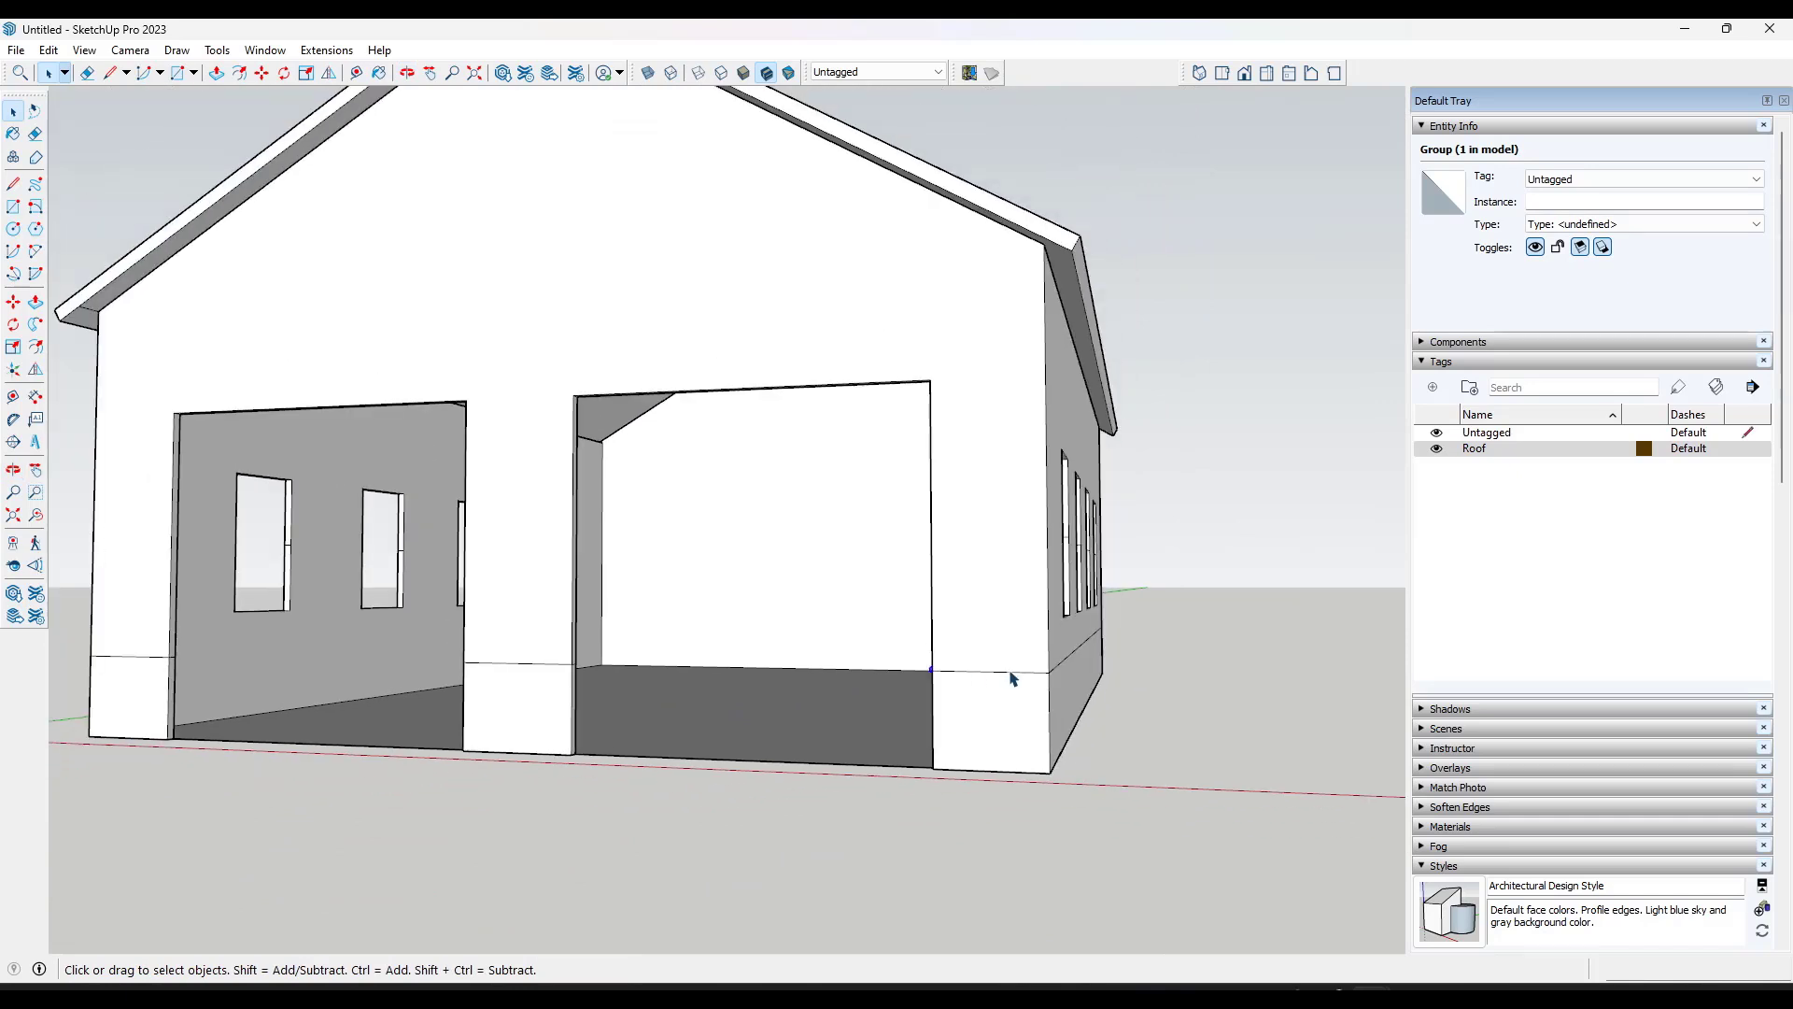
Step: Select the connected band edges from the corner pier around the side and rear walls, using X-ray view temporarily to reach the hidden ones
left_click(1065, 674)
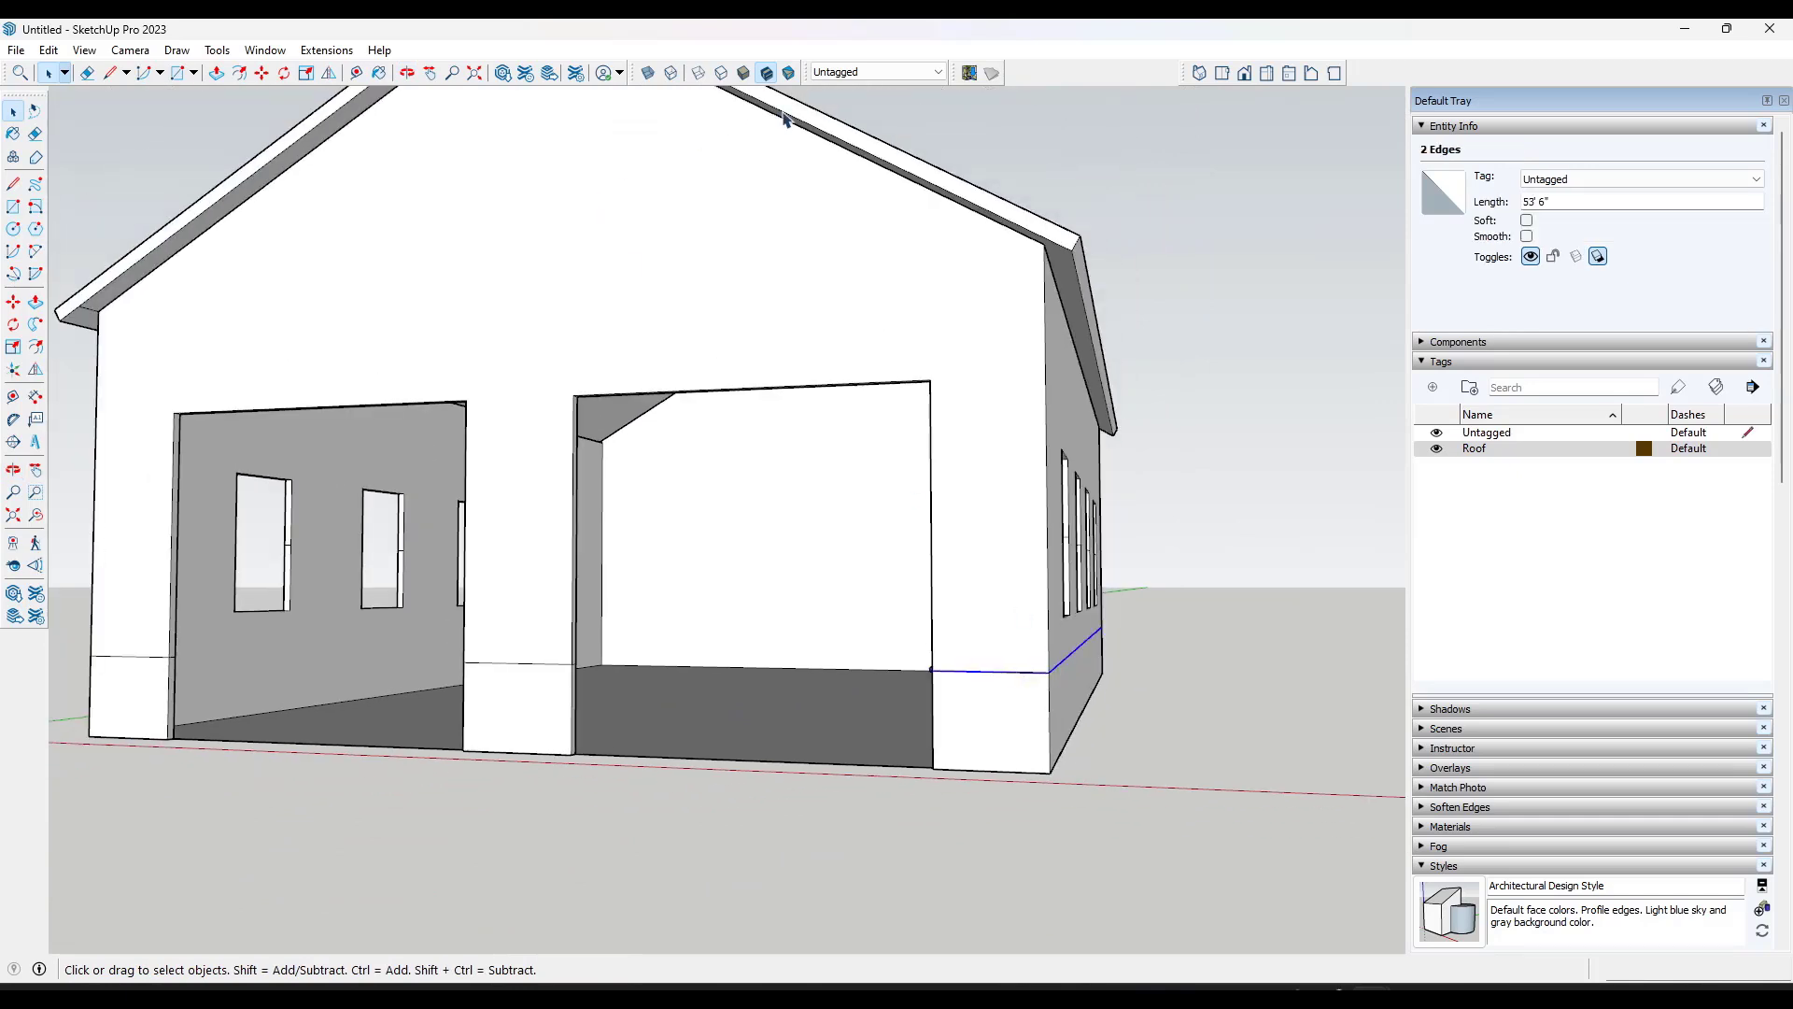
left_click(648, 73)
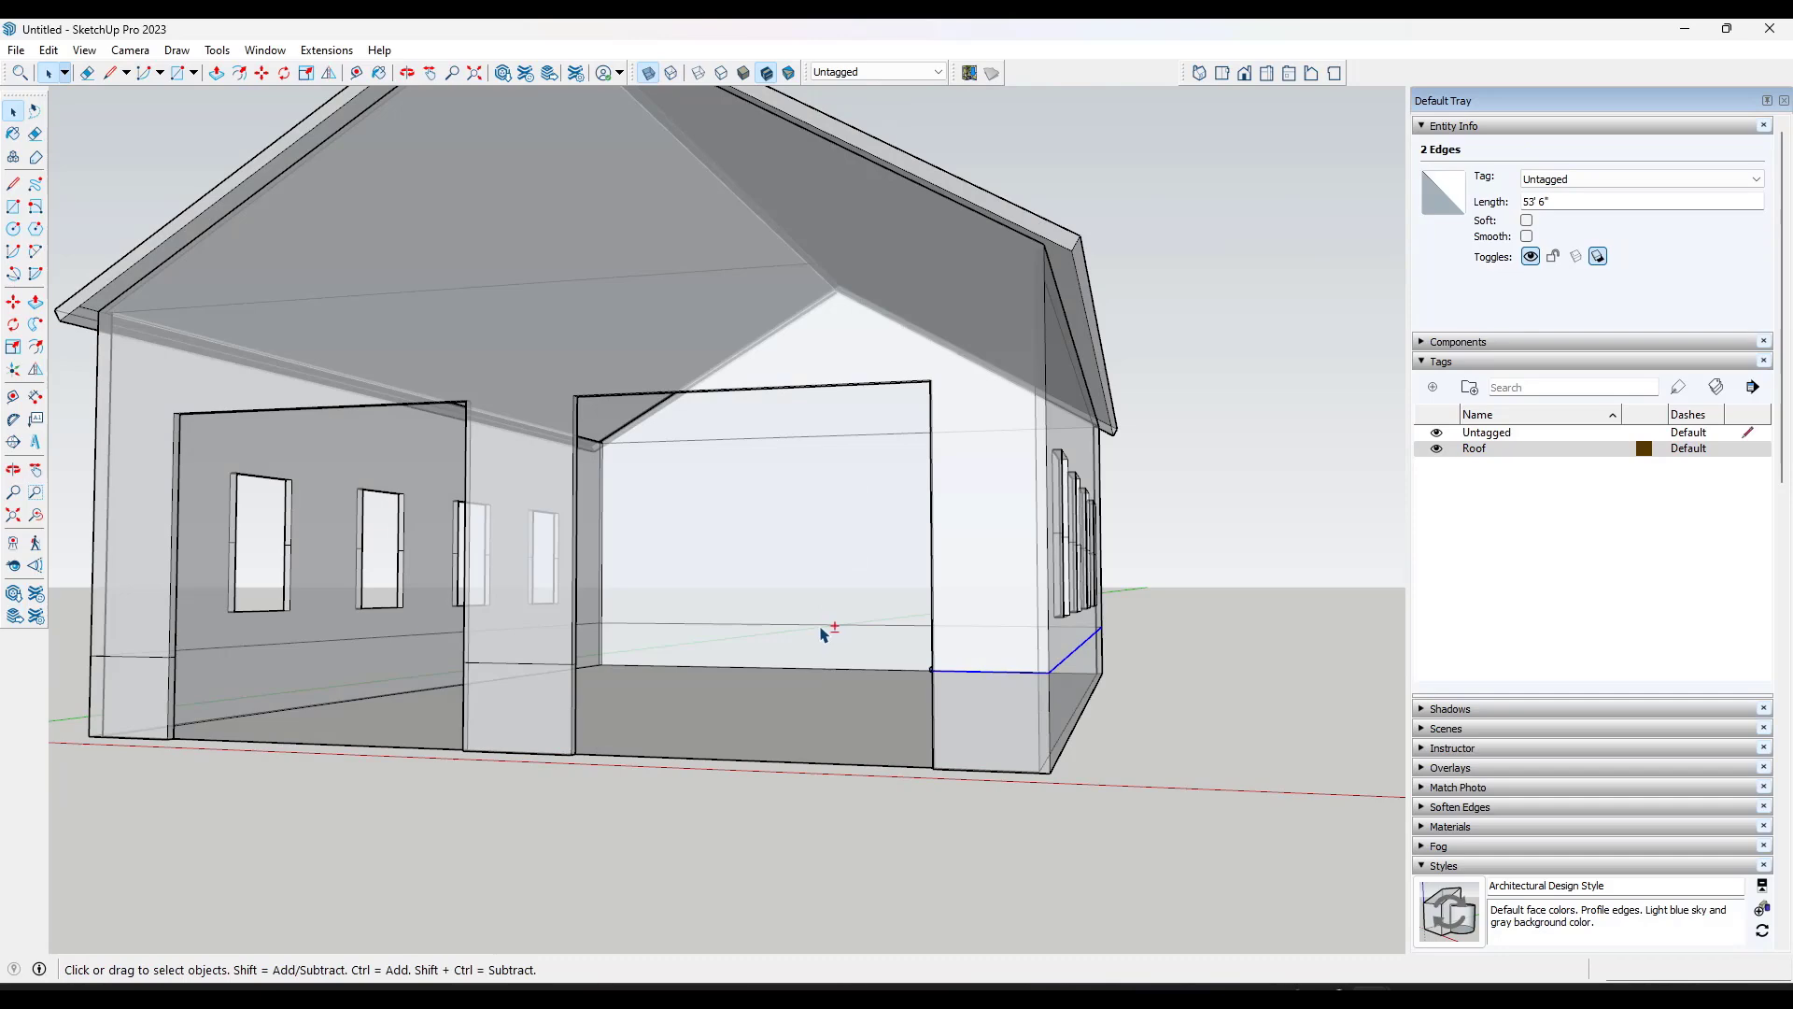
left_click(818, 625, "shift")
middle_click_drag(972, 692, 819, 703)
scroll(819, 703, "up", 5)
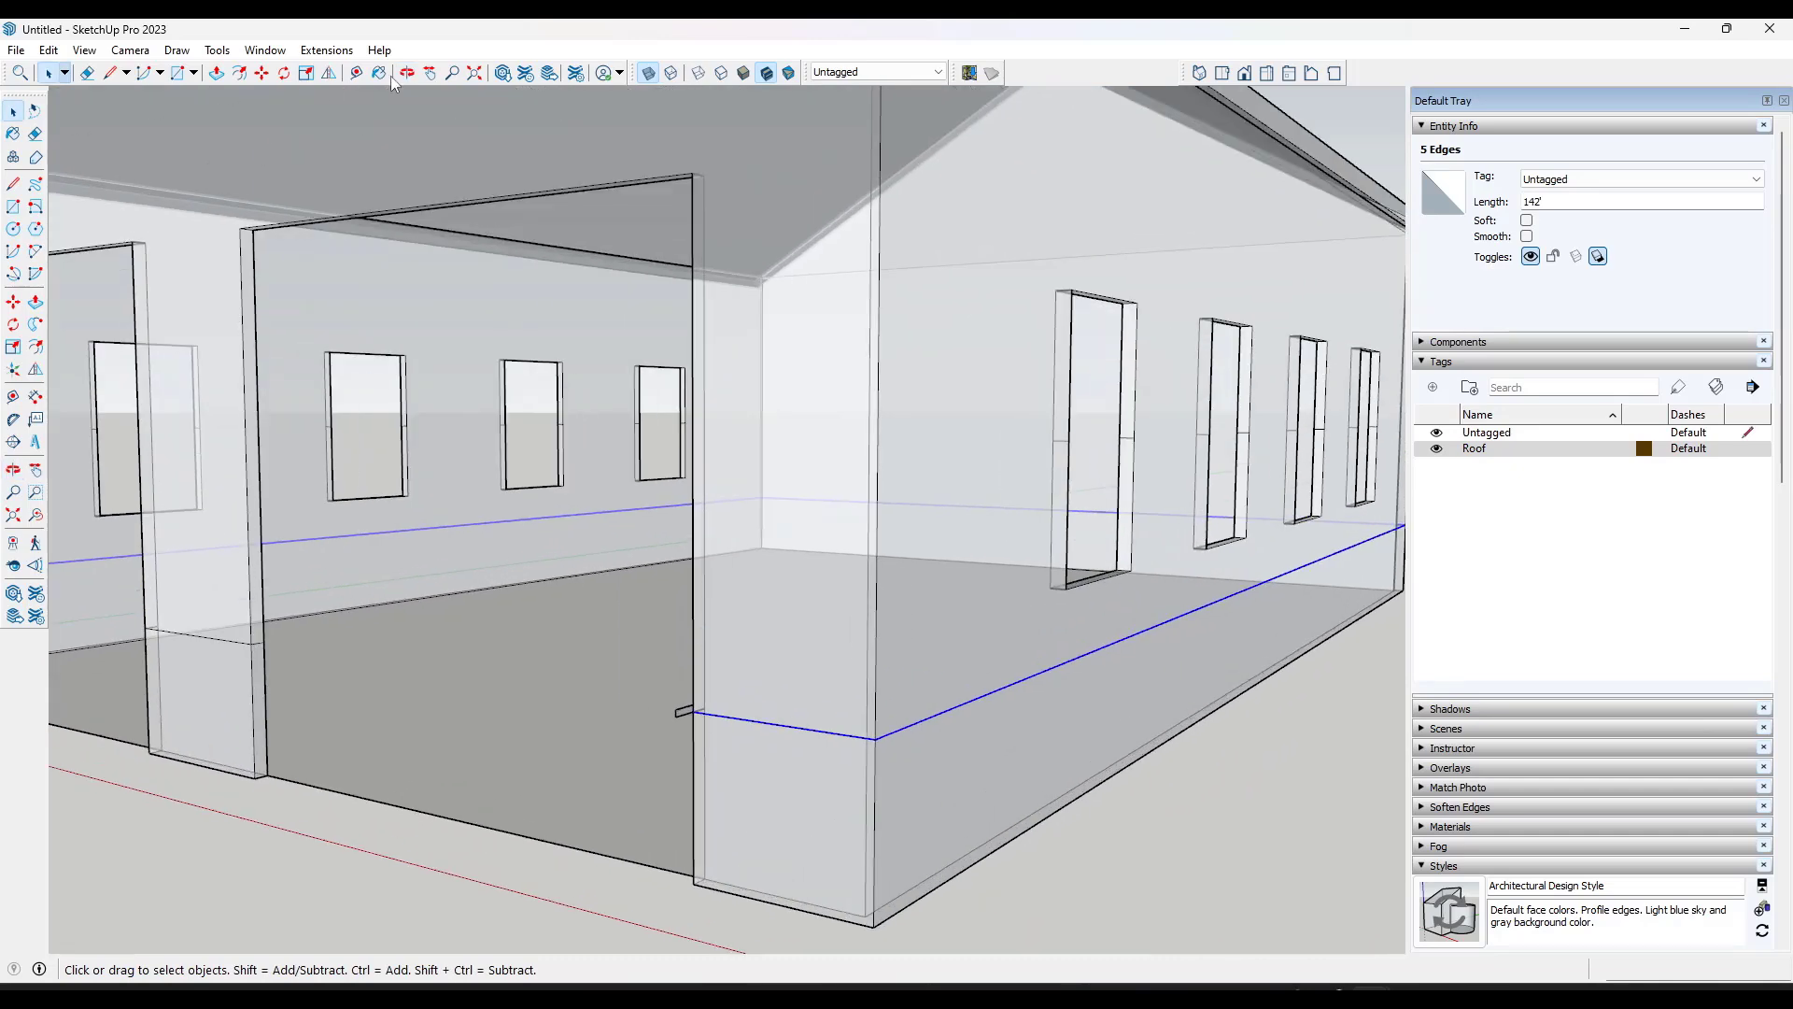
left_click(651, 84)
scroll(849, 733, "up", 4)
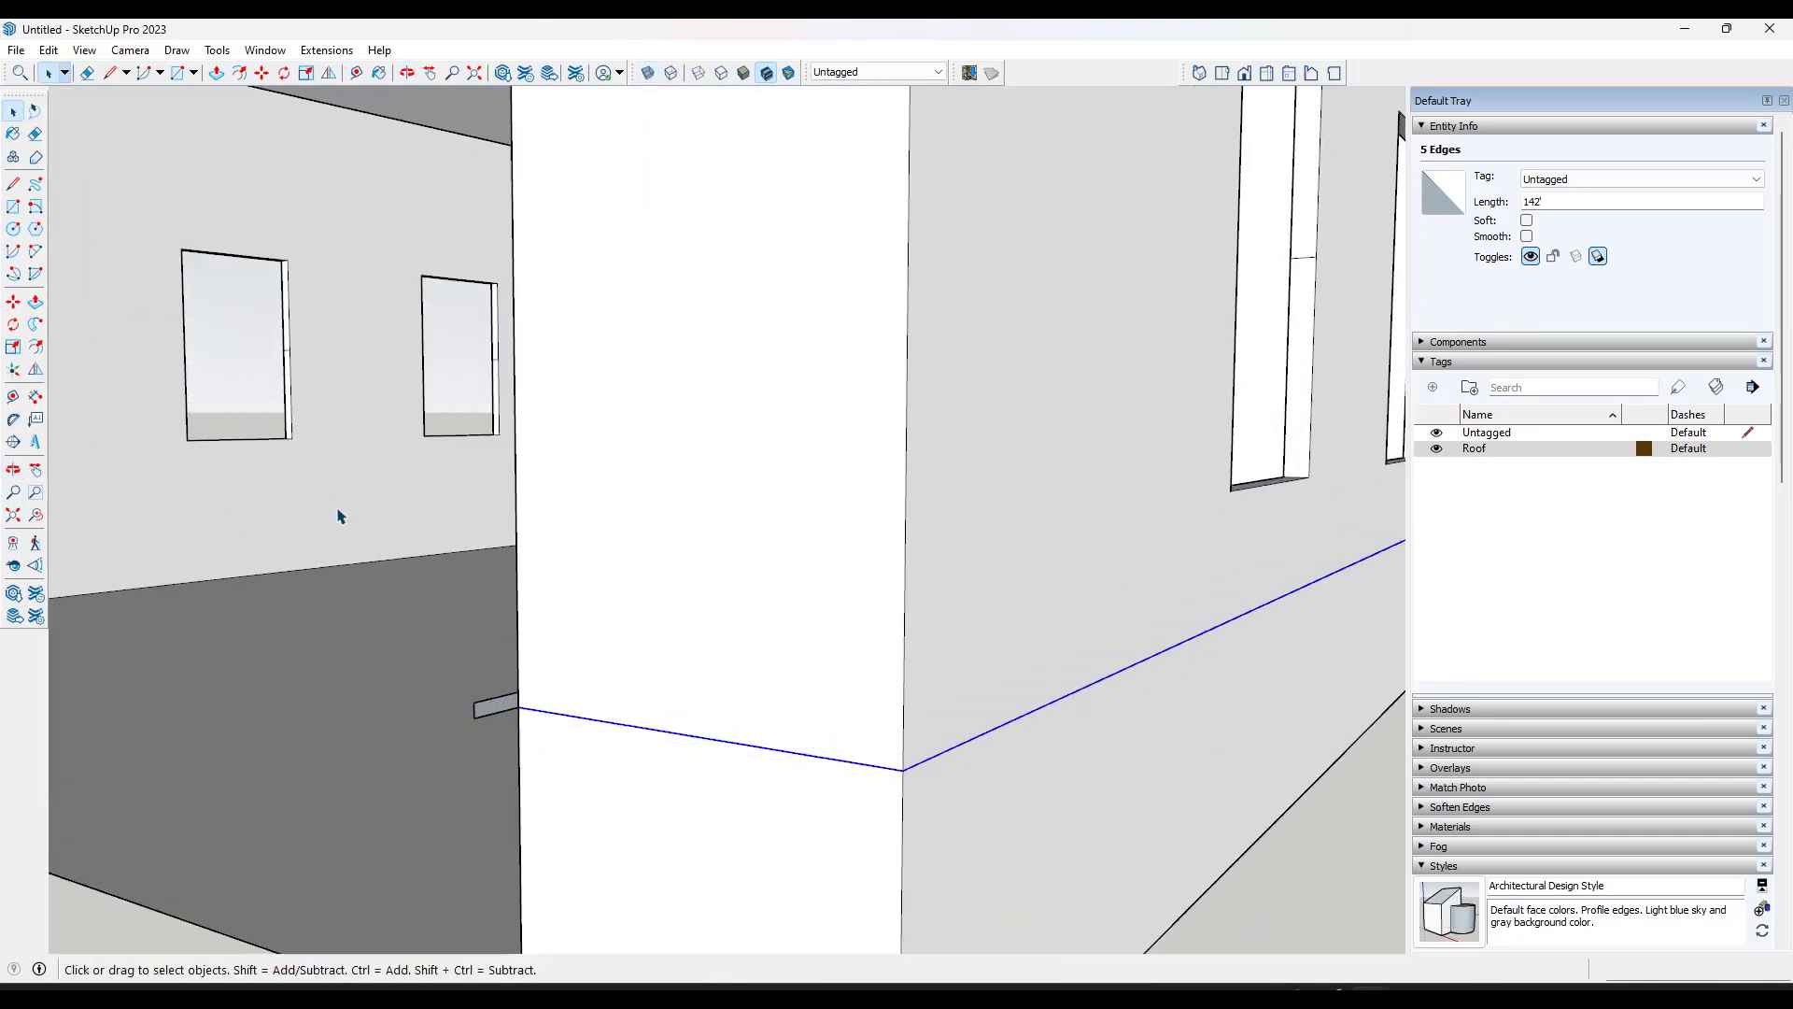
Step: Try to run Follow Me on the grouped trim profile with the selected band edges as its path
left_click(35, 325)
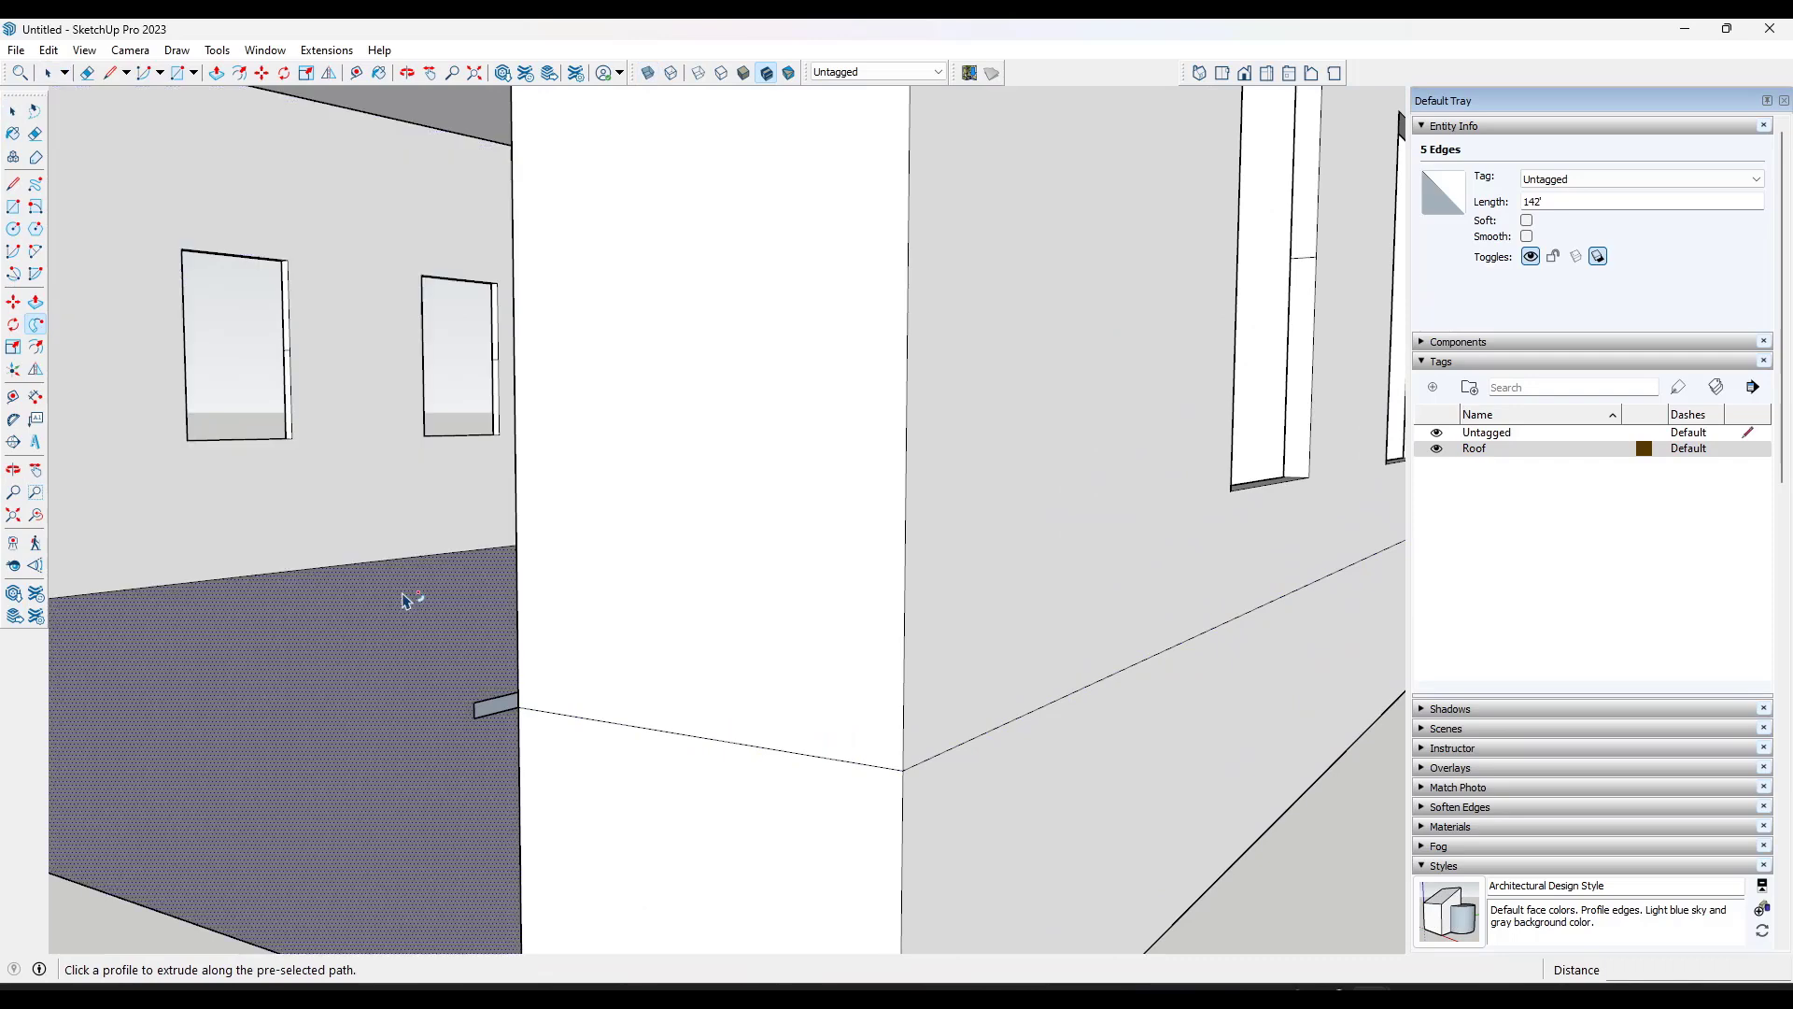
scroll(497, 715, "up", 2)
scroll(498, 715, "up", 2)
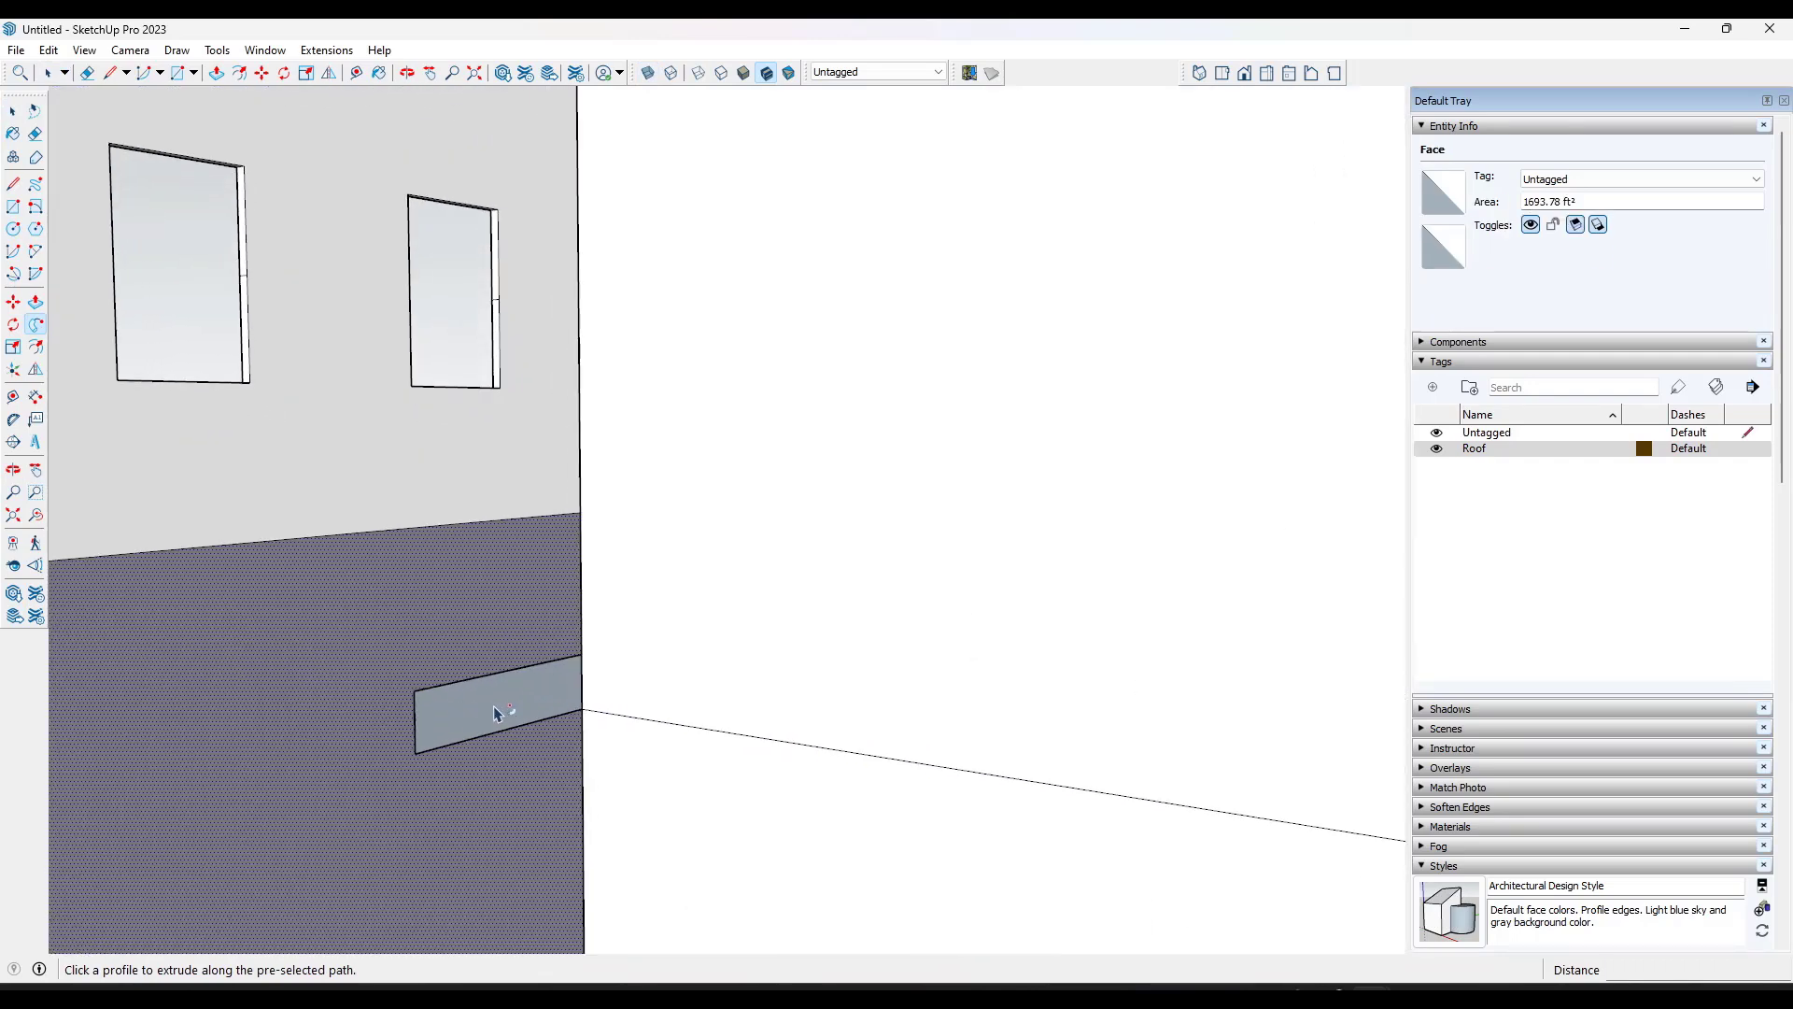
middle_click_drag(566, 714, 689, 705)
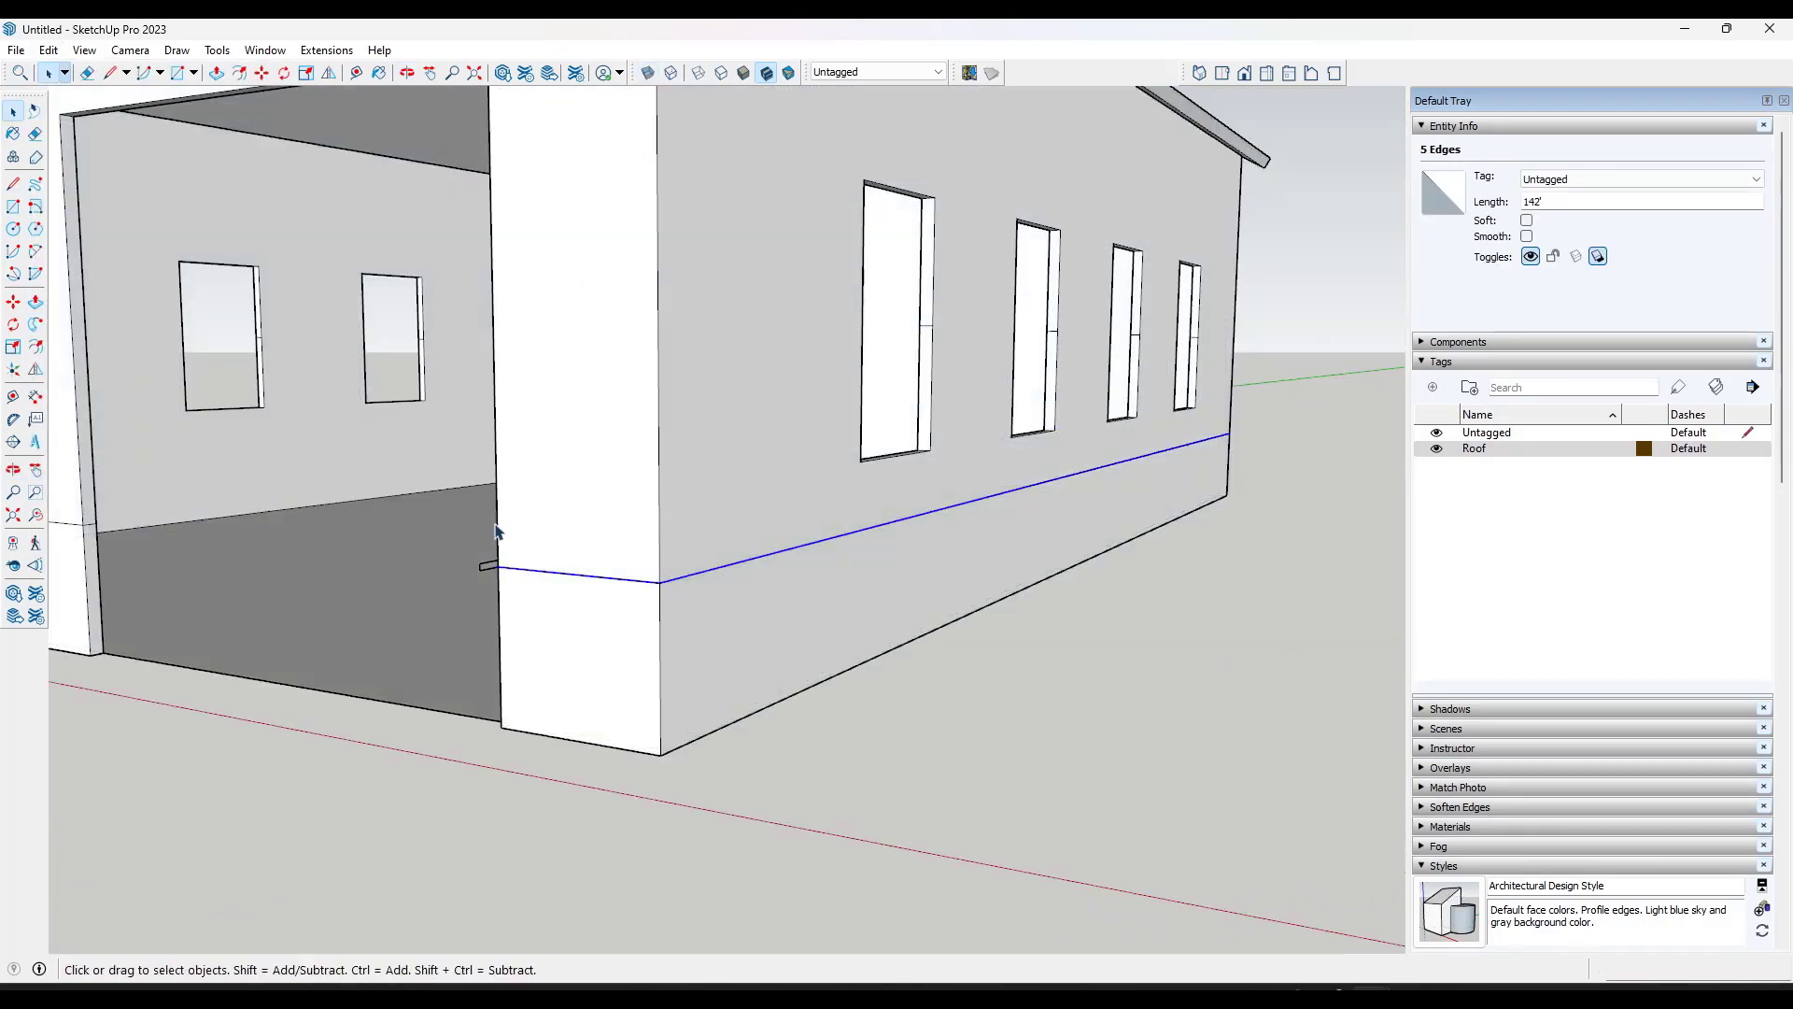
Step: Open the trim profile group for editing and sweep its face along the selected wall-band edges with Follow Me
scroll(495, 530, "up", 3)
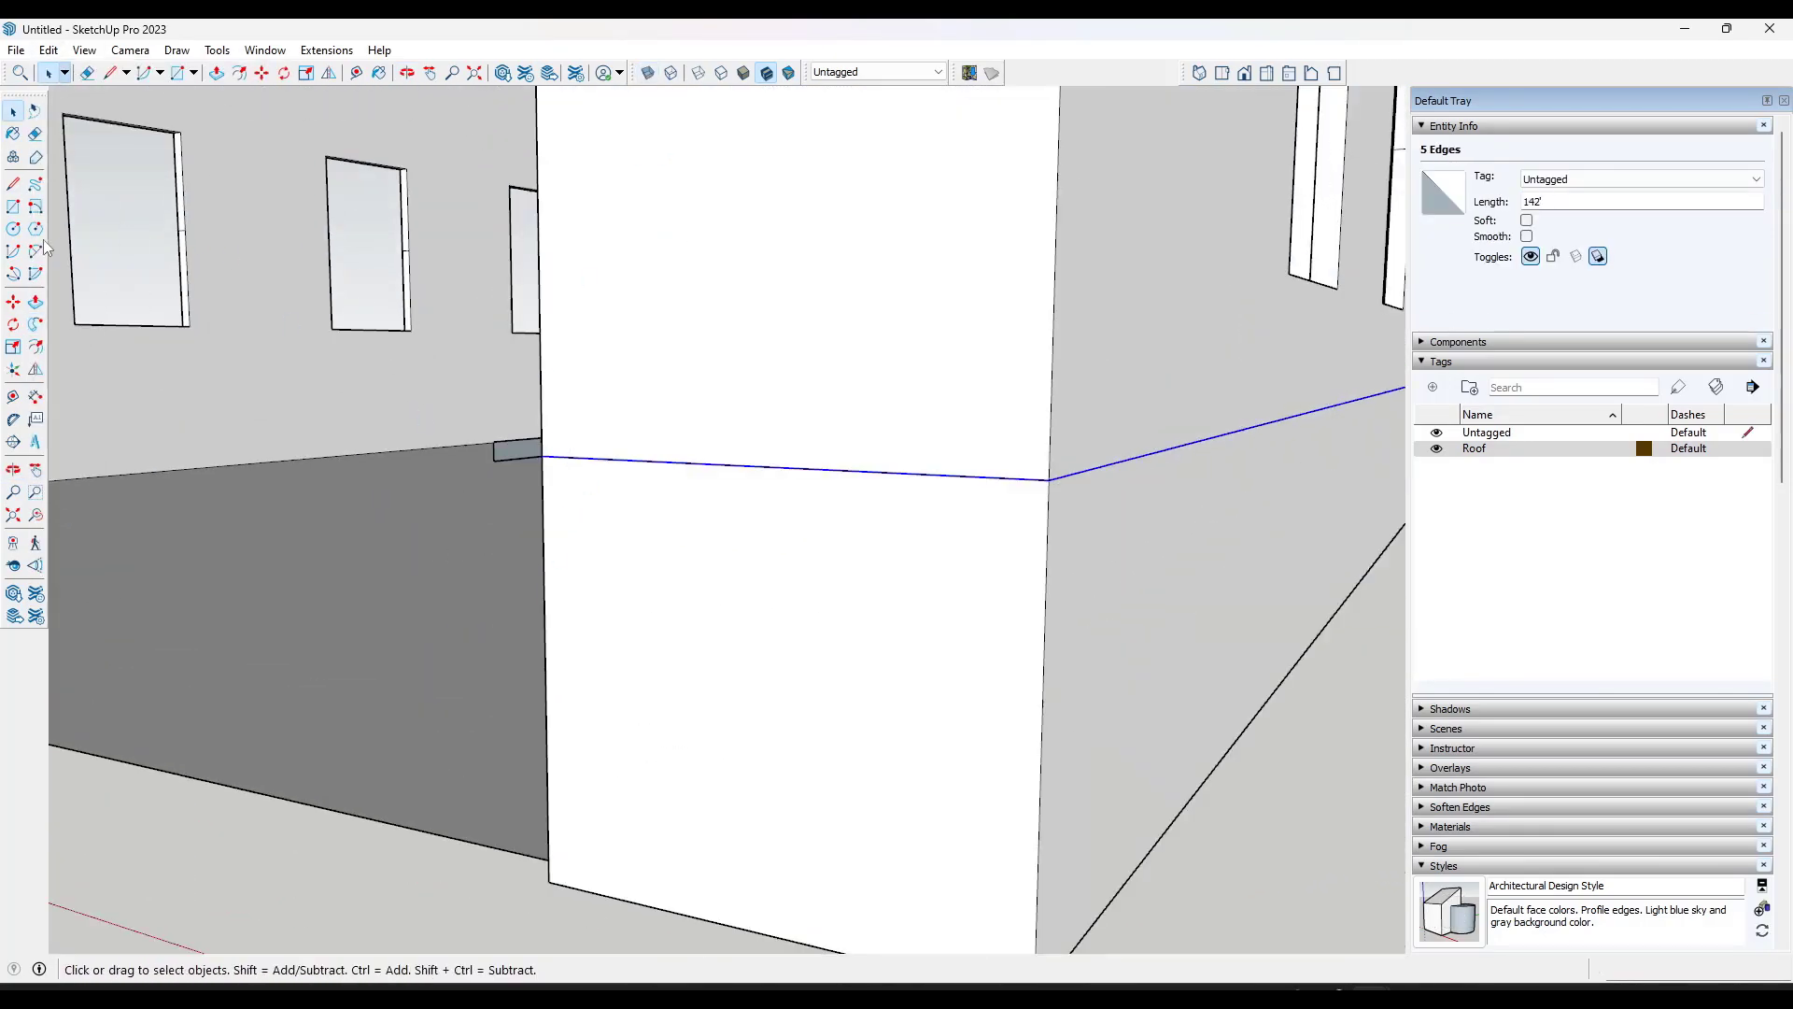
left_click(36, 324)
middle_click_drag(635, 523, 485, 560)
right_click(474, 528)
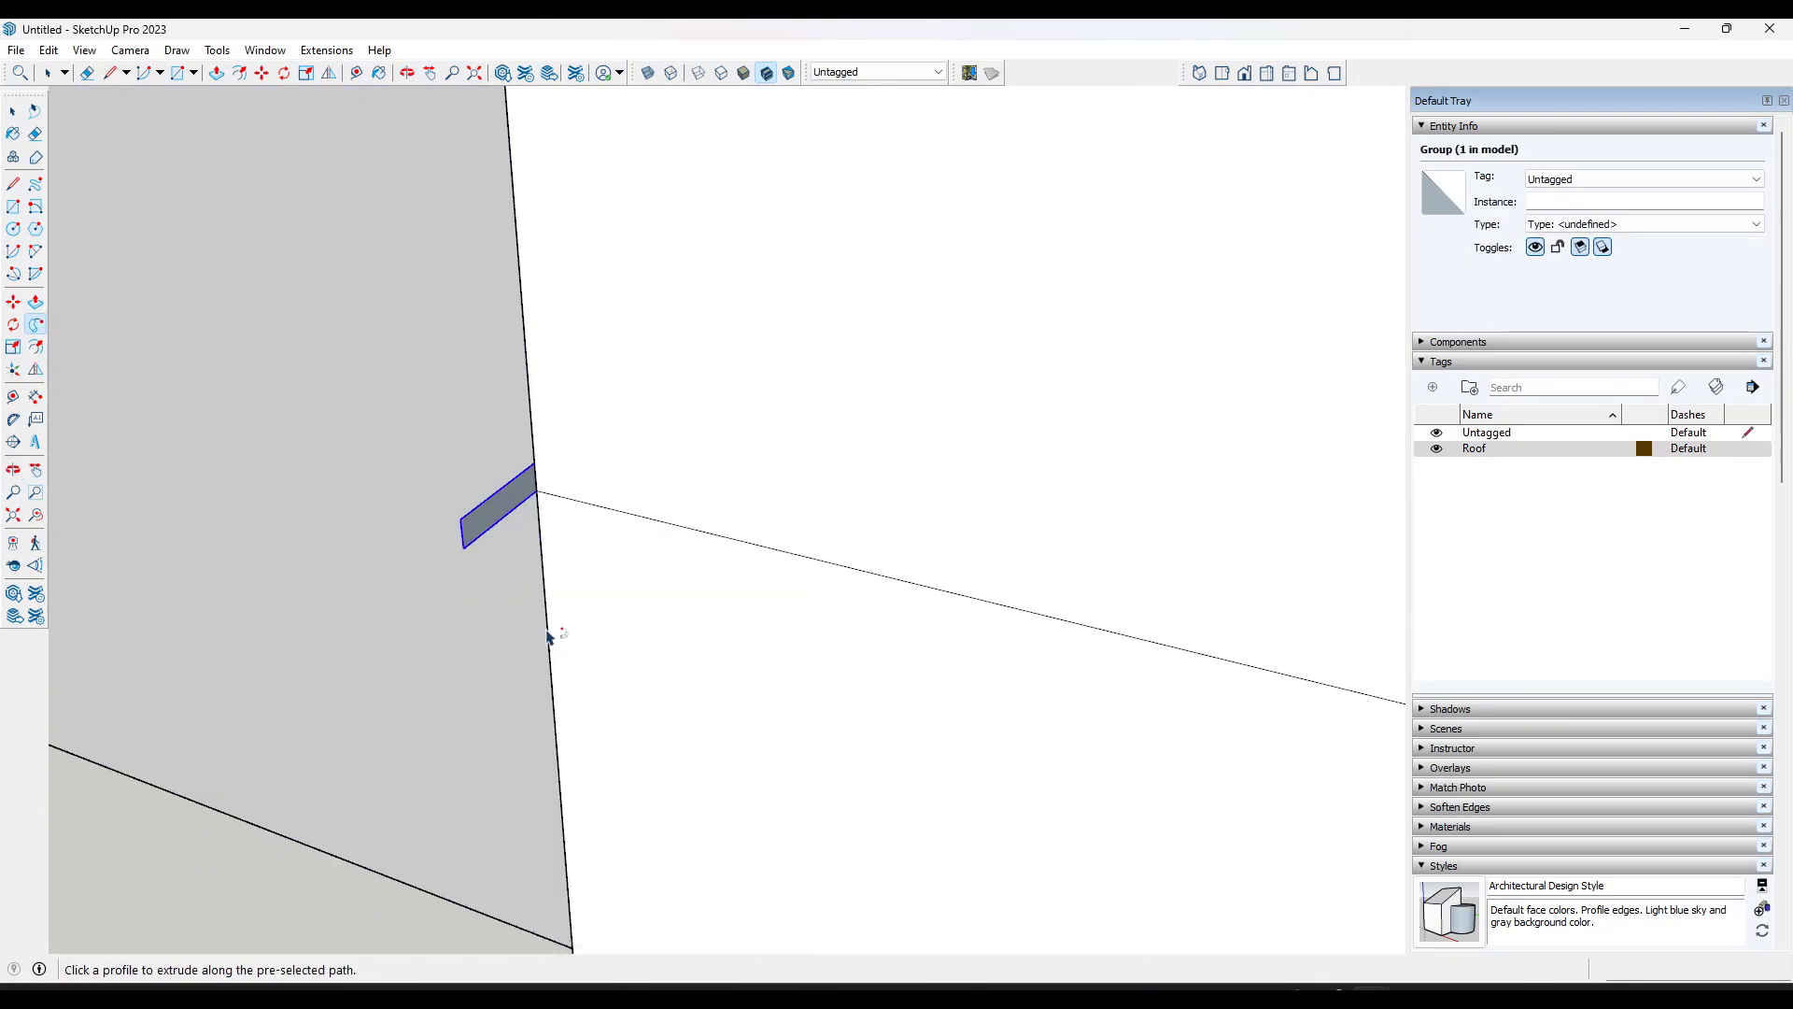
left_click(550, 637)
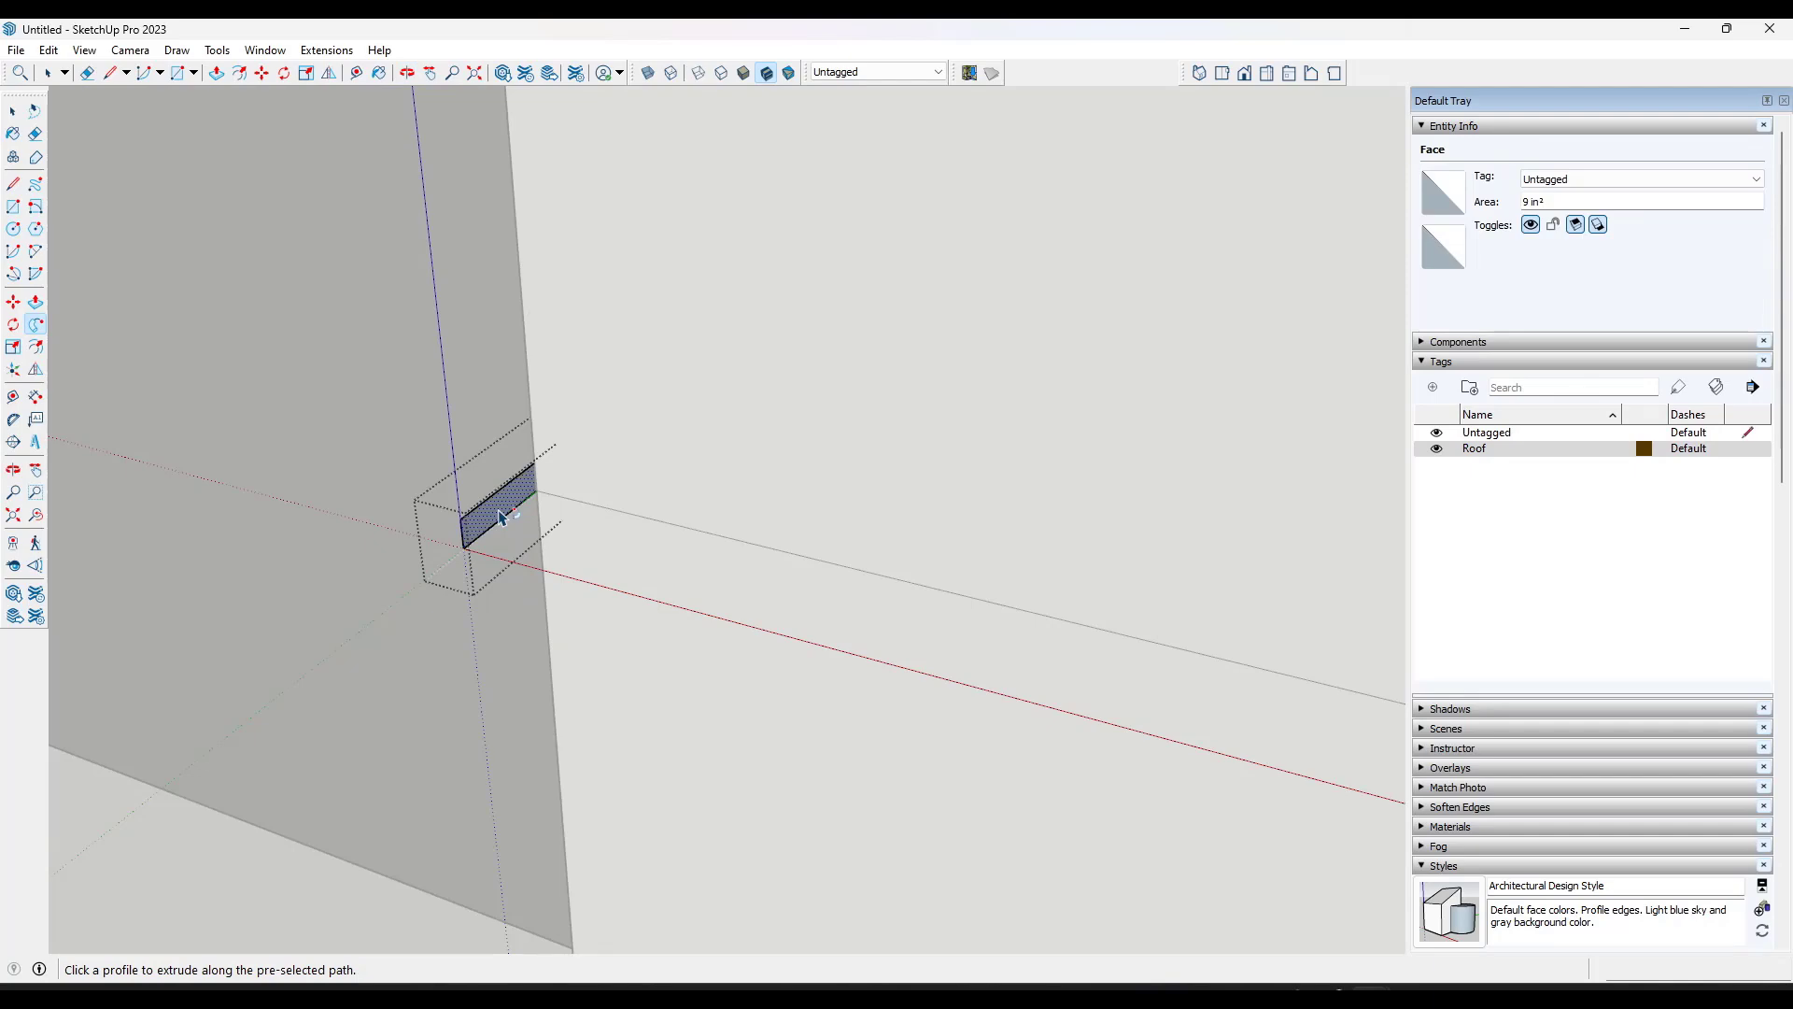
left_click(502, 517)
middle_click_drag(504, 516, 689, 489)
scroll(1008, 544, "down", 5)
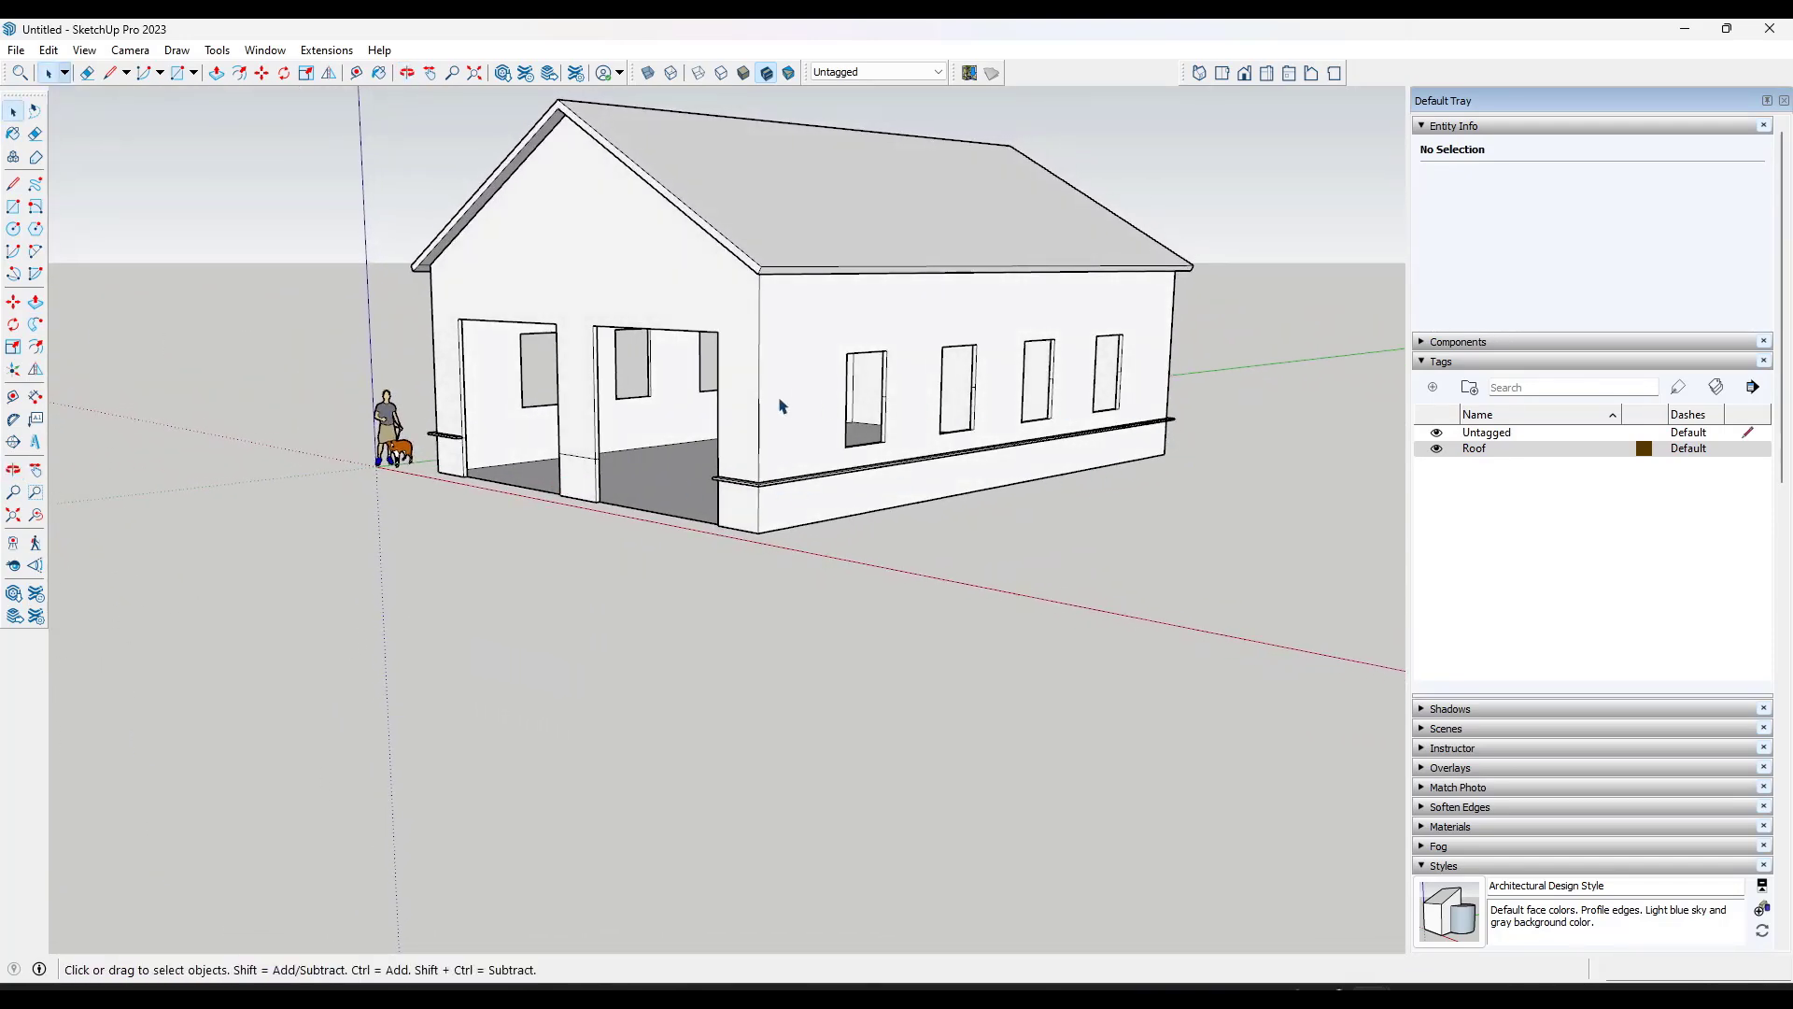
Step: Inside the trim group, copy the ledge's end face and edges from the corner pier to the inner edge of the middle pier
scroll(425, 431, "up", 5)
left_click(1114, 533)
scroll(1102, 547, "up", 3)
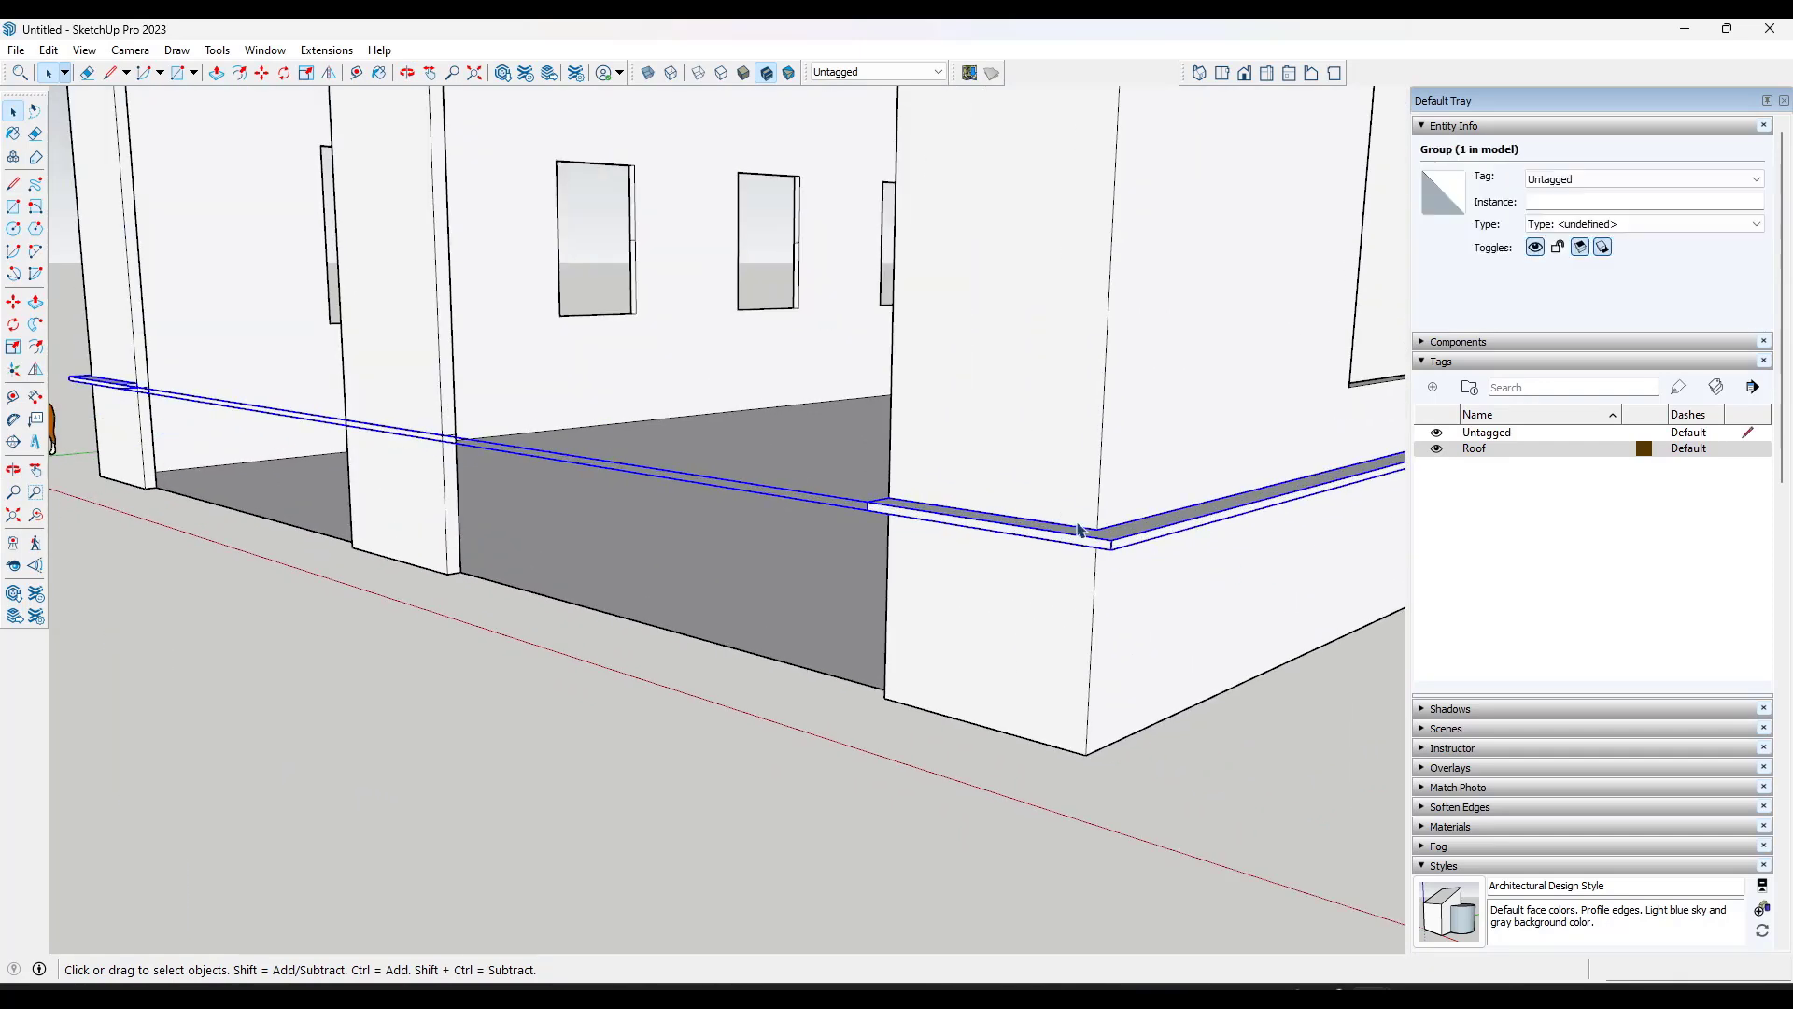
double_click(1079, 548)
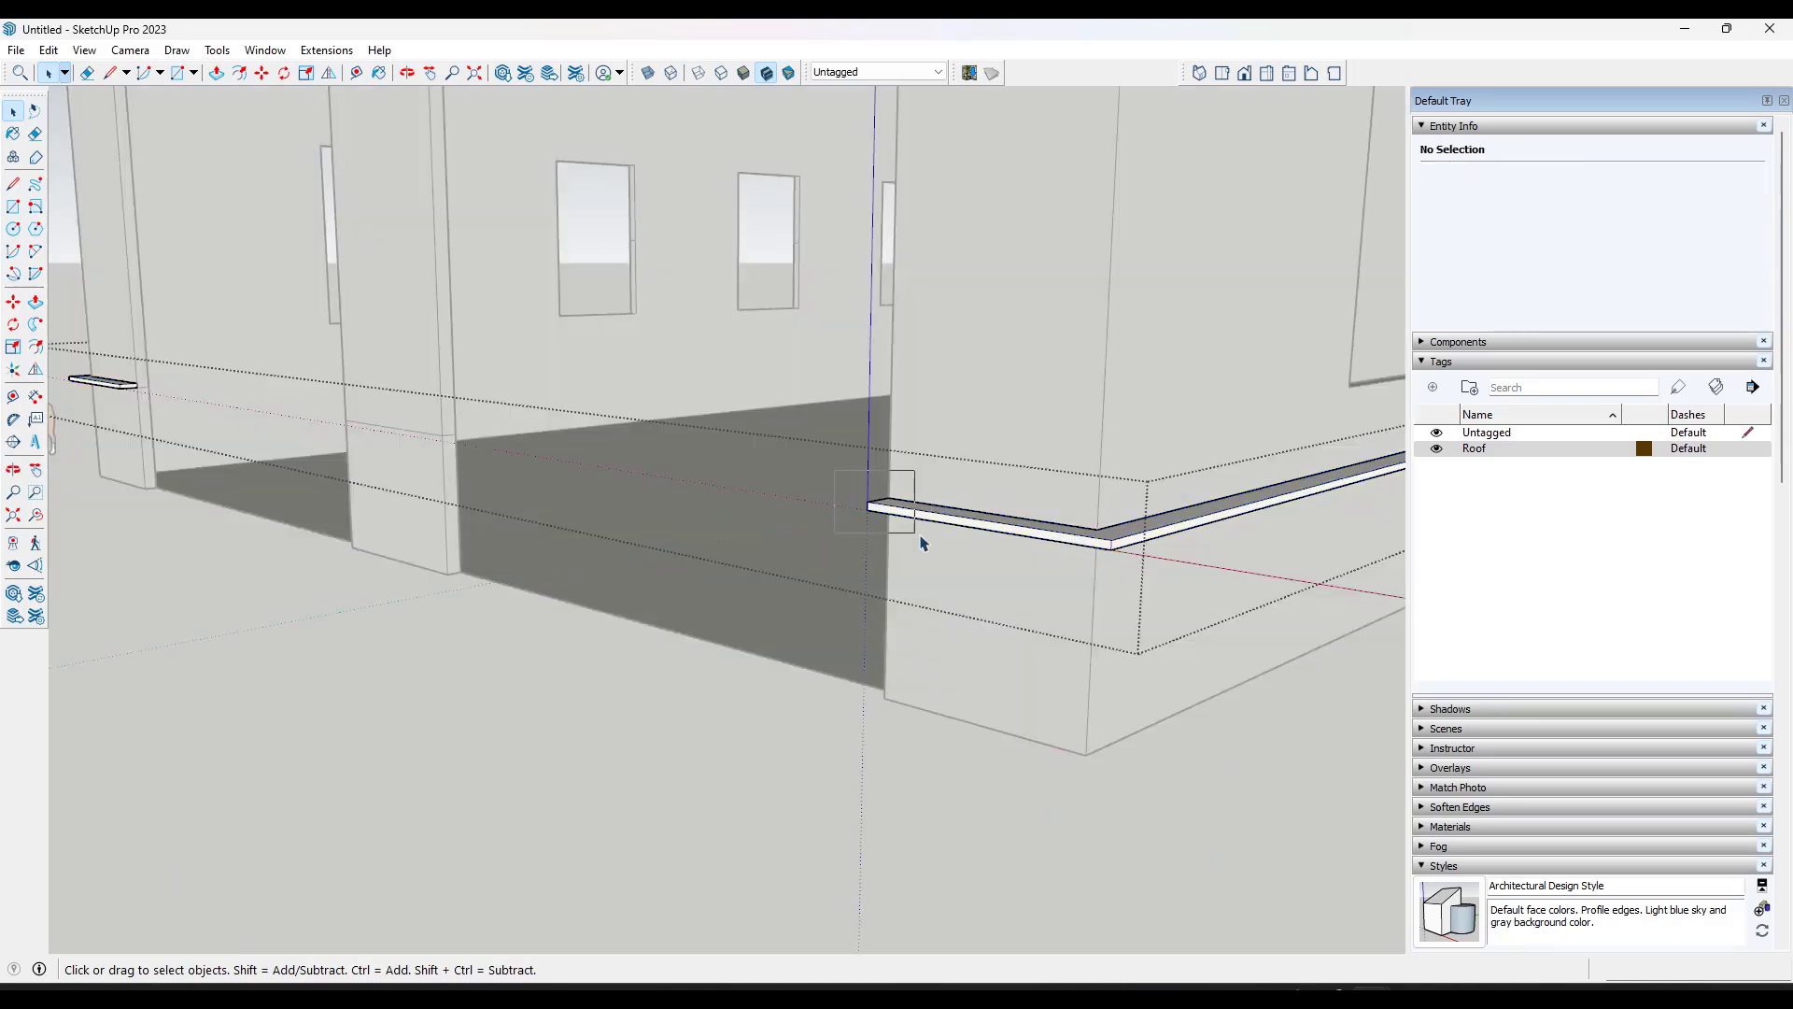
double_click(876, 509)
key("m")
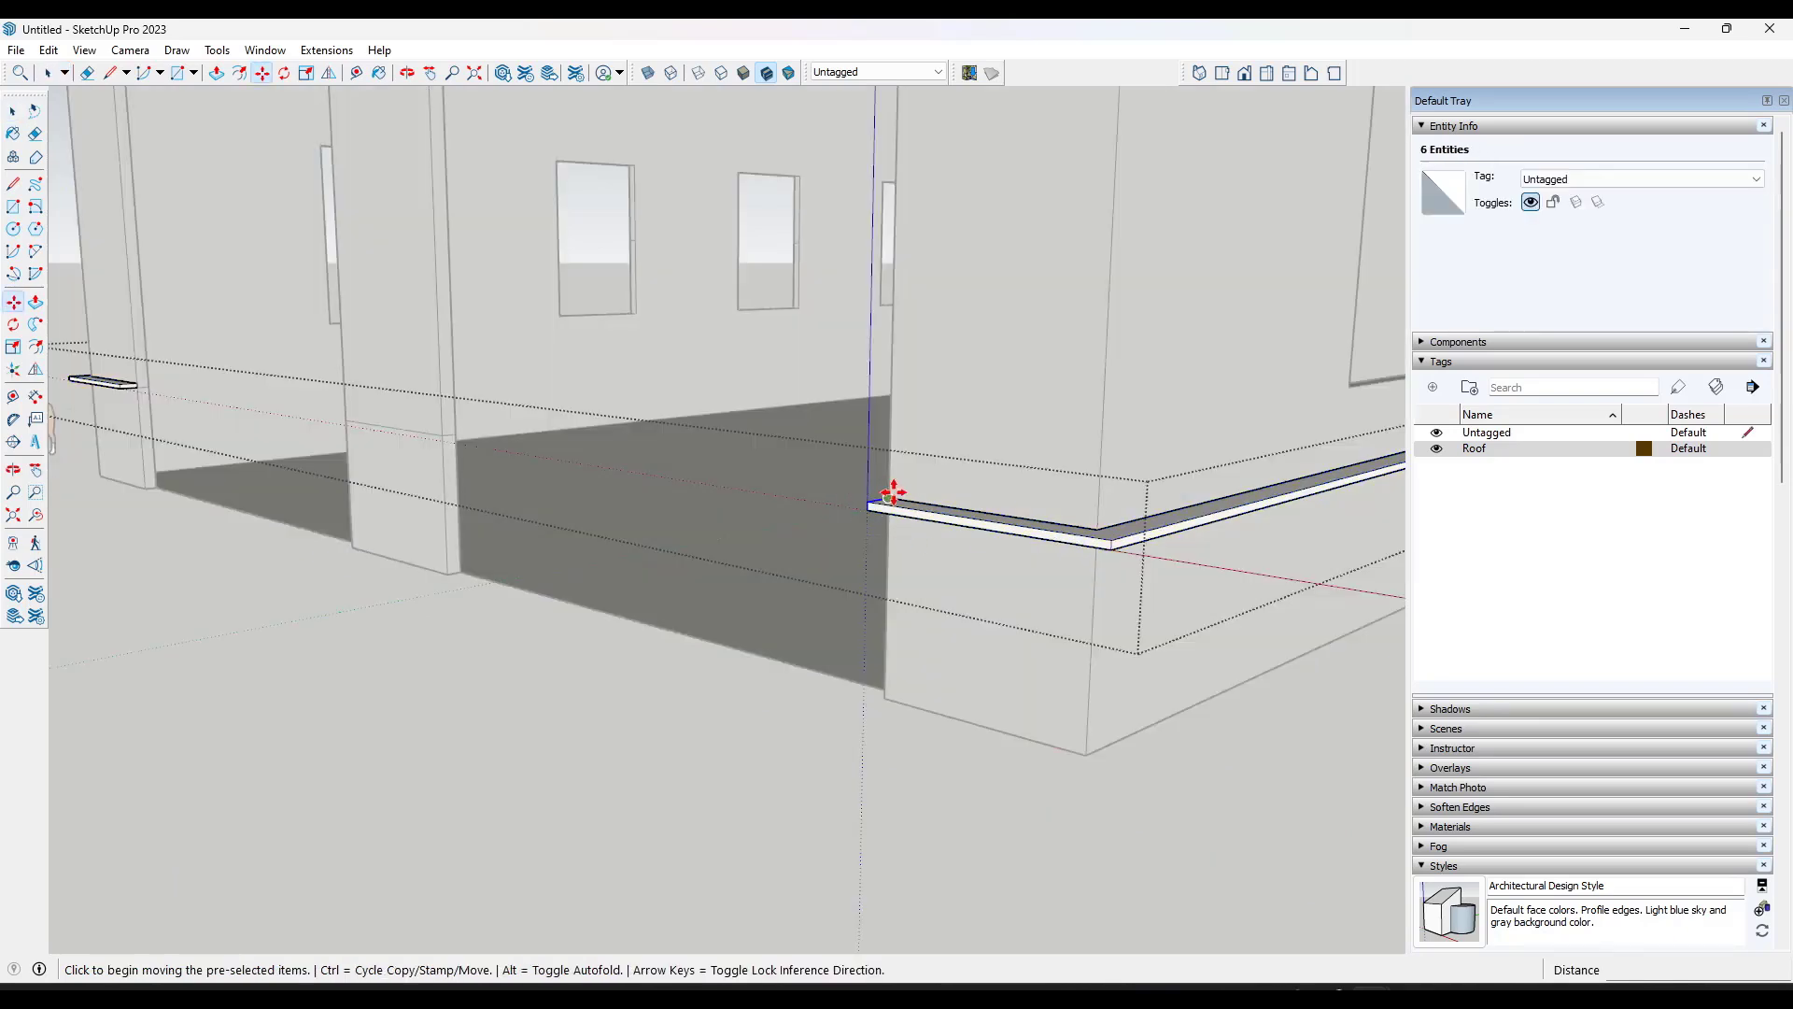
left_click(887, 498)
key("ctrl")
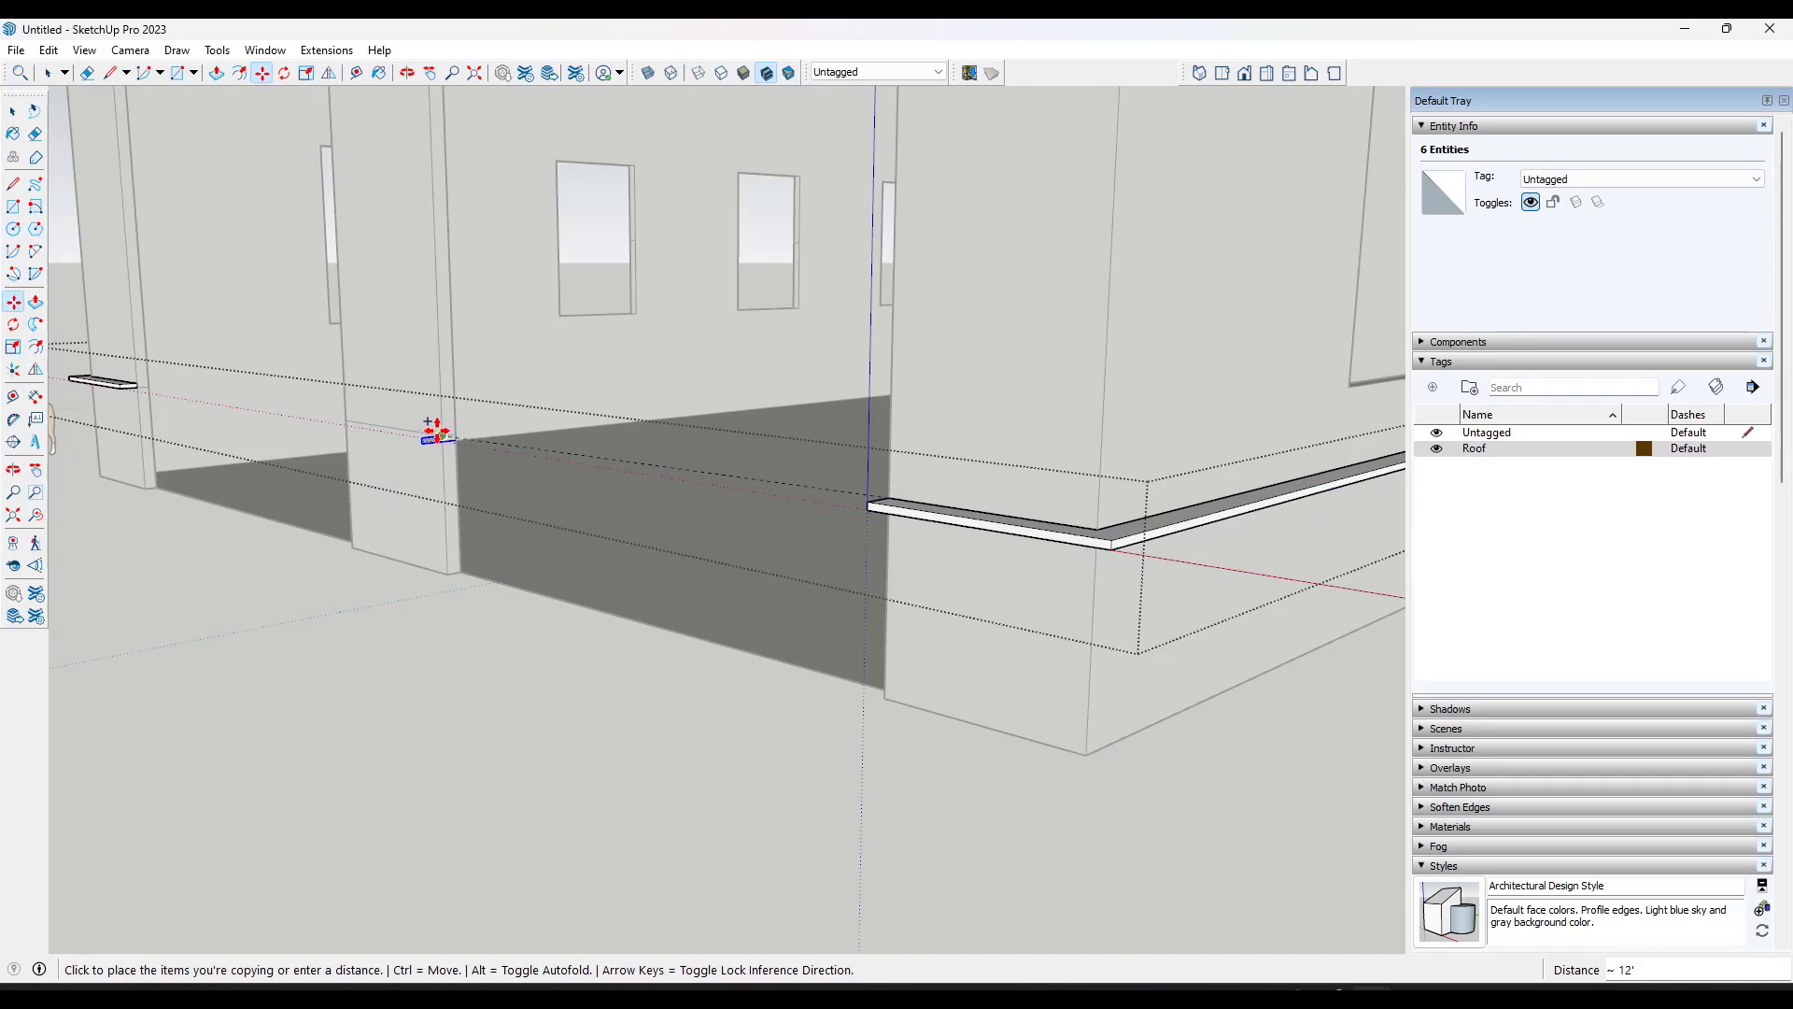
scroll(436, 432, "up", 5)
left_click(446, 452)
Step: Extrude the copied profile across the middle pier's full width with Push/Pull and leave the trim group
key("space")
key("p")
left_click(418, 454)
left_click(229, 412)
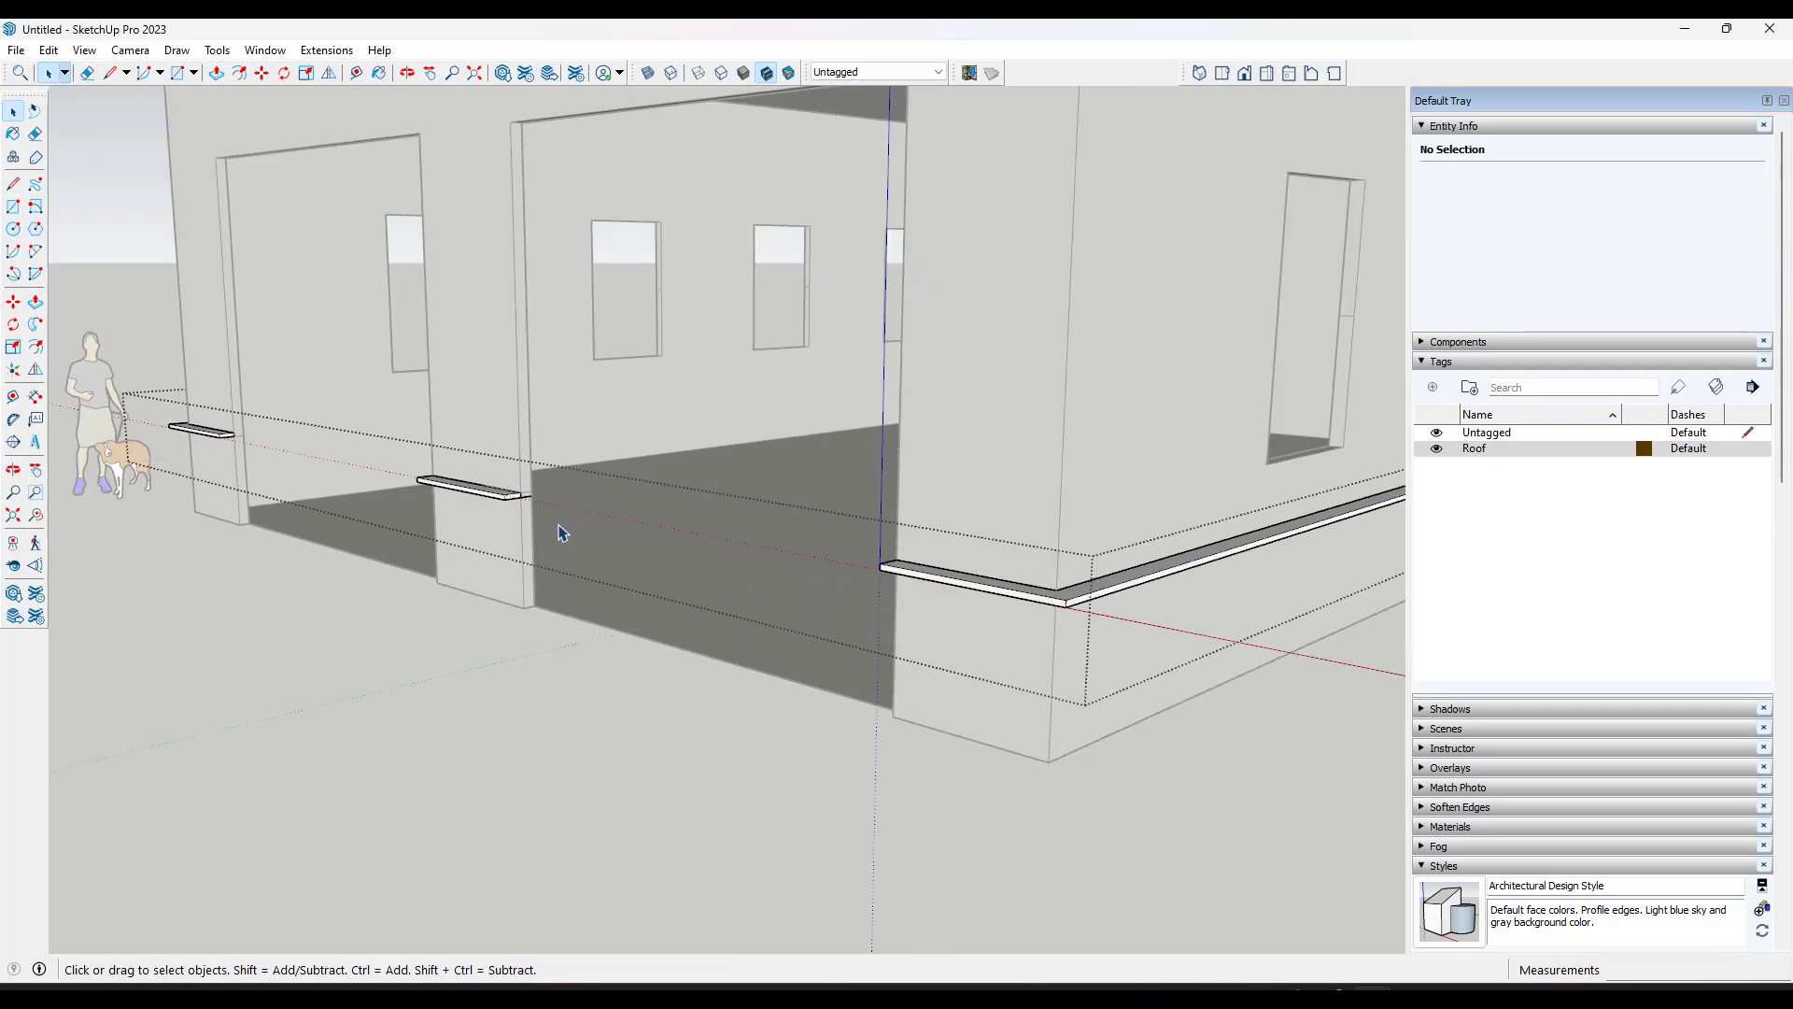
scroll(593, 579, "down", 5)
left_click(780, 502)
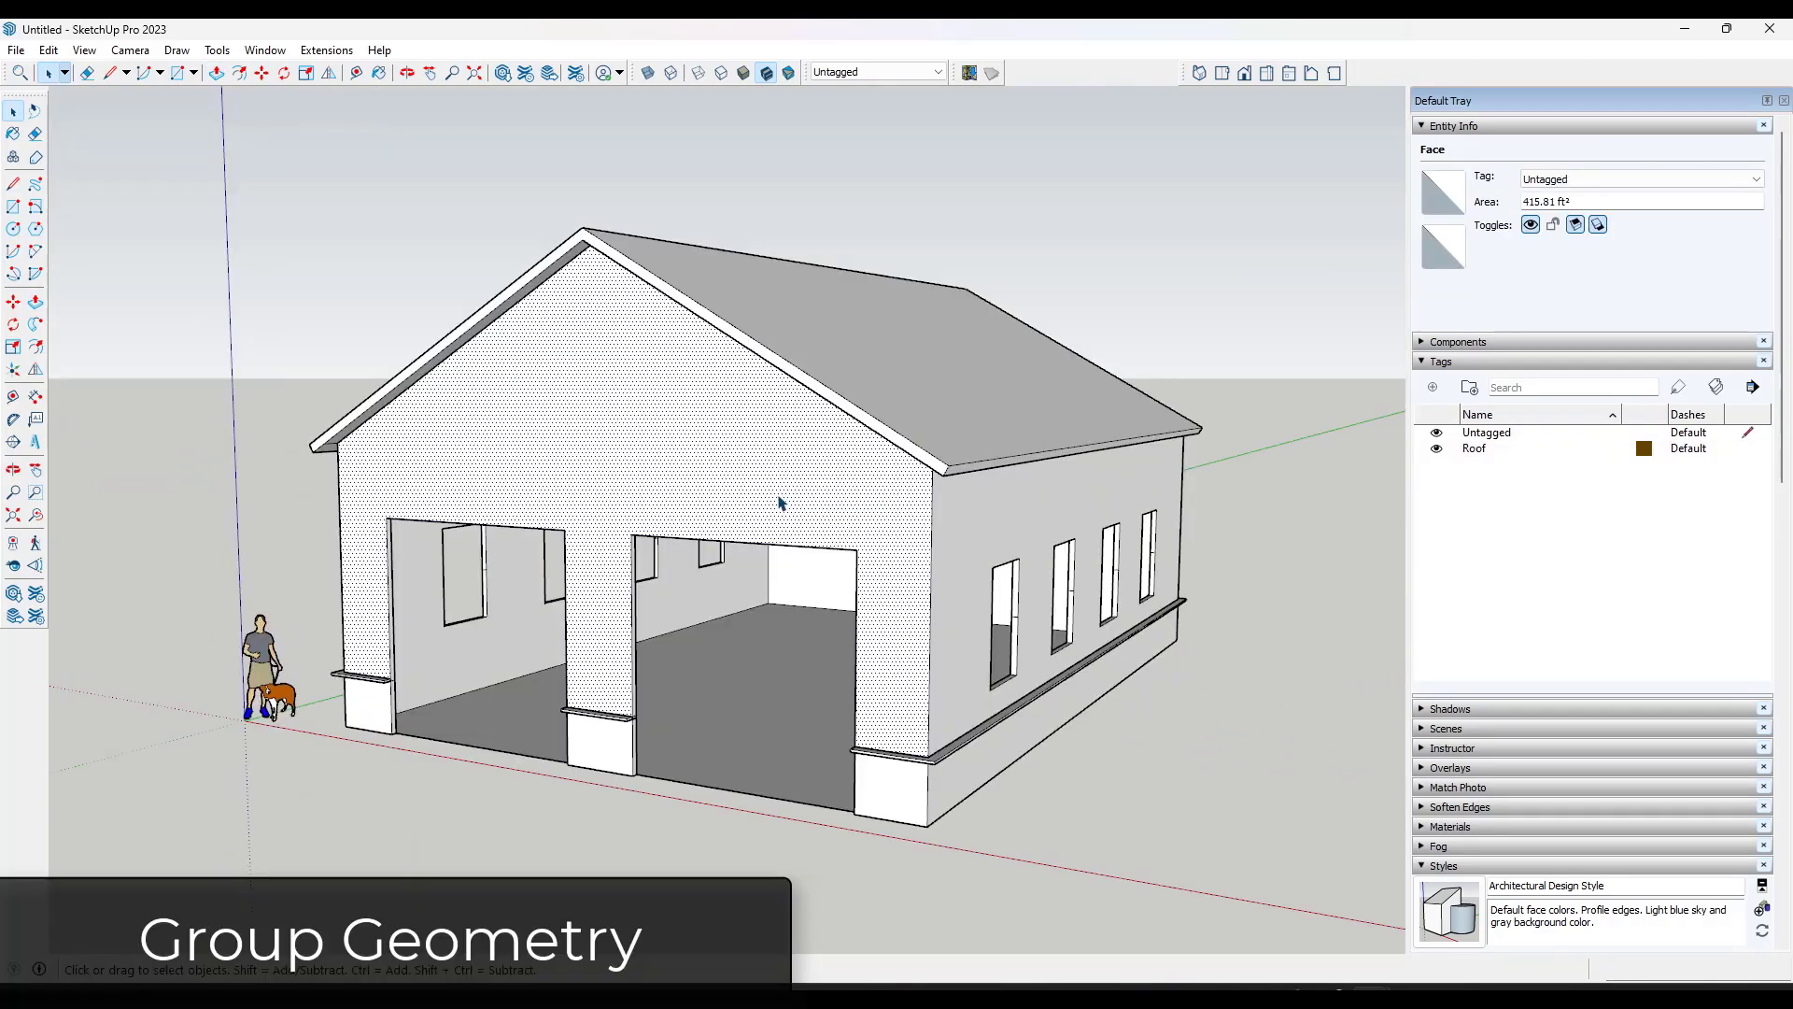
Step: Make a group from the garage floor face and its bounding edges
middle_click_drag(781, 502, 668, 445)
scroll(864, 632, "up", 2)
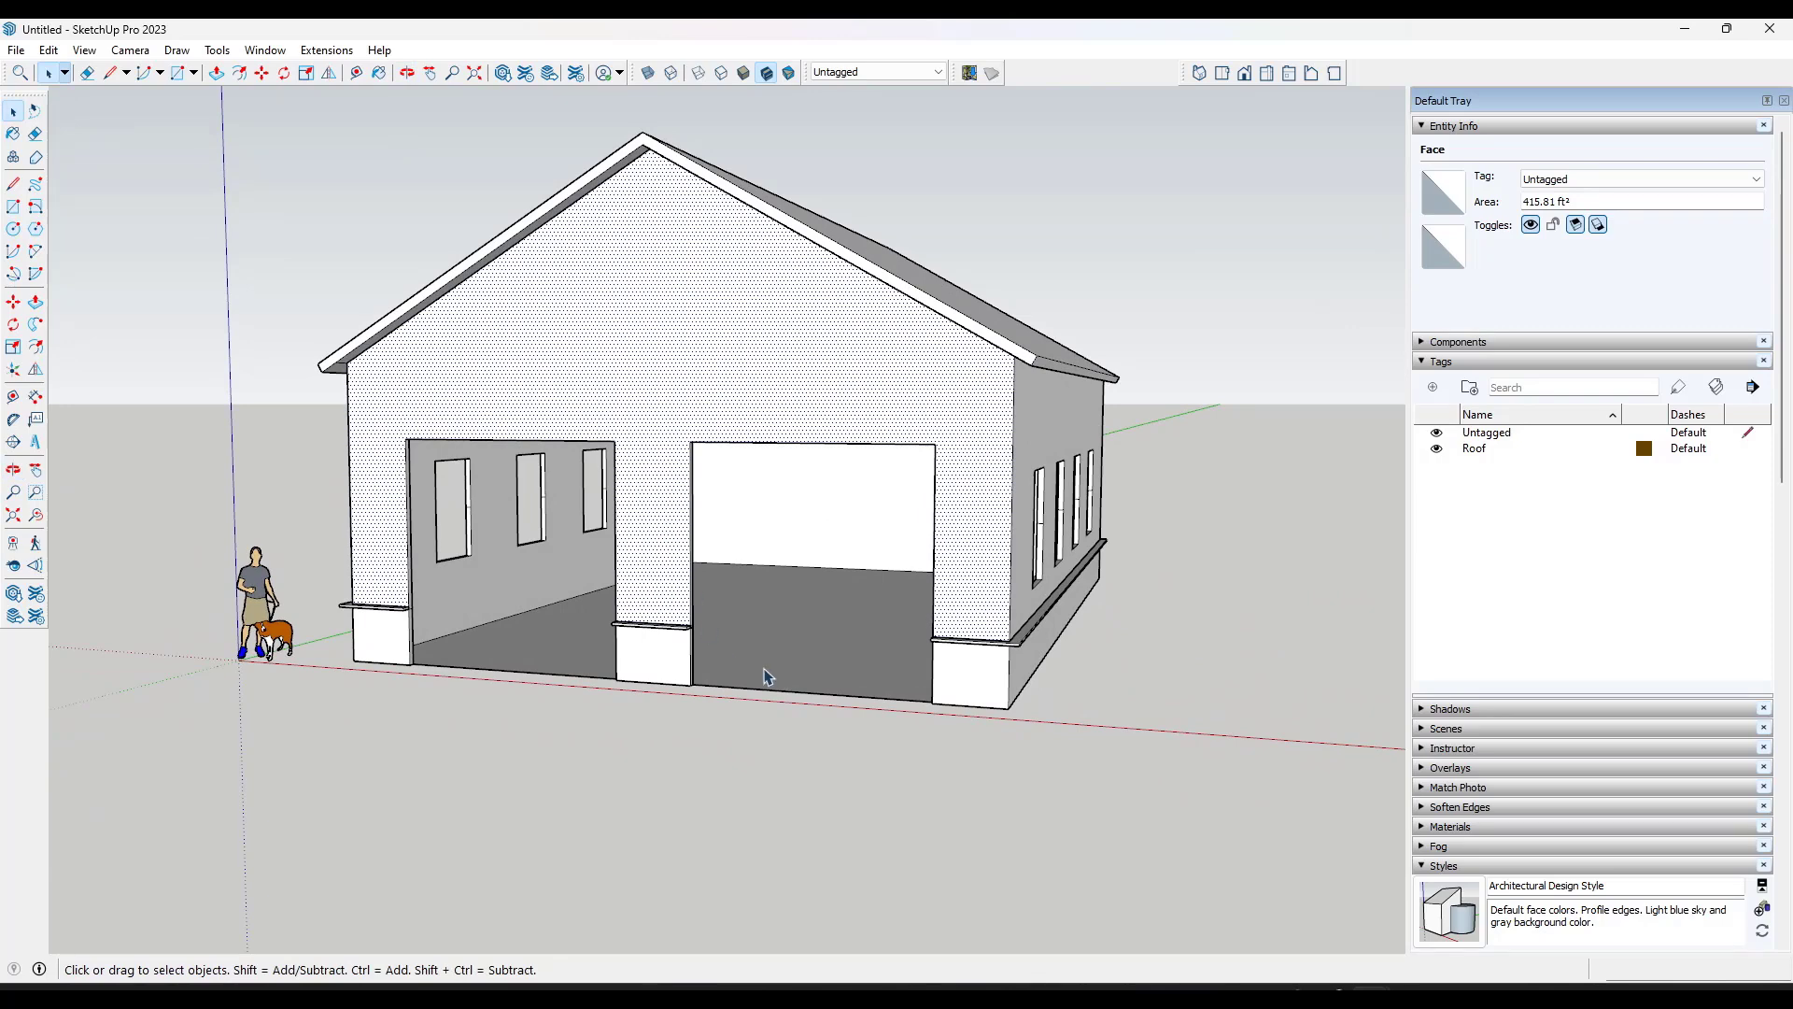
double_click(799, 651)
right_click(799, 652)
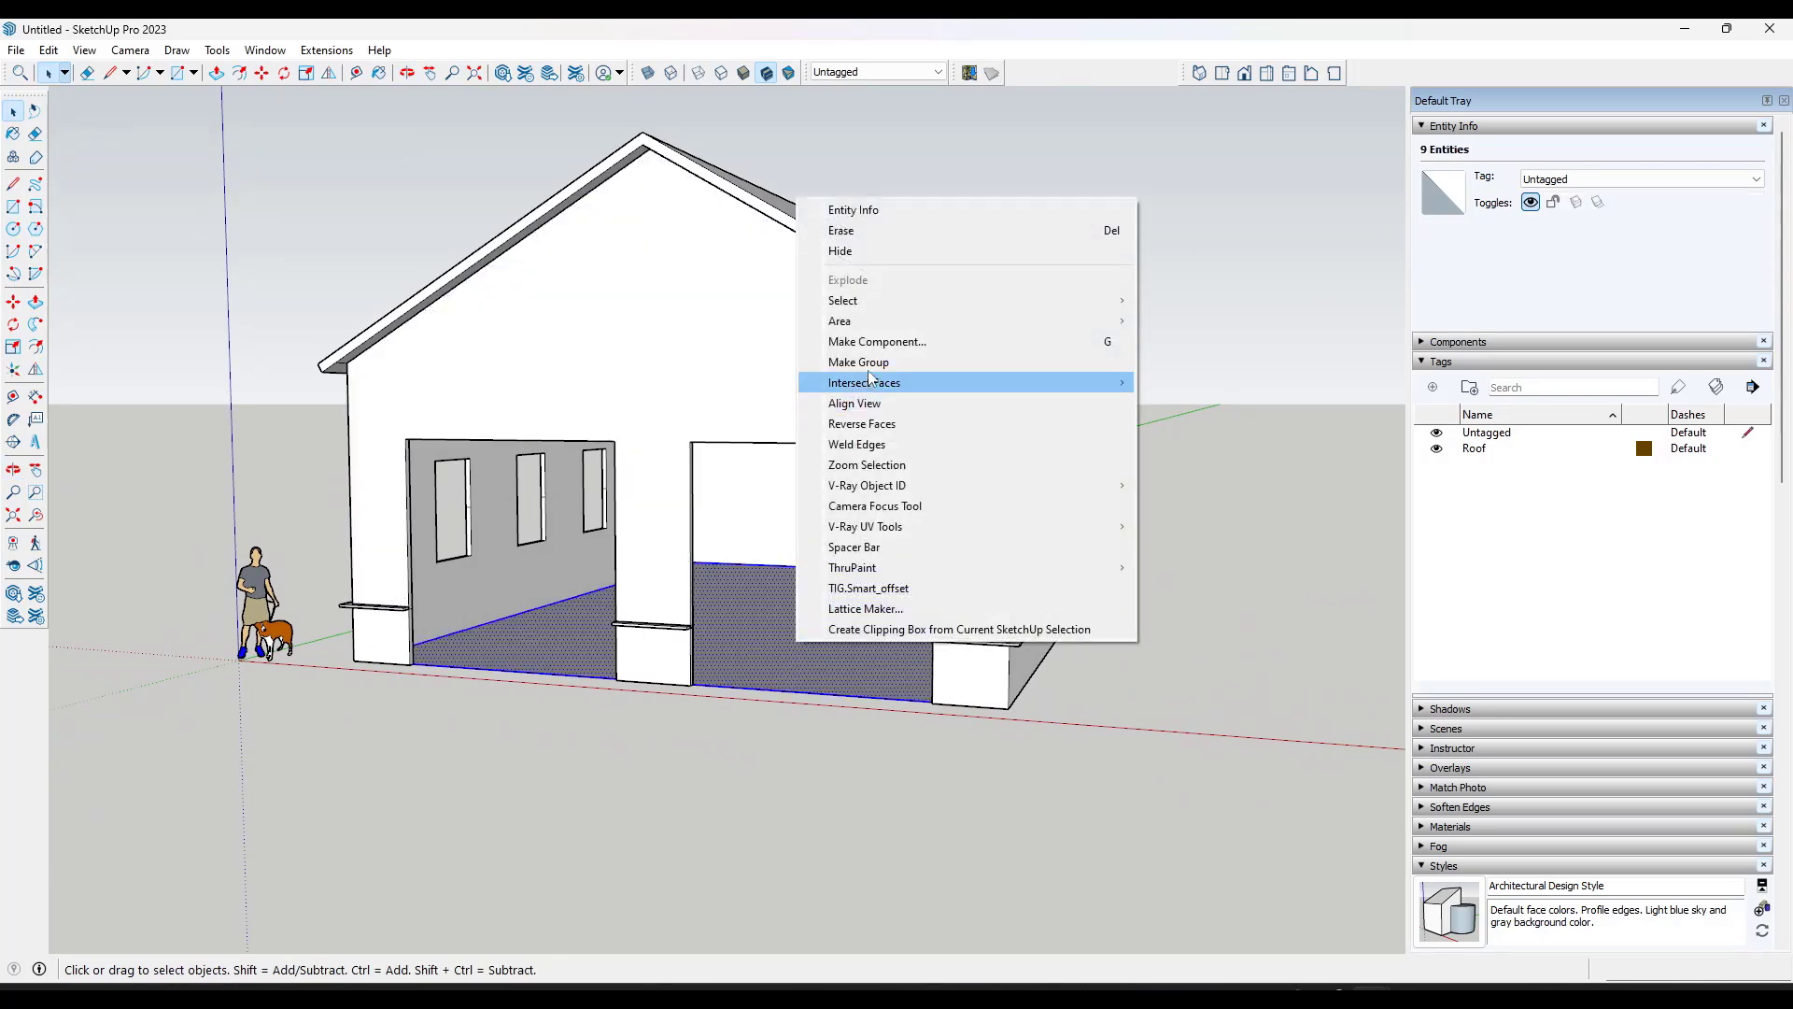
left_click(855, 512)
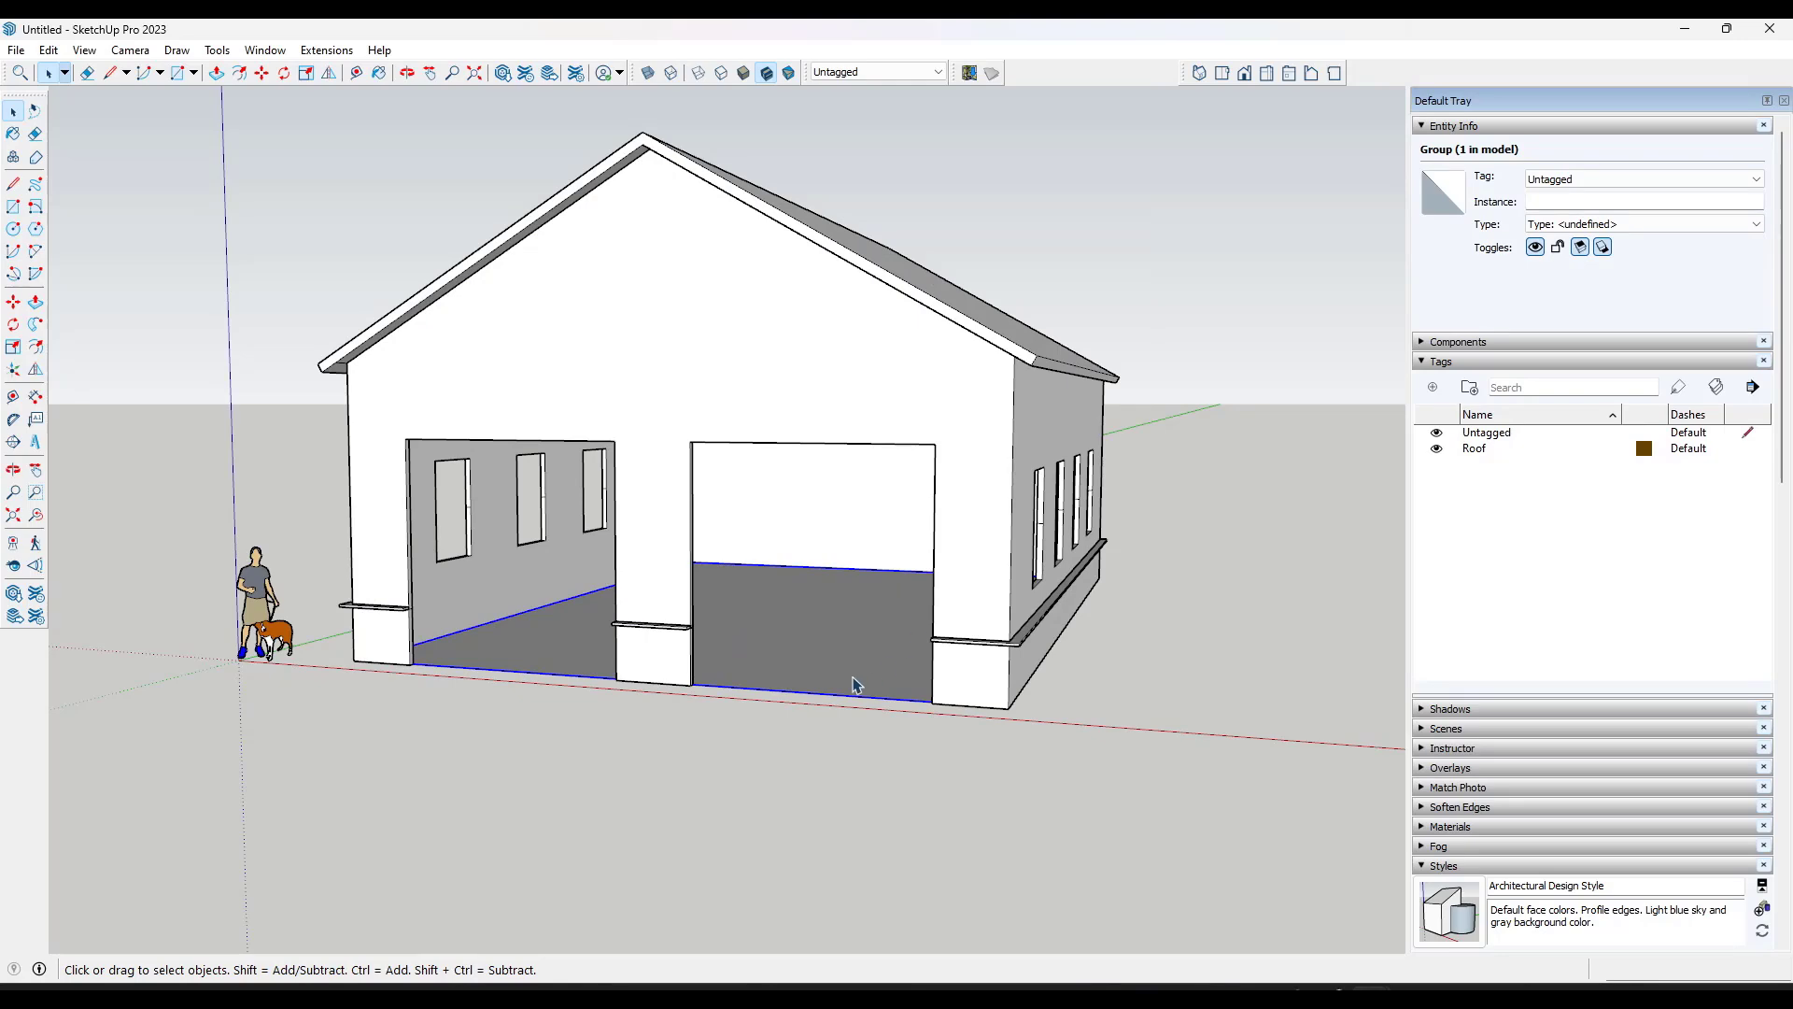
Step: Make a group from all the connected wall geometry
triple_click(656, 509)
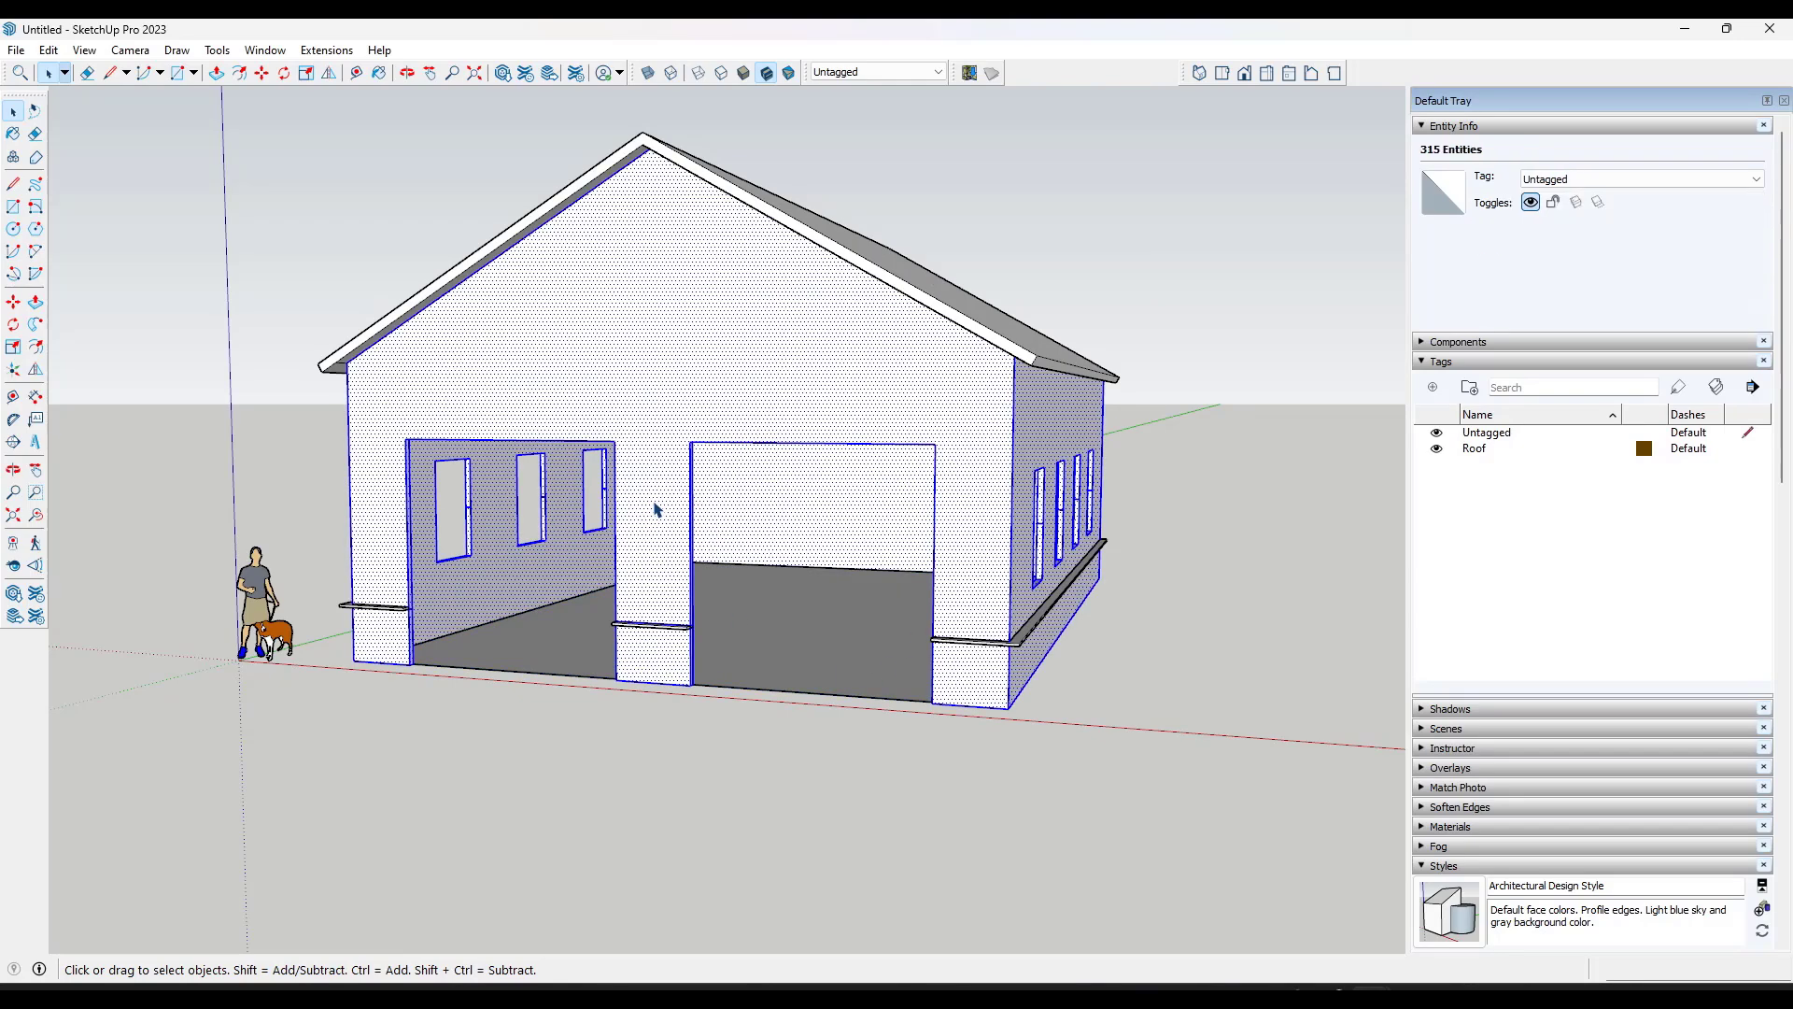
right_click(656, 509)
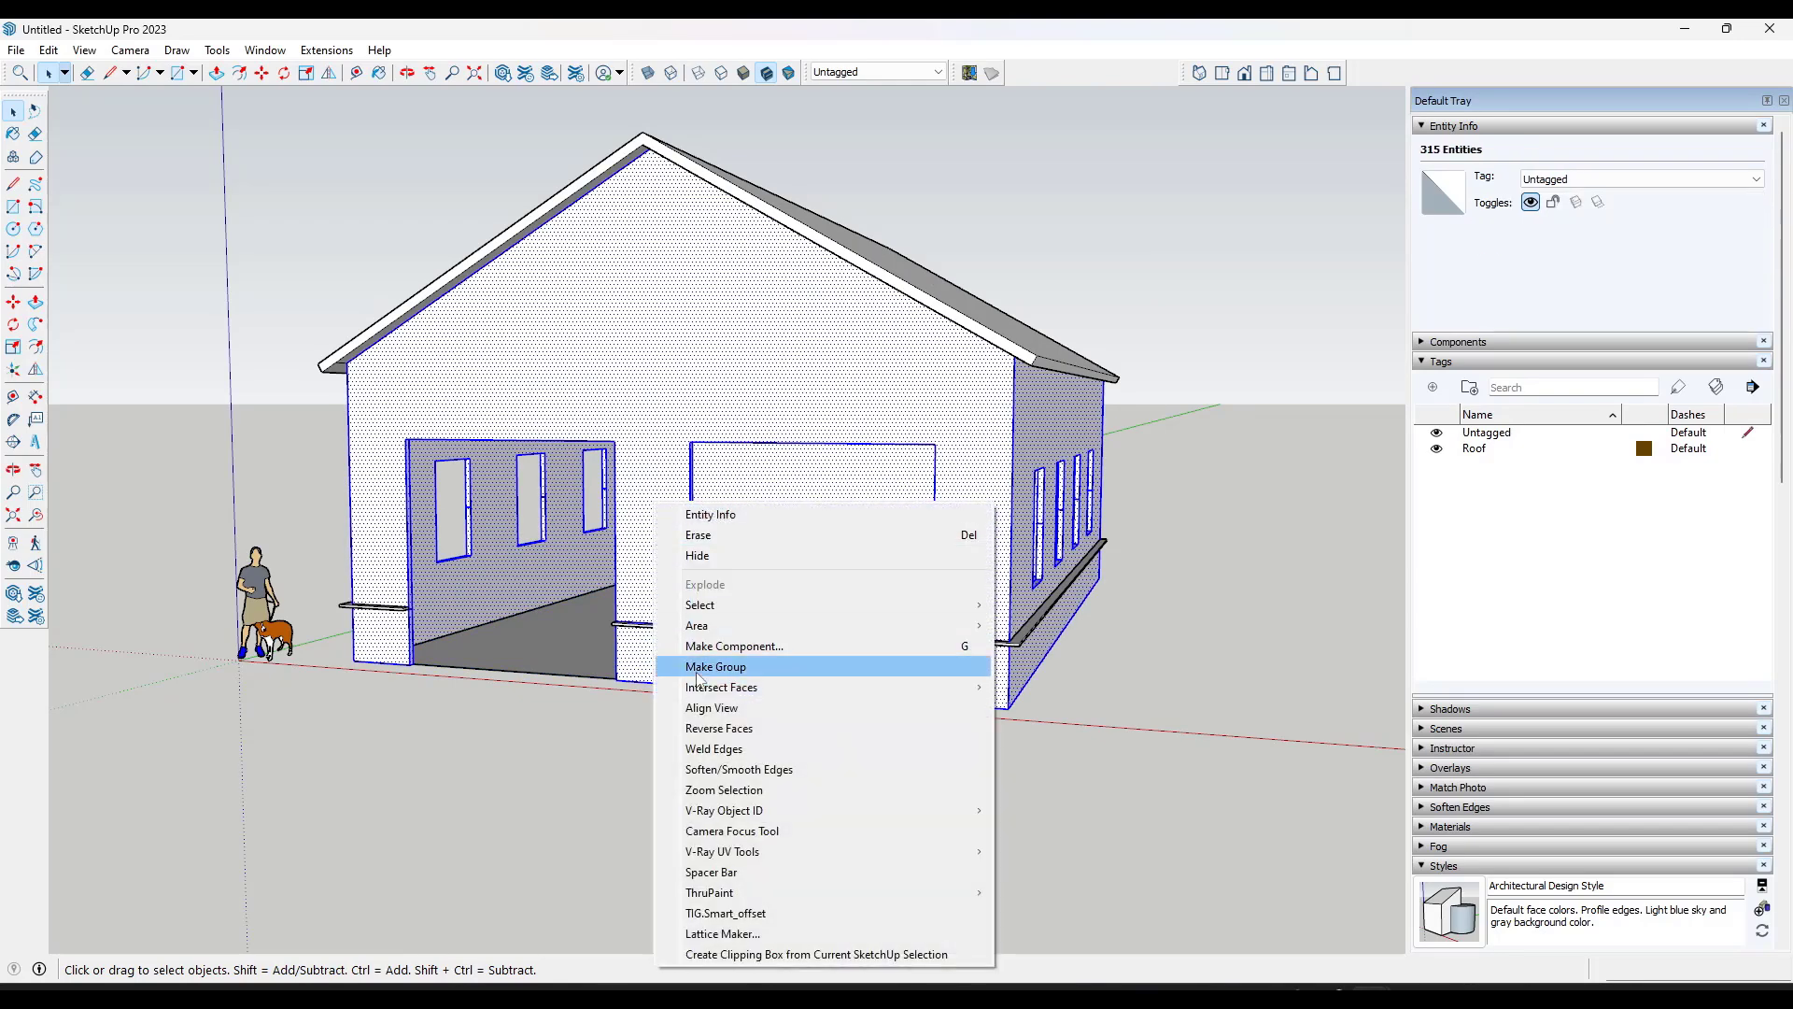
left_click(729, 660)
Step: Hide the walls group to check that roof, floor and trim are separate objects, and undo the hiding
middle_click_drag(728, 661, 730, 477)
scroll(747, 523, "down", 3)
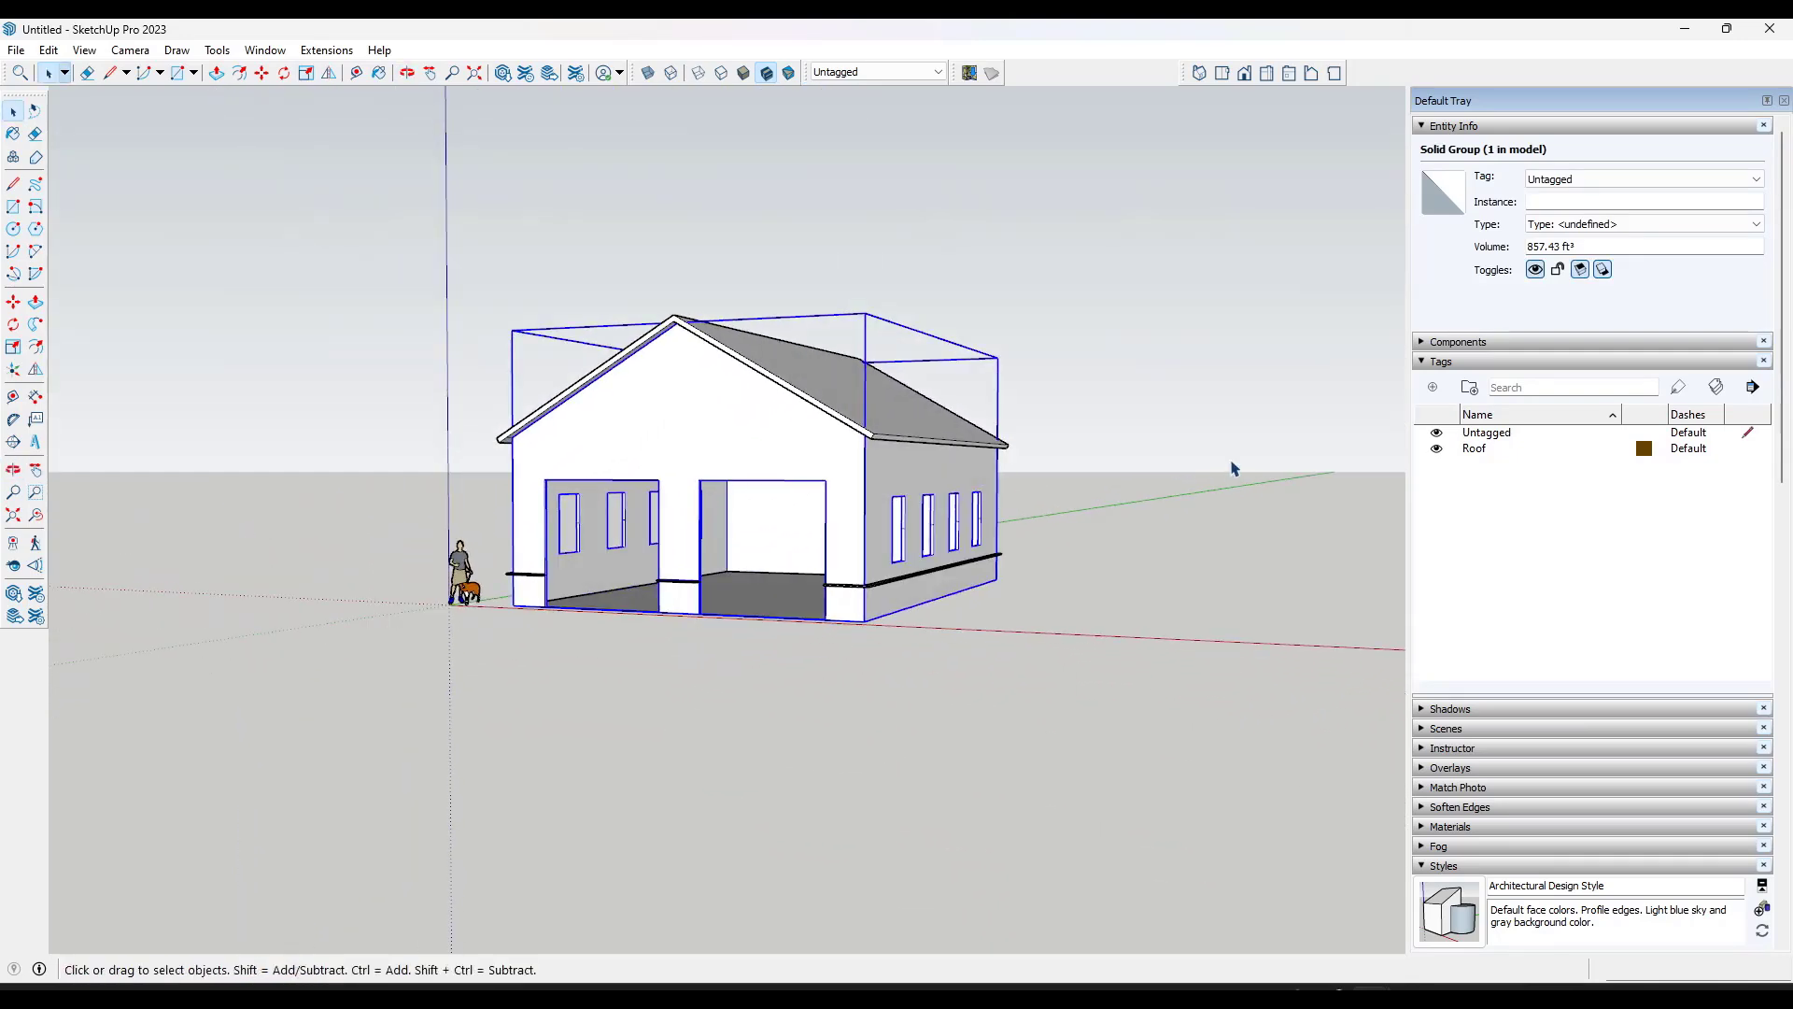
left_click(1536, 271)
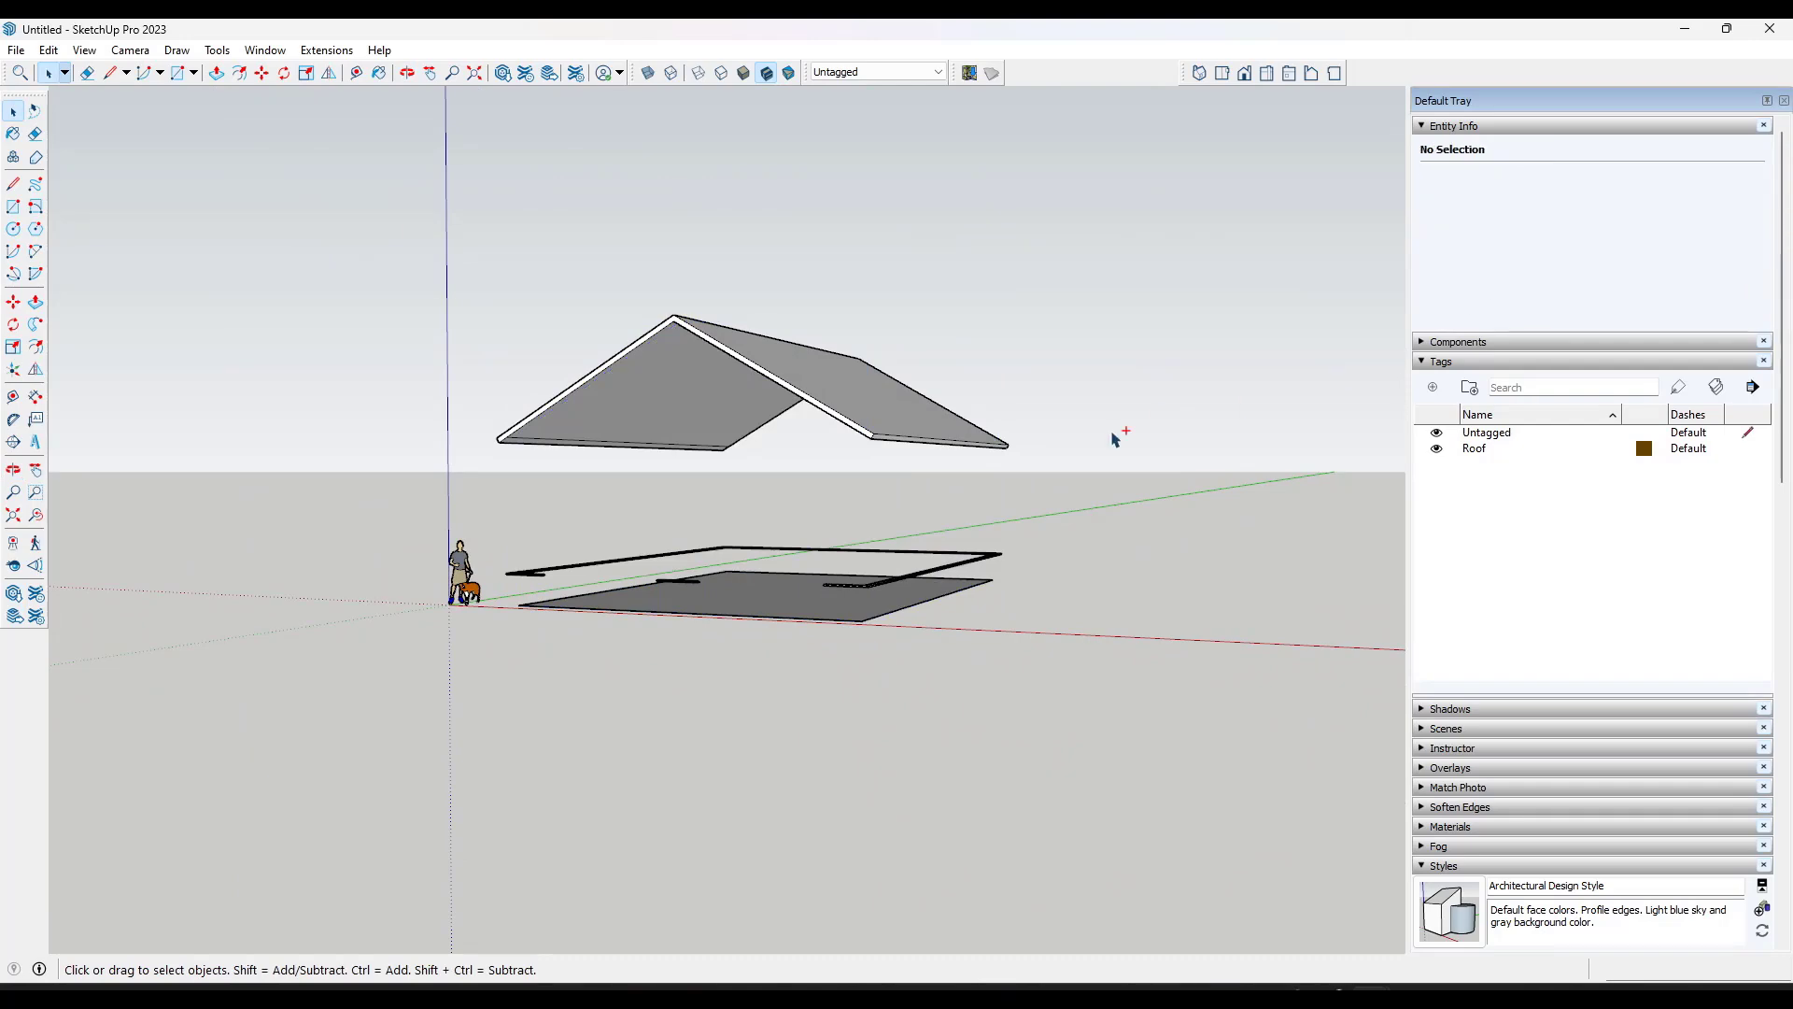
key("ctrl+z")
scroll(766, 542, "up", 3)
middle_click_drag(761, 505, 720, 427)
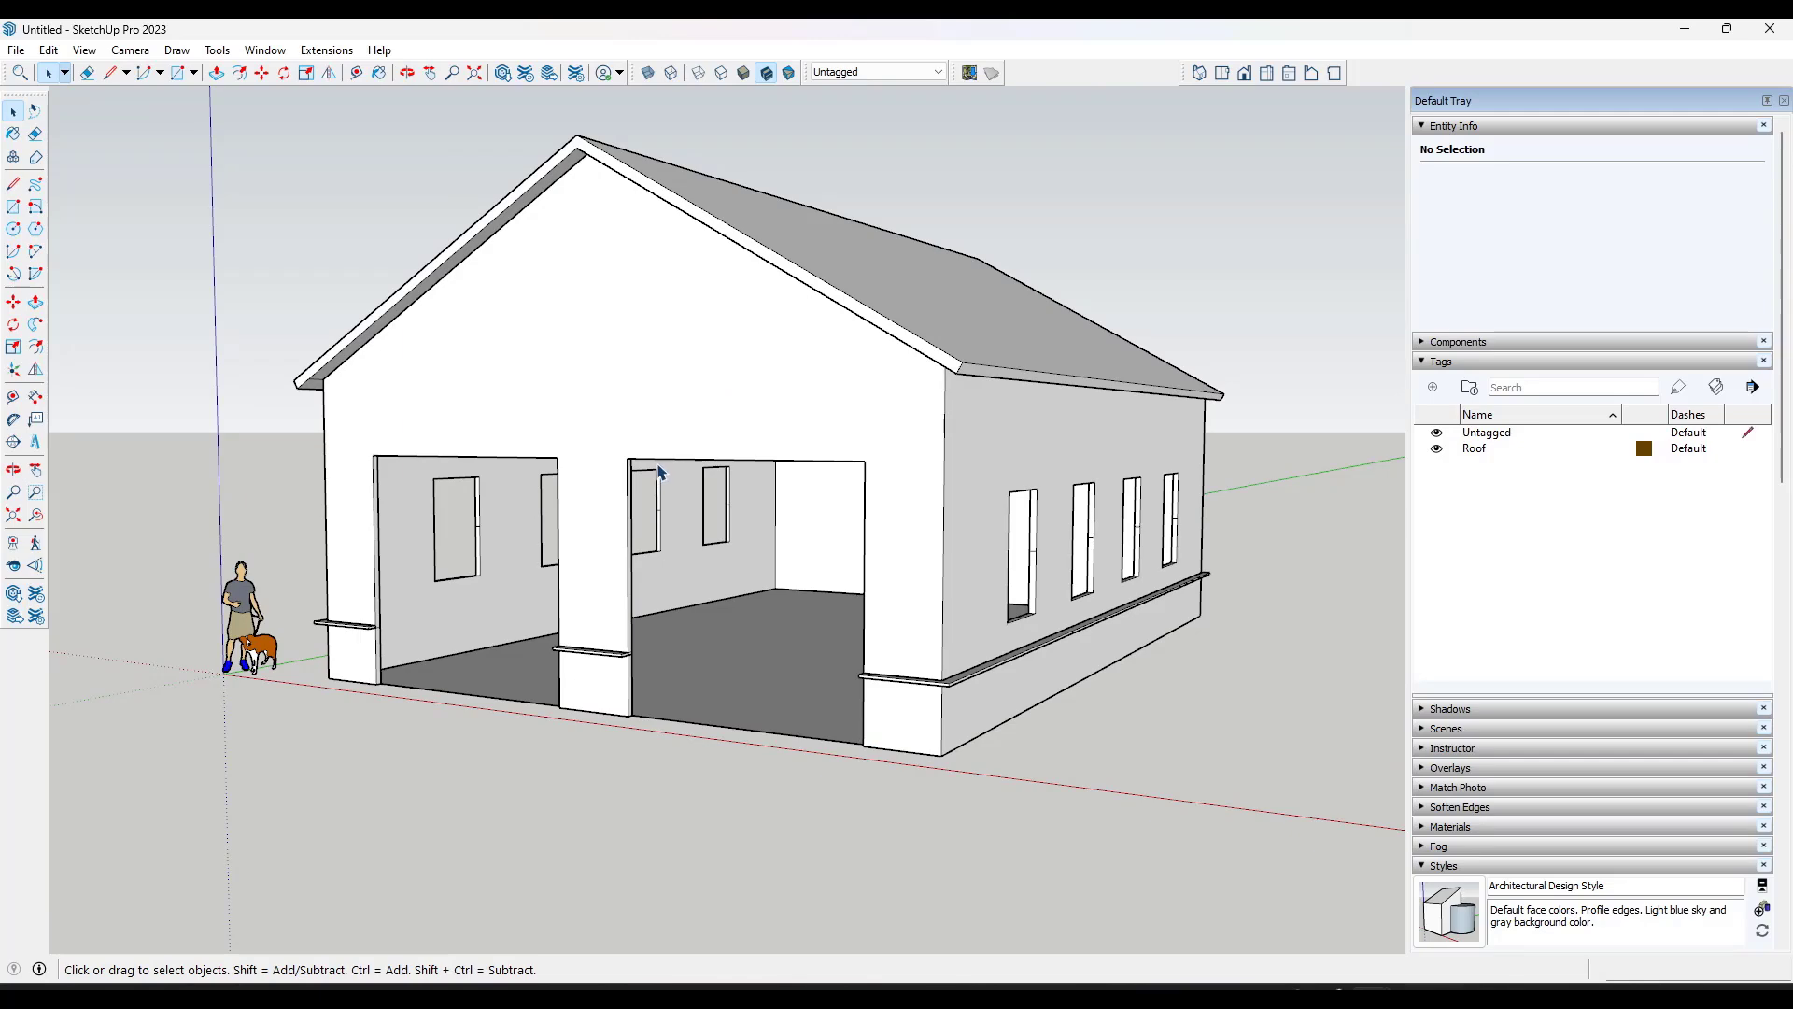
Step: Find the Marvin Modern Casement Window in 3D Warehouse's Marvin Signature Modern Collection and load it directly into the model
left_click(503, 73)
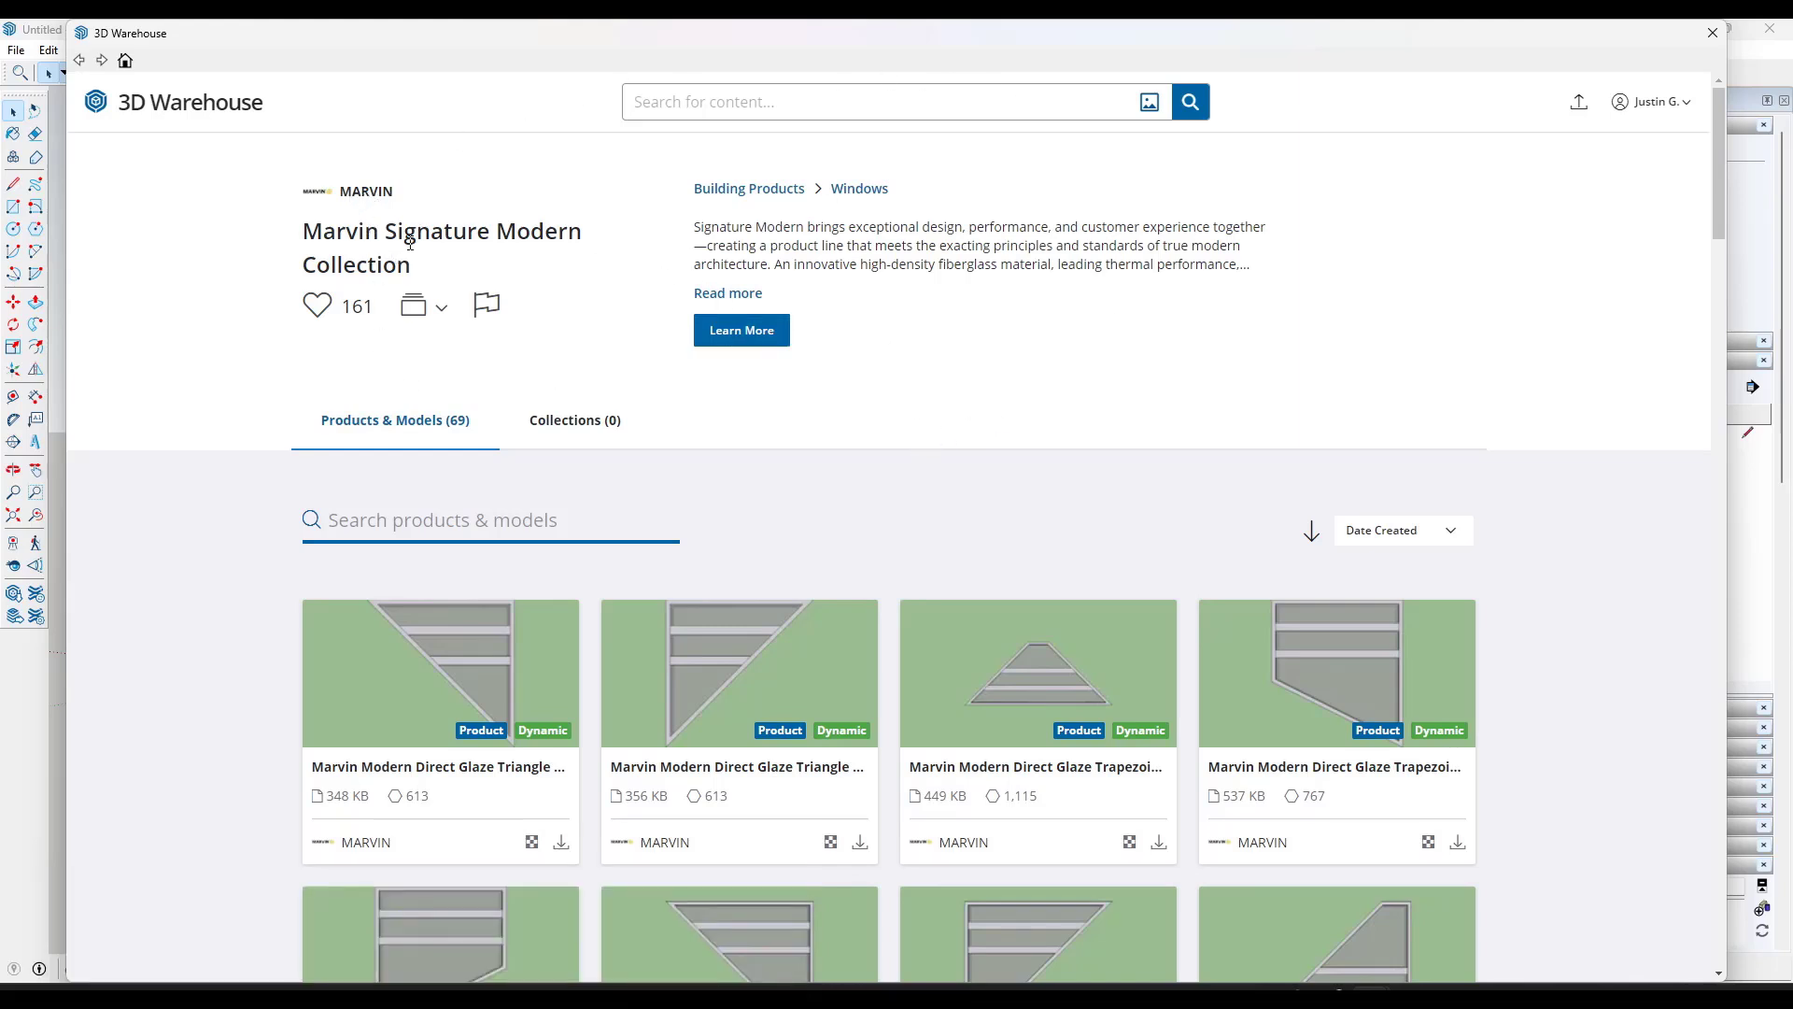
scroll(828, 332, "down", 10)
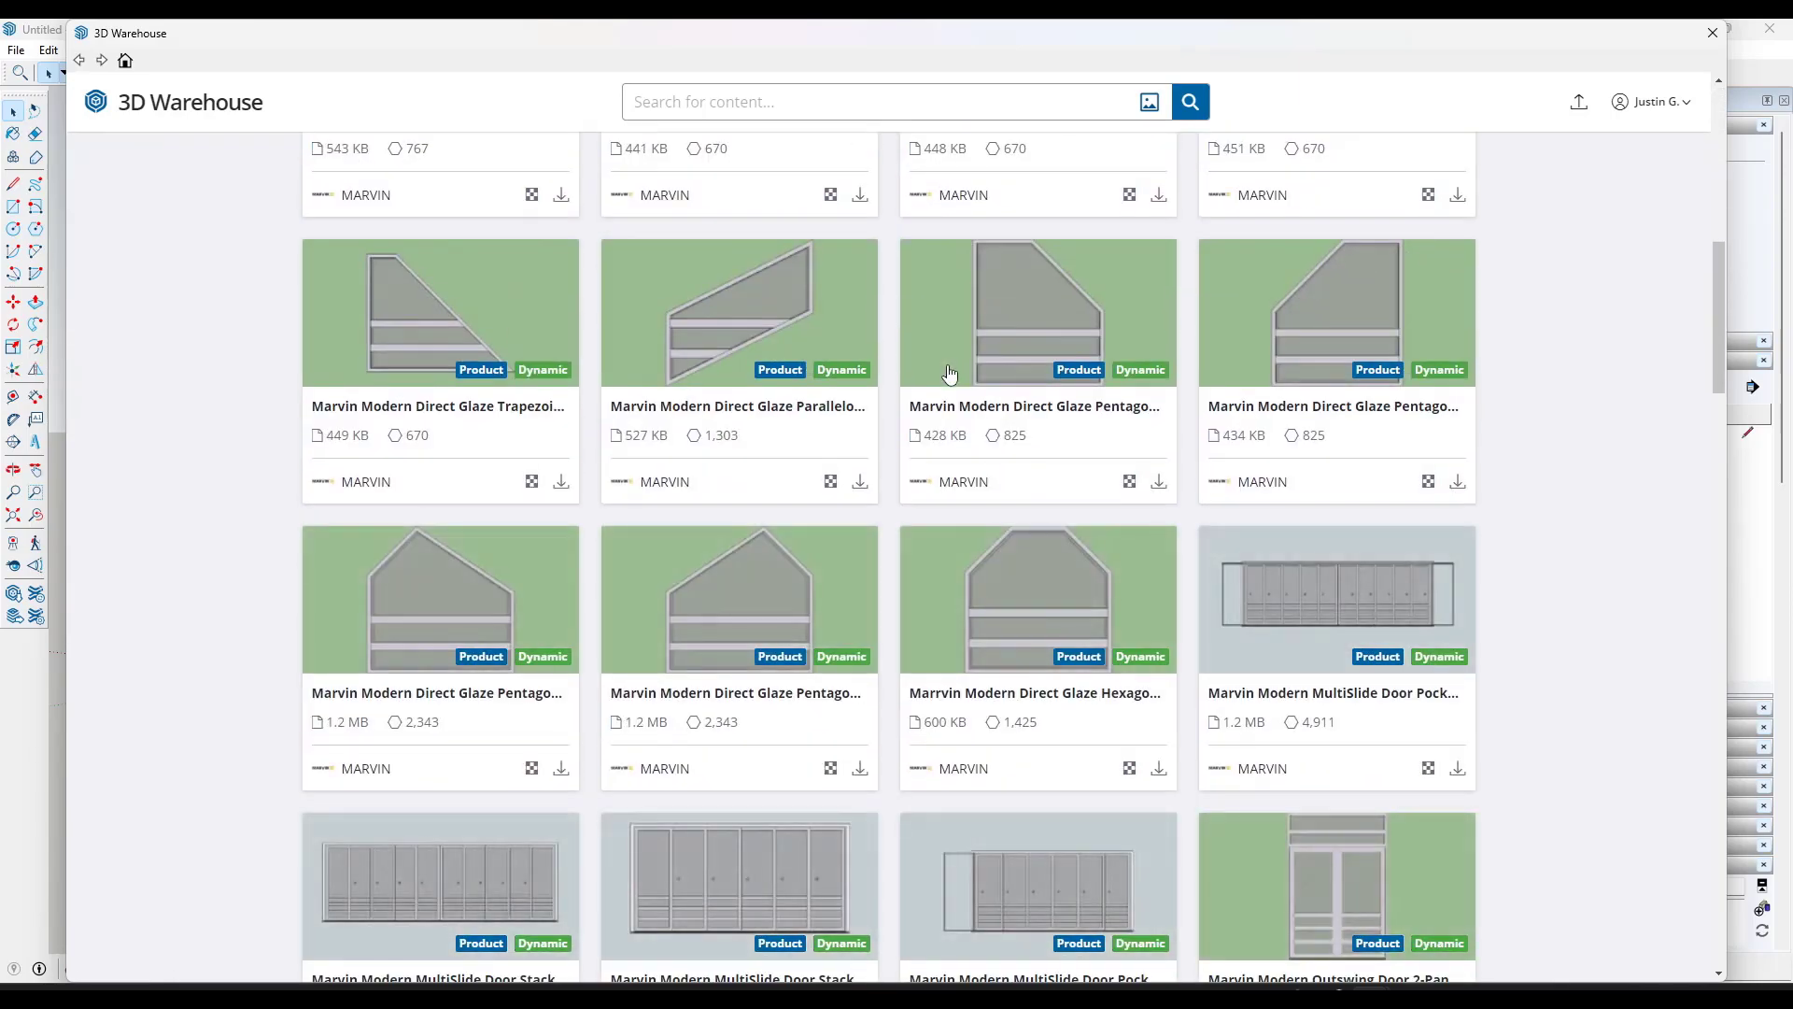
scroll(948, 375, "down", 15)
scroll(1013, 374, "down", 6)
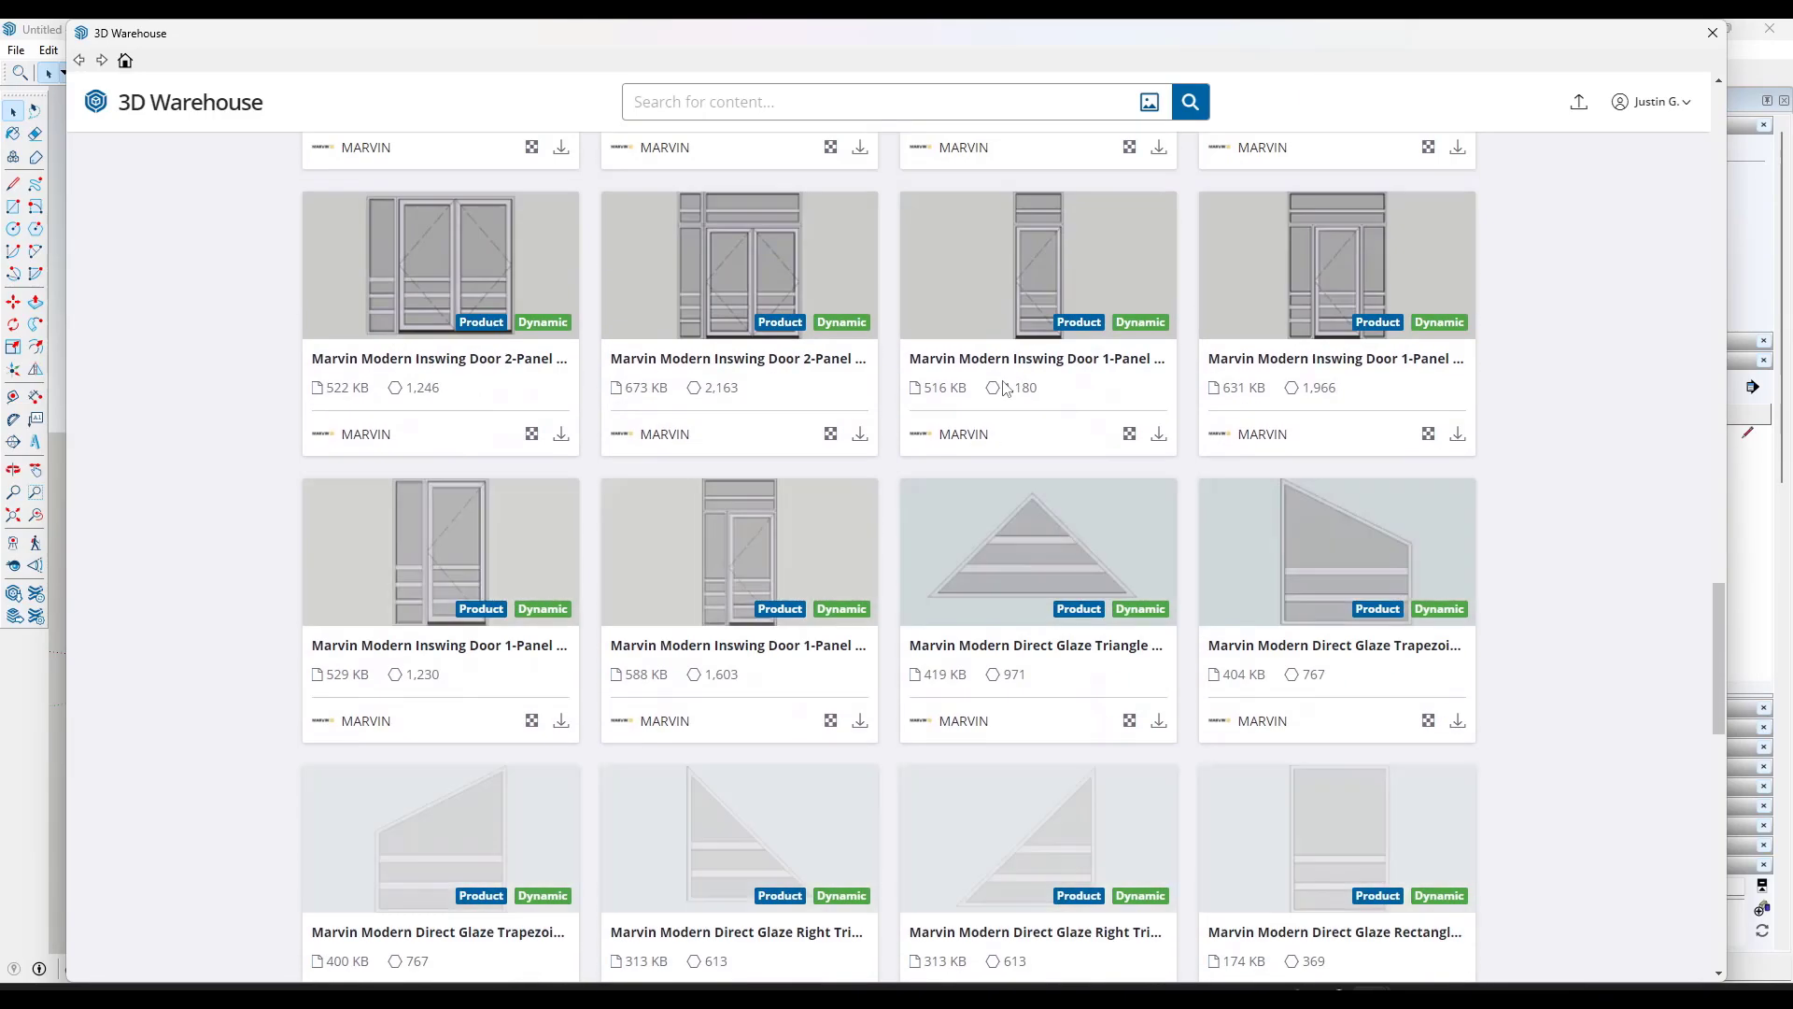
scroll(962, 447, "down", 7)
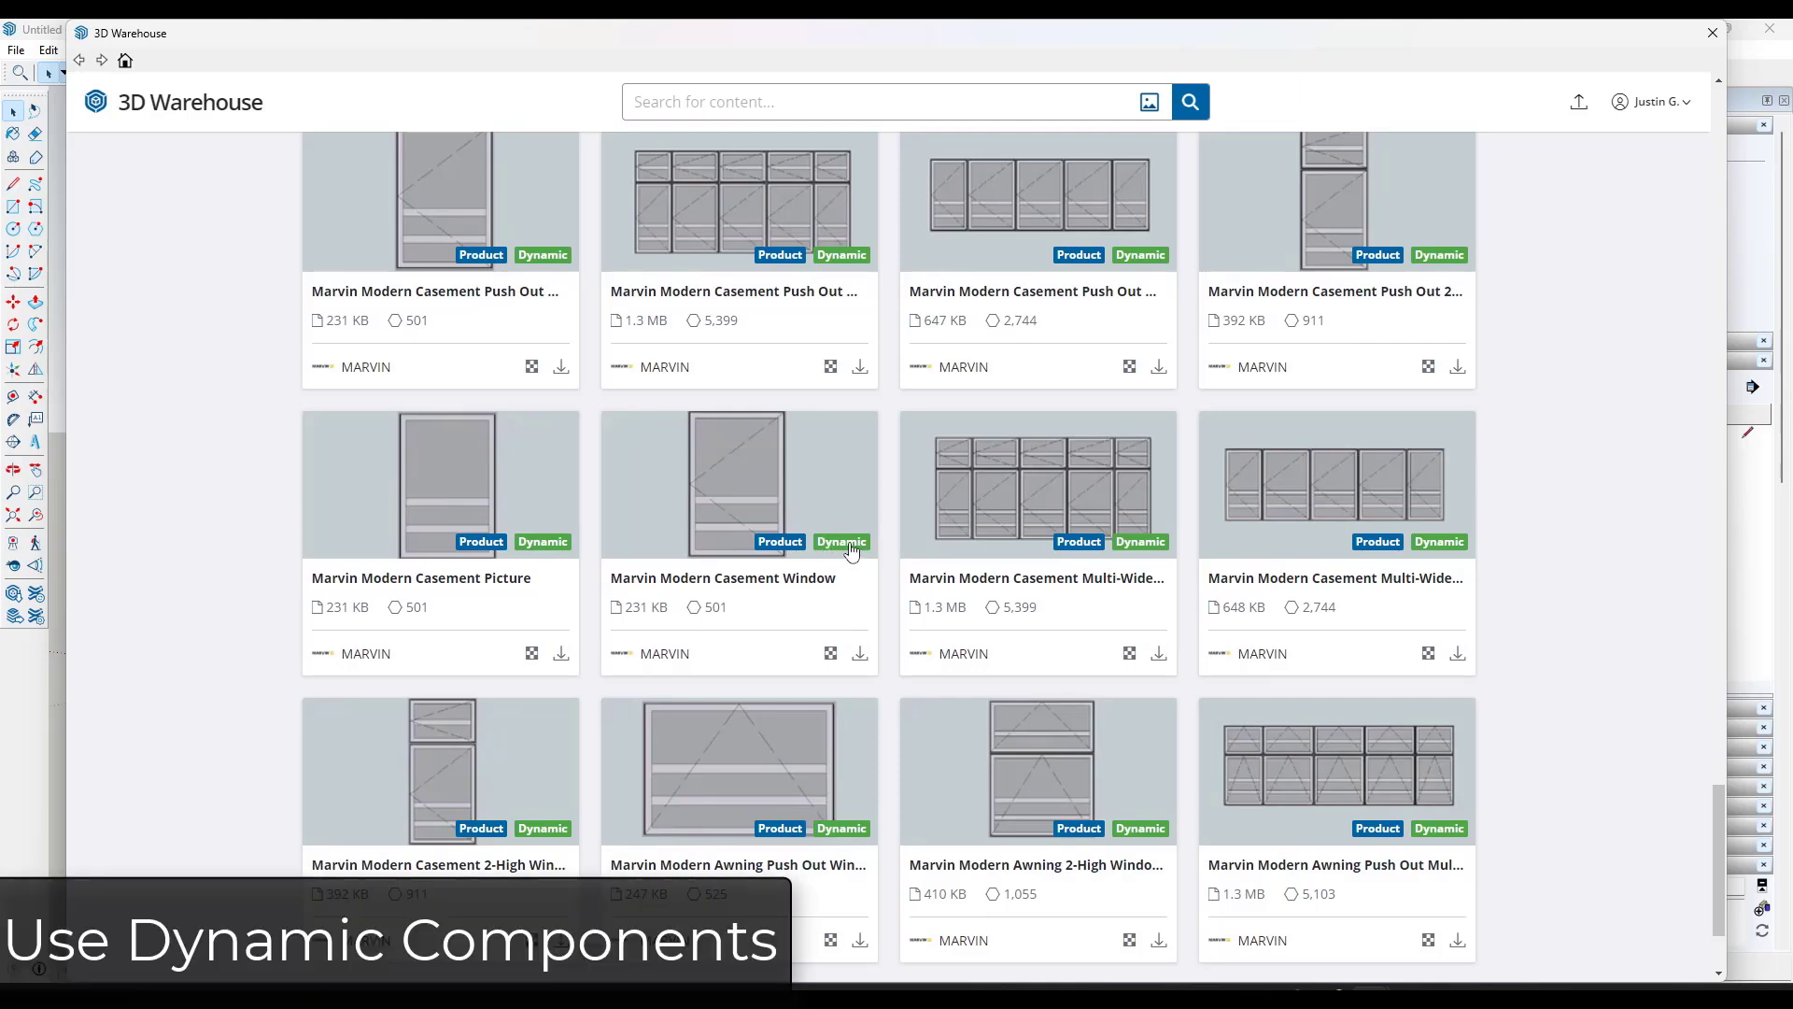
left_click(732, 490)
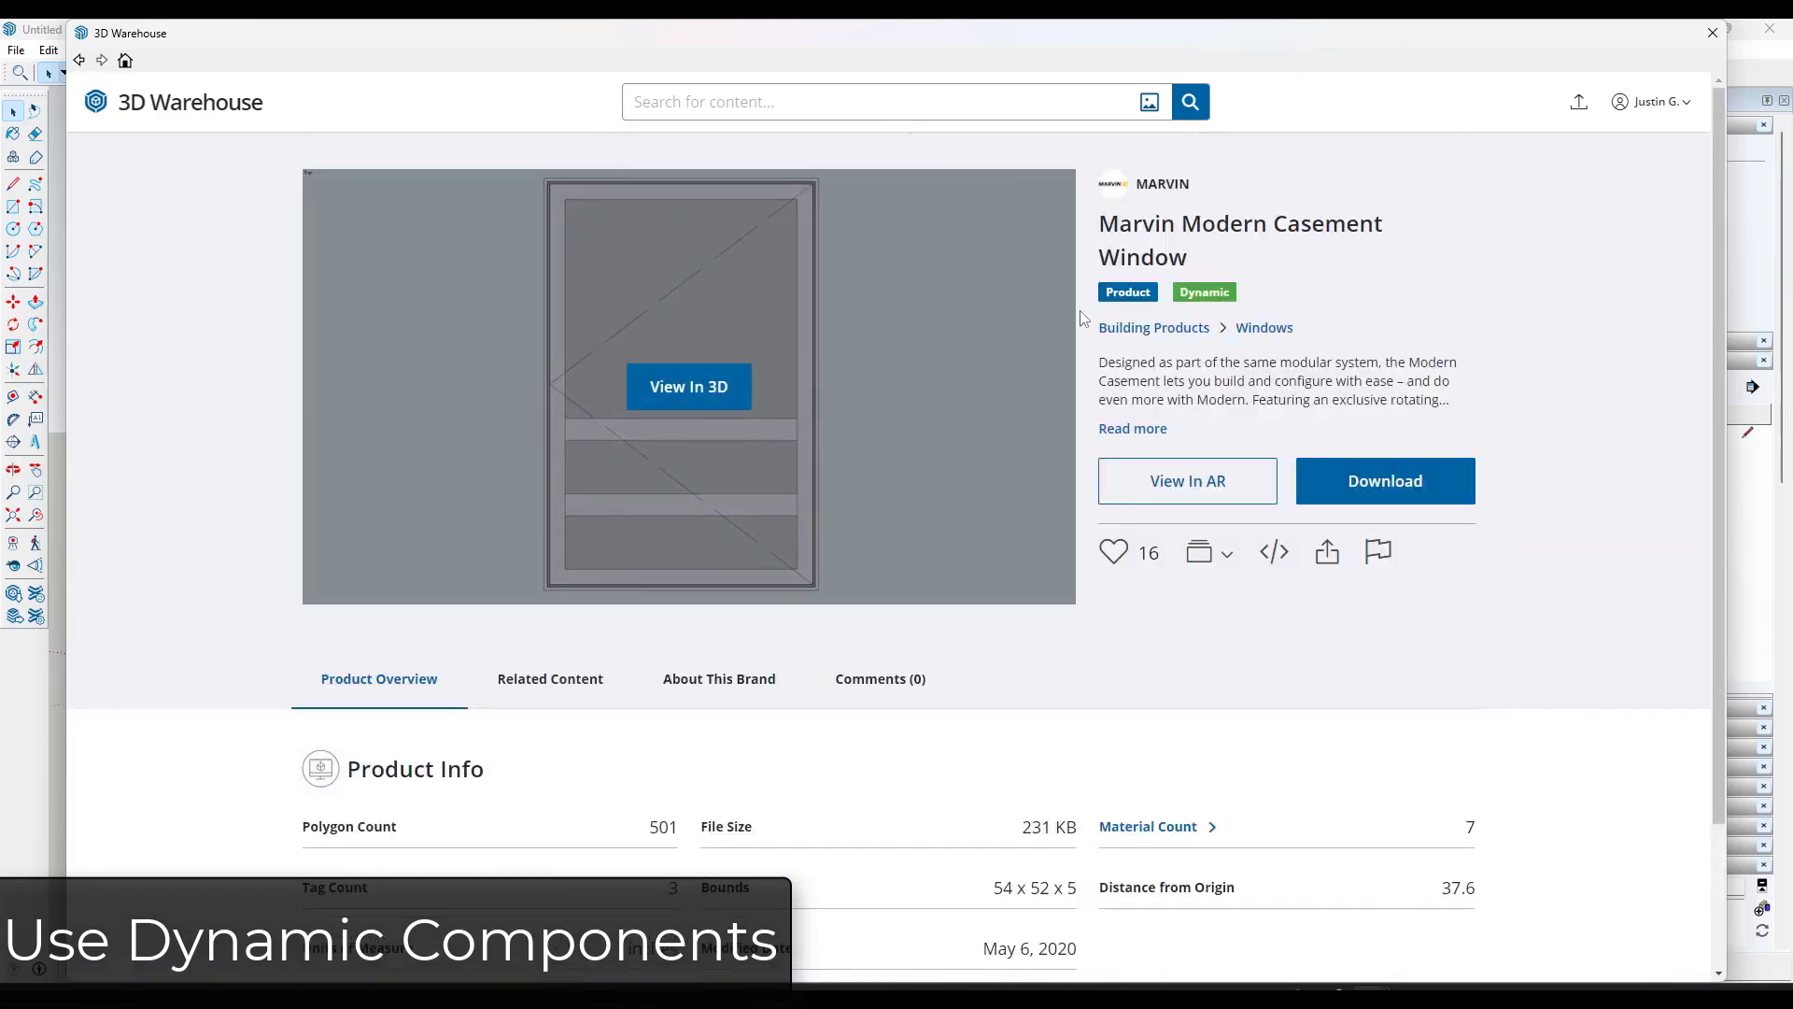
left_click(1425, 486)
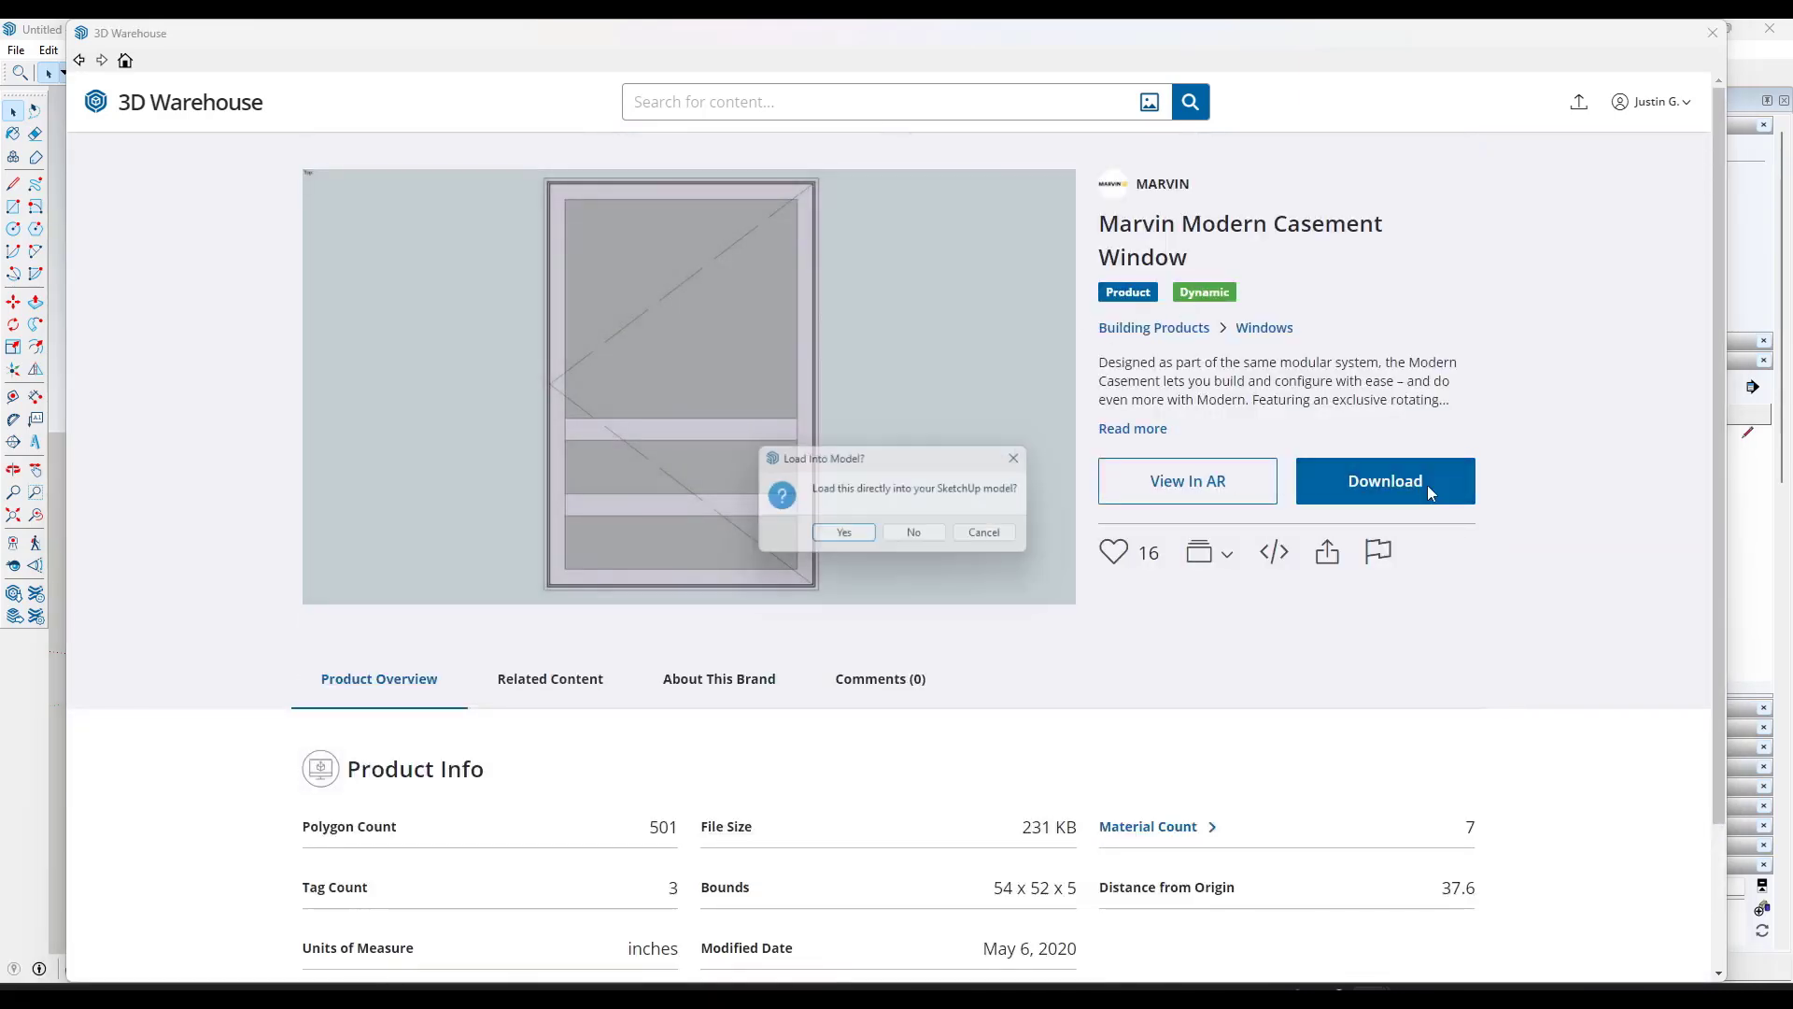
left_click(842, 533)
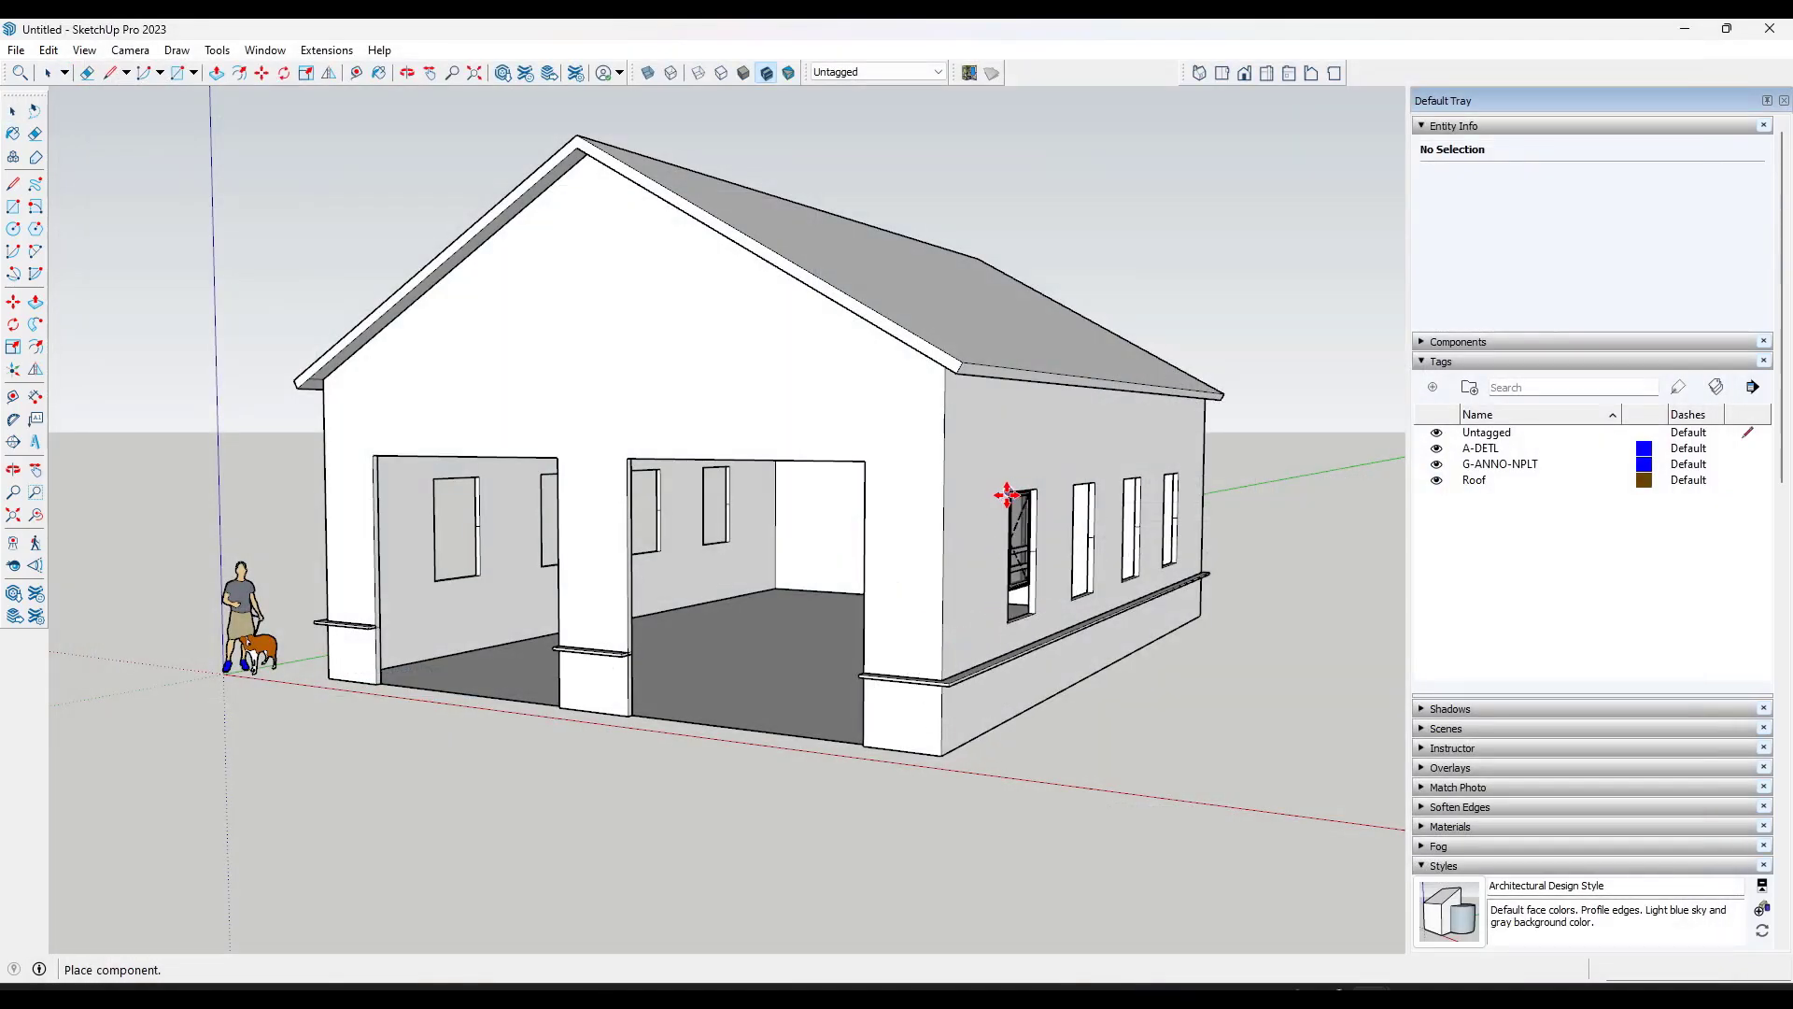
Step: Place the casement window at the upper corner of the side-wall opening nearest the garage front
scroll(1006, 495, "up", 6)
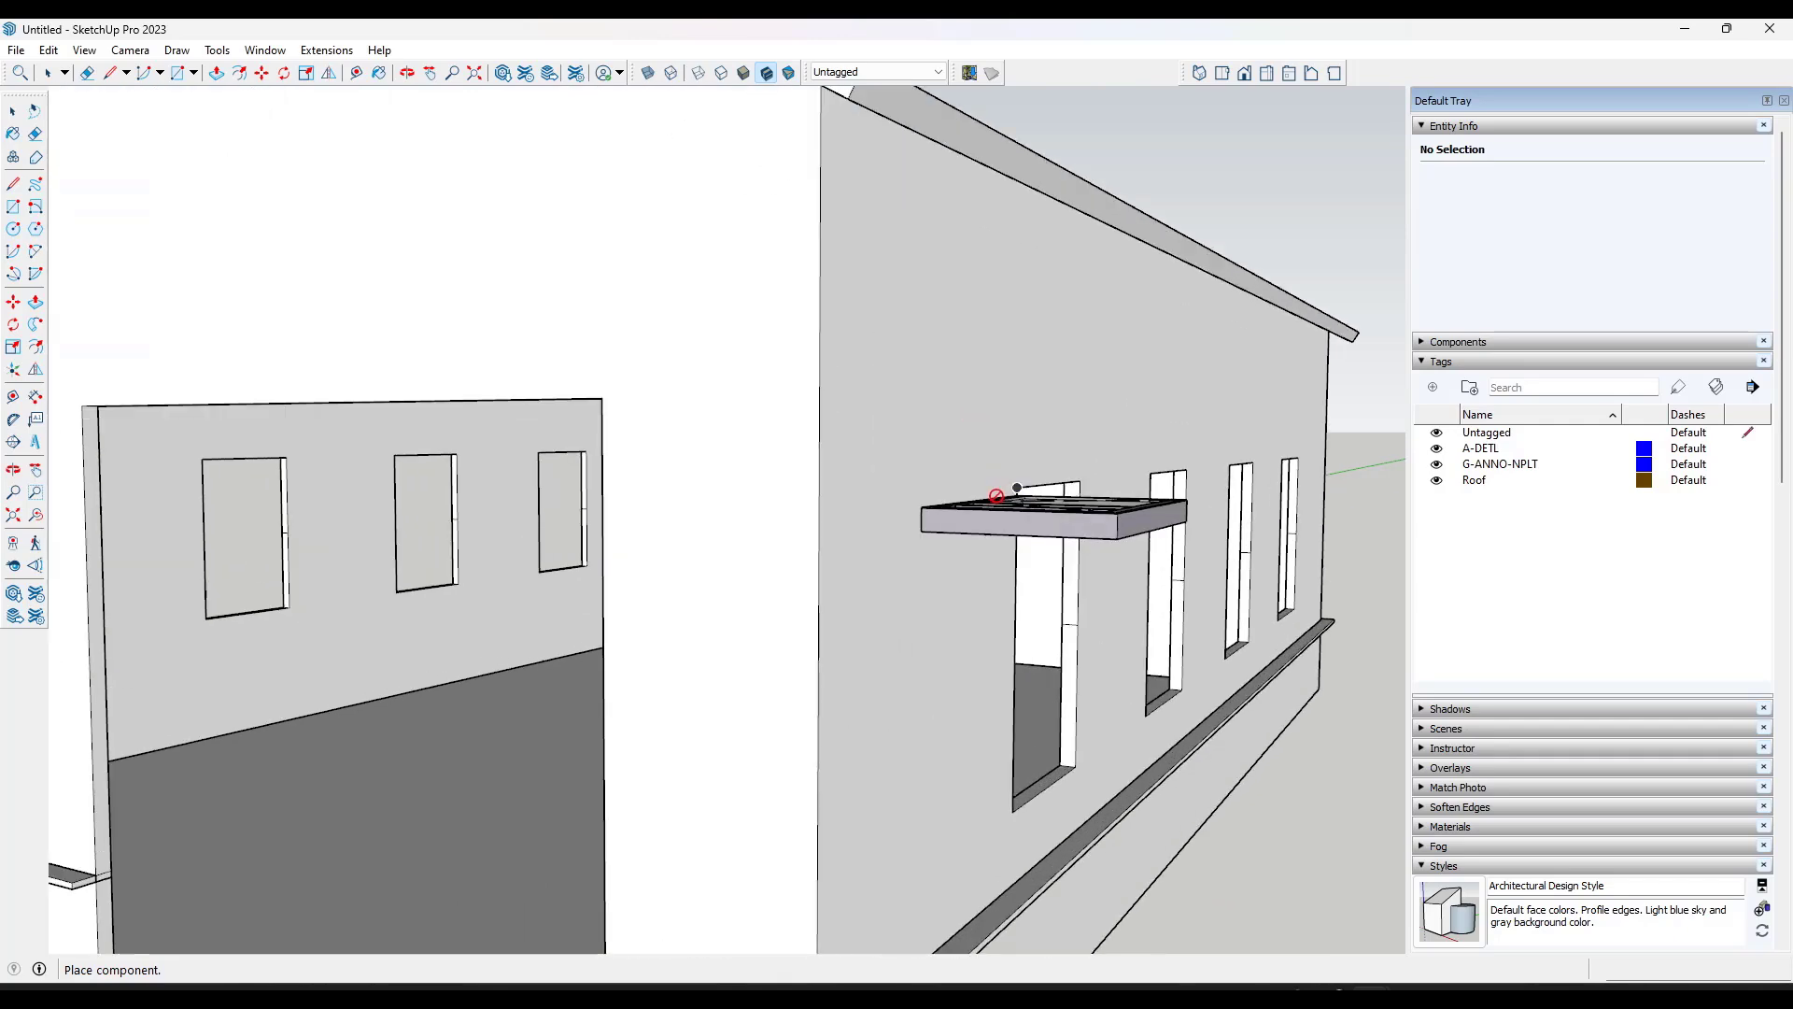
left_click(1024, 488)
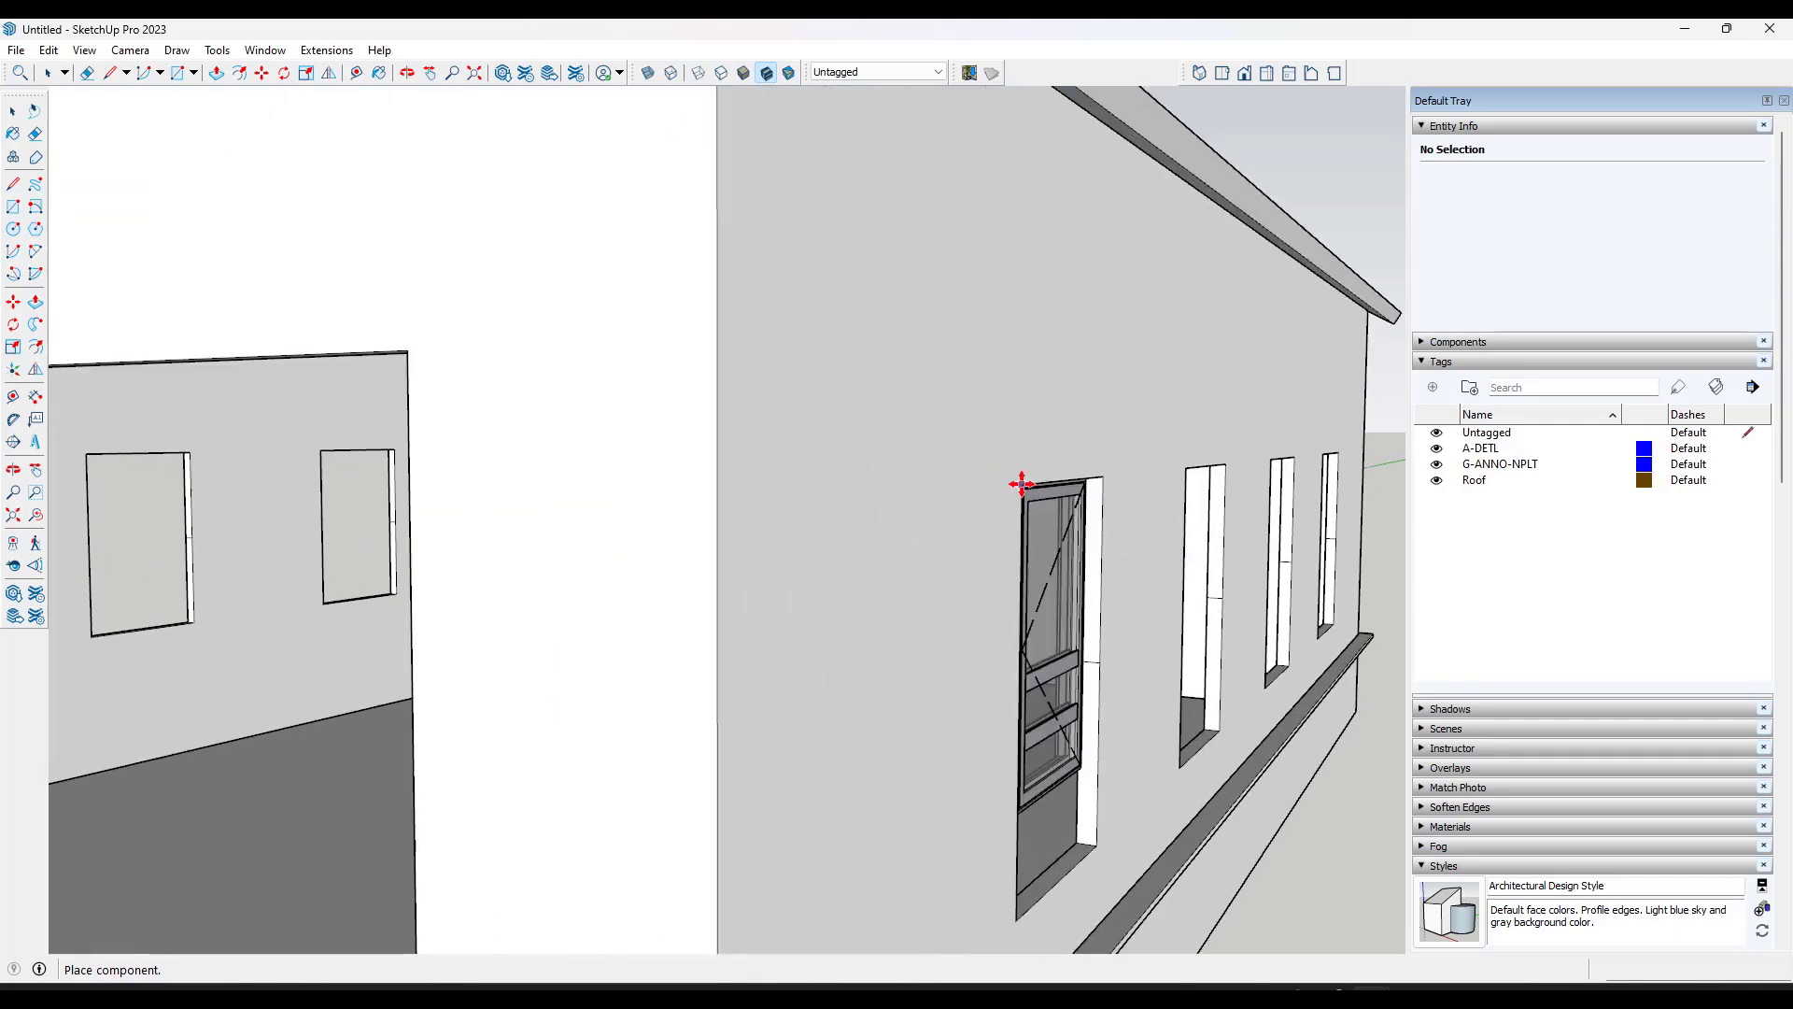
scroll(1074, 505, "down", 3)
middle_click_drag(1129, 520, 634, 554)
scroll(394, 540, "up", 5)
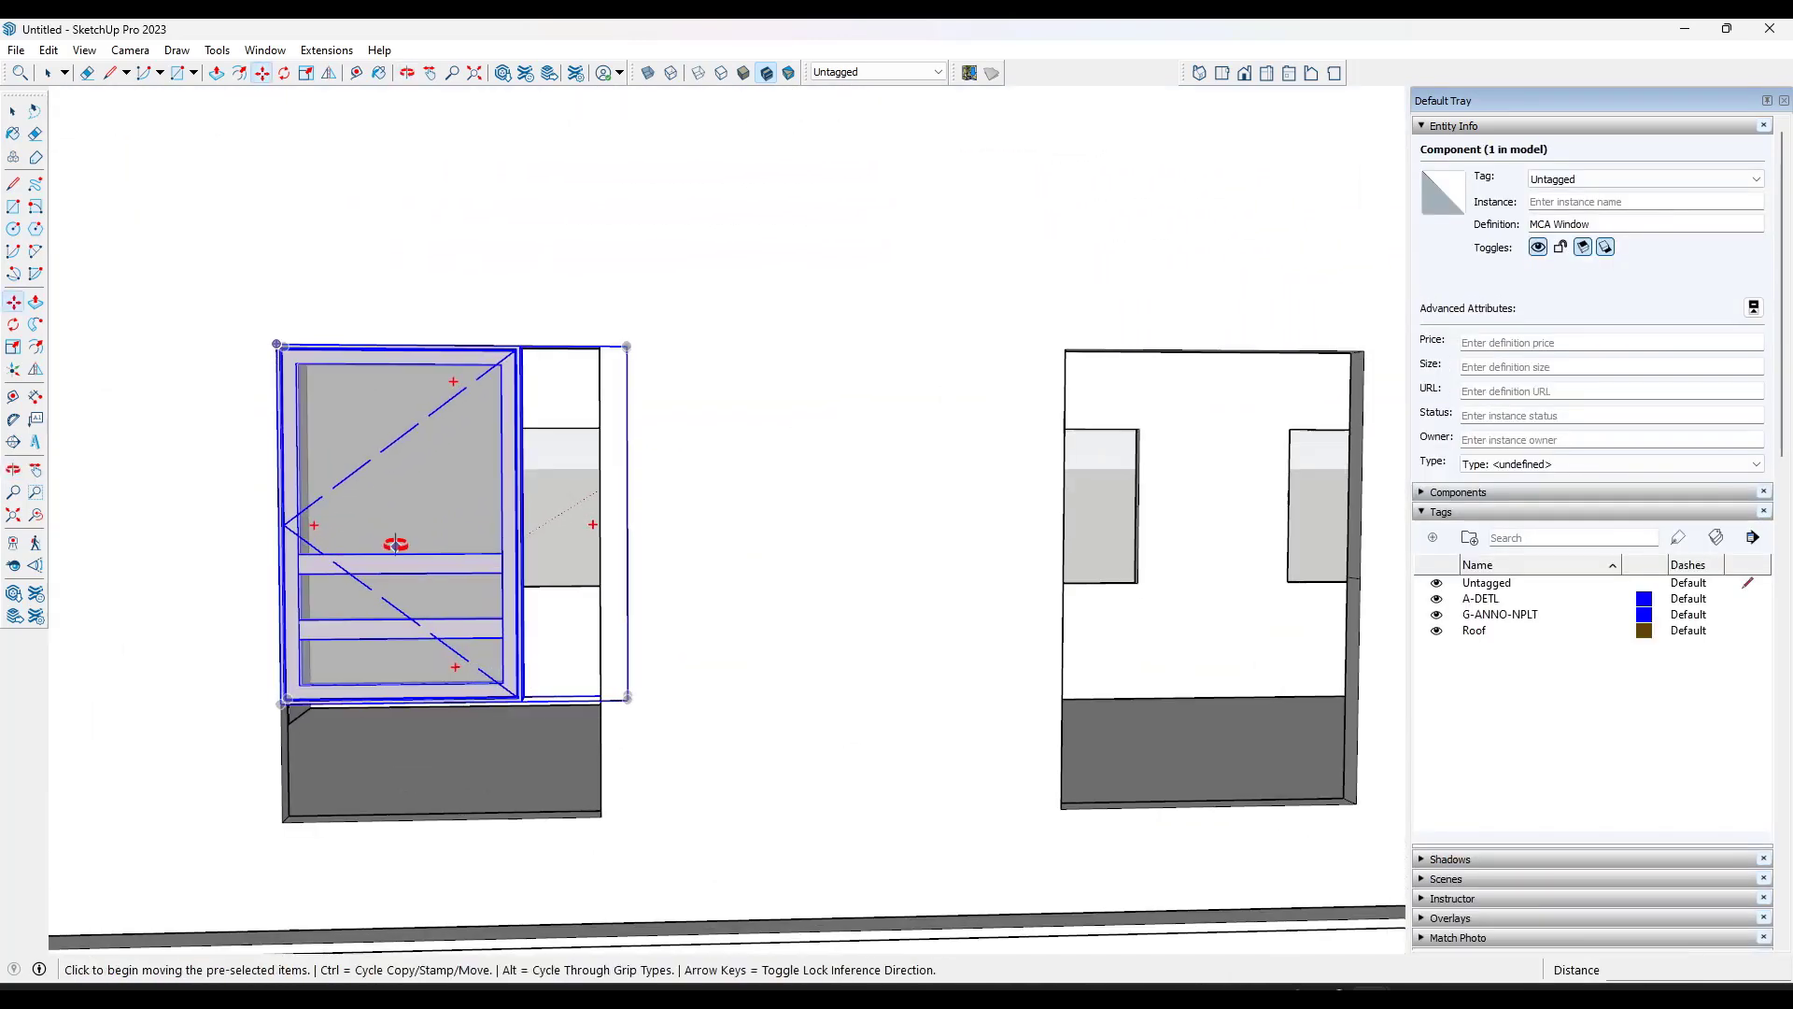
Step: Open the casement window's dynamic Component Options and set its width to 48"
key("space")
right_click(458, 476)
mouse_move(654, 555)
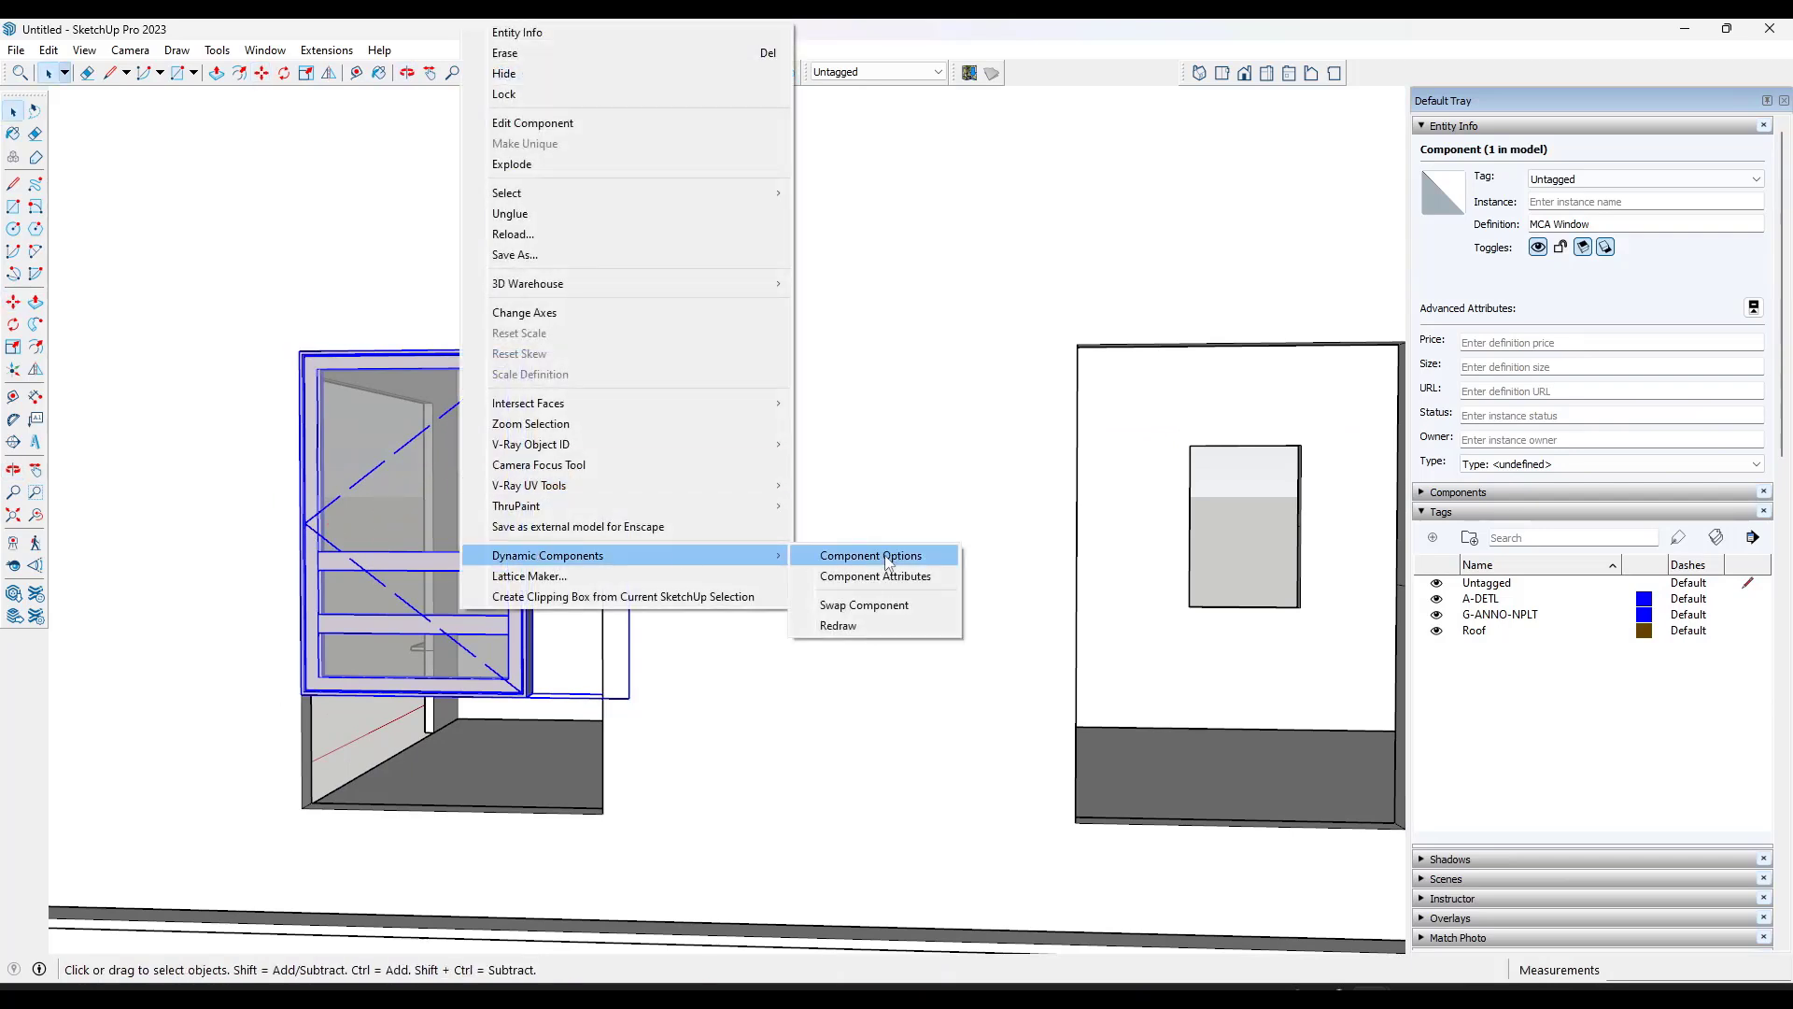
left_click(870, 555)
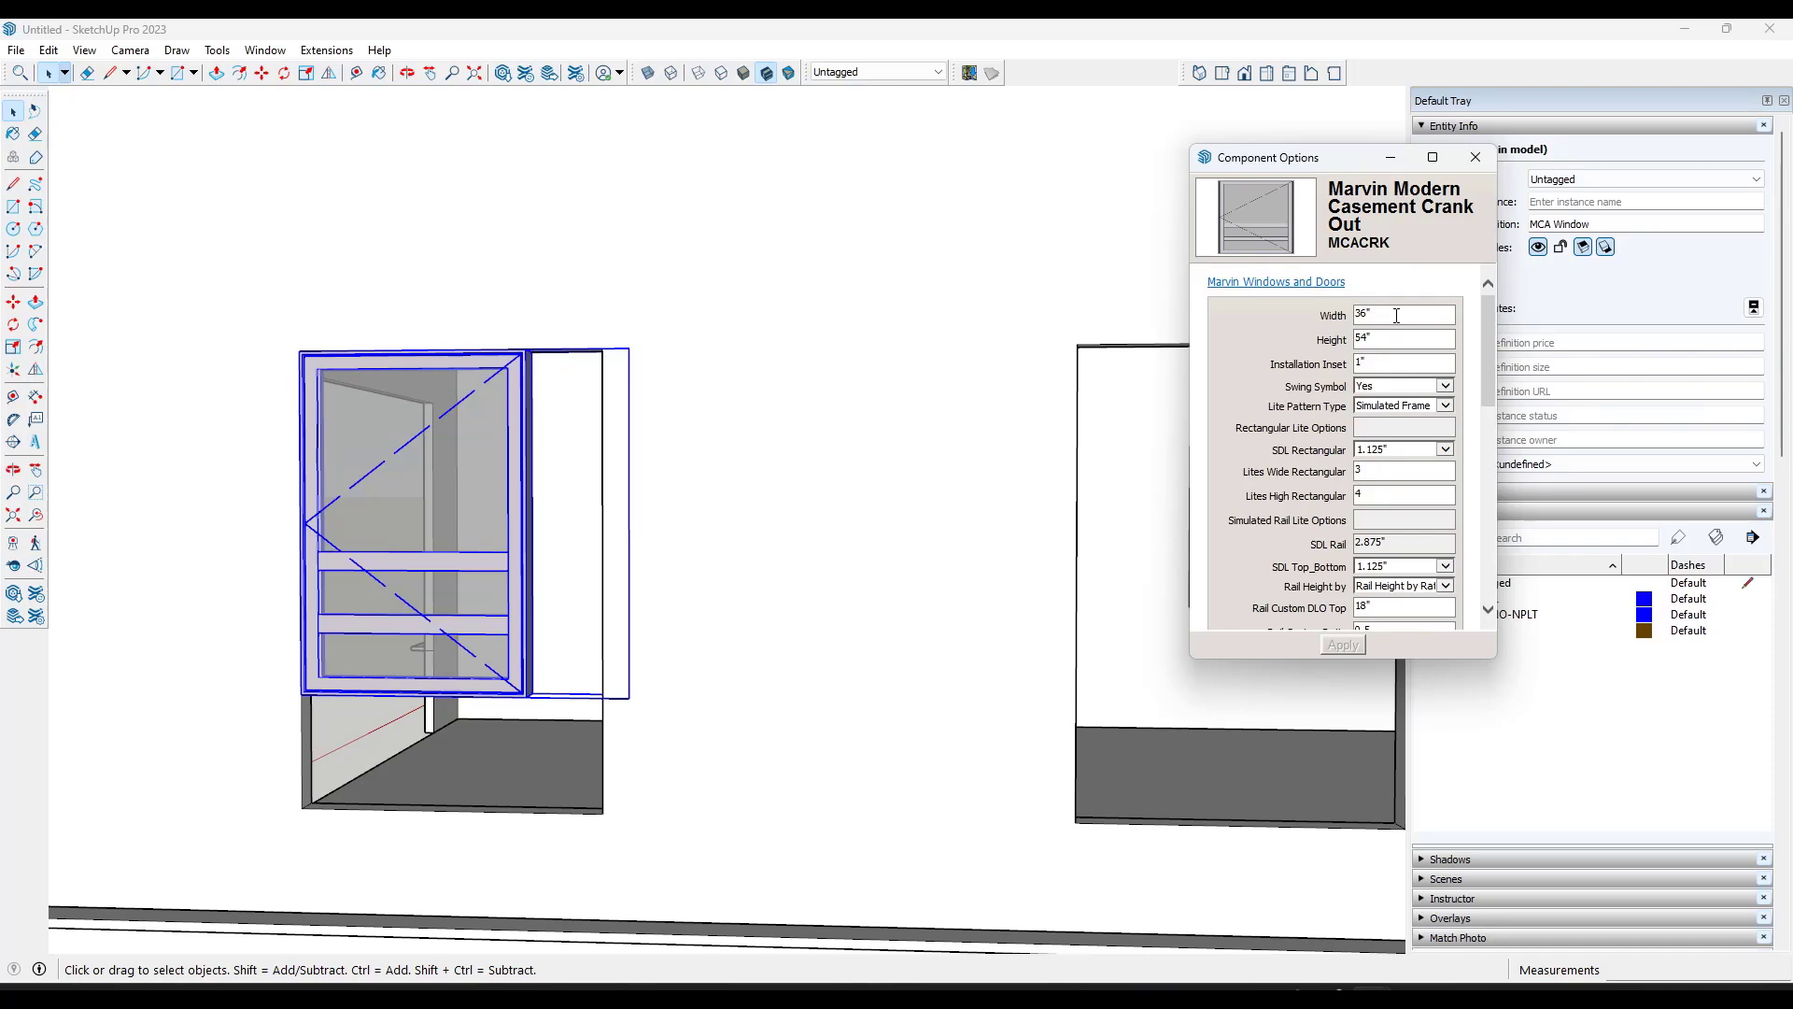
type("48")
key("Return")
middle_click_drag(795, 428, 1073, 480)
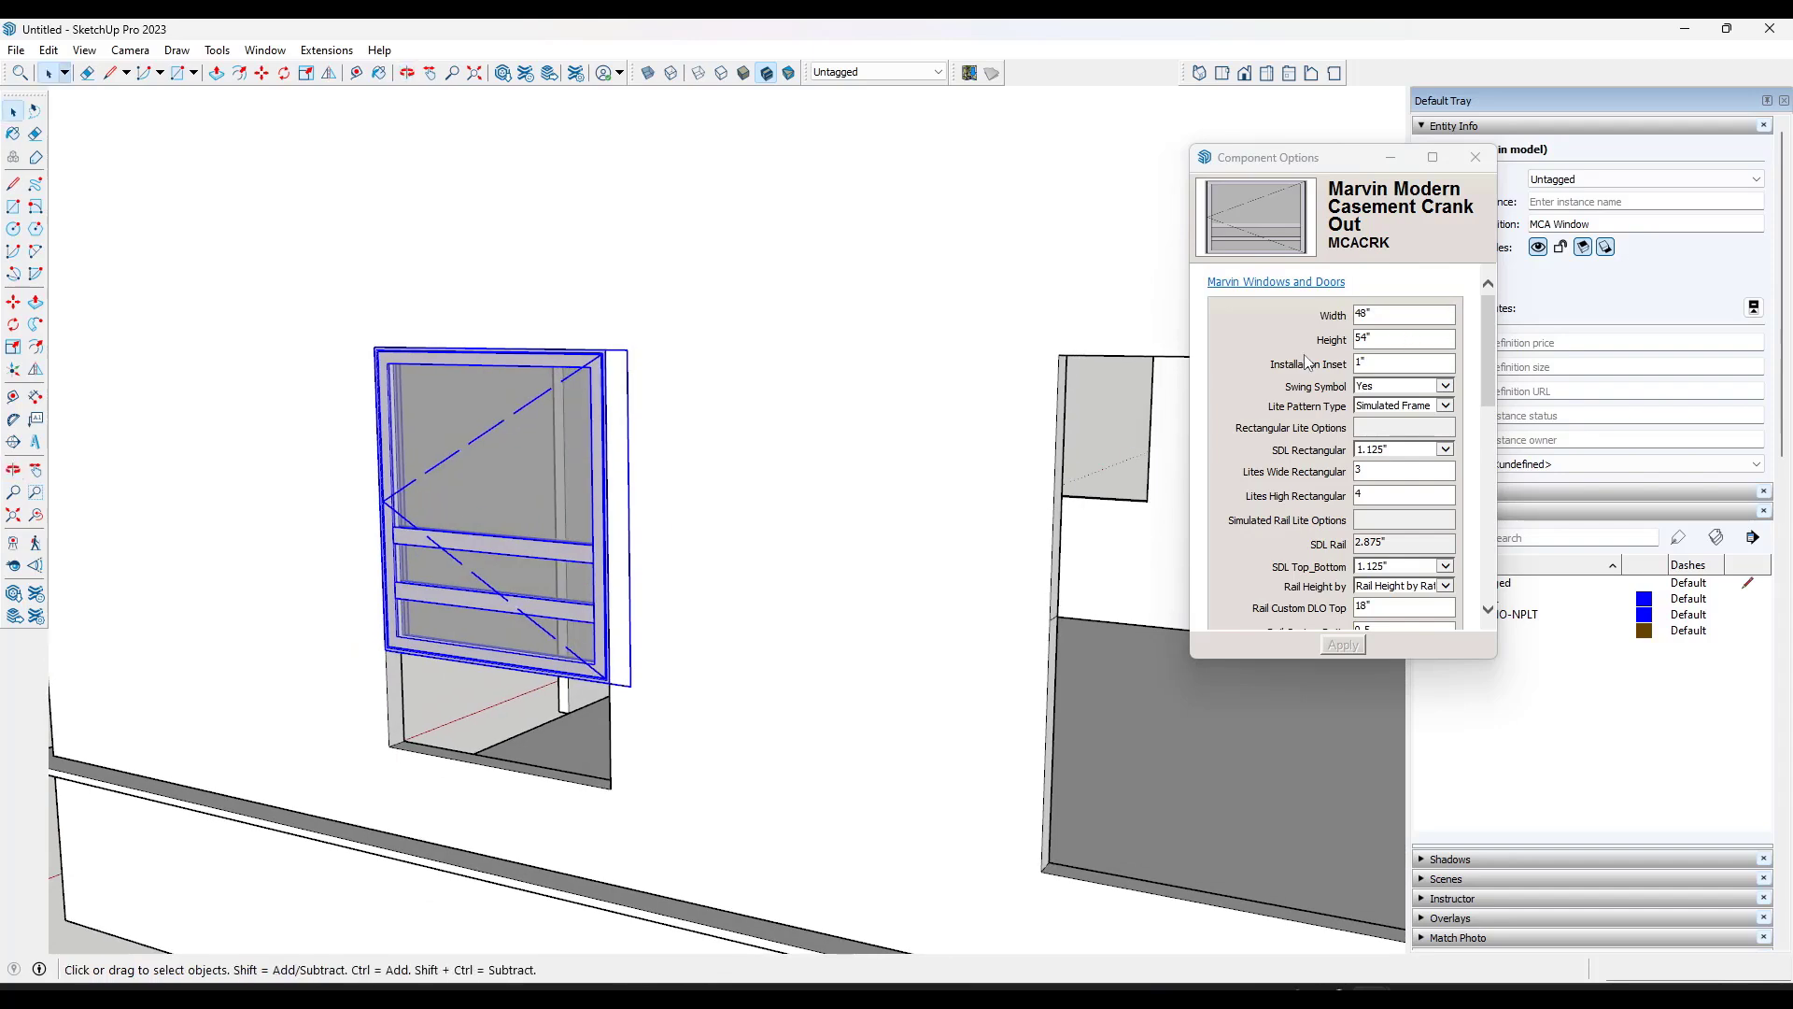
Step: Set the dynamic casement window's height to 72" so it fills the opening, and close its component options
left_click(1346, 341)
type("72")
key("Return")
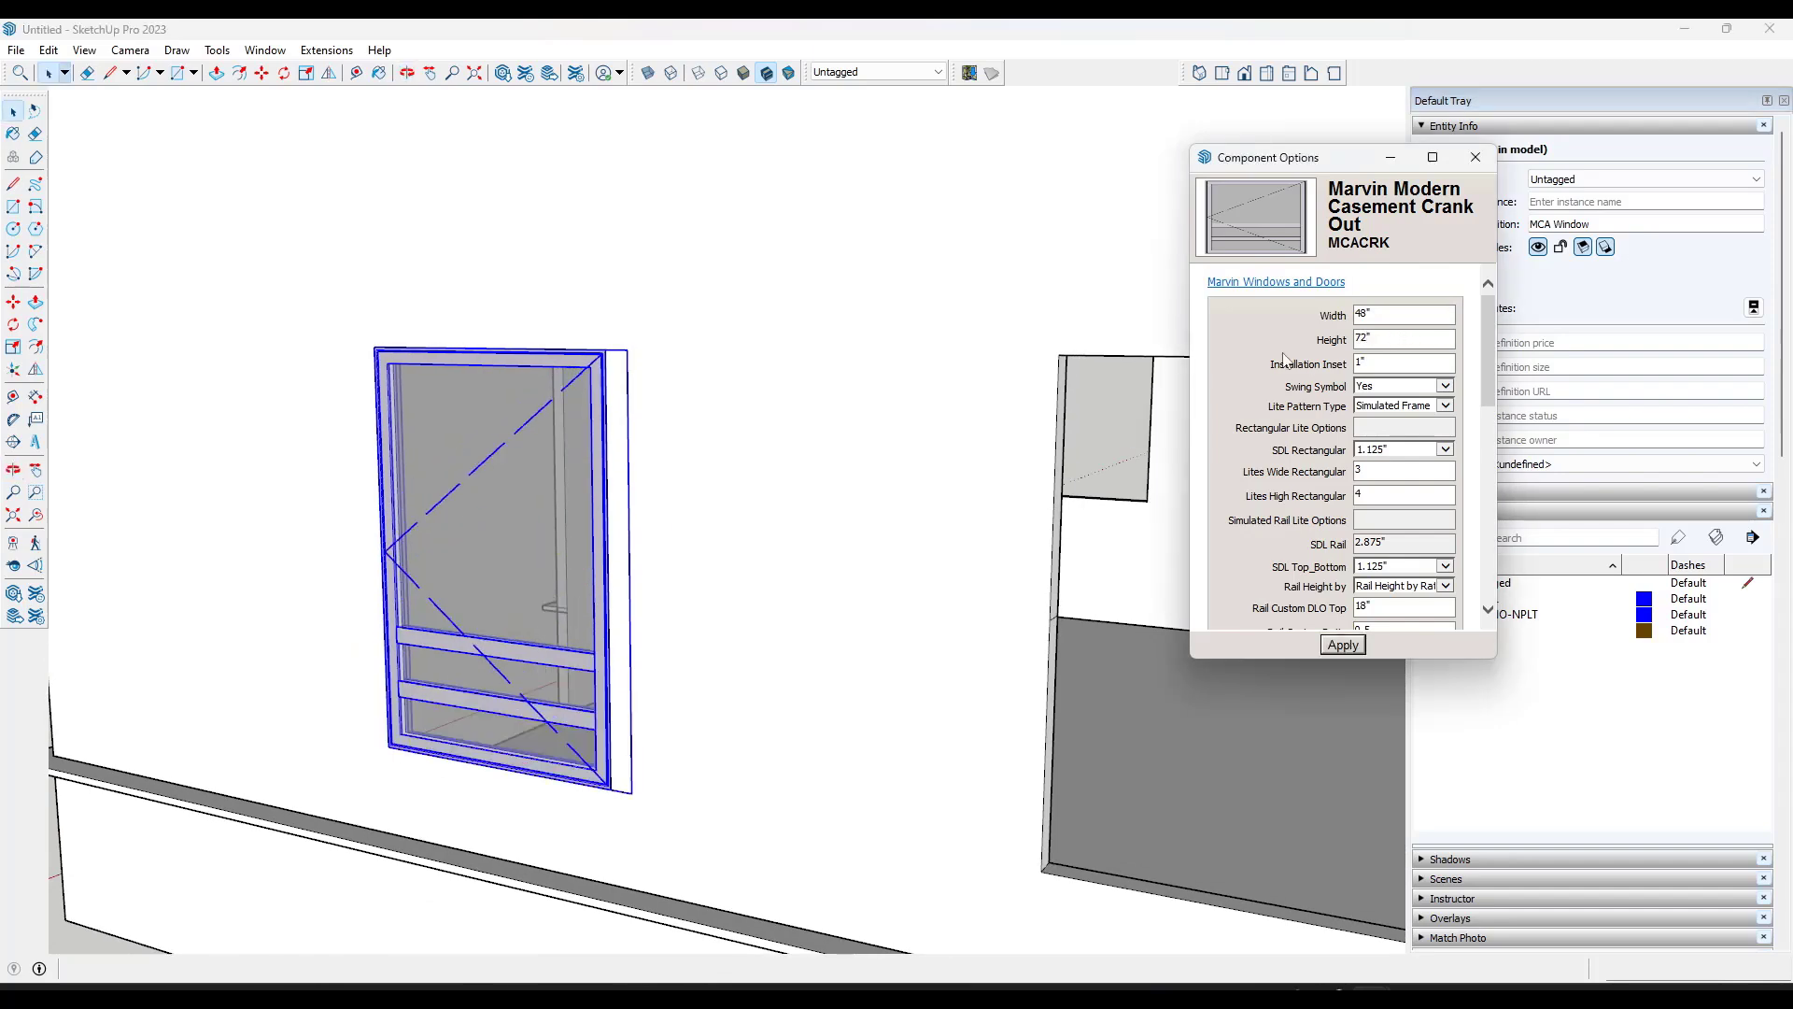
scroll(380, 480, "up", 2)
middle_click_drag(380, 480, 473, 452)
scroll(577, 590, "up", 1)
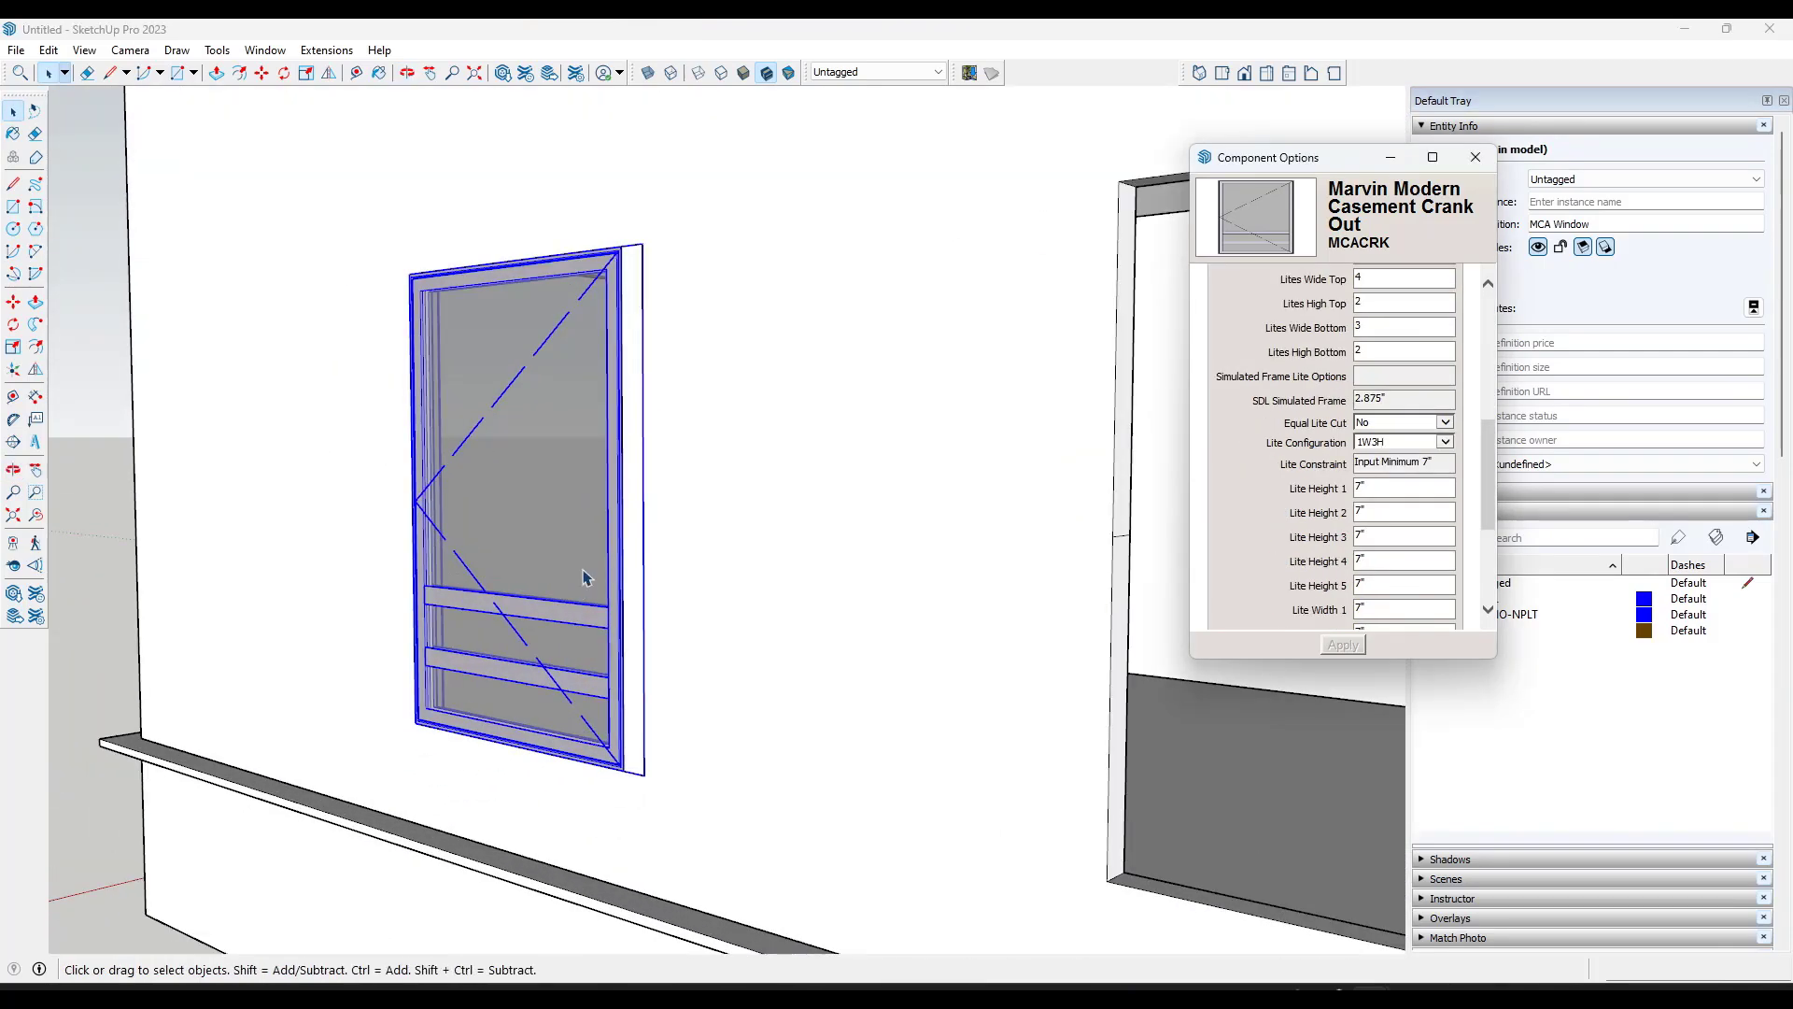
left_click(1476, 157)
Step: Copy the casement window from its upper corner into the next side-wall openings one opening at a time
middle_click_drag(853, 404, 727, 445)
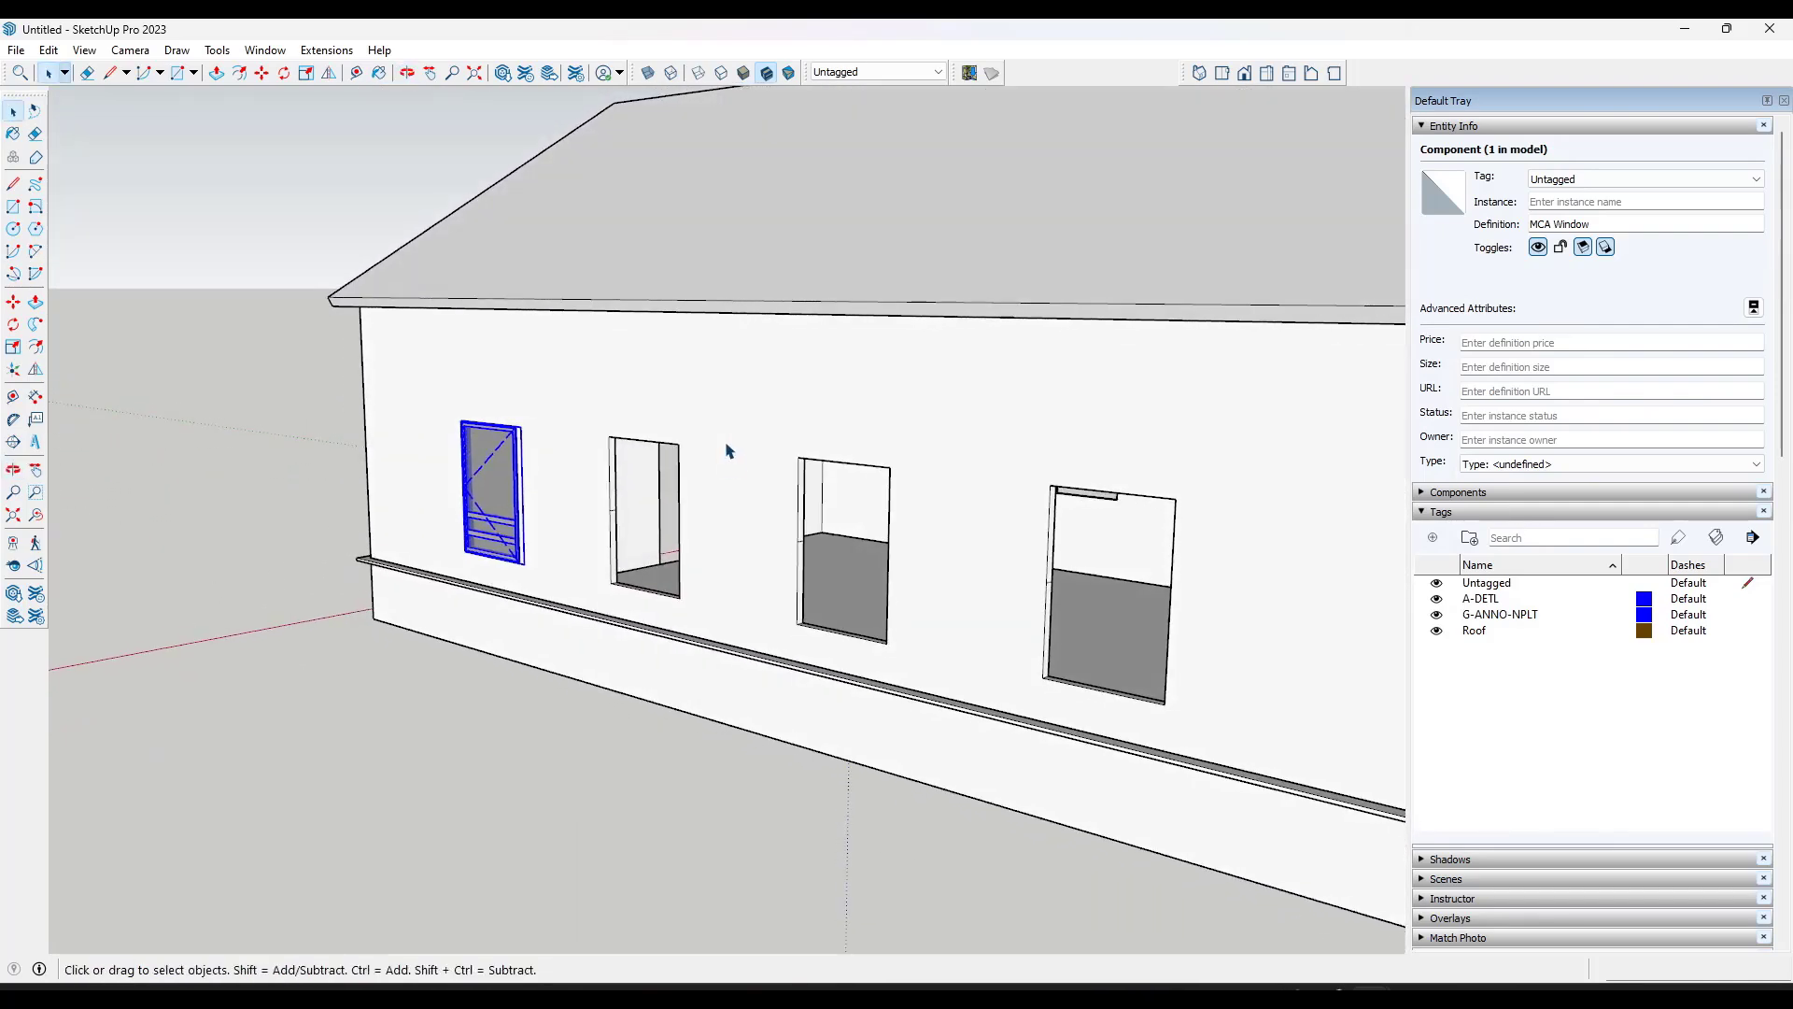
key("m")
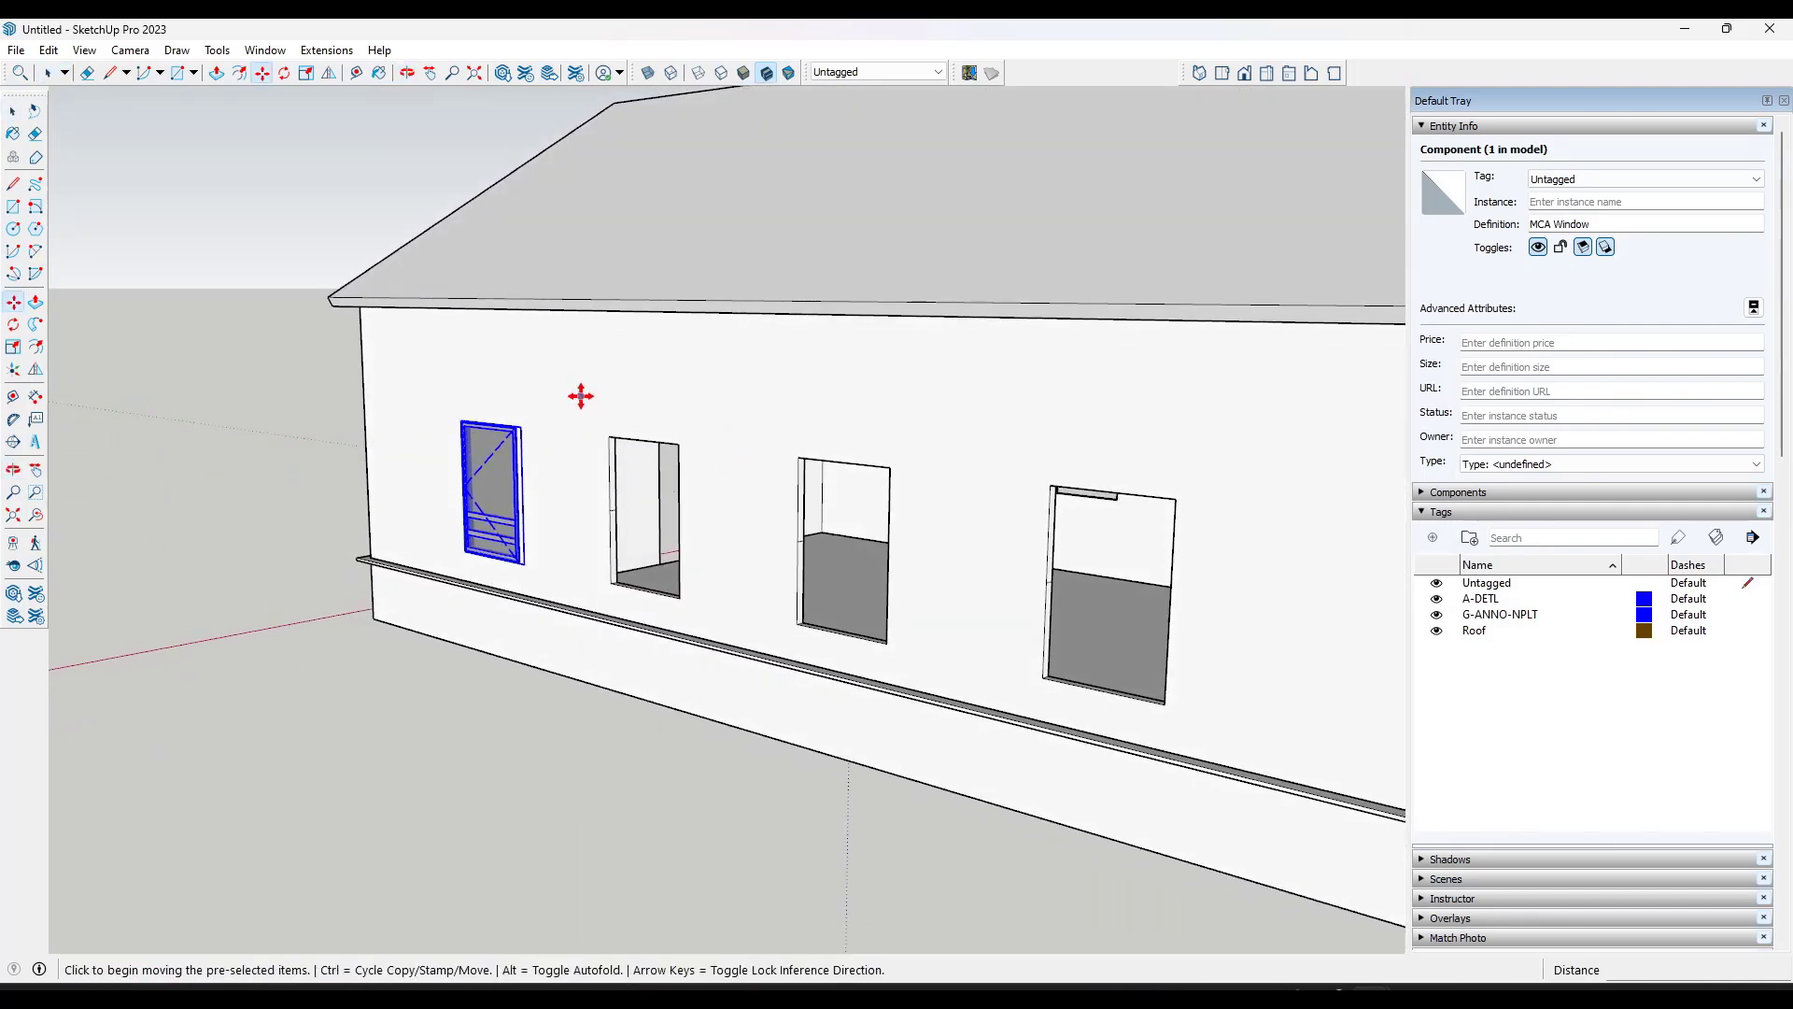
scroll(443, 402, "up", 2)
left_click(468, 423)
key("ctrl")
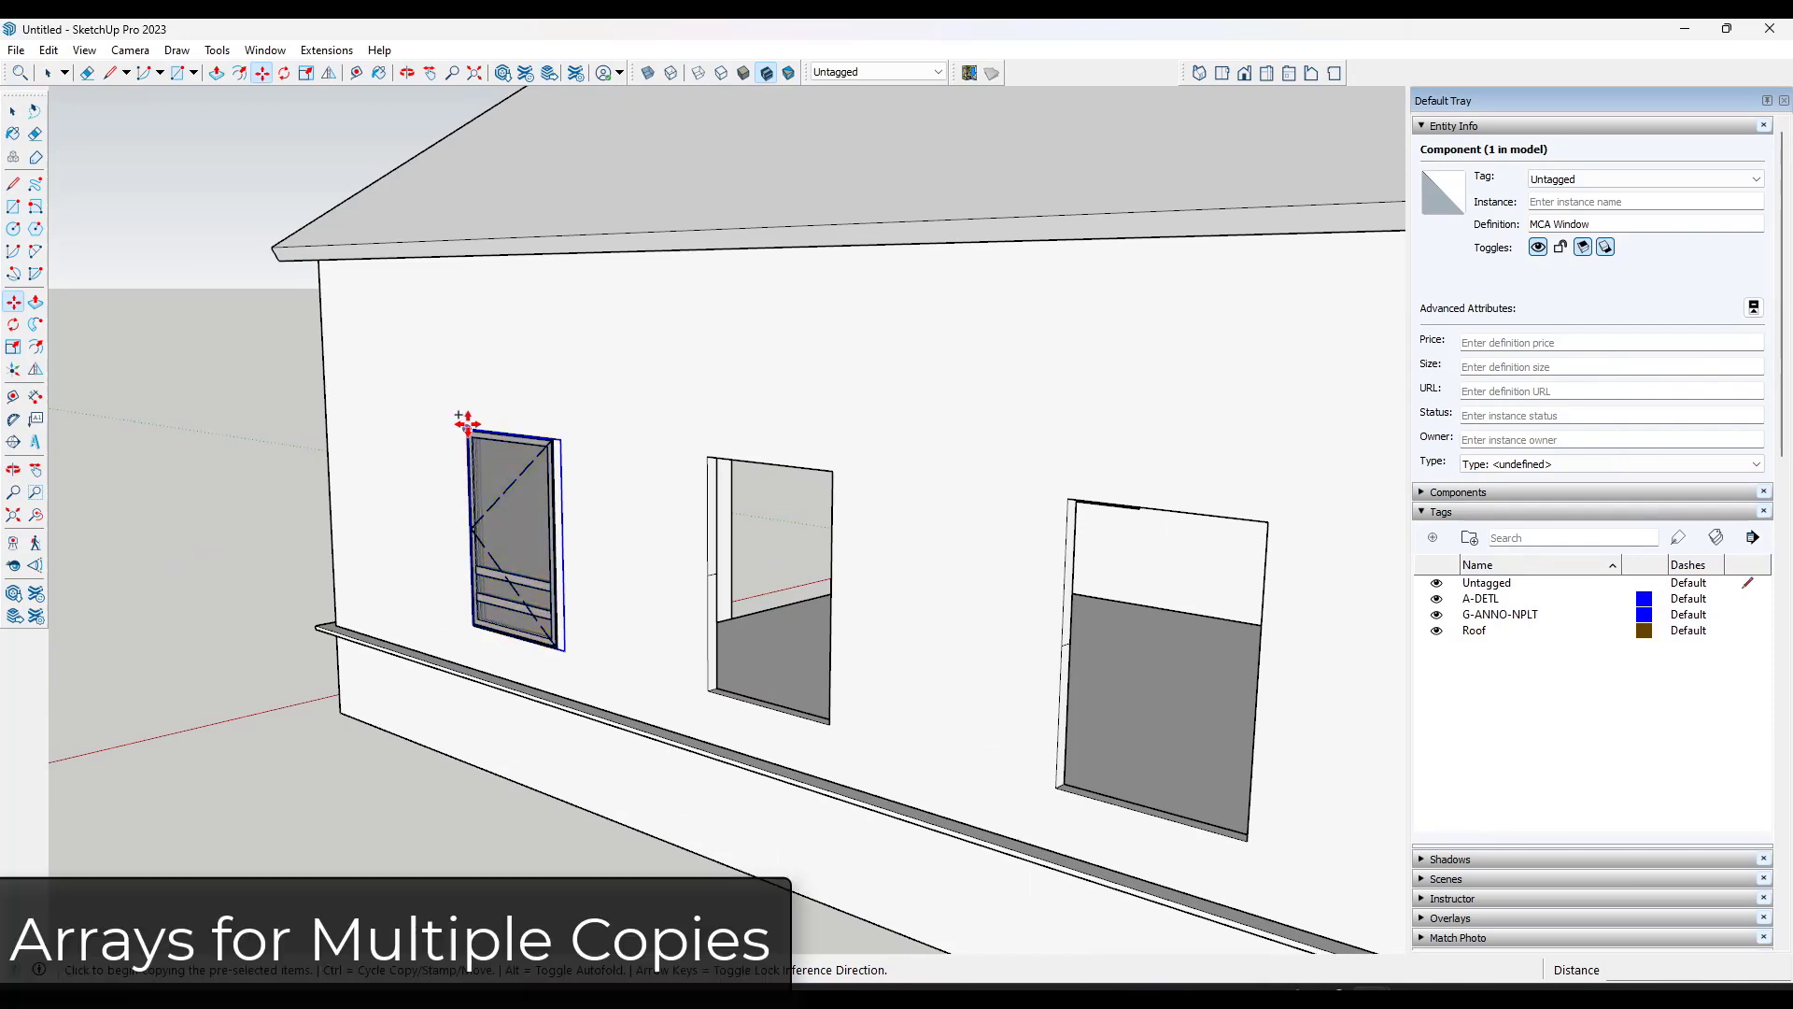
left_click(709, 456)
left_click(710, 457)
left_click(1069, 498)
scroll(934, 481, "down", 2)
middle_click_drag(934, 481, 791, 466, "shift")
key("ctrl")
left_click(791, 466)
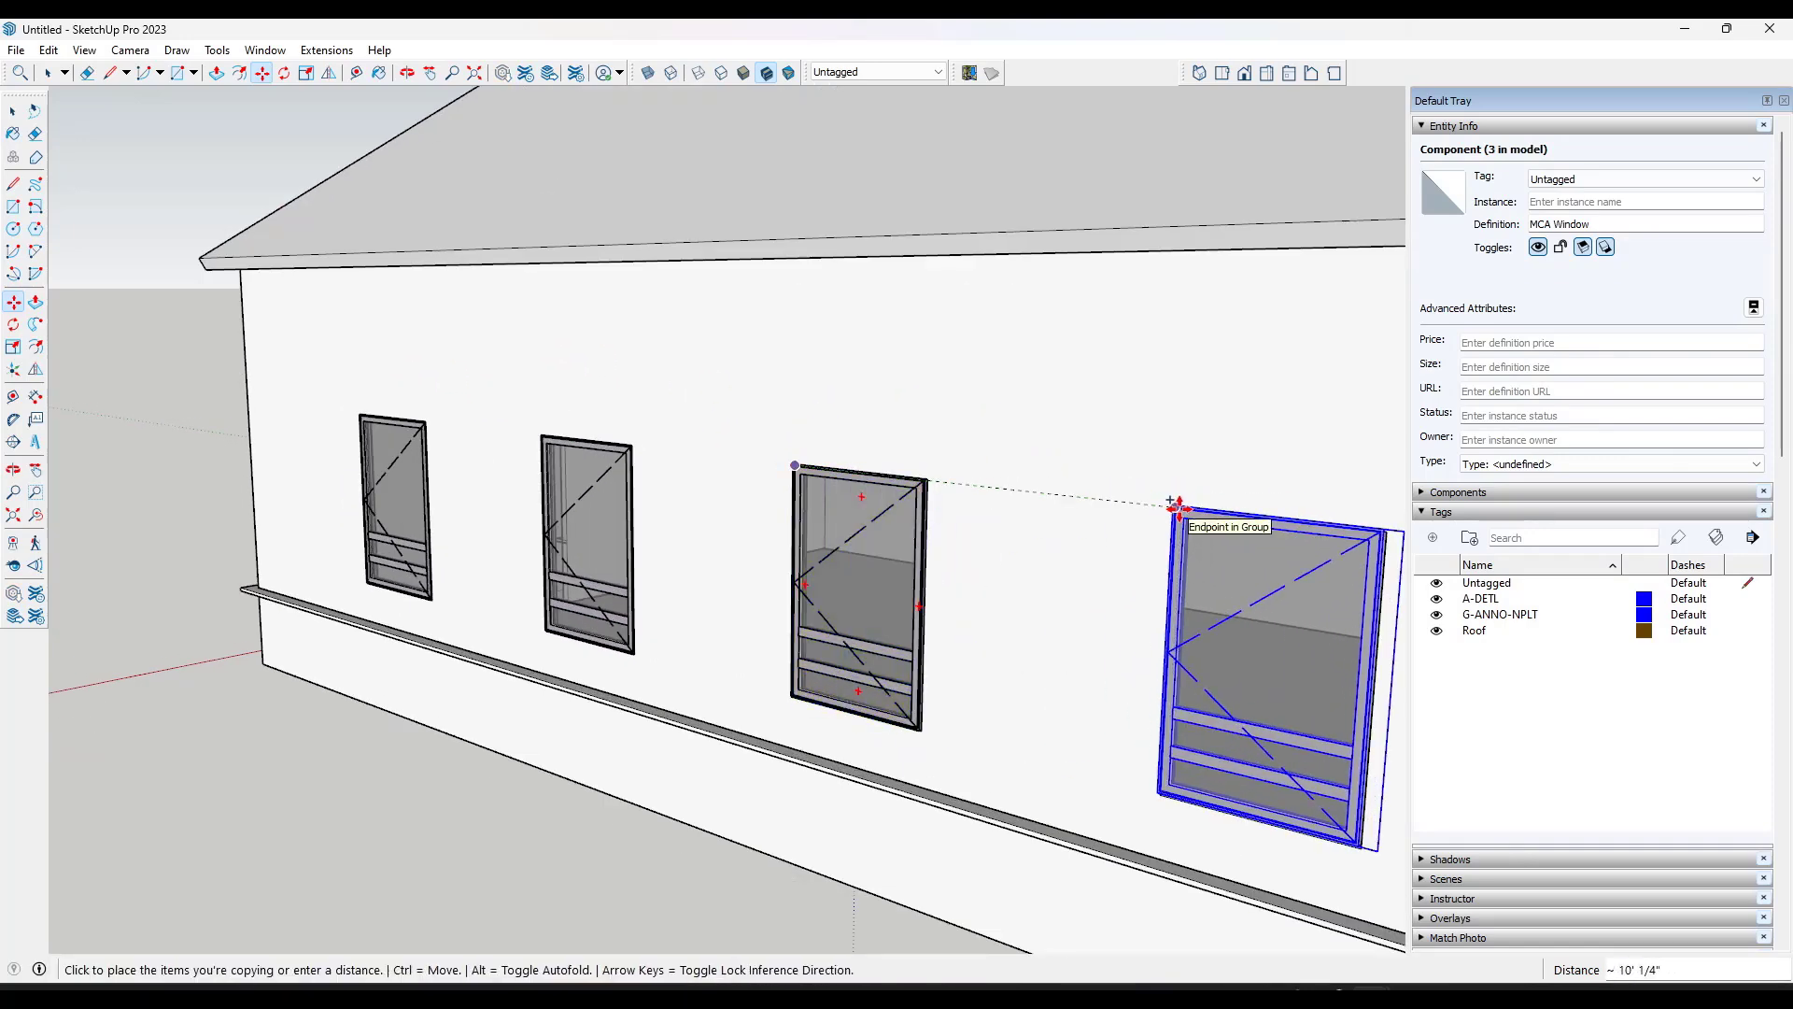
Step: Cancel the pending copy and delete the individually copied windows from the second and third side-wall openings
key("space")
key("Delete")
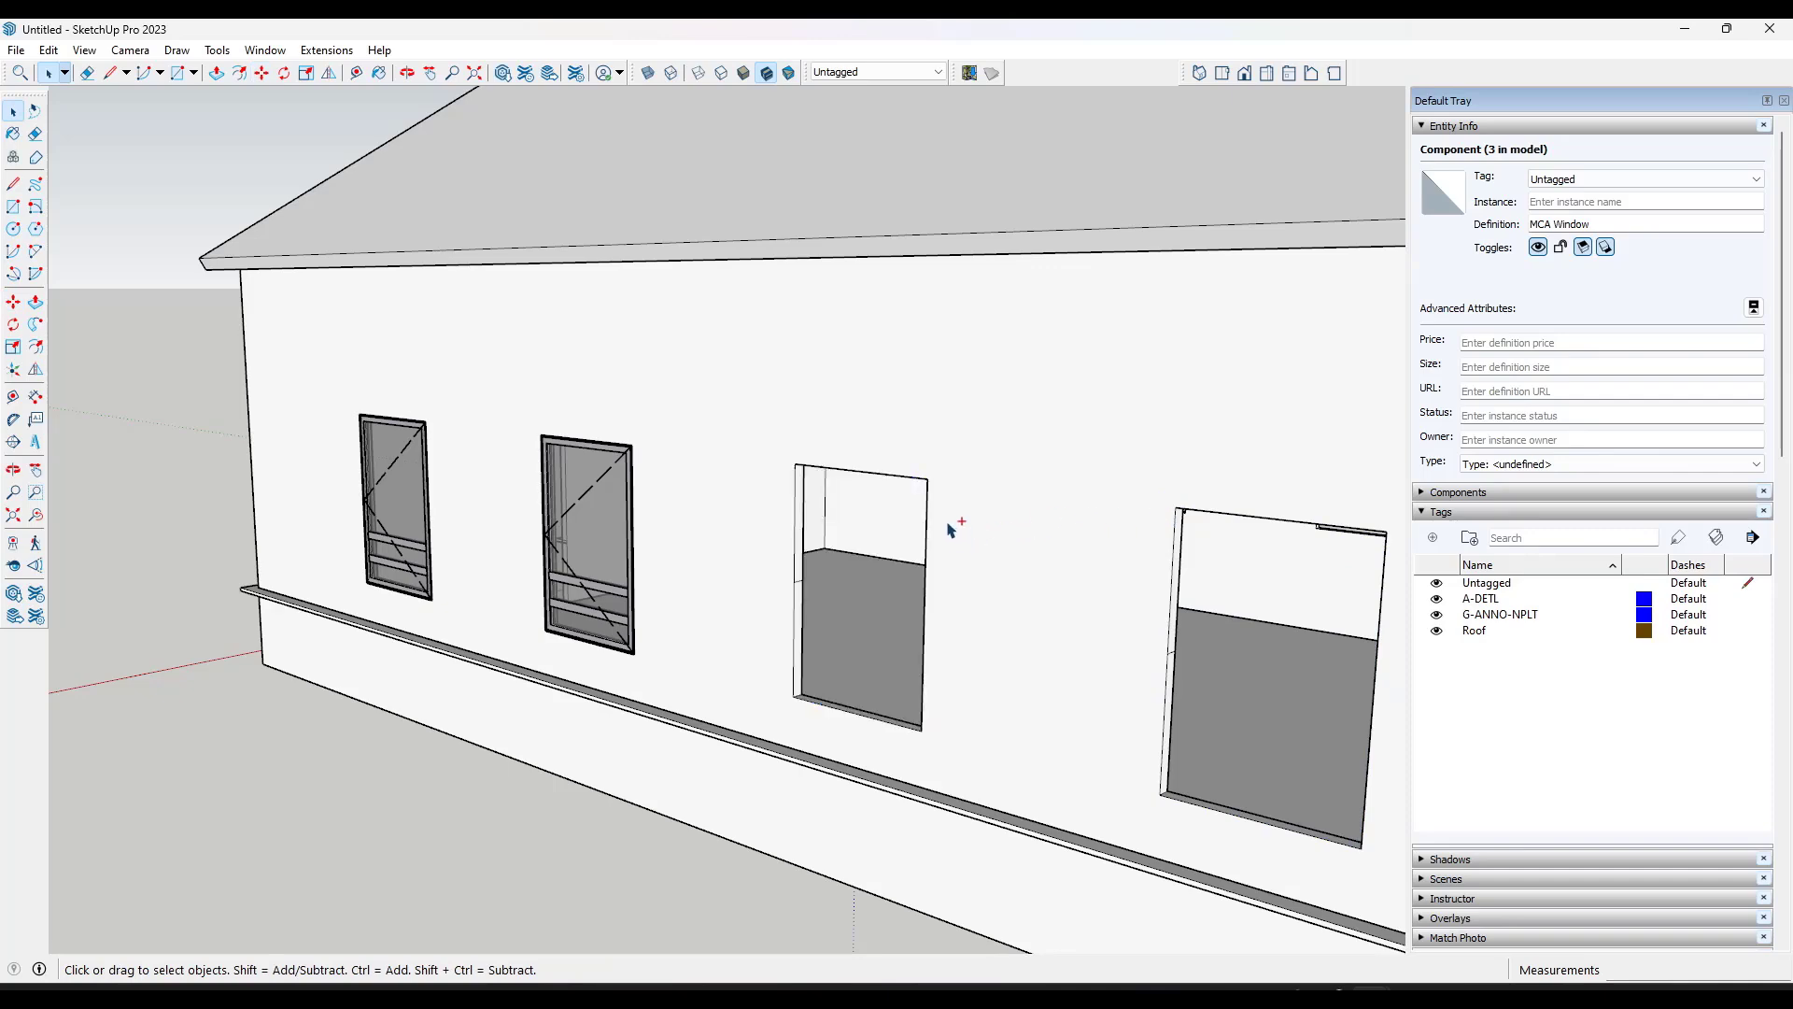
left_click(603, 490)
key("Delete")
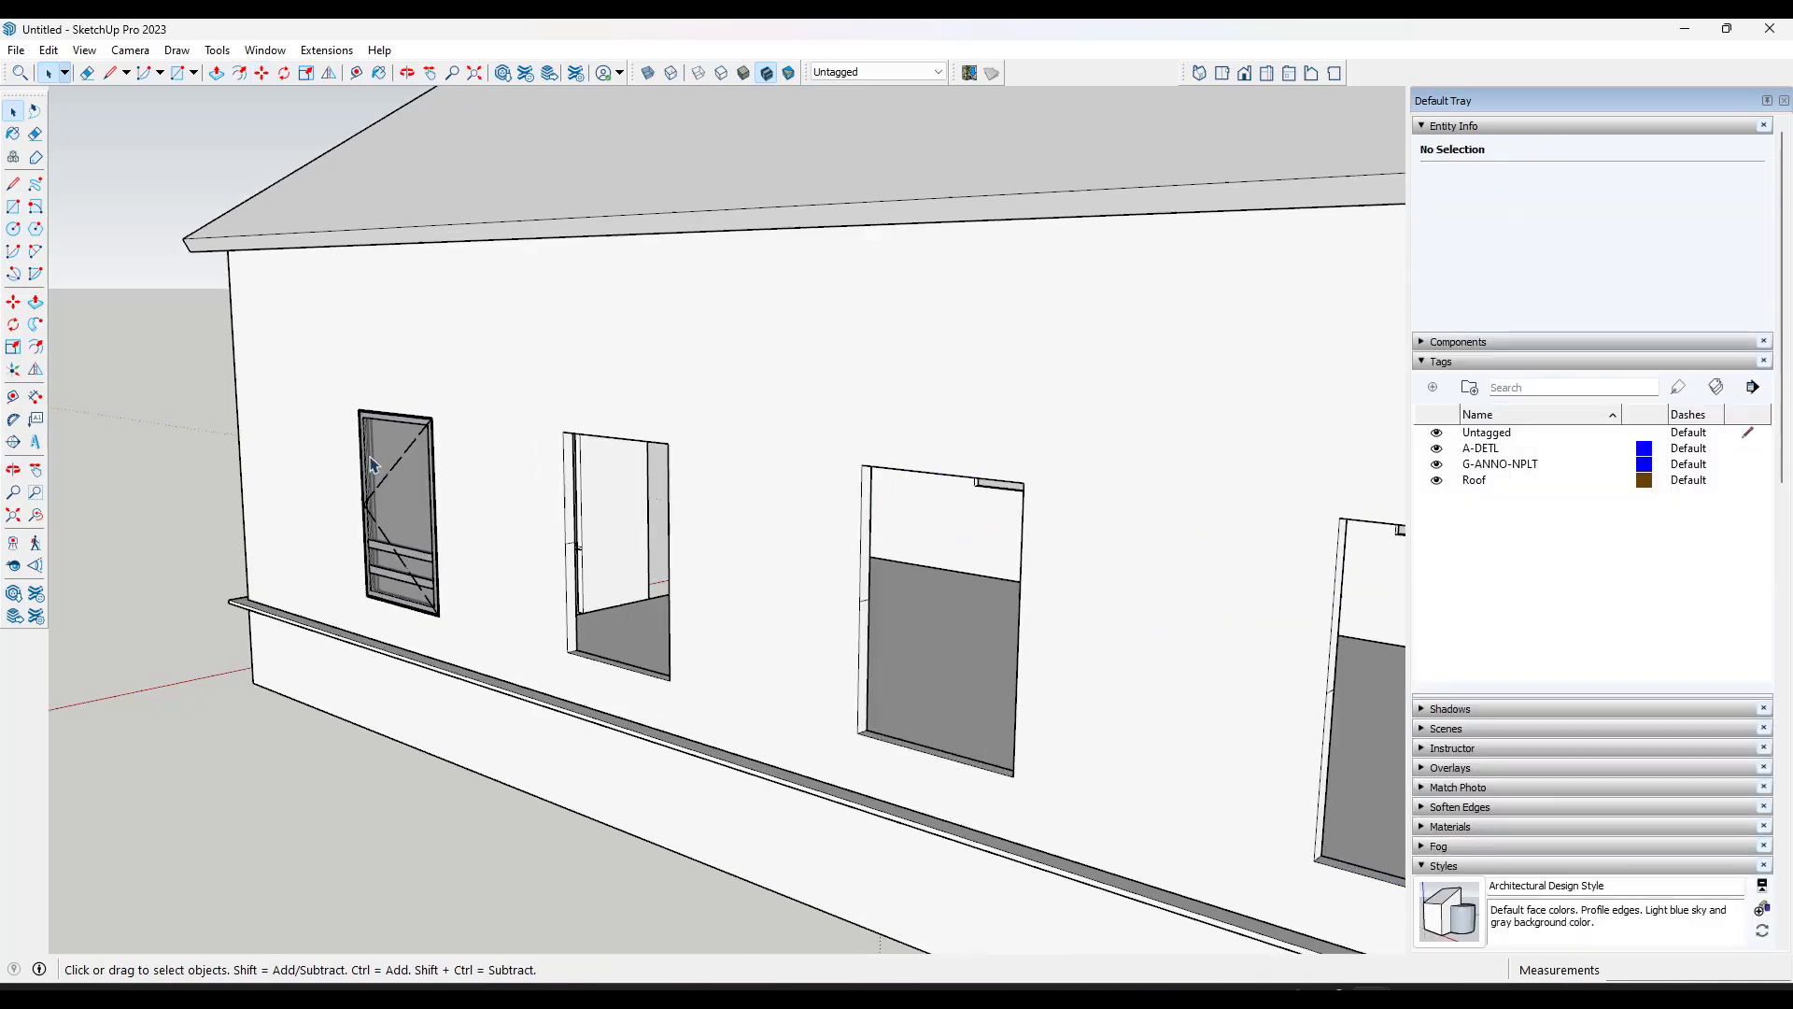
Step: Copy the first casement window by its upper outer corner 10' along the wall to the matching corner of the second opening
left_click(387, 460)
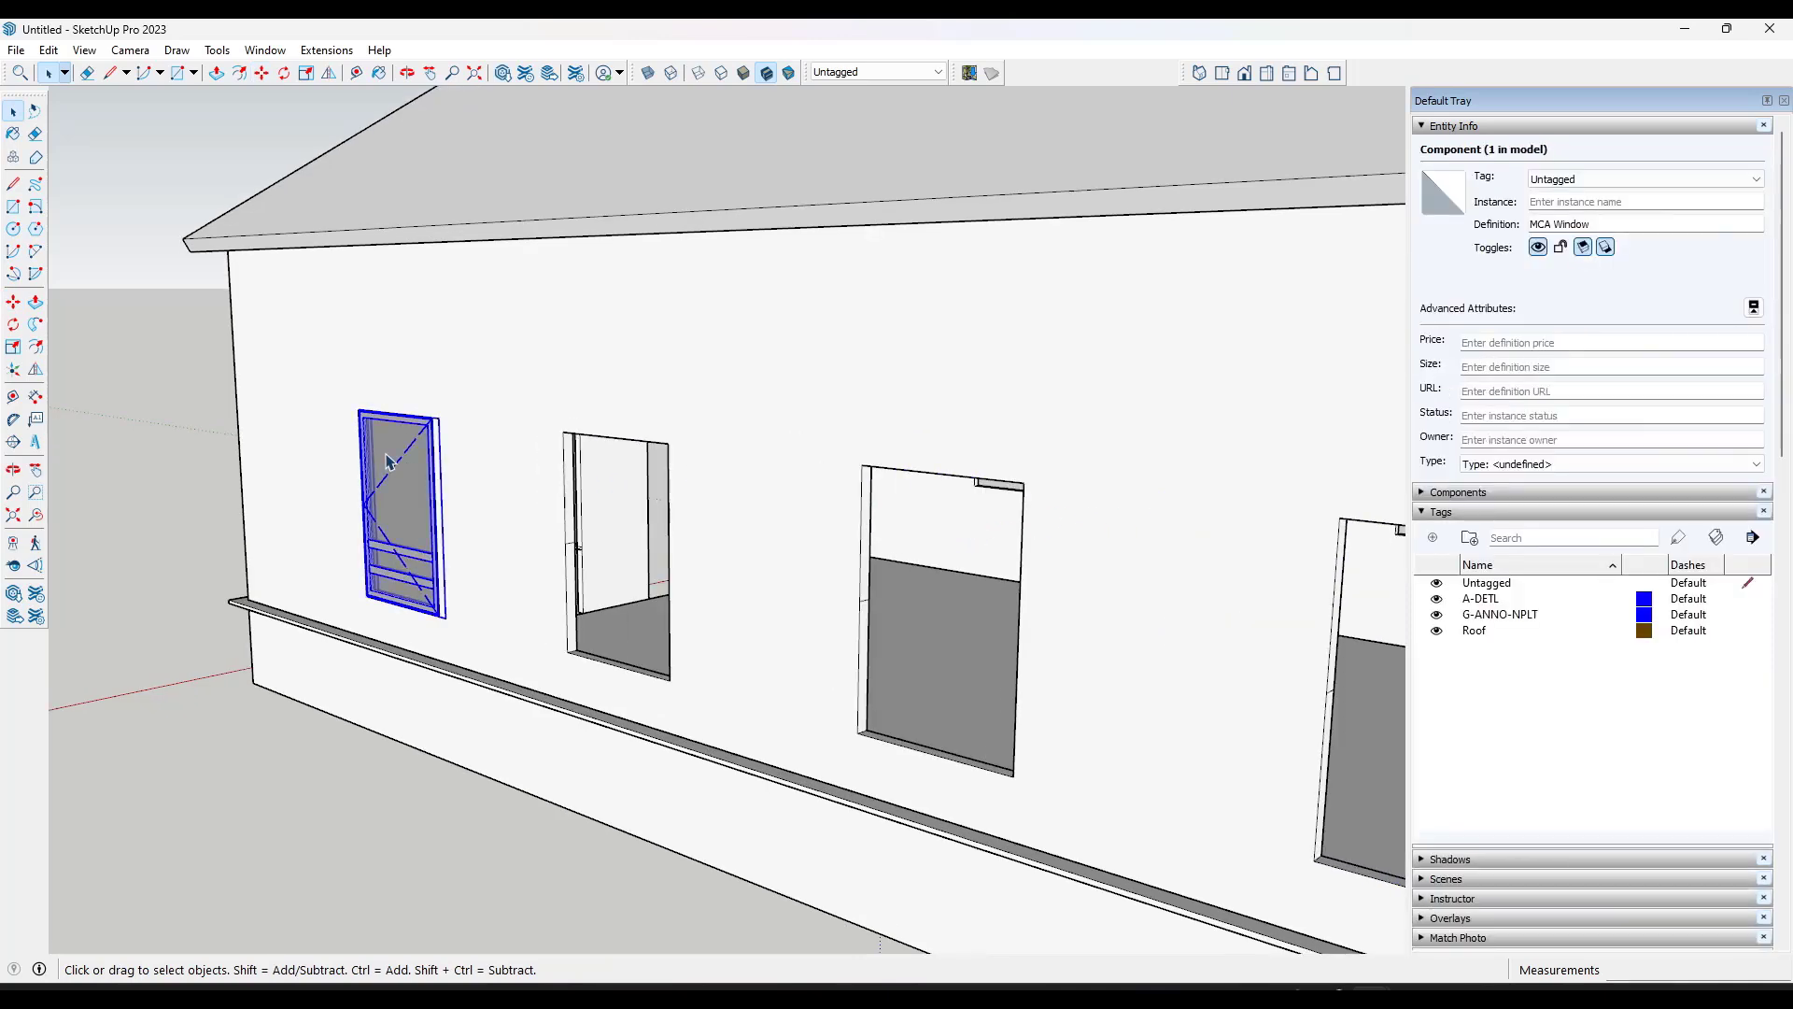
scroll(391, 460, "up", 2)
key("m")
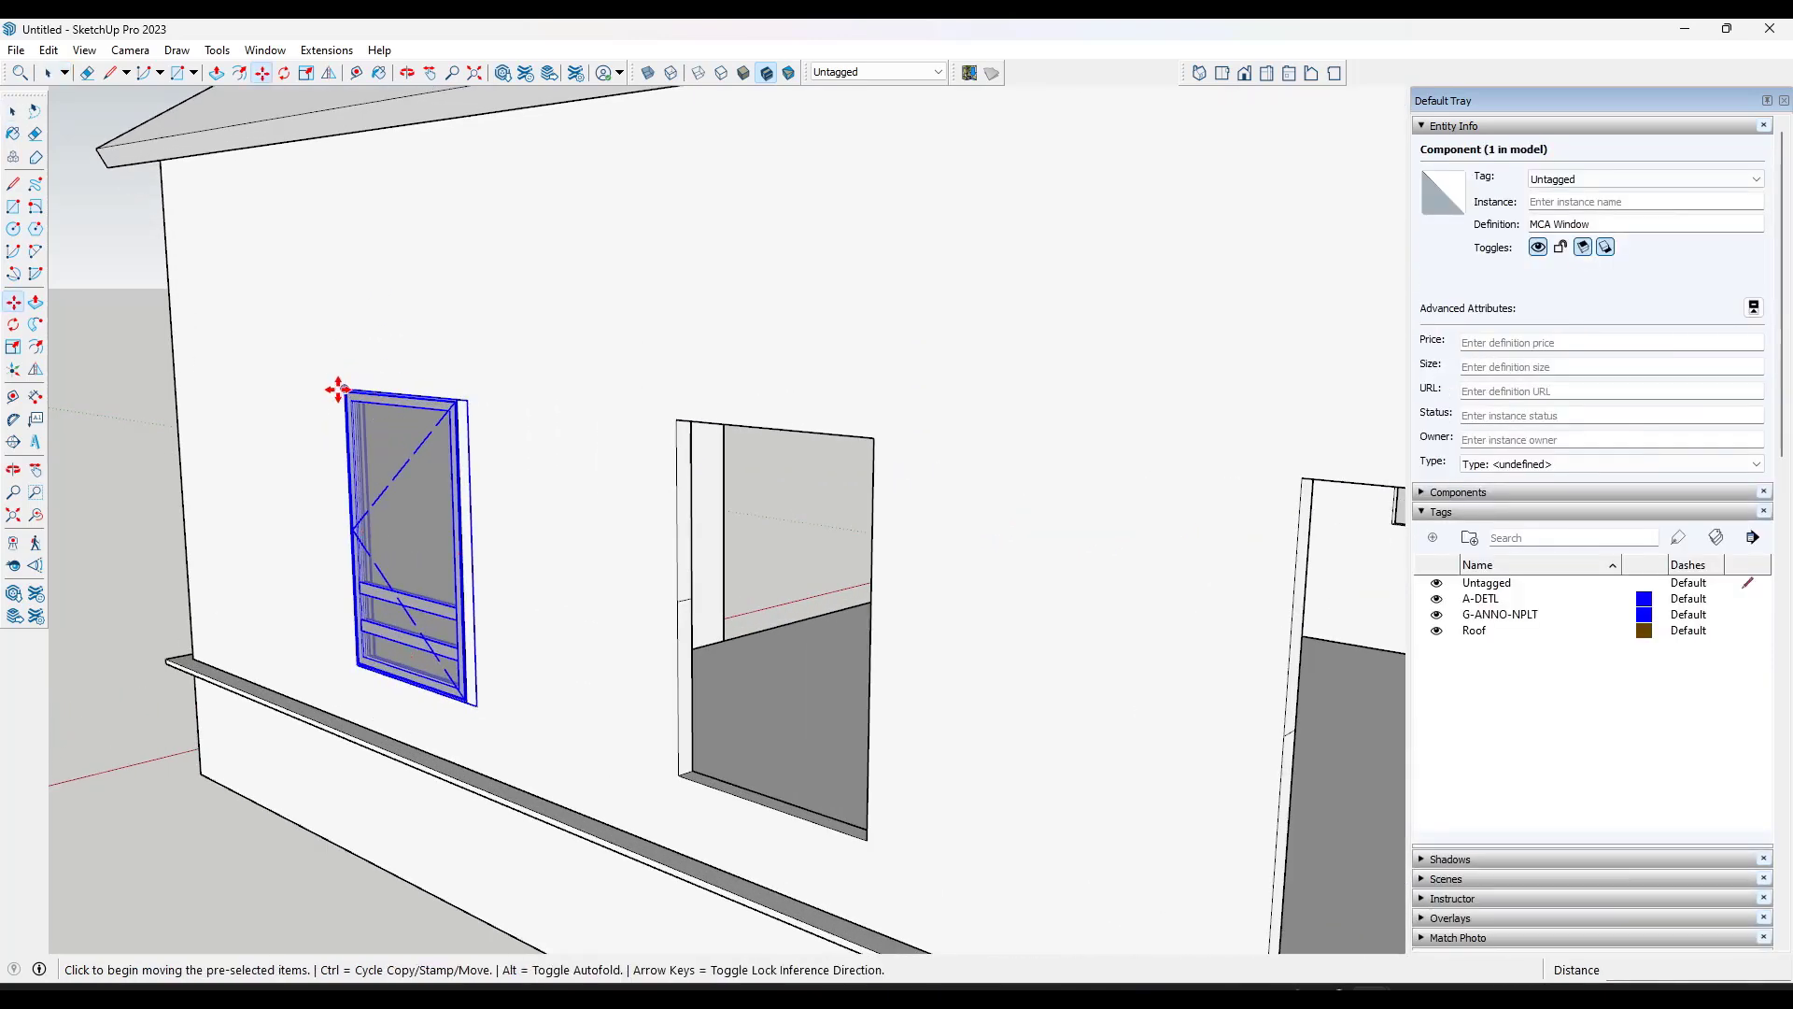
scroll(342, 390, "up", 5)
key("ctrl")
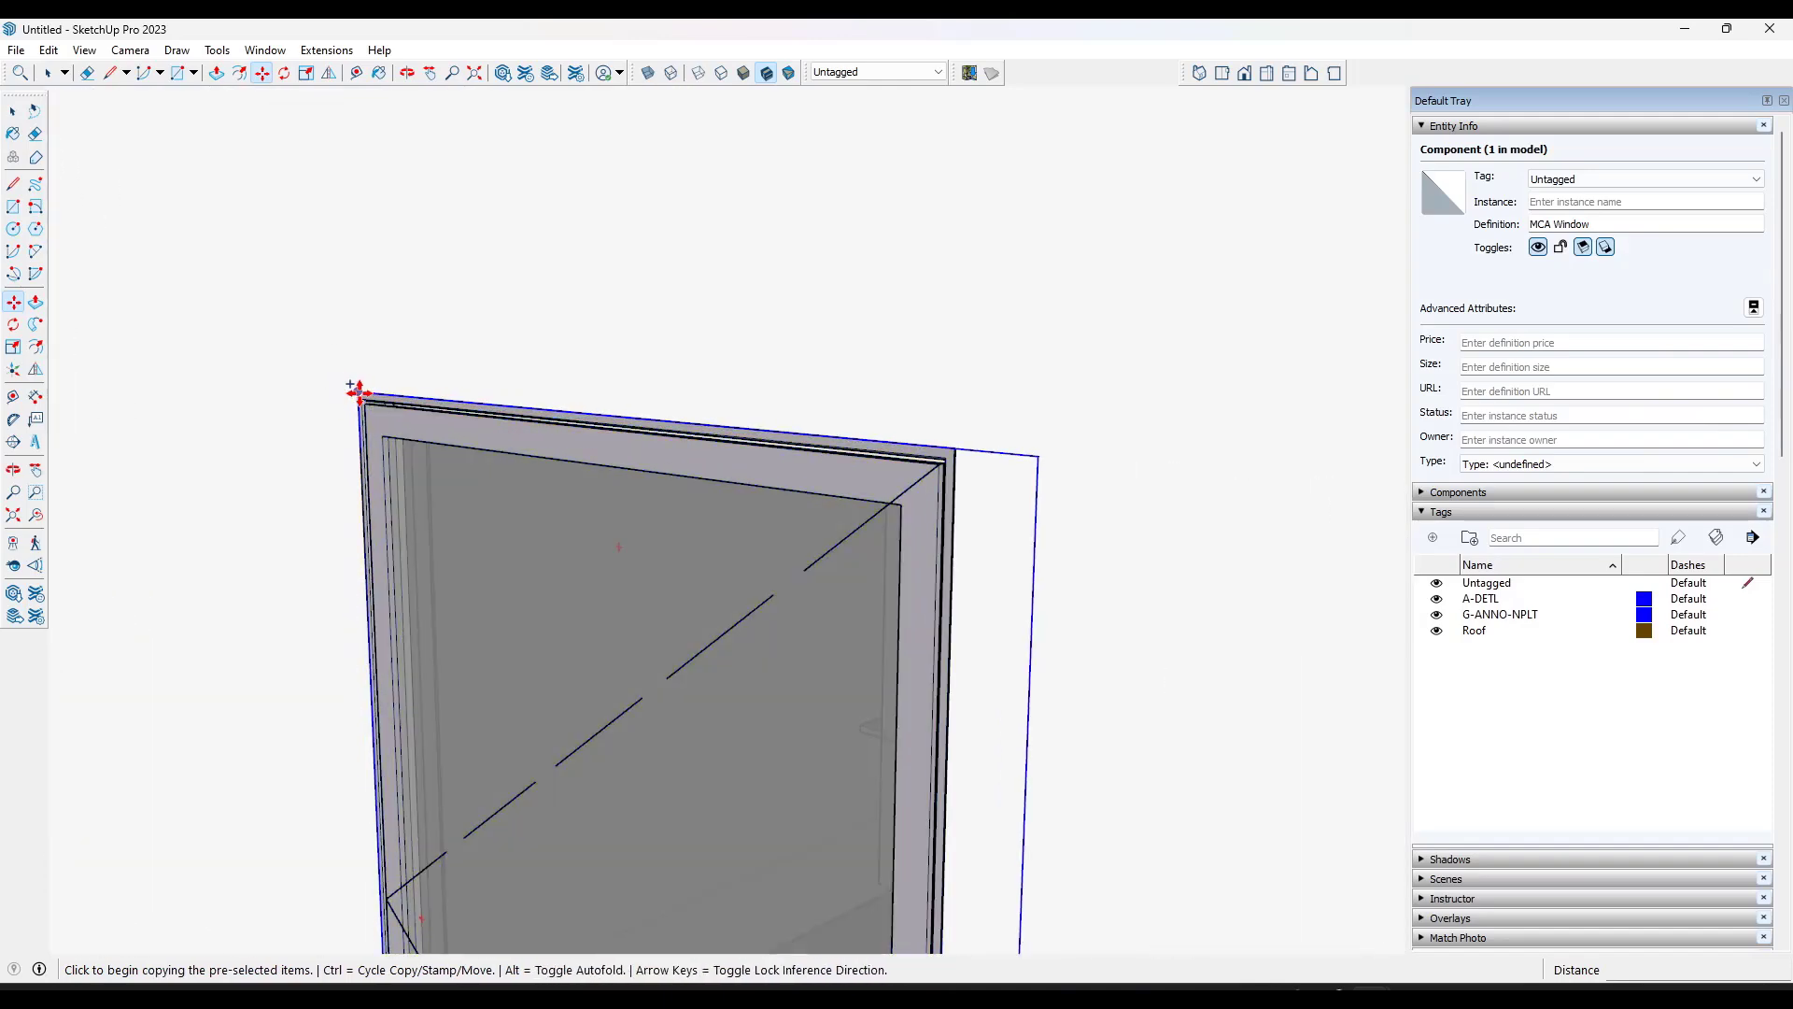
left_click(357, 391)
scroll(355, 391, "down", 6)
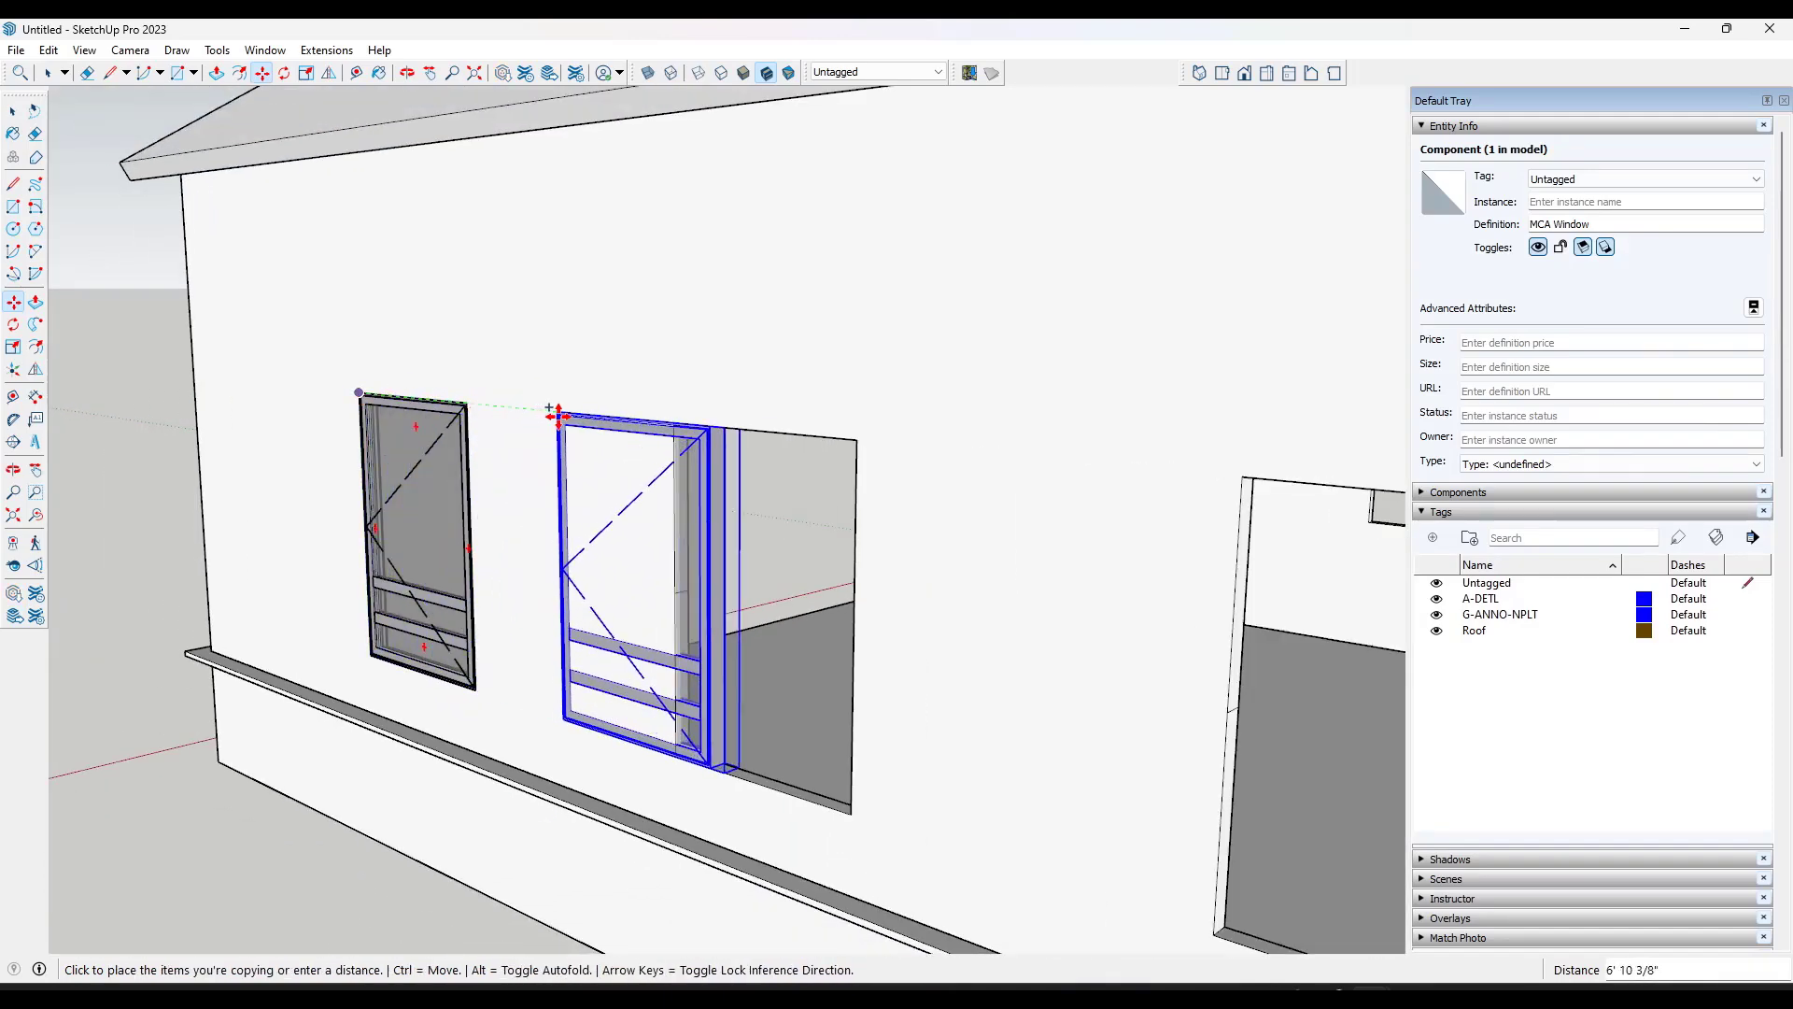
left_click(669, 417)
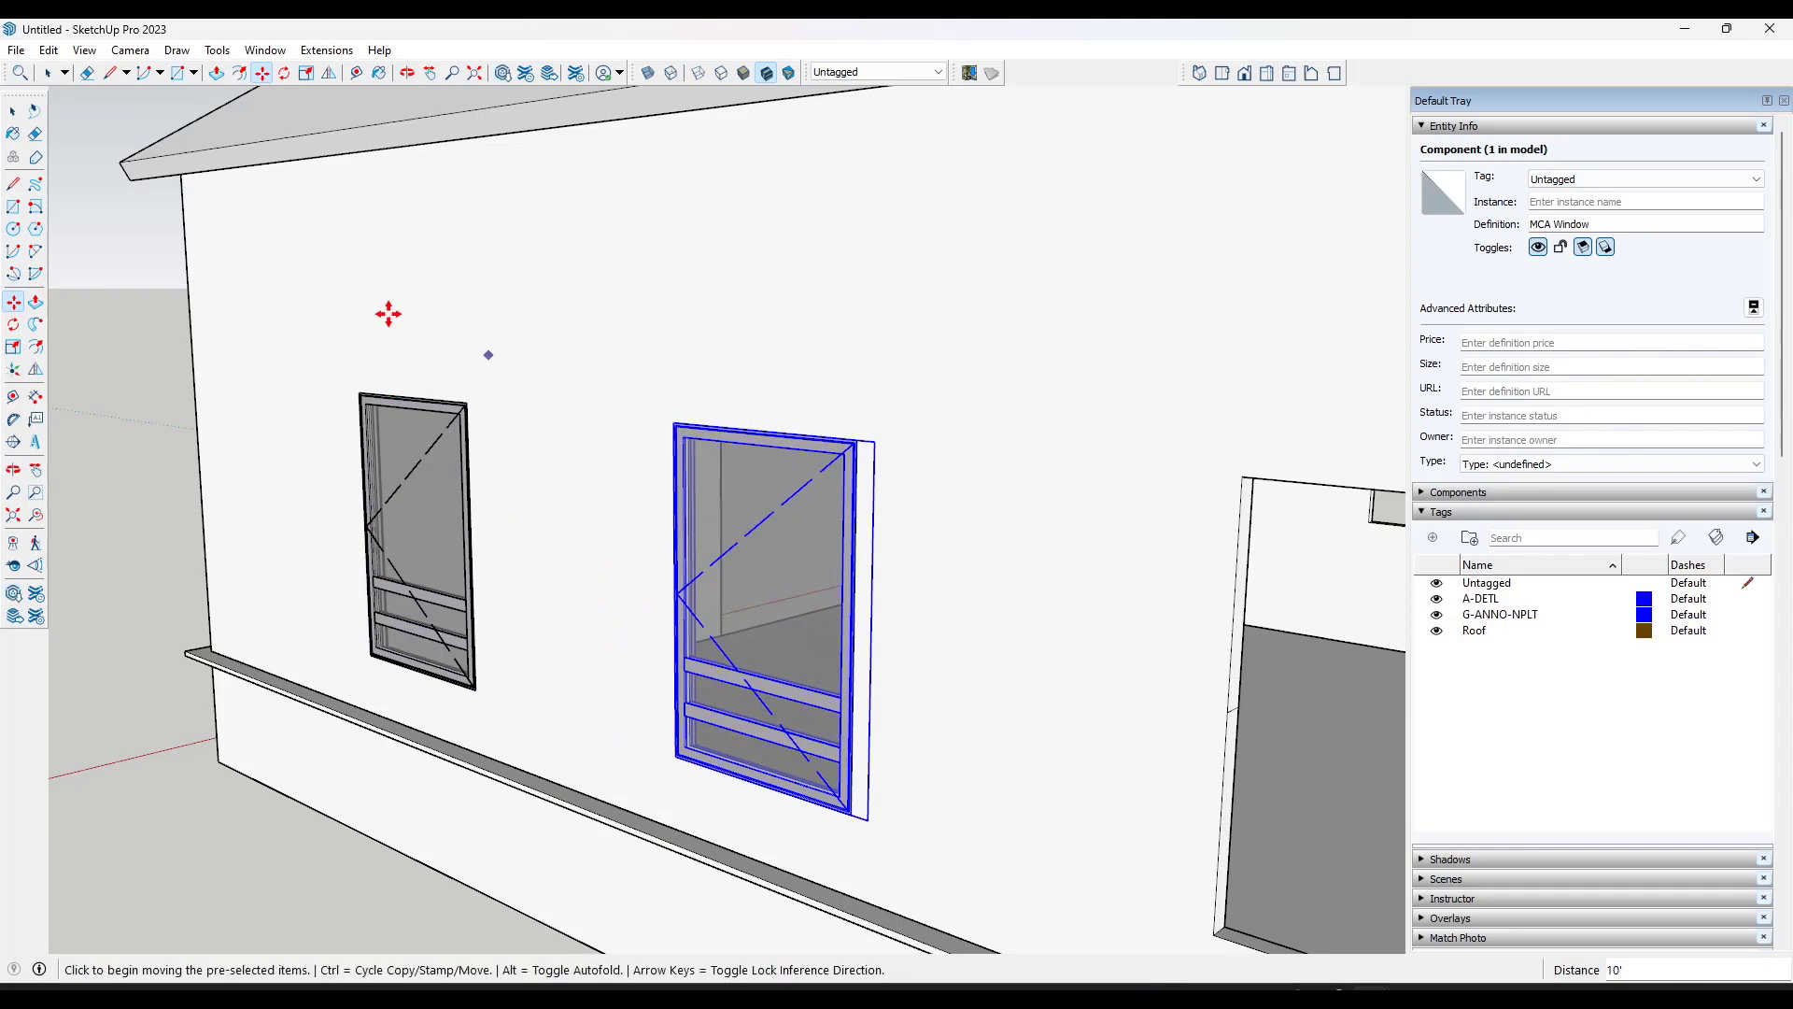
Step: Turn the window copy into a *3 array so that the remaining openings of this side wall are filled
scroll(308, 318, "down", 3)
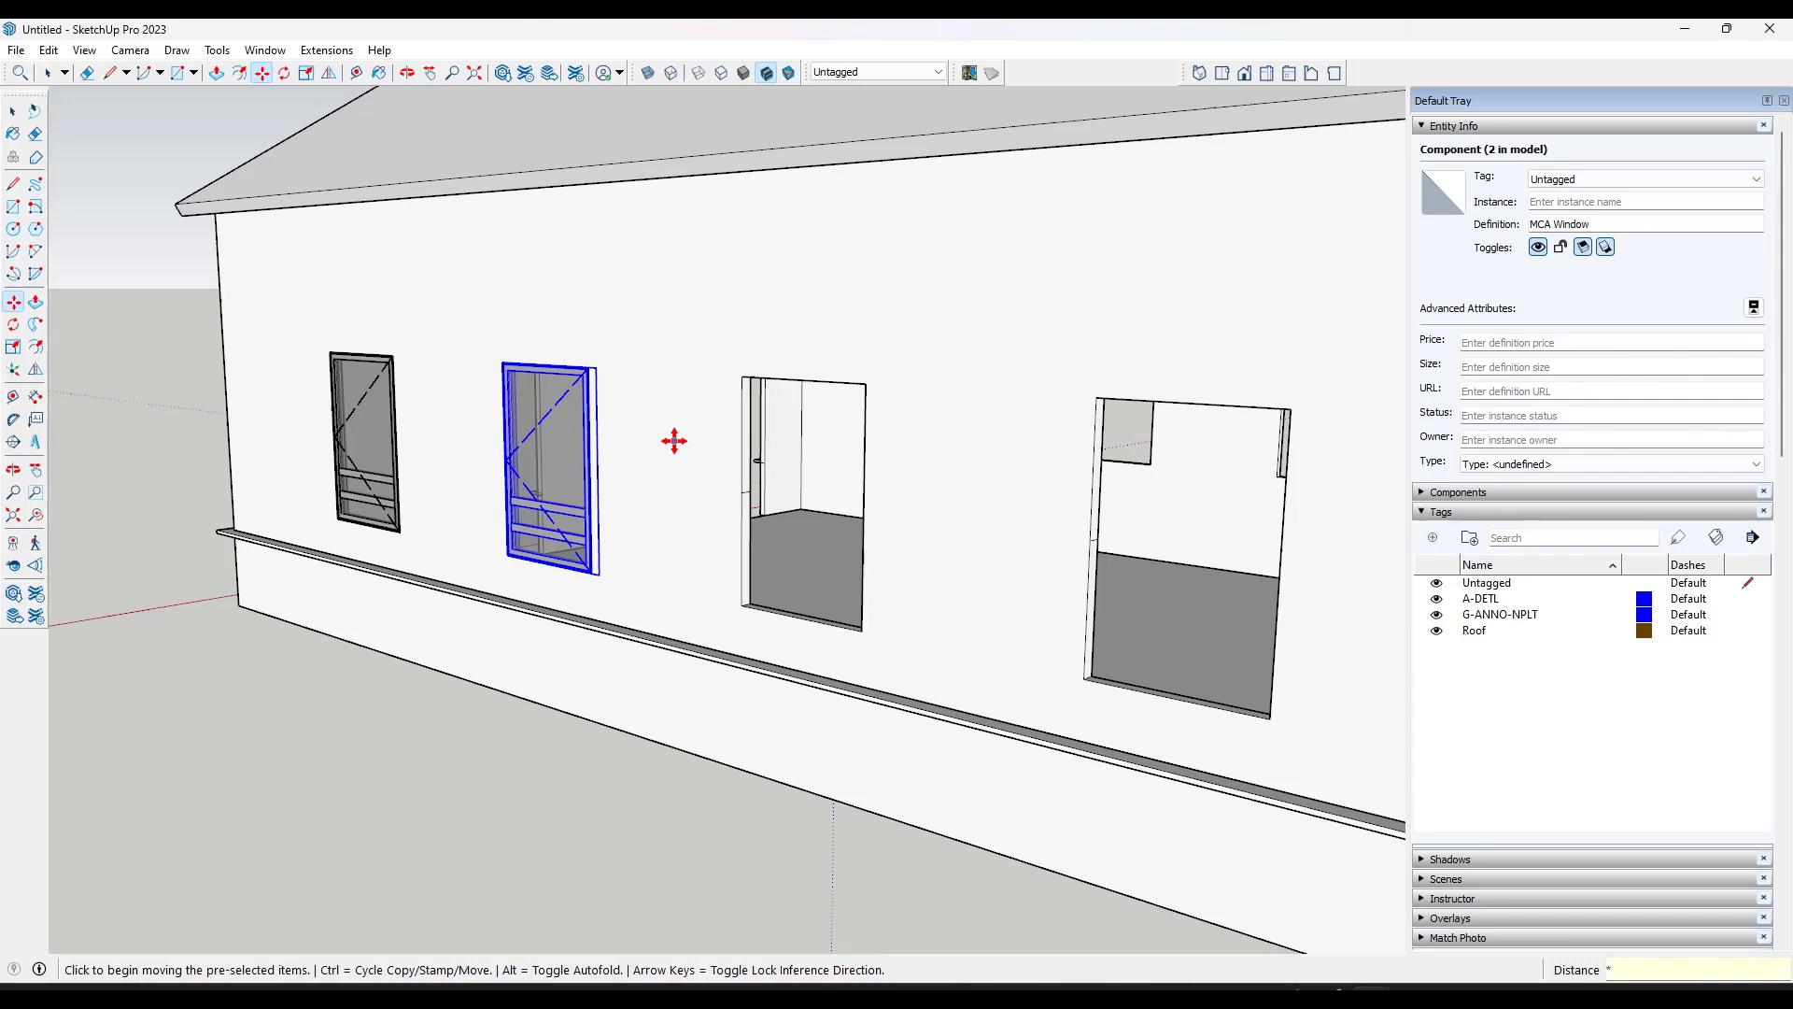
key("Return")
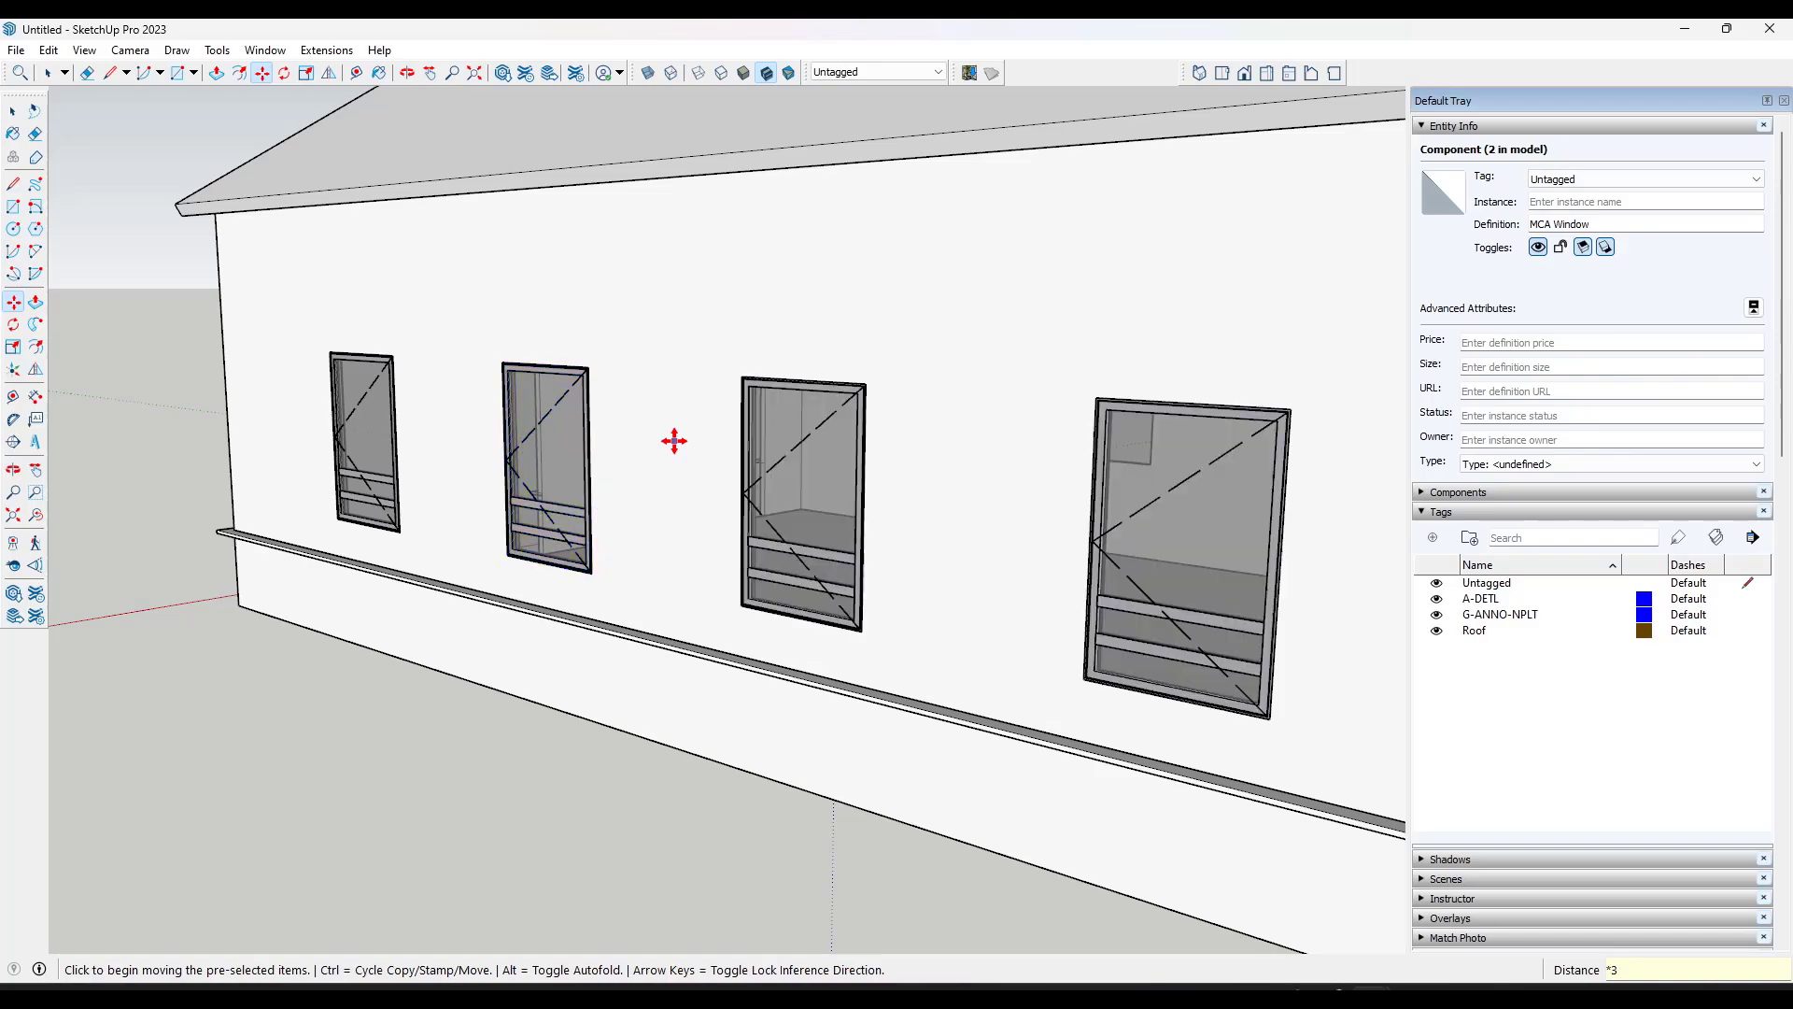
middle_click_drag(797, 440, 963, 517)
left_click_drag(963, 516, 872, 465)
key("m")
key("space")
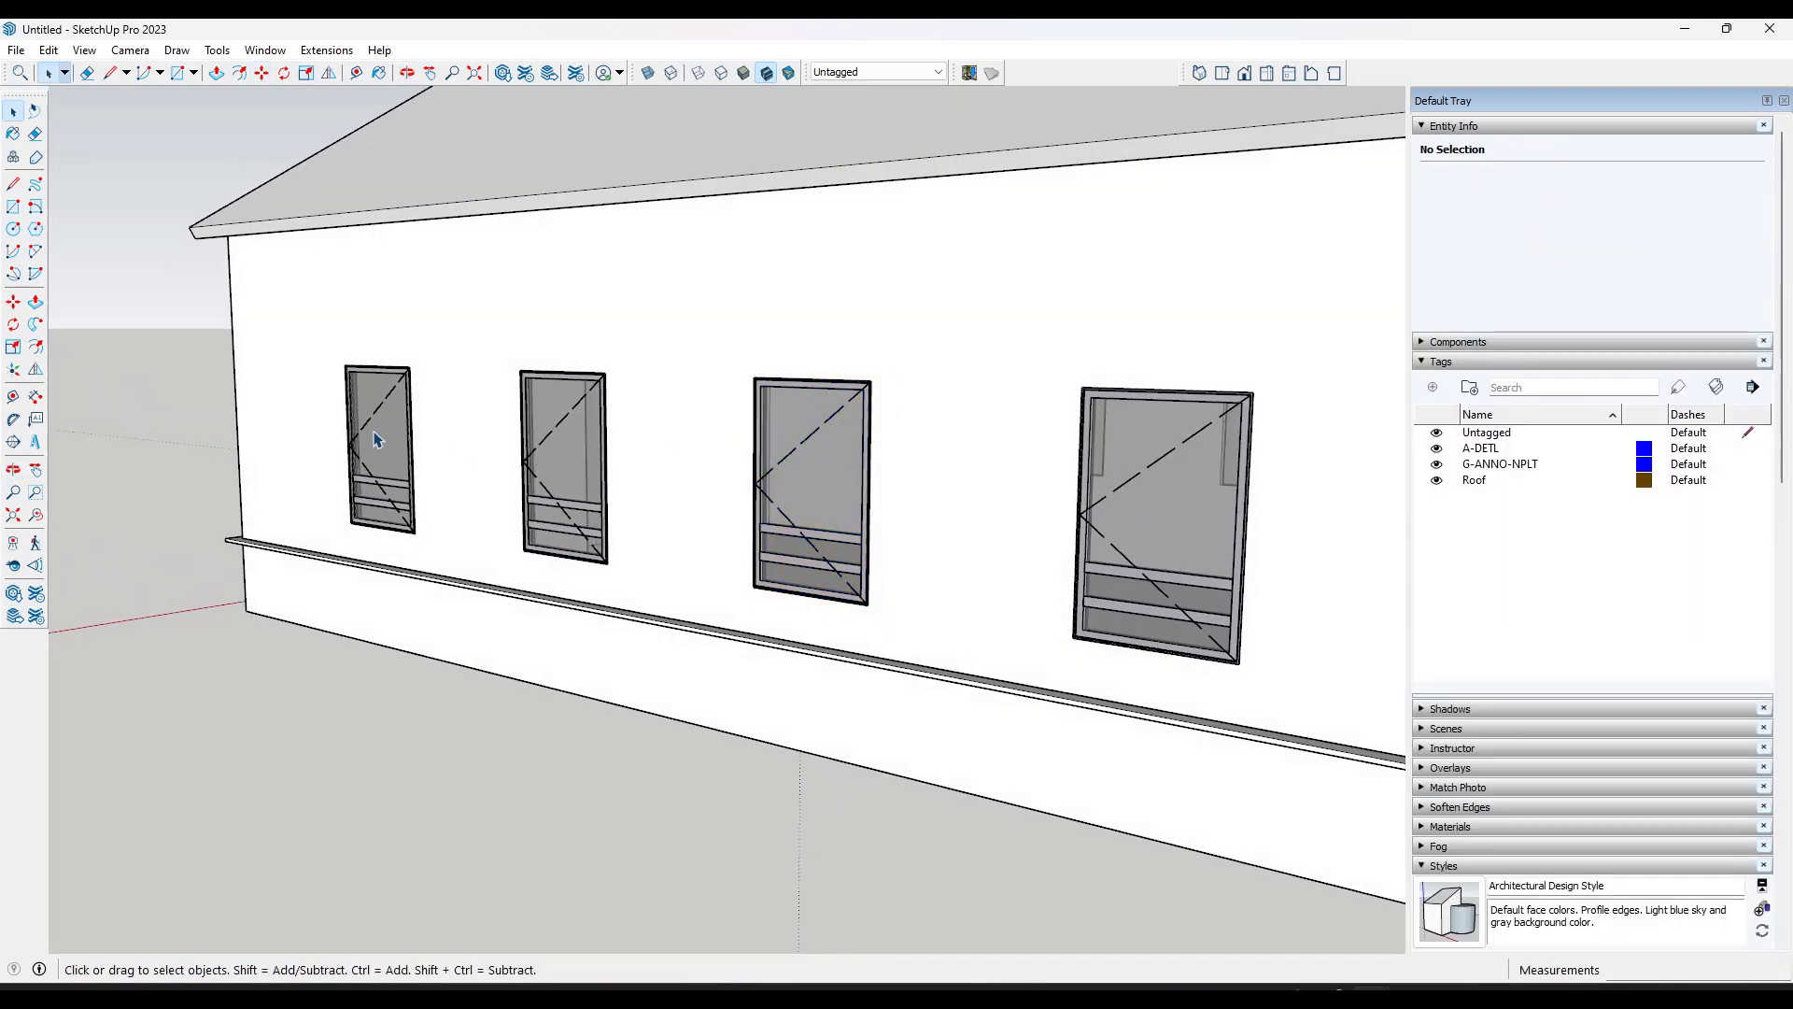
Step: Select all four casement windows and copy them across the garage's width to beyond the opposite side wall
left_click(380, 442)
left_click(603, 452, "ctrl")
left_click(805, 483, "ctrl")
left_click(1117, 504, "ctrl")
scroll(653, 461, "down", 5)
middle_click_drag(654, 461, 914, 513)
scroll(775, 562, "down", 2)
middle_click_drag(775, 562, 757, 623)
key("m")
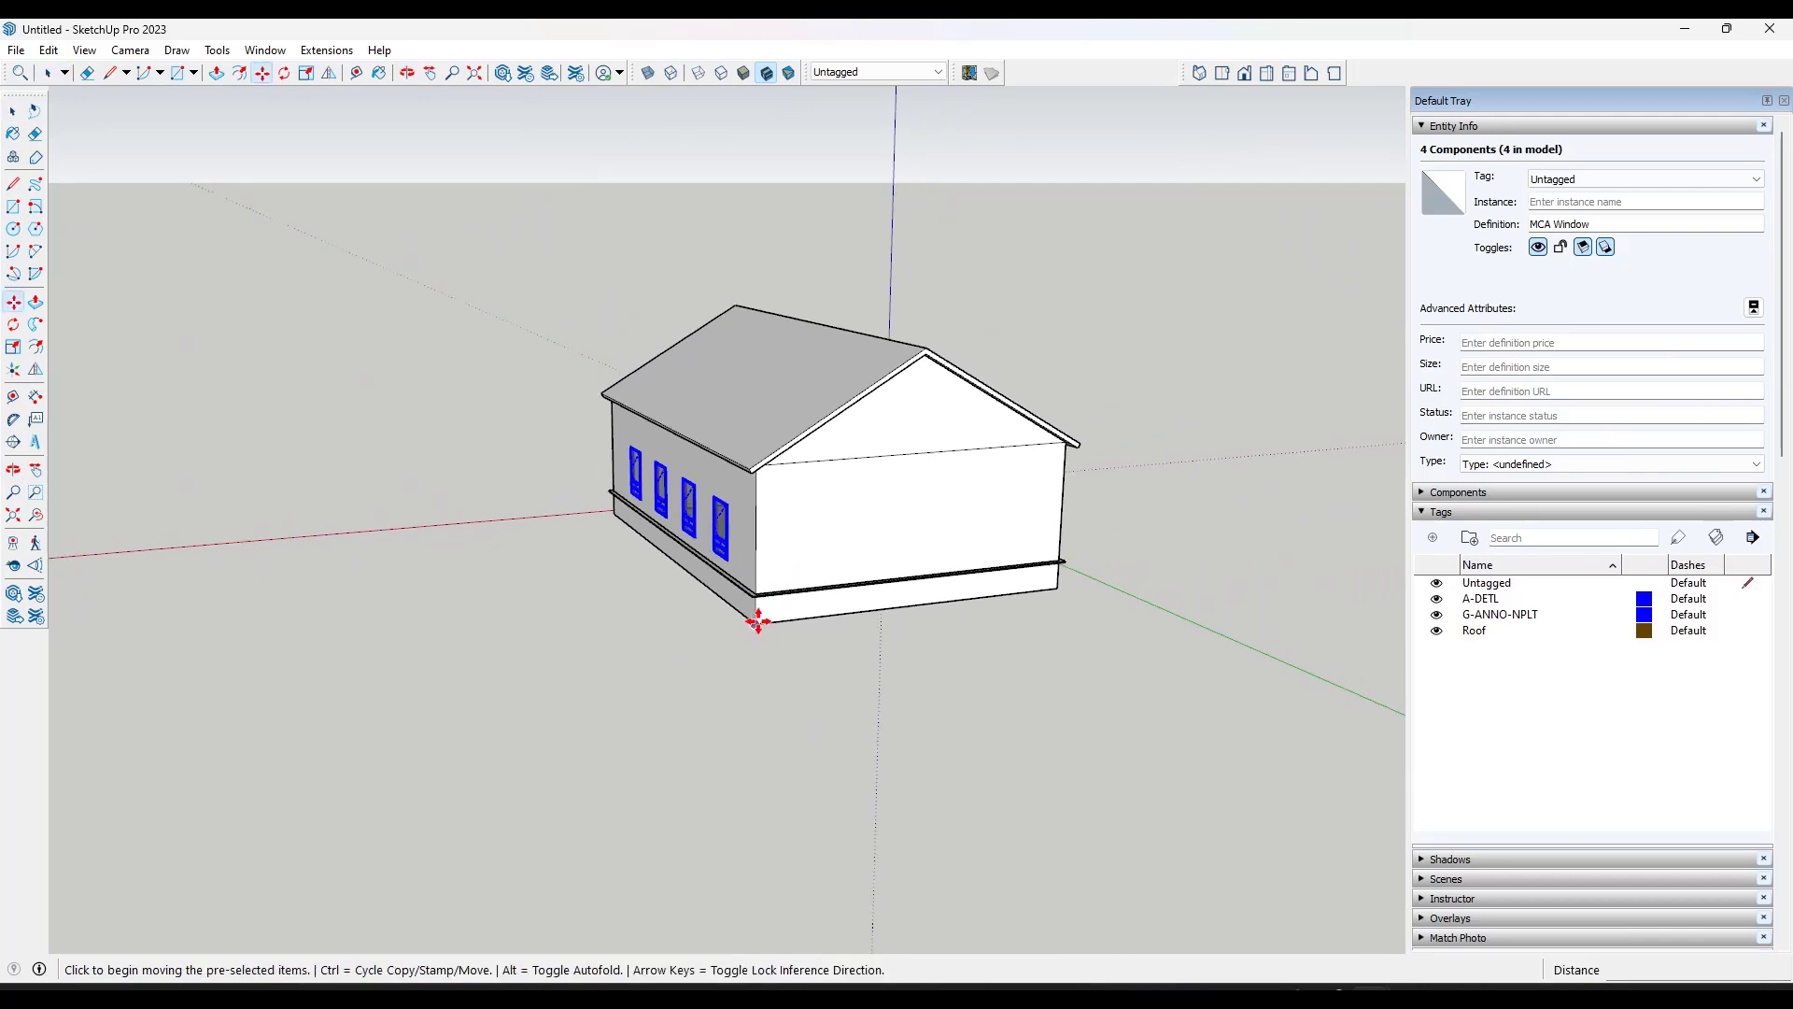
left_click(760, 621)
key("ctrl")
left_click(1184, 572)
Step: Flip the four copied casement windows to mirror their orientation for the opposite side wall
scroll(1252, 448, "up", 5)
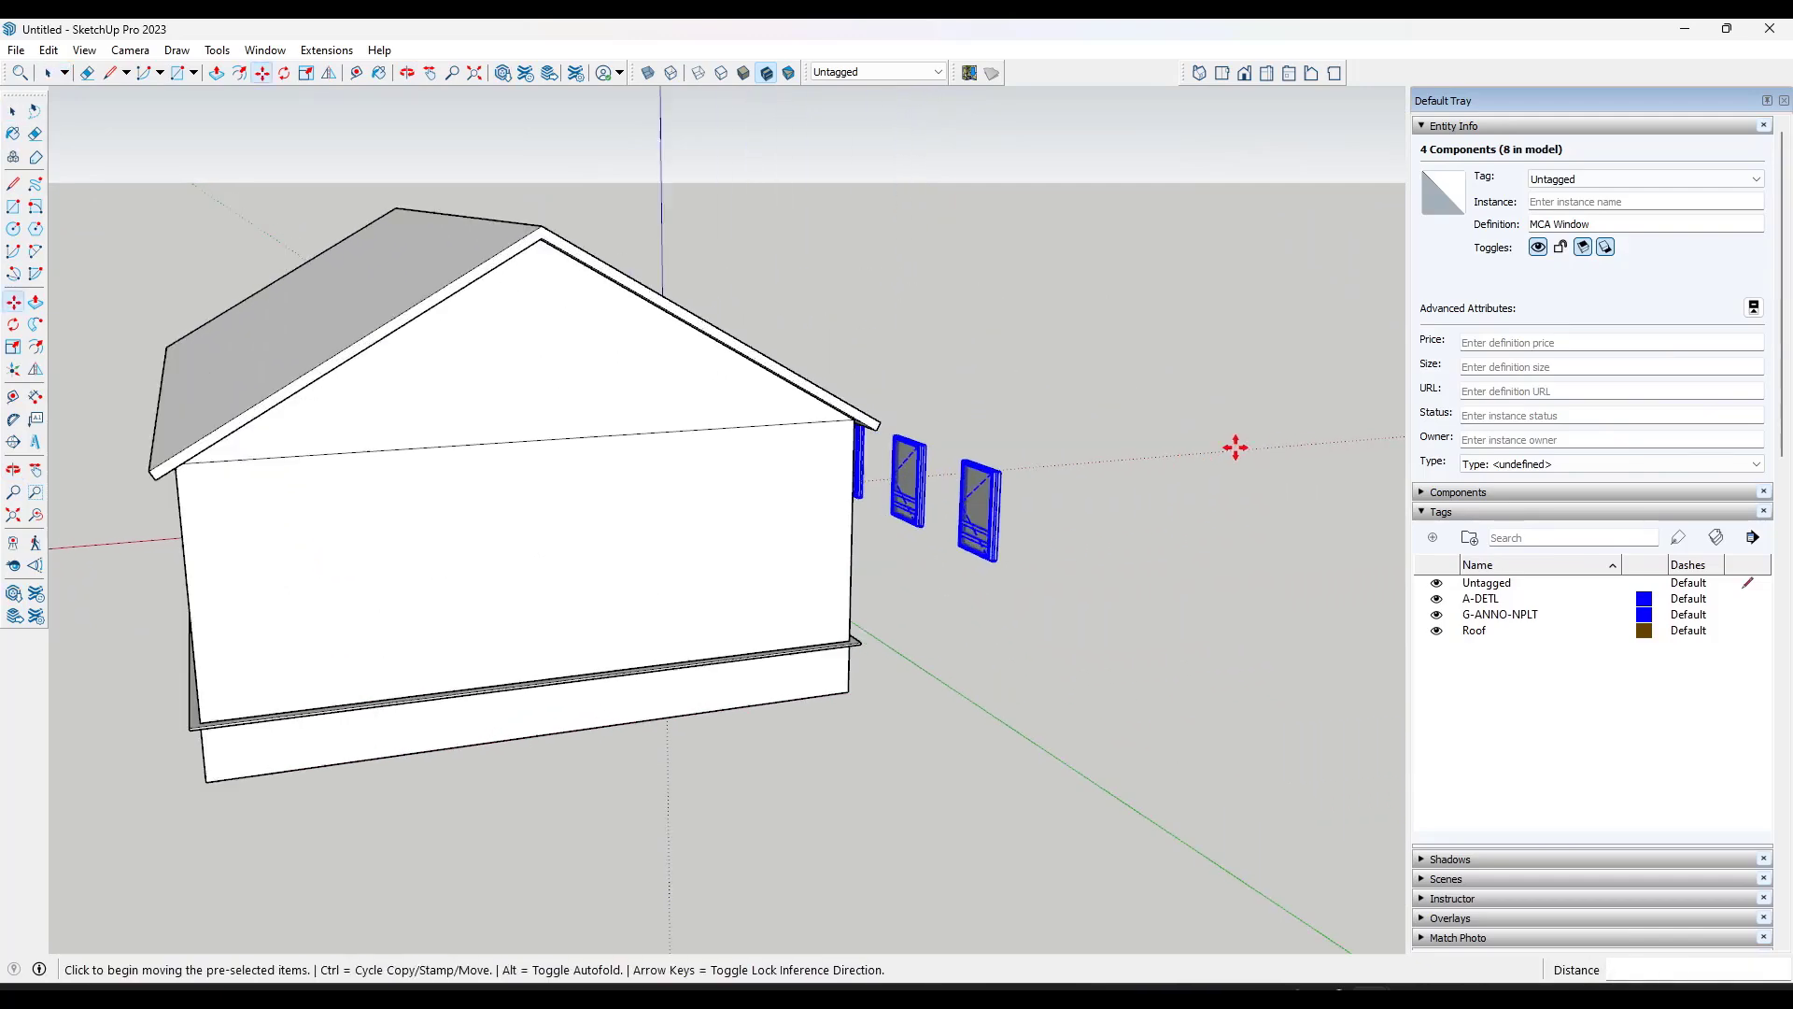
middle_click_drag(1163, 413, 524, 224)
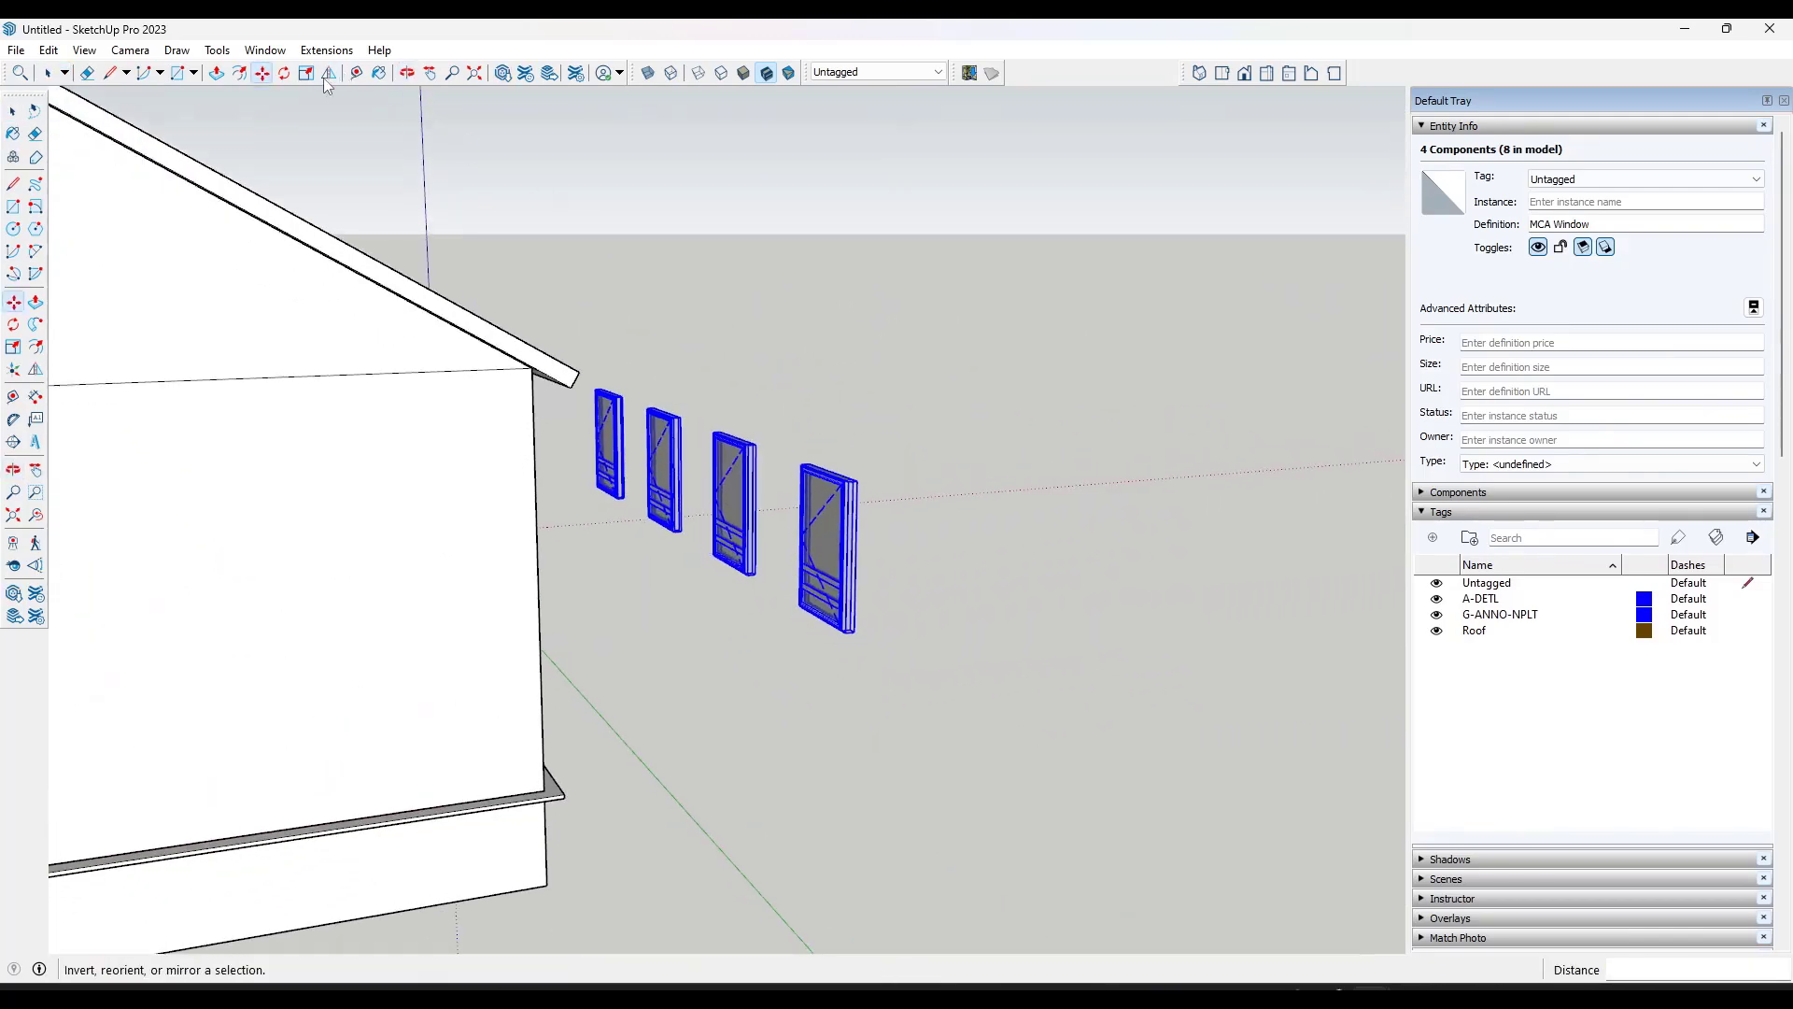
left_click(328, 76)
middle_click_drag(849, 453, 544, 470)
left_click(545, 469)
Step: Move the four flipped windows by the nearest one's upper frame corner into the openings of the opposite side wall
key("m")
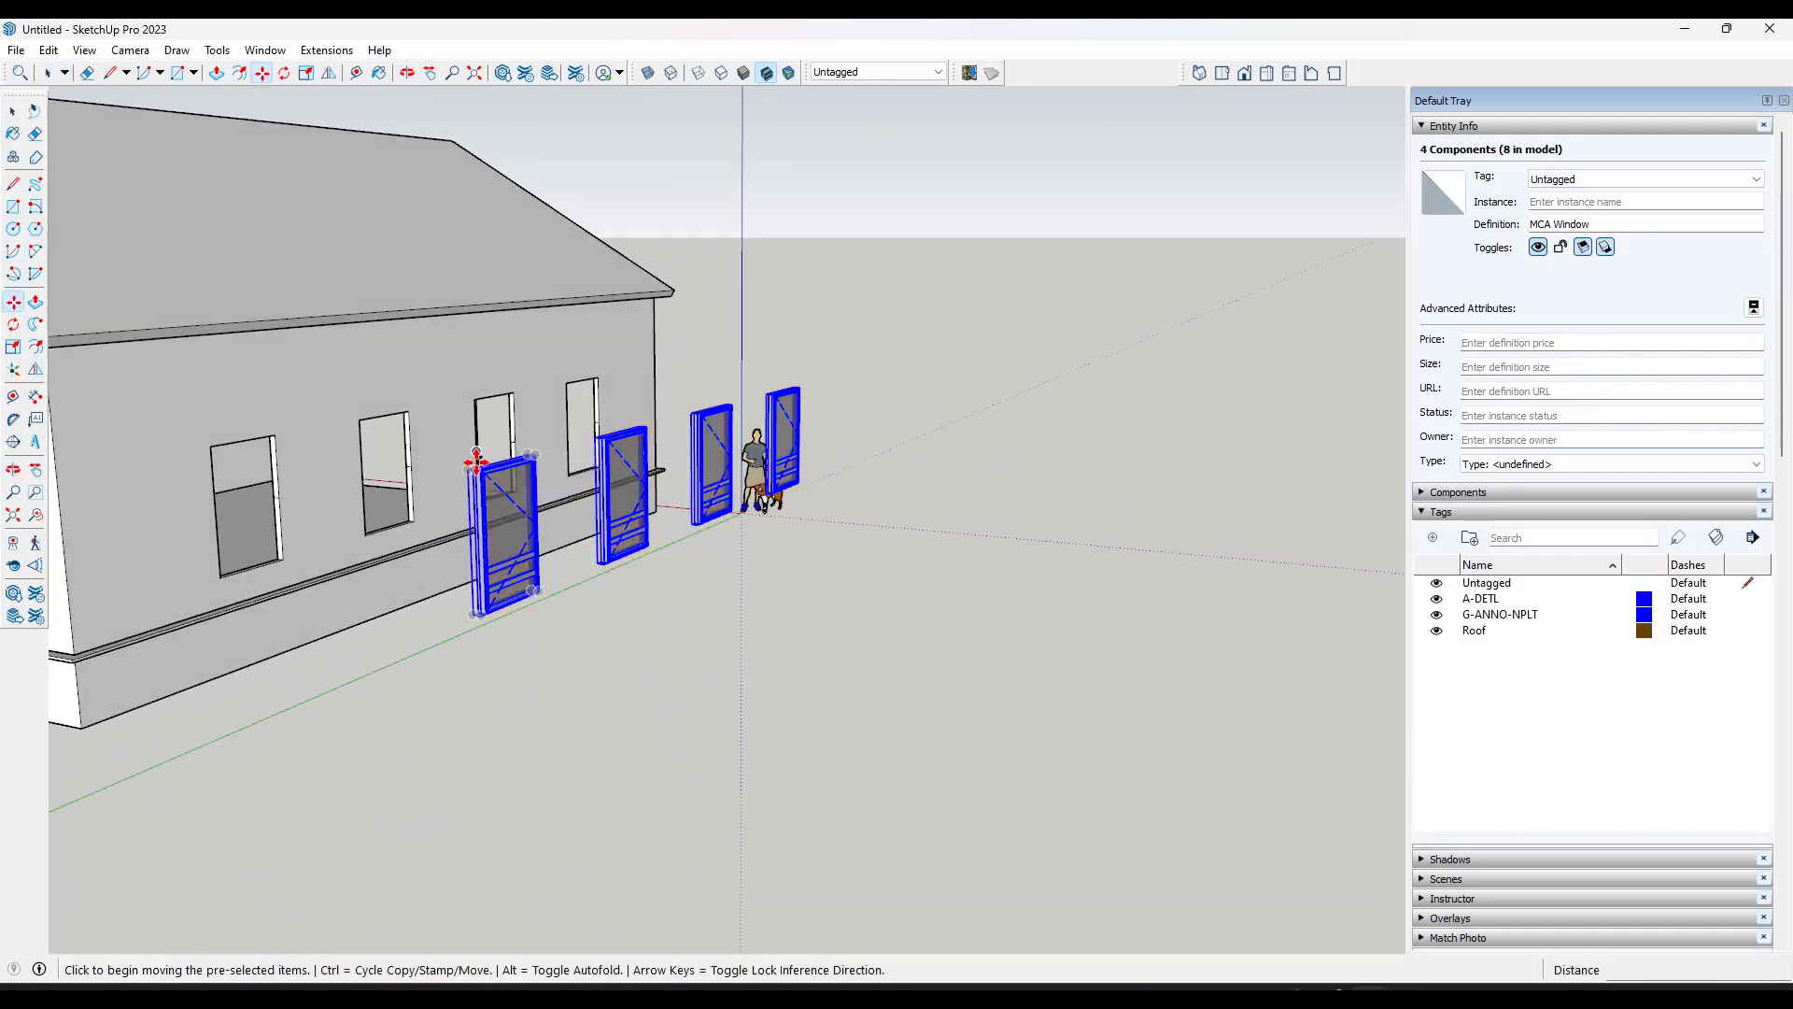
scroll(471, 467, "up", 5)
left_click(470, 472)
scroll(462, 469, "down", 8)
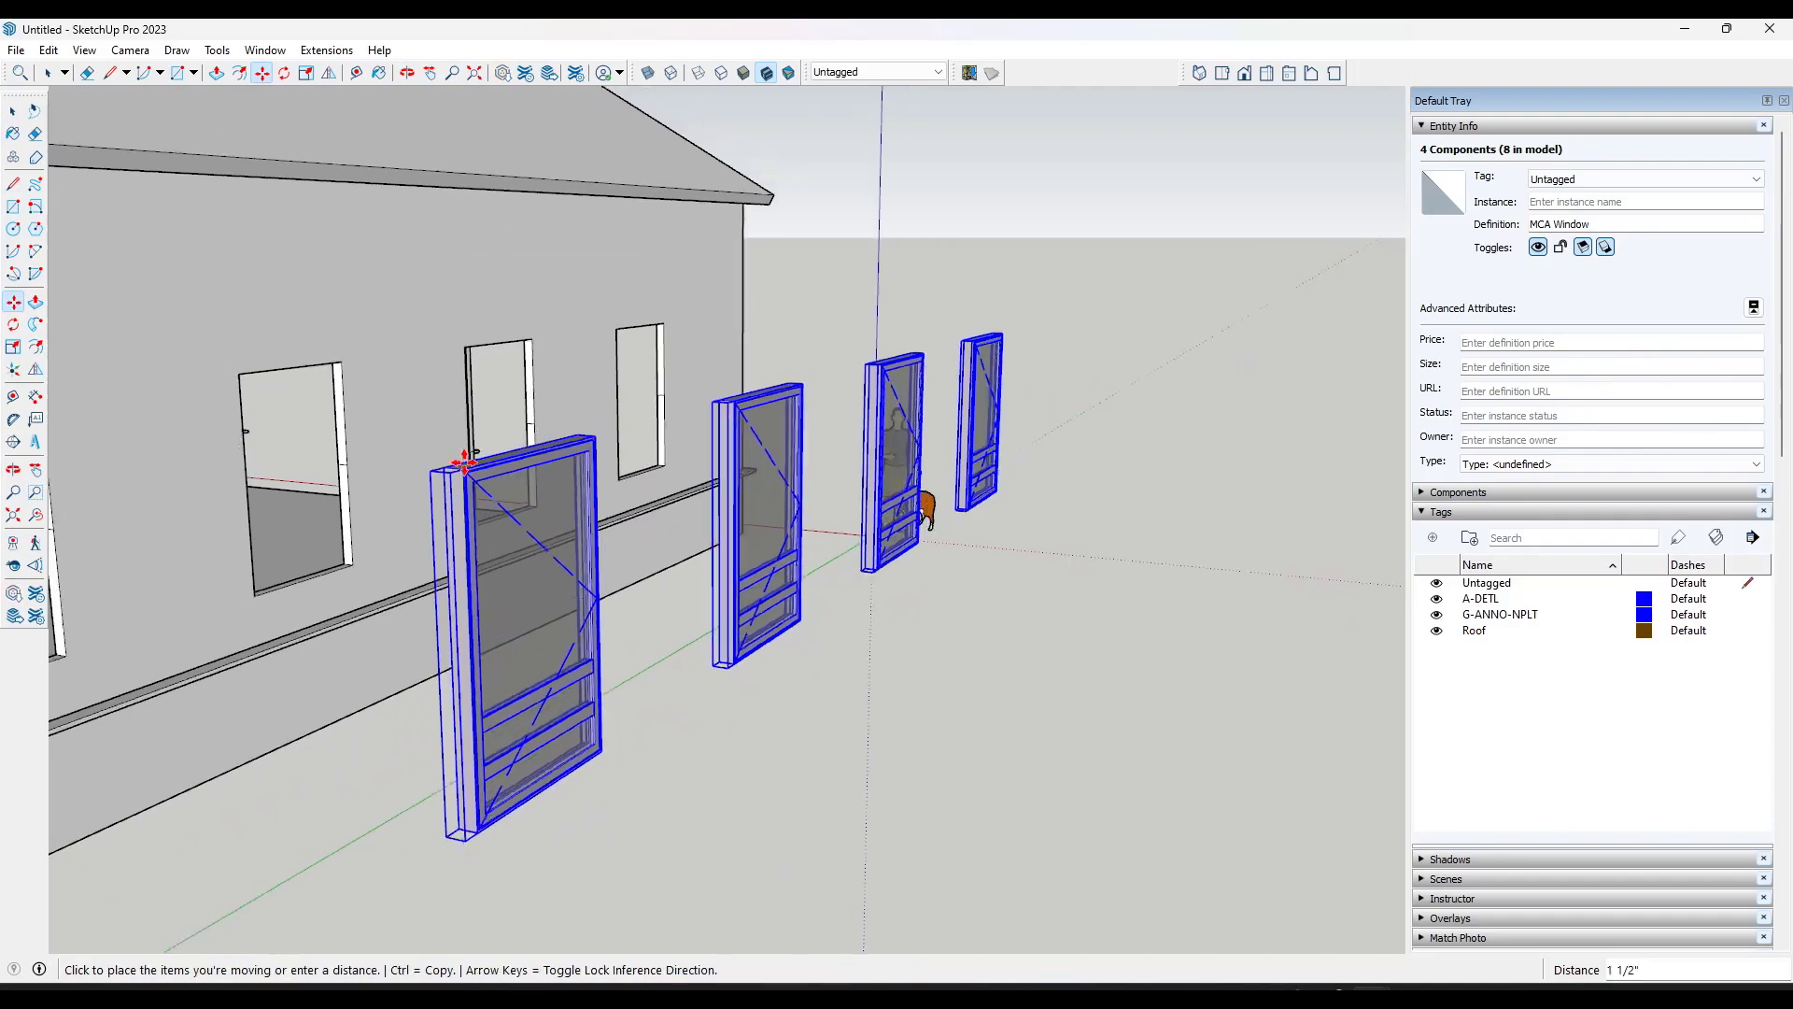
left_click(152, 438)
middle_click_drag(621, 452, 939, 335)
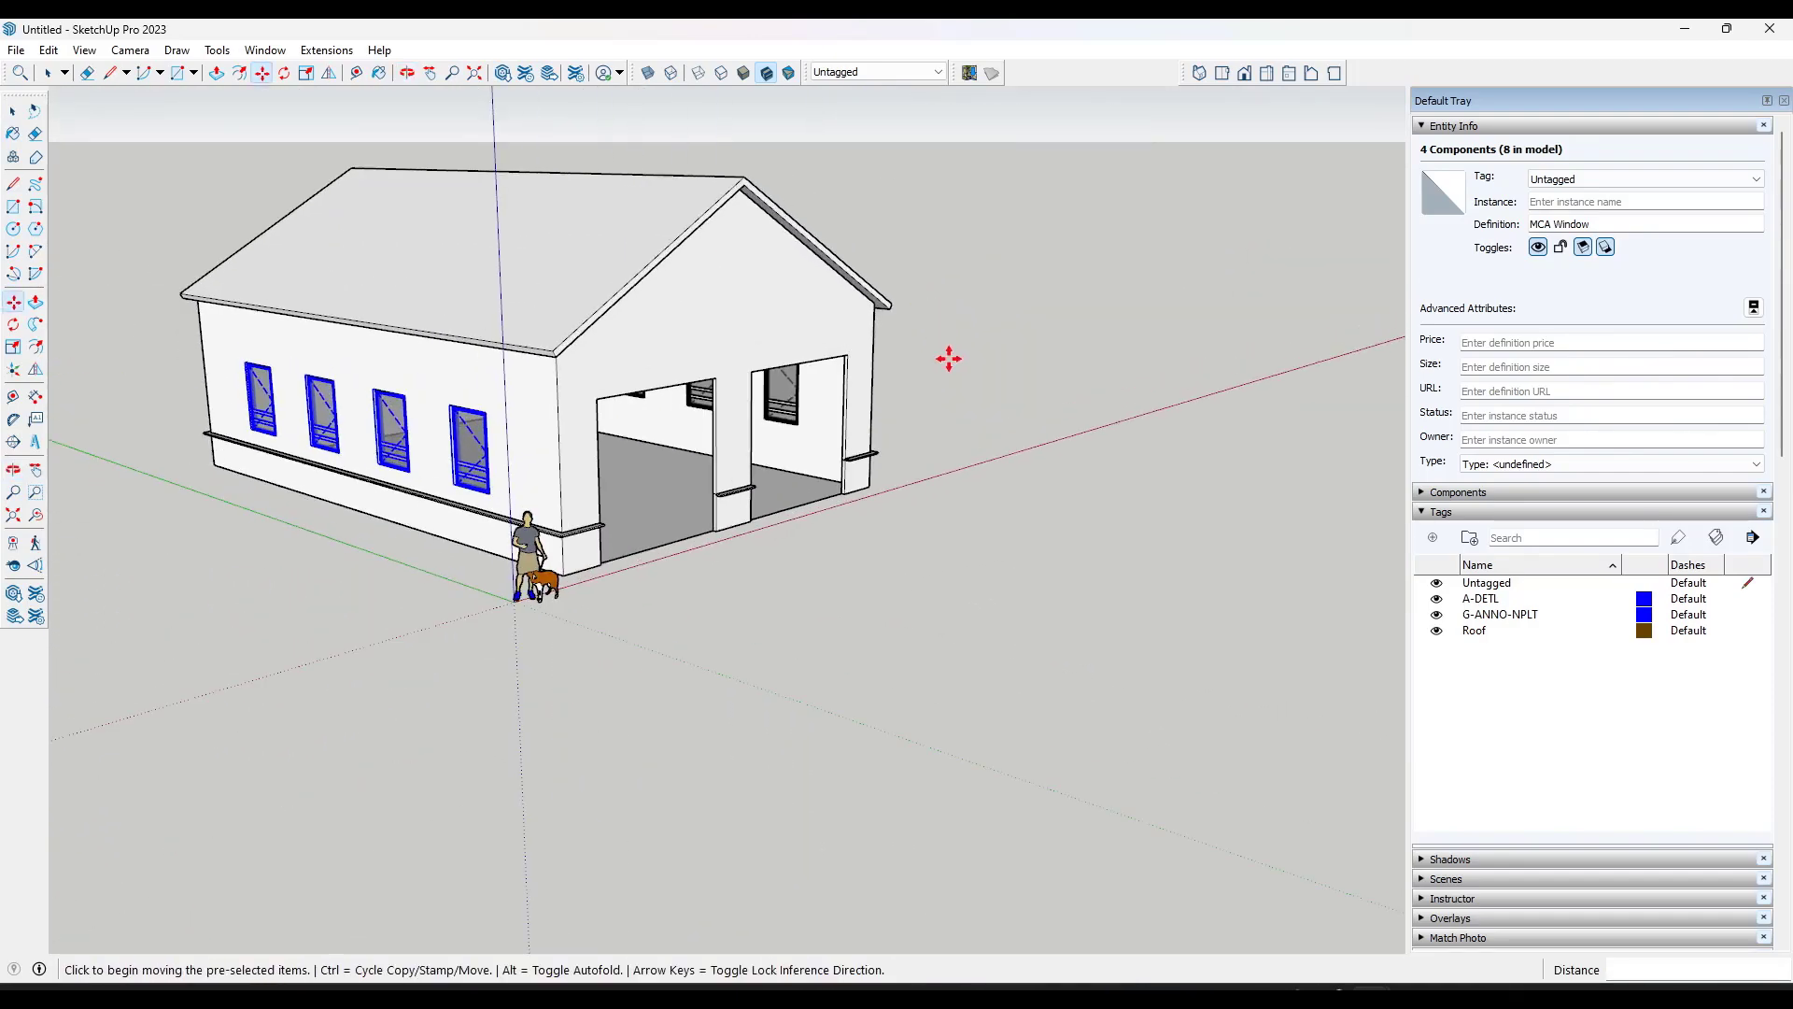
scroll(792, 342, "up", 3)
middle_click_drag(792, 342, 761, 308)
key("space")
Step: Search 3D Warehouse for "glass garage door", load the AMARR 3552 Aluminum Full View Door and place it at the front opening farthest from the origin
left_click(504, 72)
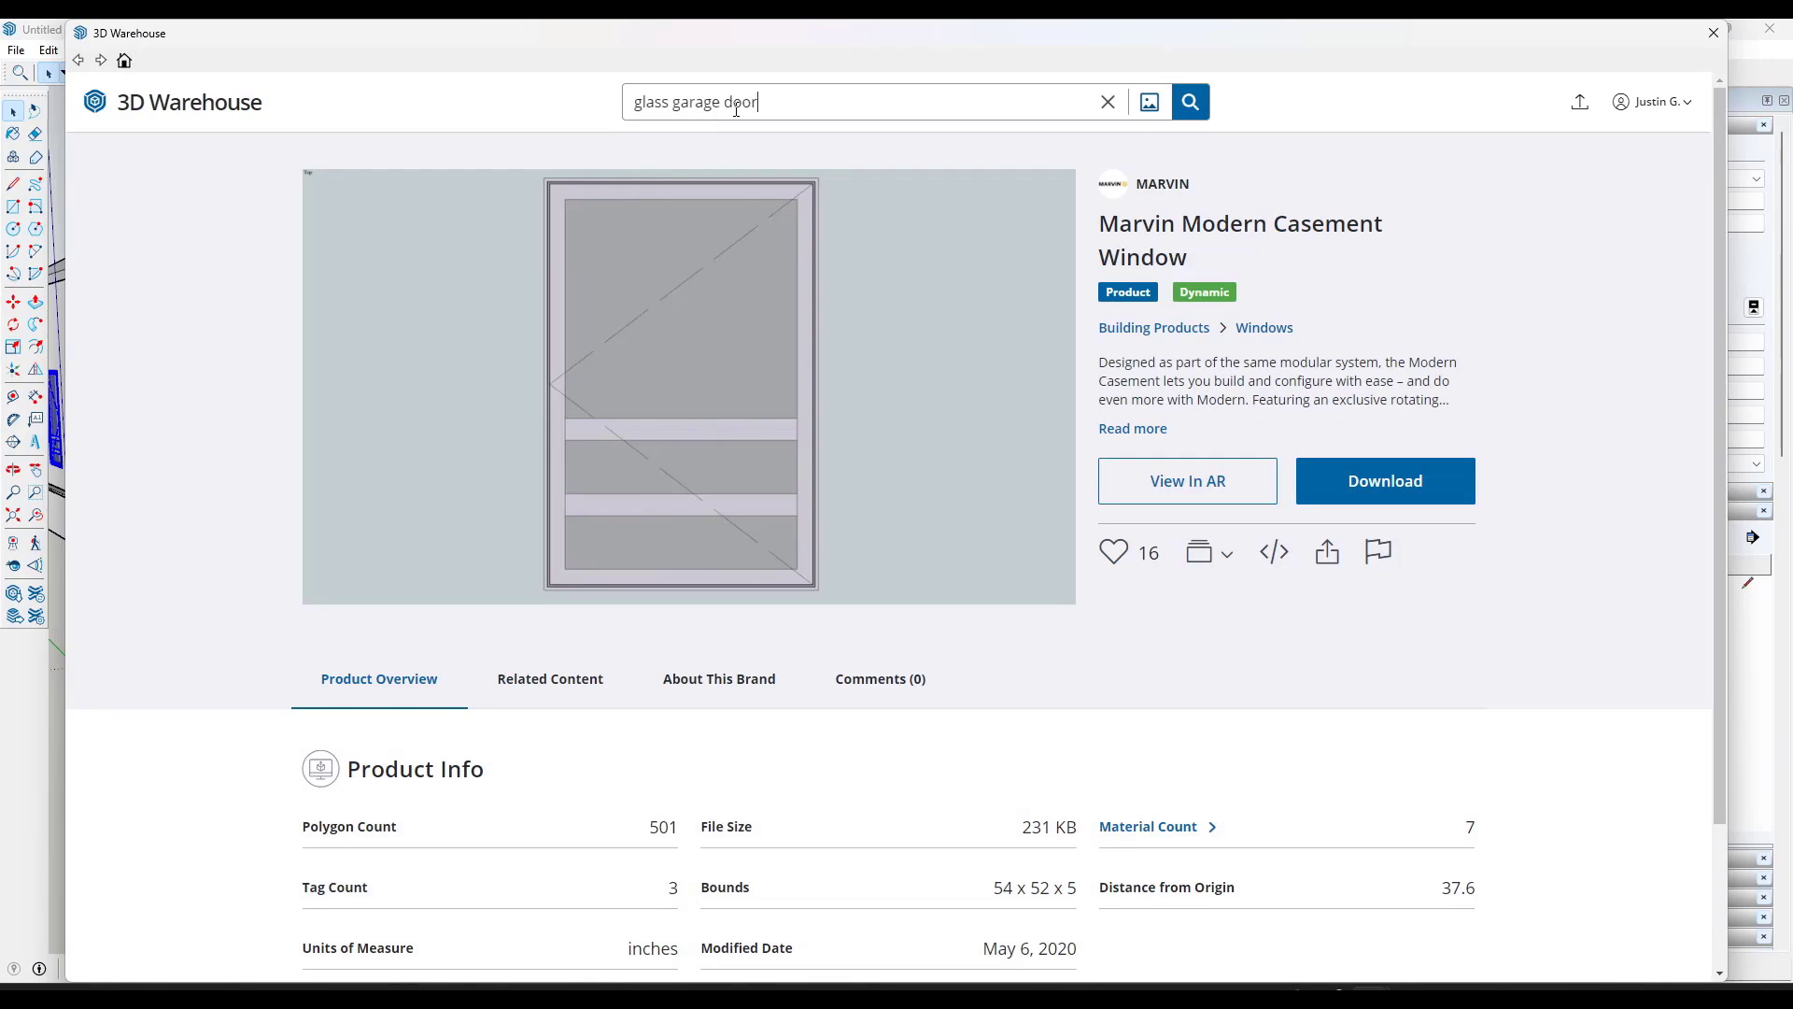
key("Return")
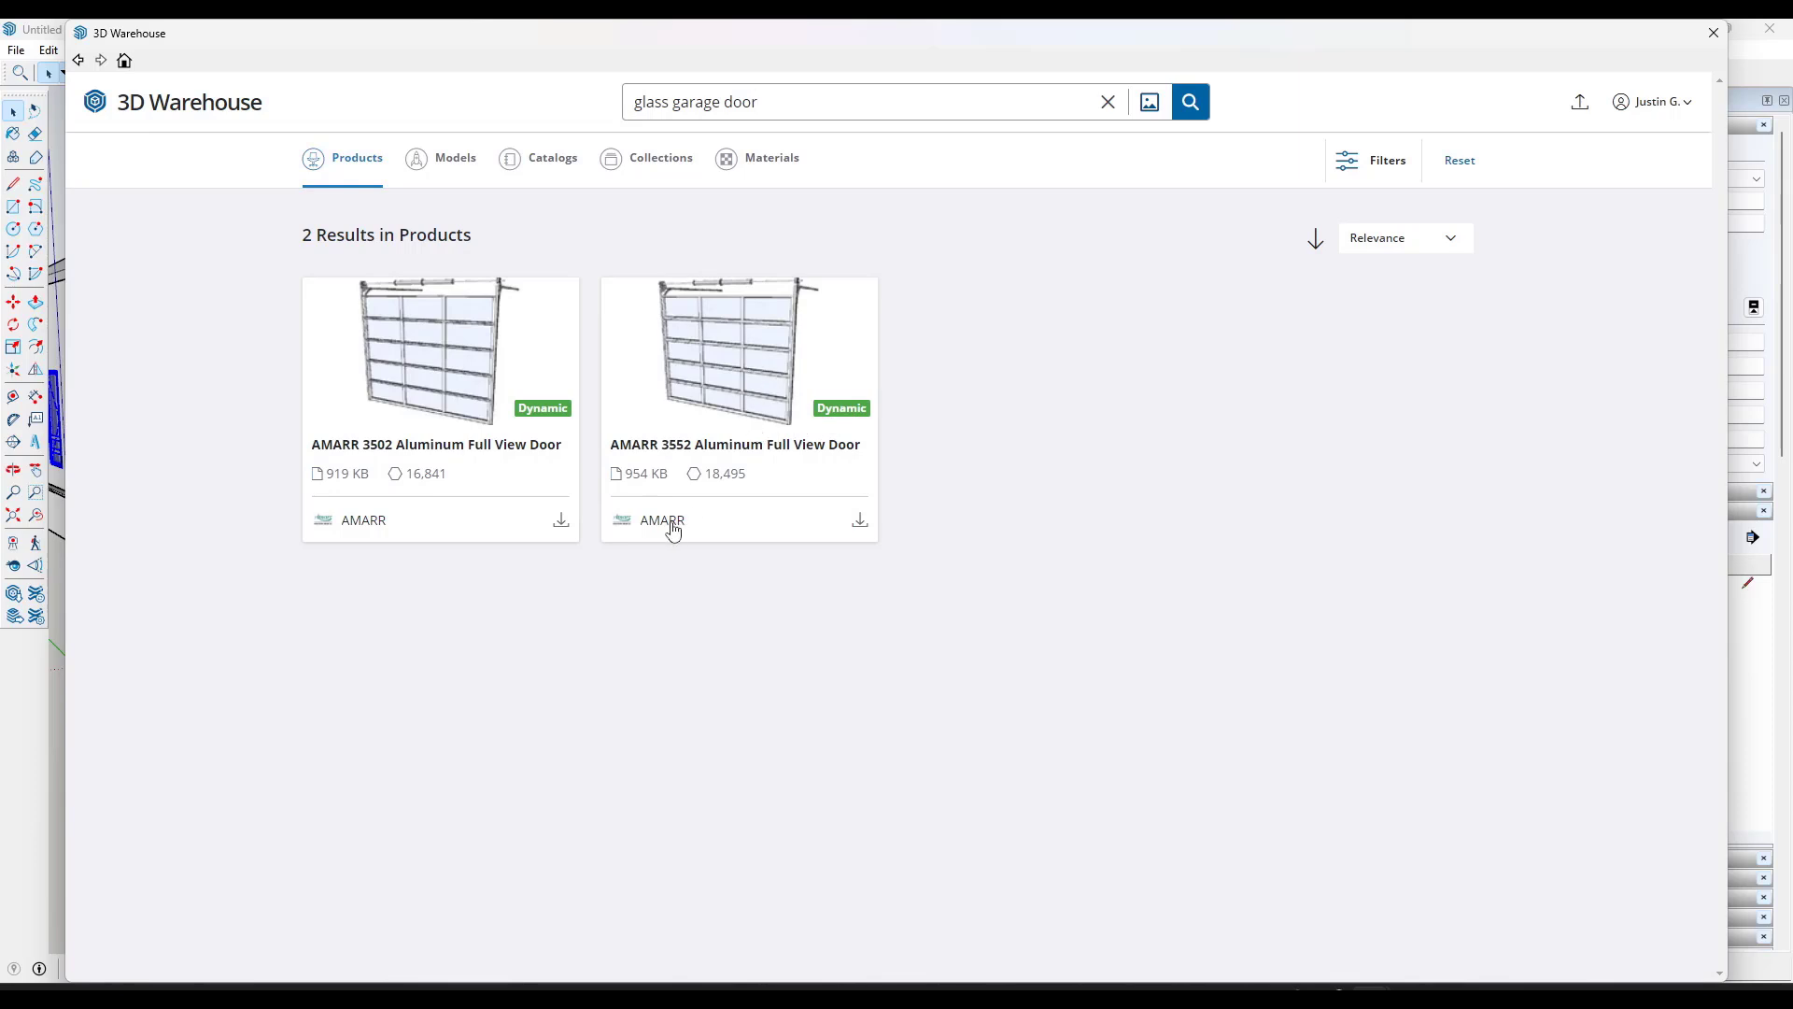
left_click(752, 367)
left_click(1380, 491)
left_click(843, 538)
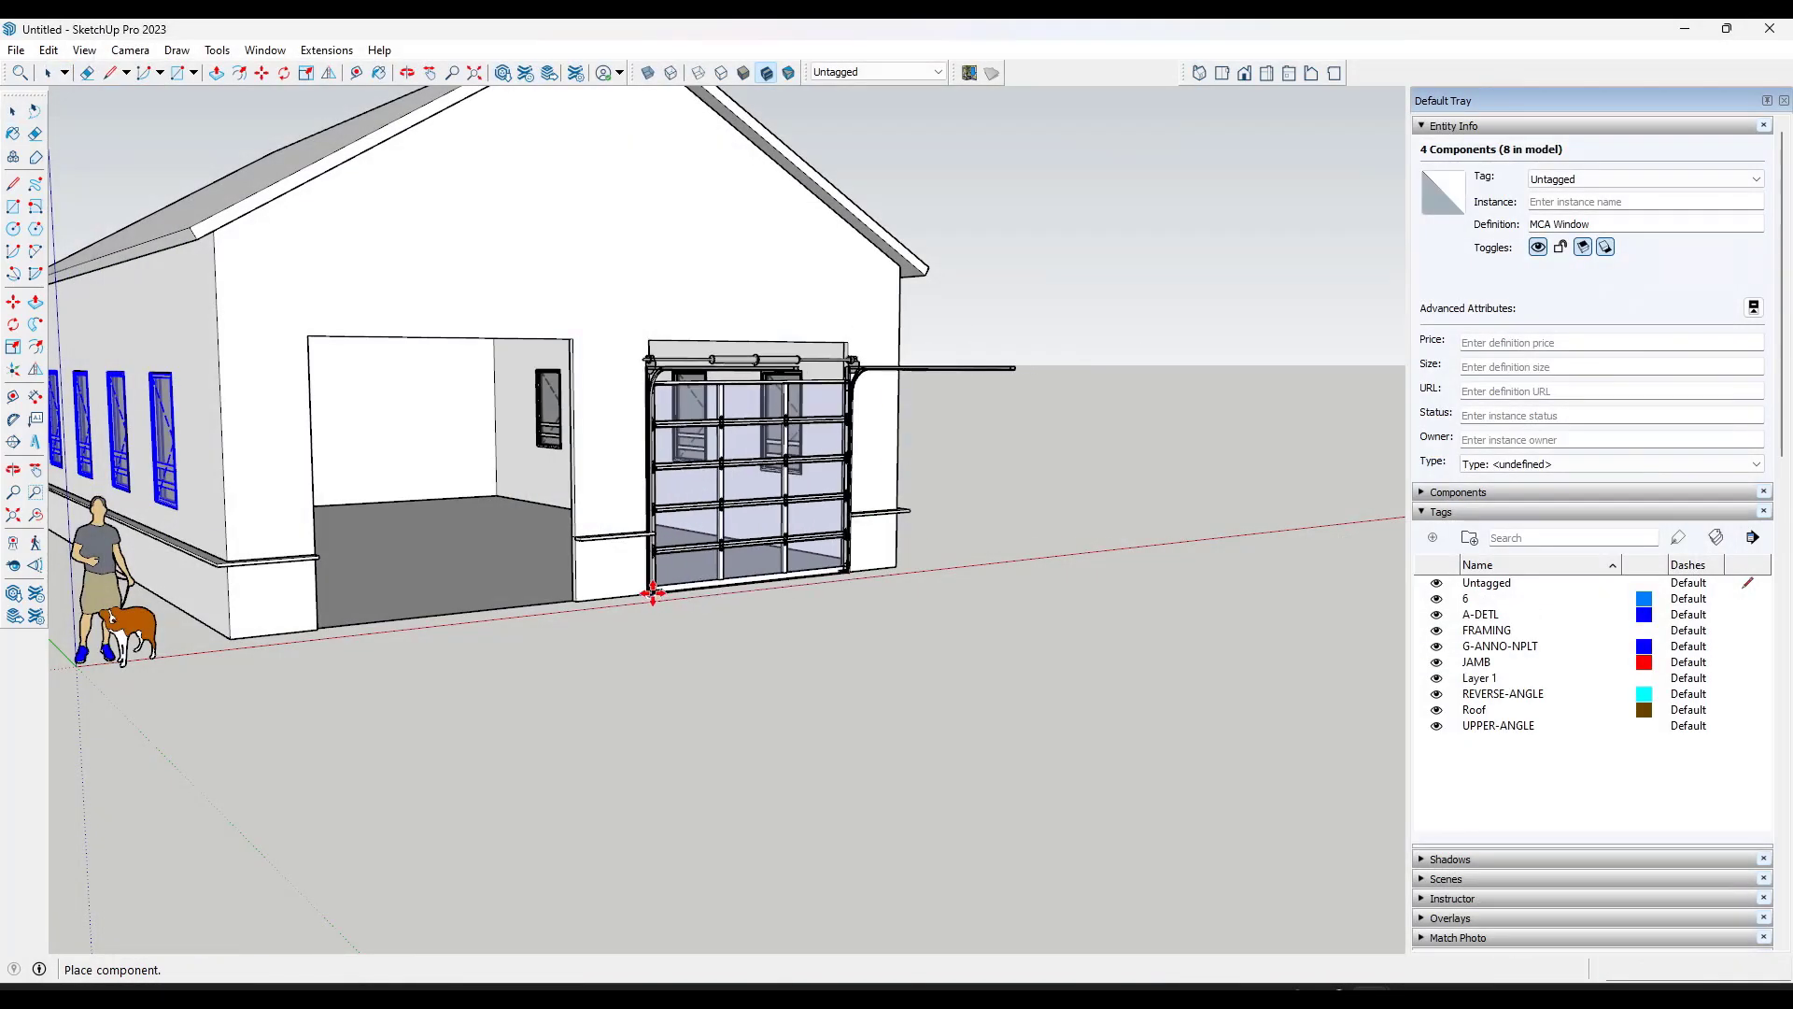
left_click(721, 502)
Step: Rotate the garage door 180° about its vertical axis so its overhead tracks point into the garage
key("m")
scroll(728, 500, "up", 6)
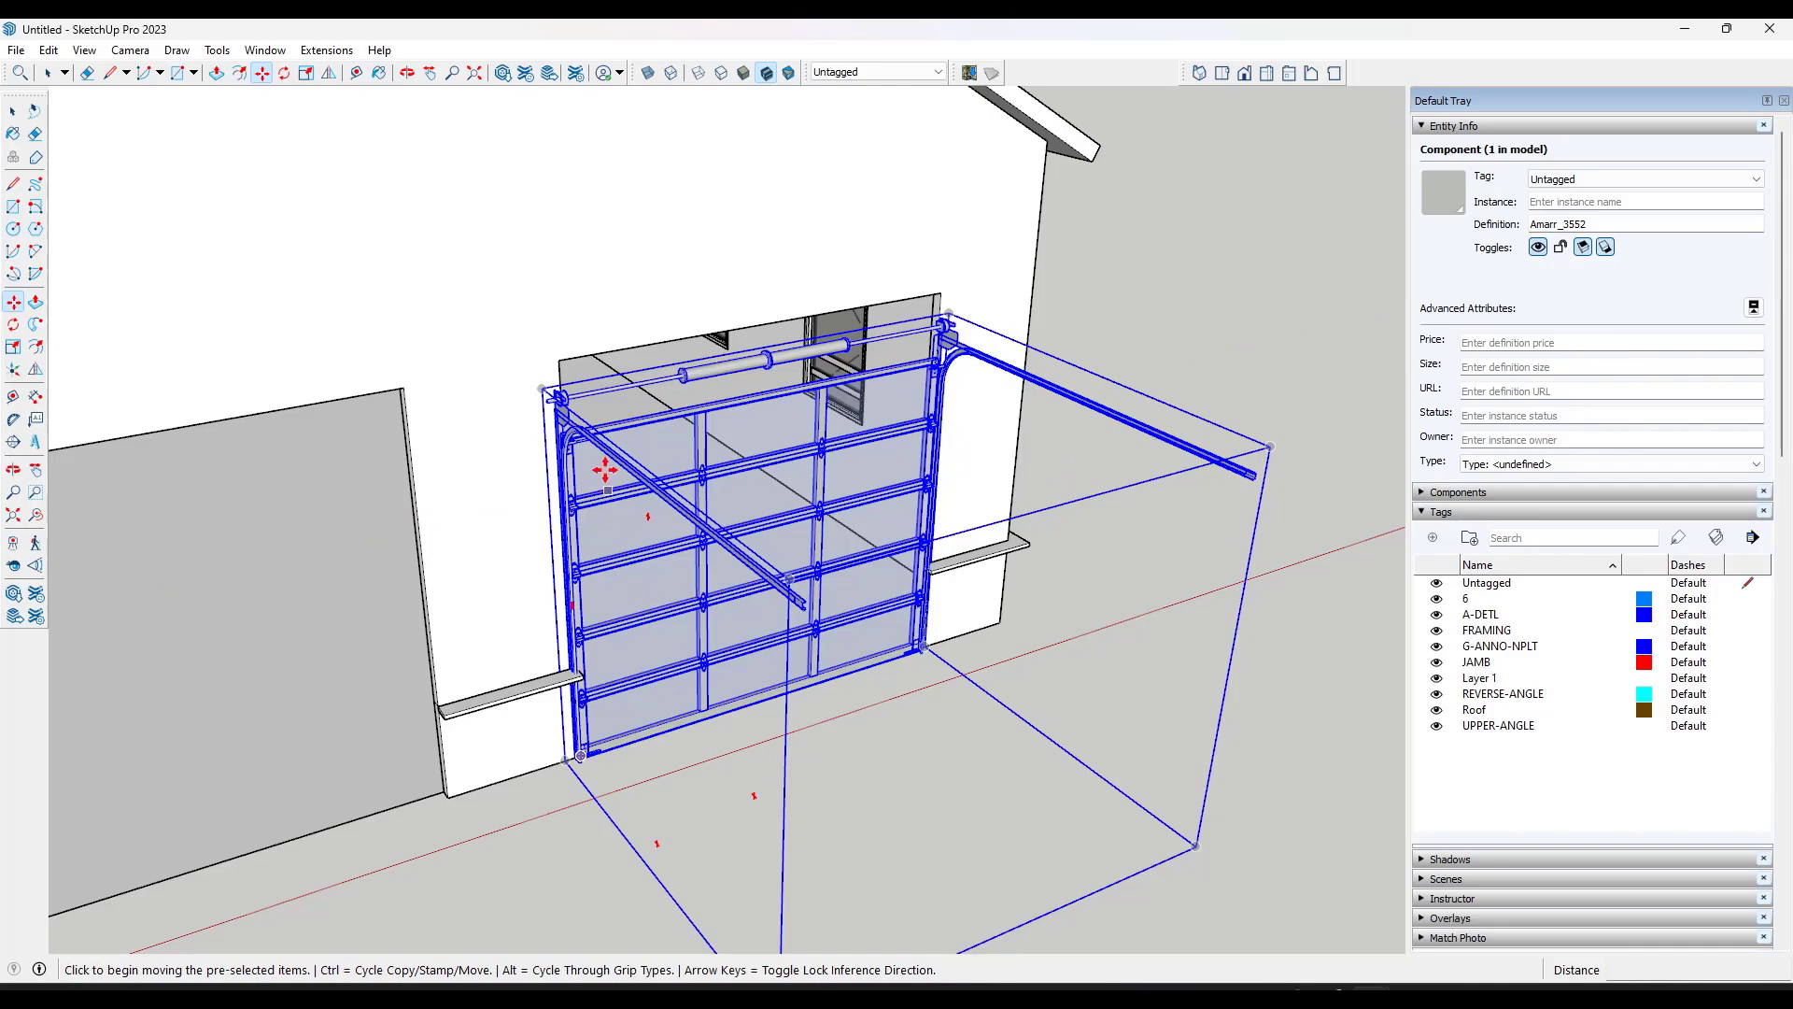
scroll(598, 476, "up", 6)
key("q")
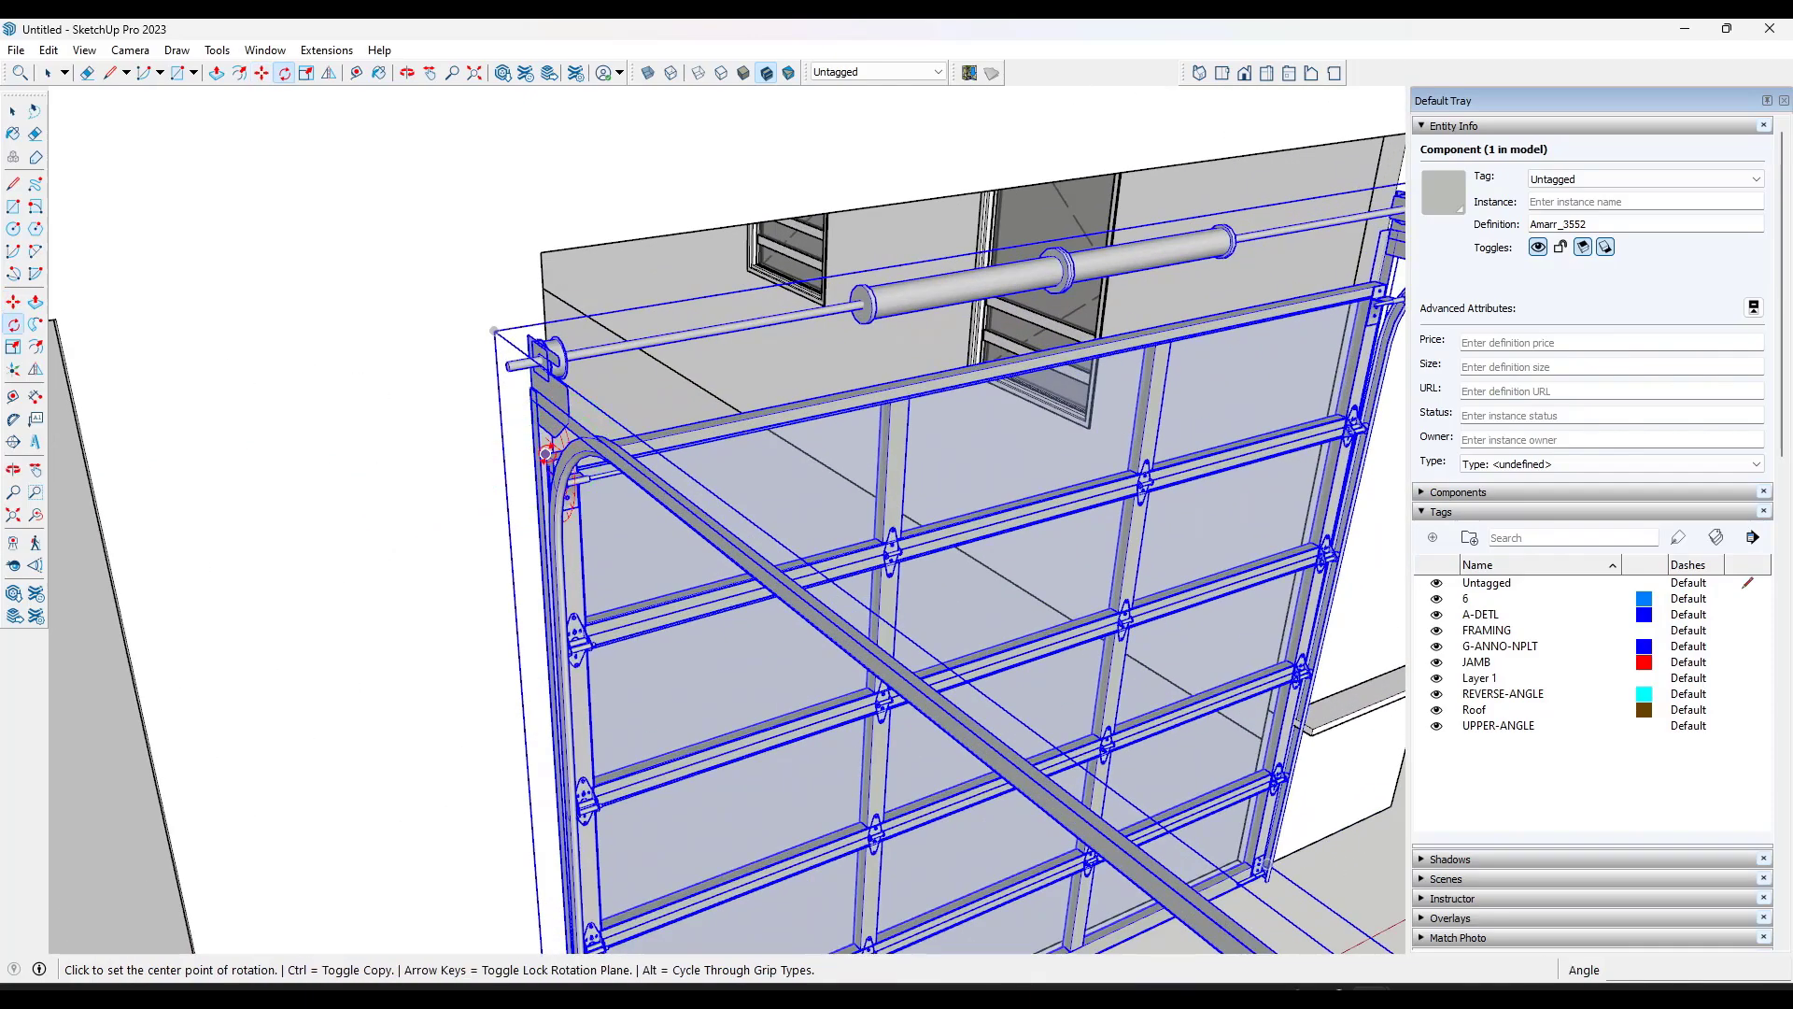
scroll(549, 455, "down", 6)
key("space")
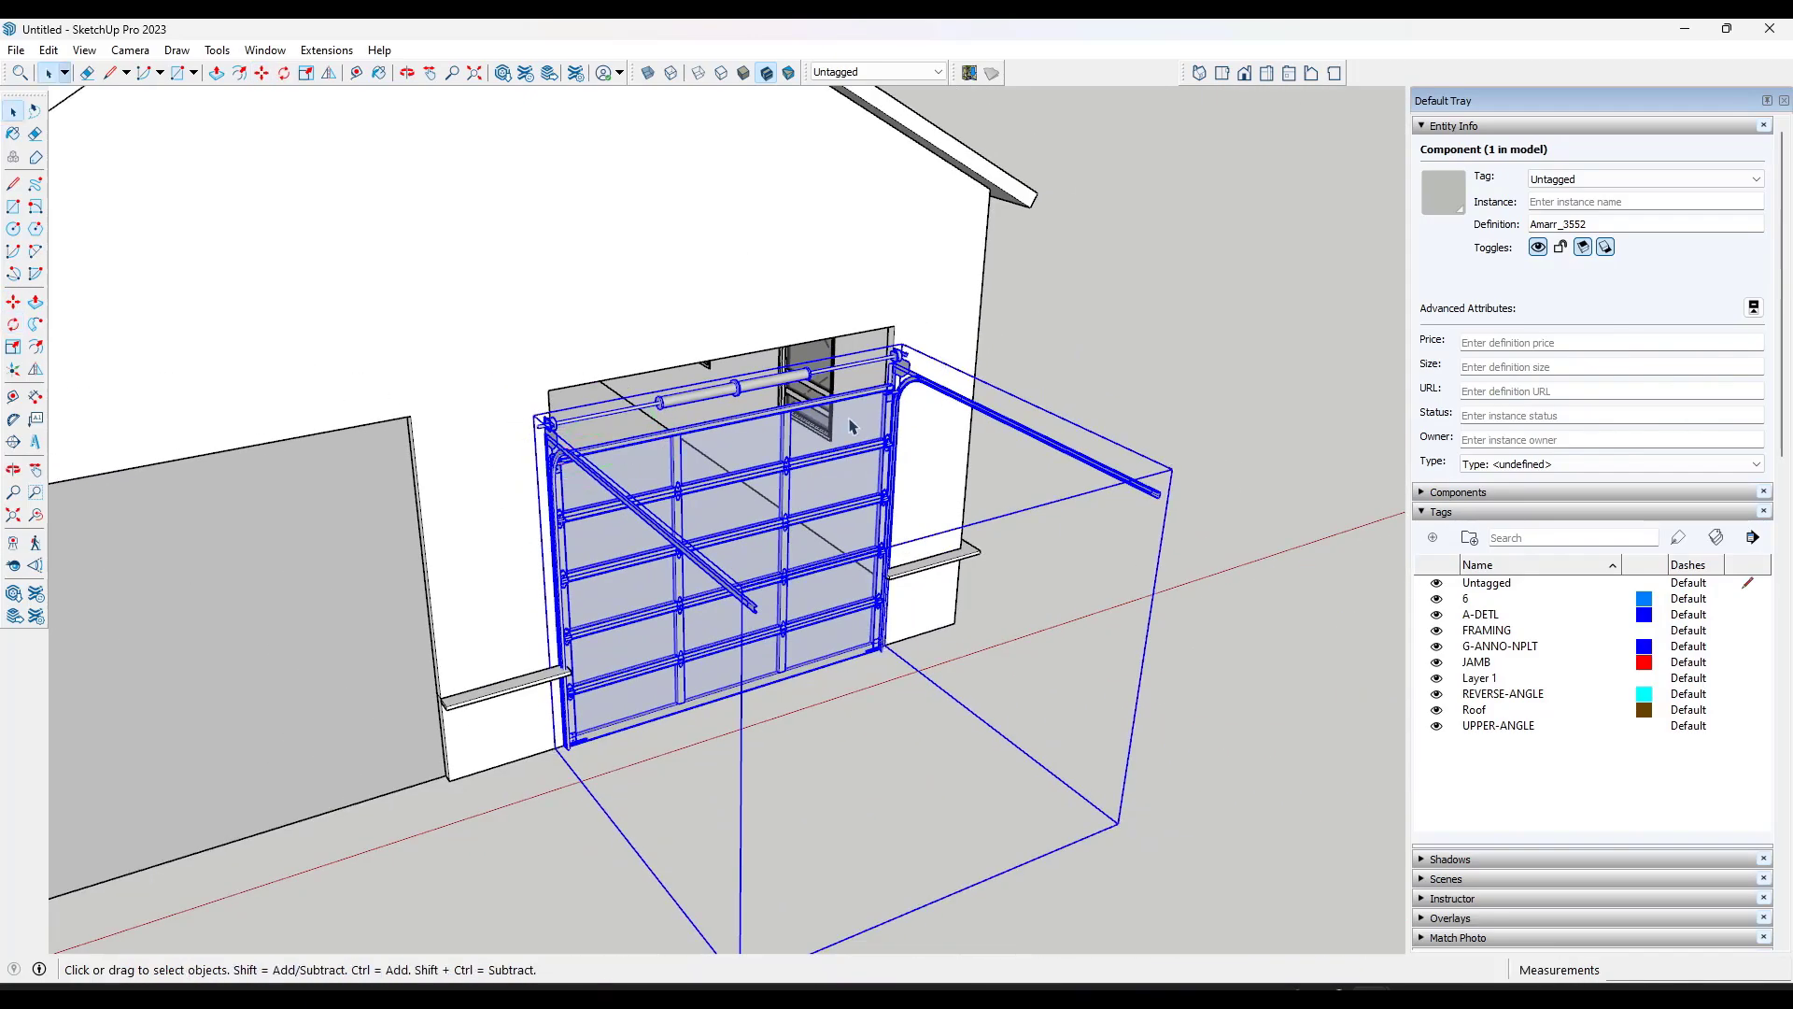
key("m")
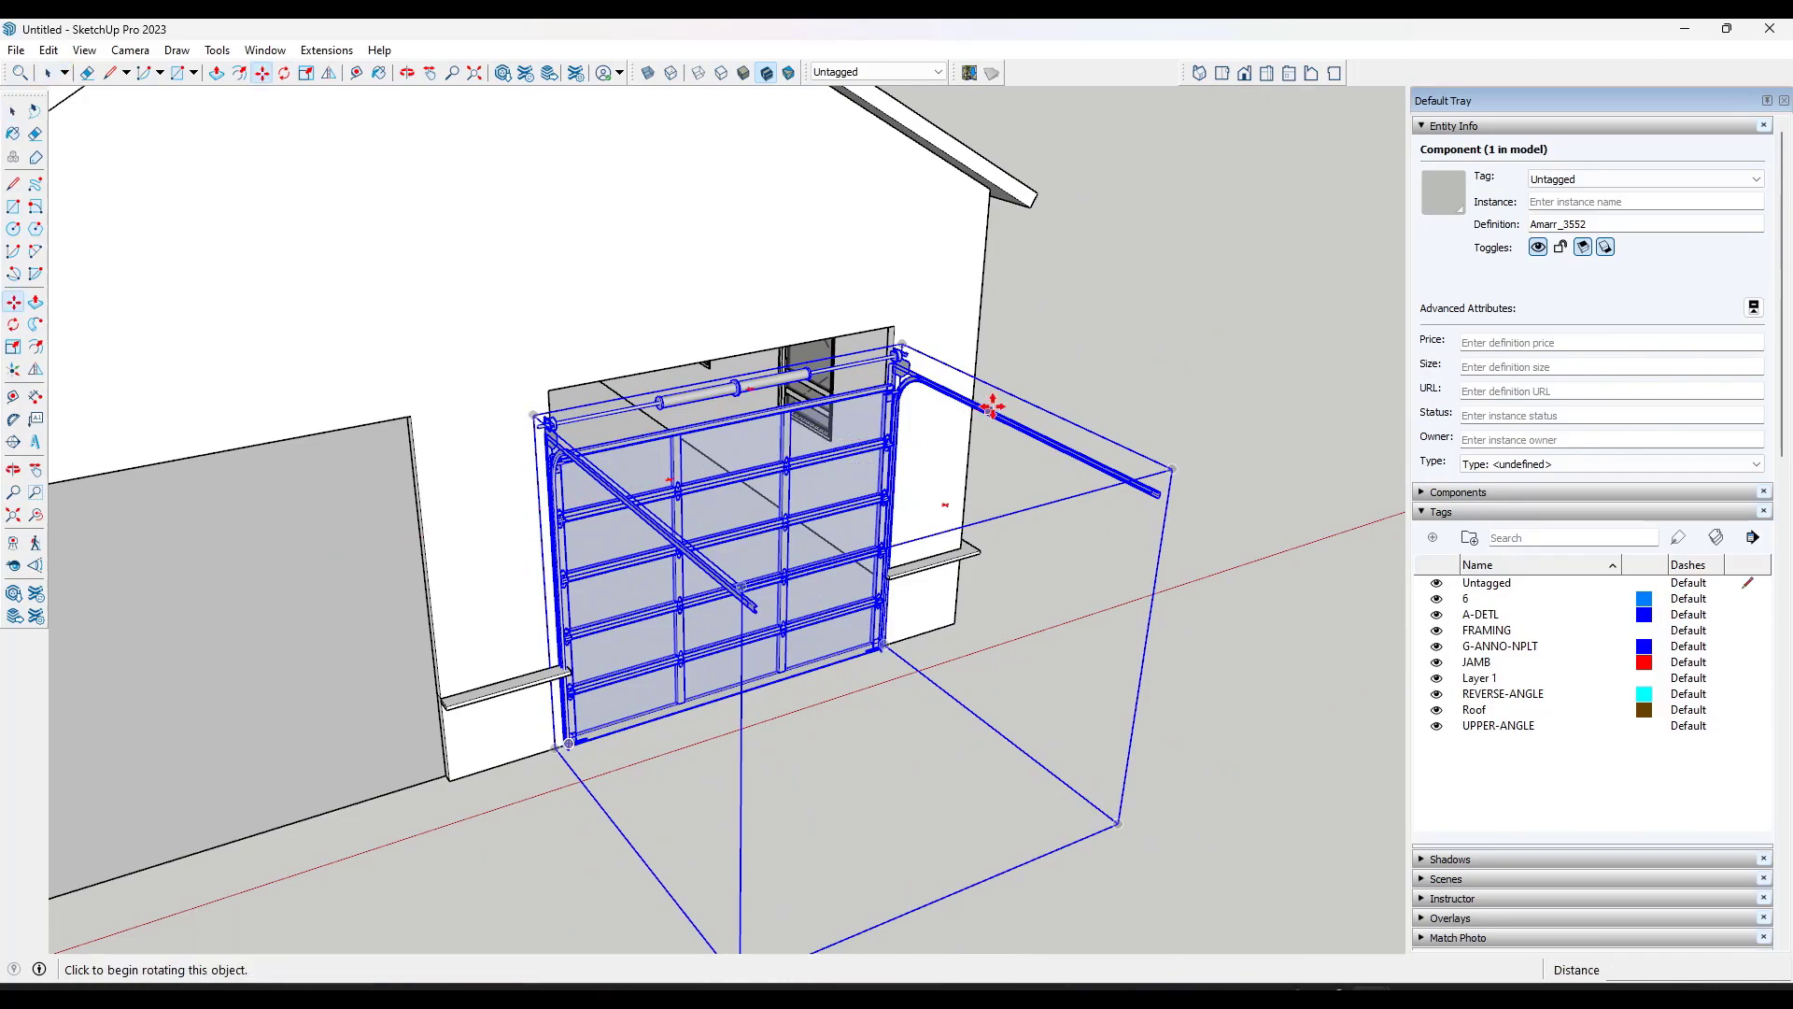
left_click(989, 407)
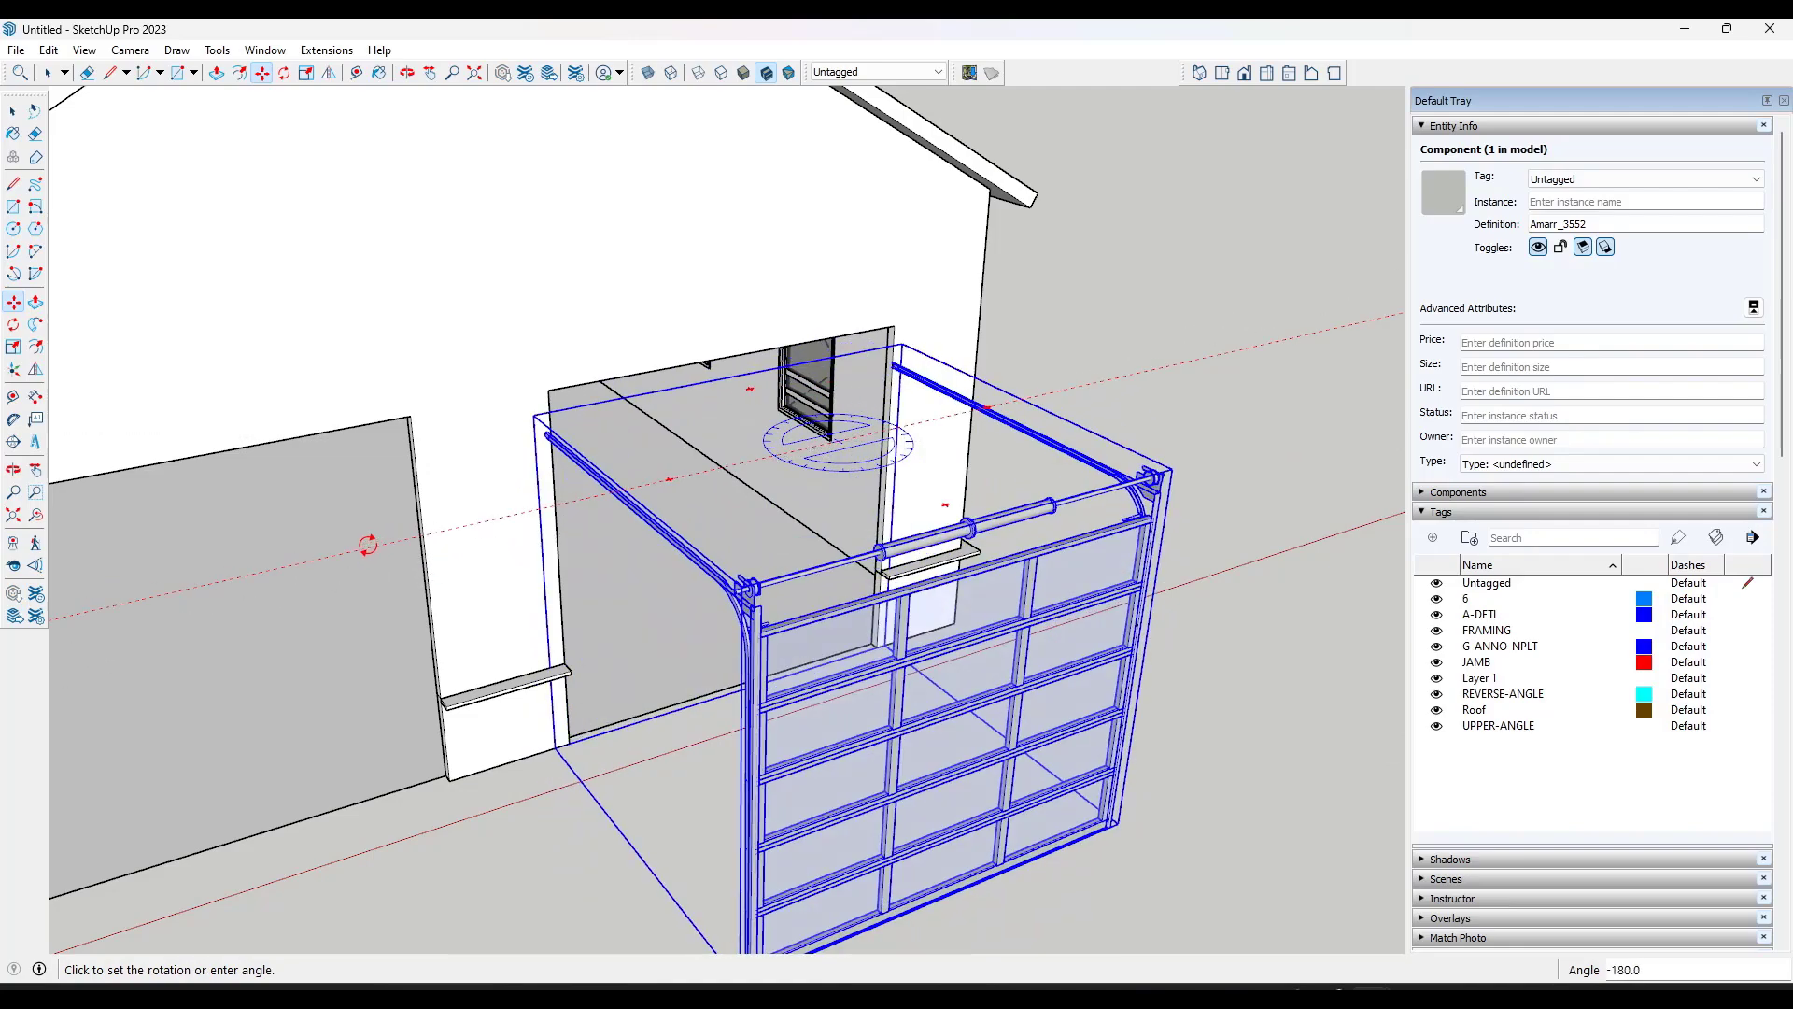
left_click(356, 550)
Step: Move the rotated garage door by its upper side frame back into the front opening, against the opening's outer jamb
middle_click_drag(421, 552, 897, 509)
scroll(1266, 427, "up", 3)
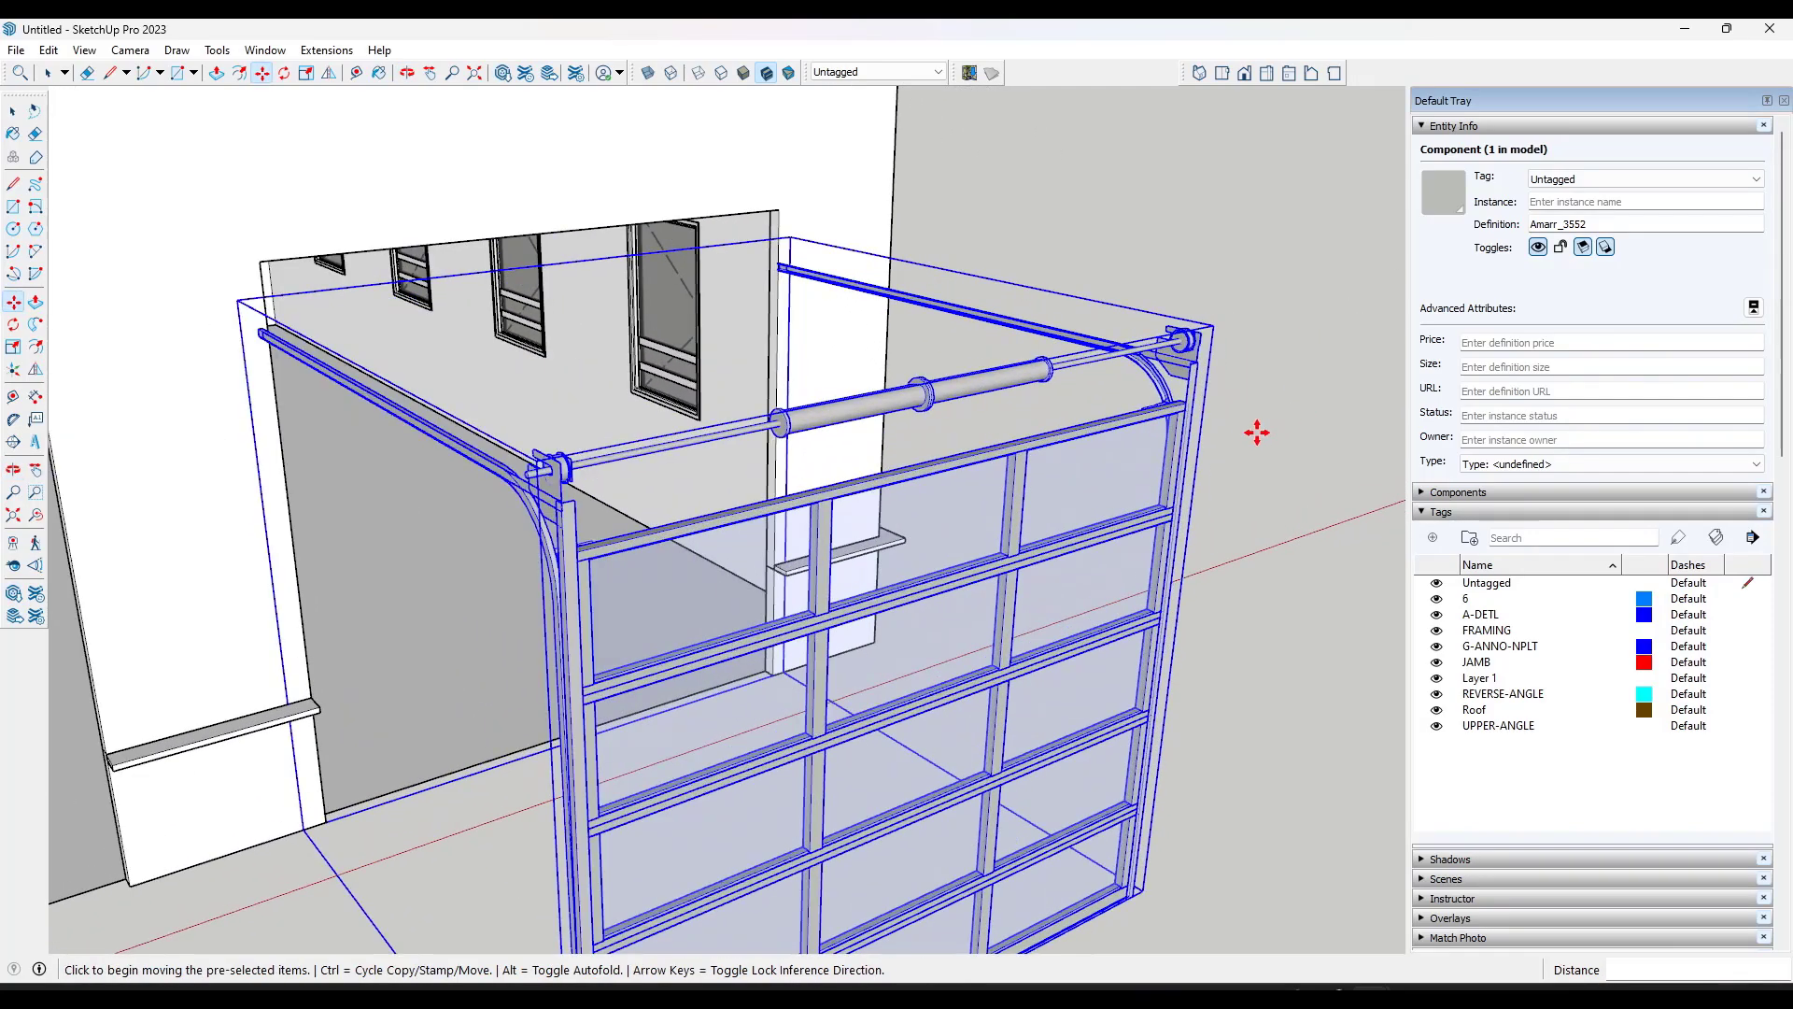
middle_click_drag(1161, 429, 1196, 401)
scroll(1201, 392, "up", 4)
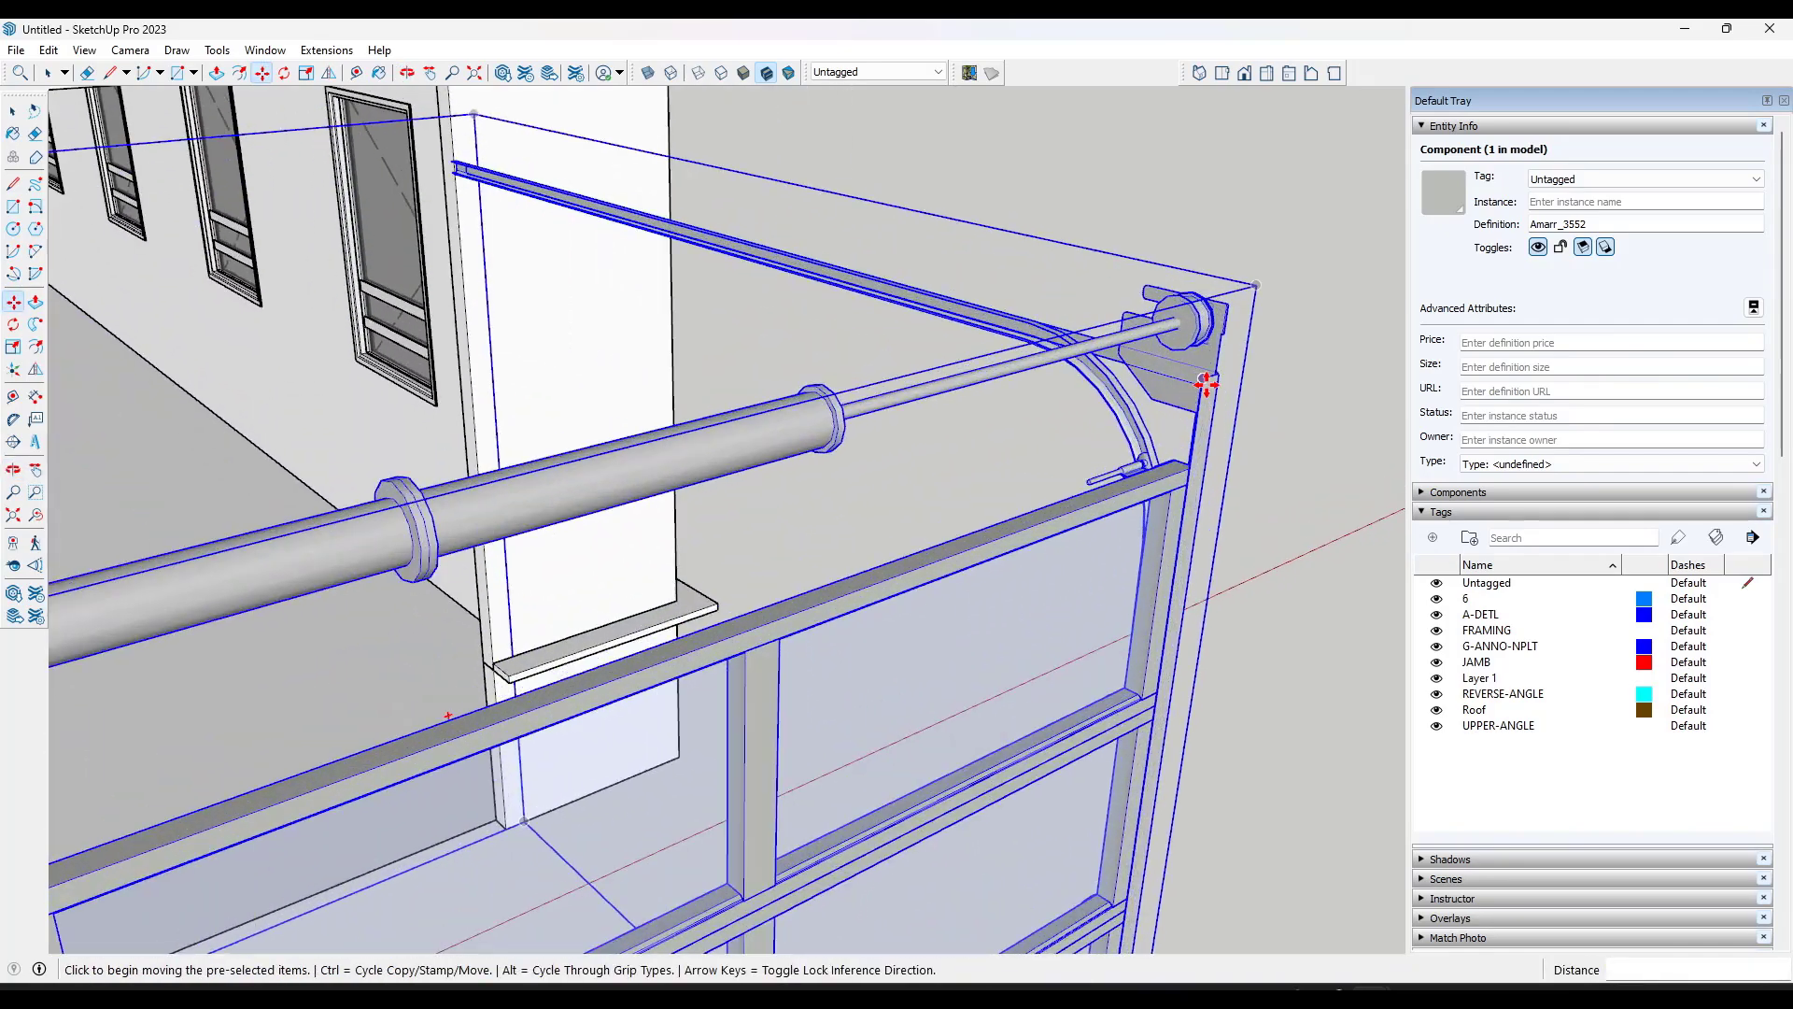
left_click(1205, 384)
scroll(1186, 379, "down", 6)
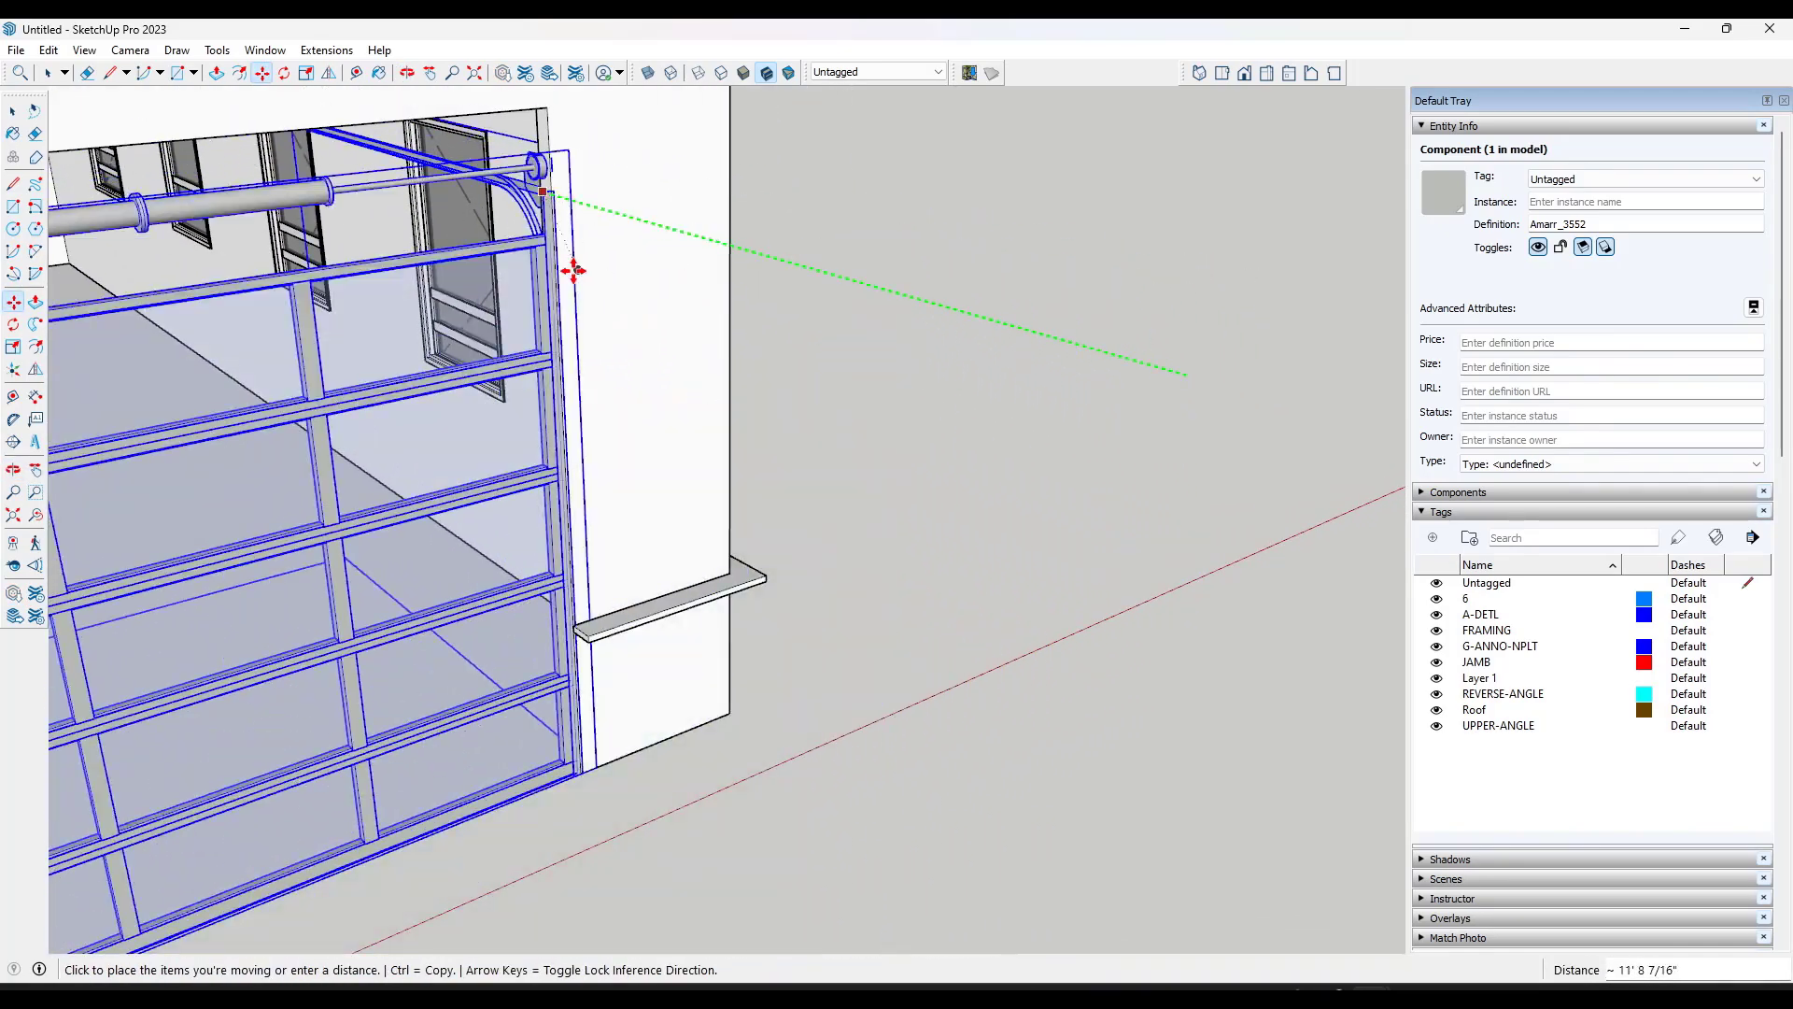
left_click(548, 250)
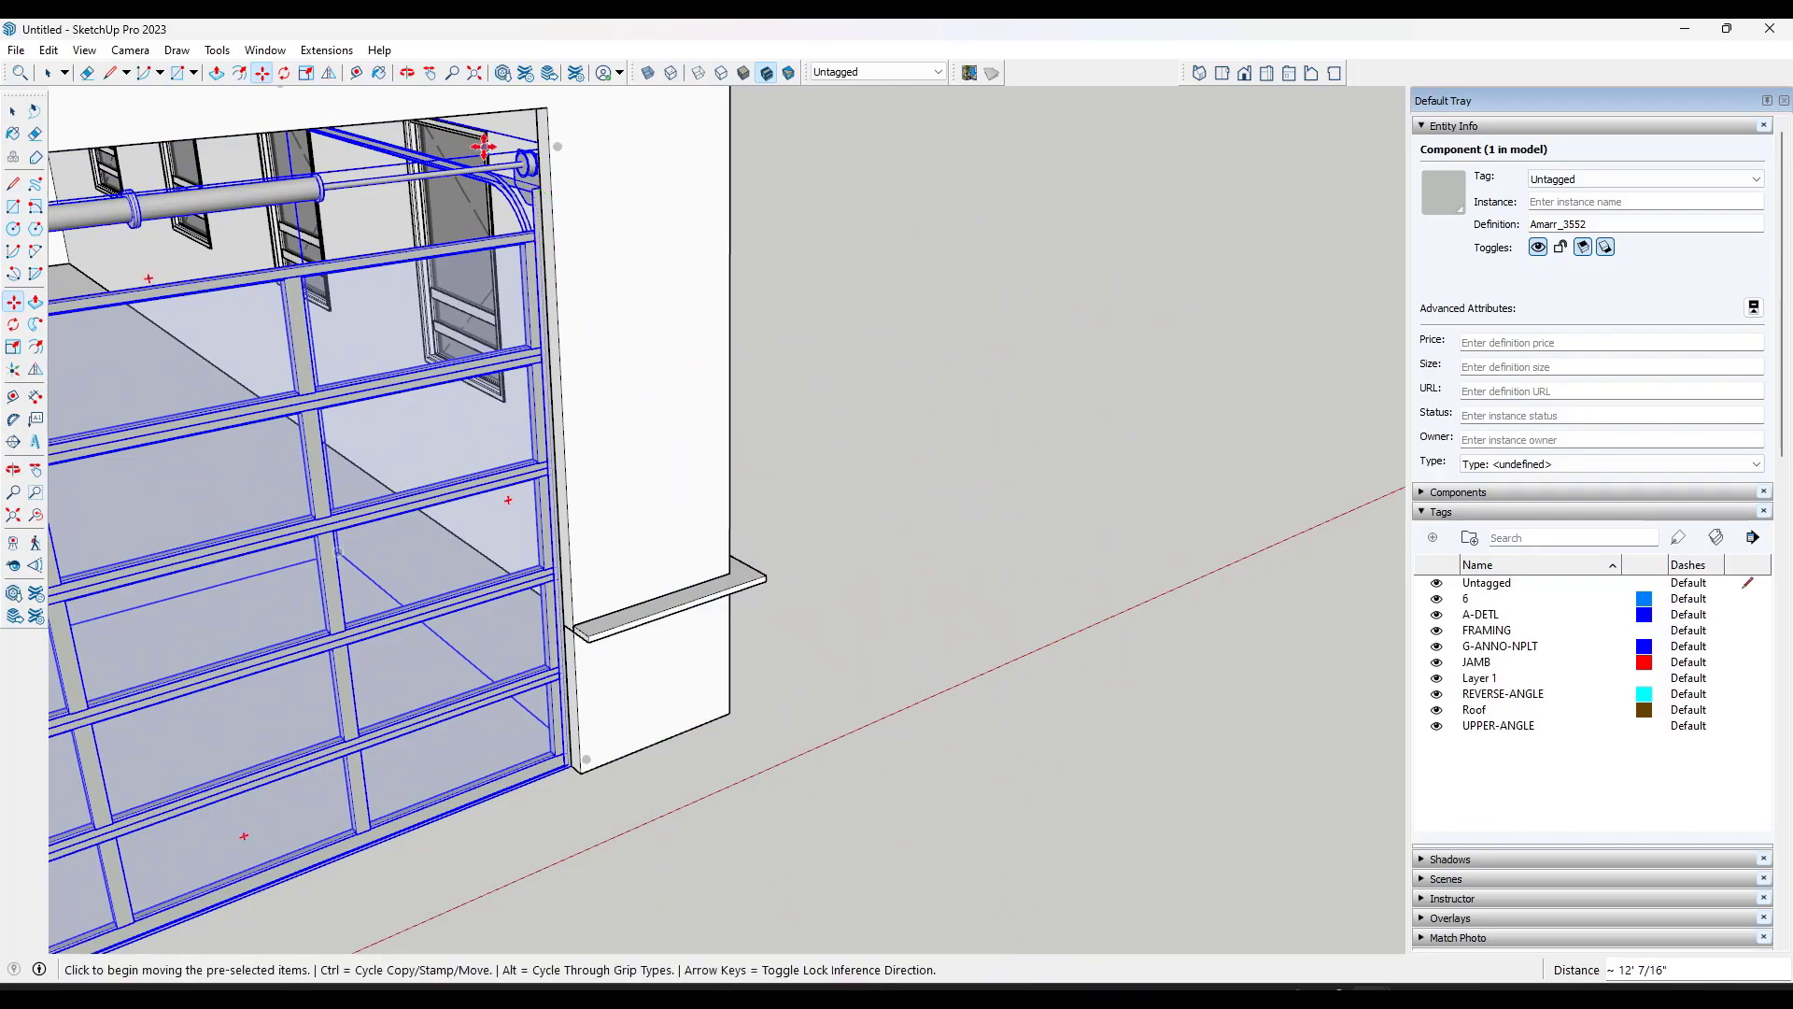
scroll(484, 149, "up", 3)
scroll(1009, 284, "down", 5)
Step: Set the garage door component's Door Height option to 12'-0" and apply it
middle_click_drag(958, 310, 812, 322)
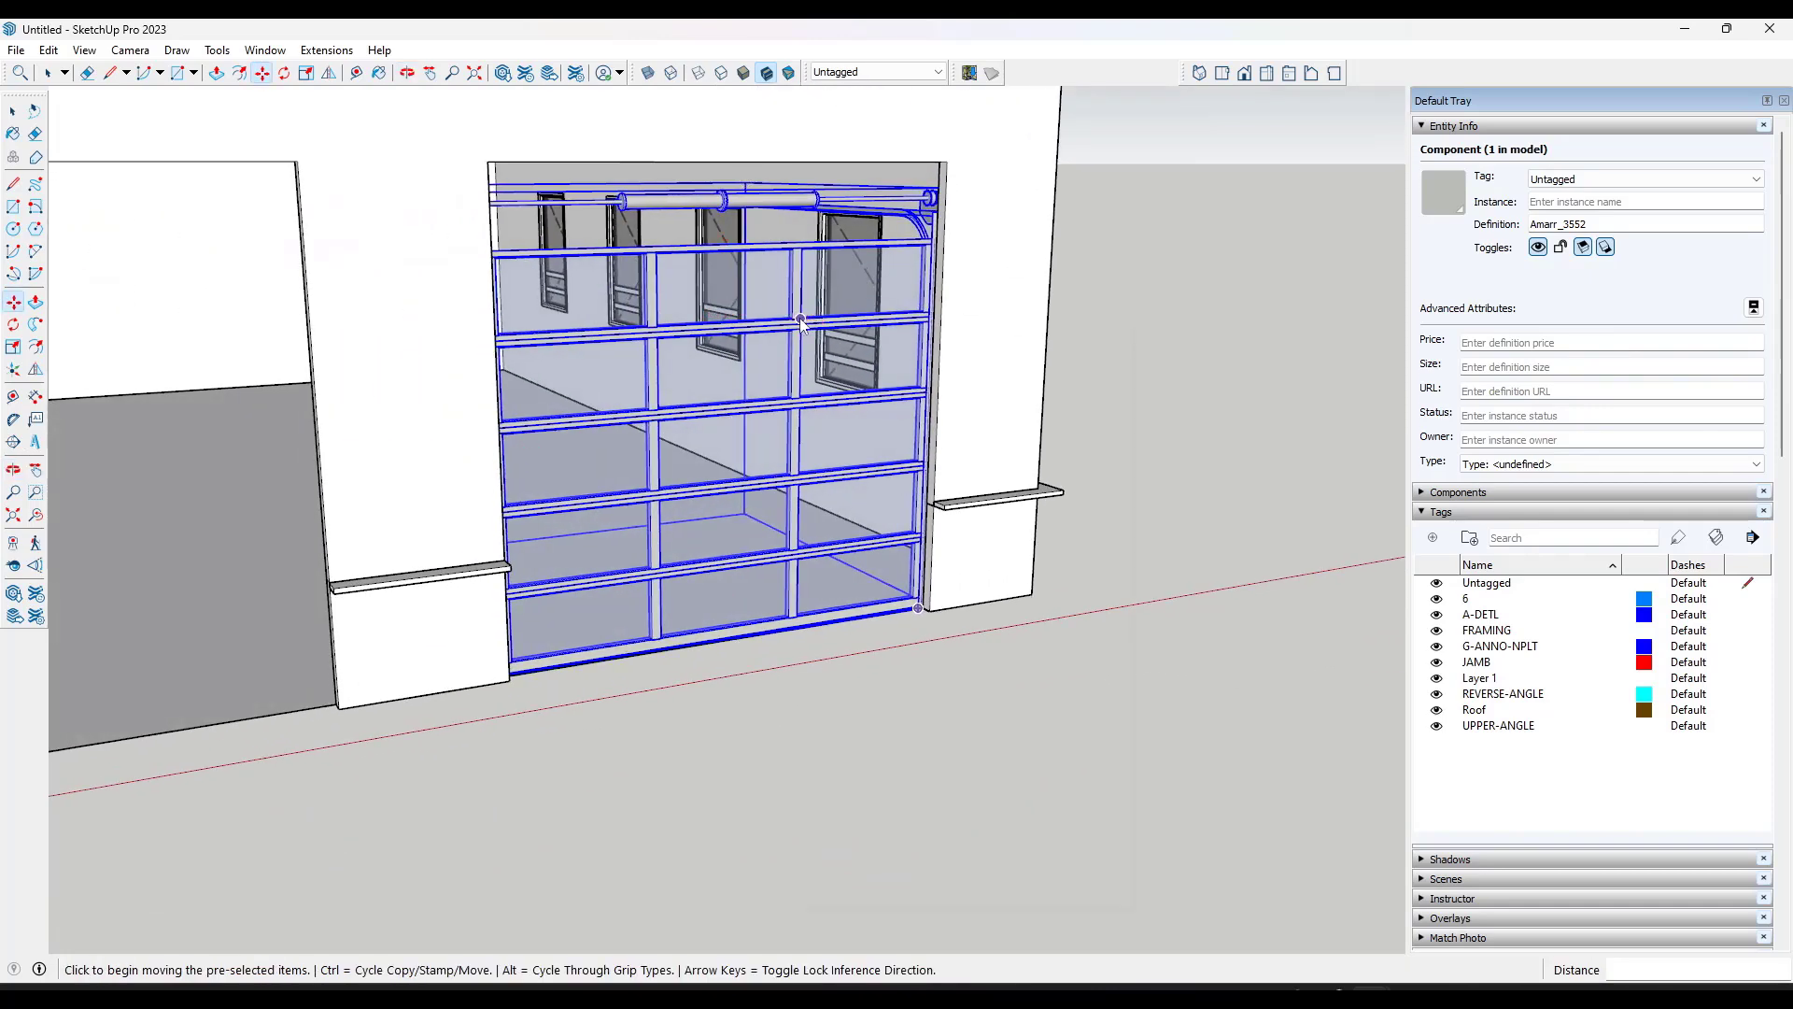
right_click(798, 317)
mouse_move(894, 864)
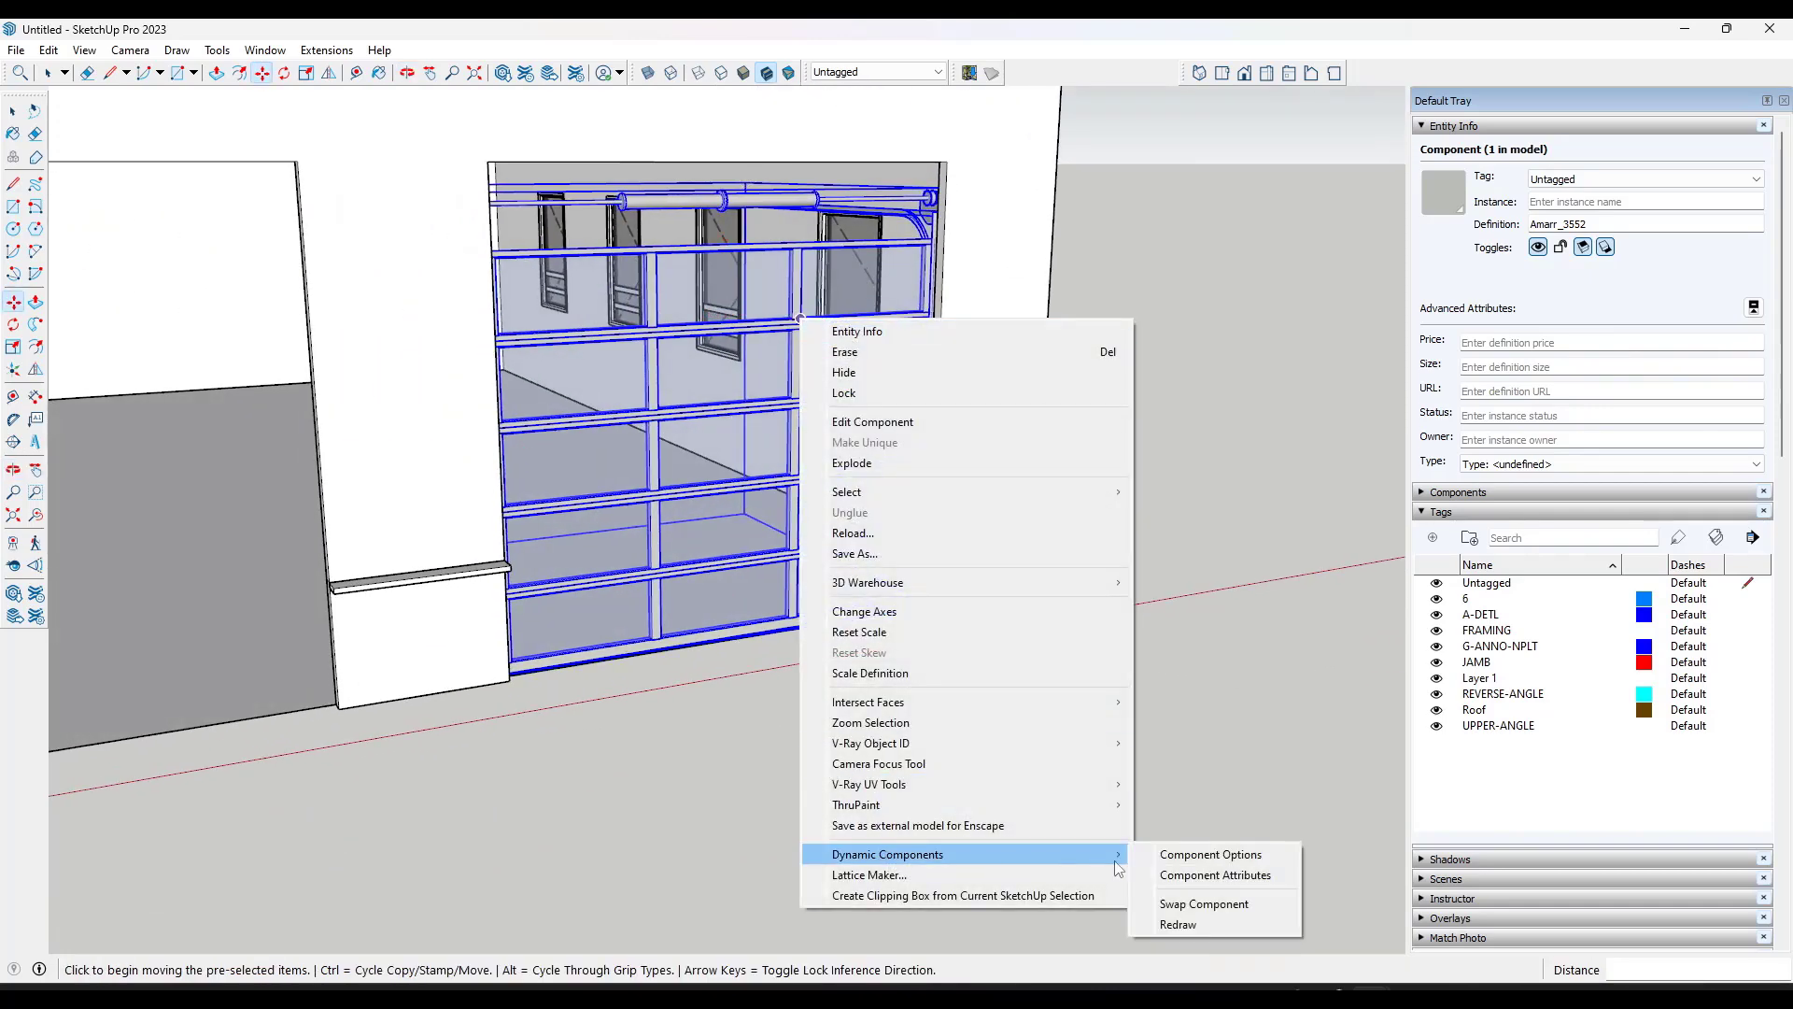
left_click(1189, 856)
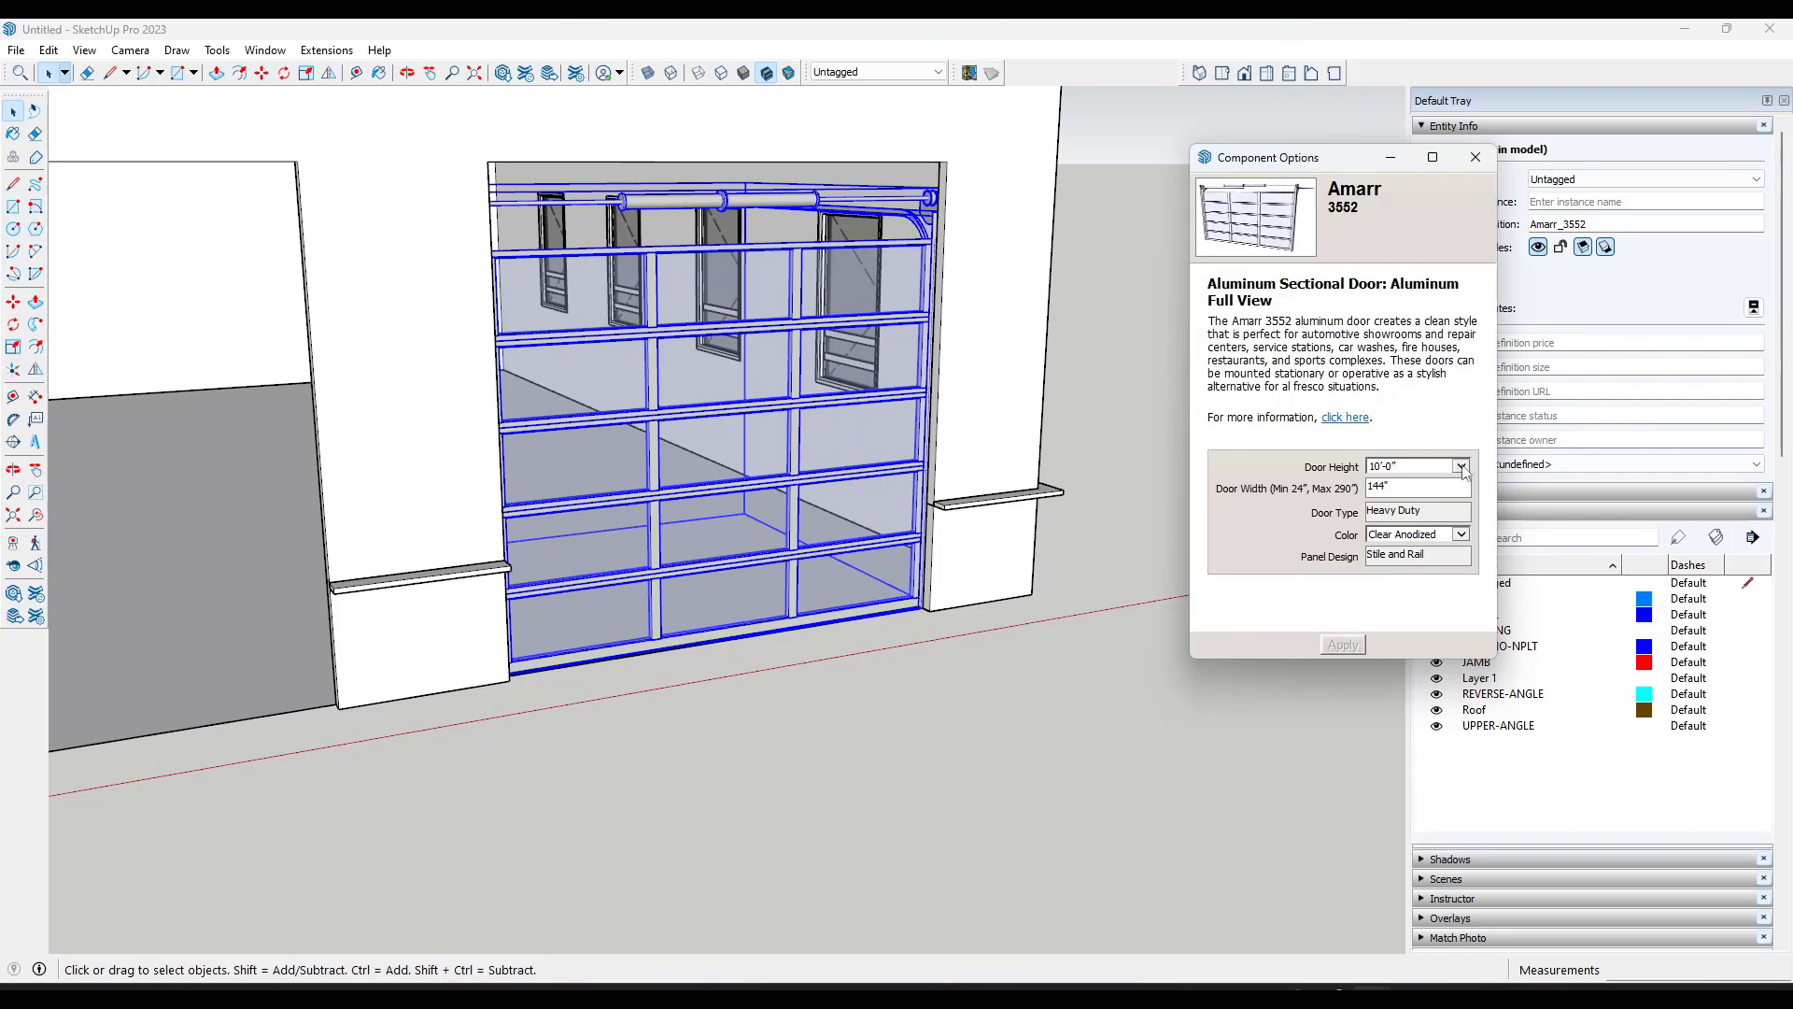
left_click(1461, 466)
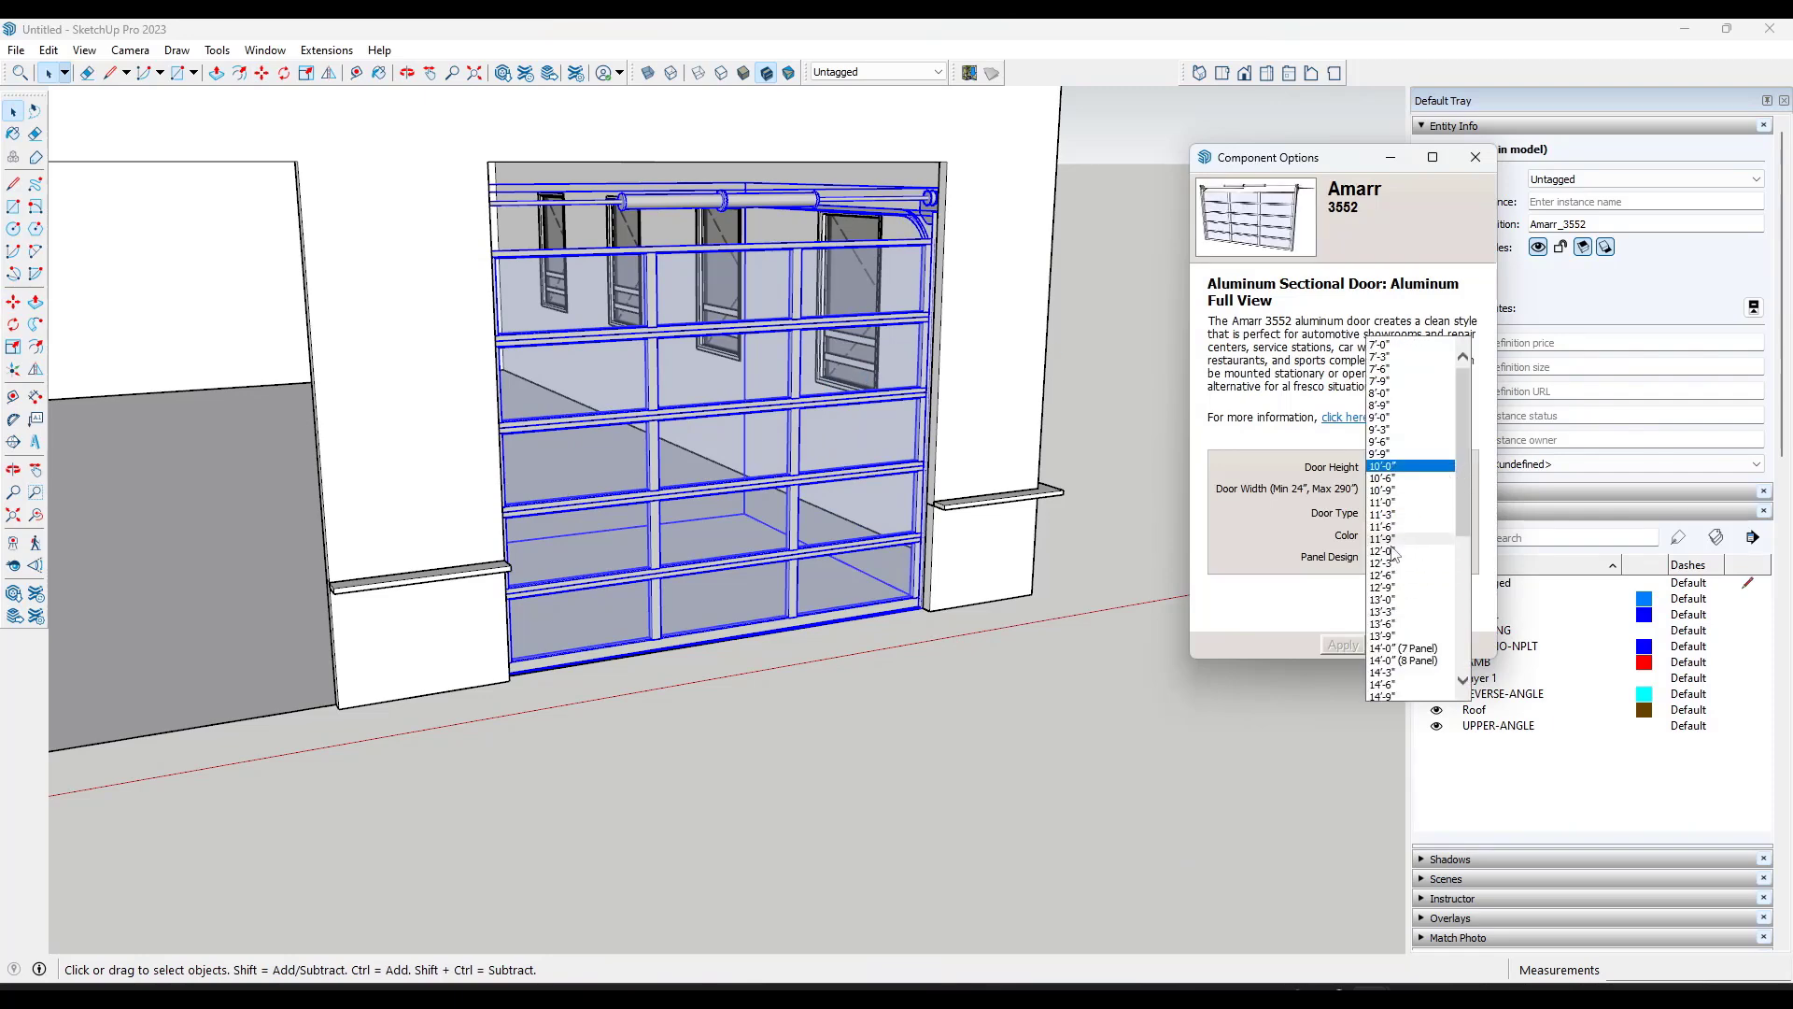
left_click(1392, 552)
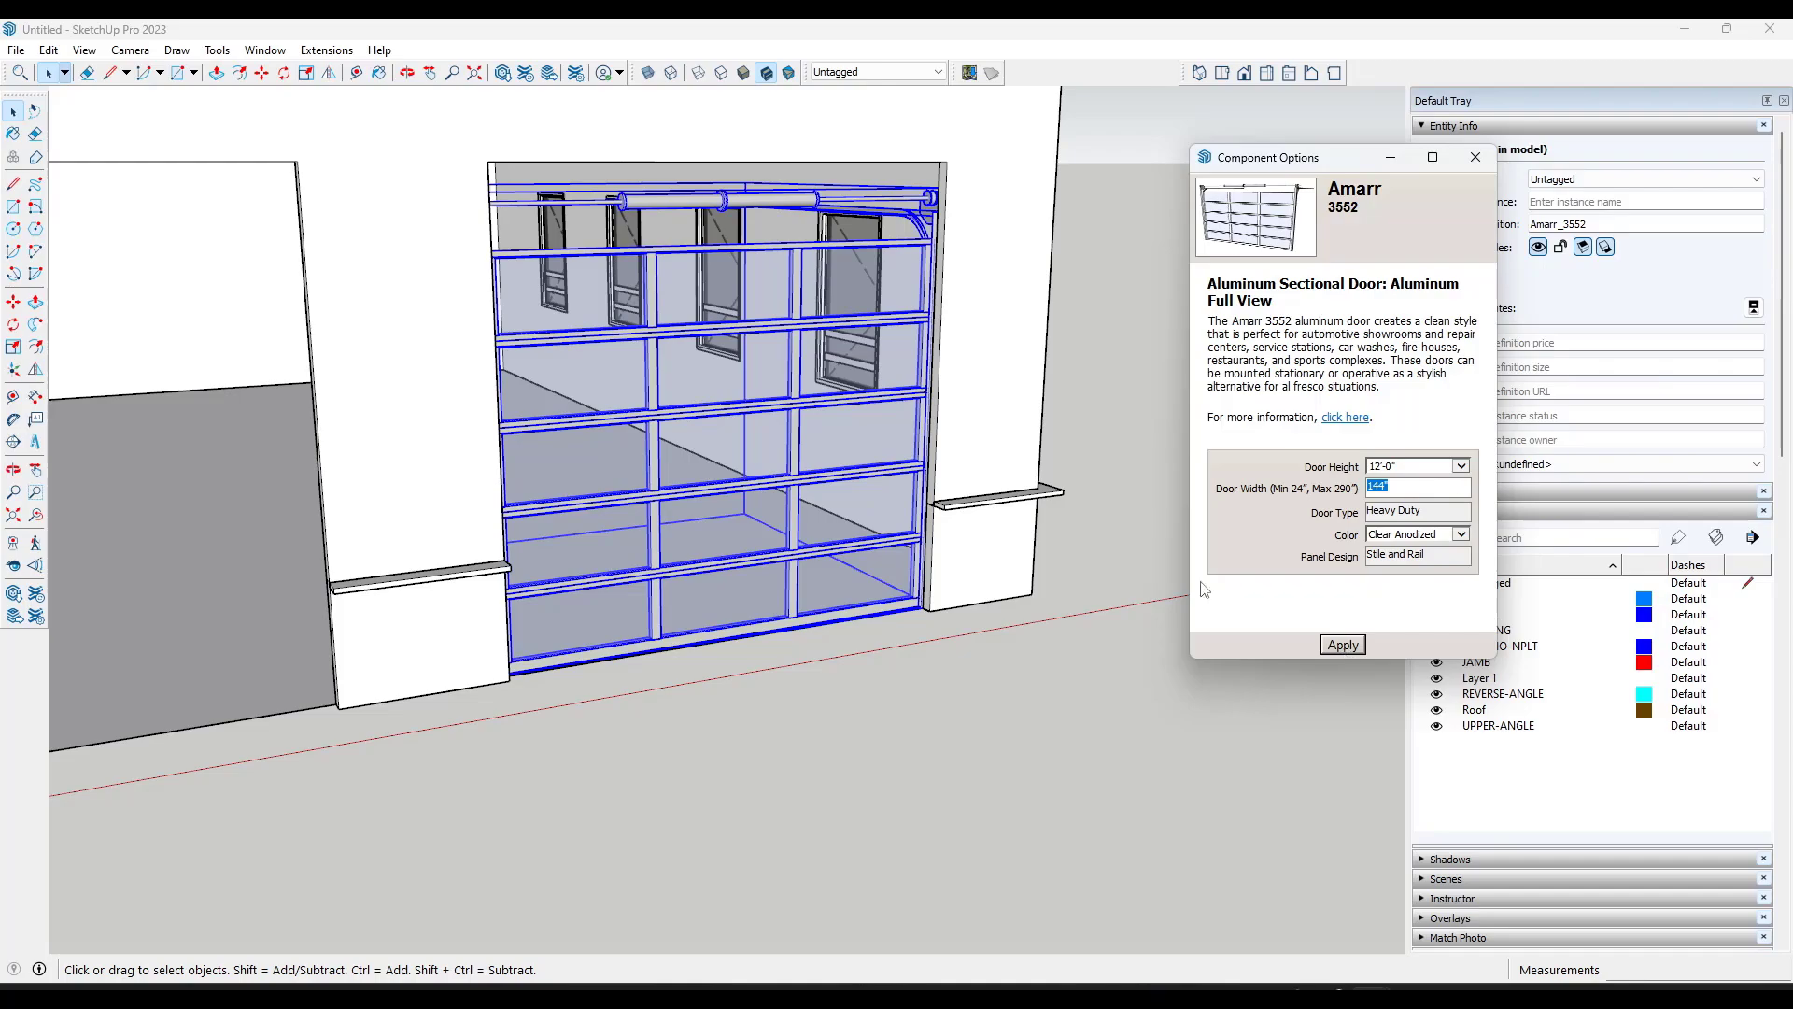
left_click(1341, 644)
Step: Move the resized garage door by its lower outer corner tight against the front opening's outer jamb
middle_click_drag(916, 337, 1082, 317)
scroll(1060, 588, "up", 10)
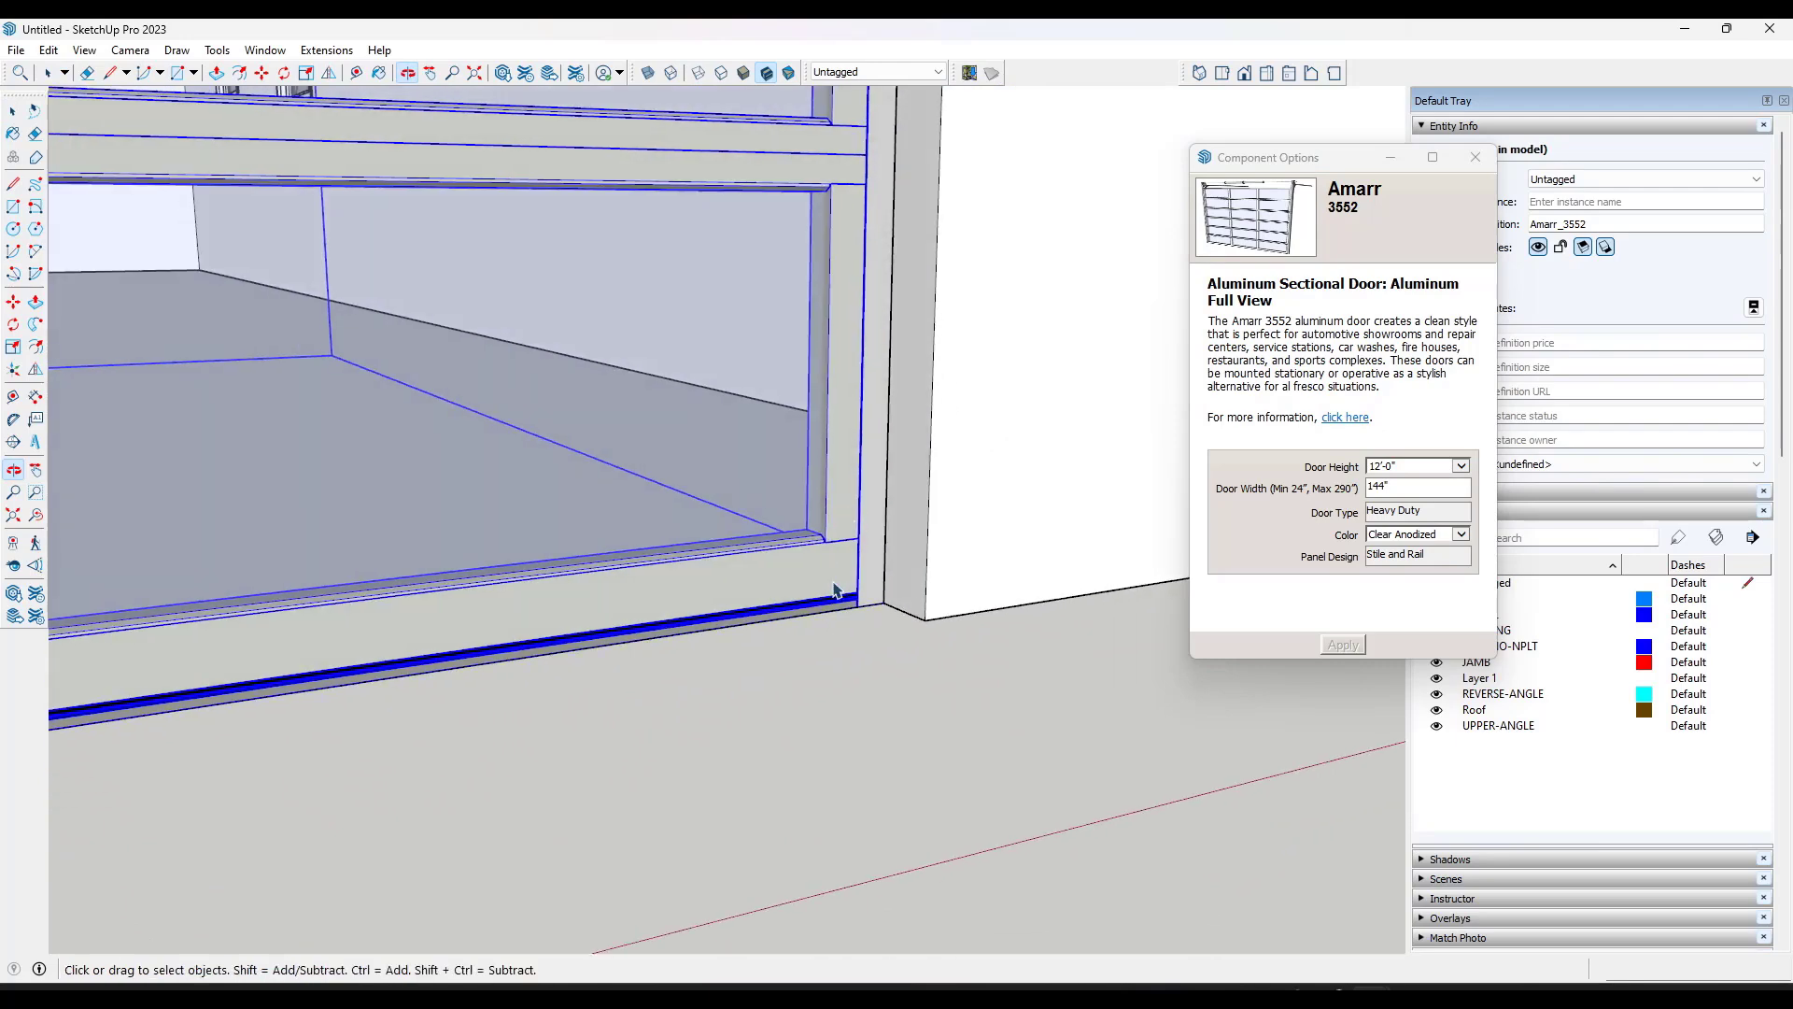
scroll(834, 590, "up", 2)
key("m")
left_click(862, 612)
left_click(873, 607)
scroll(888, 561, "down", 8)
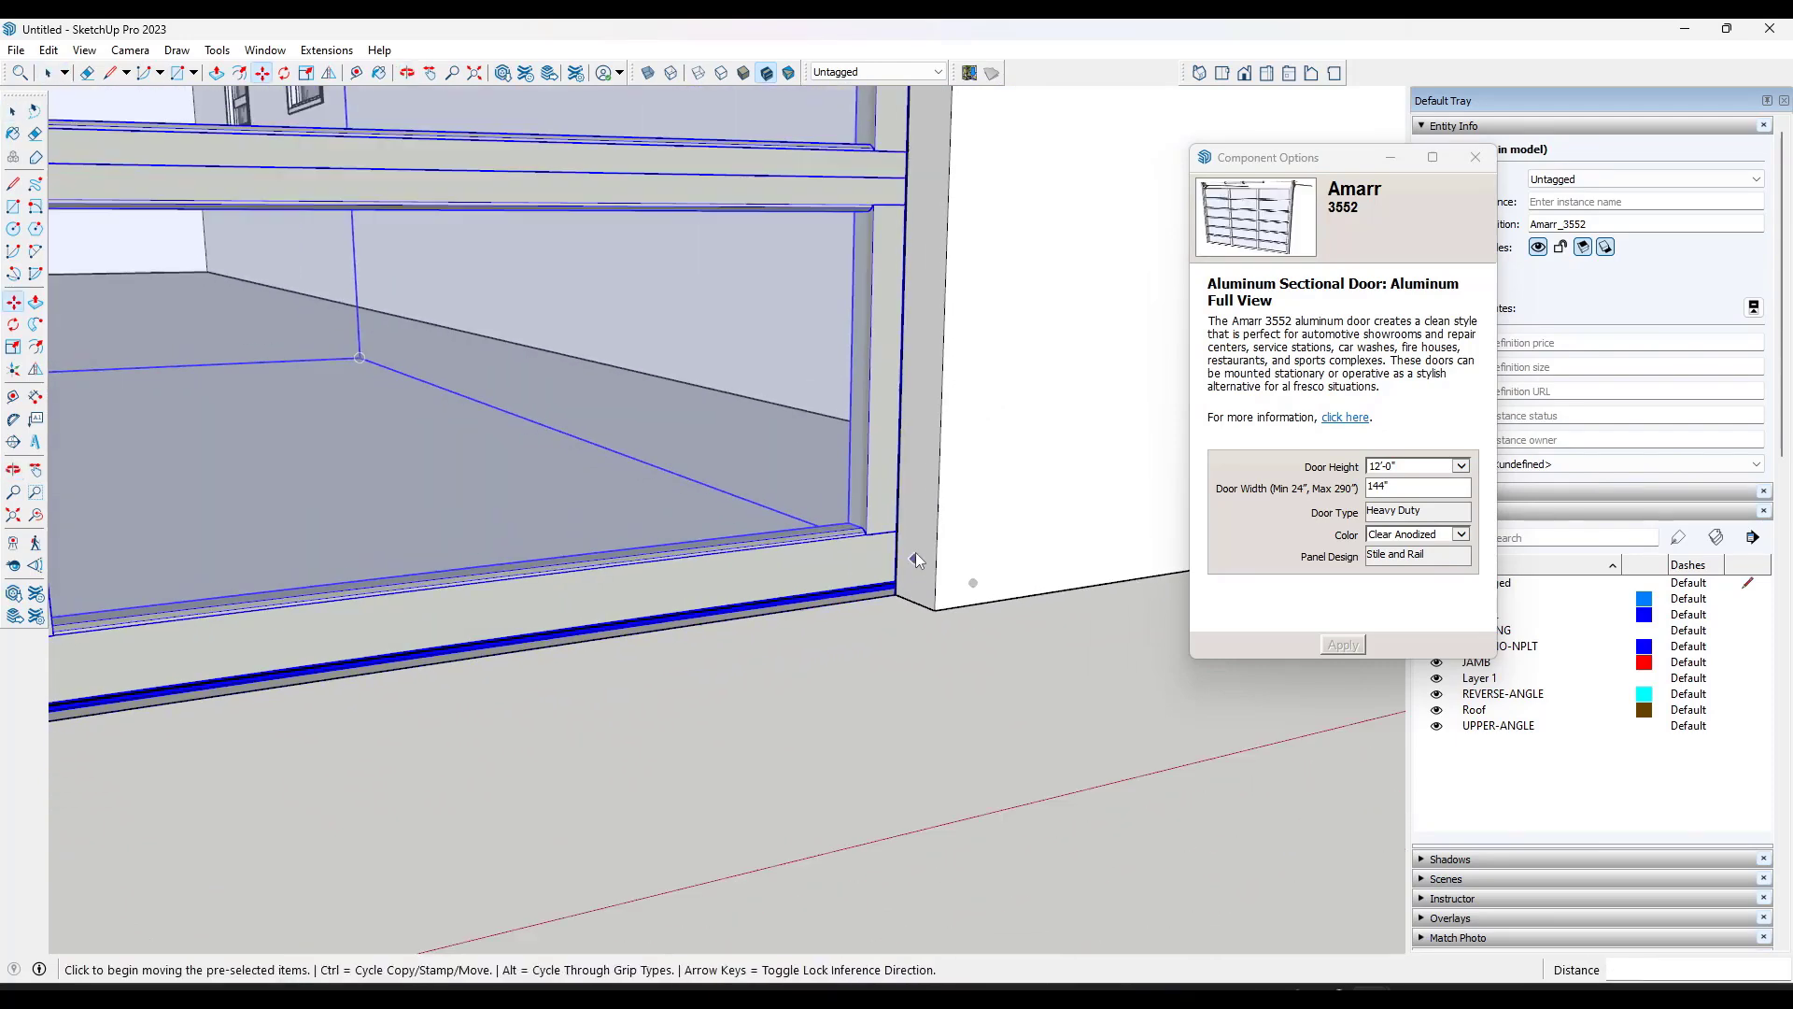
Step: Copy the garage door by its lower outer corner to the matching corner of the other front opening
mouse_move(888, 537)
middle_mouse_down()
mouse_move(488, 517)
mouse_move(793, 500)
mouse_move(714, 527)
mouse_move(788, 508)
mouse_move(868, 519)
mouse_move(860, 532)
middle_mouse_up()
left_click(860, 532)
key("ctrl")
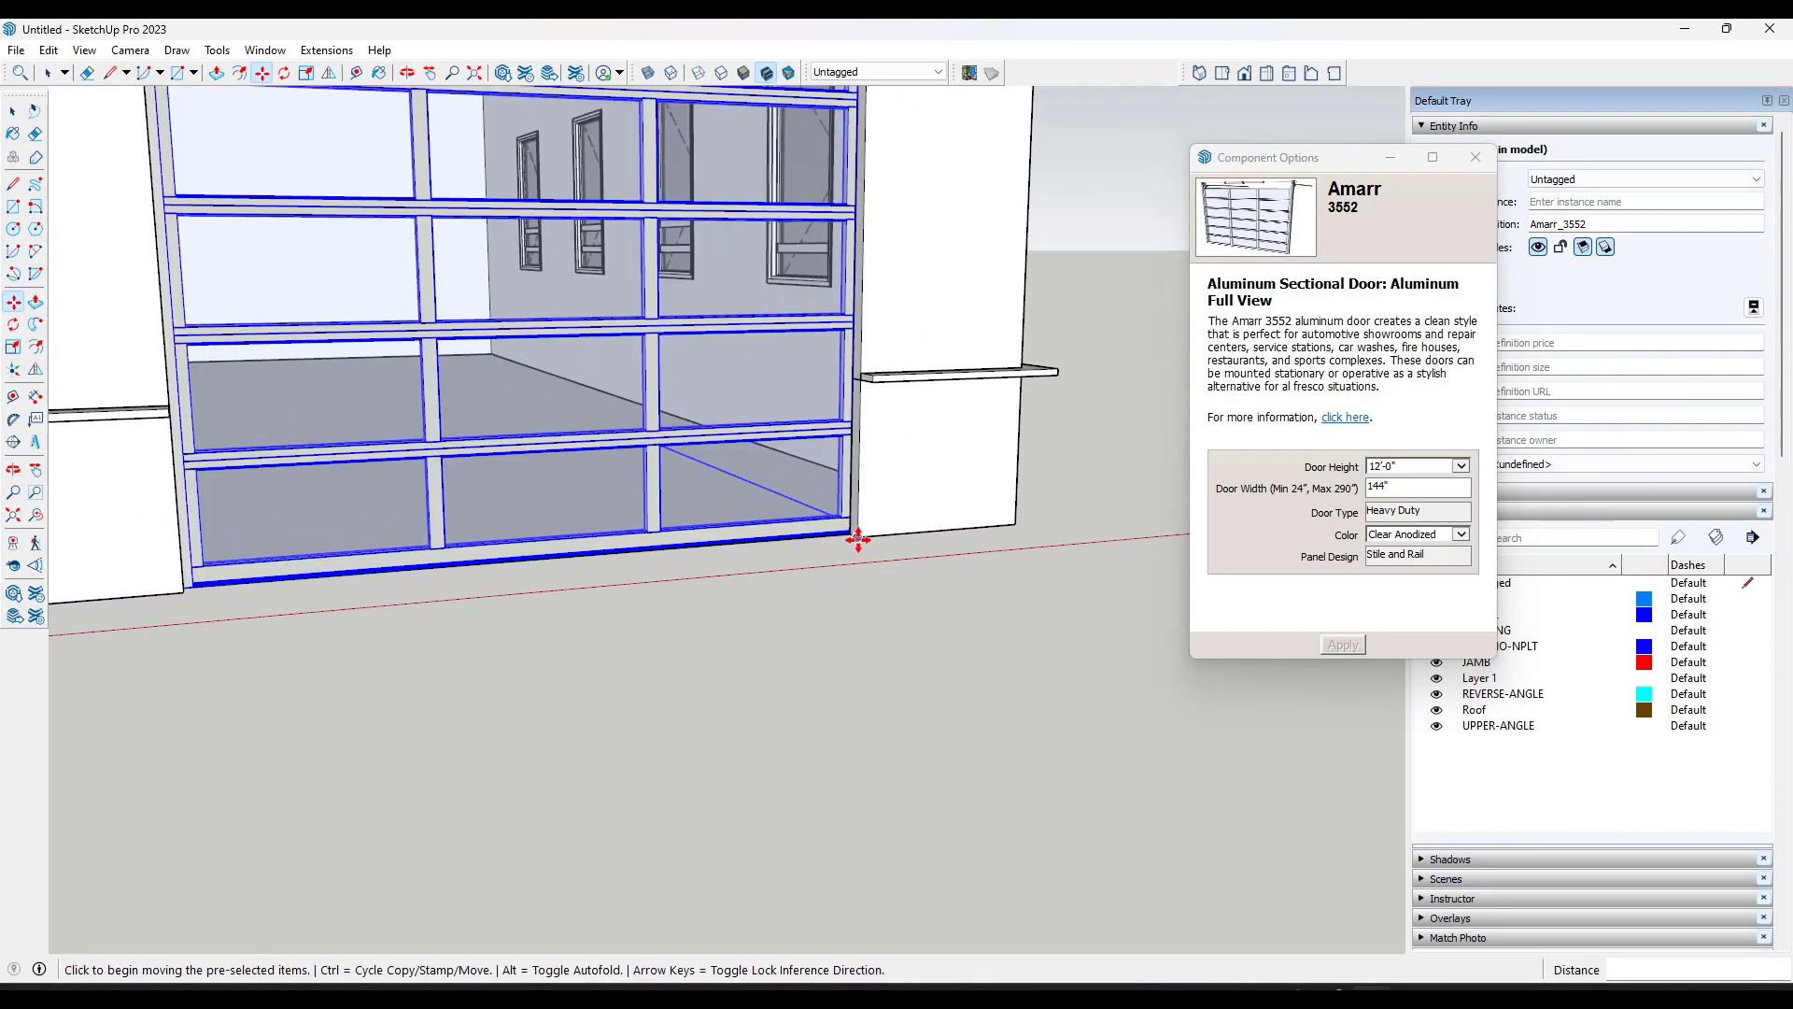
scroll(852, 539, "down", 2)
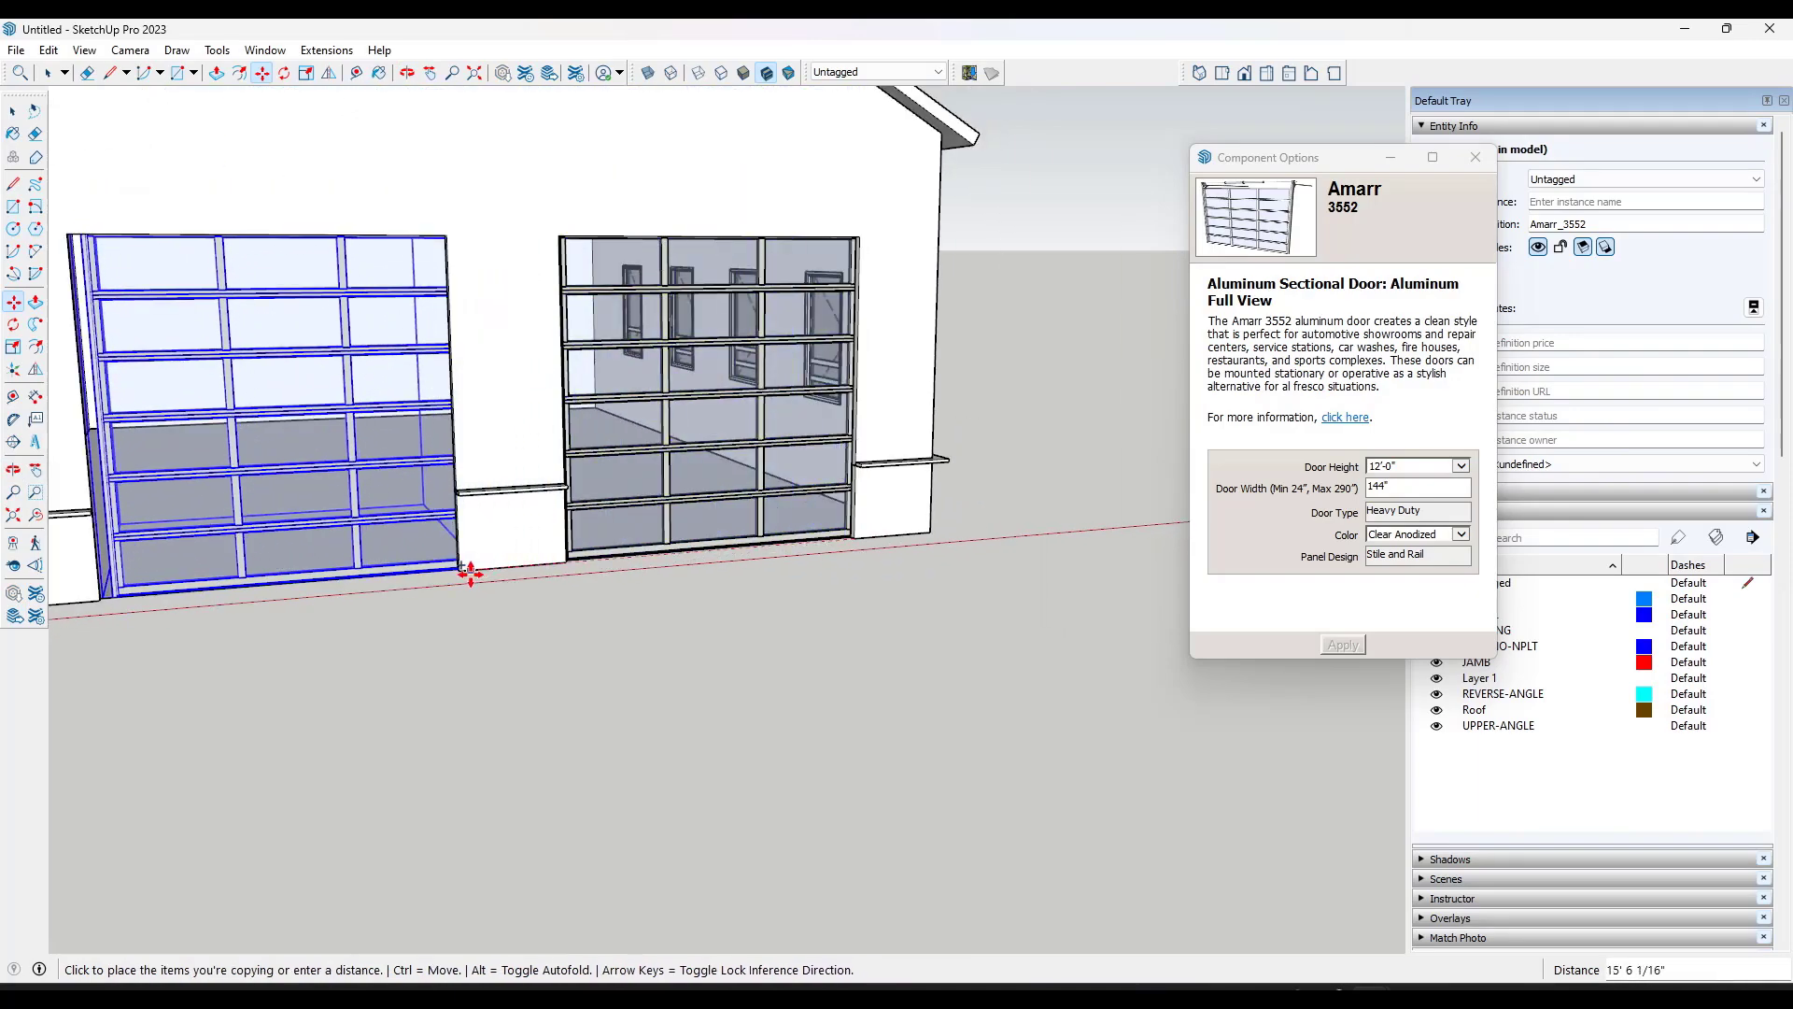
left_click(459, 568)
scroll(496, 592, "down", 3)
scroll(1073, 524, "down", 2)
scroll(420, 172, "down", 3)
scroll(889, 420, "up", 2)
middle_click_drag(888, 420, 872, 464)
key("space")
scroll(728, 579, "up", 3)
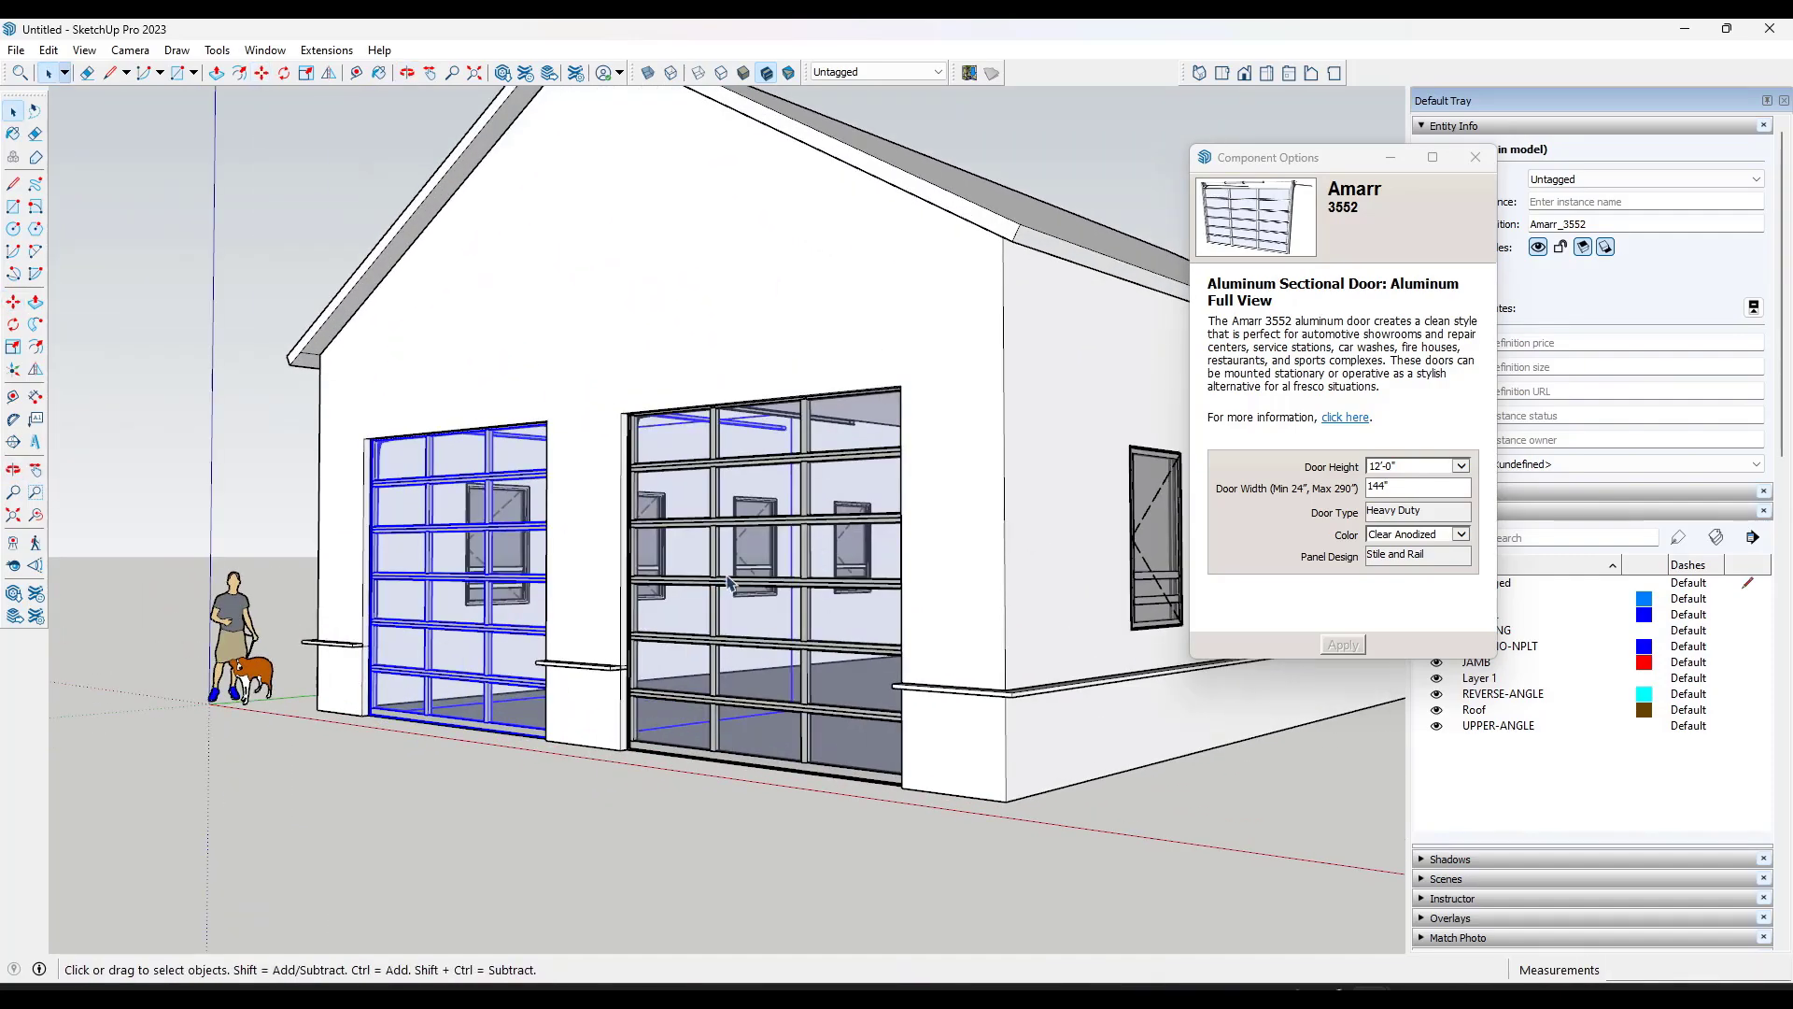
Step: Draw a planting bed outline 5' wide along the full base of the windowed side wall, starting at the front corner
scroll(764, 596, "down", 5)
middle_click_drag(738, 654, 682, 775)
key("r")
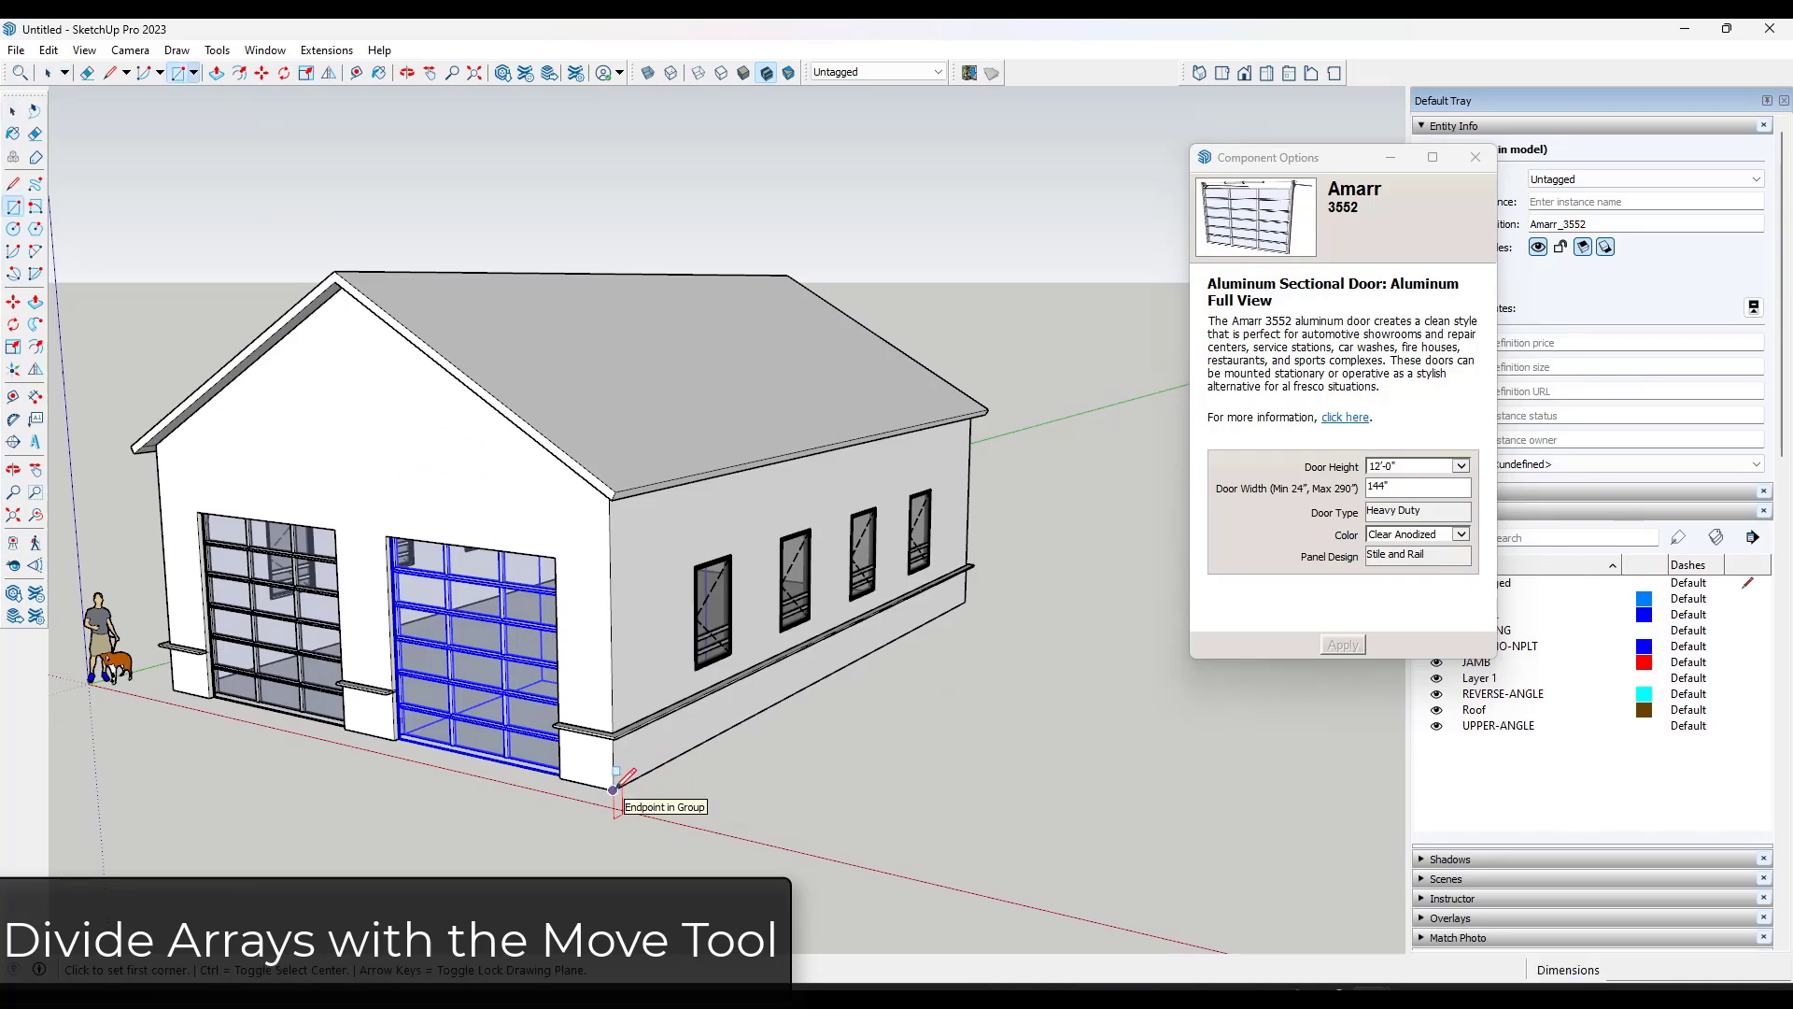
key("l")
left_click(614, 790)
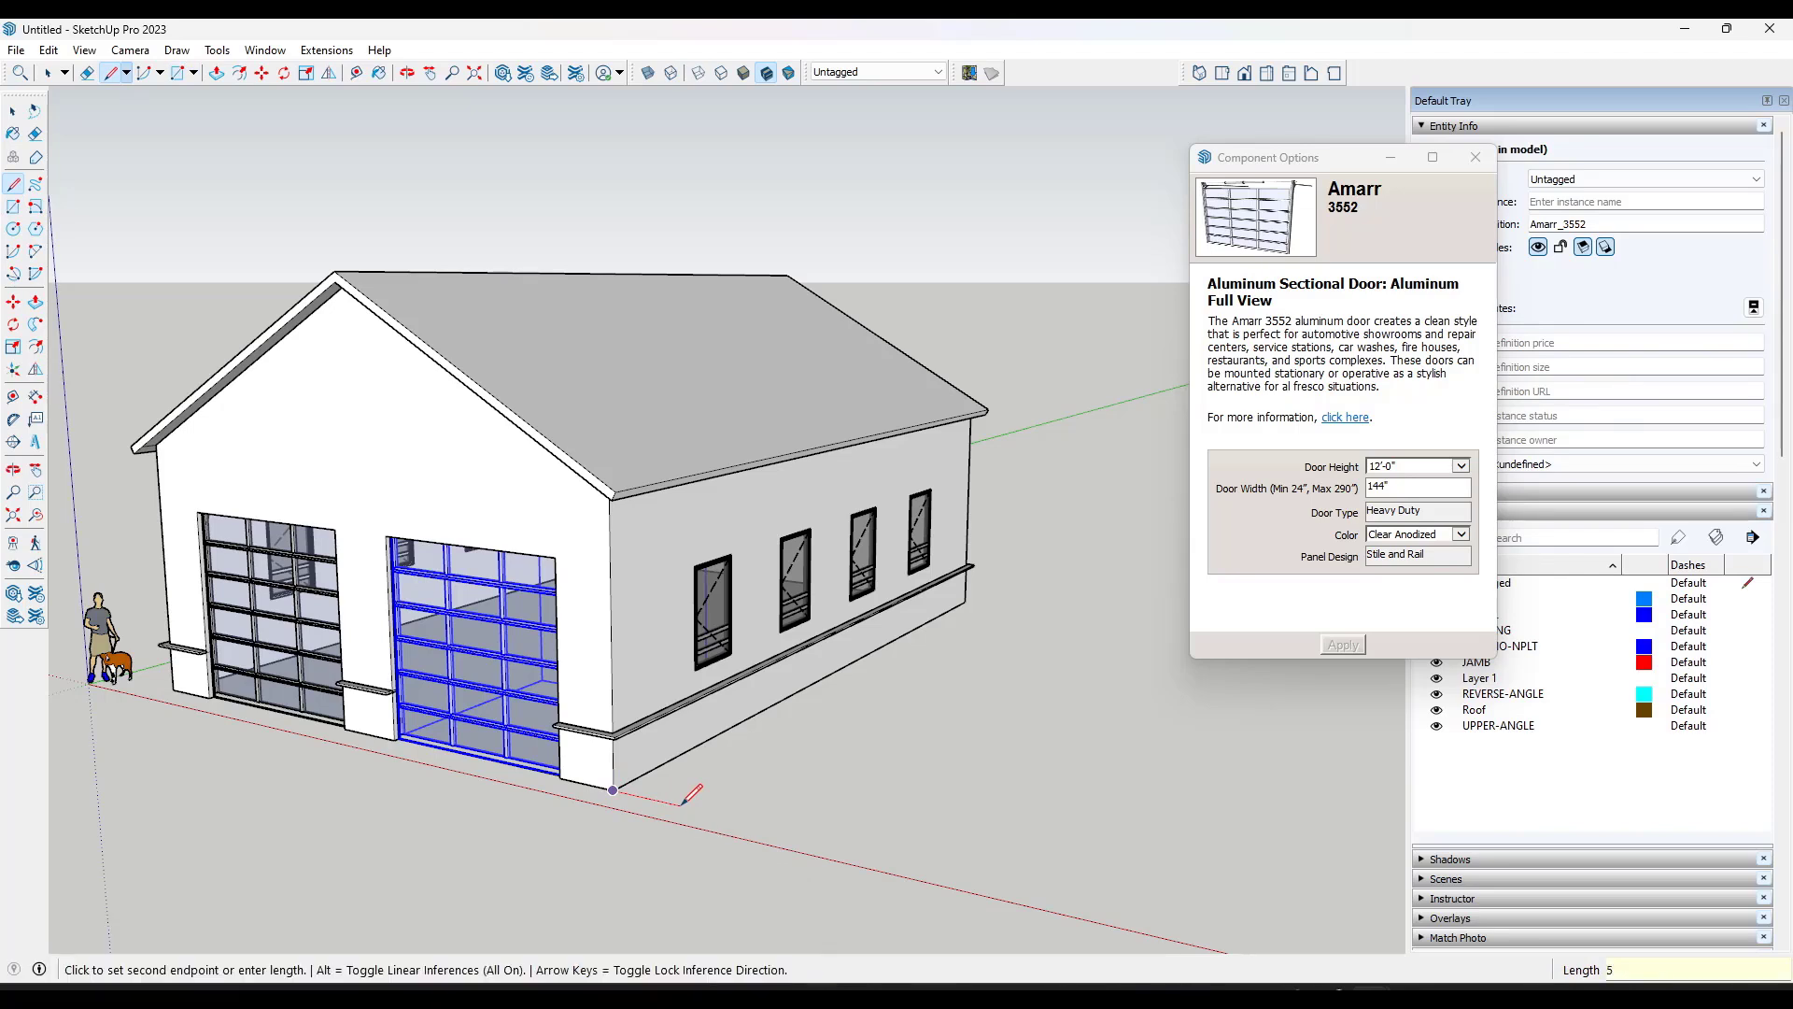
key("Left")
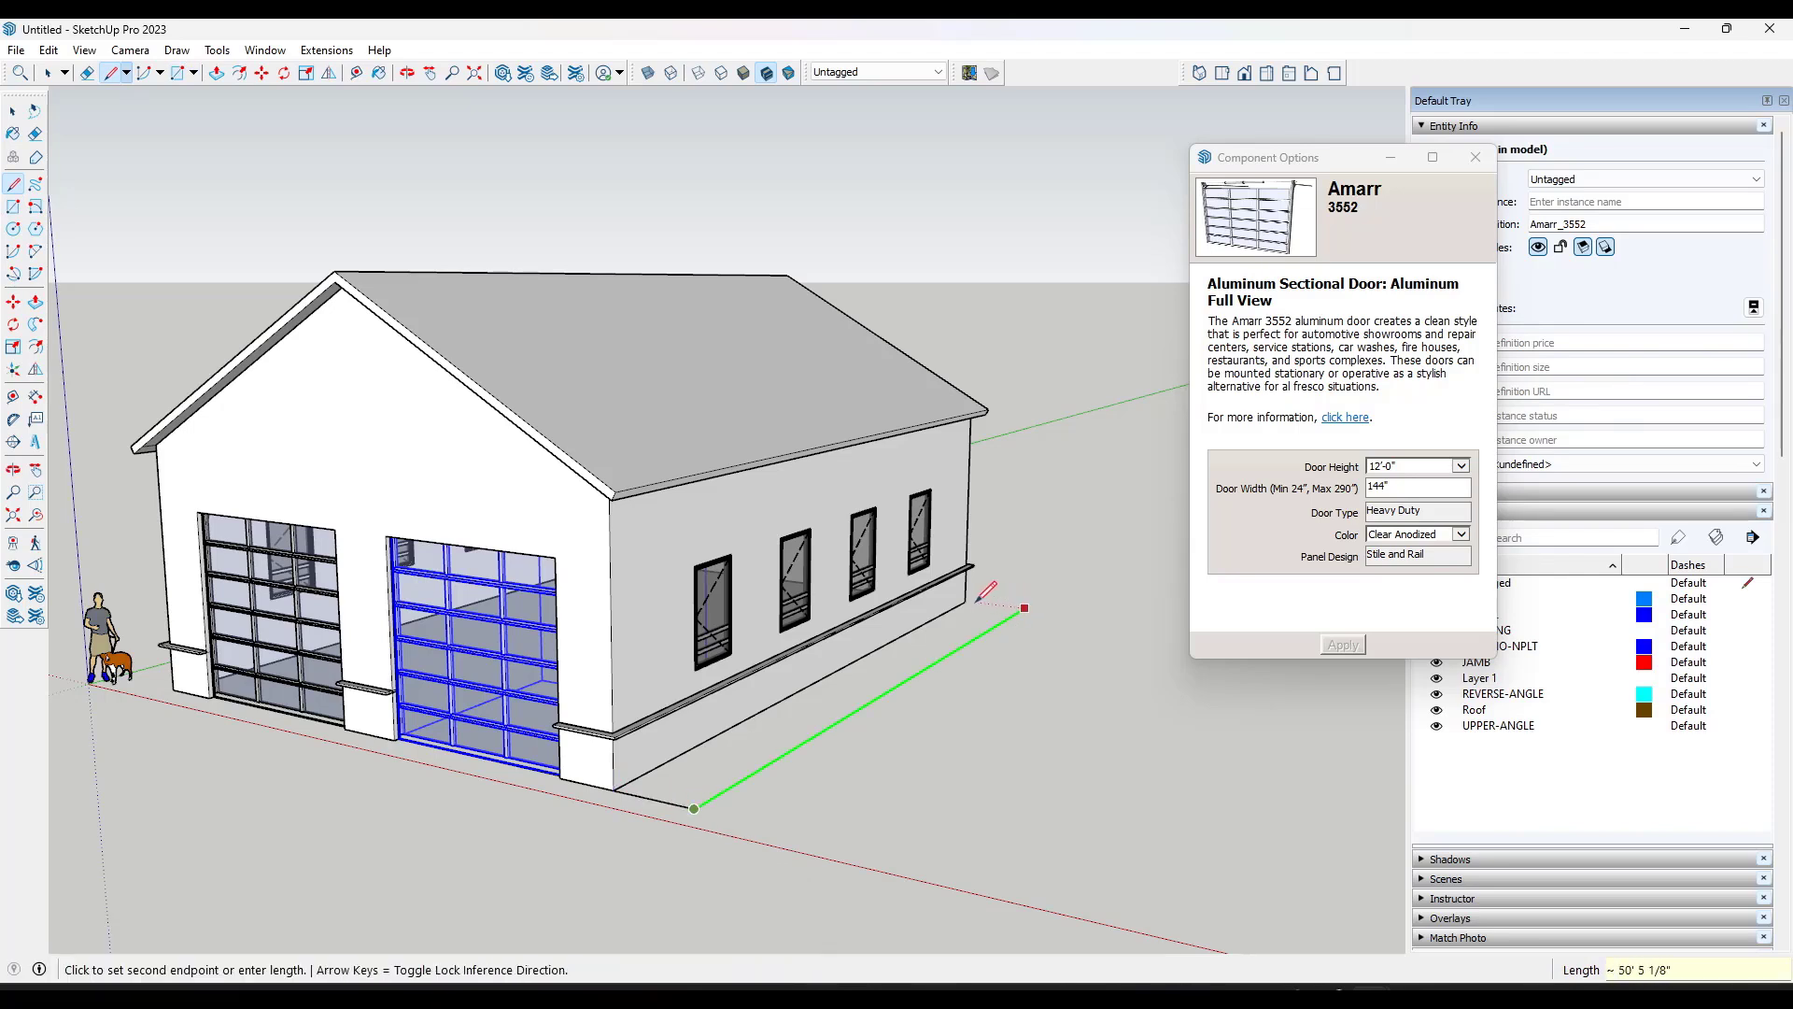
left_click(970, 599)
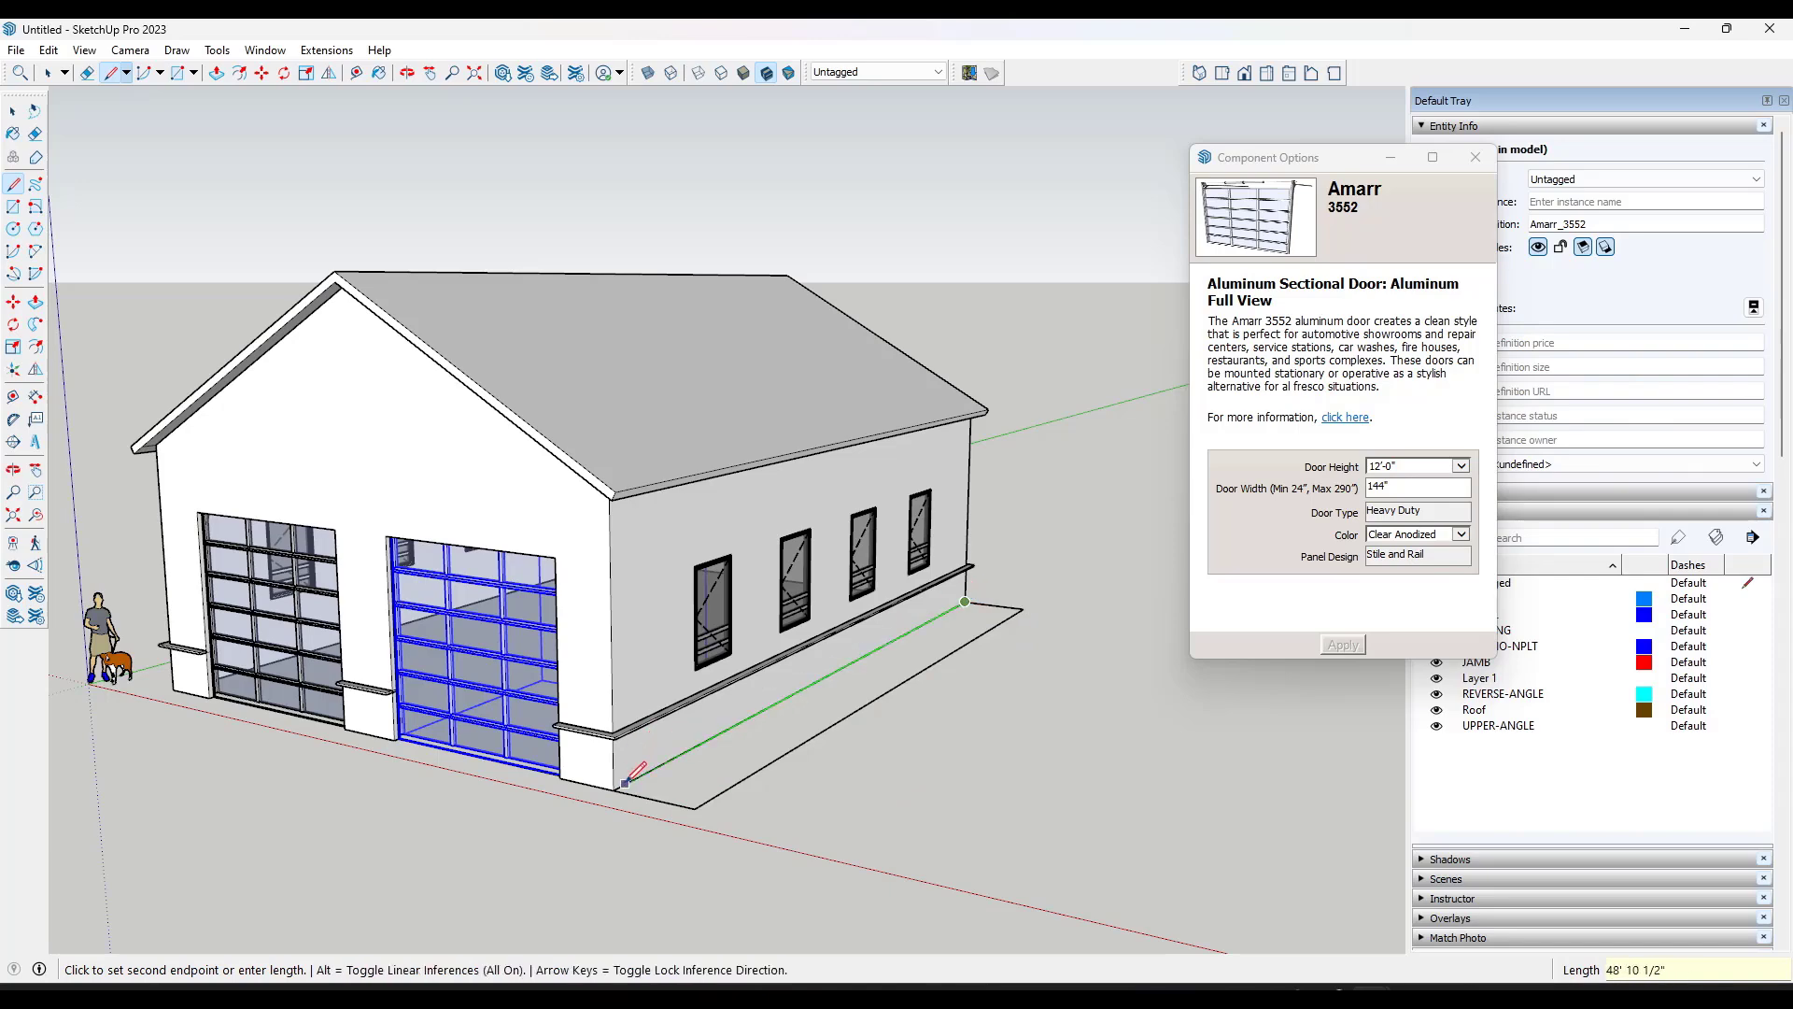
left_click(614, 789)
key("space")
Step: Close the component options and paint the planting bed with Groundcover Gravel Indian from the Landscaping, Fencing and Vegetation materials
left_click(1473, 162)
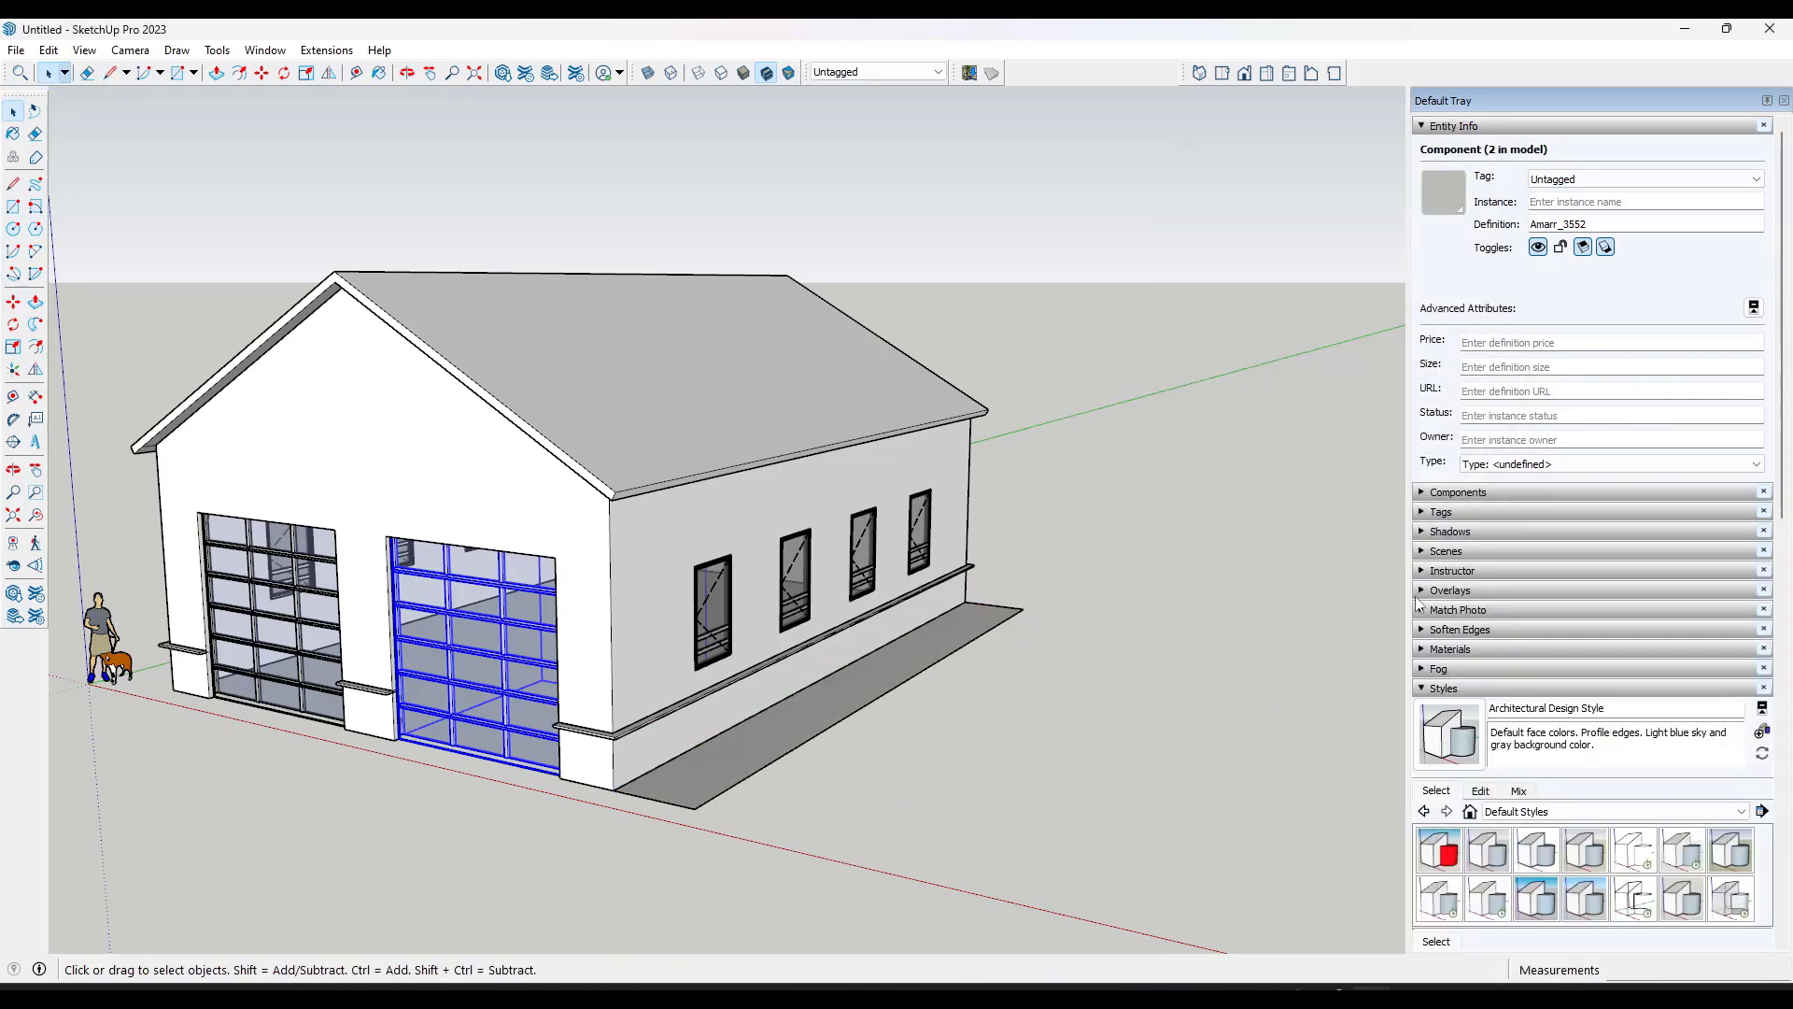
left_click(1588, 655)
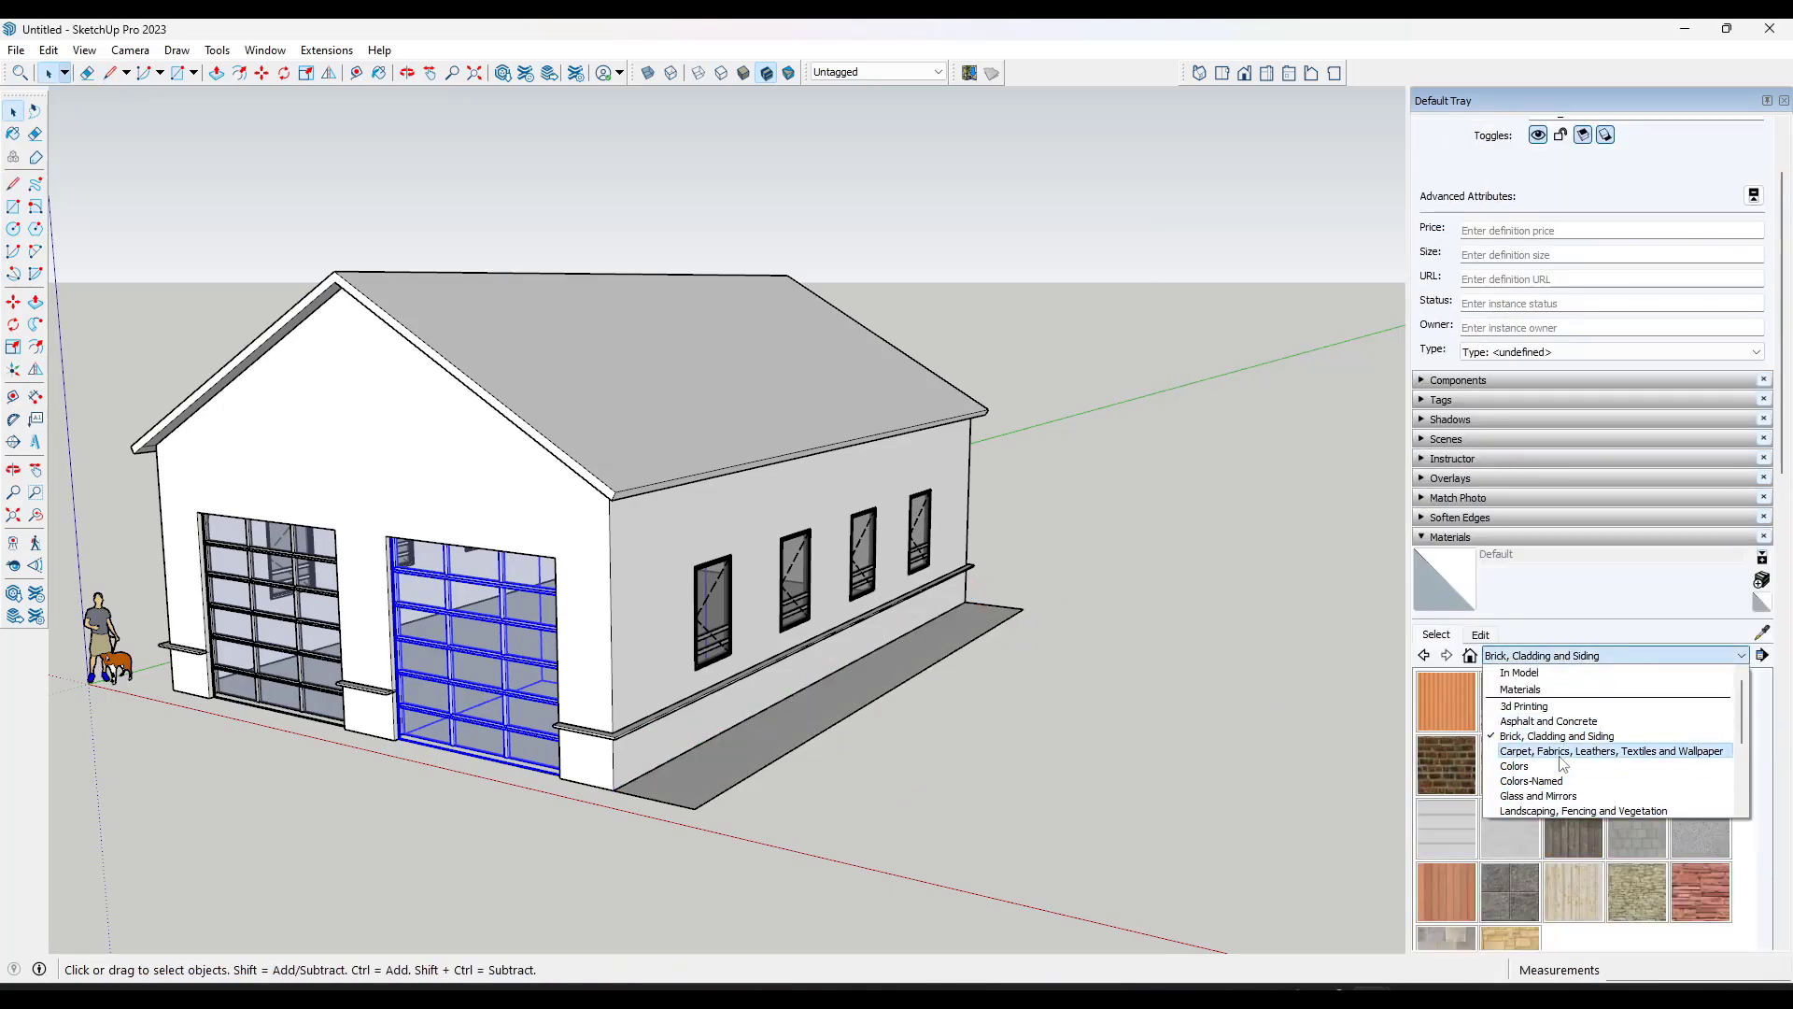
left_click(1569, 810)
scroll(1498, 883, "down", 2)
left_click(1505, 757)
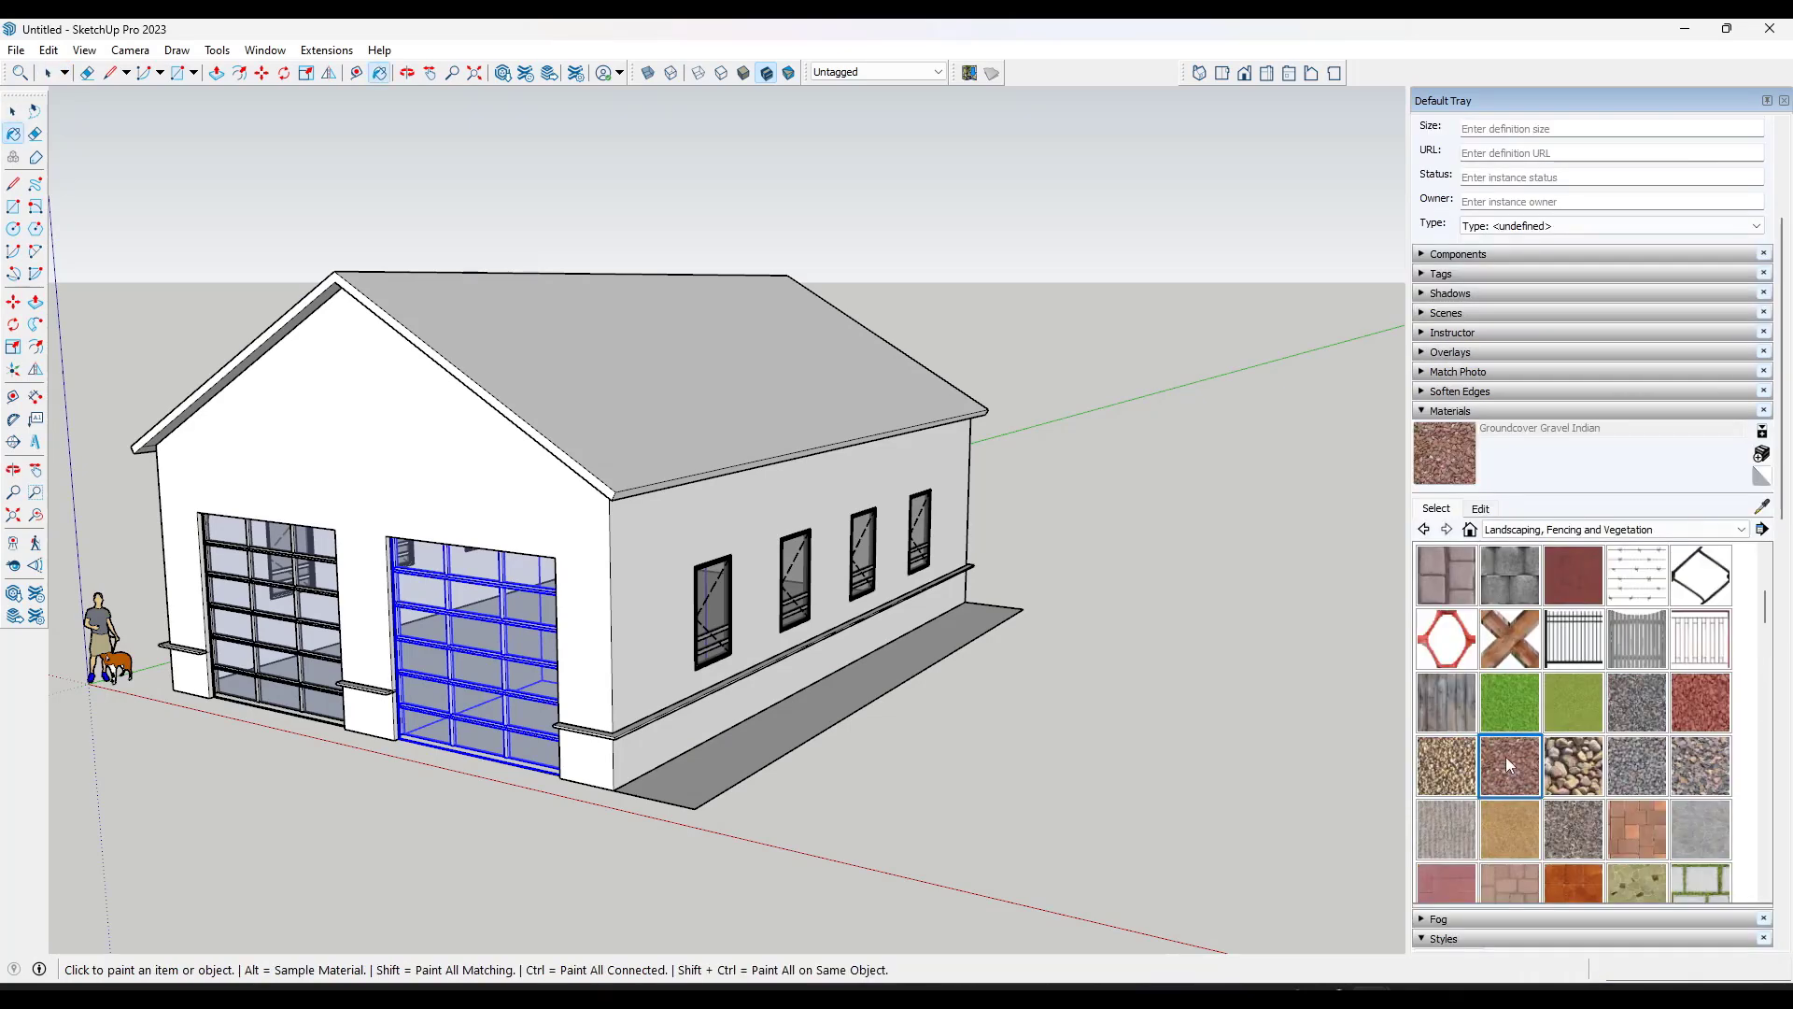
left_click(813, 710)
Step: Group the gravel planting bed face with its edges
key("space")
scroll(728, 785, "up", 4)
left_click(729, 737)
right_click(727, 737)
left_click(756, 451)
middle_click_drag(764, 724, 755, 482)
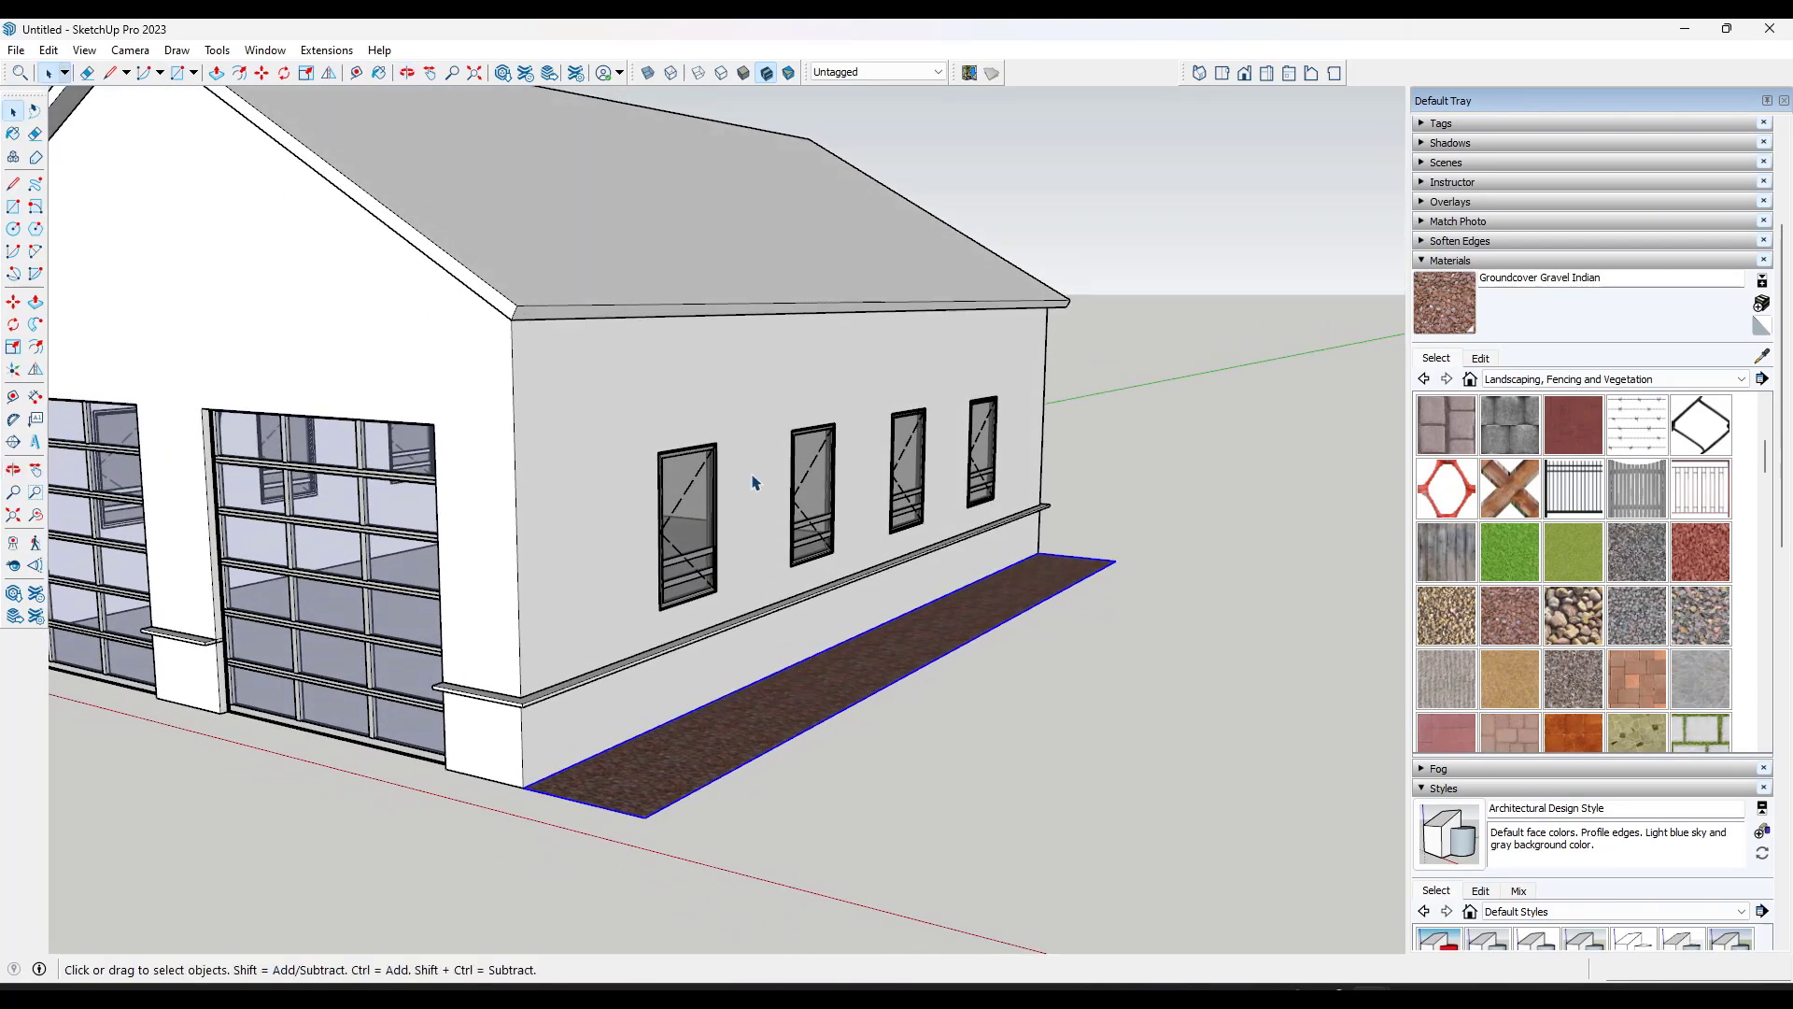
Step: Search 3D Warehouse for "sketchup plants" and browse the plant models
left_click(514, 81)
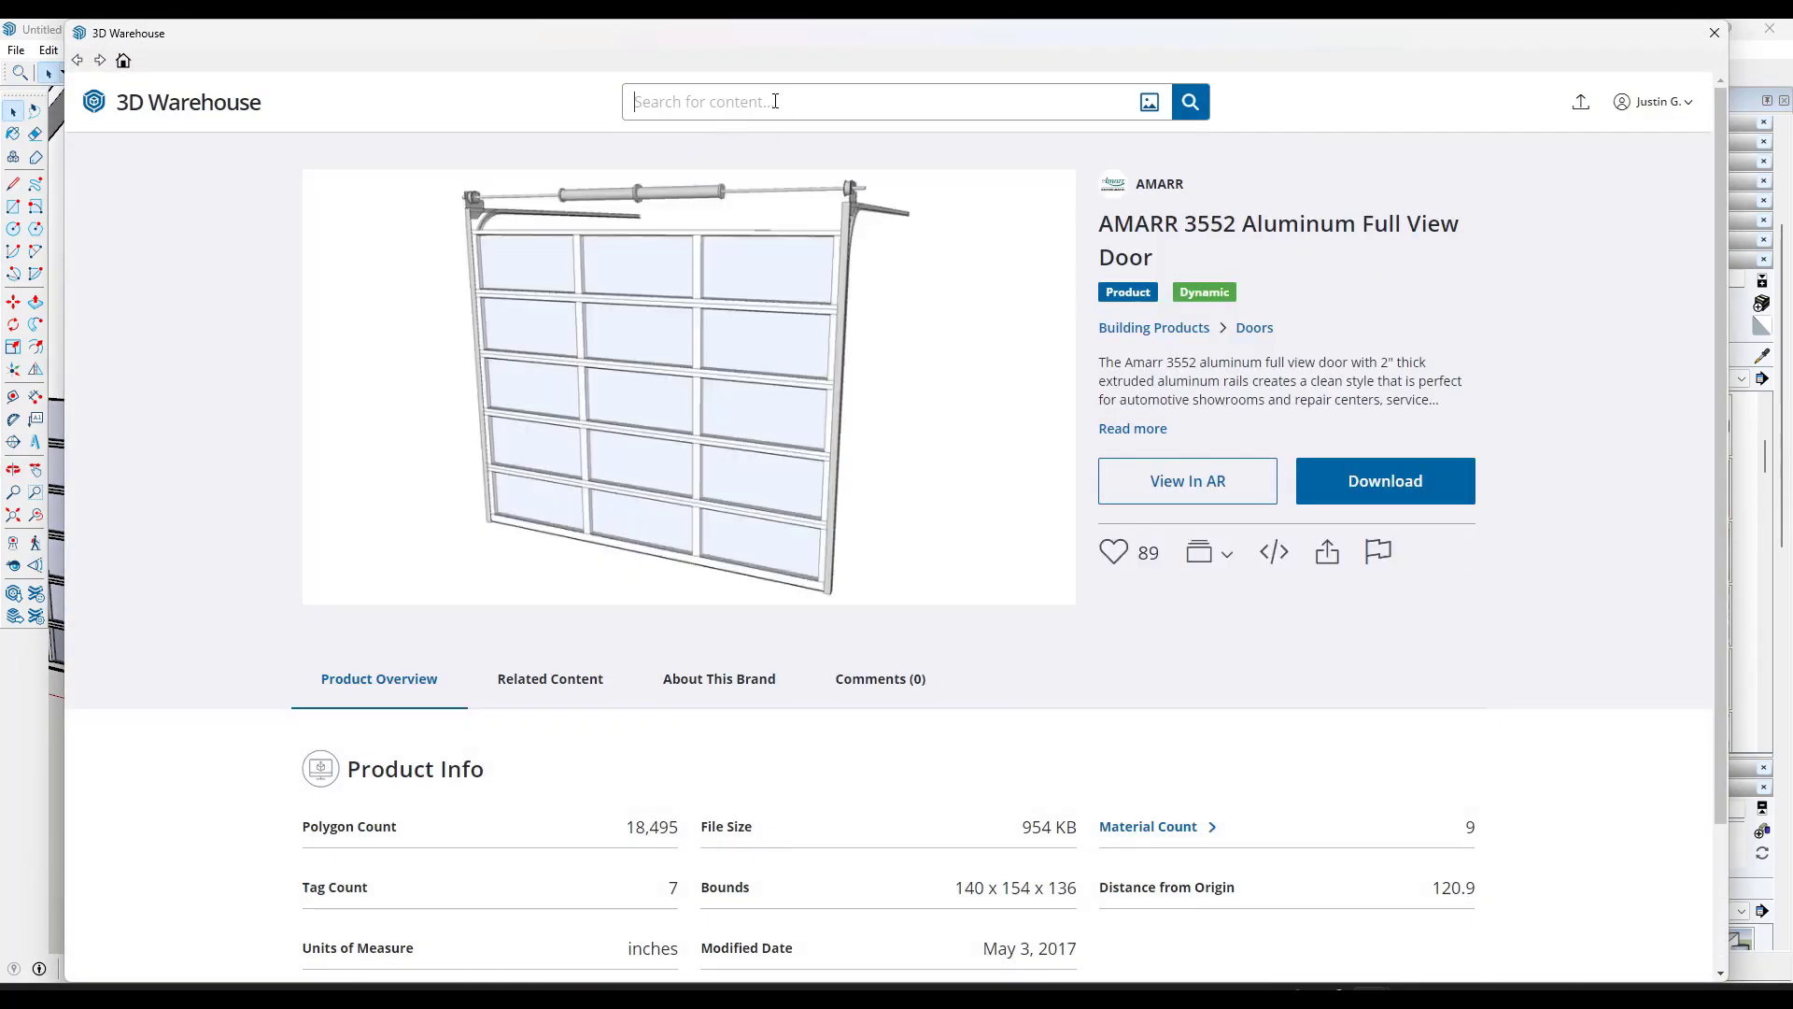
left_click(776, 101)
type("shrubs")
key("Return")
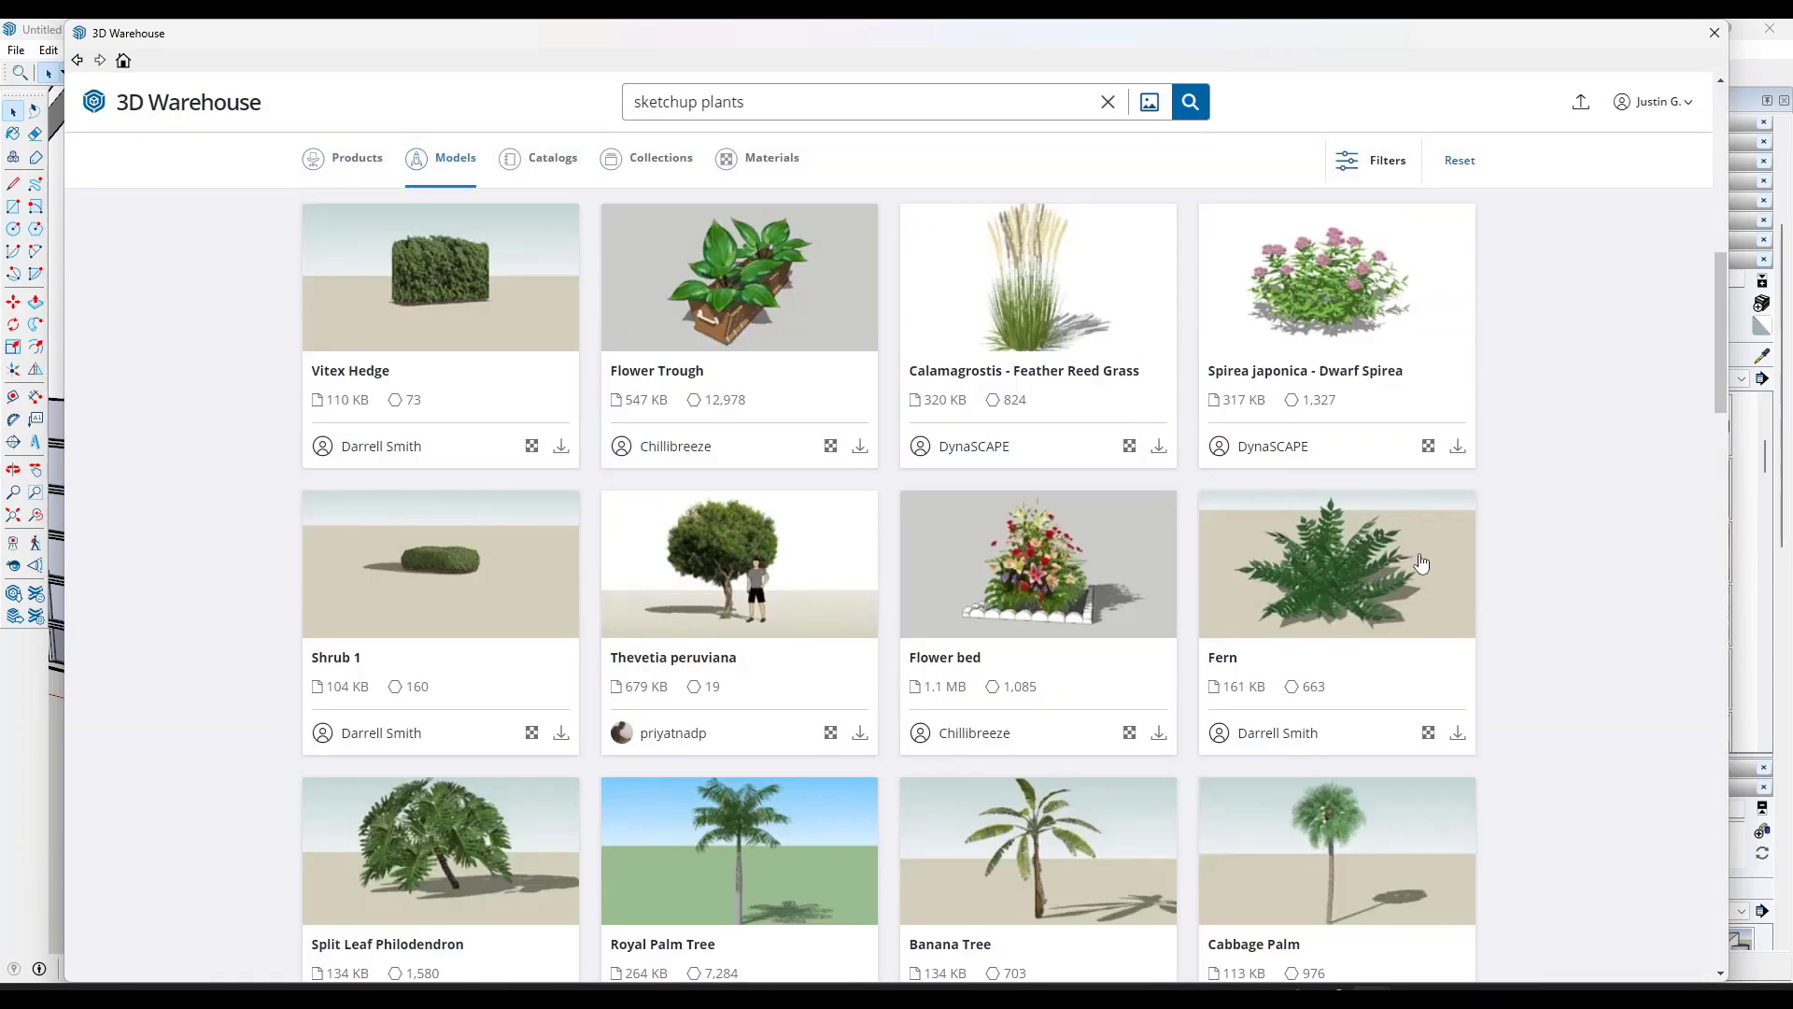
scroll(1399, 591, "up", 2)
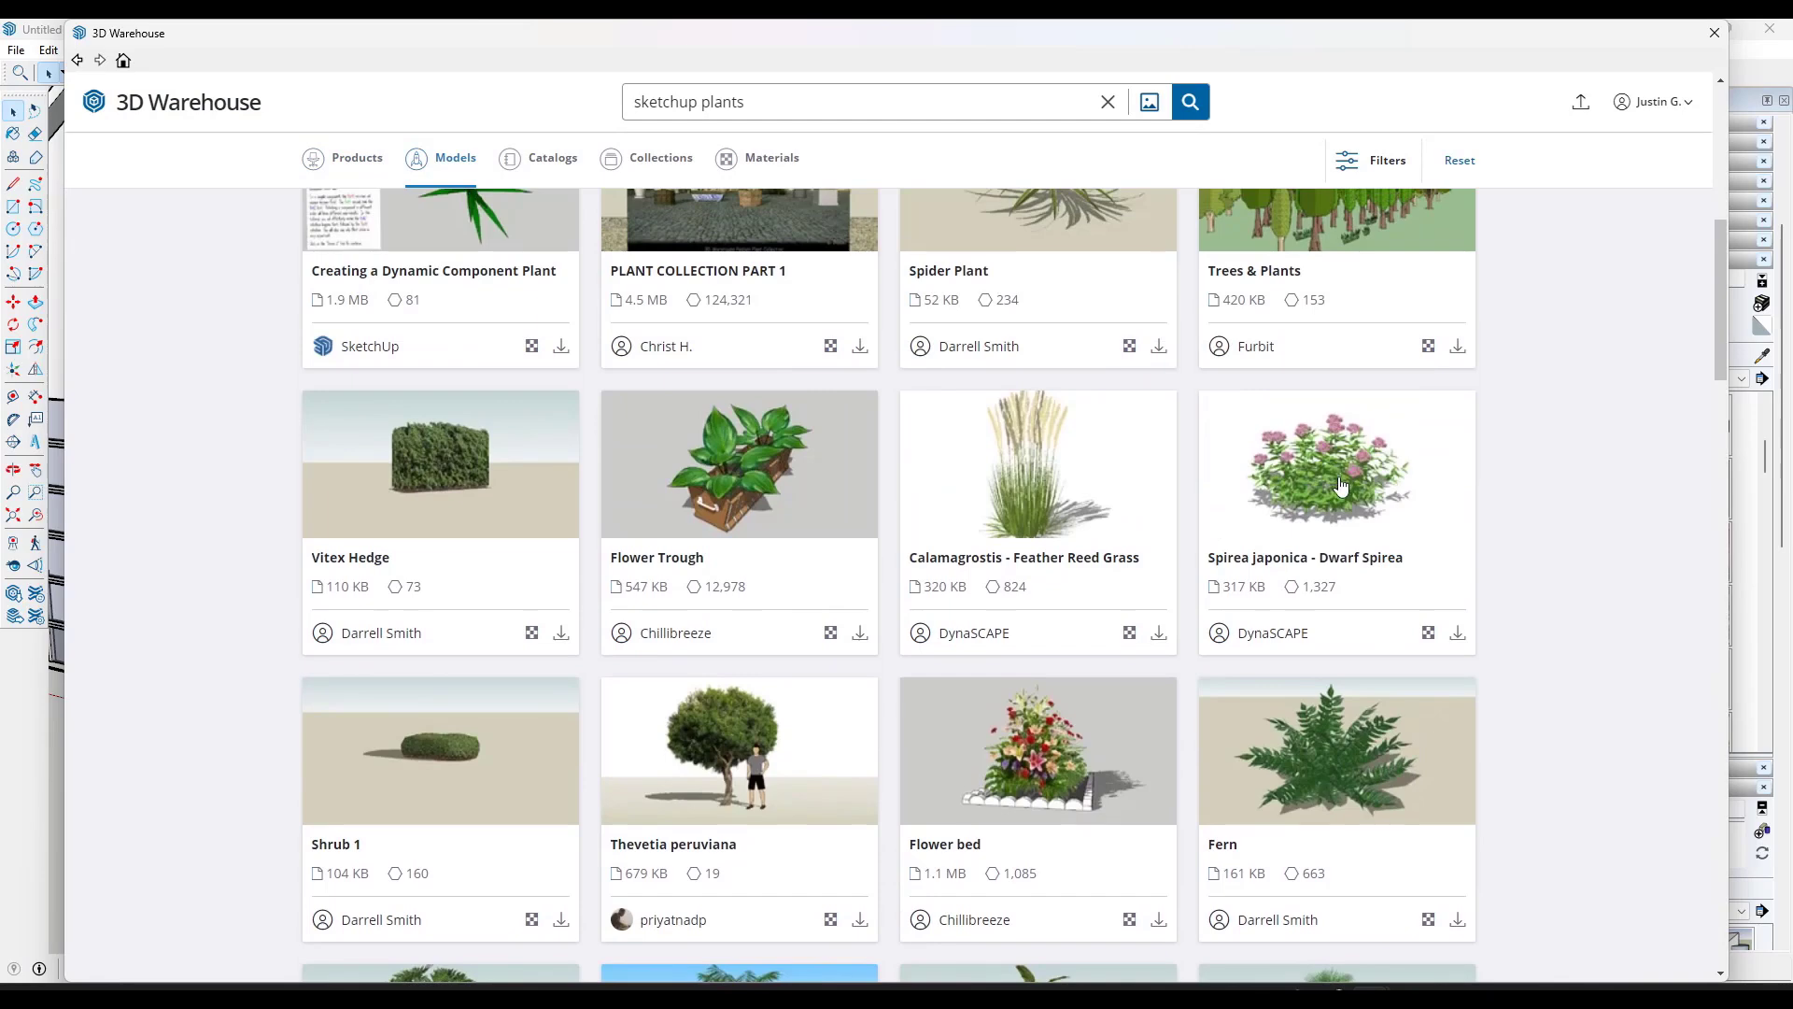
Step: Load the Spirea japonica - Dwarf Spirea model and place it on the planting bed's end nearest the front corner
left_click(1337, 483)
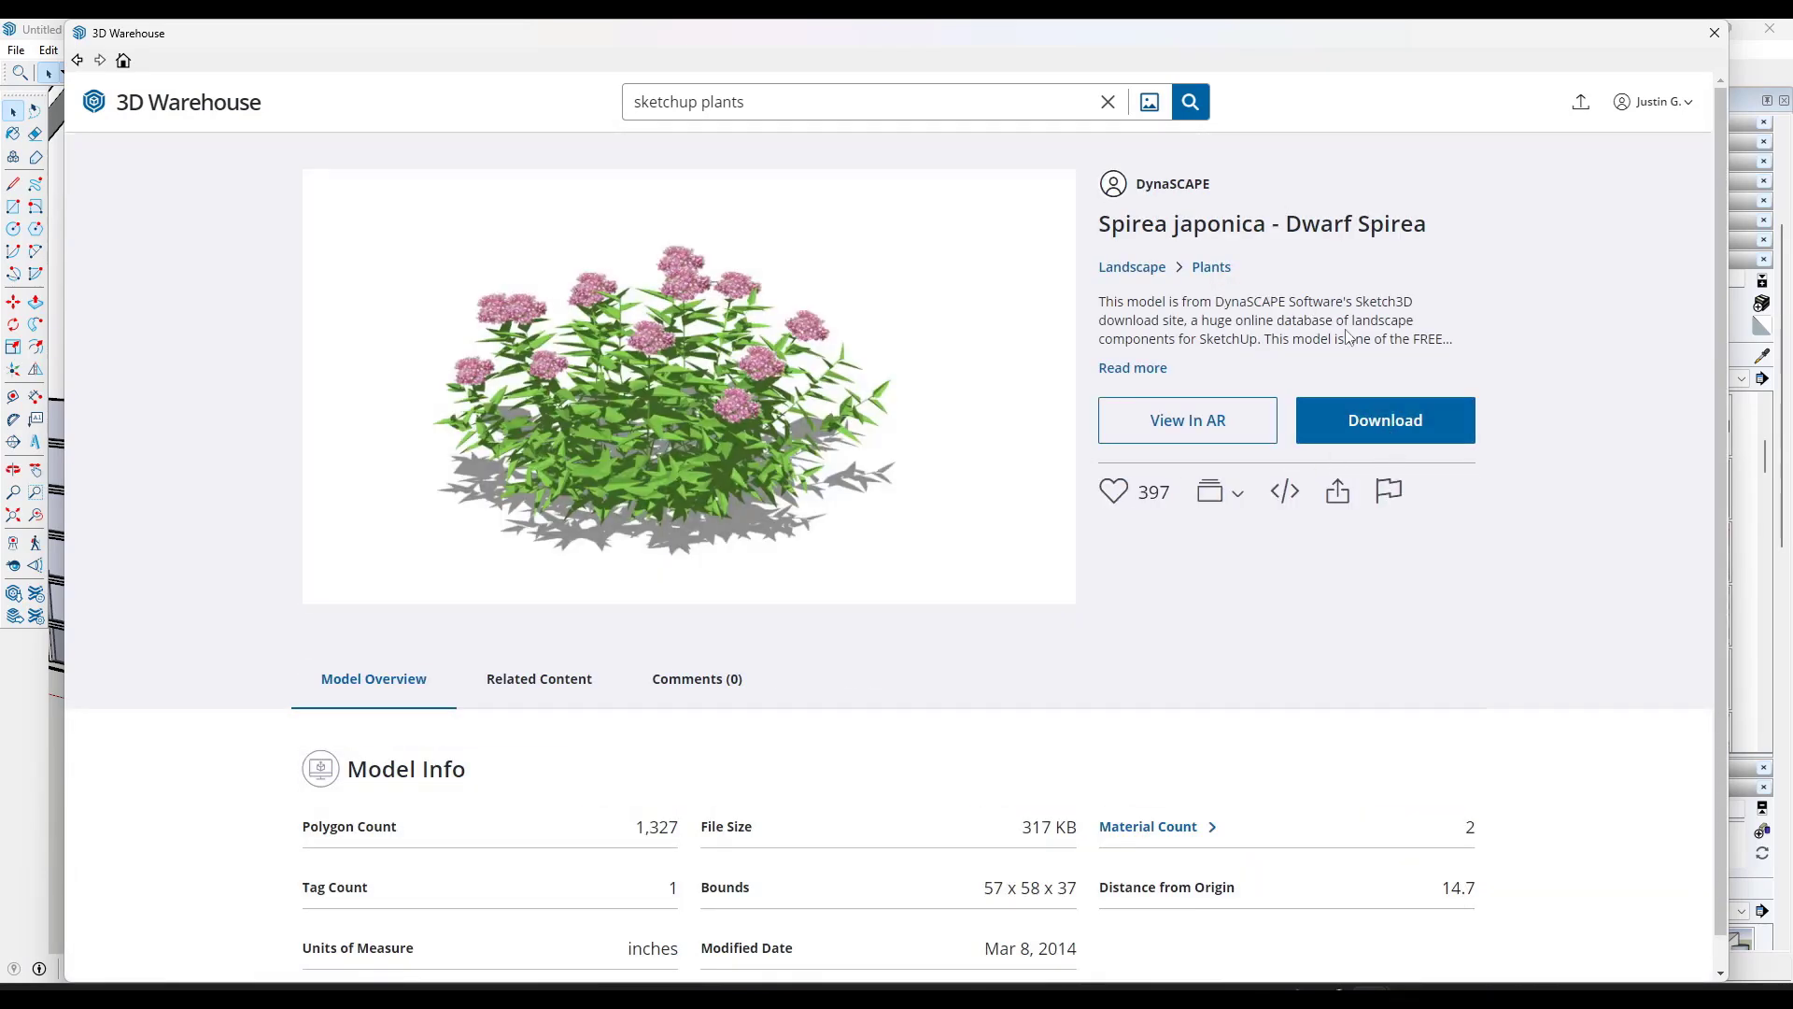
left_click(1364, 429)
left_click(844, 538)
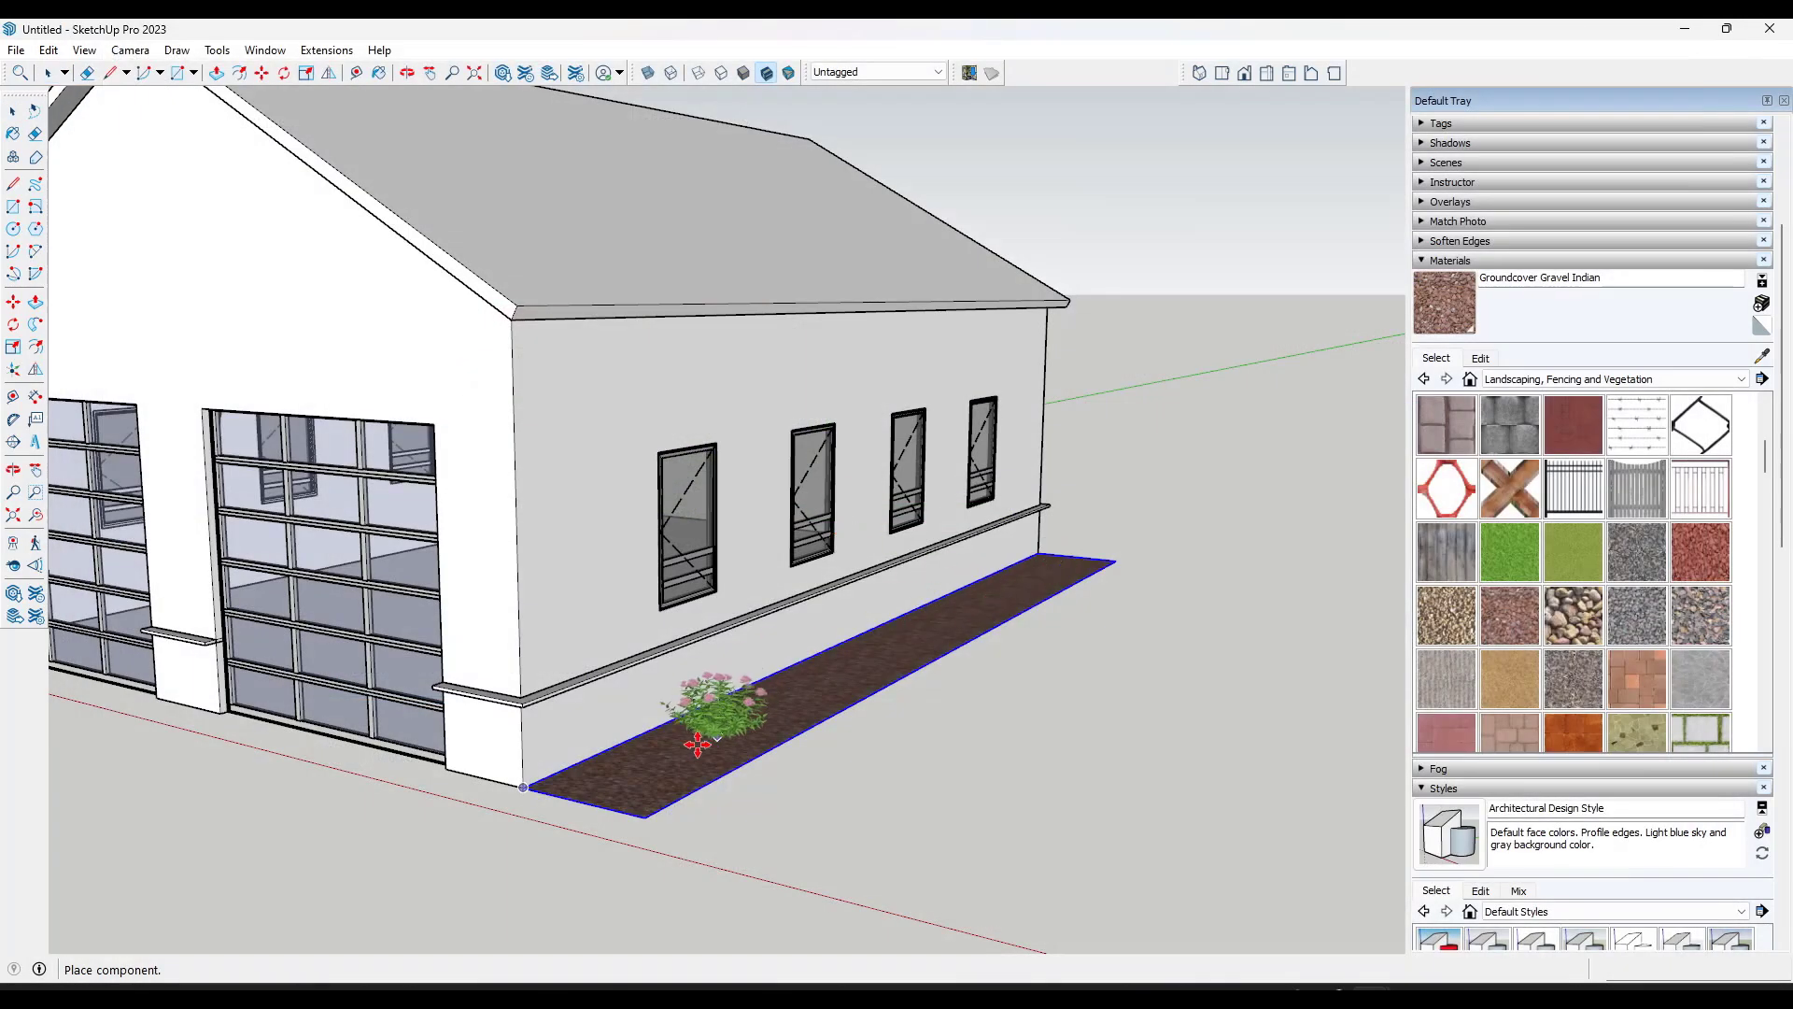
left_click(641, 783)
scroll(732, 737, "up", 3)
middle_click_drag(732, 737, 398, 774)
key("m")
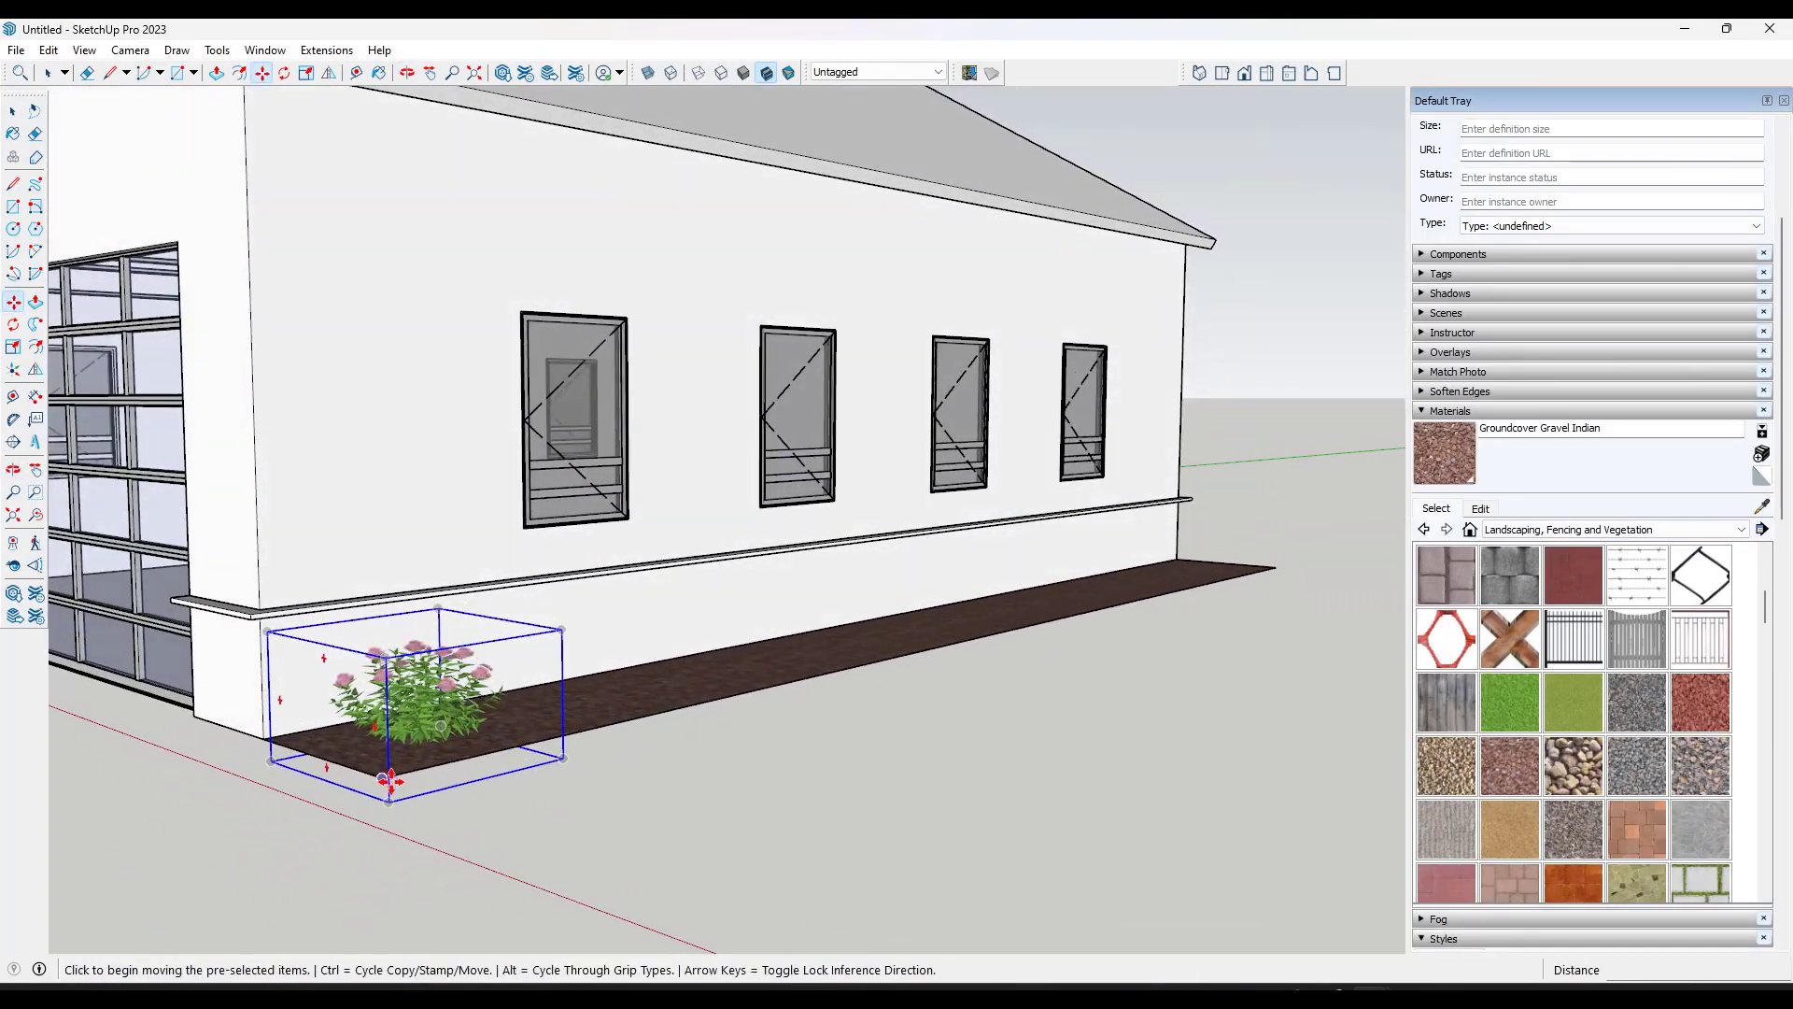
middle_click_drag(455, 717, 411, 793)
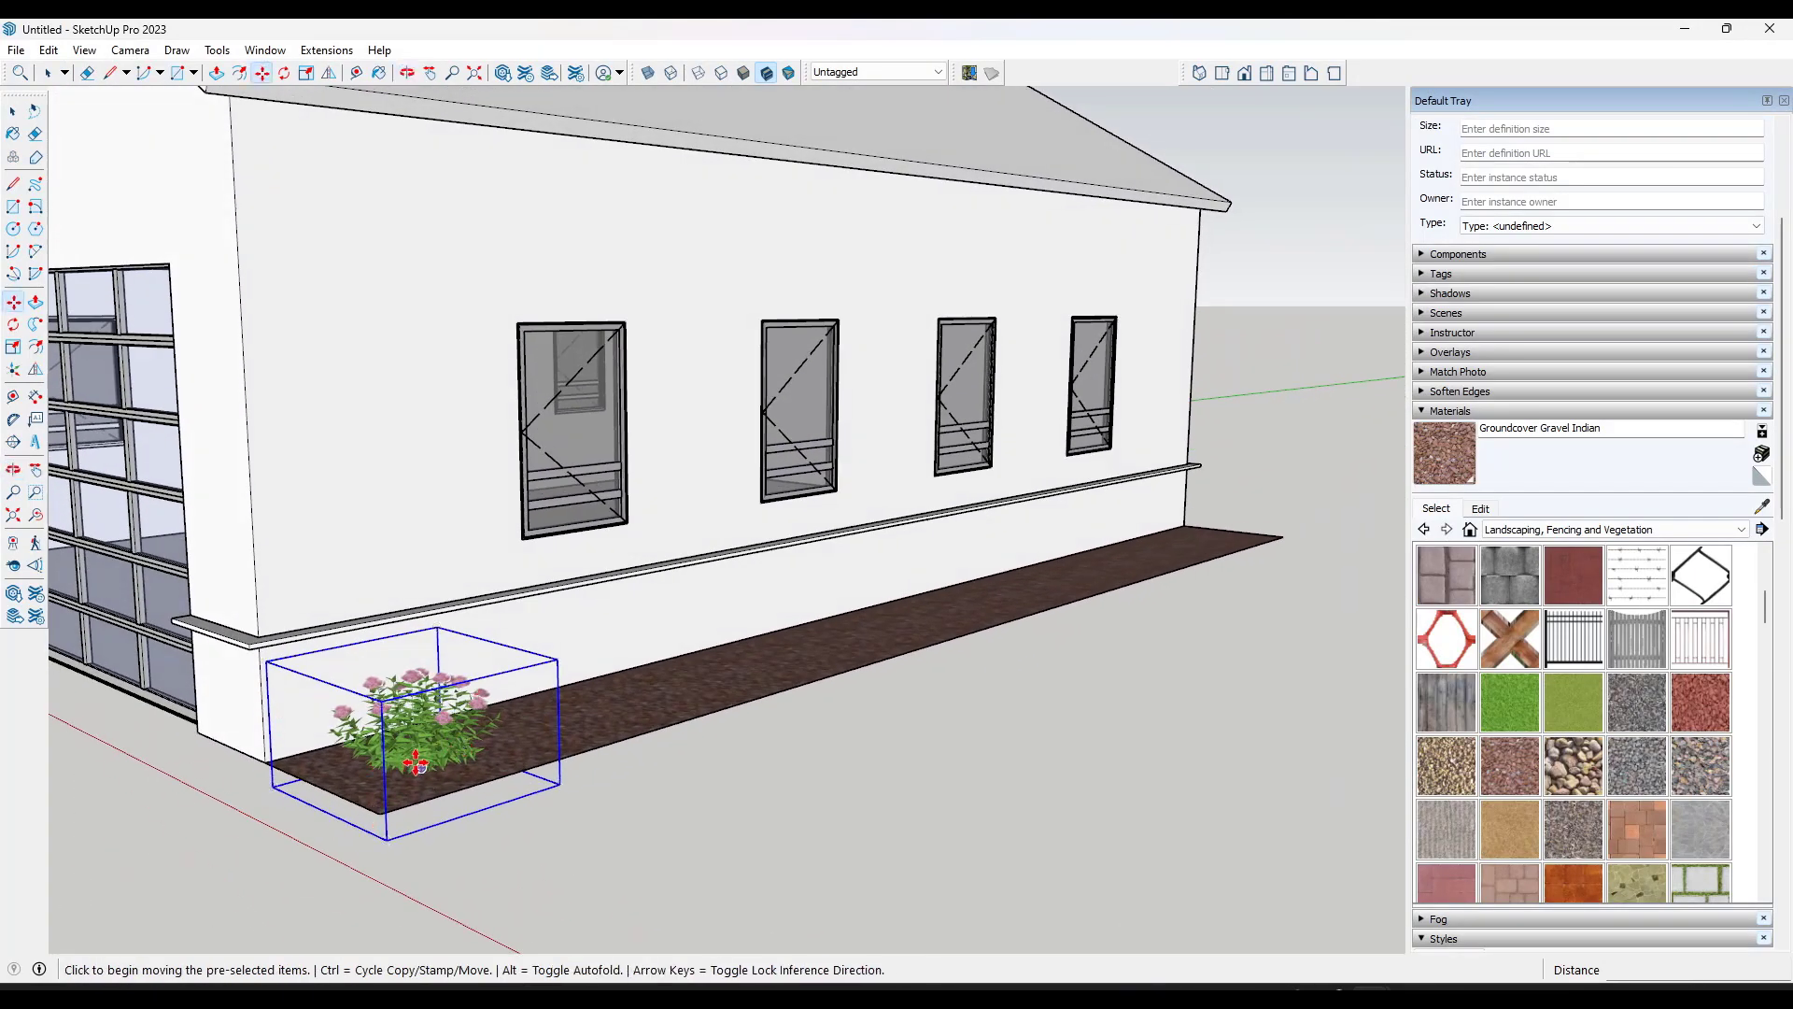
left_click(384, 811)
key("ctrl")
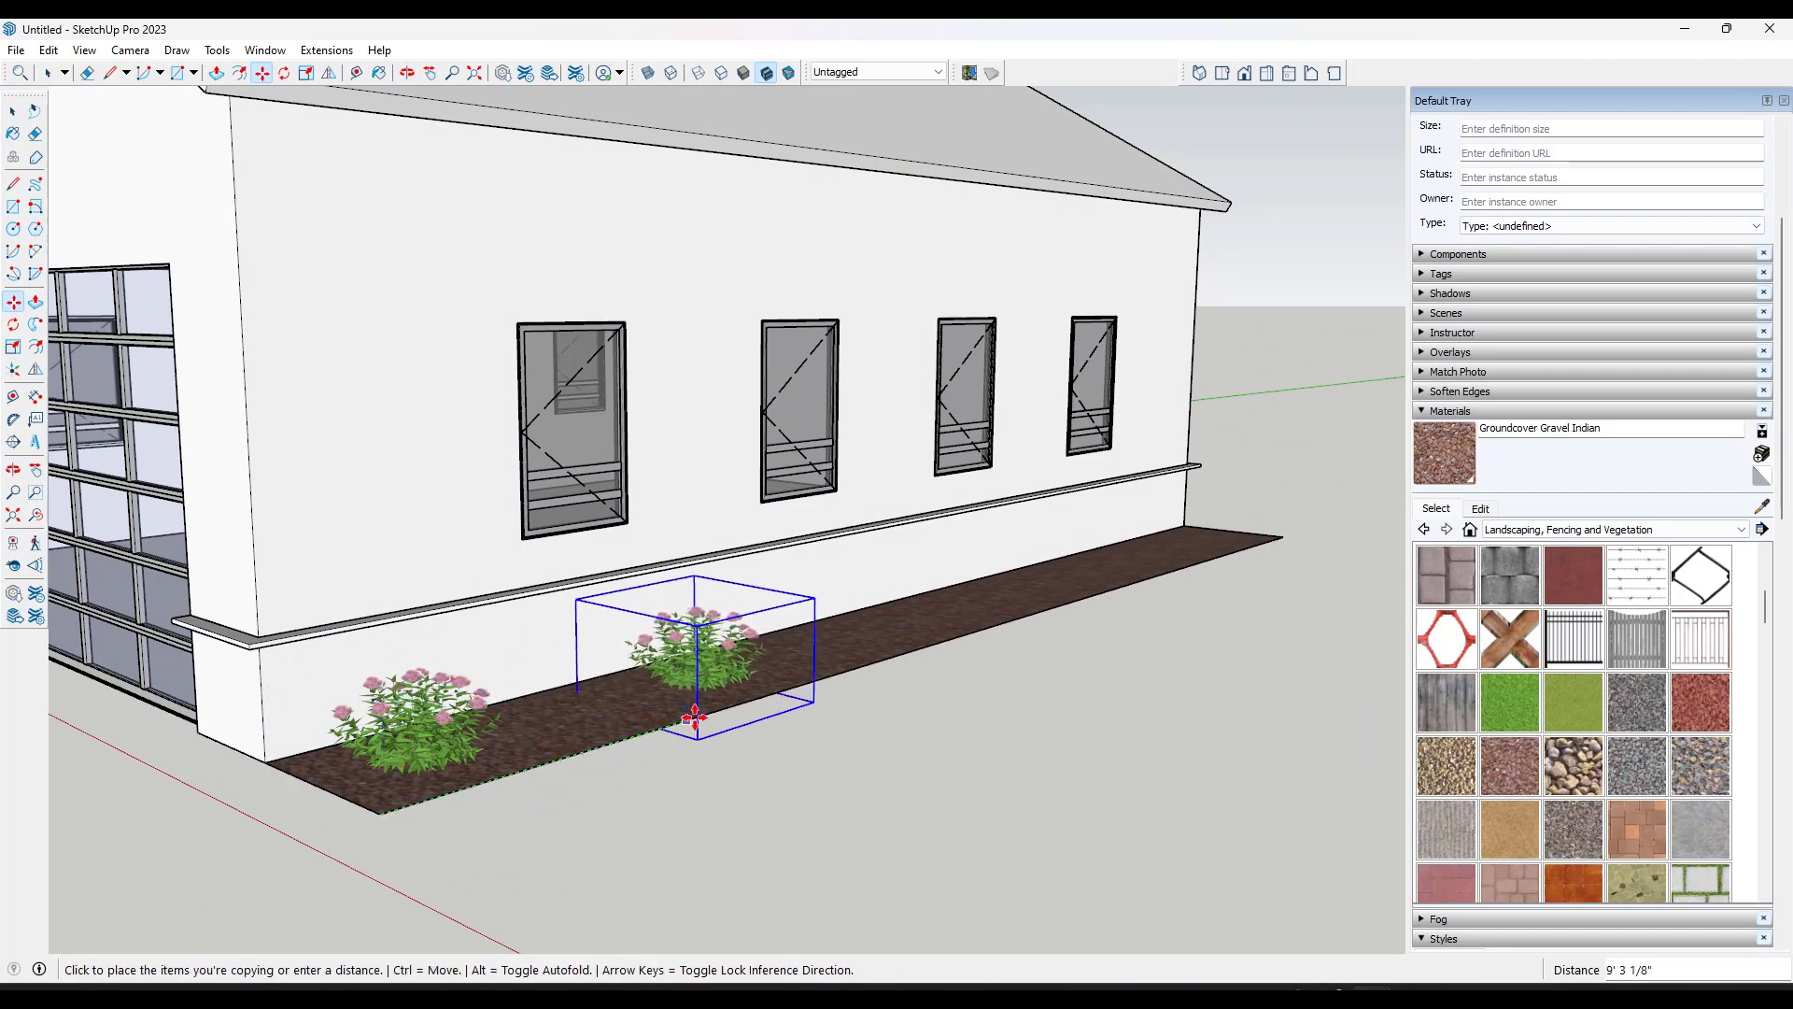
key("space")
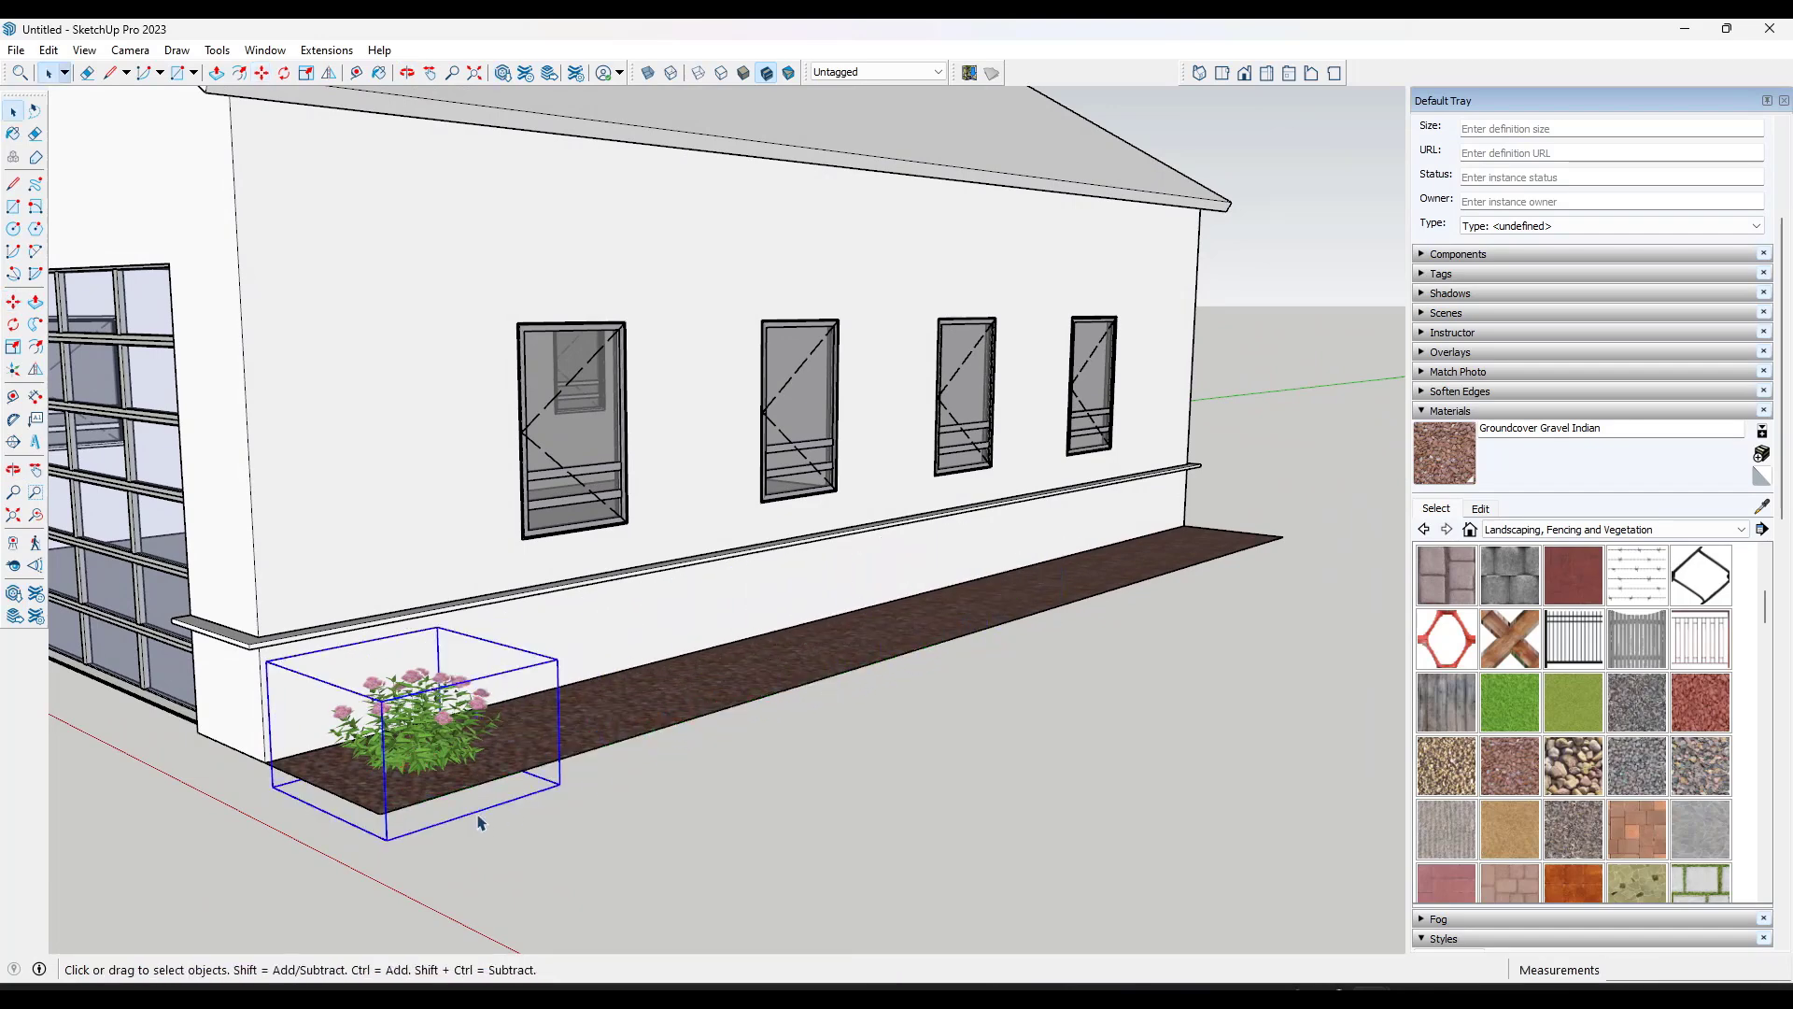
Step: Copy the shrub about 42' along the green axis to the far end of the planting bed
key("m")
key("ctrl")
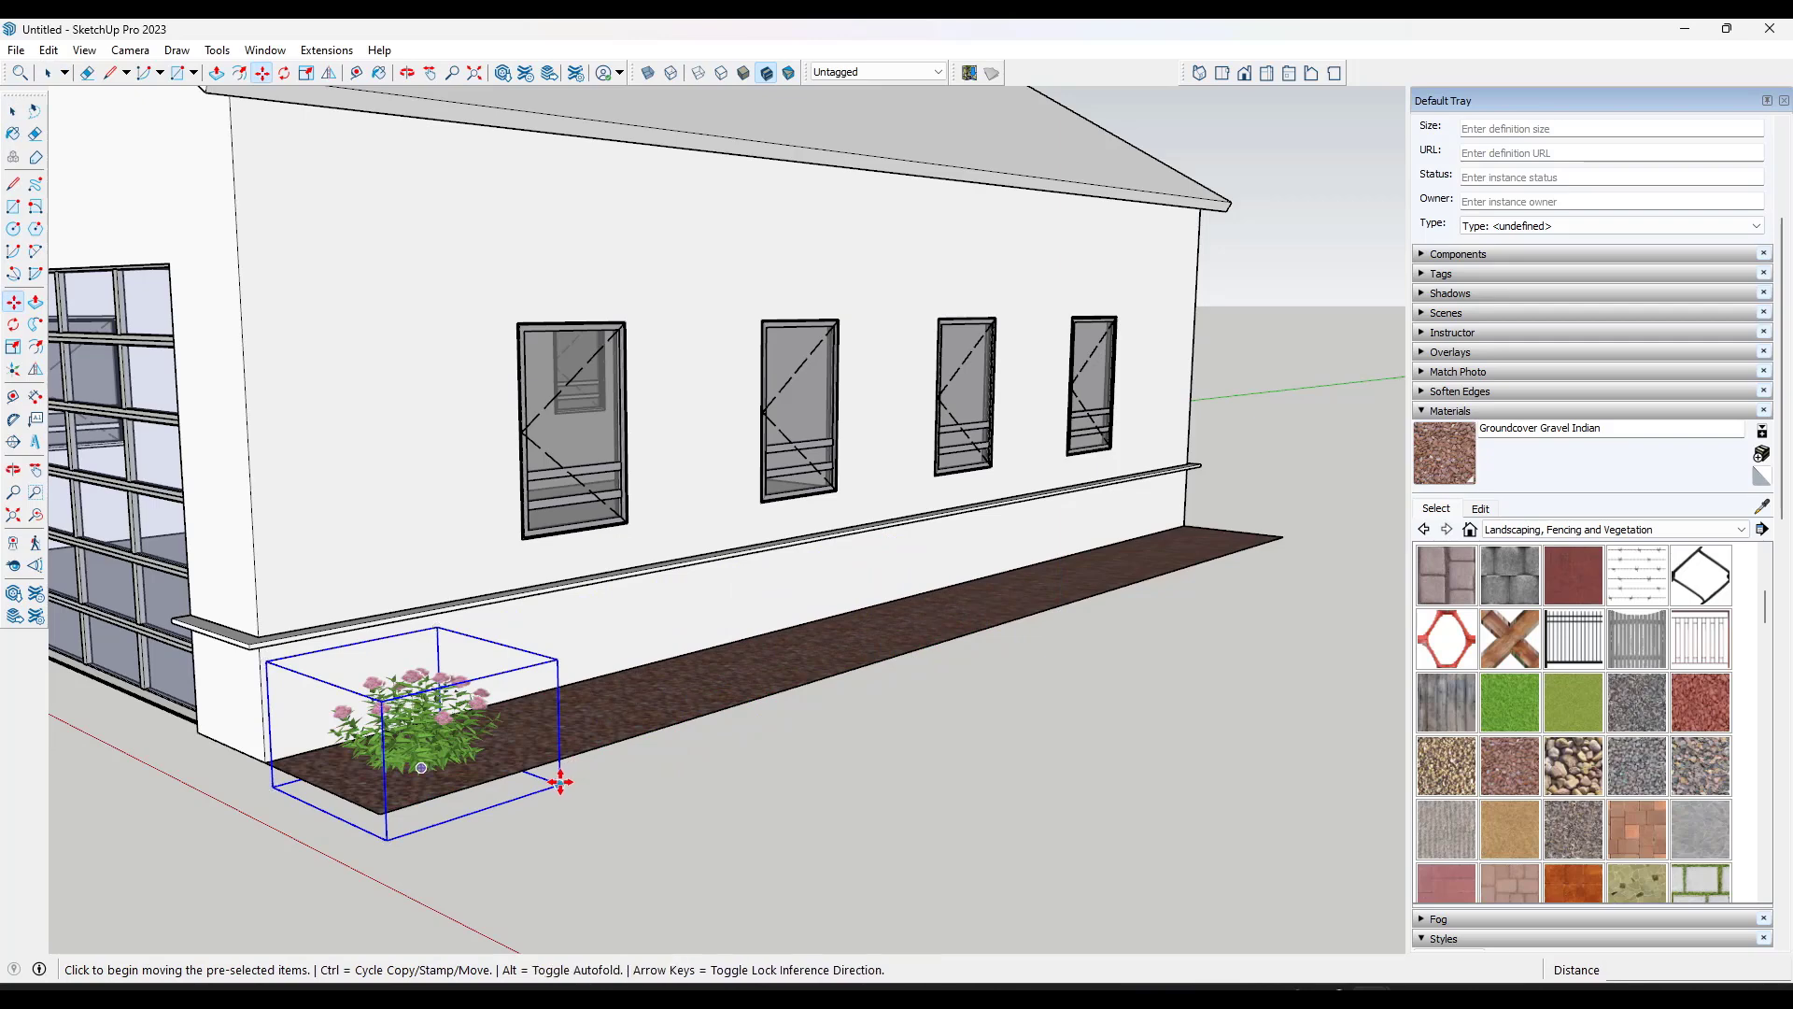
left_click(564, 773)
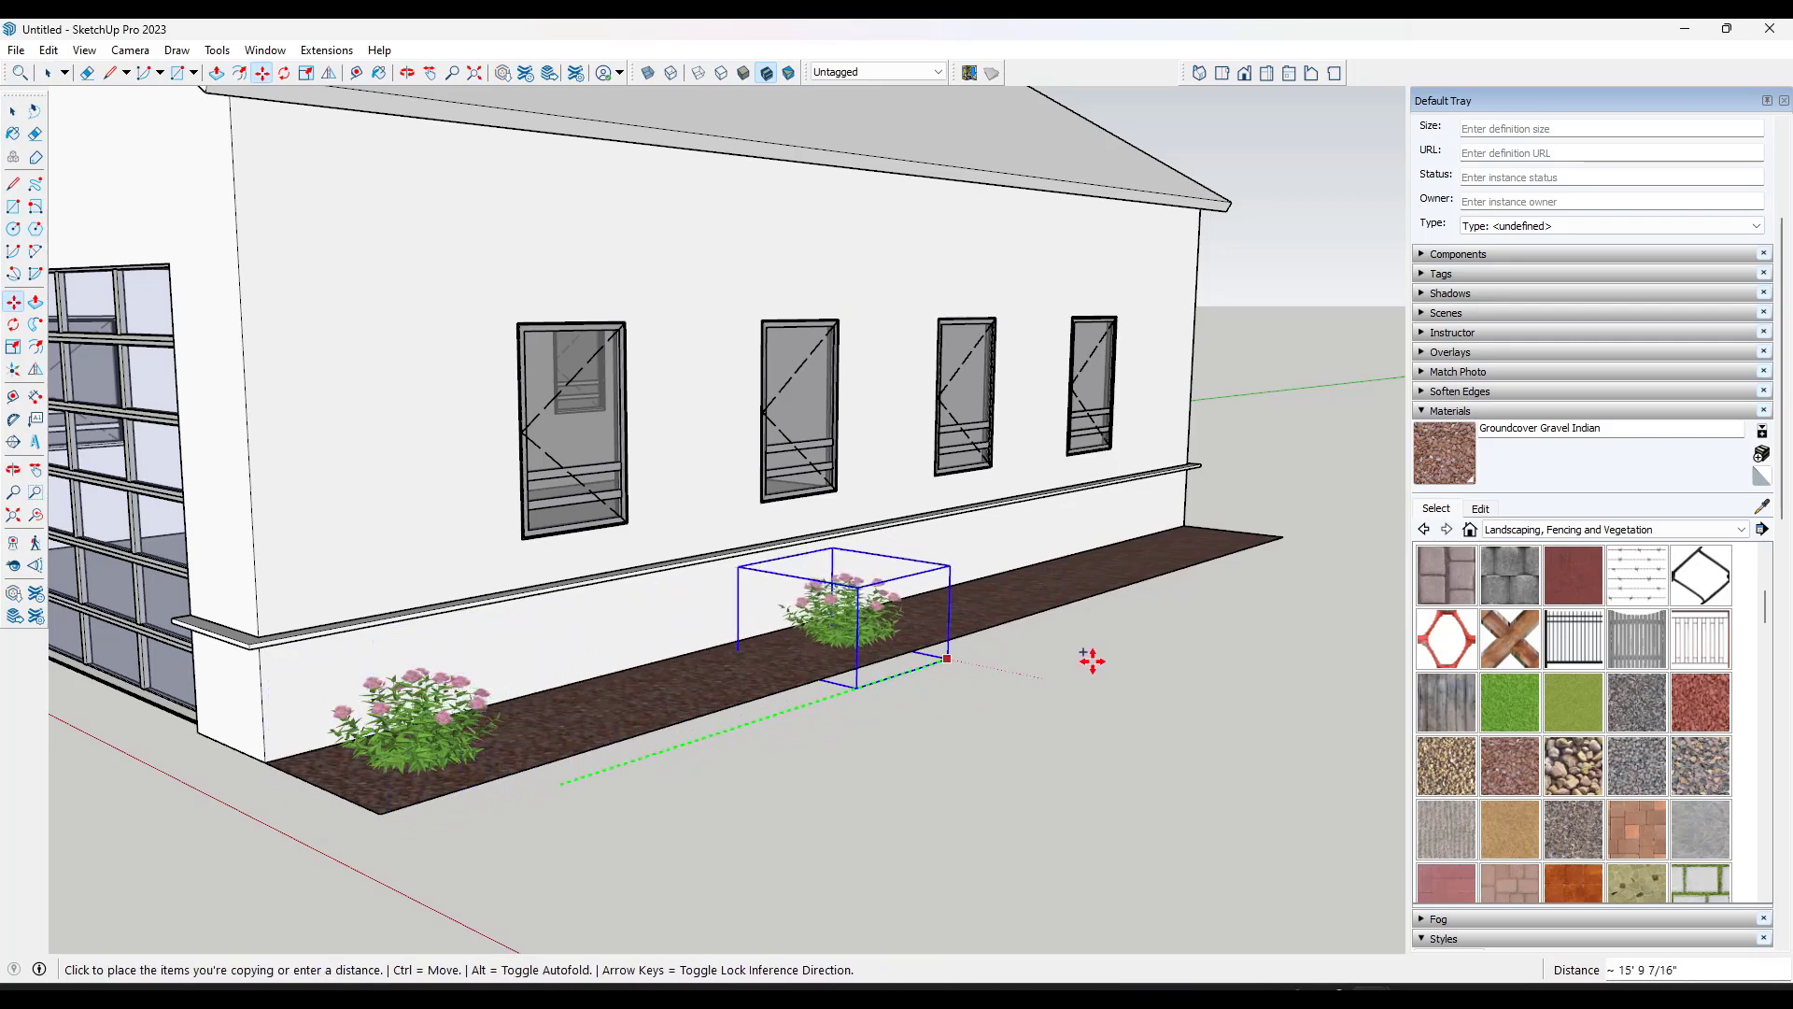
left_click(1371, 567)
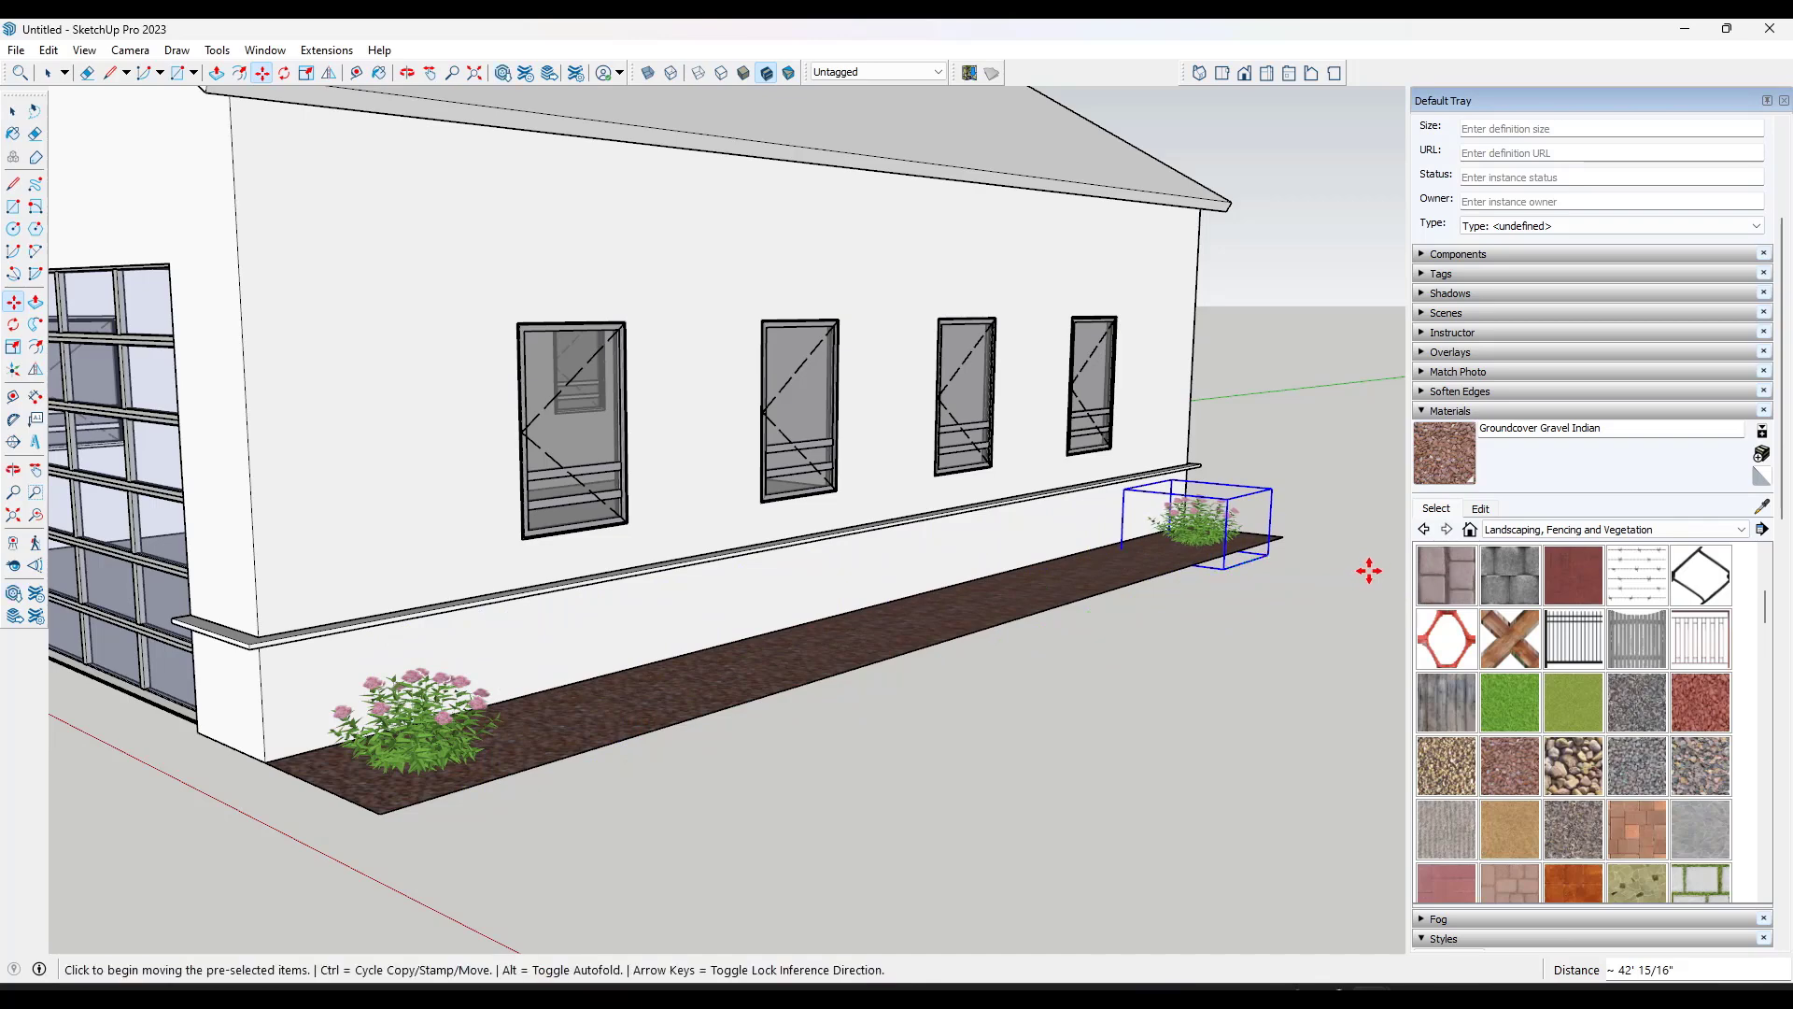
Step: Try dividing the distance between the two shrubs into 5, 6, 8 and 10 equal spacings
type("/5")
key("Return")
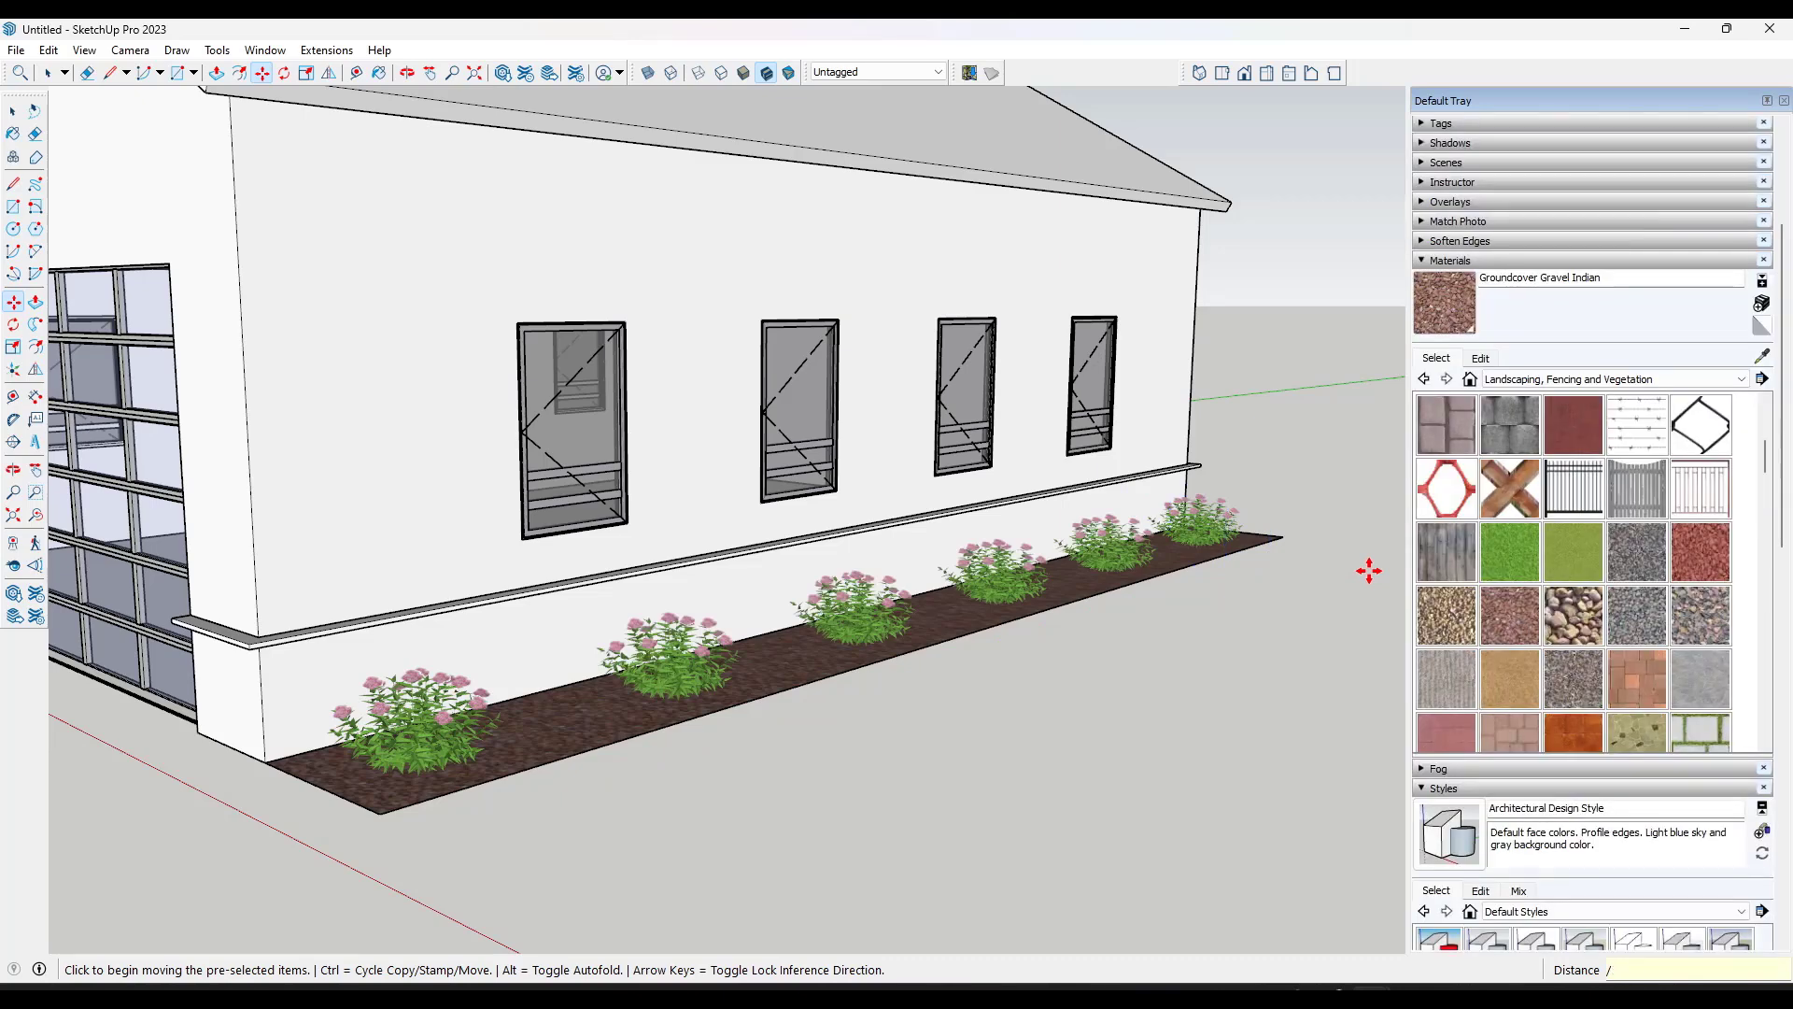
type("6")
key("Return")
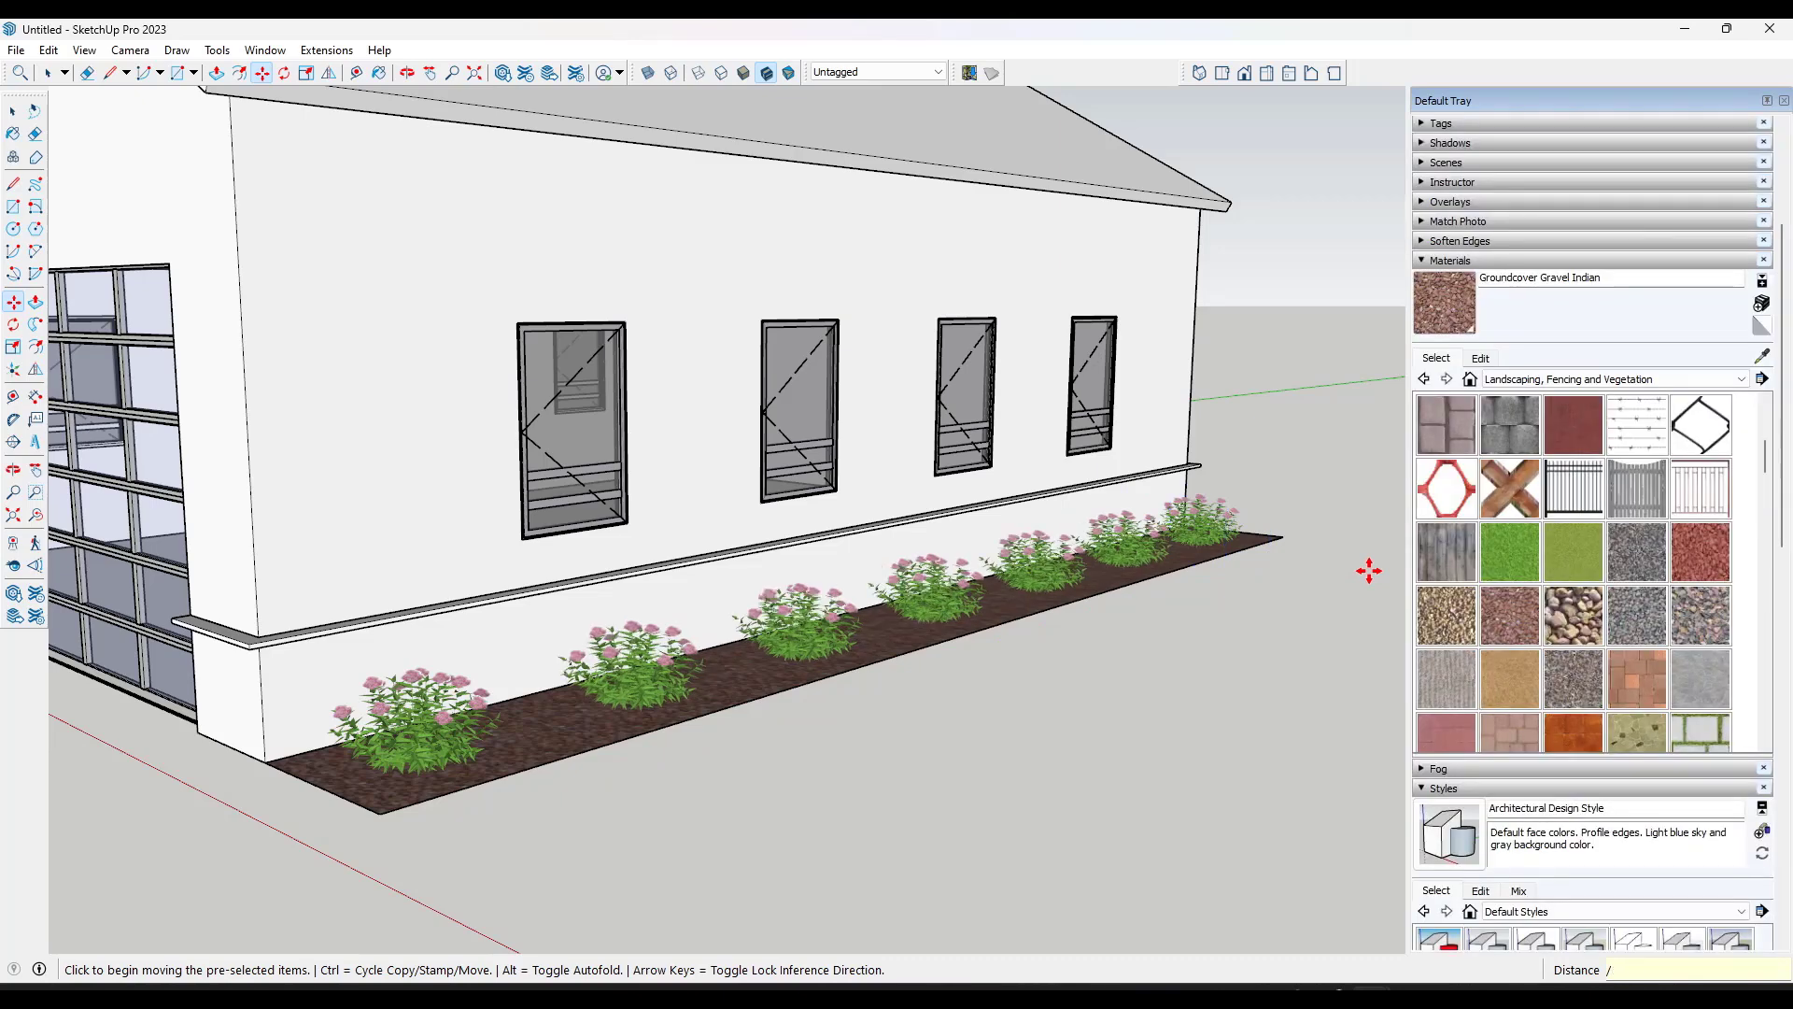
key("Return")
type("/")
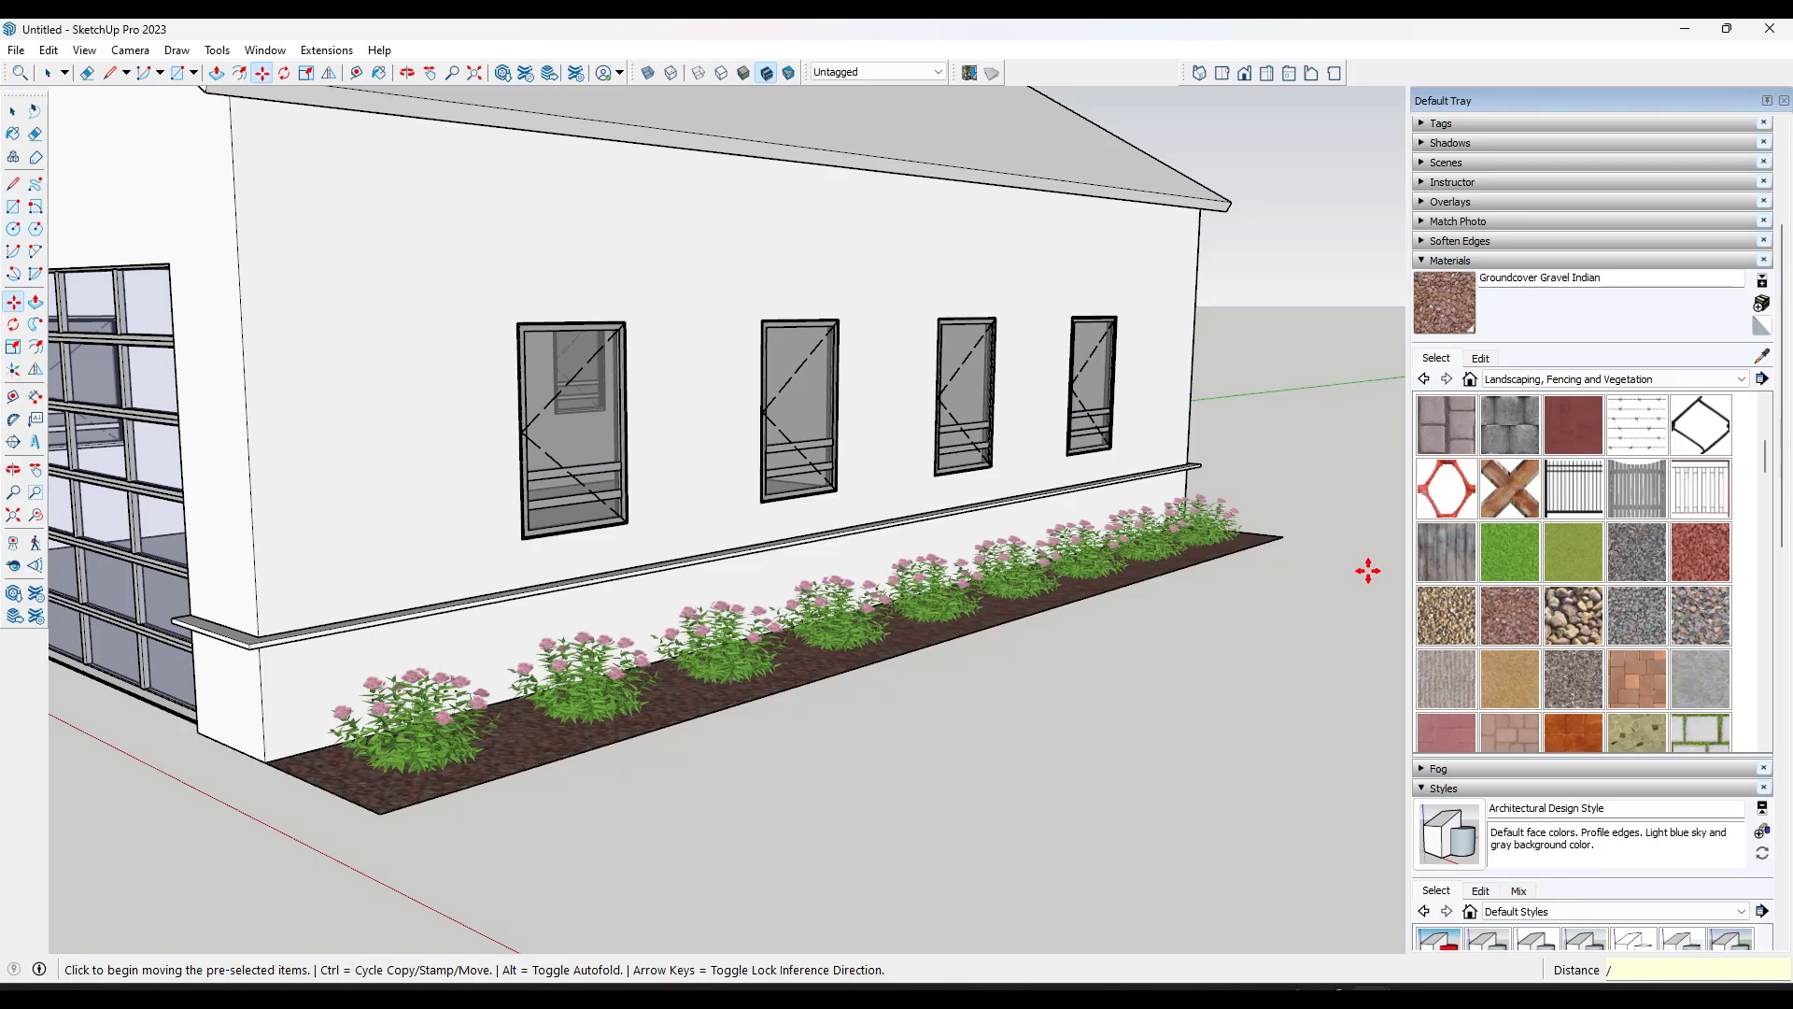
type("10")
key("Return")
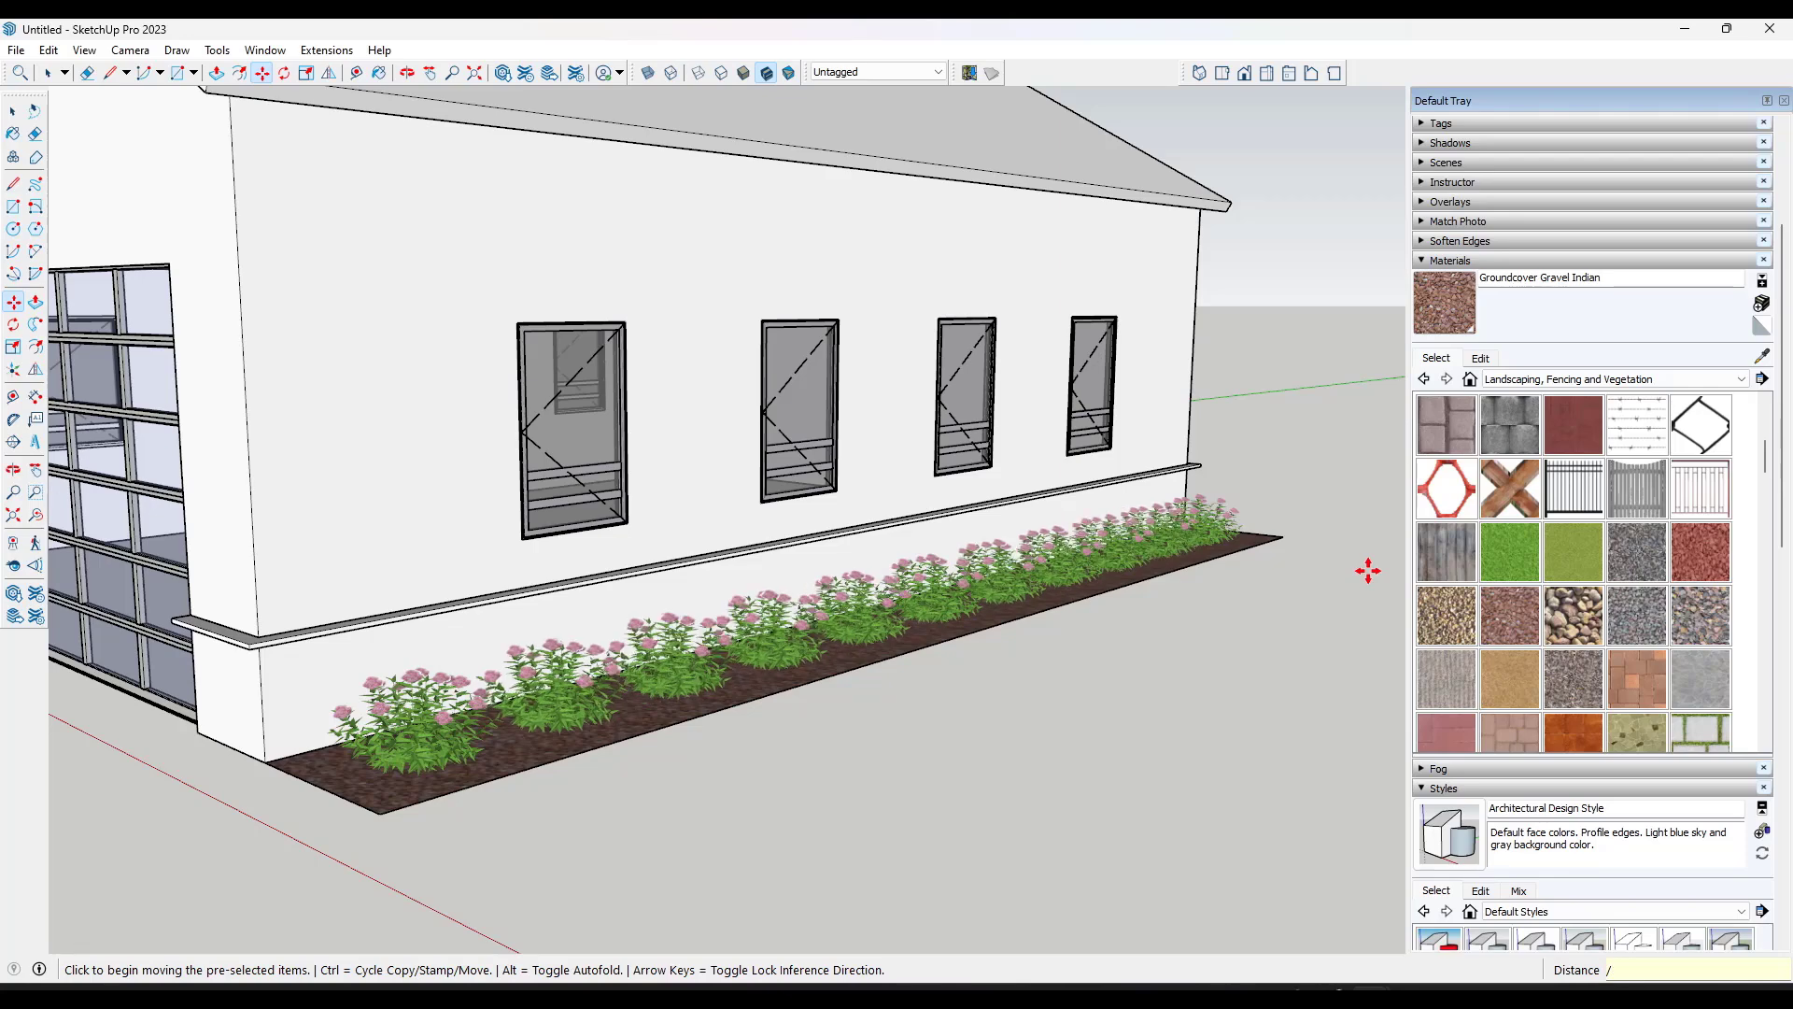
Step: Divide the distance between the two end shrubs into 8 equal spacings filled with copies
type("8")
key("Return")
middle_click_drag(740, 881, 420, 794)
middle_click_drag(758, 694, 1069, 668)
scroll(775, 552, "up", 3)
scroll(775, 552, "down", 3)
middle_click_drag(776, 552, 1133, 469)
scroll(1009, 500, "up", 3)
middle_click_drag(1009, 499, 1021, 608)
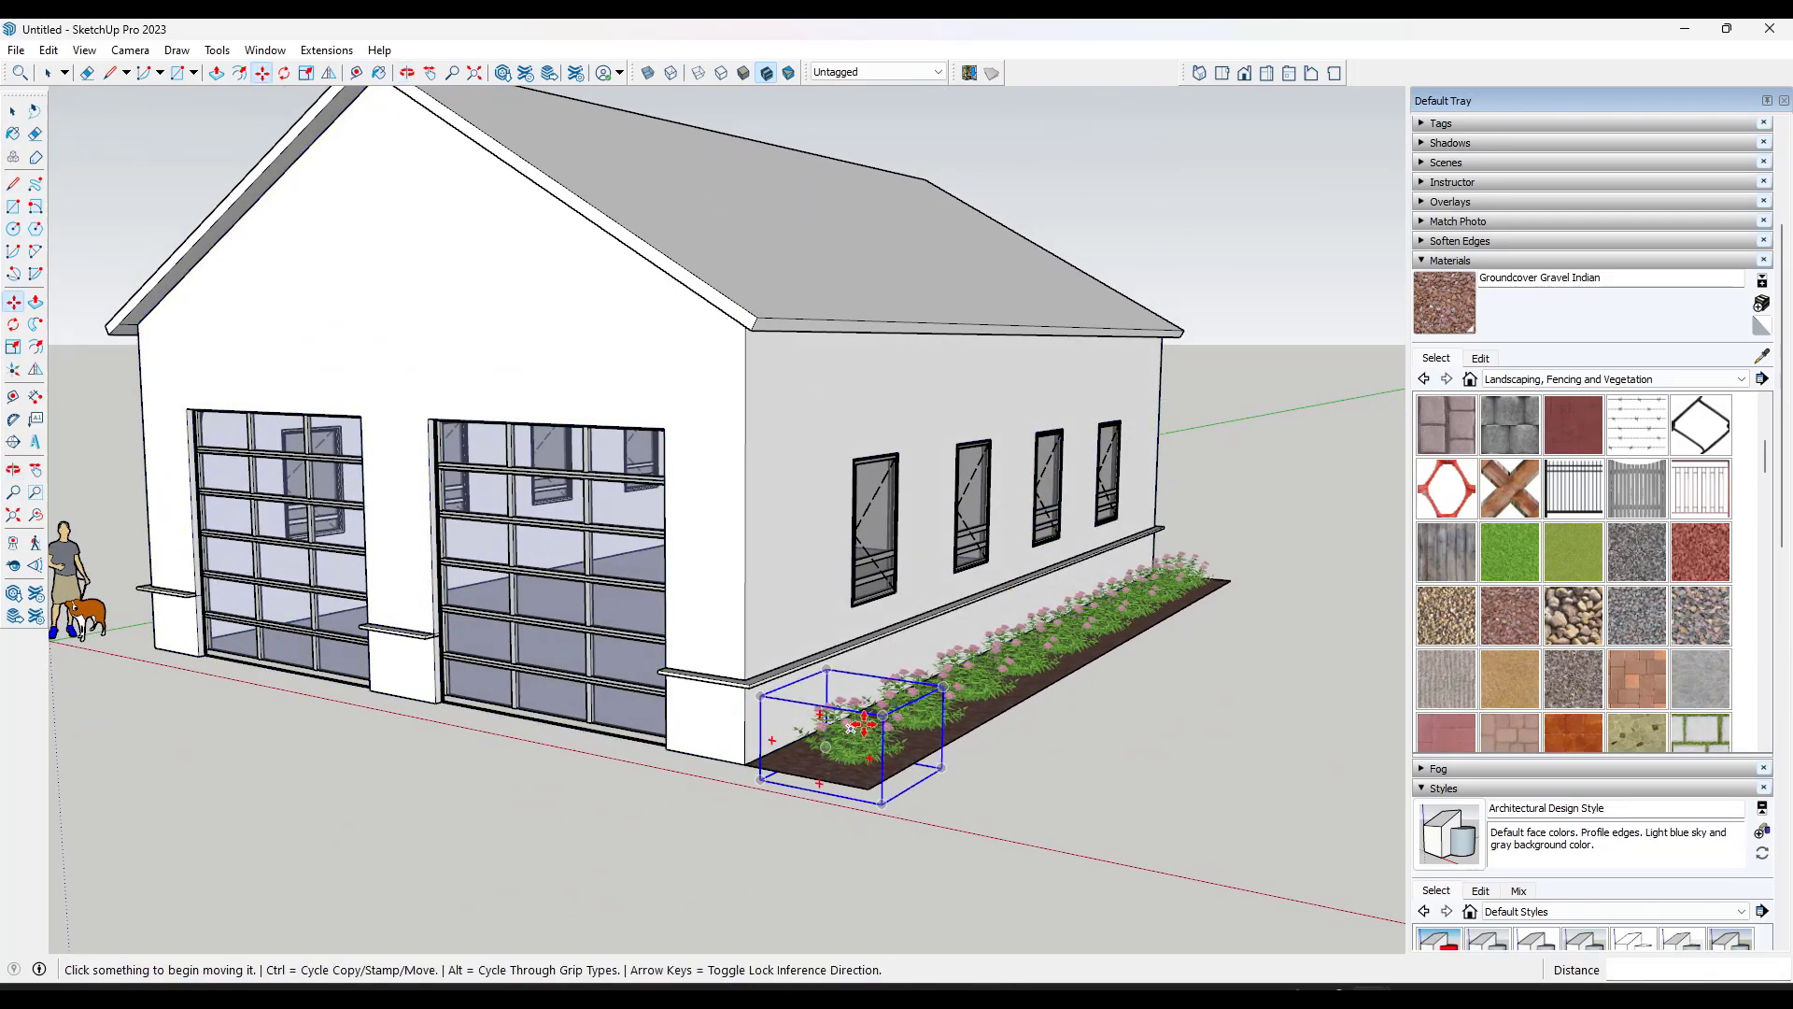
Step: Select the garage's wall group and display the Brick, Cladding and Siding material collection
middle_click_drag(875, 533, 678, 446)
left_click(912, 577)
left_click(620, 433)
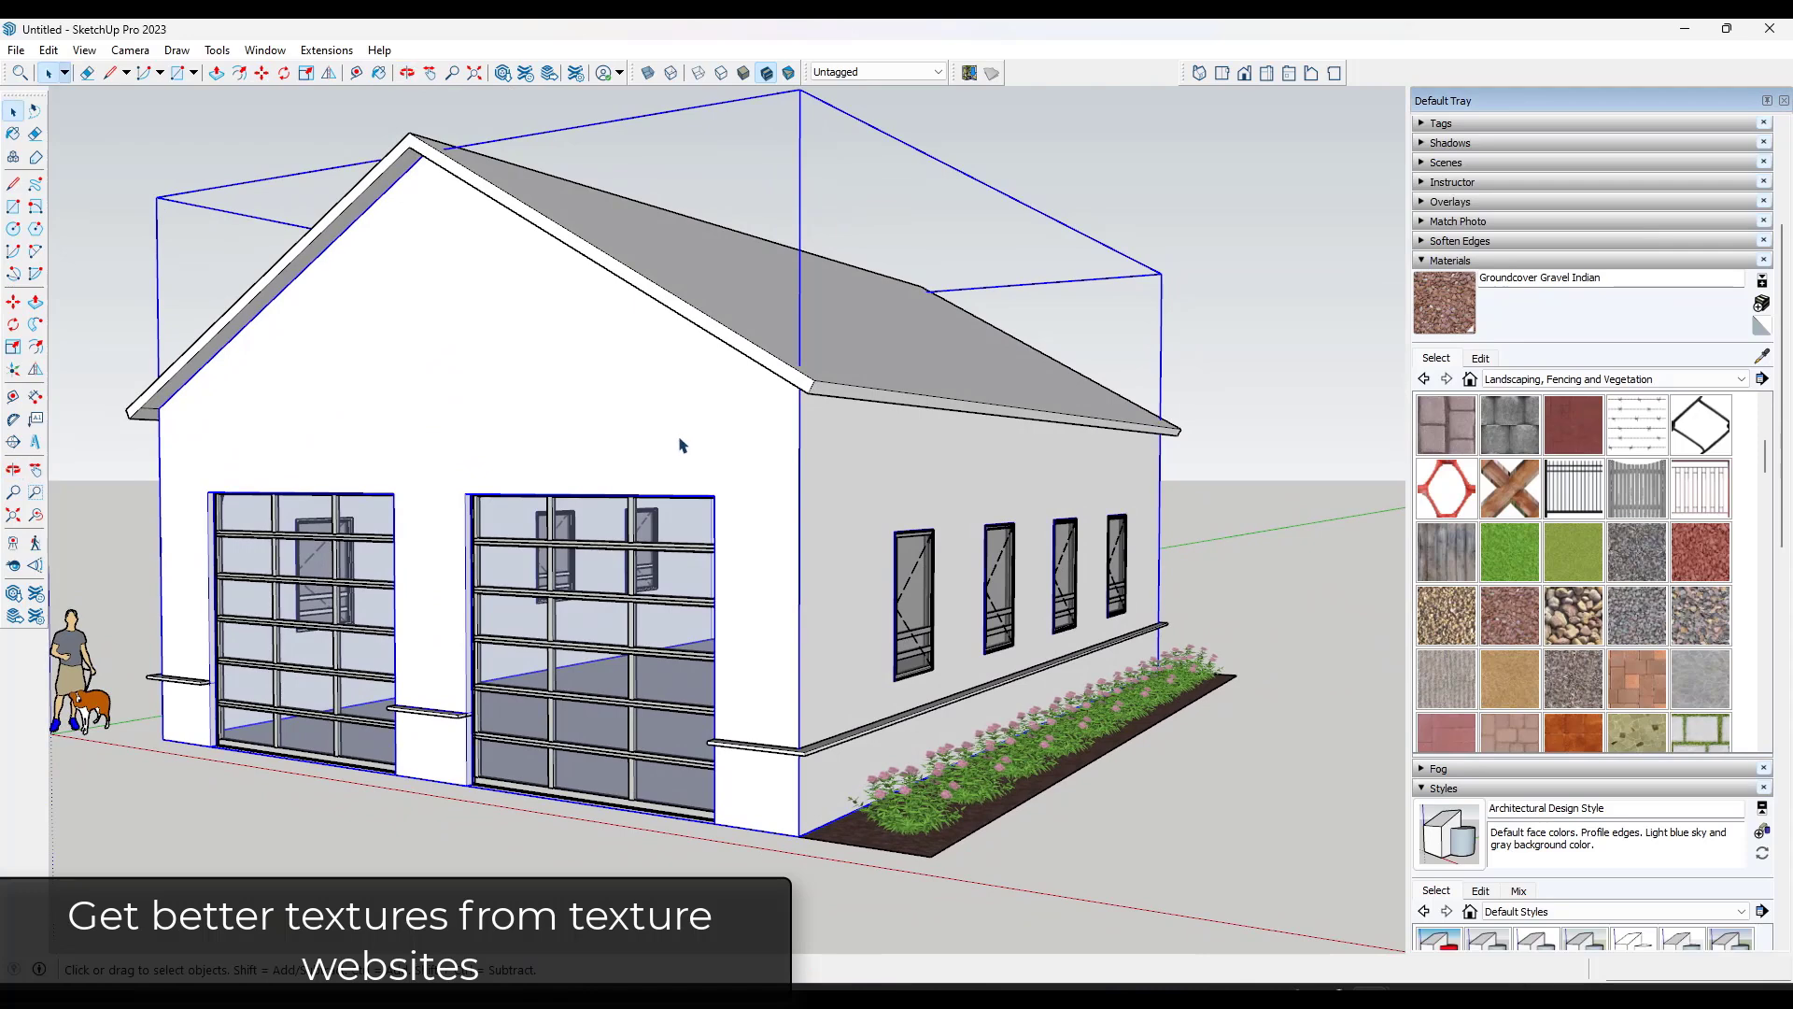
scroll(782, 503, "up", 2)
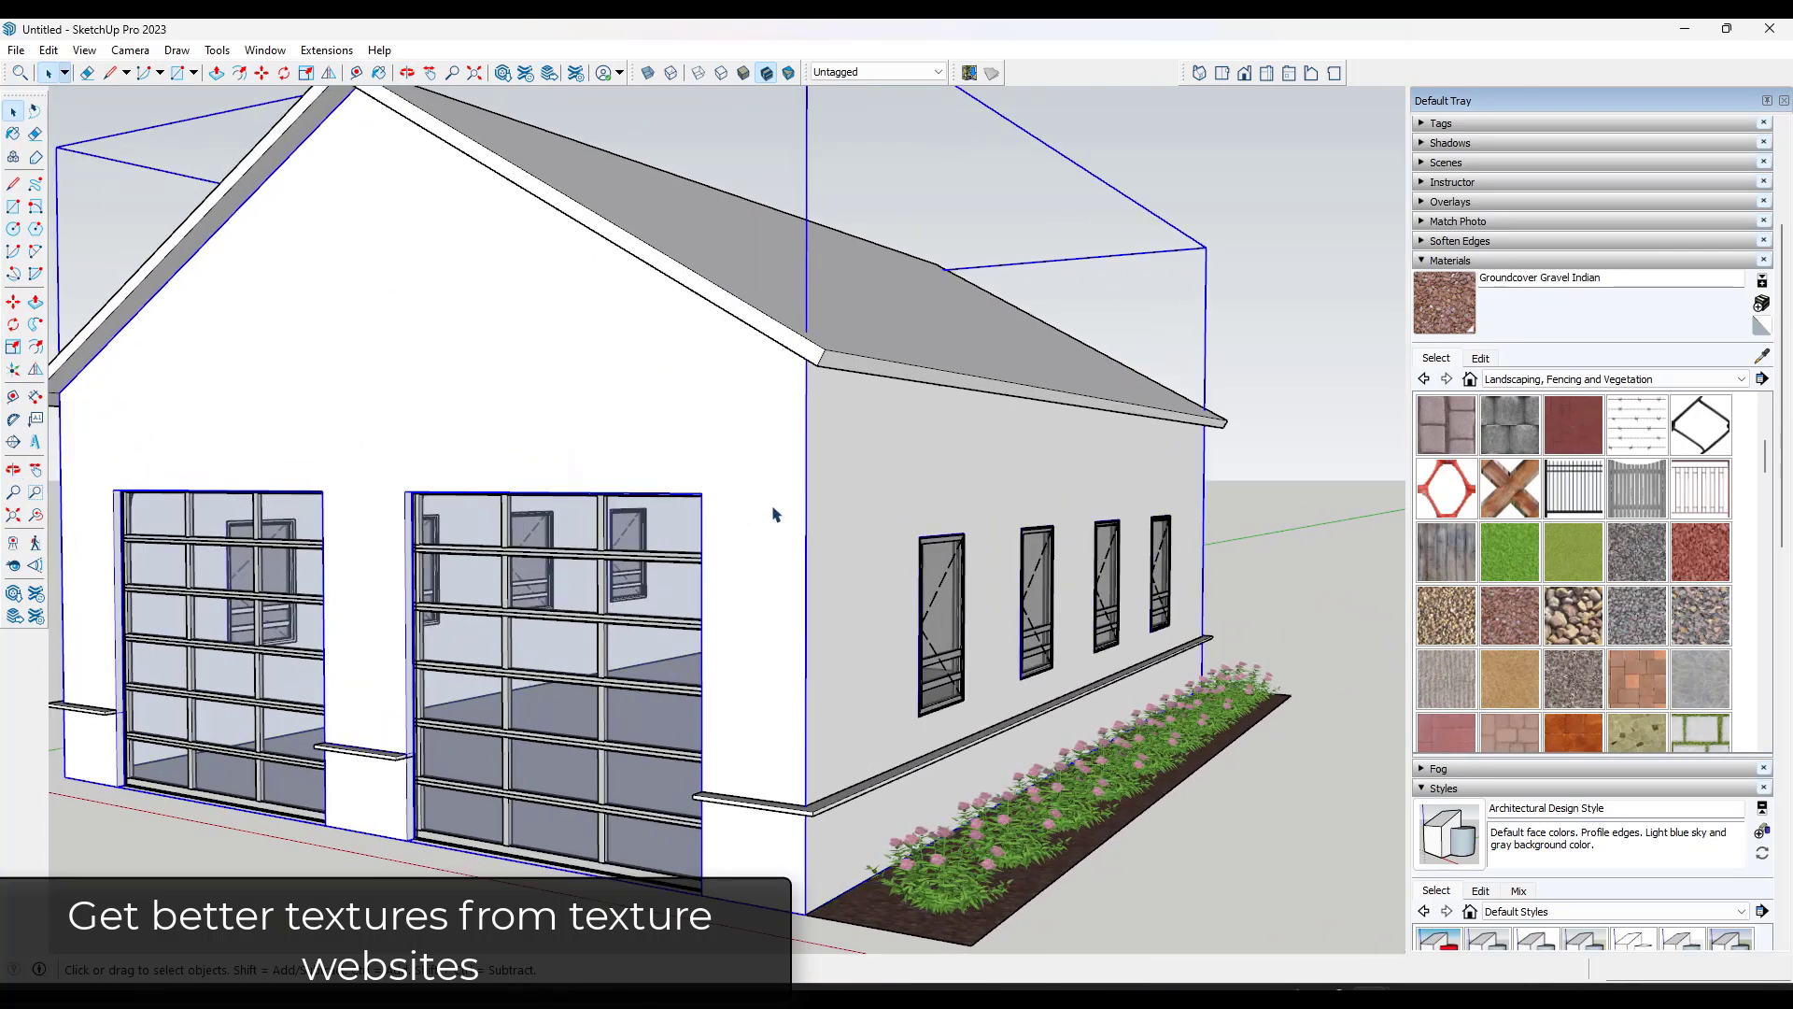
scroll(773, 513, "down", 2)
left_click(1604, 379)
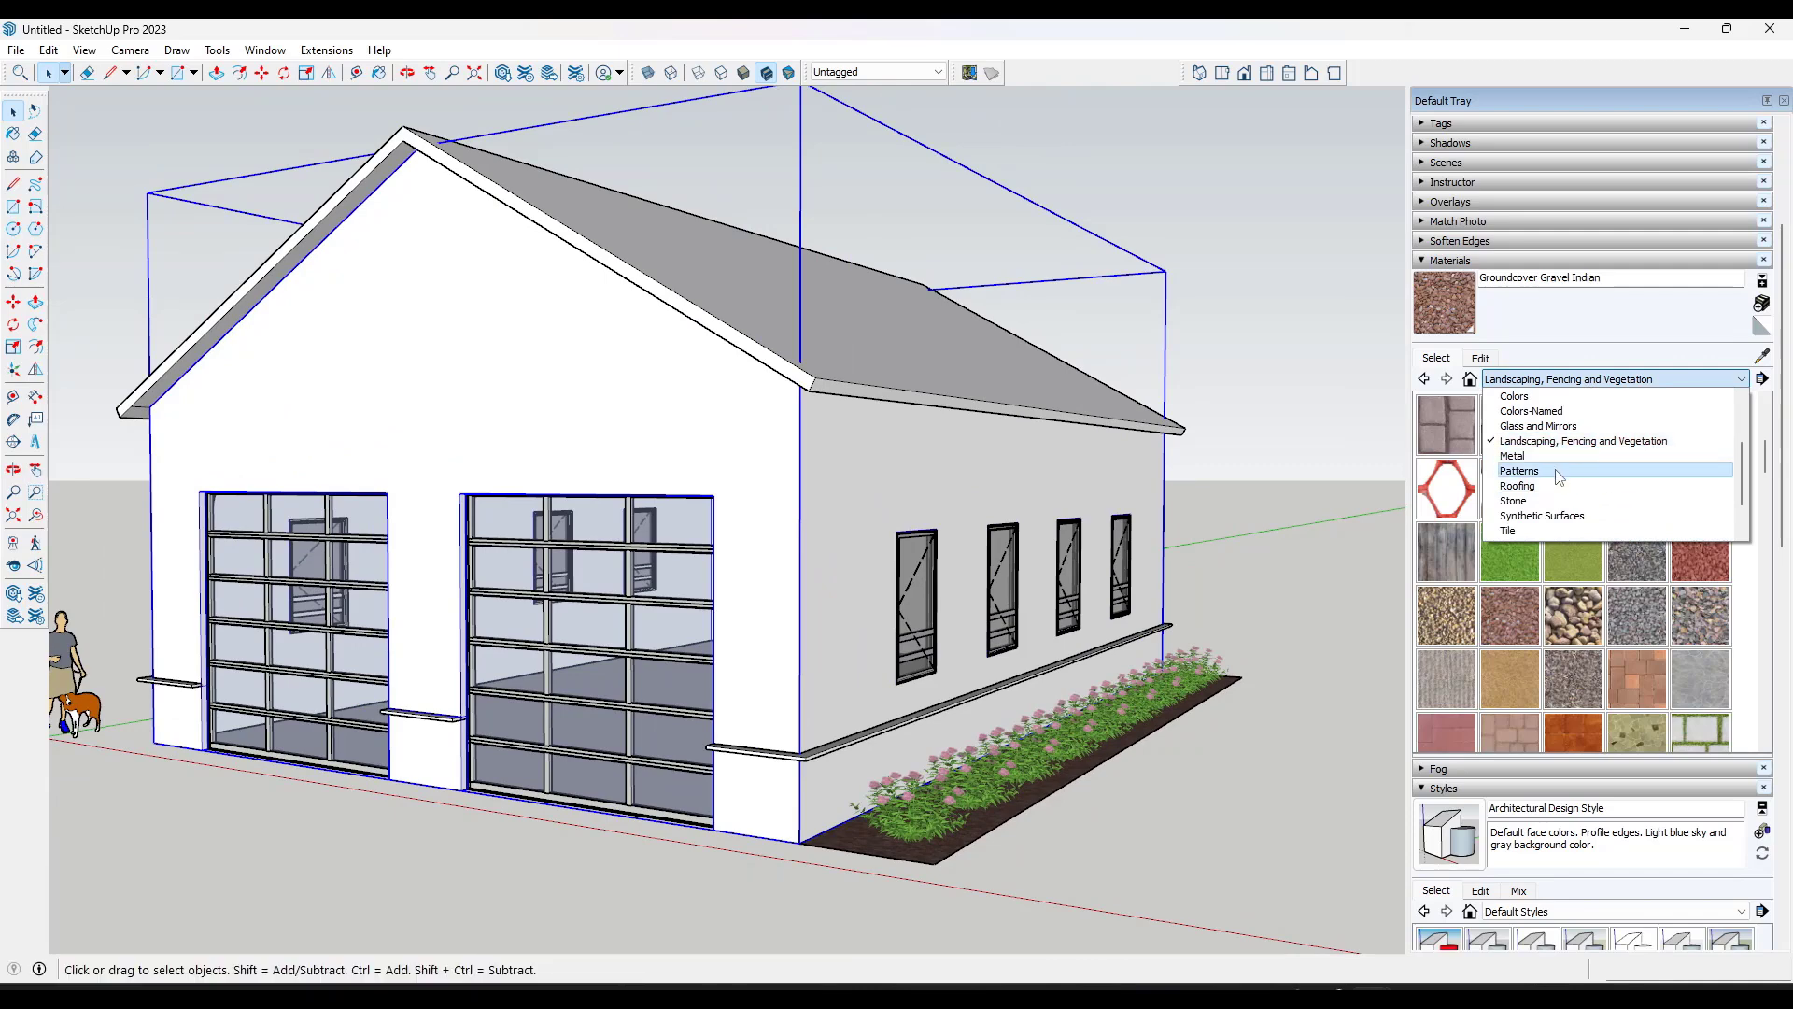
scroll(1568, 485, "up", 1)
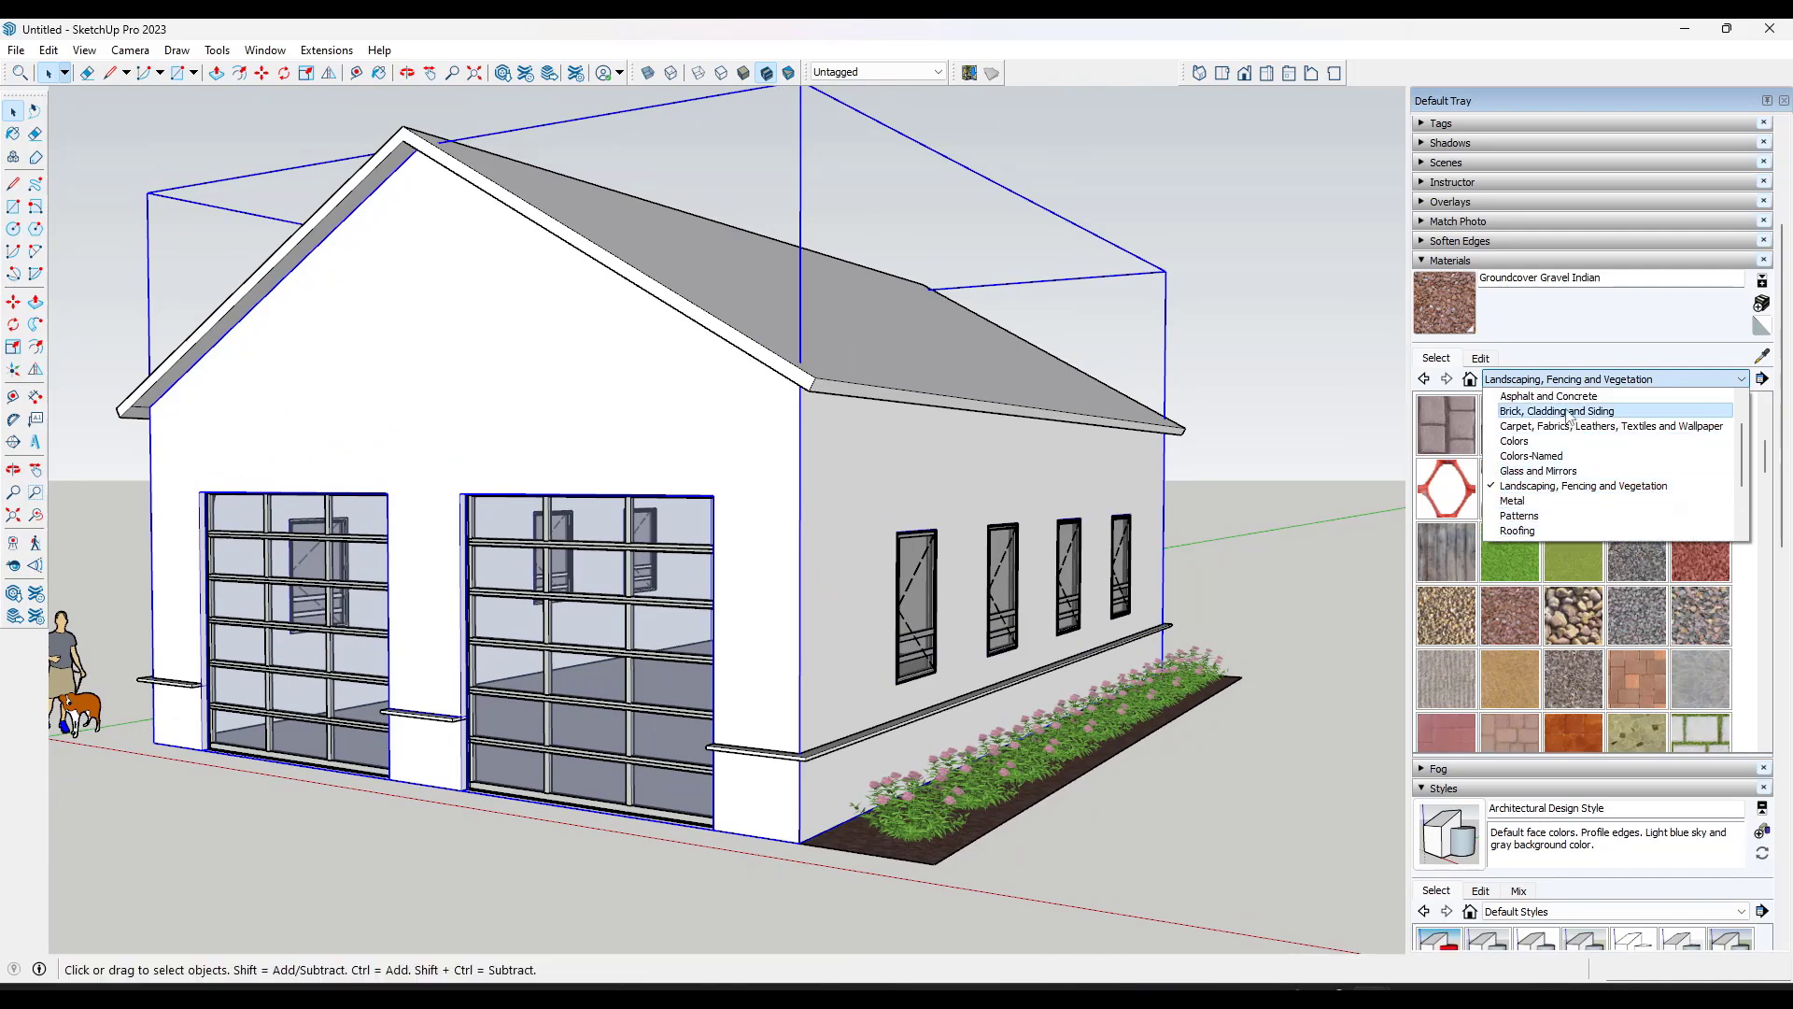
left_click(1572, 422)
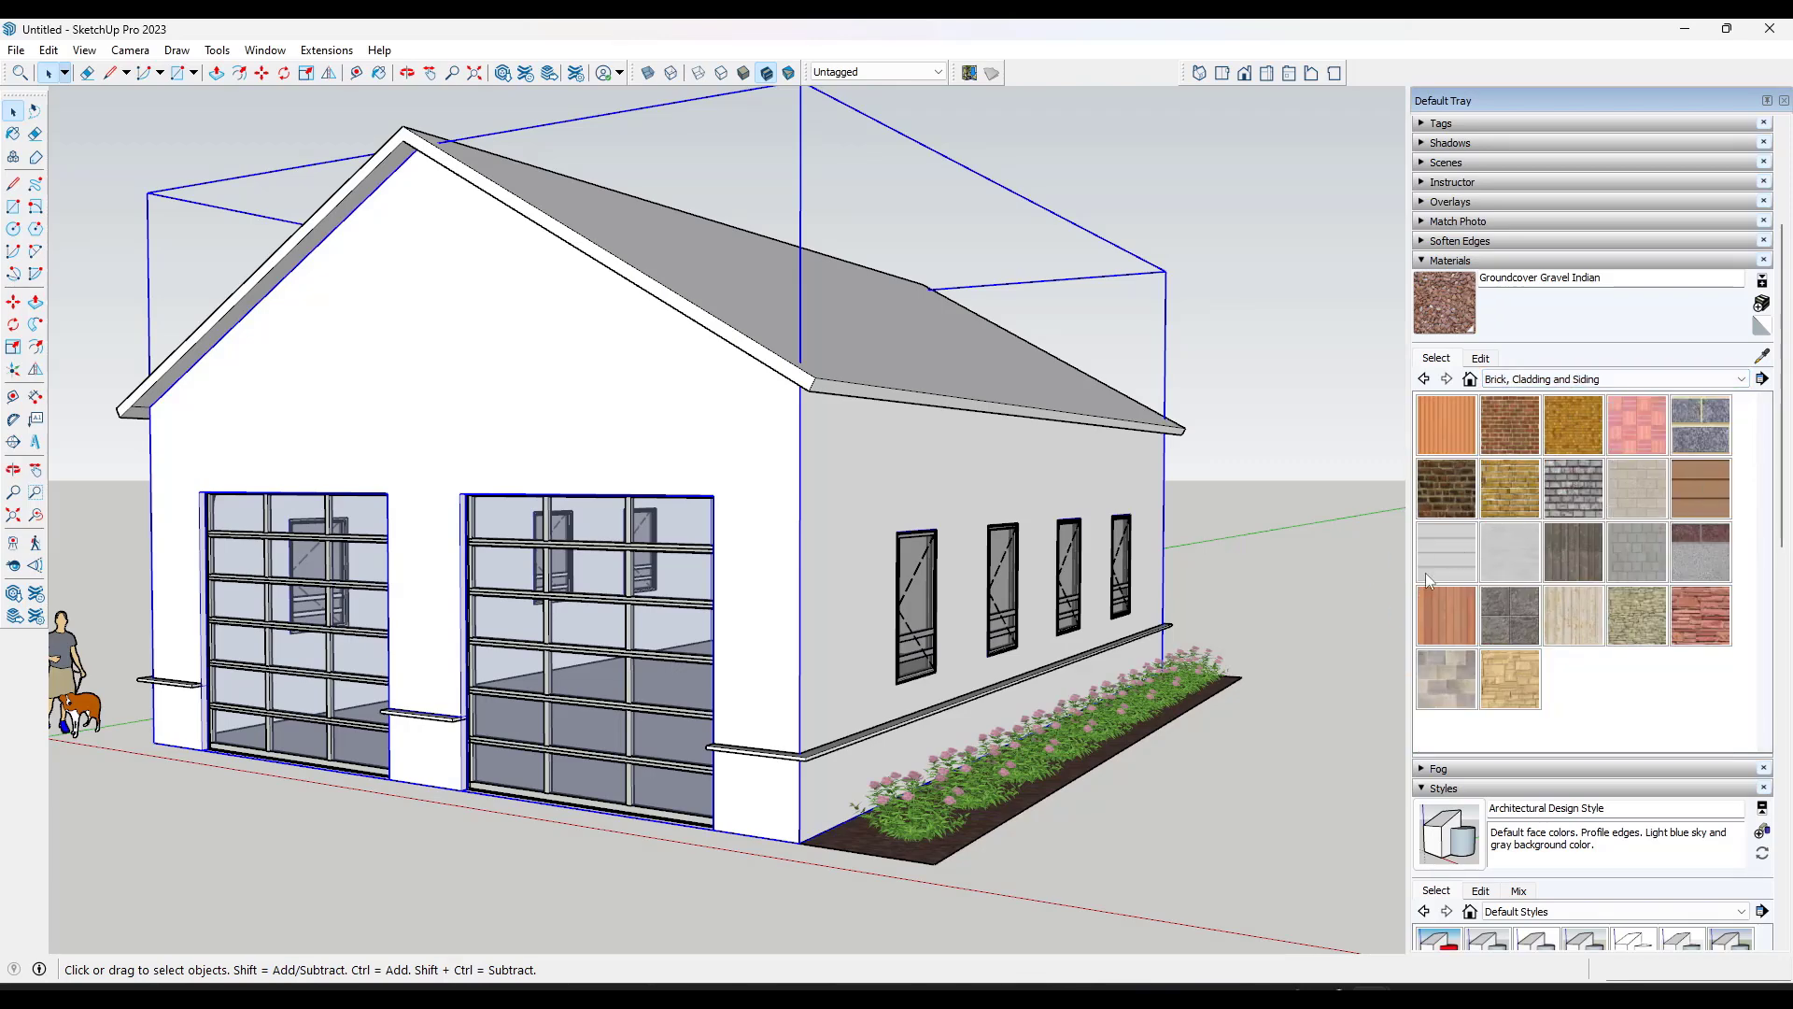
Step: Try painting the whole wall group with Cladding Siding White, undo it, and open the group for editing
left_click(1449, 555)
left_click(757, 540)
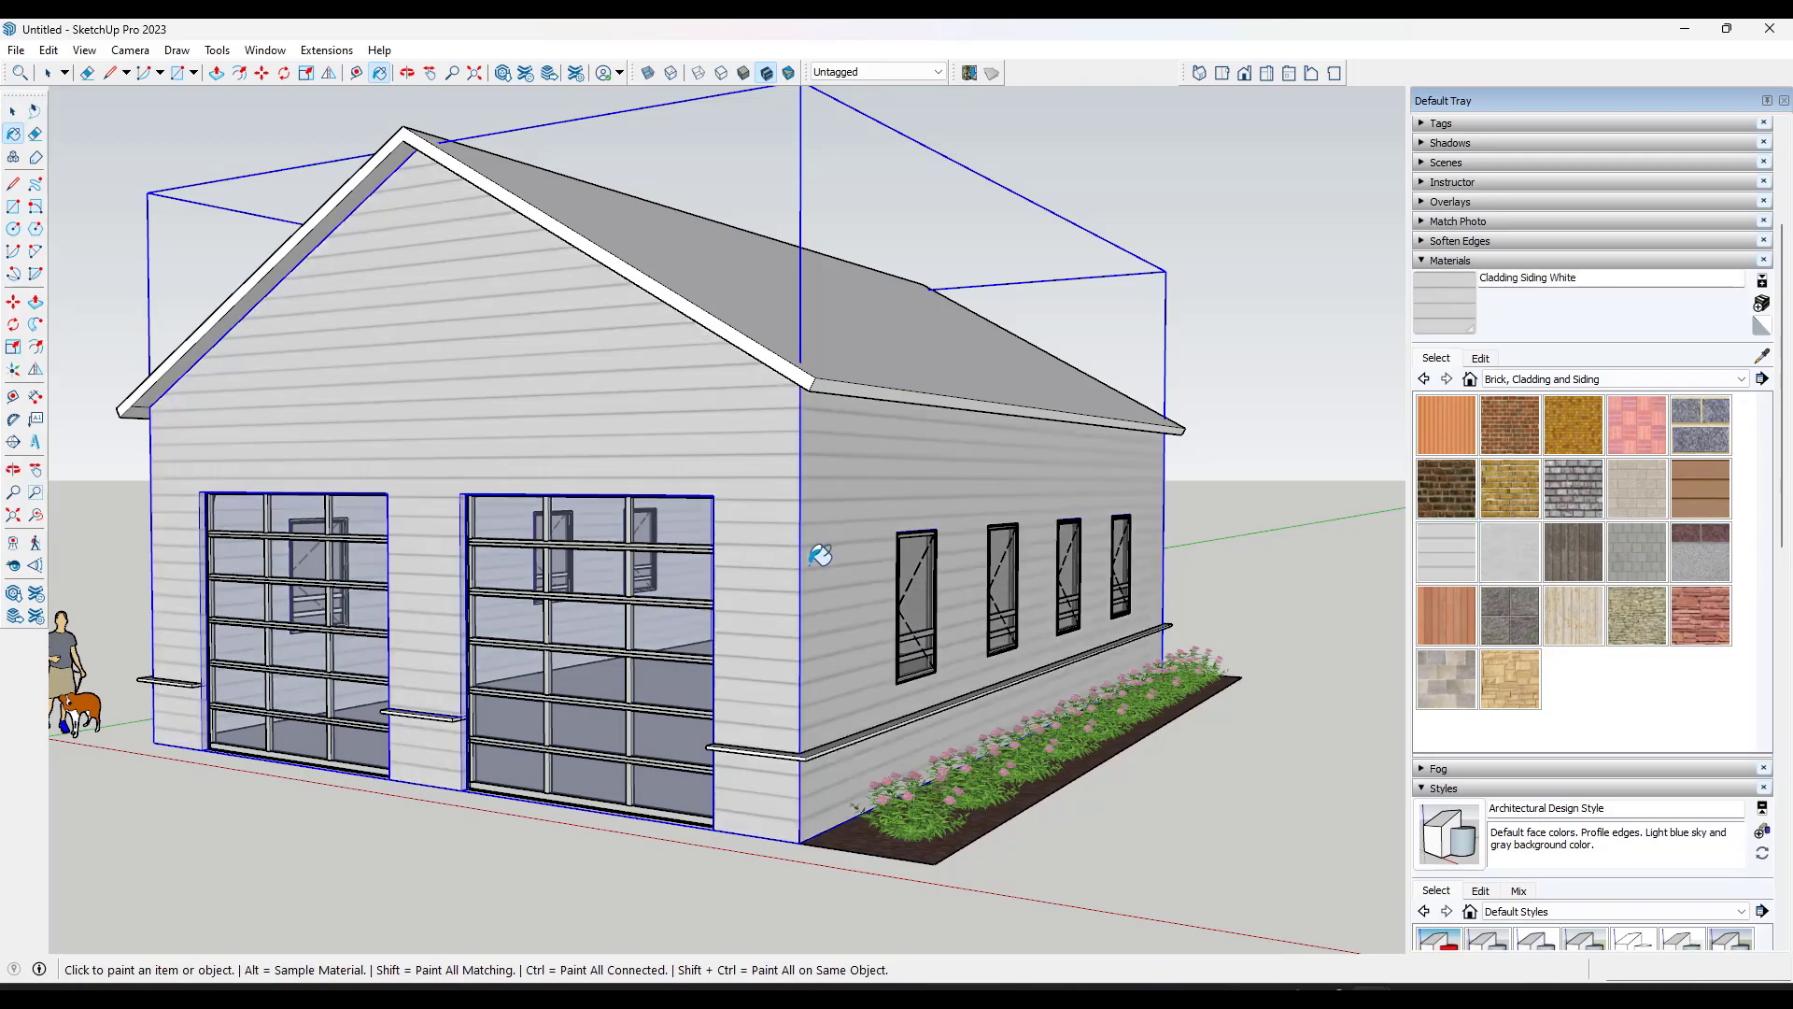
key("ctrl+z")
key("space")
double_click(774, 564)
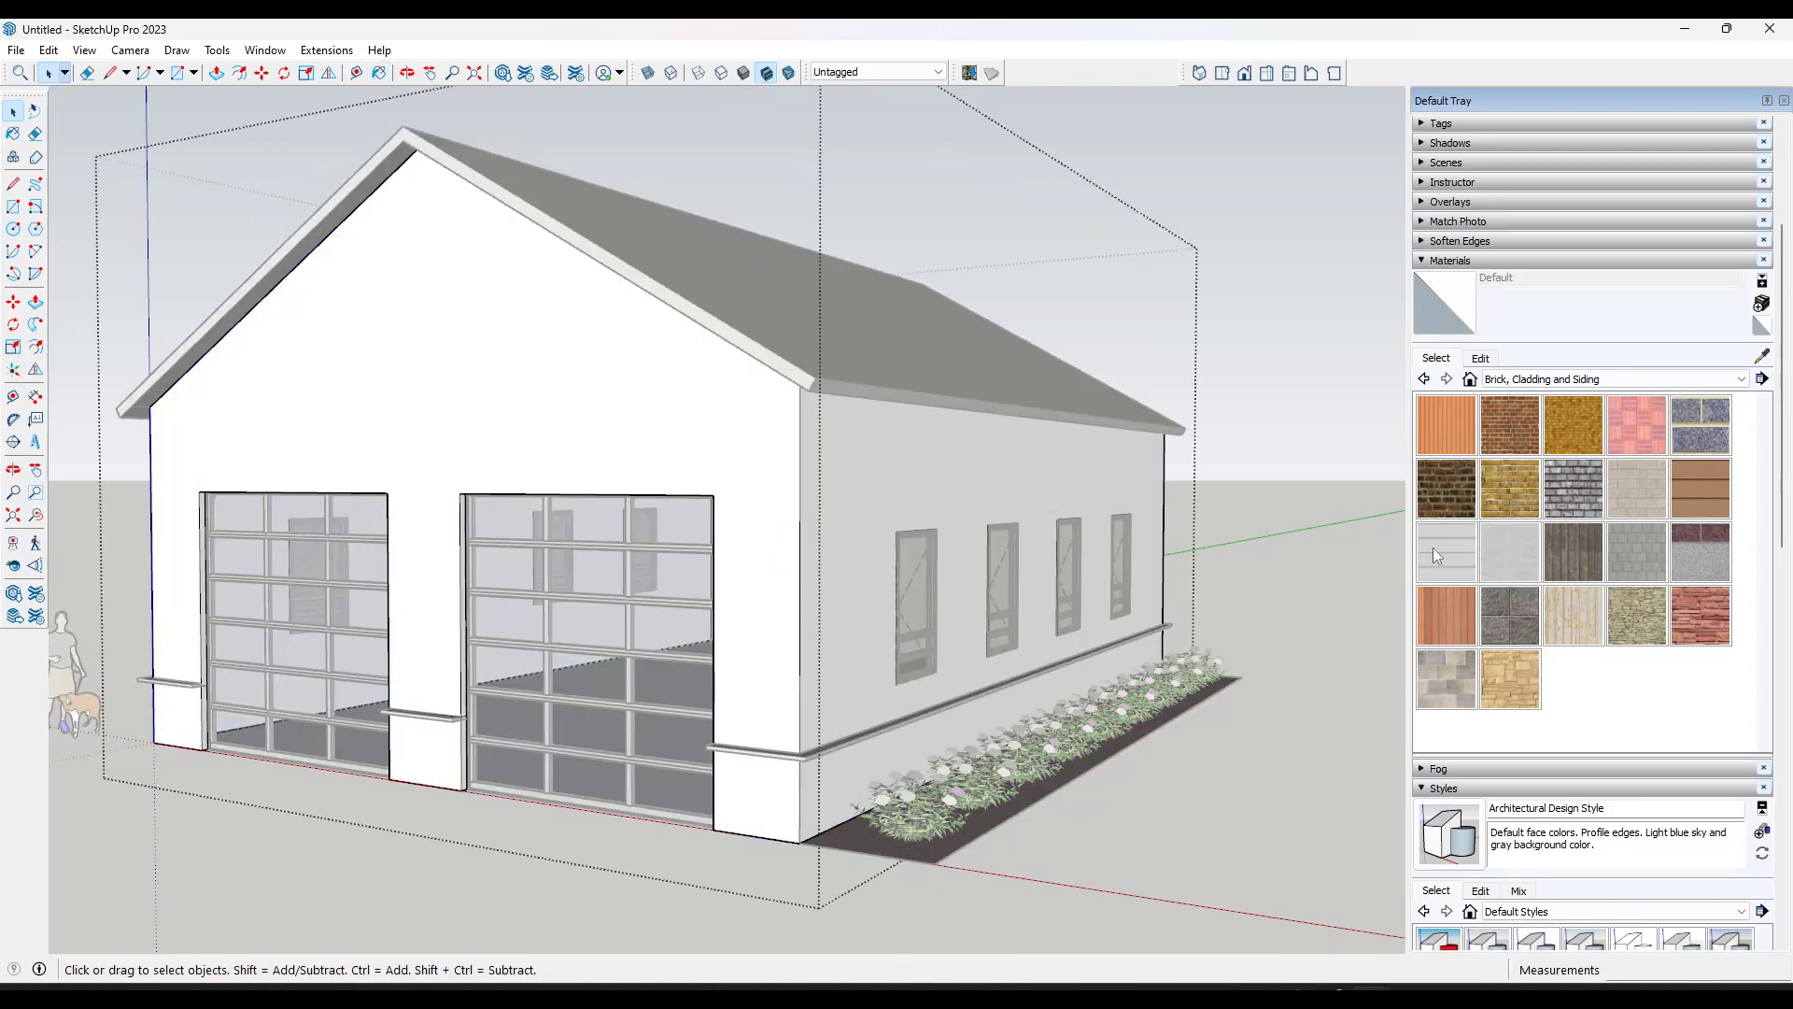
Step: Paint the front and adjoining side wall faces above the ledge with Cladding Siding White
left_click(1446, 552)
left_click(765, 477)
left_click(866, 484)
scroll(940, 569, "up", 5)
mouse_move(941, 569)
middle_mouse_down()
mouse_move(505, 558)
mouse_move(741, 520)
middle_mouse_up()
scroll(741, 520, "down", 5)
scroll(536, 524, "up", 10)
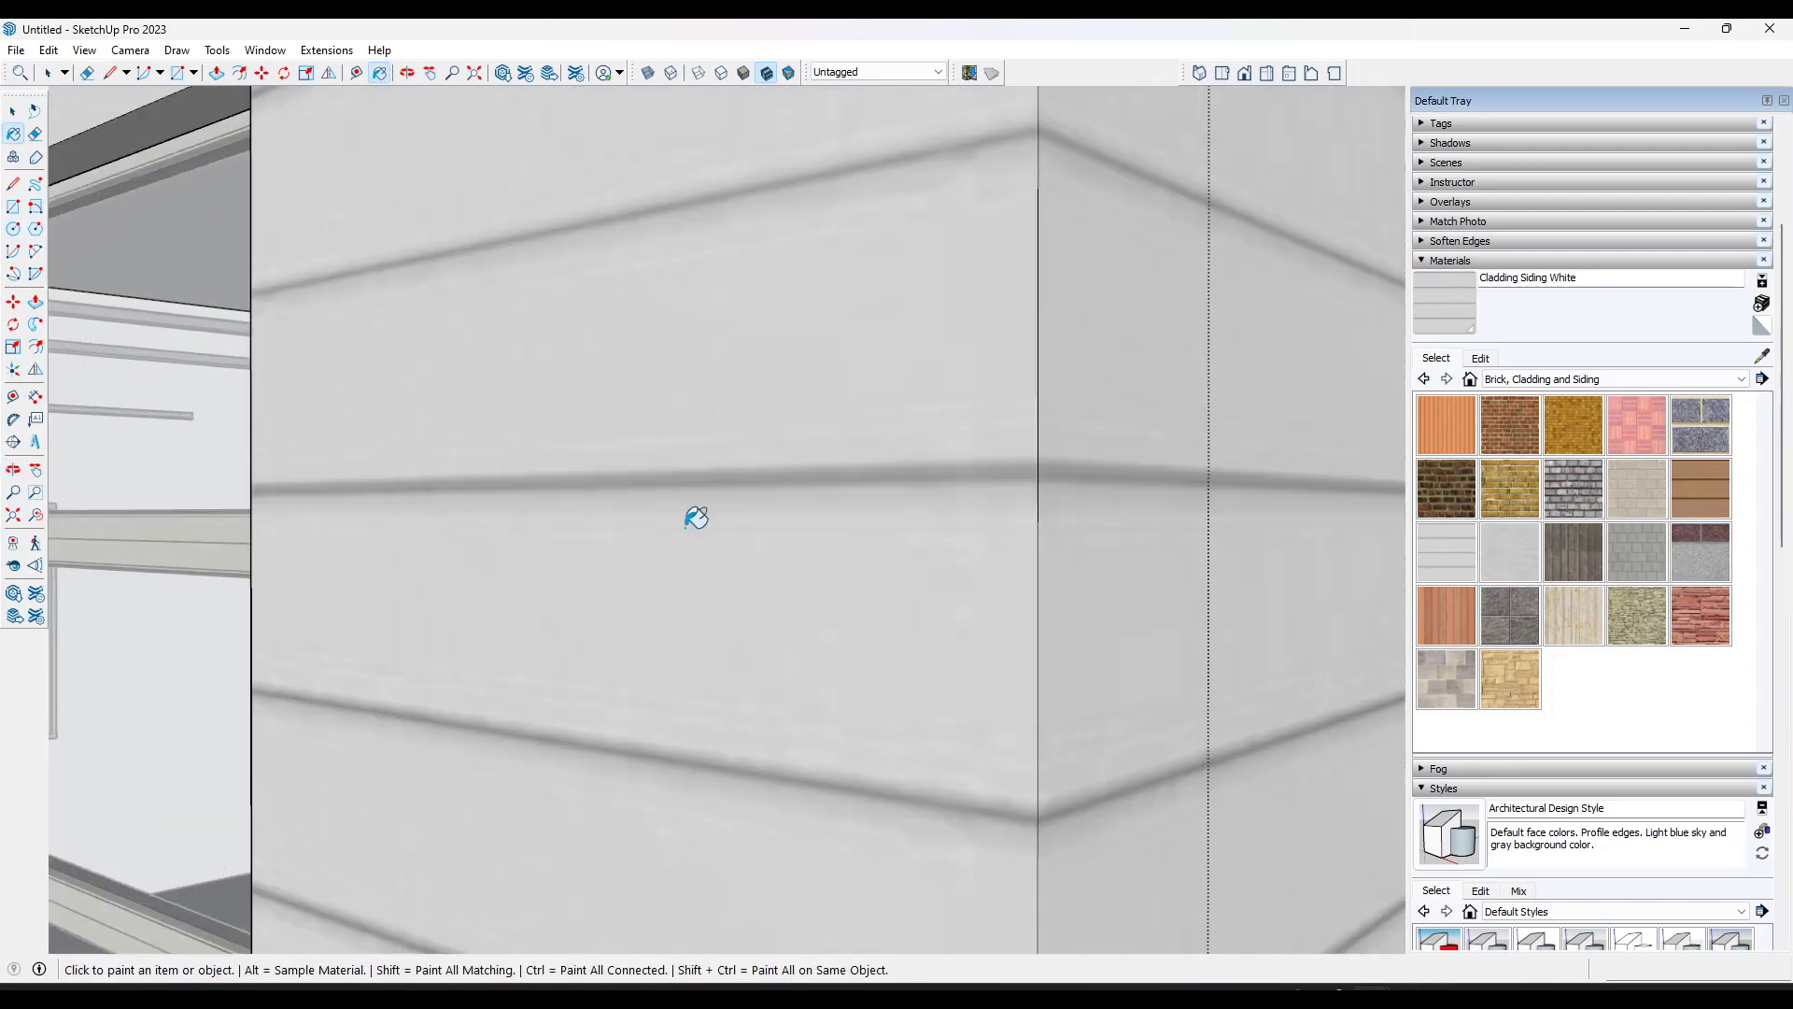
scroll(761, 482, "down", 10)
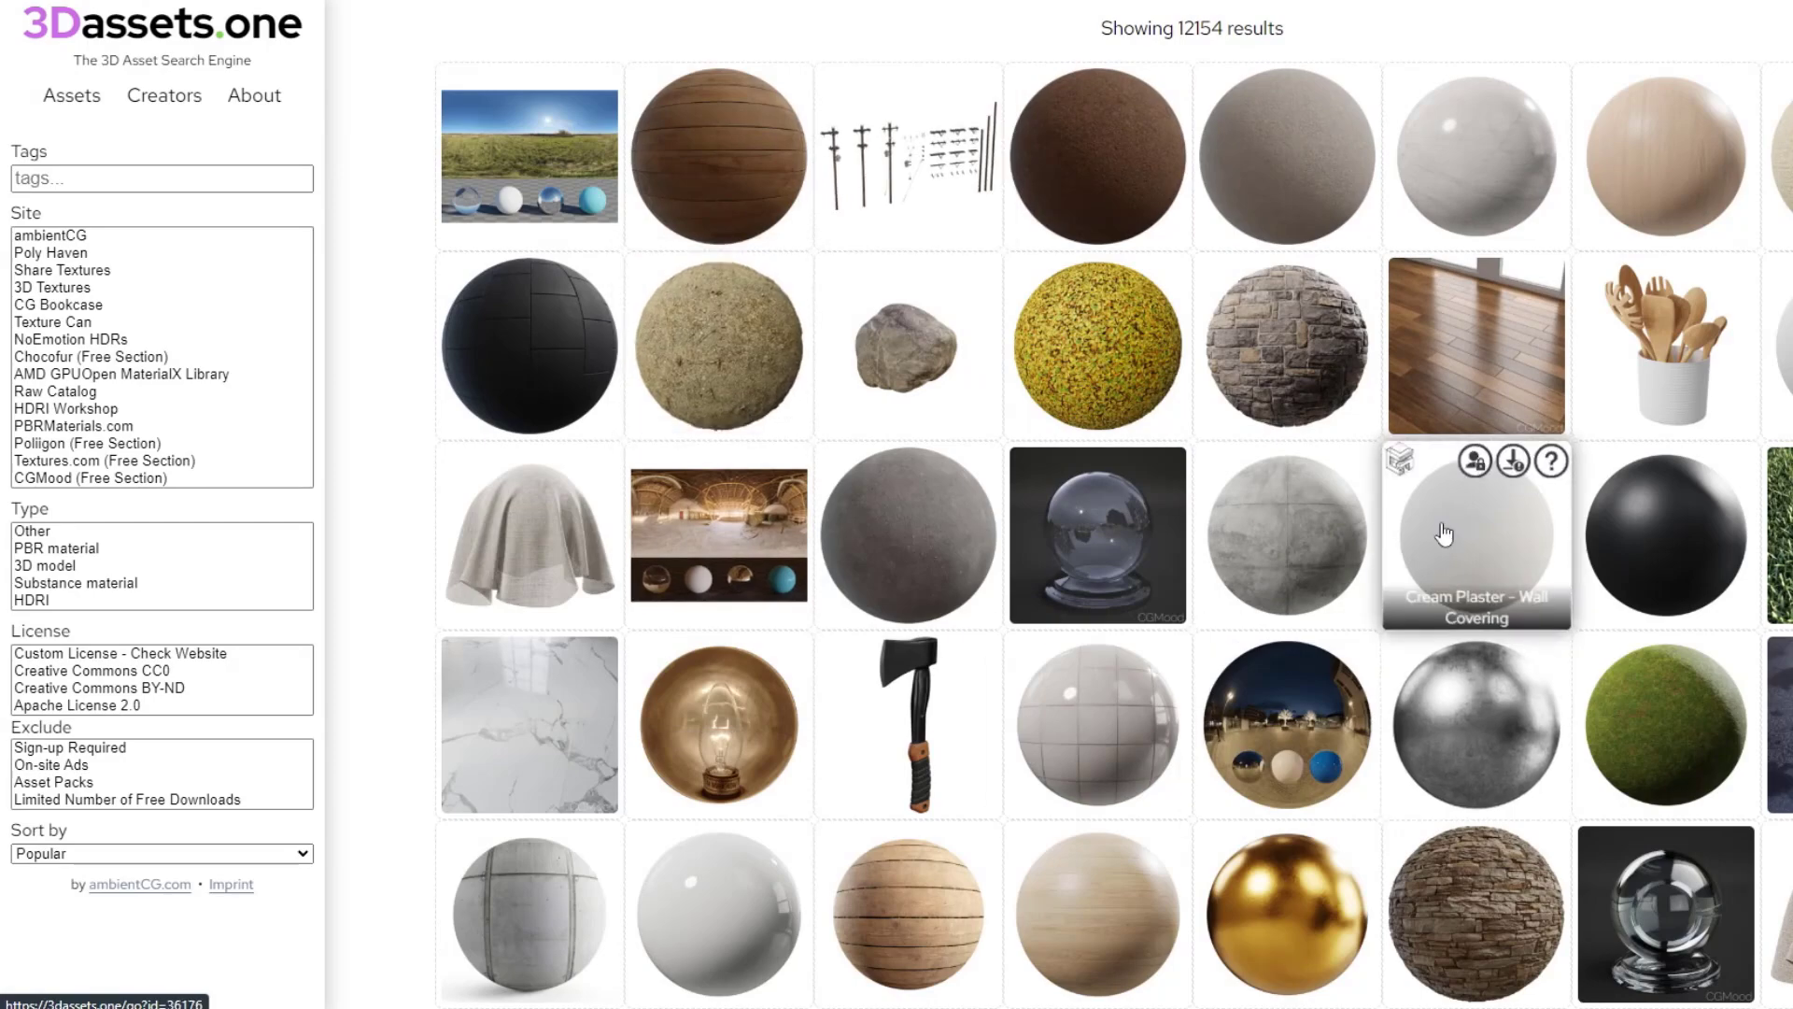
Step: Switch to the 3Dassets.one website and examine its popular wood, metal, stone and brick textures
scroll(962, 457, "down", 4)
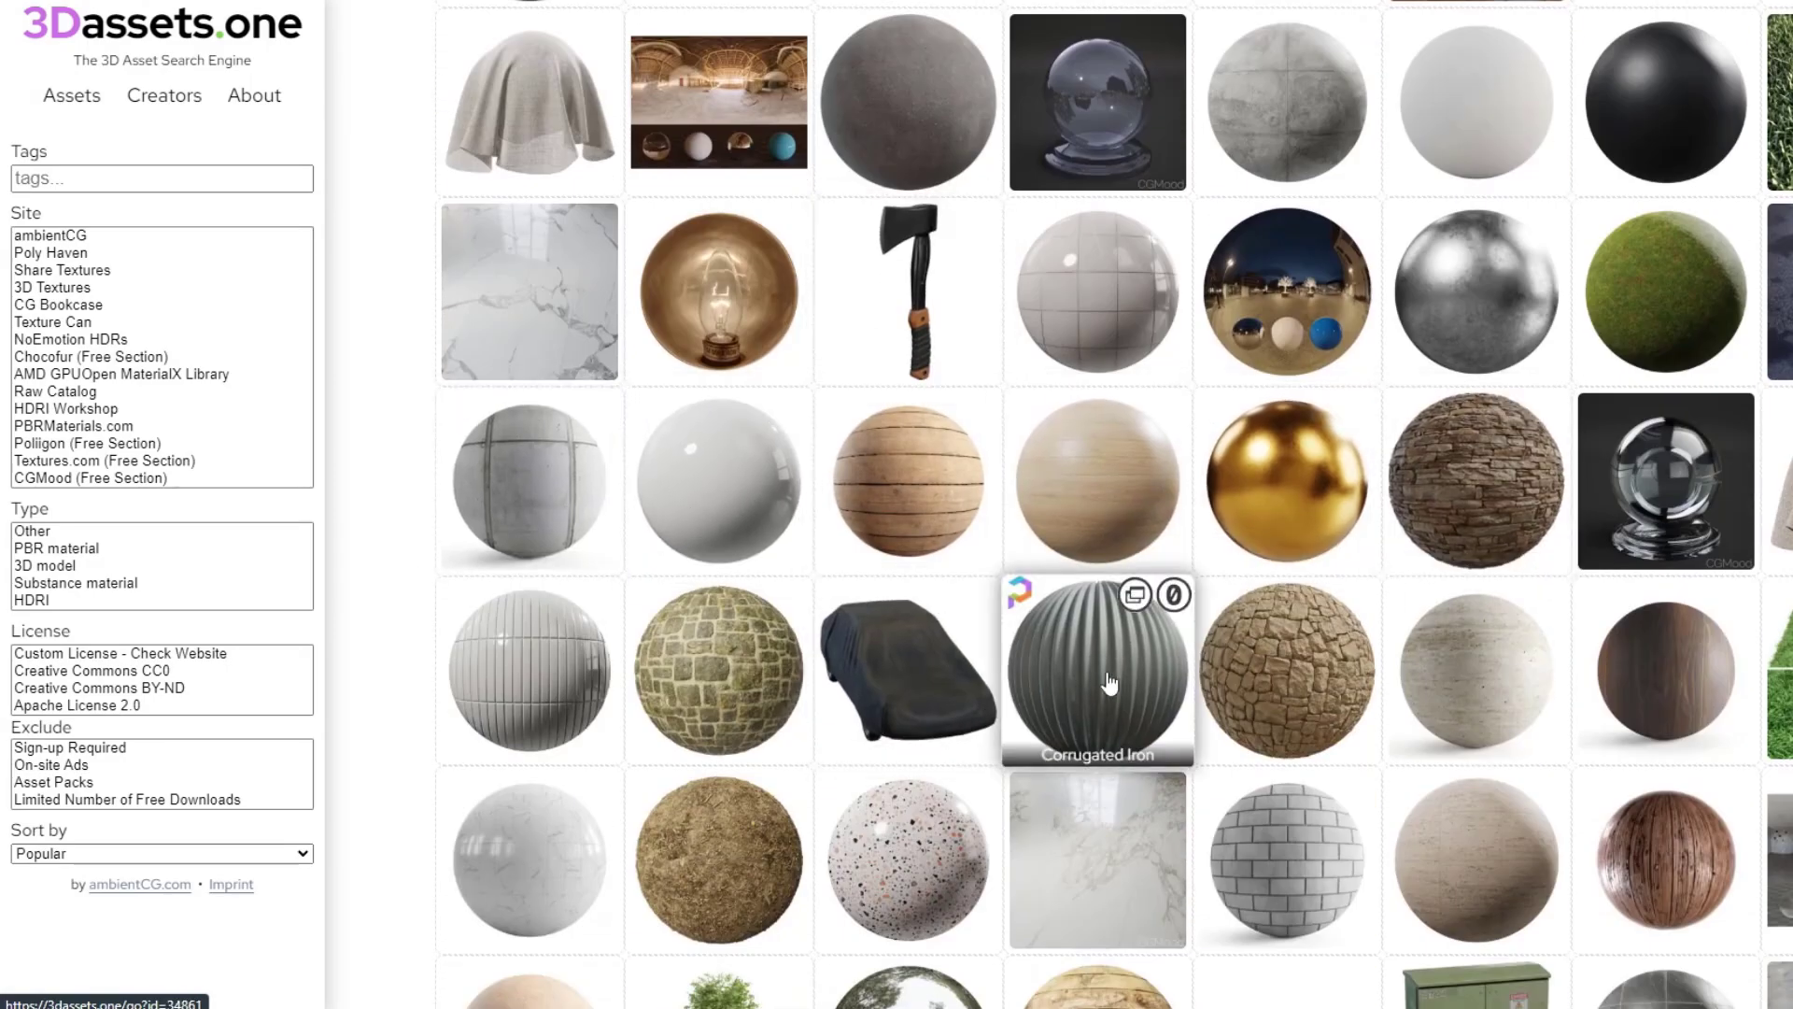
scroll(1128, 690, "down", 2)
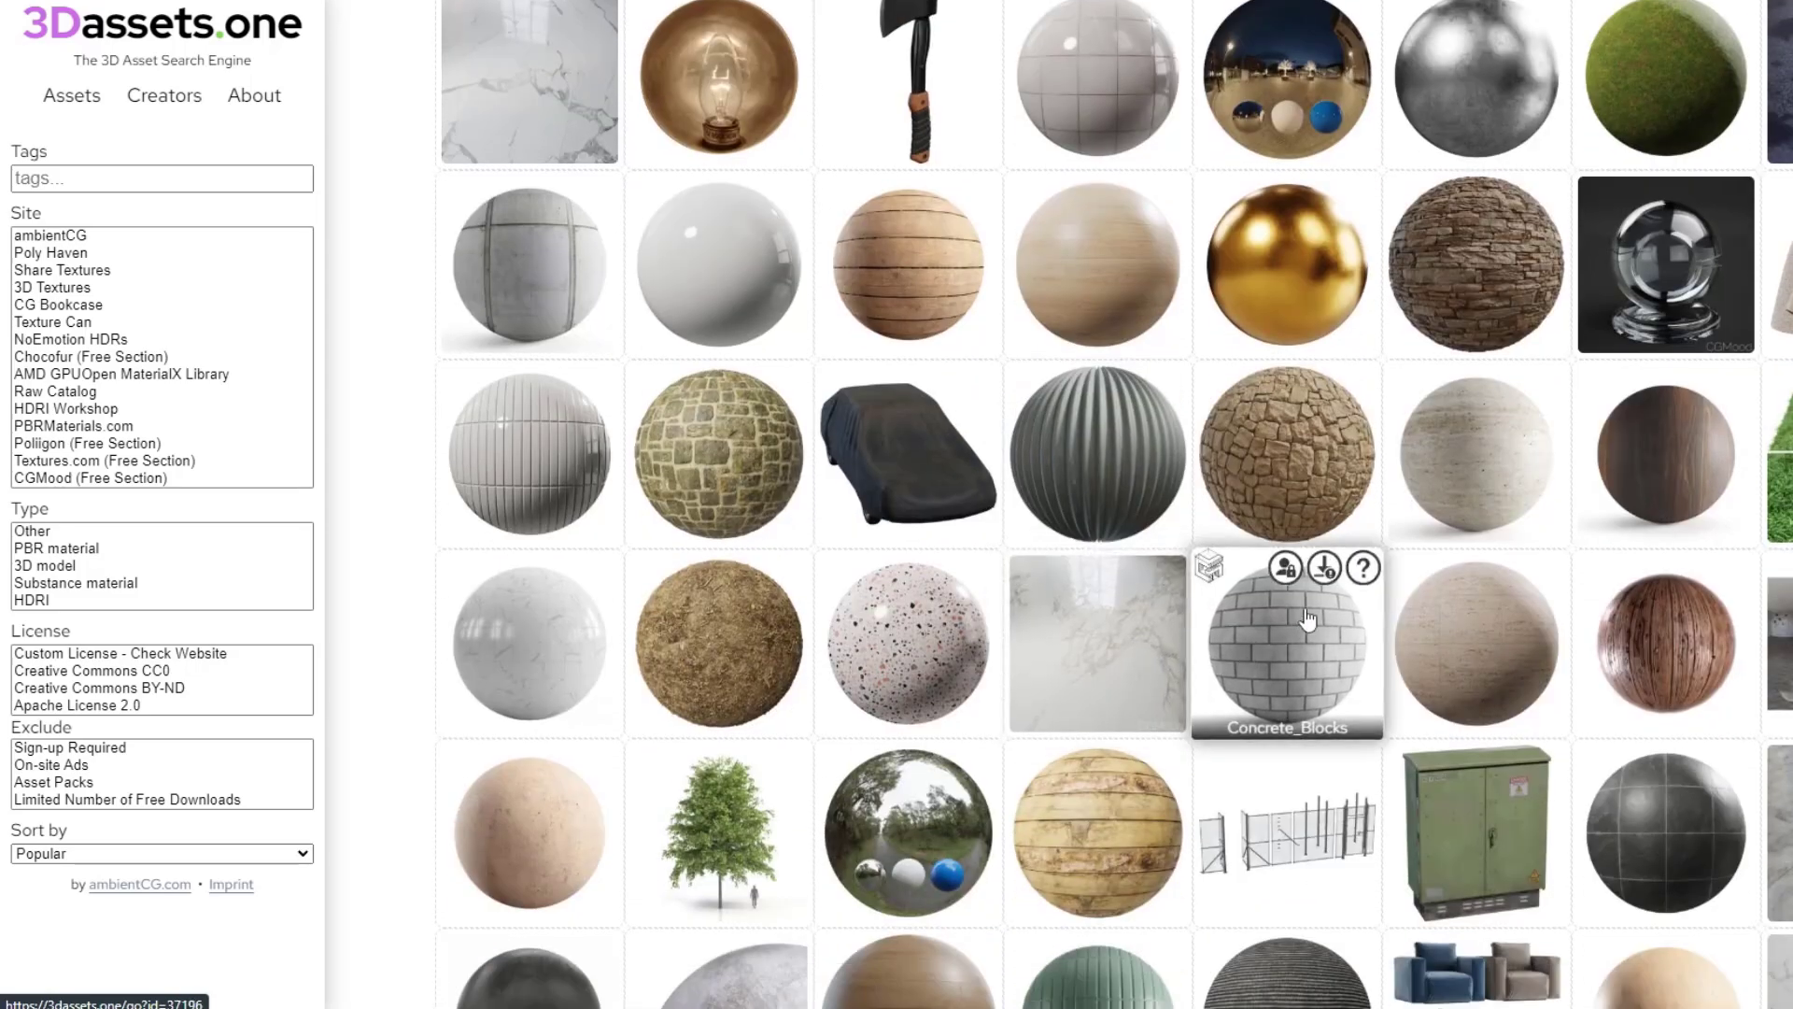
scroll(1113, 700, "down", 3)
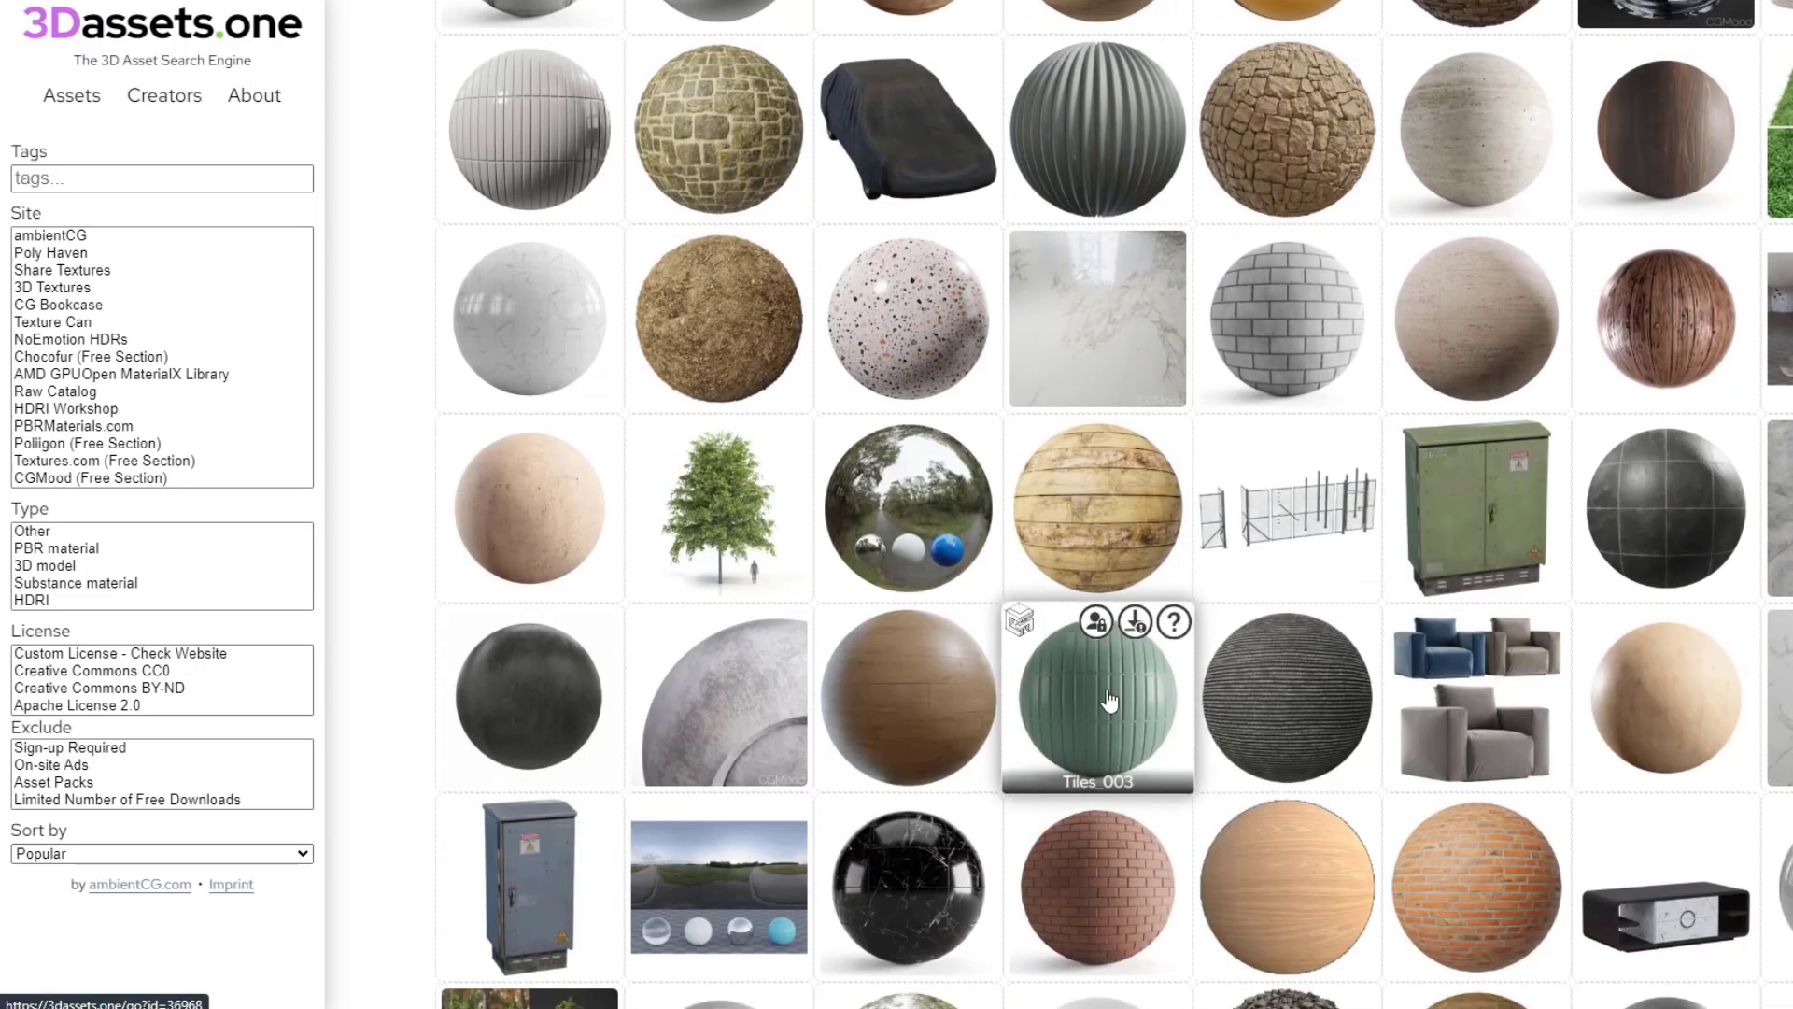
left_click(1103, 152)
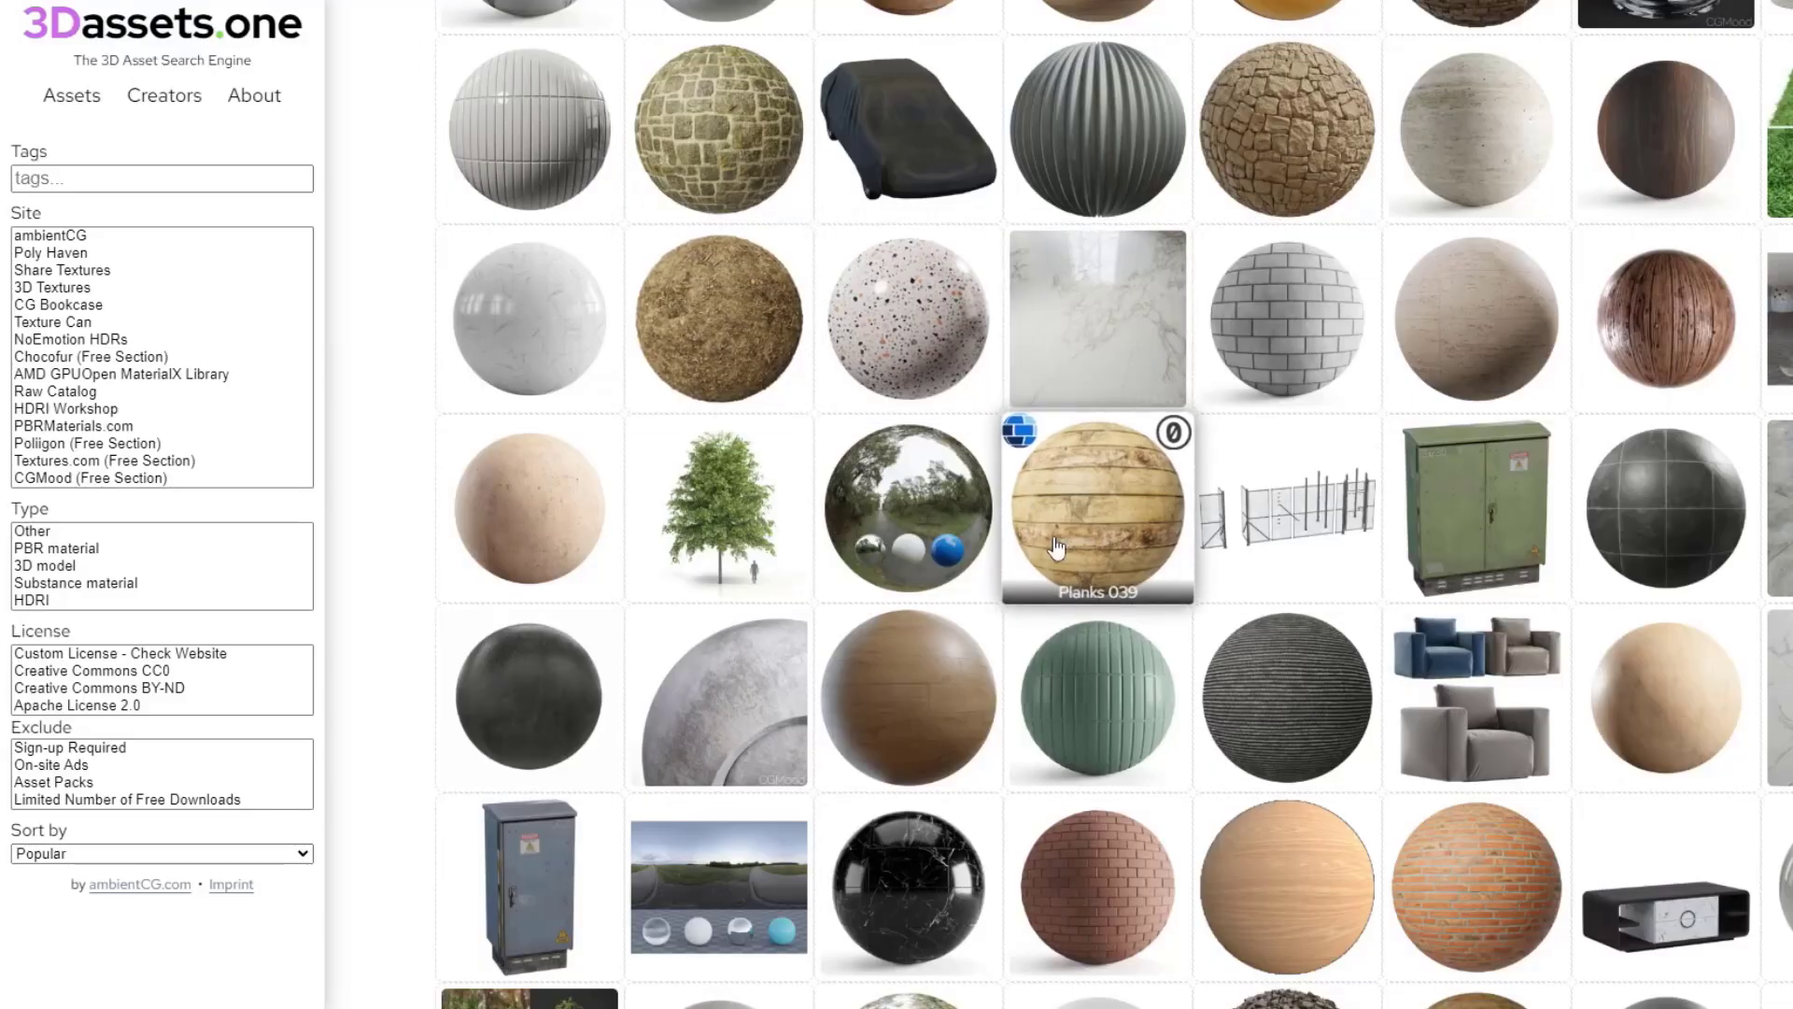
scroll(1198, 585, "down", 1)
scroll(1197, 585, "down", 5)
scroll(1344, 471, "down", 7)
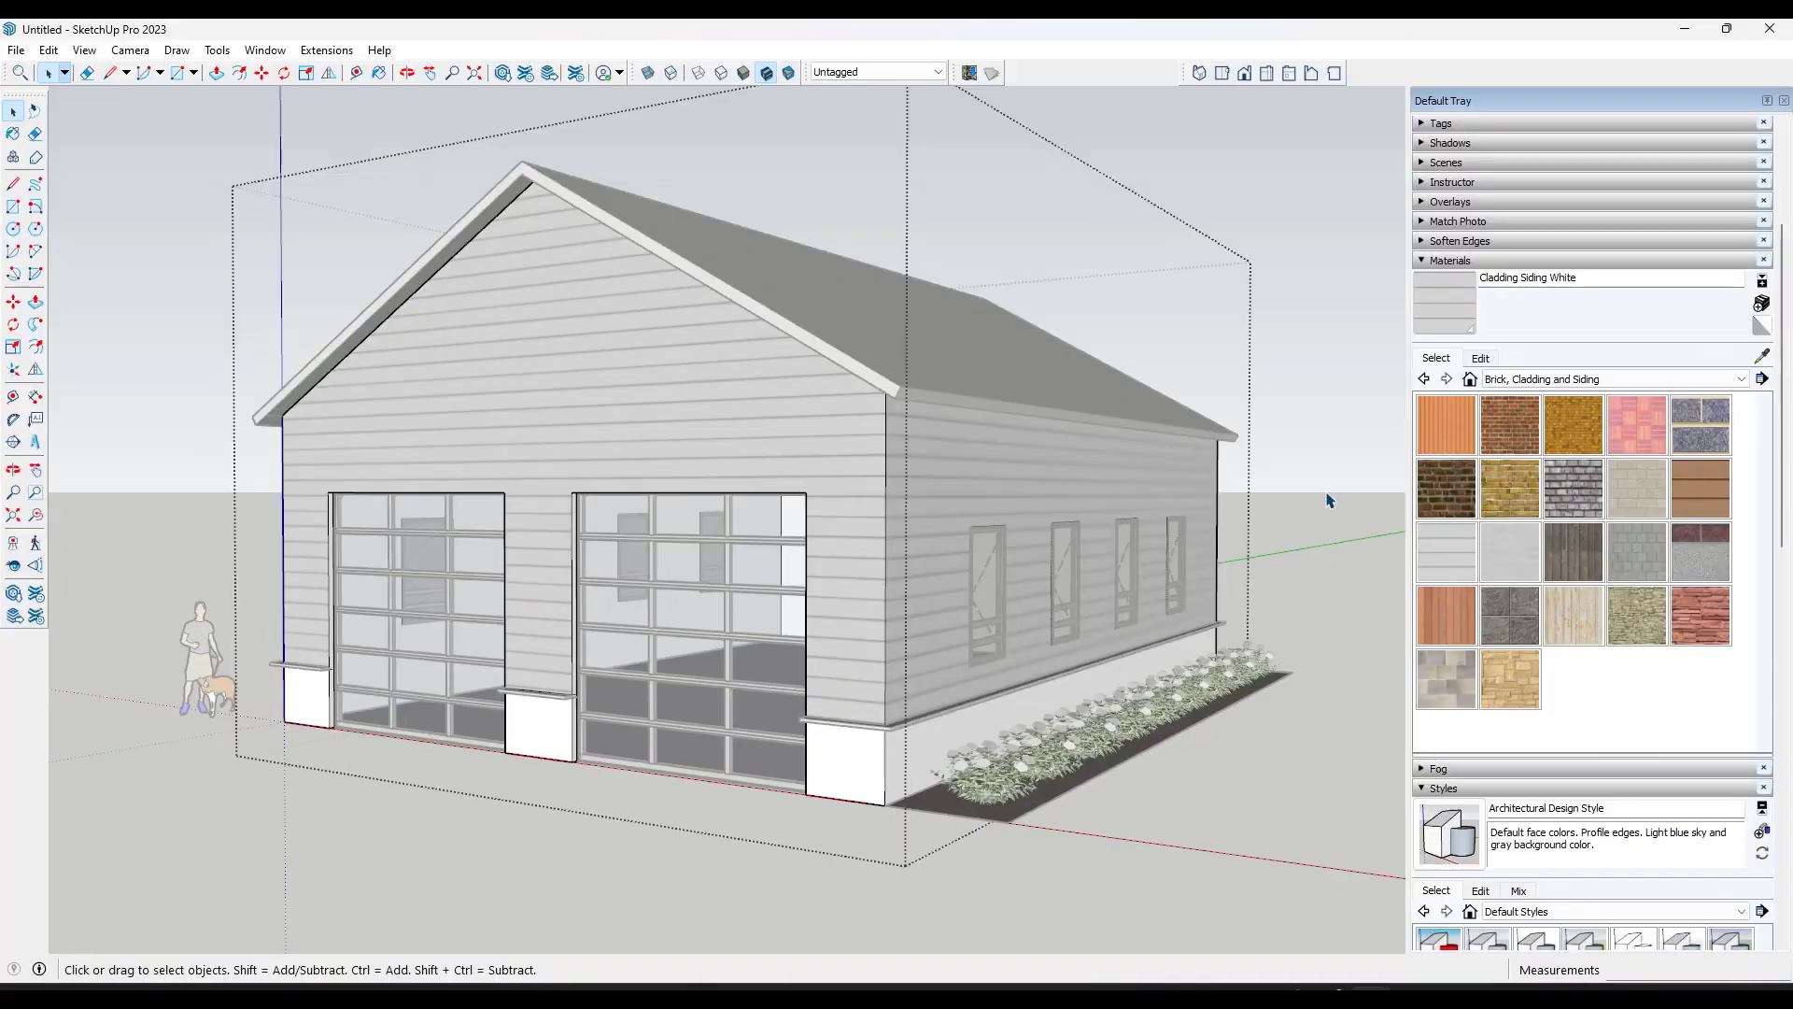
Step: Create a new material using the MetalPanel01_2K_BaseColor.png texture image
middle_click_drag(1331, 502, 1583, 392)
left_click(1762, 305)
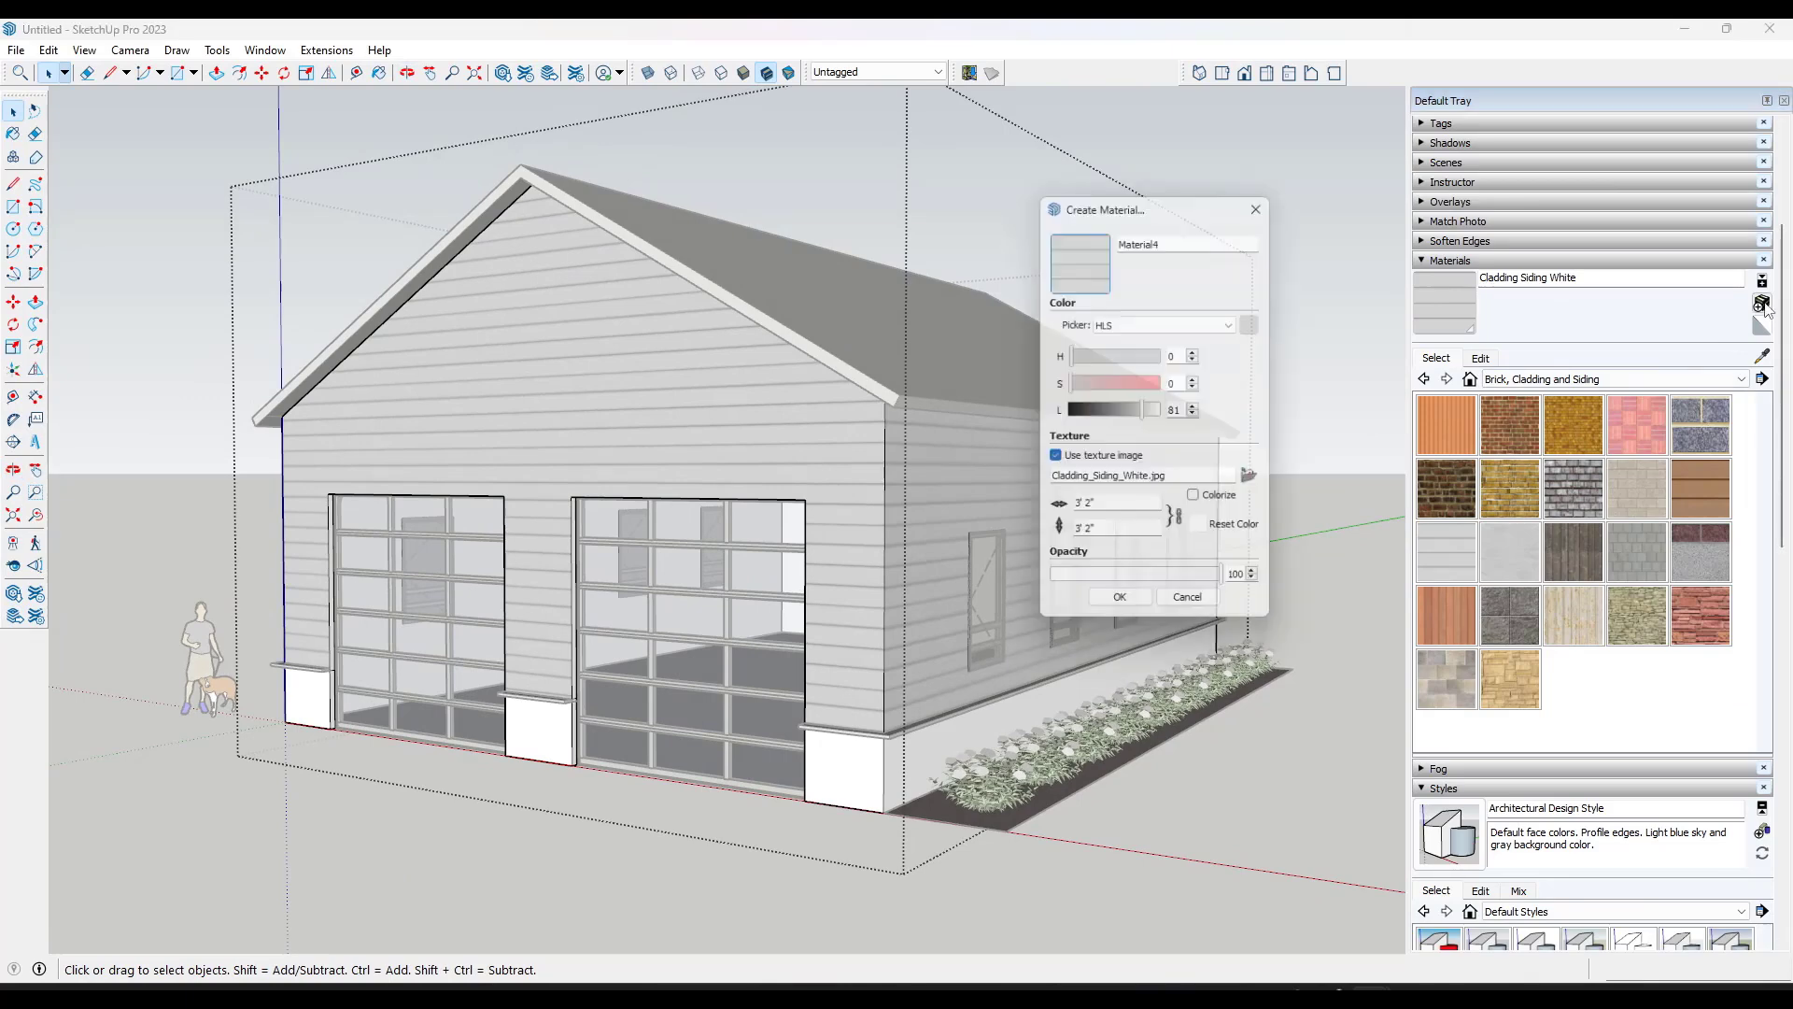
left_click(1258, 480)
double_click(248, 232)
left_click(1124, 612)
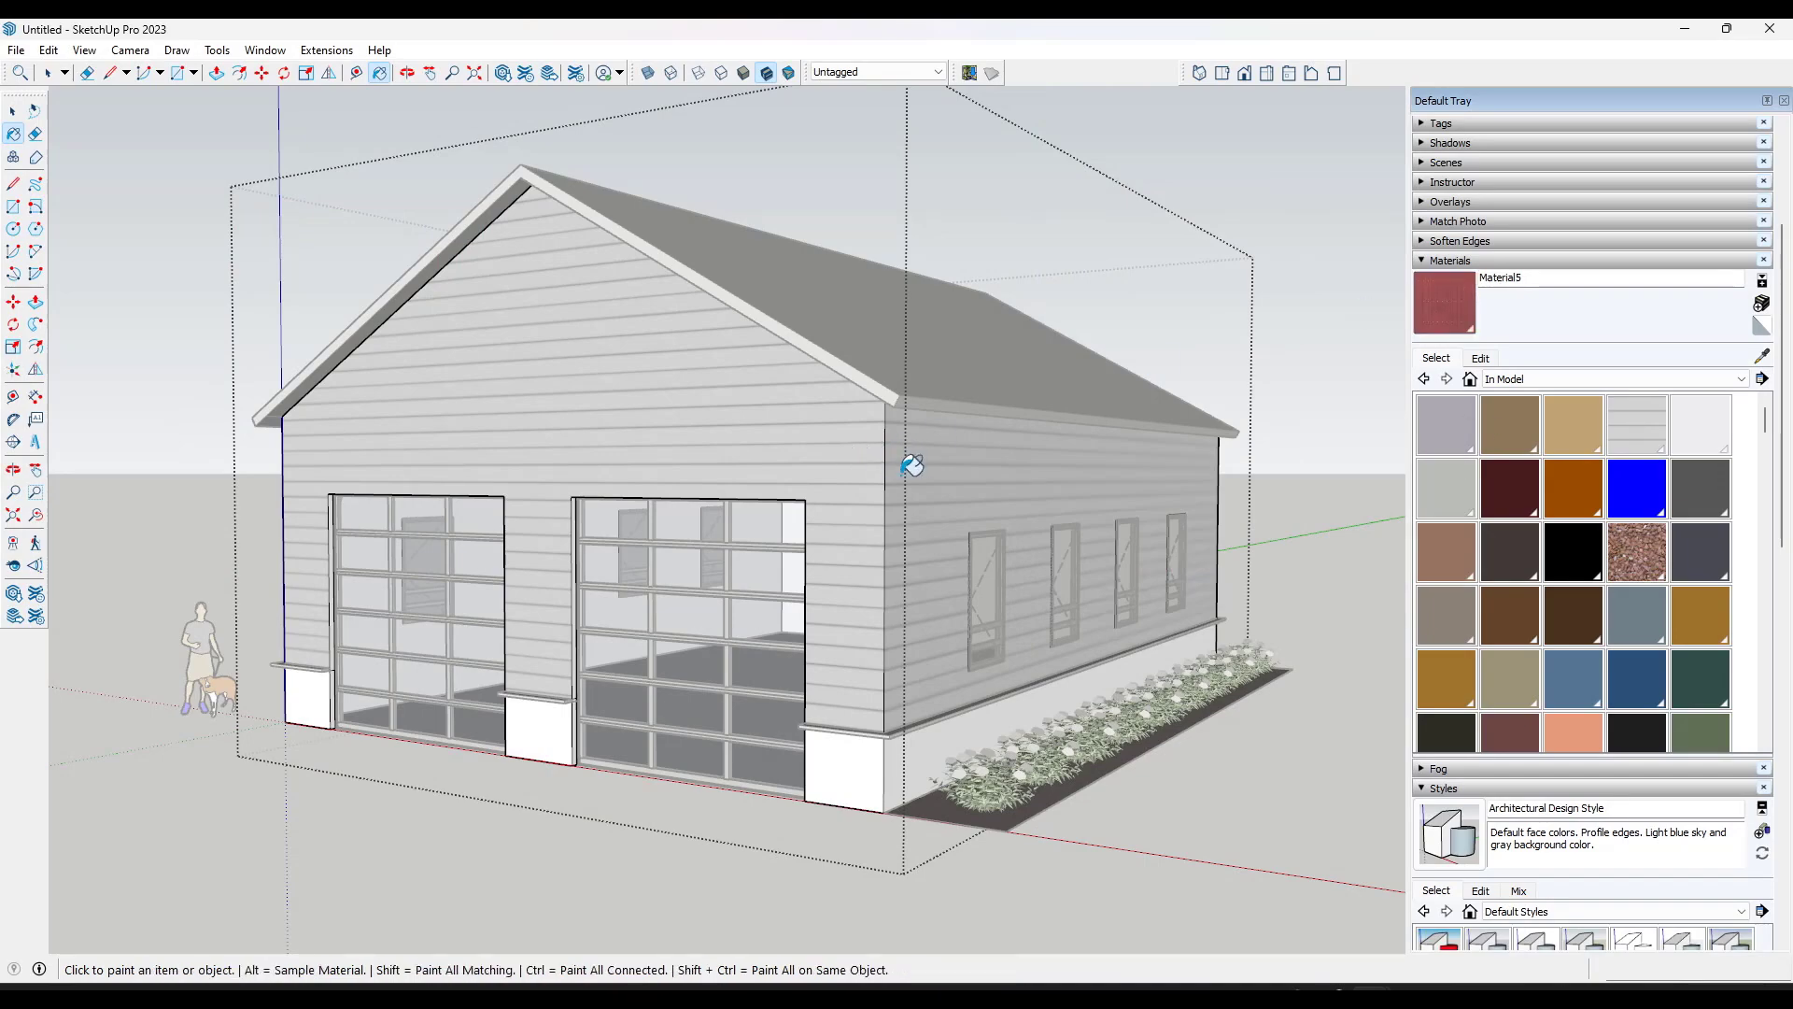
Step: Paint the front and adjoining side wall faces above the ledge with the red metal panel material
left_click(889, 467)
left_click(923, 462)
scroll(855, 475, "up", 5)
scroll(852, 478, "down", 3)
scroll(878, 455, "down", 5)
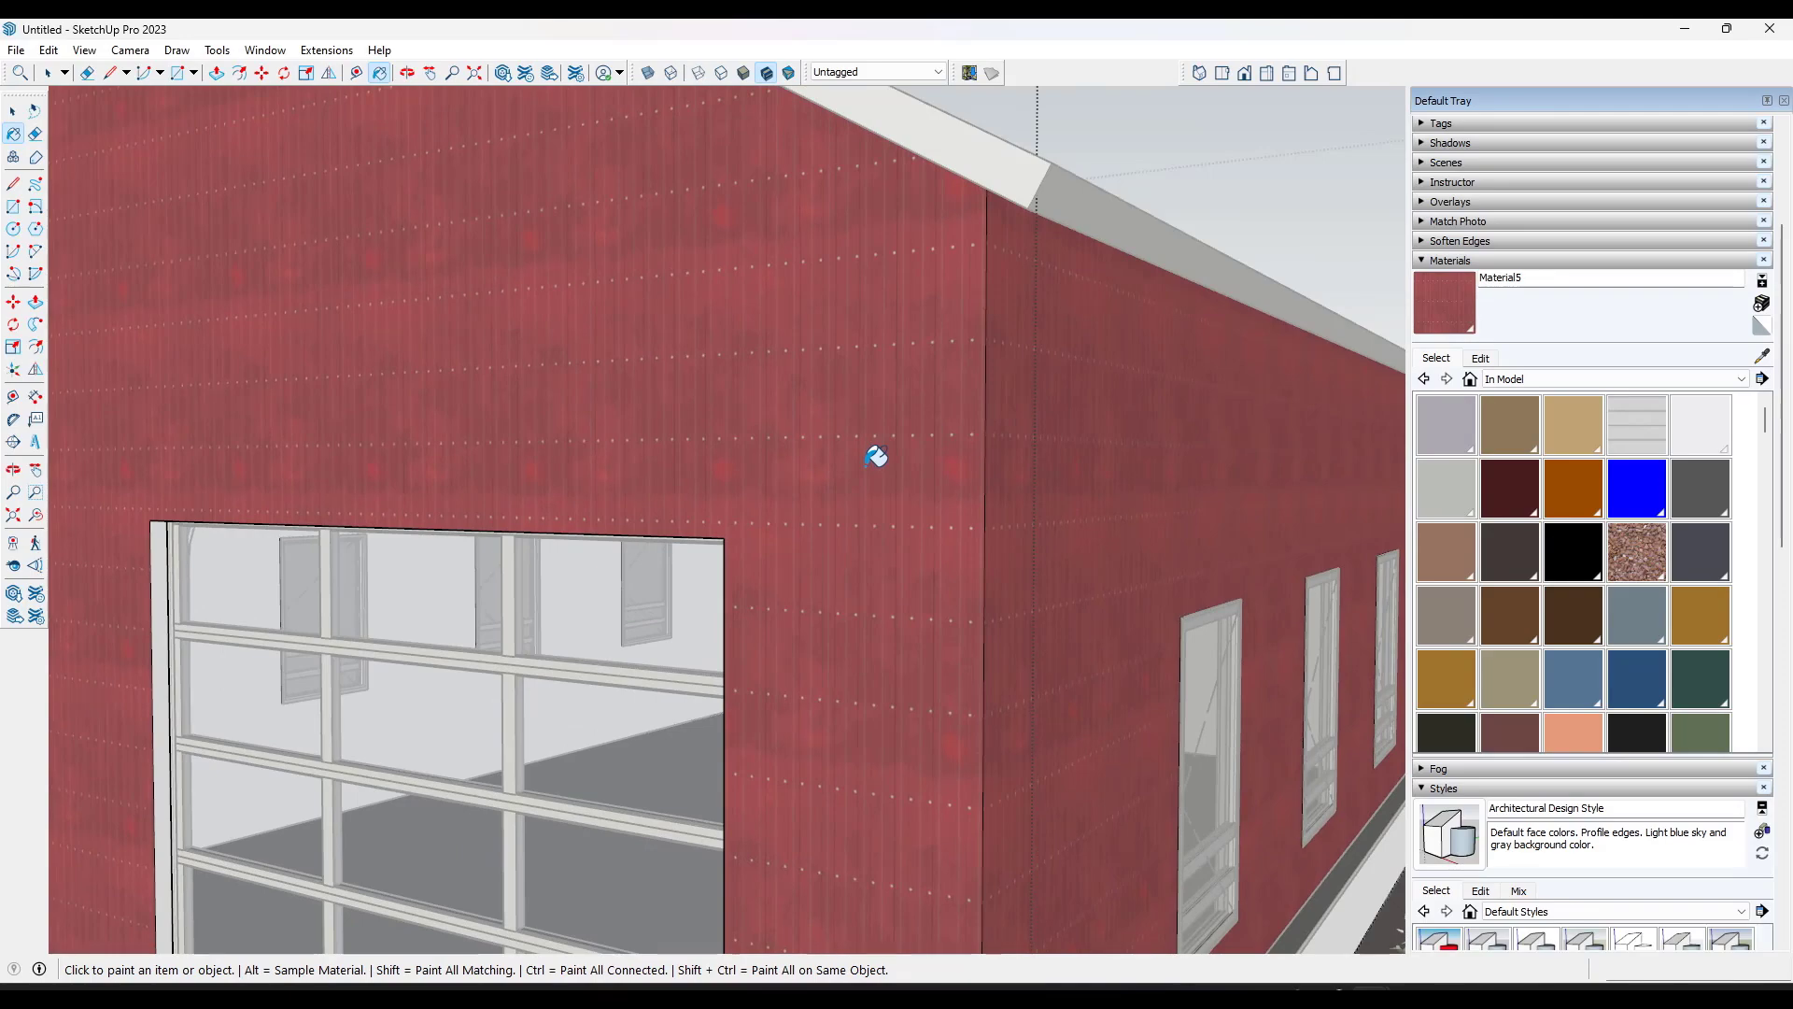
scroll(876, 448, "up", 3)
Step: Rotate the metal panel texture on the front wall by 90 degrees using texture positioning
key("space")
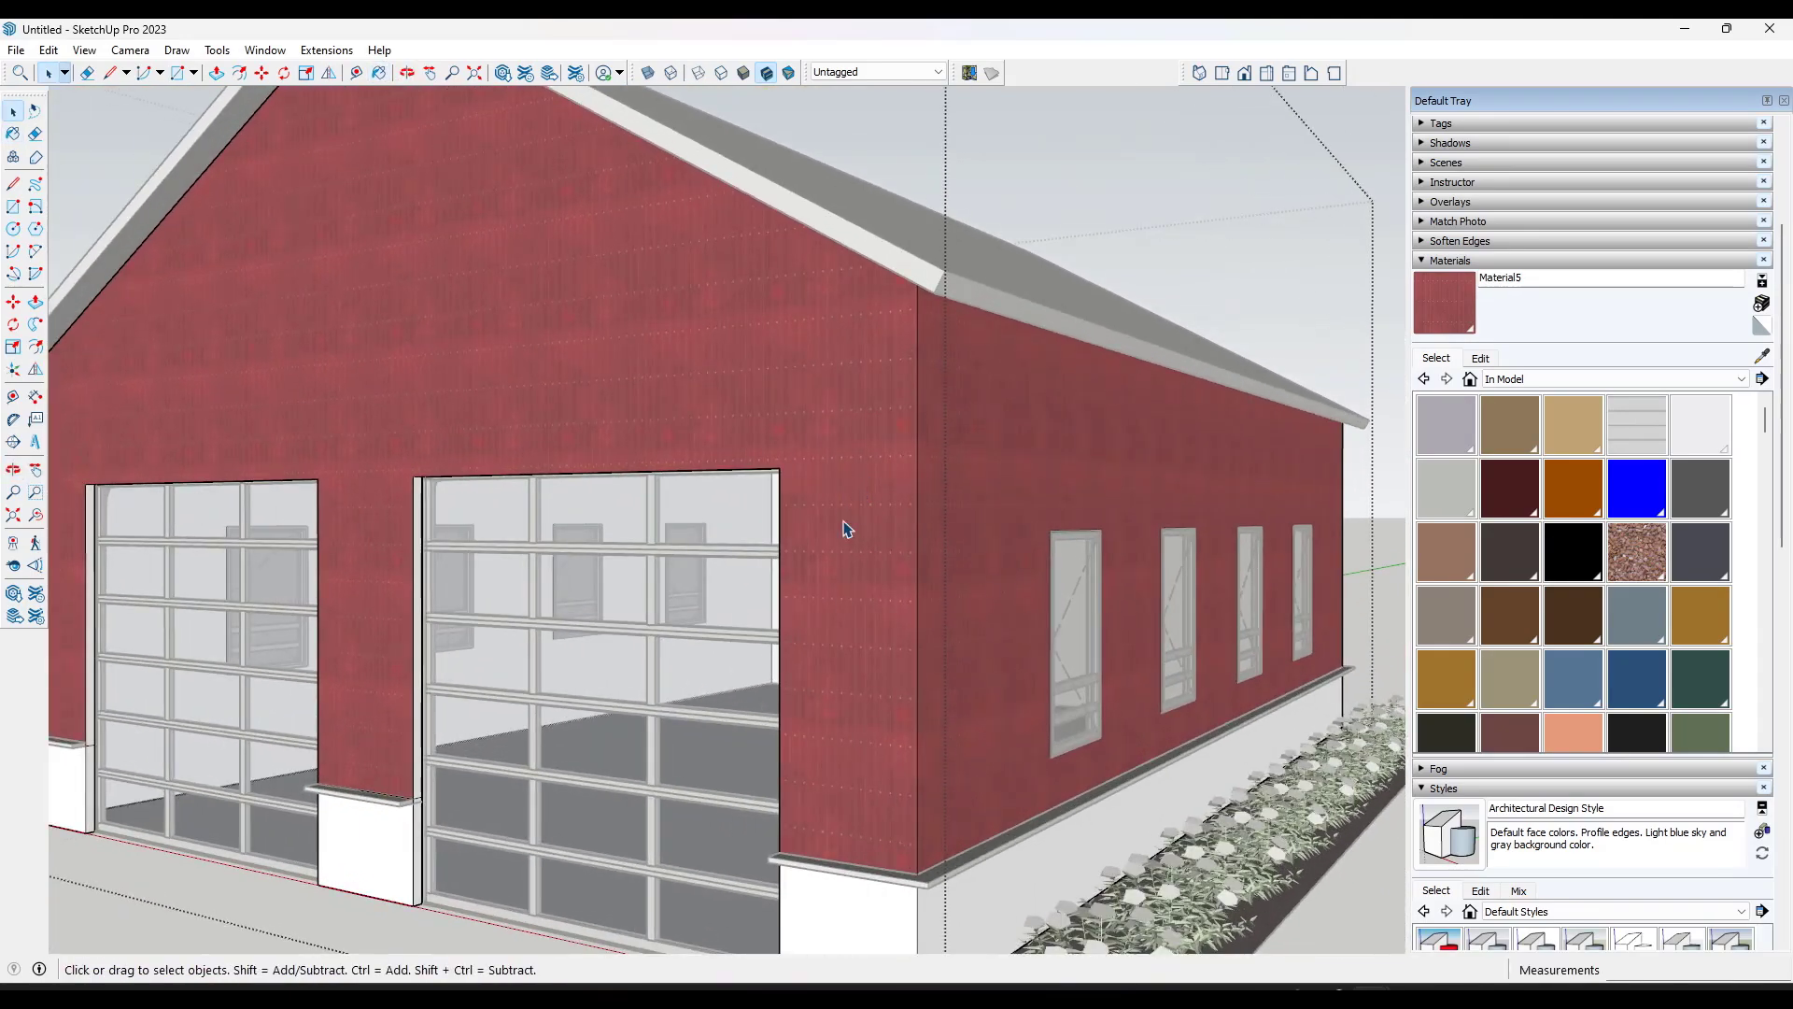
right_click(843, 522)
mouse_move(918, 775)
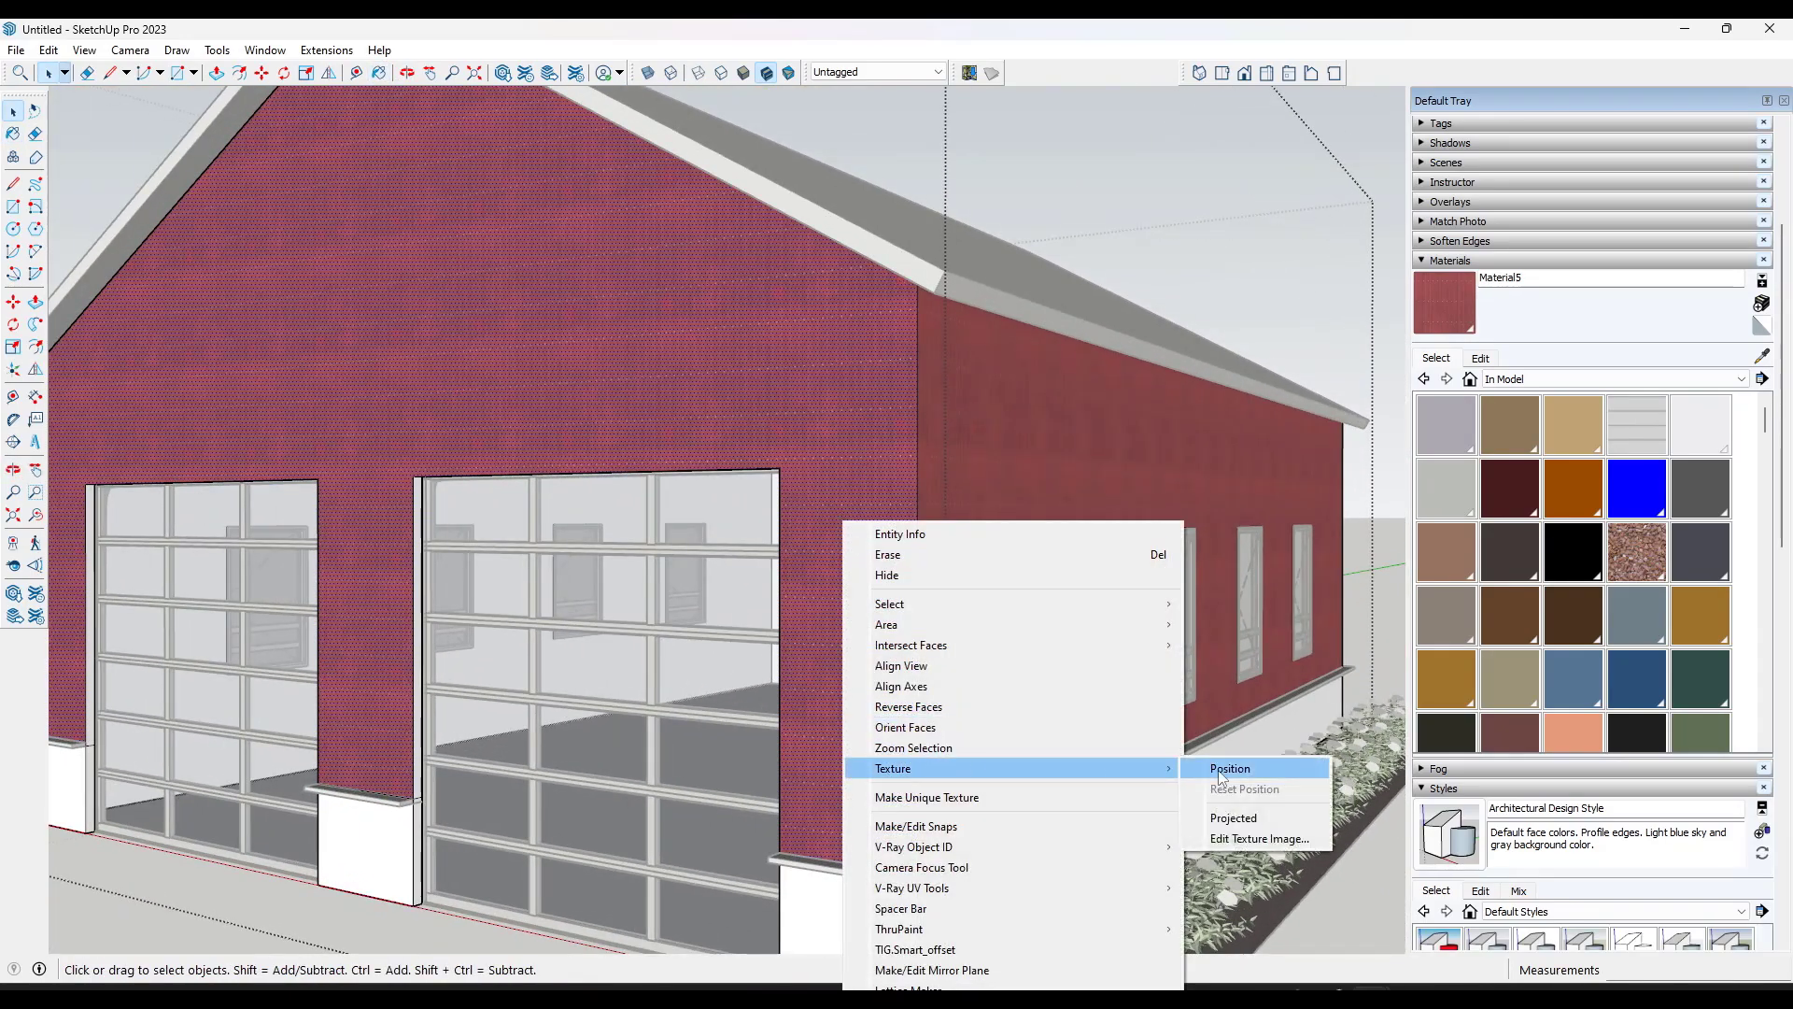
left_click(1214, 768)
right_click(867, 500)
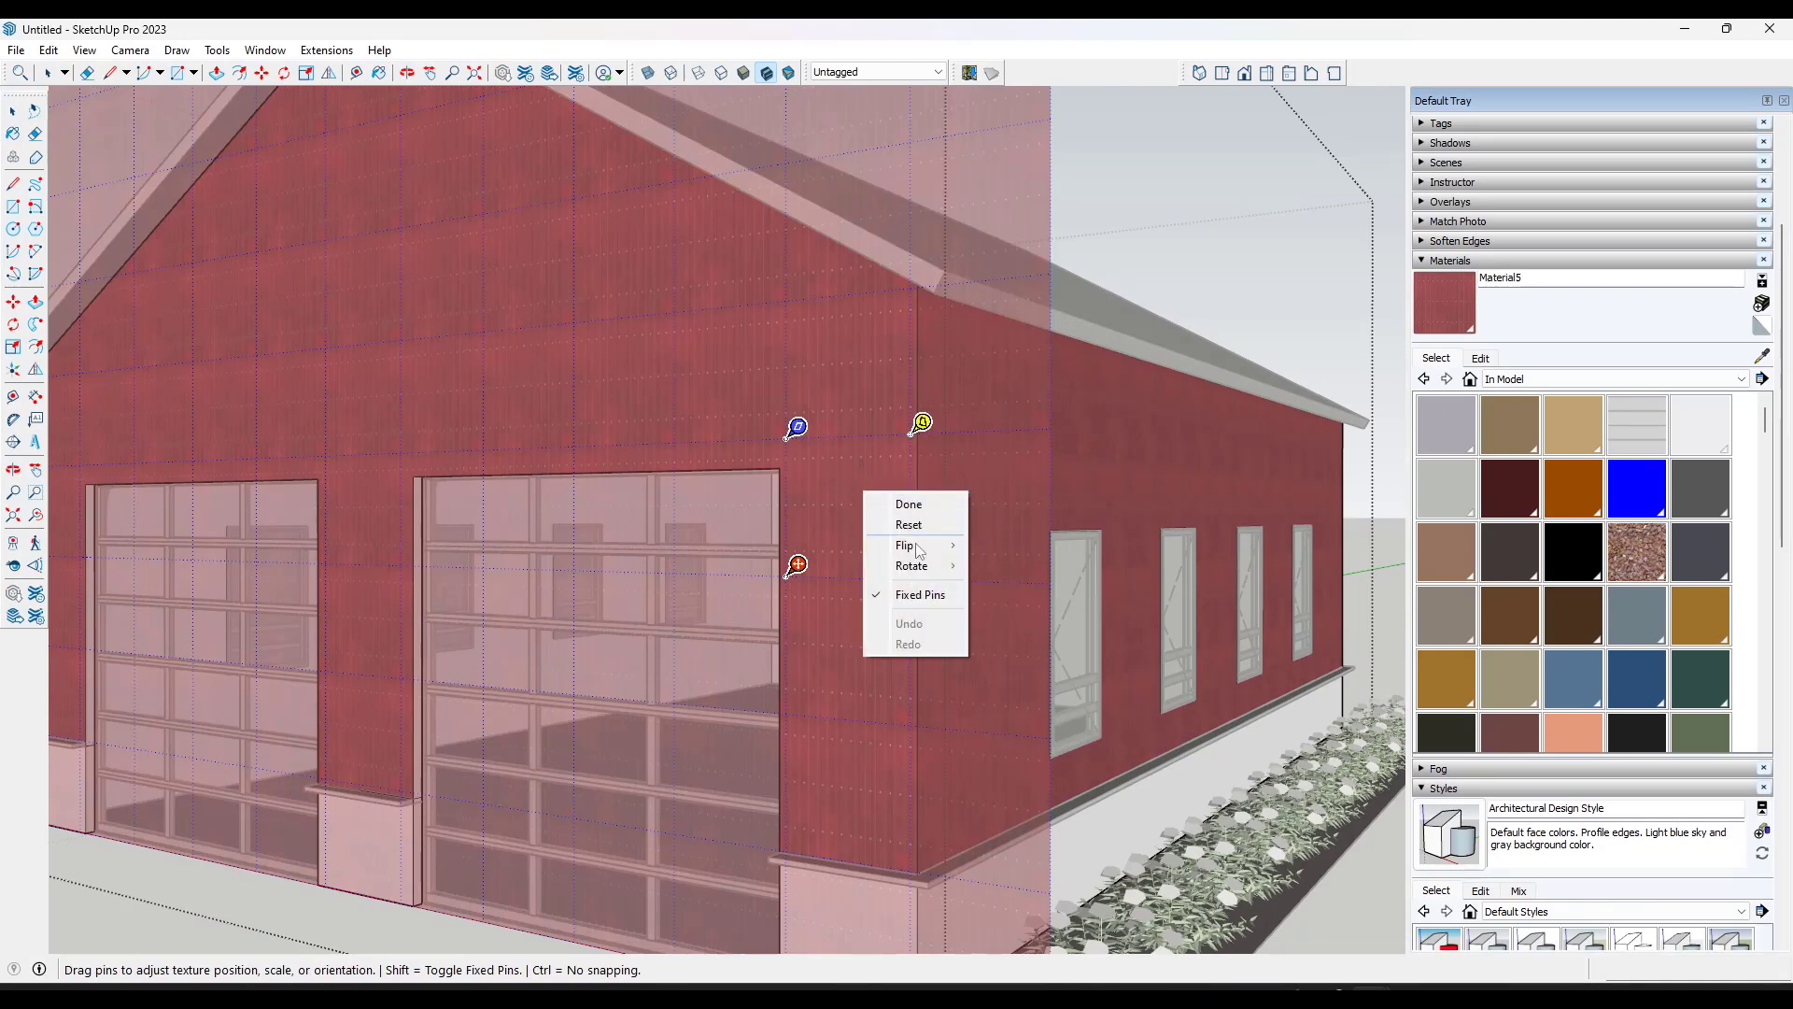
left_click(998, 567)
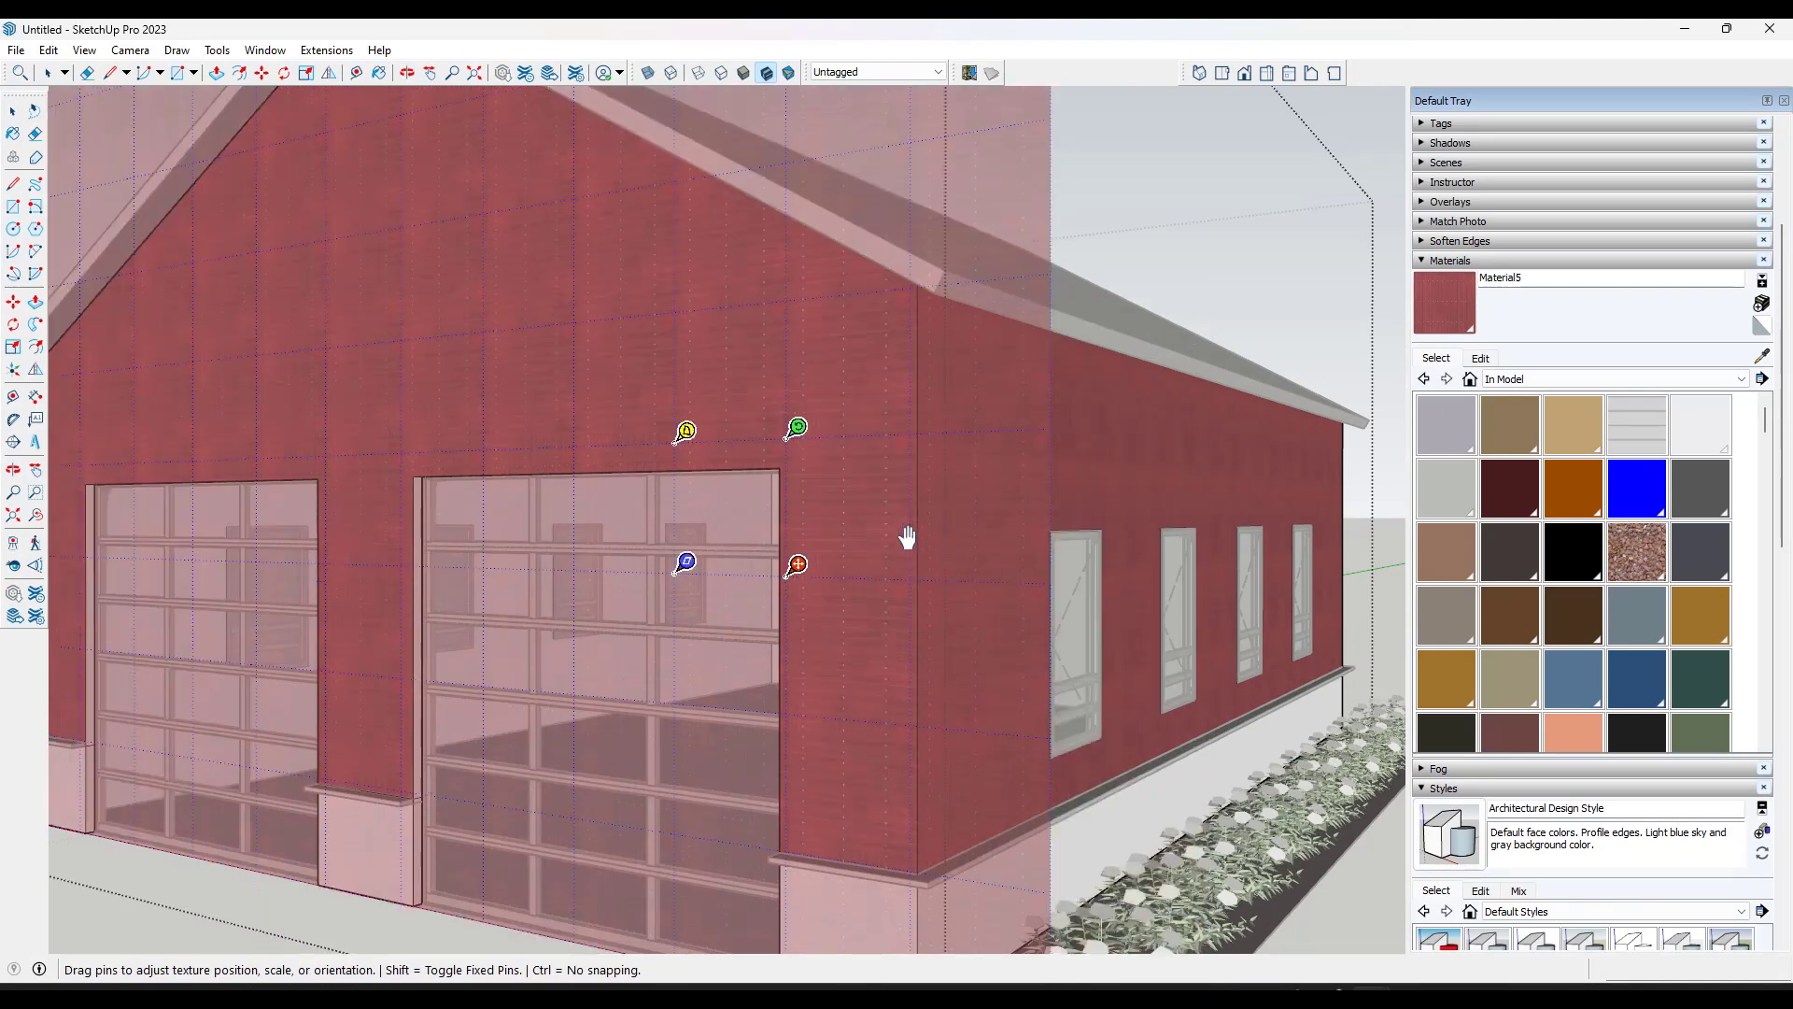
left_click(1141, 241)
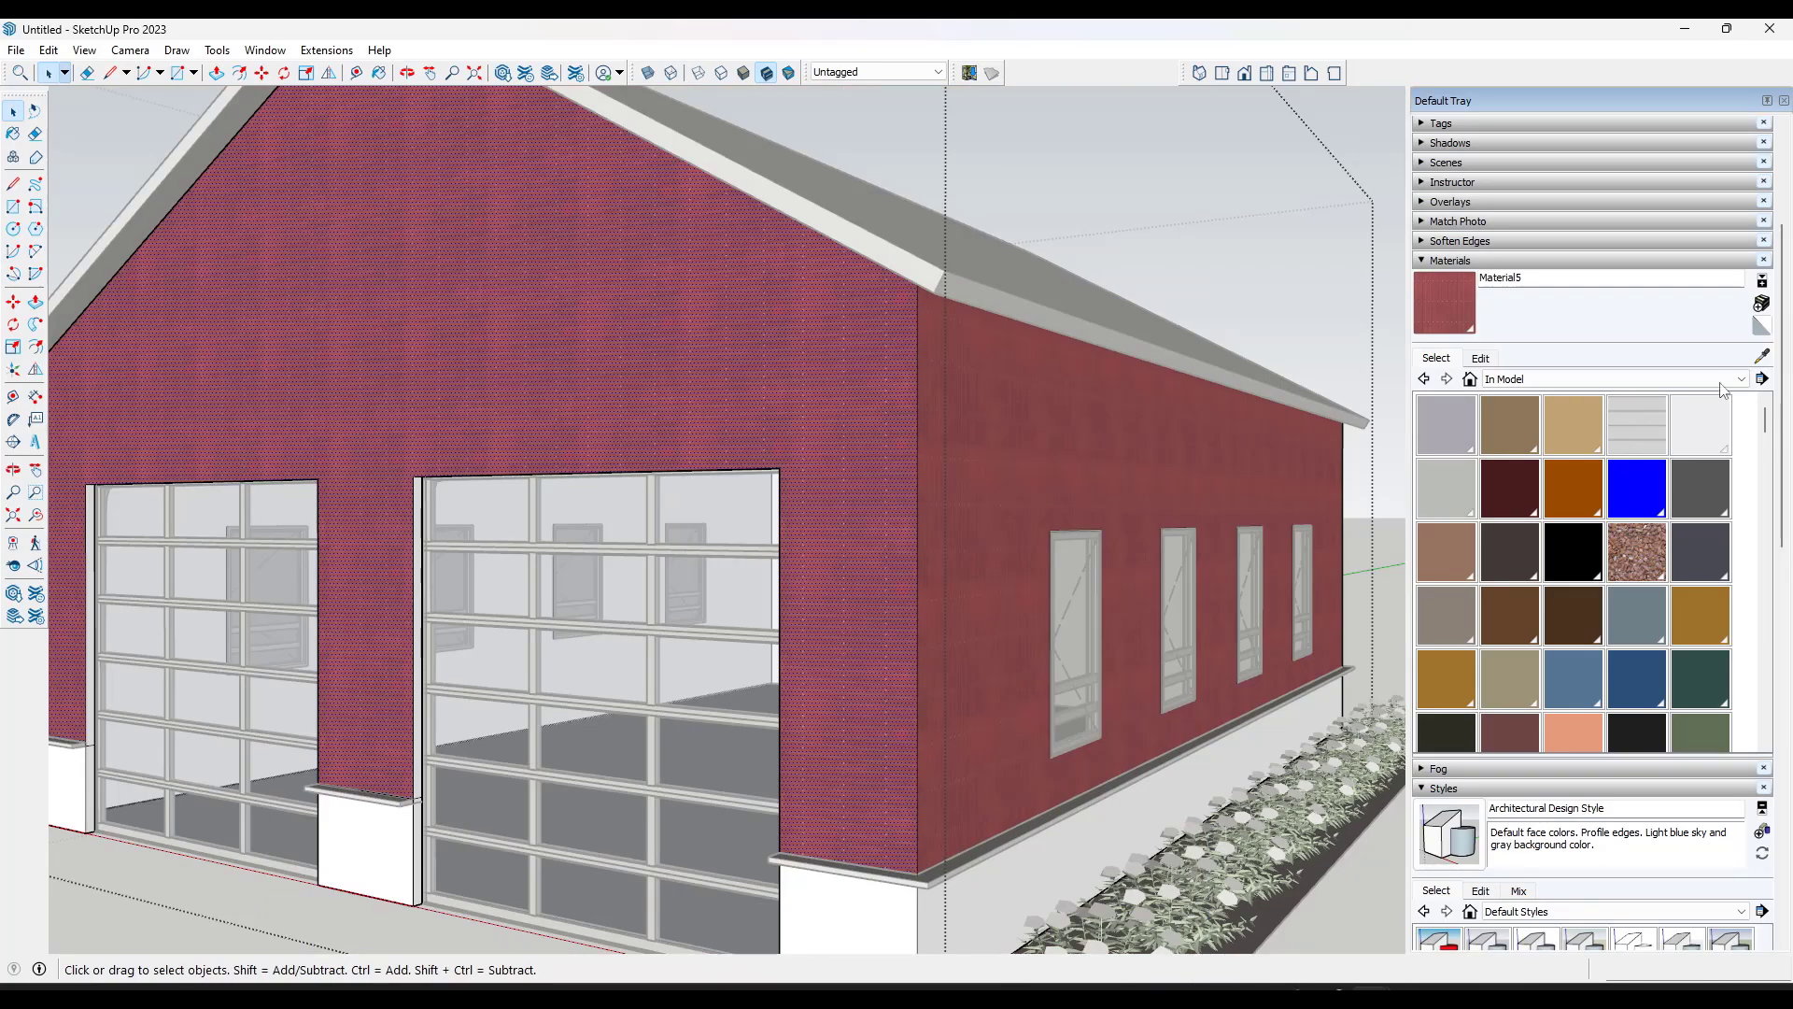
Step: Sample the front wall's rotated texture and apply it to the side wall beside the planting bed
left_click(882, 392)
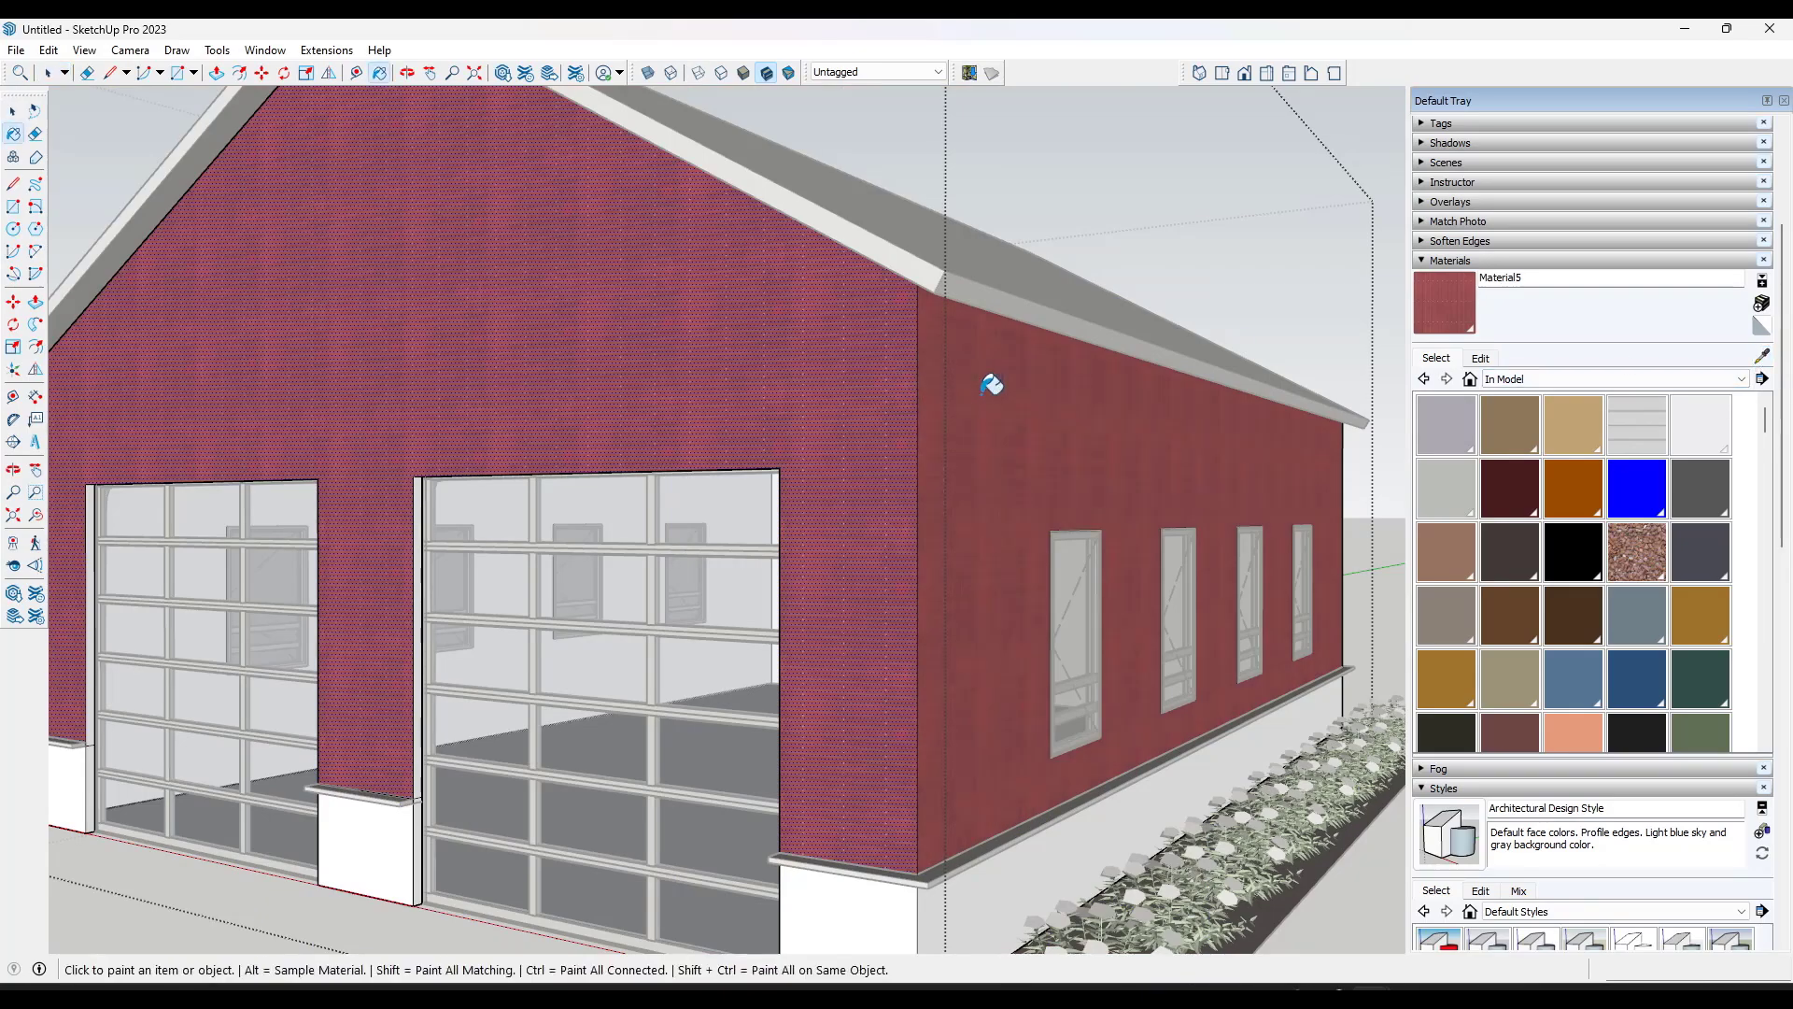
mouse_move(990, 483)
middle_mouse_down()
mouse_move(572, 492)
mouse_move(1089, 505)
mouse_move(1009, 492)
mouse_move(901, 530)
mouse_move(1022, 514)
middle_mouse_up()
scroll(1009, 492, "up", 8)
scroll(1028, 496, "down", 5)
scroll(953, 488, "up", 2)
scroll(1020, 520, "down", 4)
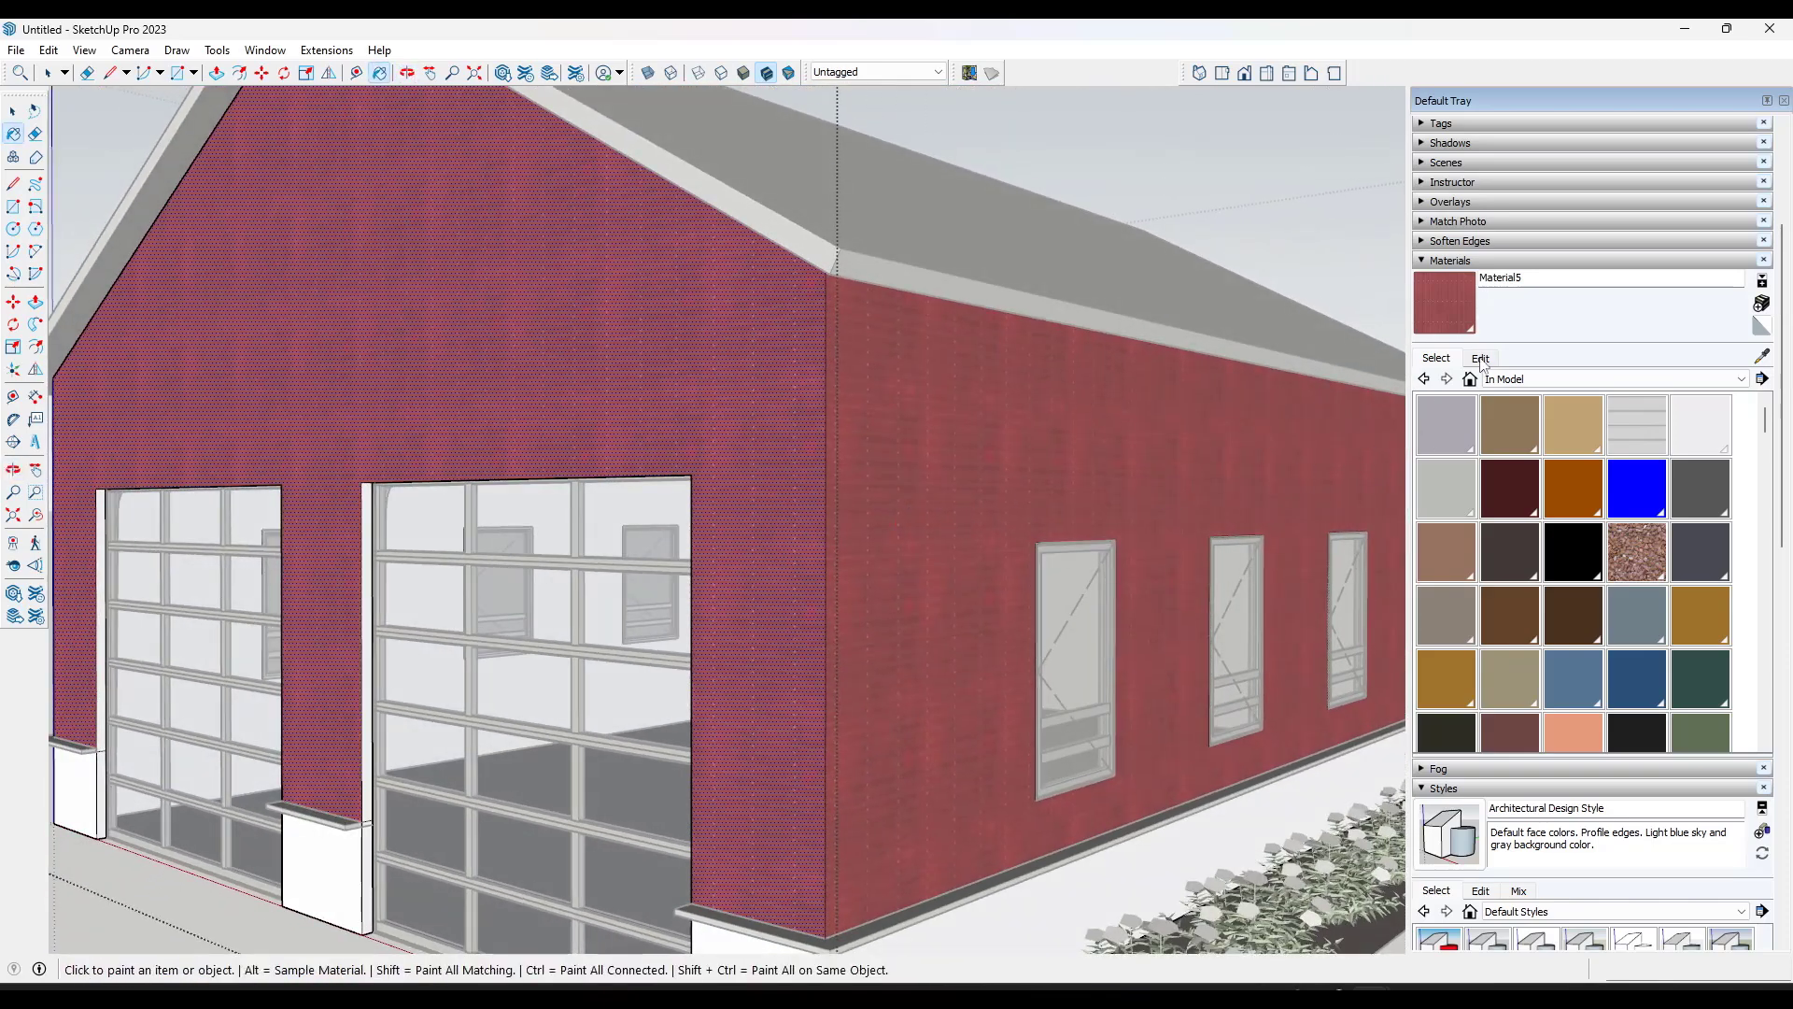
Step: Set the red metal panel material's texture size to 5' by 5'
left_click(1480, 360)
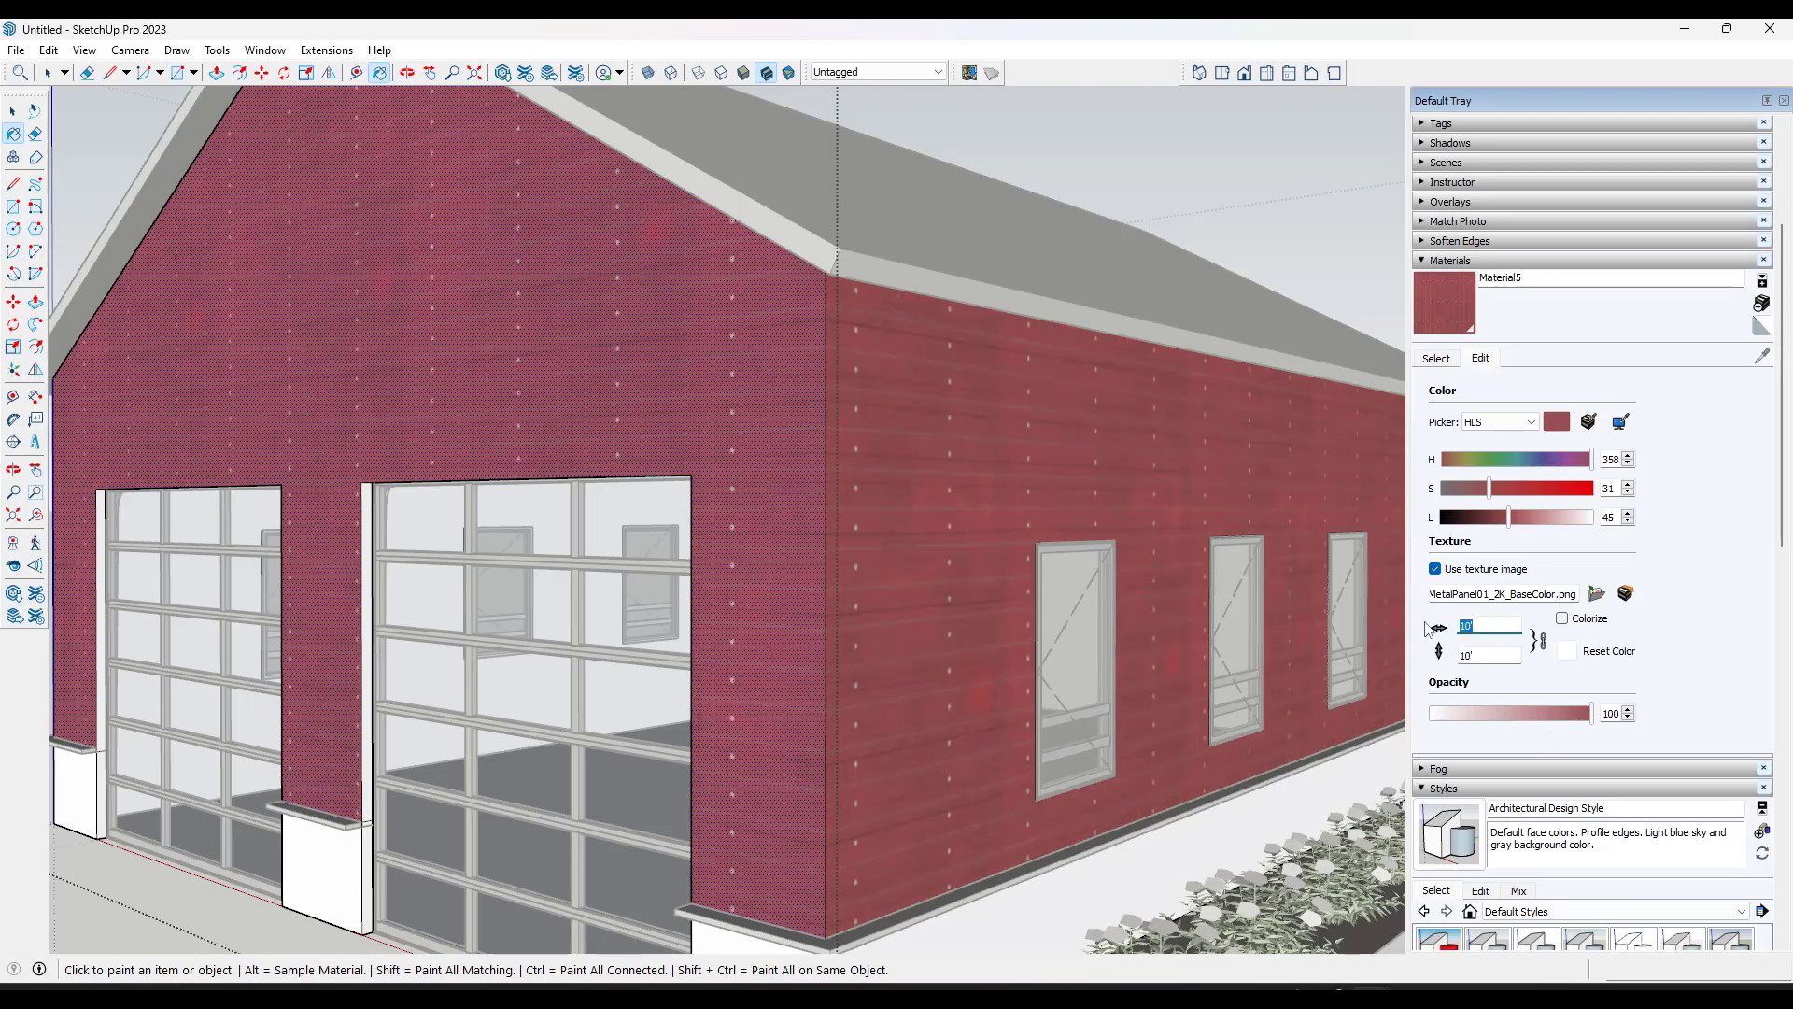
scroll(987, 583, "down", 10)
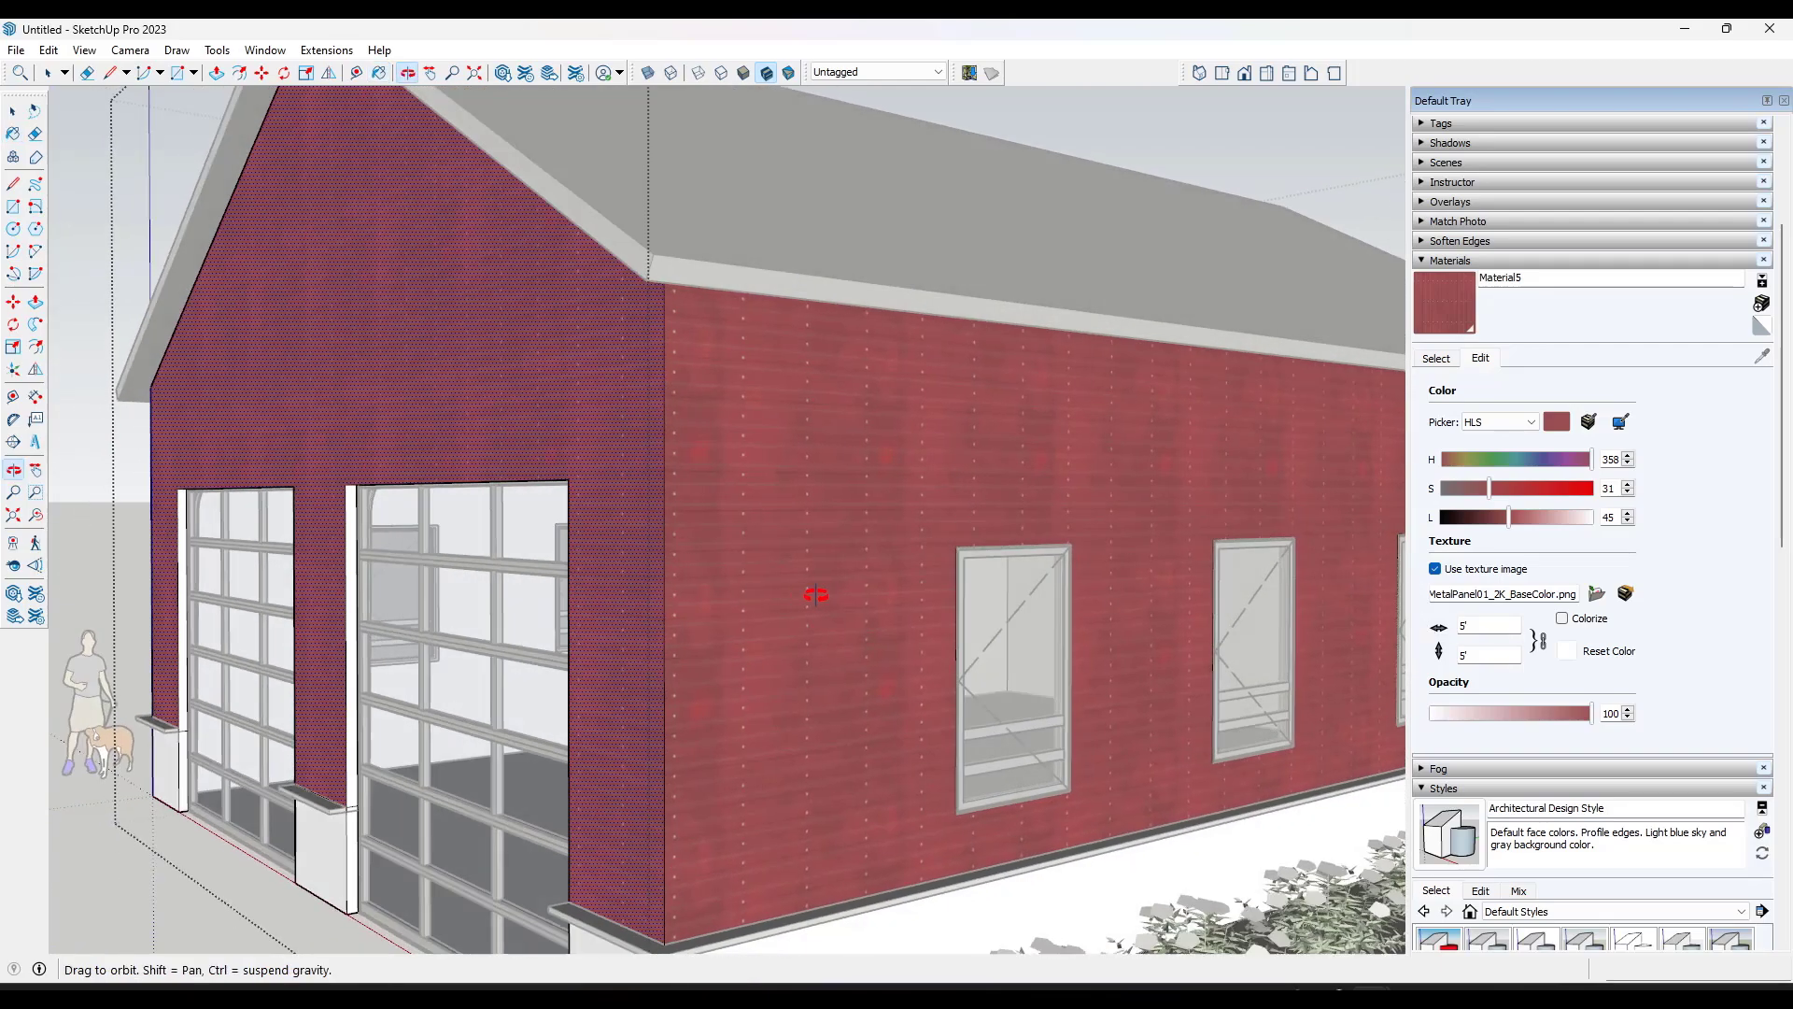
mouse_move(929, 548)
middle_mouse_down()
mouse_move(892, 560)
mouse_move(912, 608)
middle_mouse_up()
key("space")
scroll(840, 504, "up", 6)
scroll(898, 500, "down", 3)
mouse_move(899, 500)
middle_mouse_down()
mouse_move(1281, 485)
mouse_move(897, 481)
middle_mouse_up()
scroll(934, 507, "down", 3)
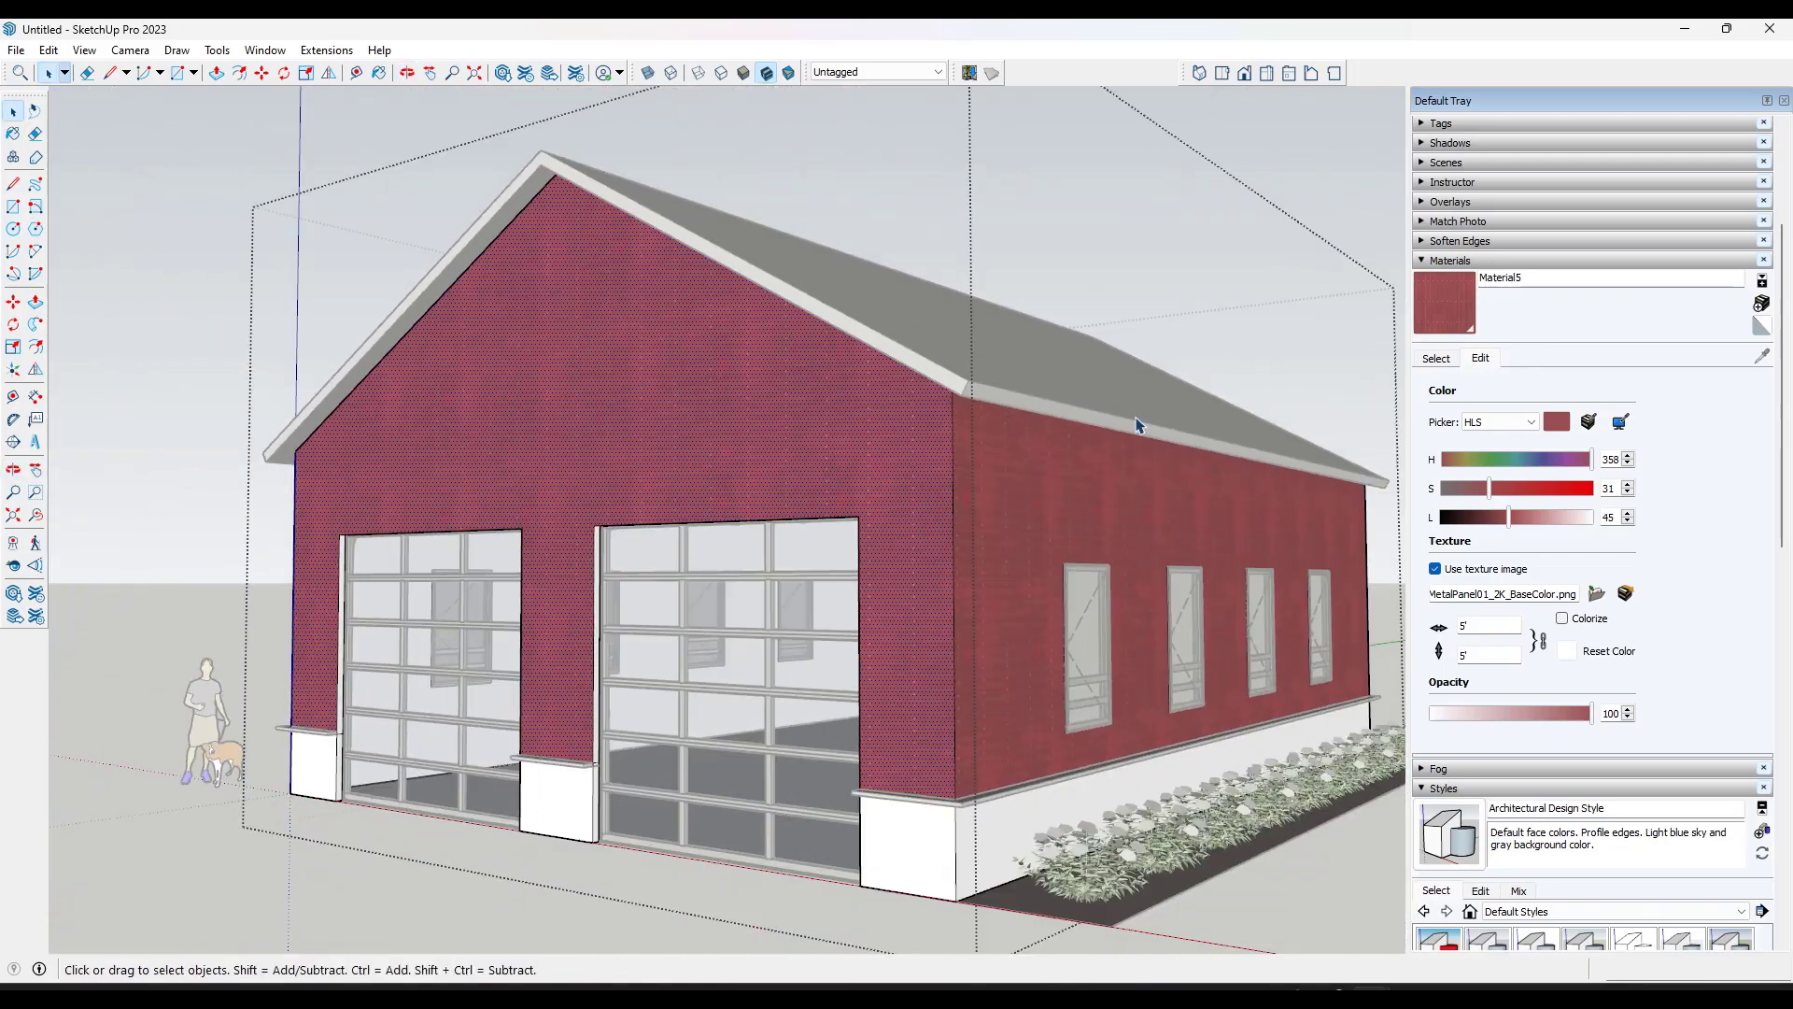
Step: Paint the opposite side wall and the rear wall above the ledge with the red metal panel material
middle_click_drag(997, 336, 908, 481)
left_click(1433, 311)
left_click(490, 500)
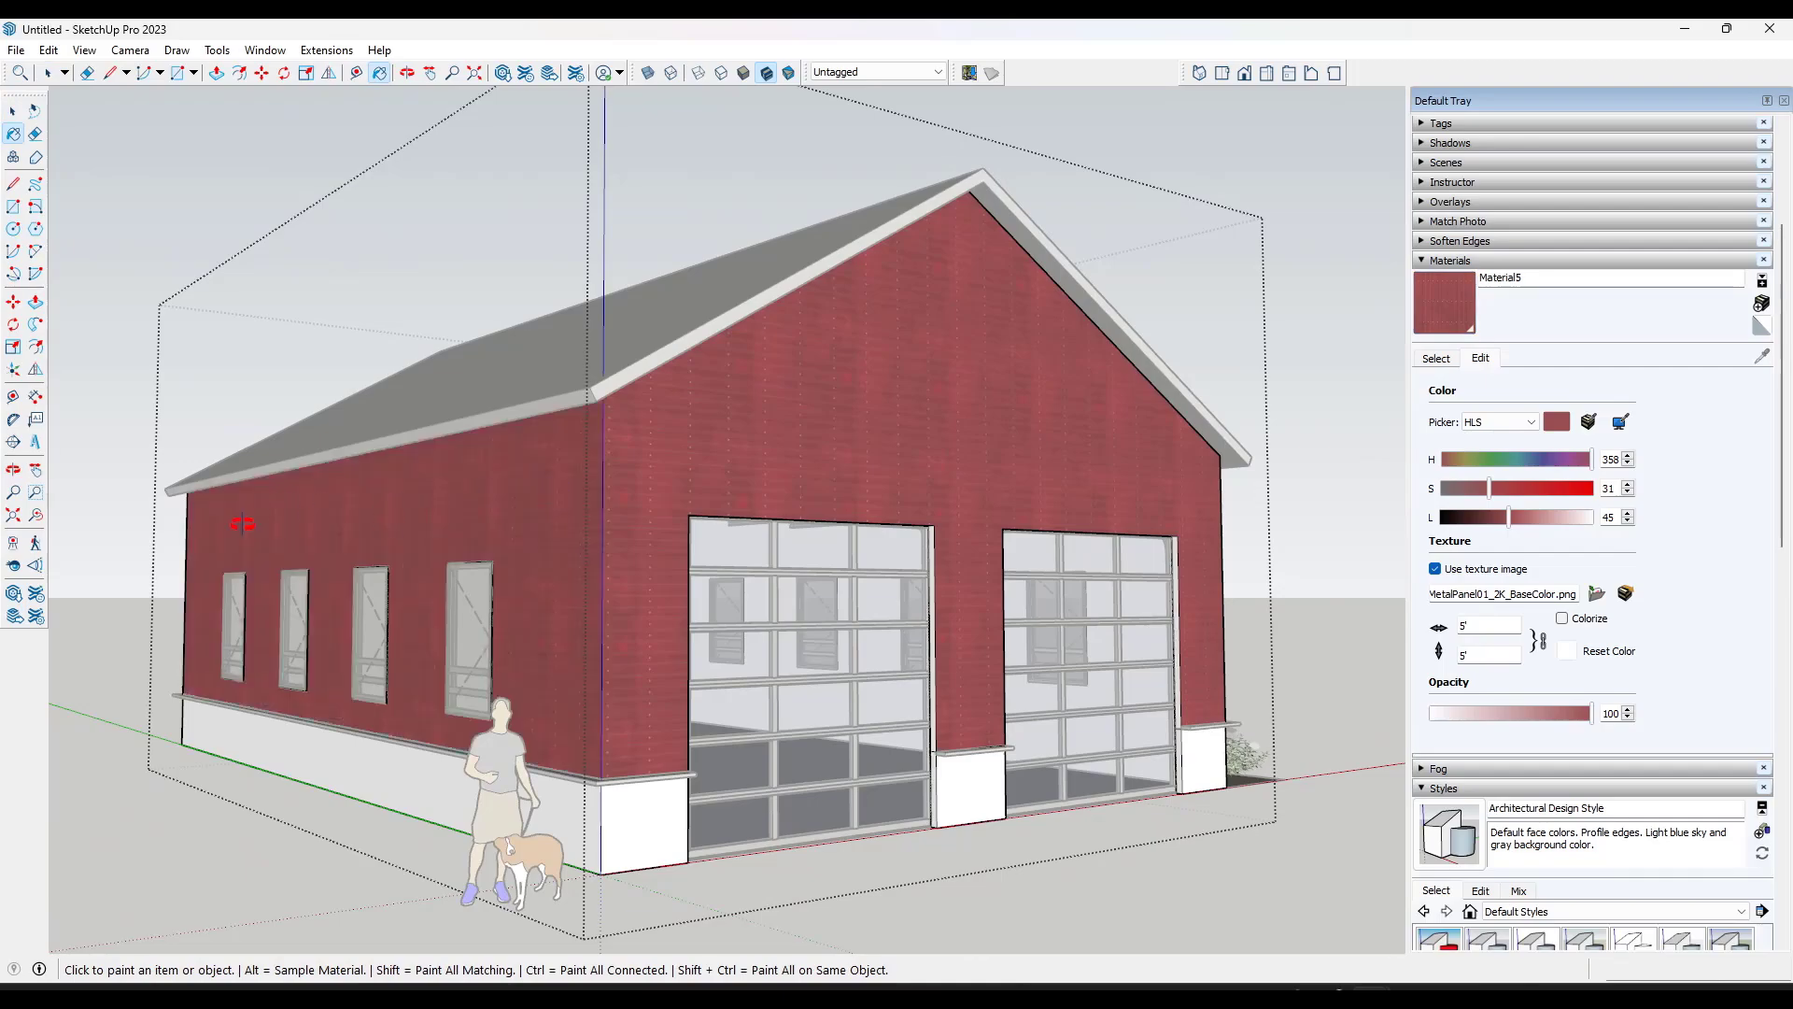
middle_click_drag(272, 508, 727, 528)
scroll(728, 528, "up", 2)
left_click(727, 528)
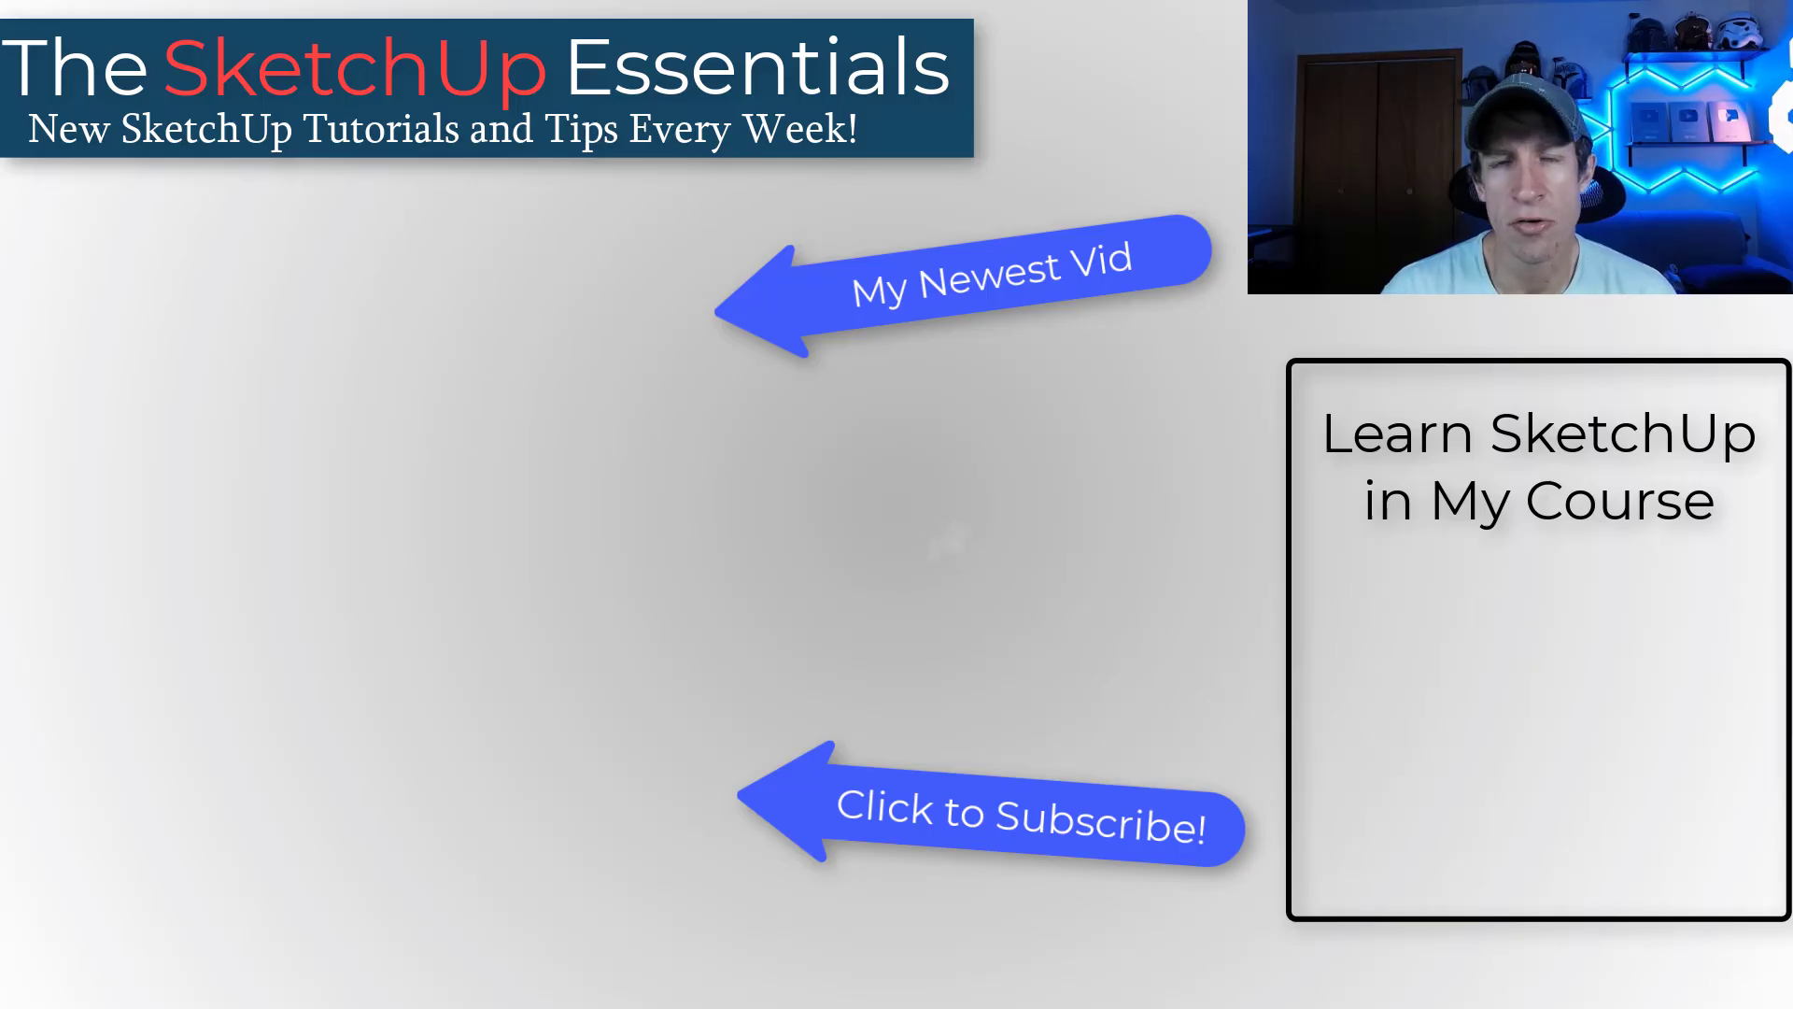